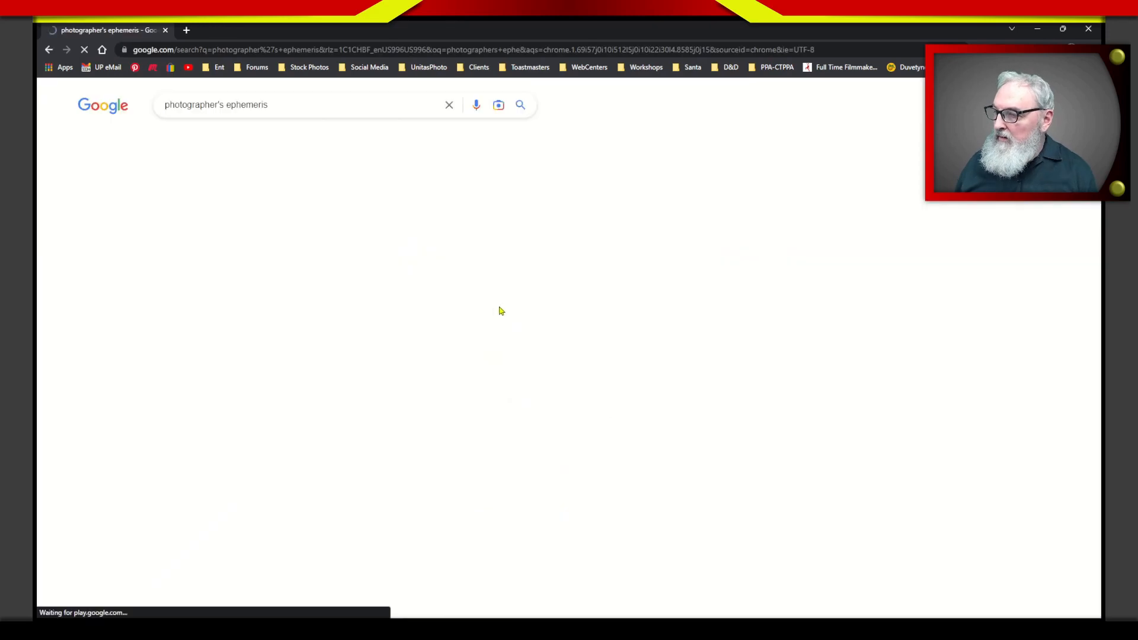
Open The Photographer's Ephemeris website from the search results, accept its cookies and sign in to the web app with the existing account.
left_click(298, 202)
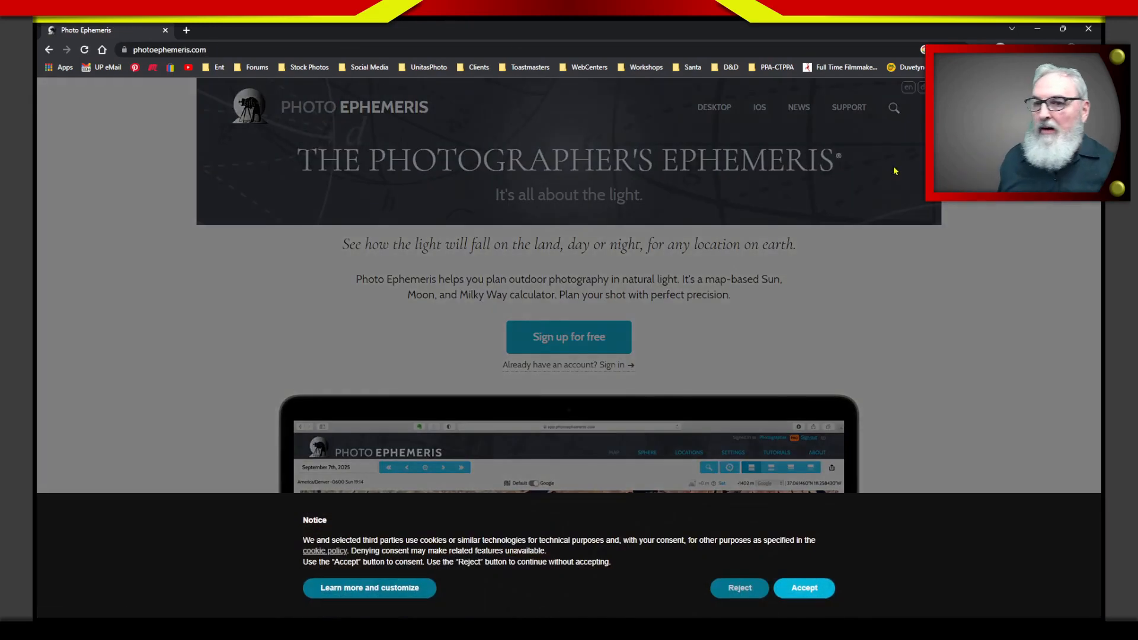
left_click(803, 588)
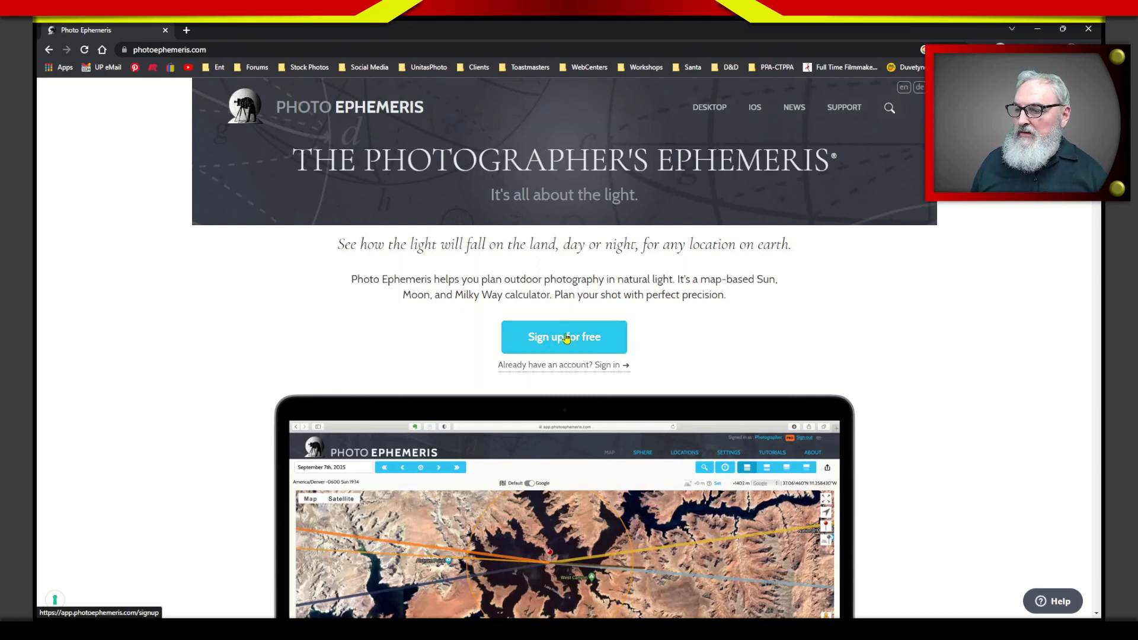
left_click(605, 365)
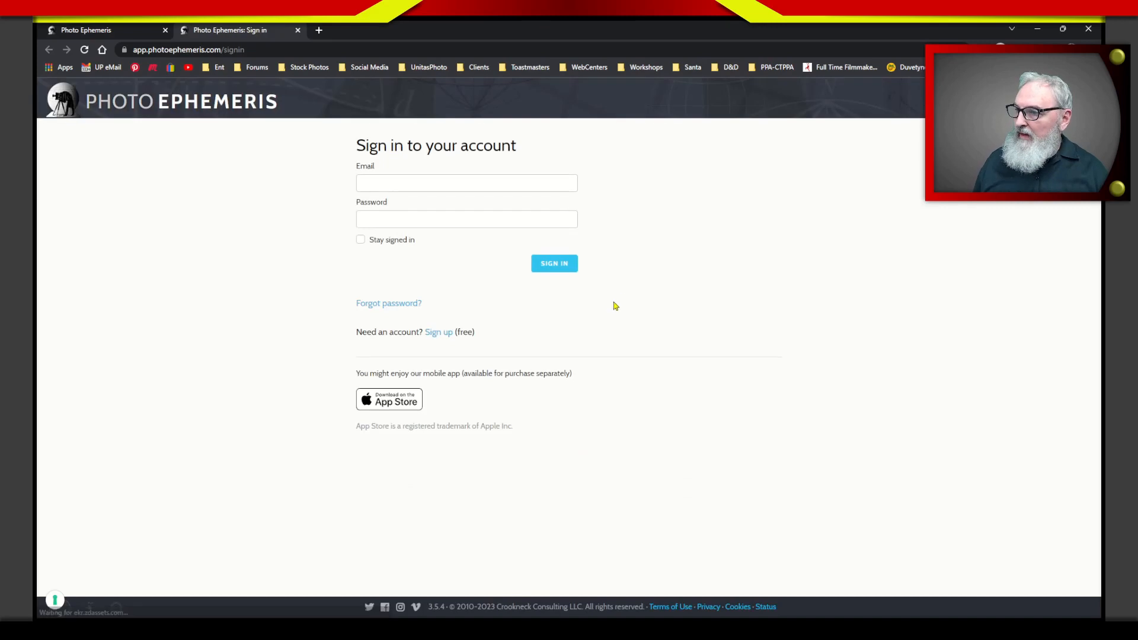
left_click(552, 264)
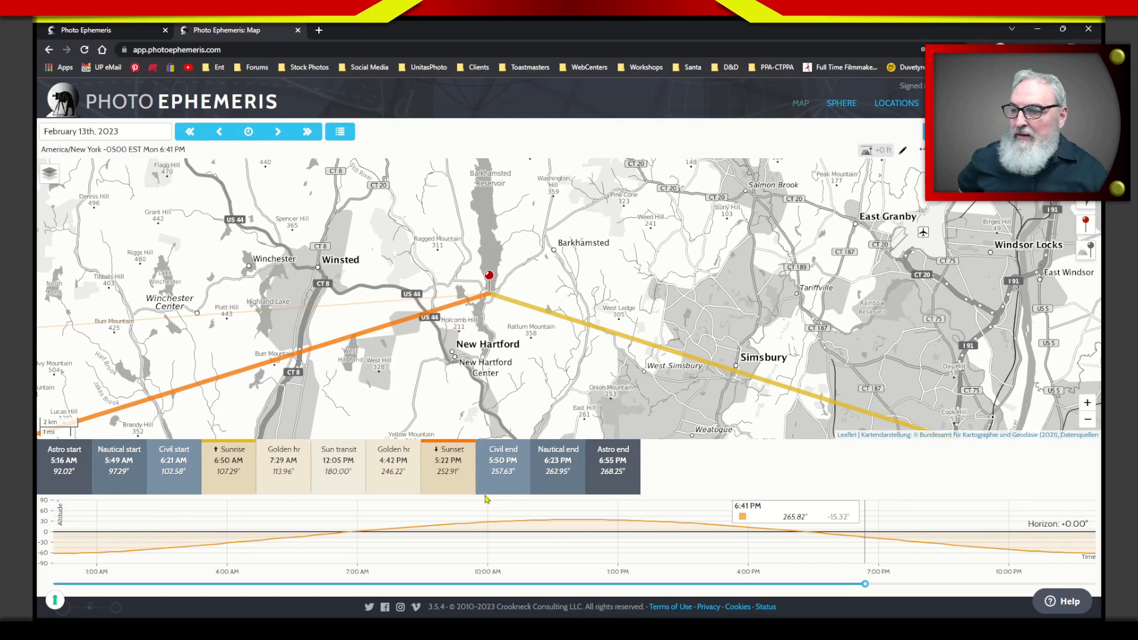
Examine the sun direction lines on the map around the pin near New Hartford, and close the browser.
left_click_drag(501, 325, 574, 319)
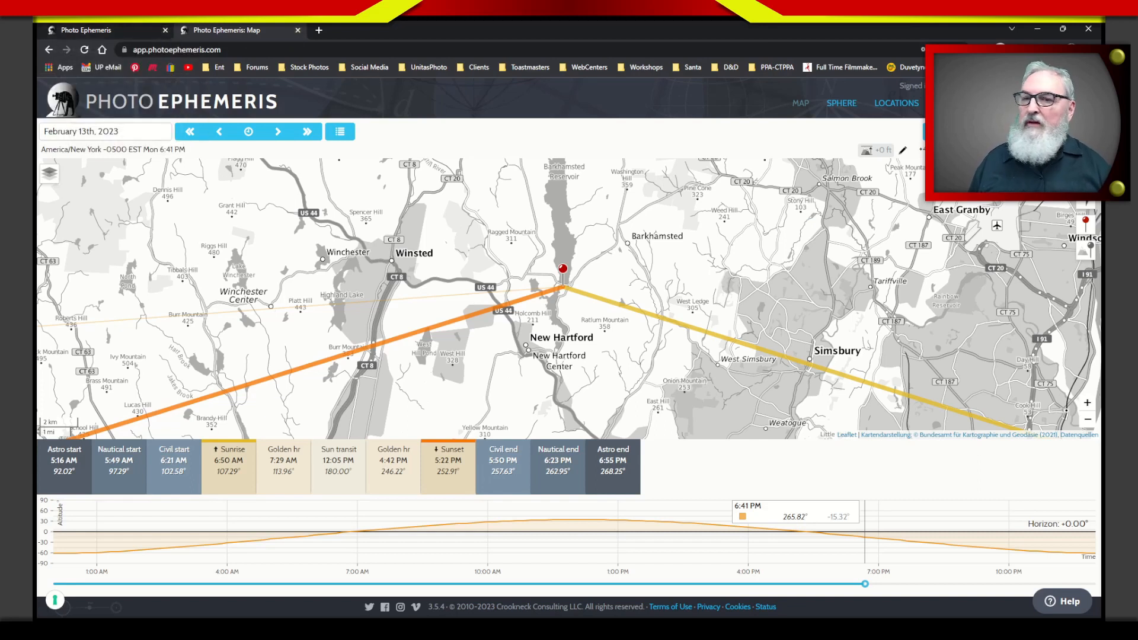
left_click(1088, 29)
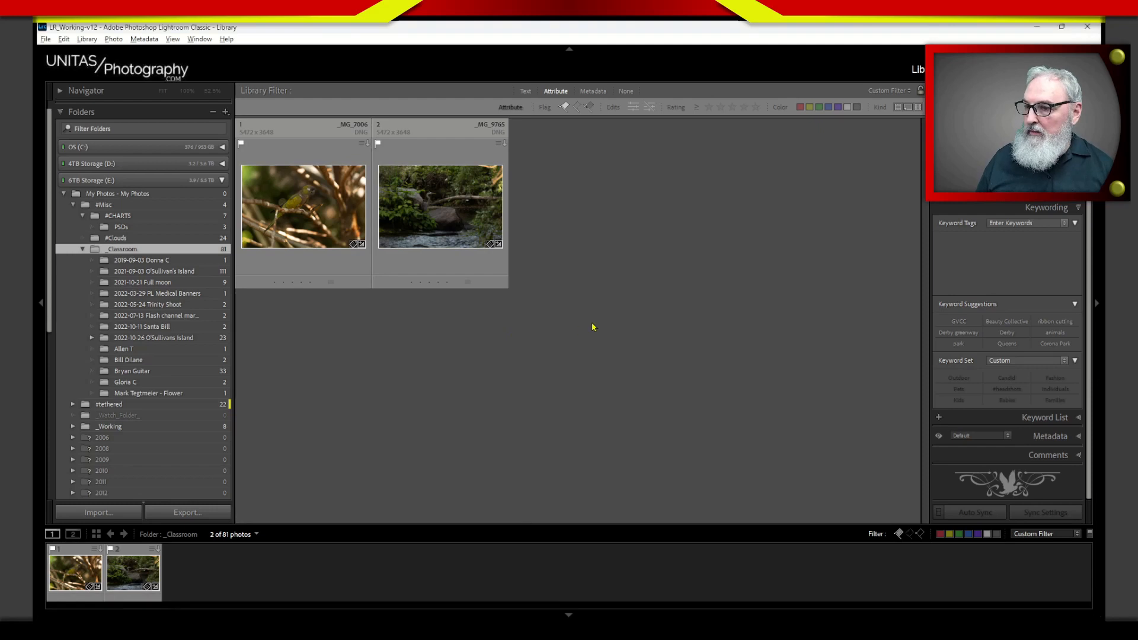
View the parrot photo _MG_7006.dng in Loupe view fitted to the window, and return to the grid with nothing selected.
key("e")
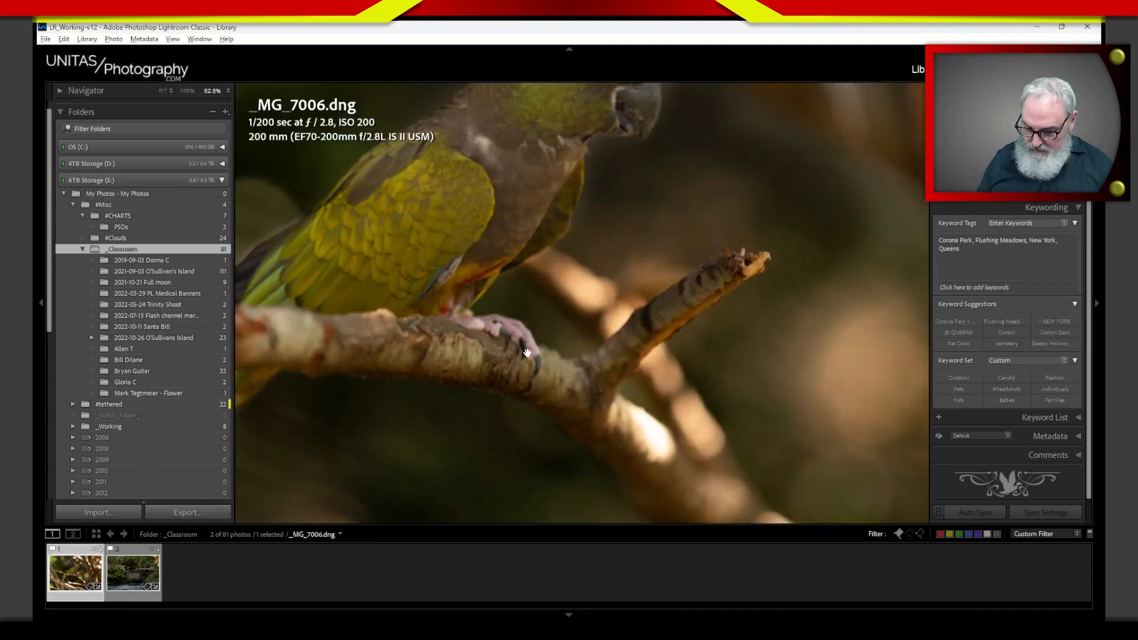
left_click(704, 386)
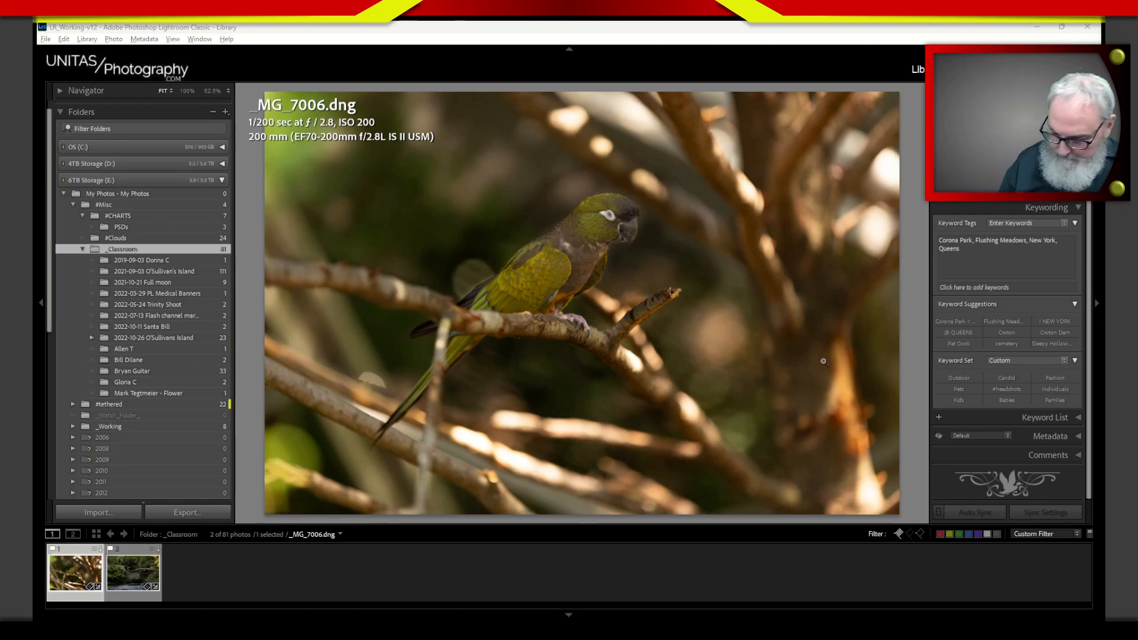
left_click(672, 574)
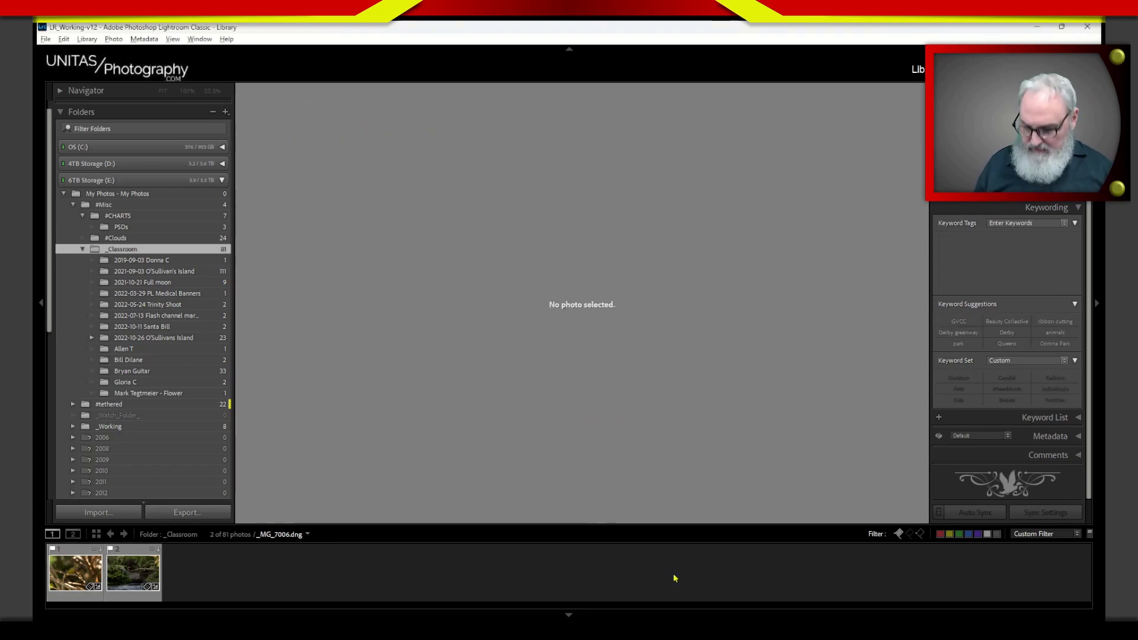
key("g")
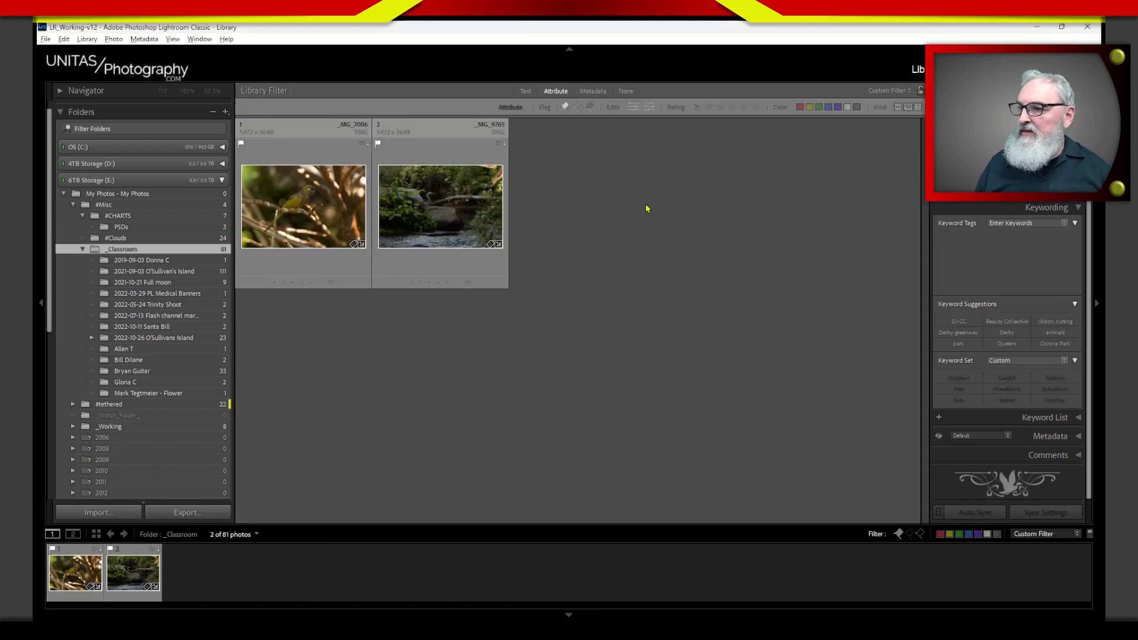
Turn off the Library filter and look through all photos in the _Classroom folder.
left_click(626, 92)
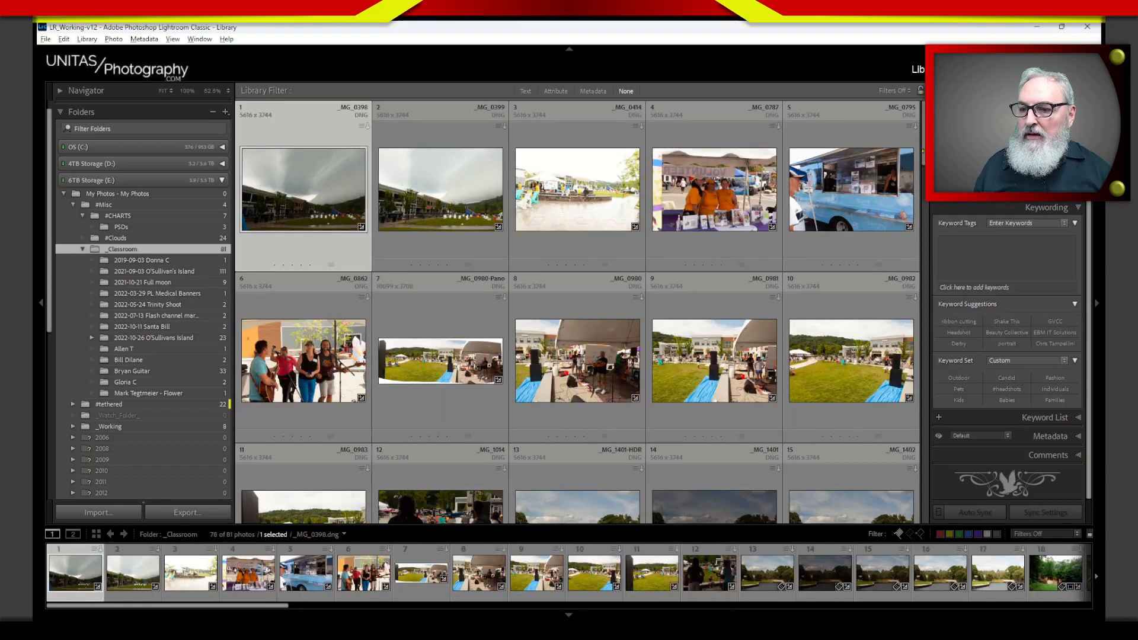
left_click_drag(921, 170, 913, 514)
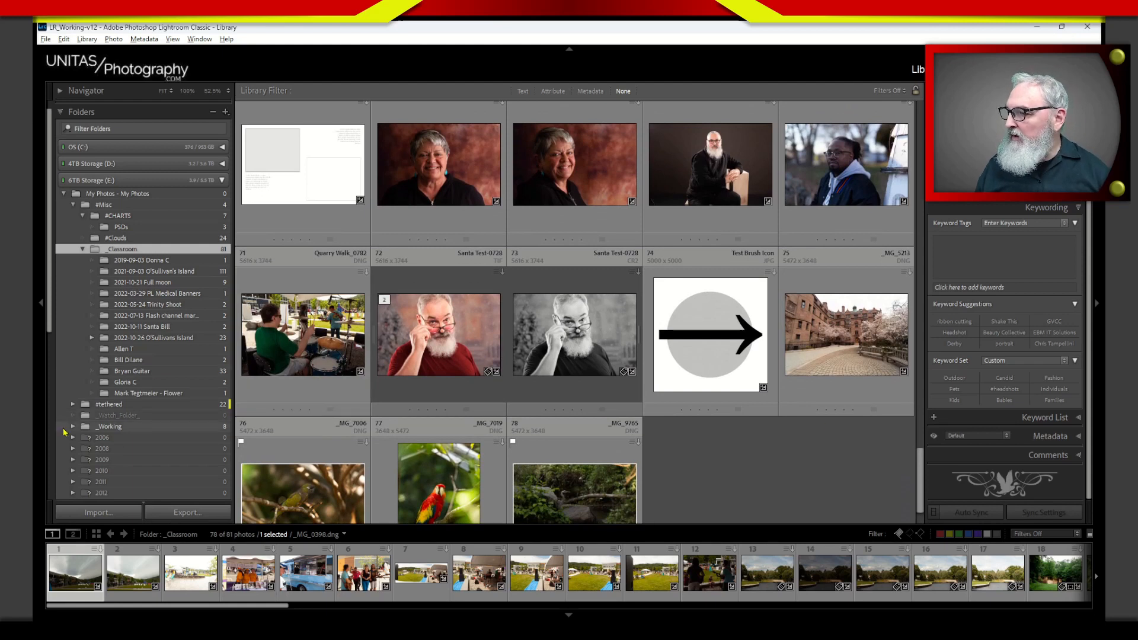
Expand the 2015 folder and browse the photos in 2015-03-30 Milford Duck Pond and 2015-03-16 Derby Greenway.
scroll(50, 312, "down", 5)
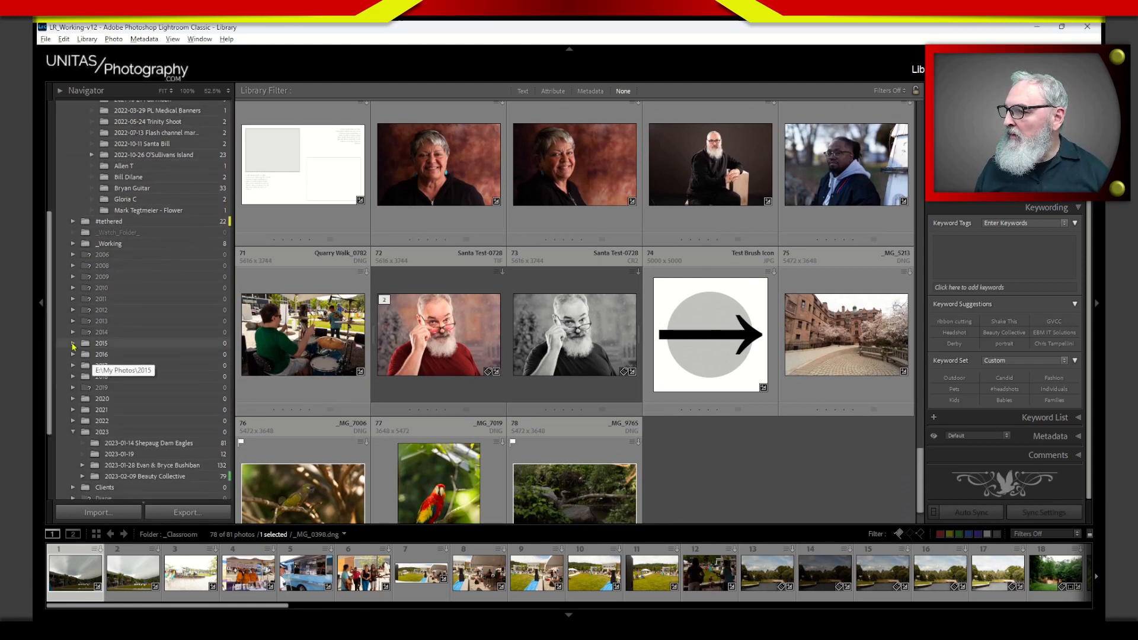
left_click(73, 343)
scroll(49, 312, "down", 6)
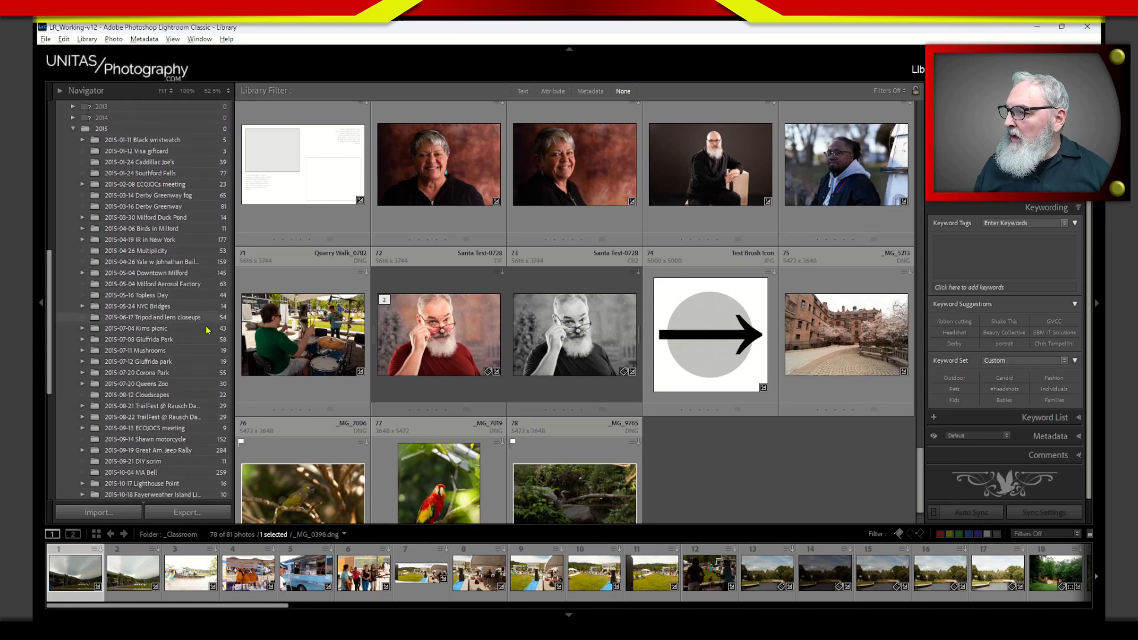
left_click(176, 219)
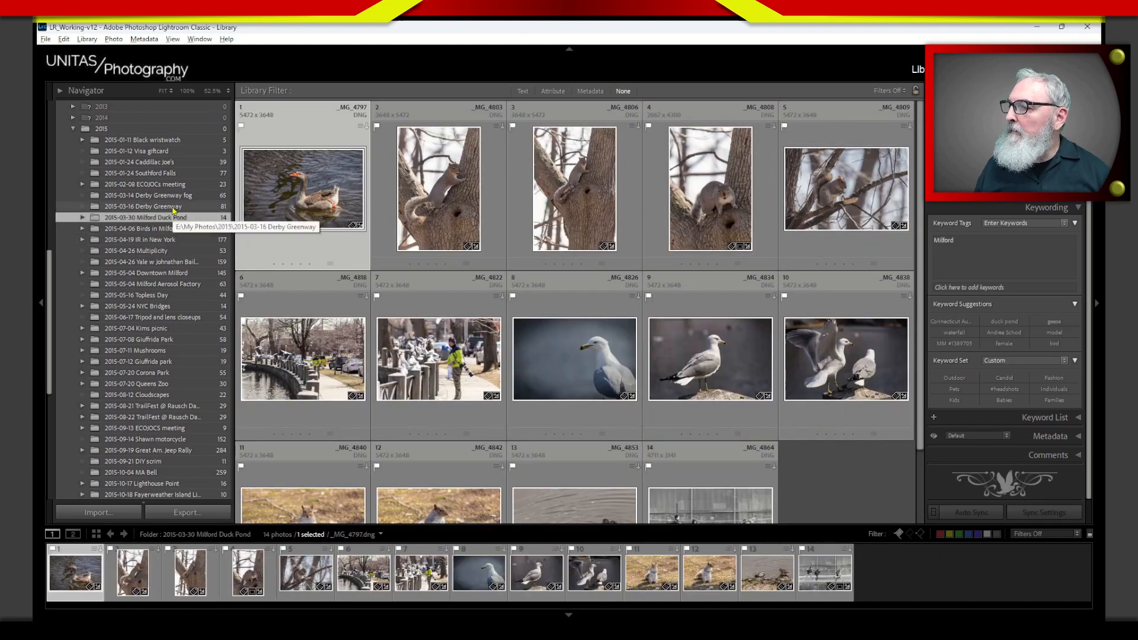
left_click(172, 209)
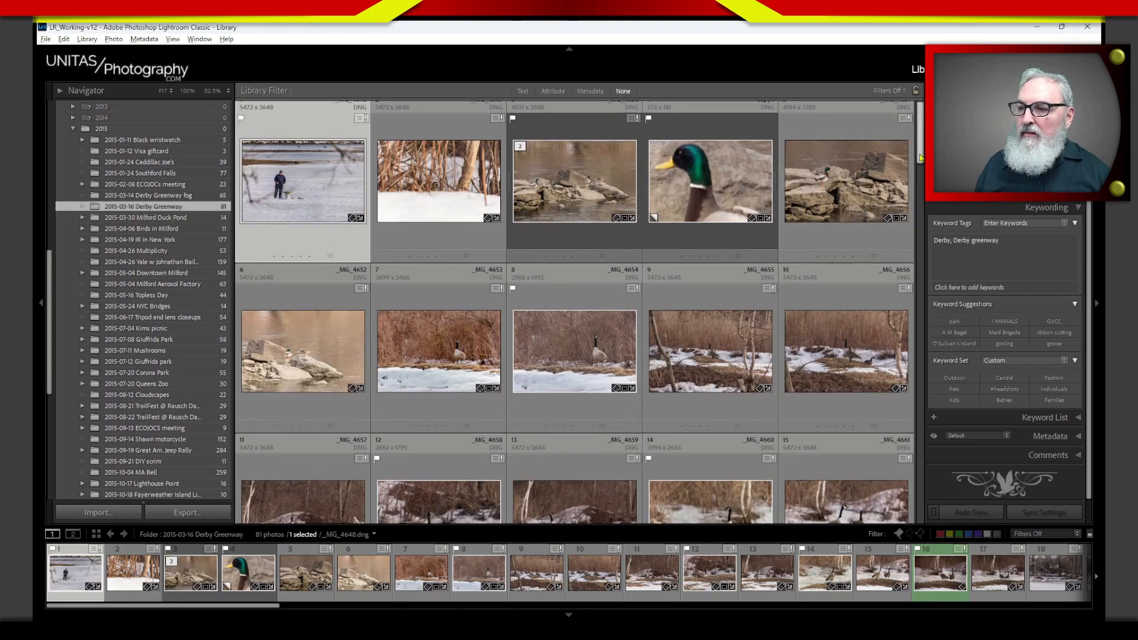
scroll(911, 181, "down", 4)
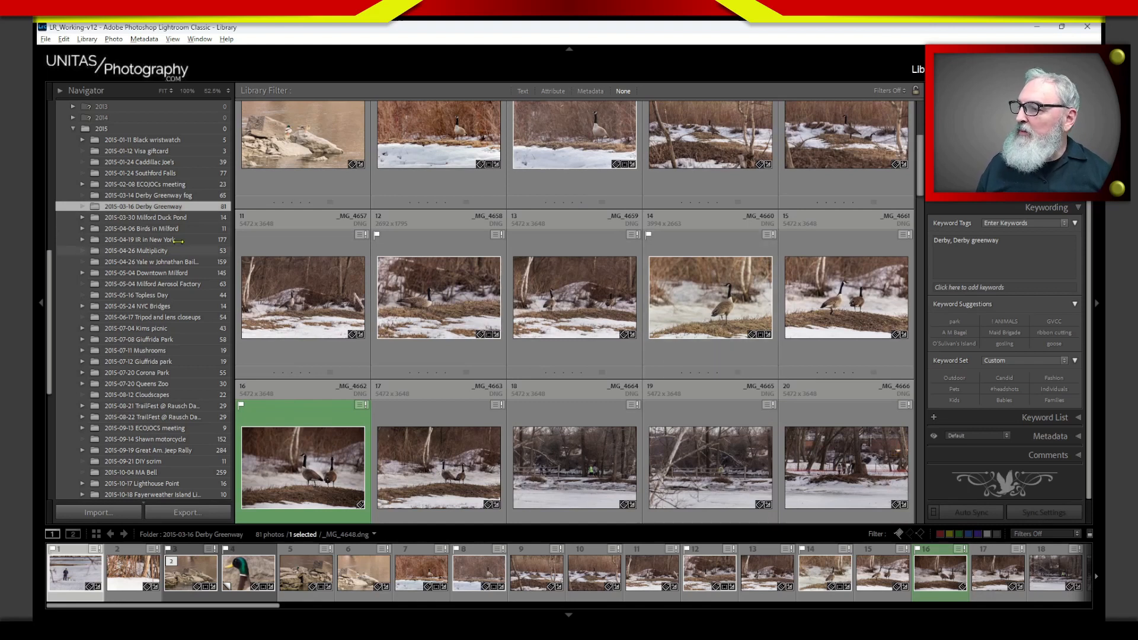
Reopen the _Classroom folder and turn the flagged-photos filter back on.
scroll(71, 297, "up", 10)
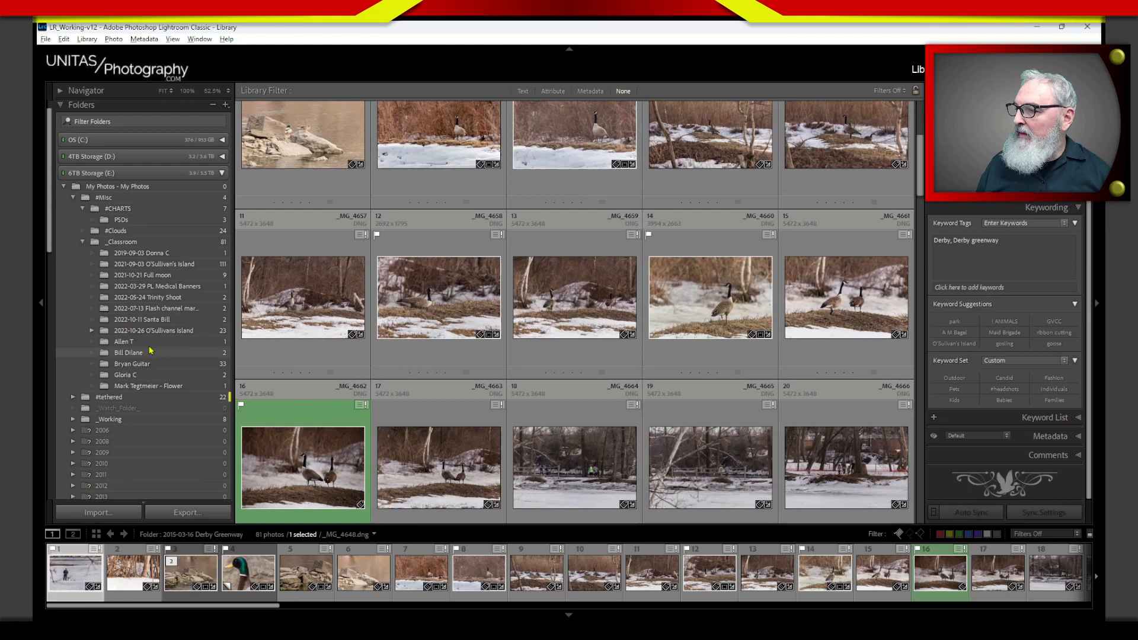
left_click(145, 242)
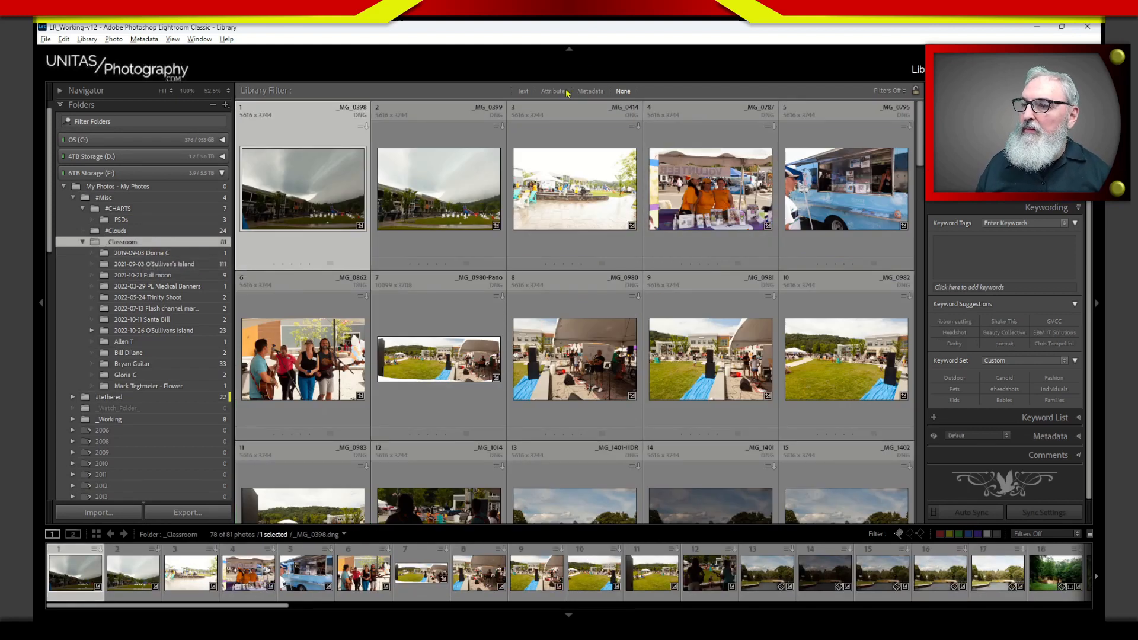
key("ctrl+l")
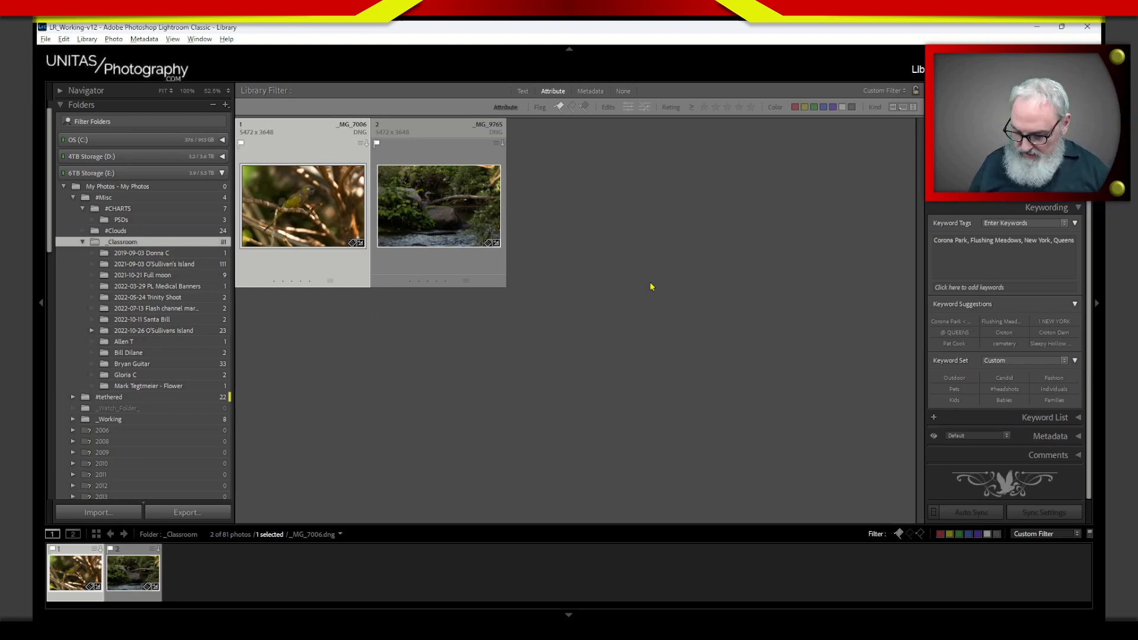
Compare the lighting of the parrot photo _MG_7006.dng and the heron photo _MG_9765.dng in Loupe view.
key("e")
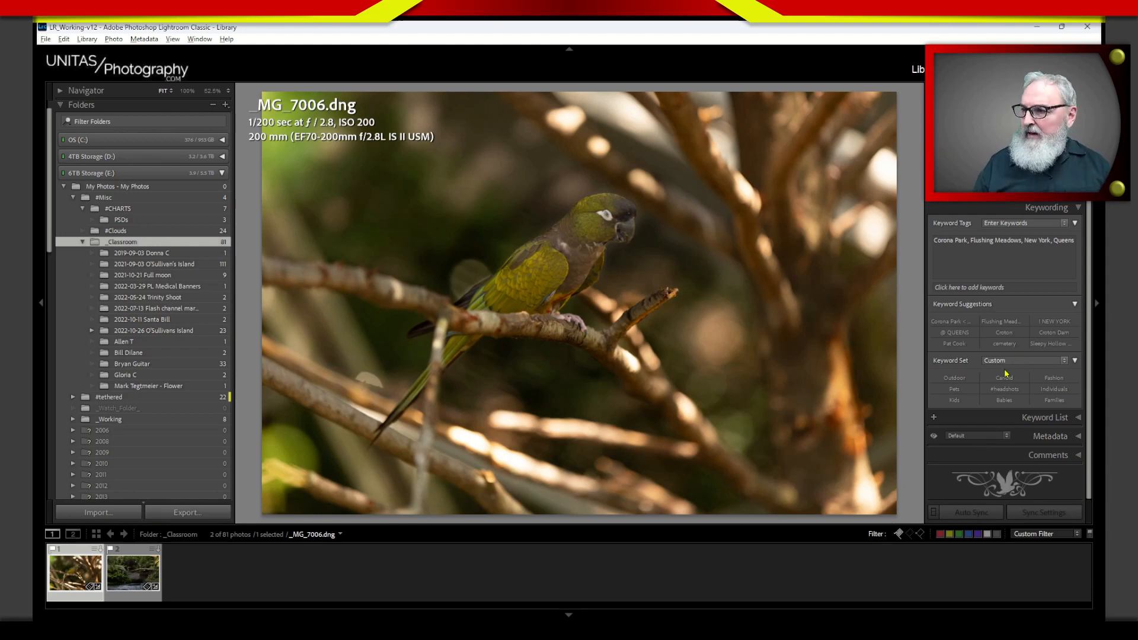
key("Right")
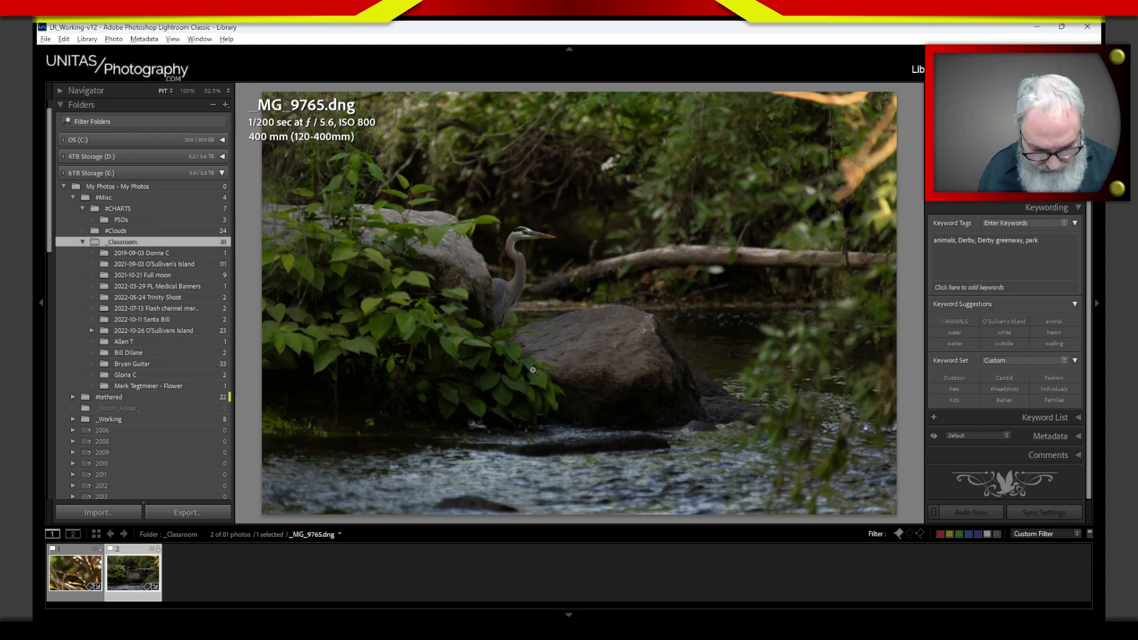
key("Left")
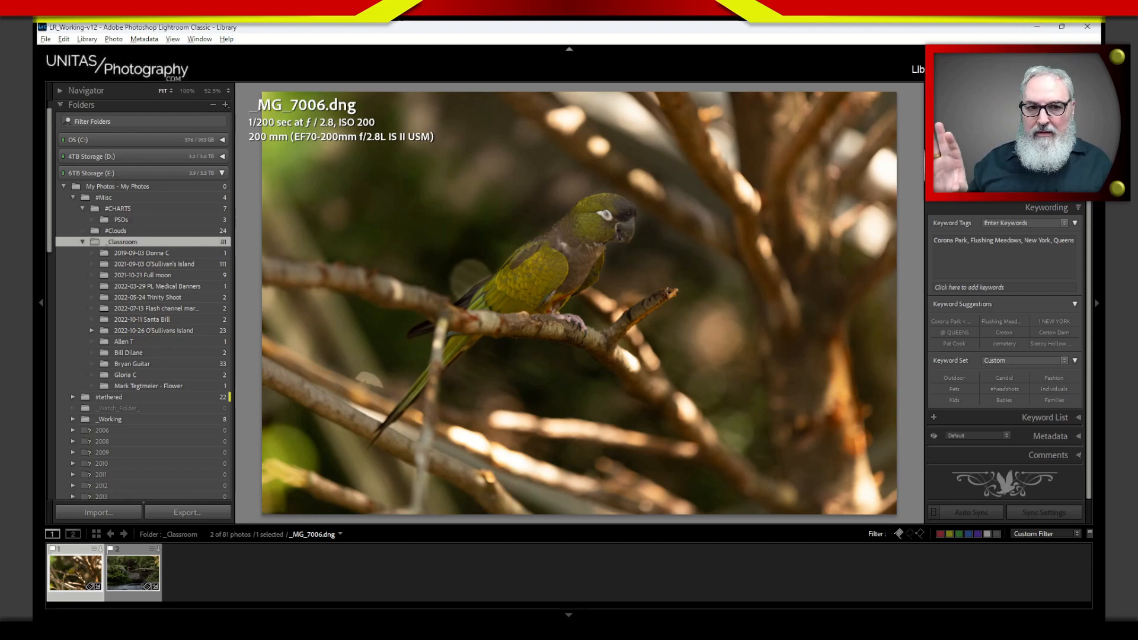
Switch to Photoshop and browse for a file to open in the My Photos > #Misc > _Classroom folder.
left_click(1041, 28)
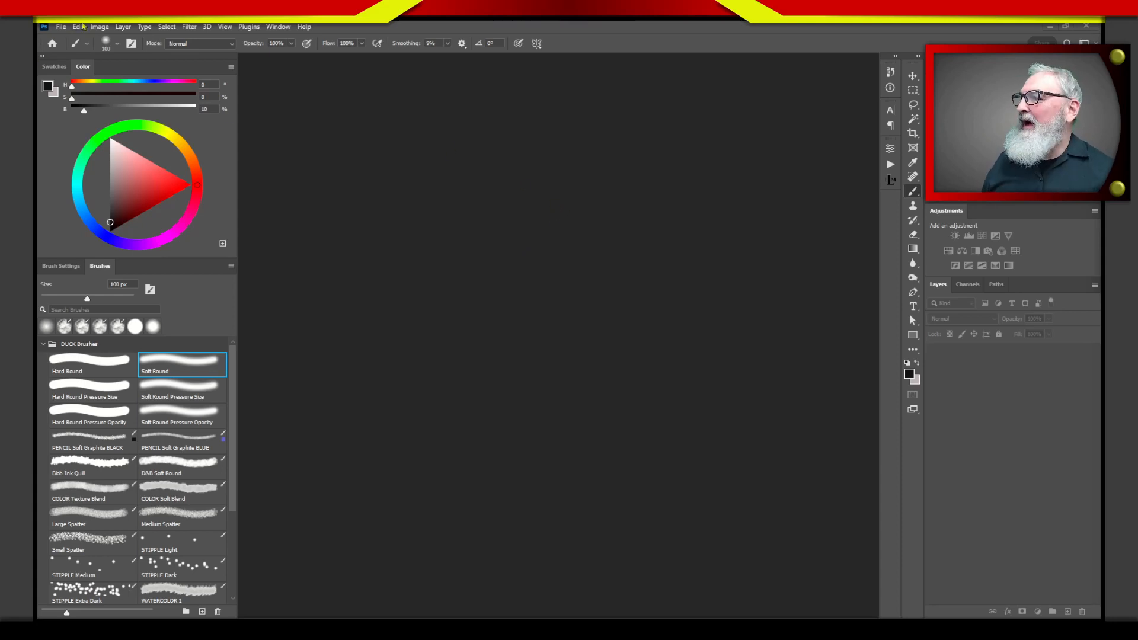
left_click(63, 28)
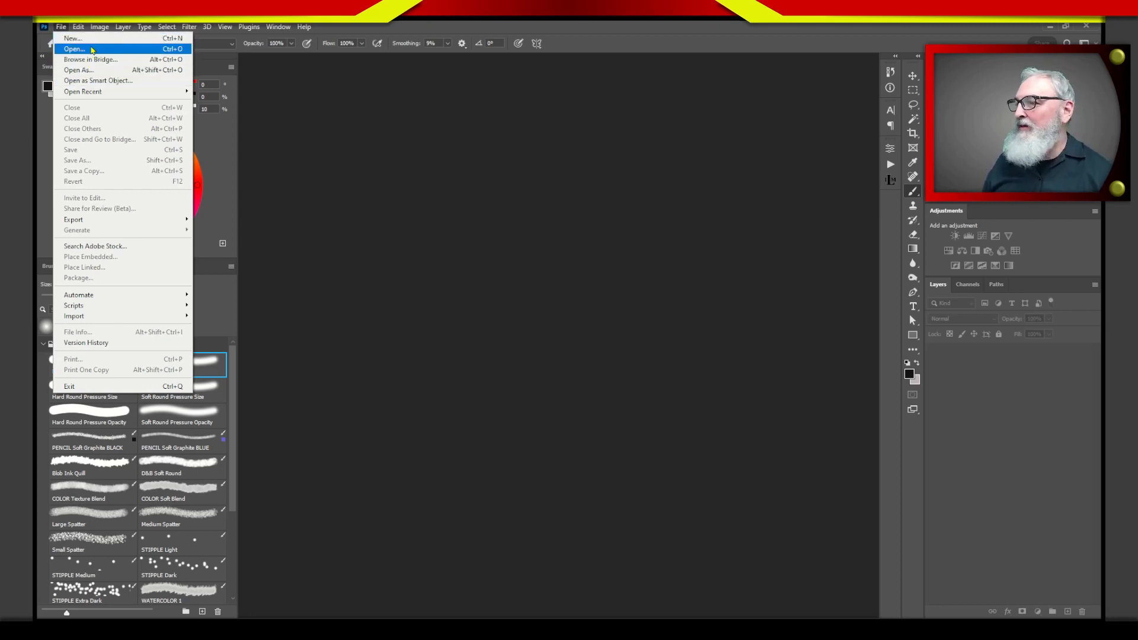
left_click(83, 51)
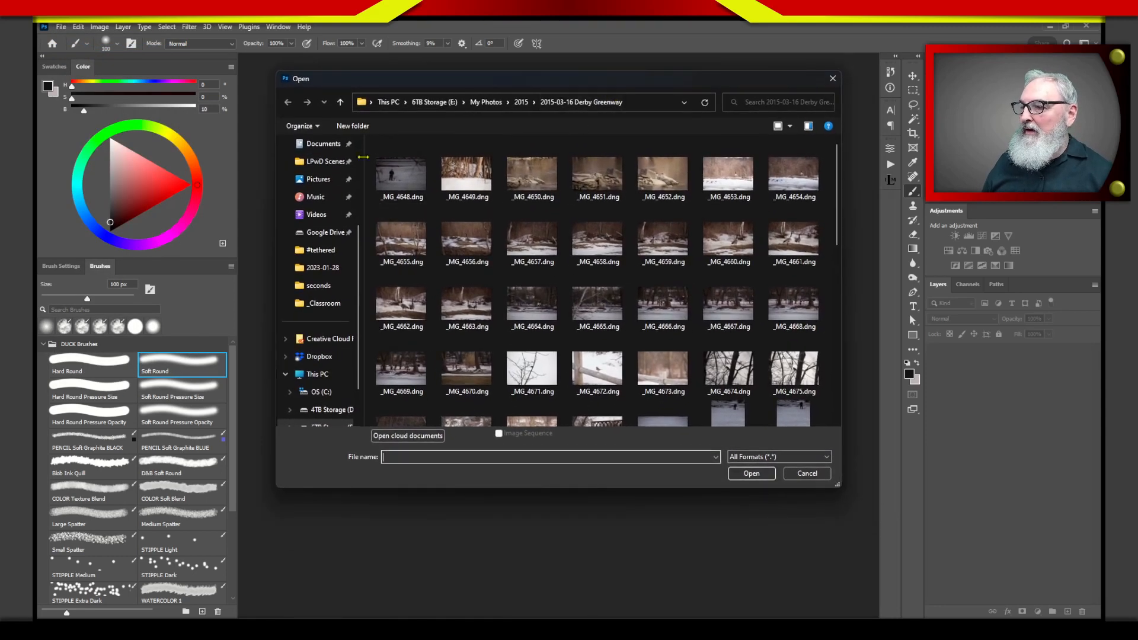
left_click(487, 102)
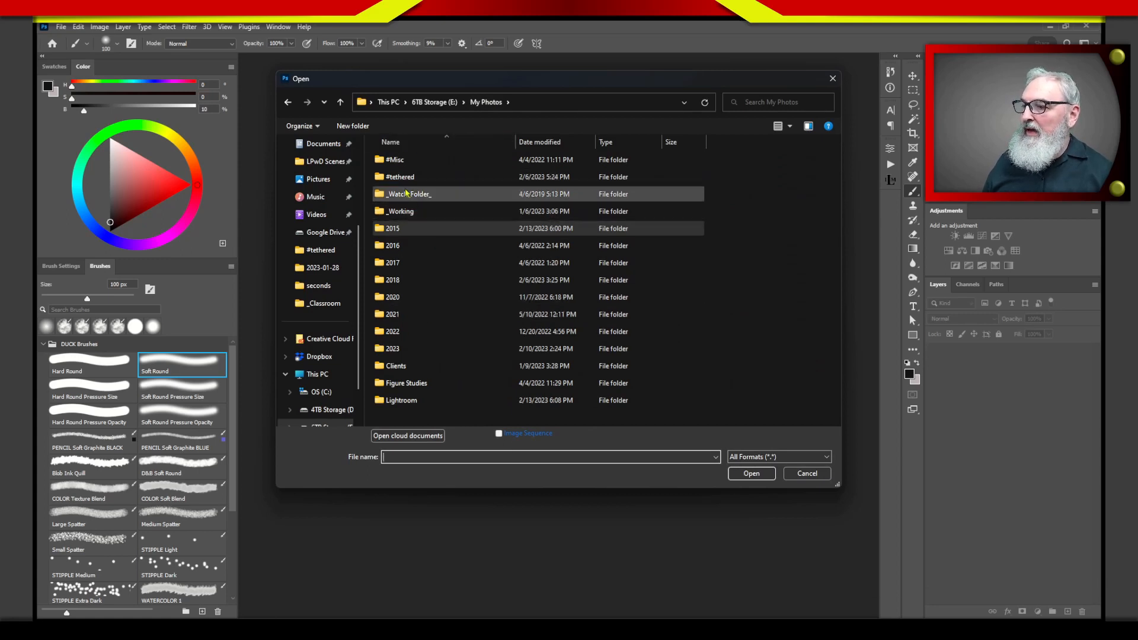
double_click(379, 162)
double_click(400, 228)
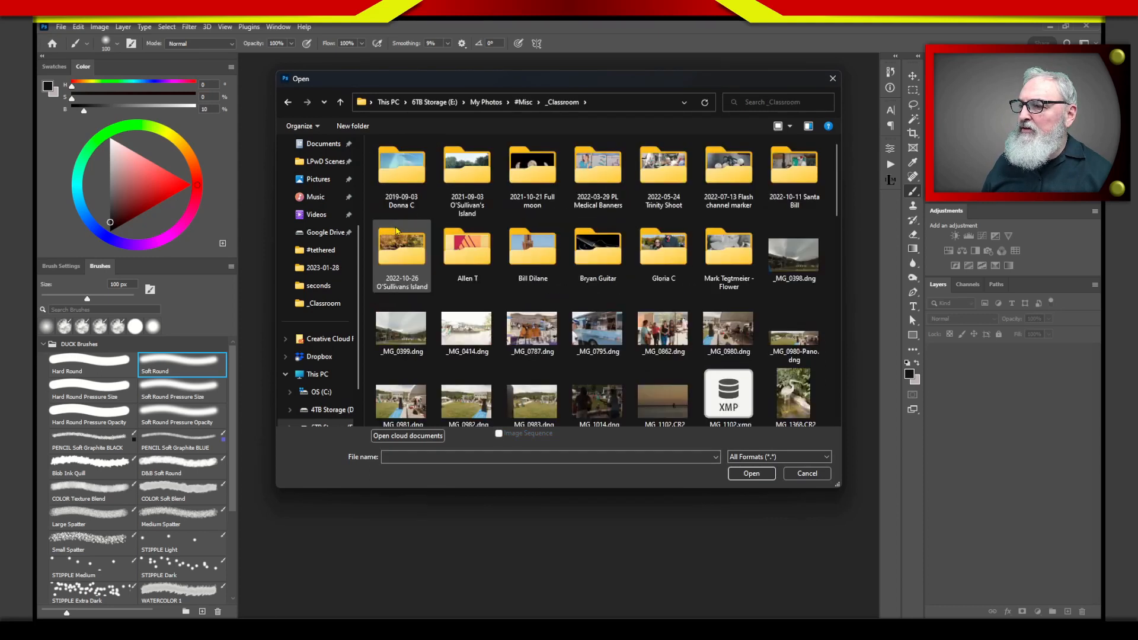
Show the _Classroom folder's files as much larger thumbnails.
left_click_drag(834, 204, 827, 233)
left_click(800, 255)
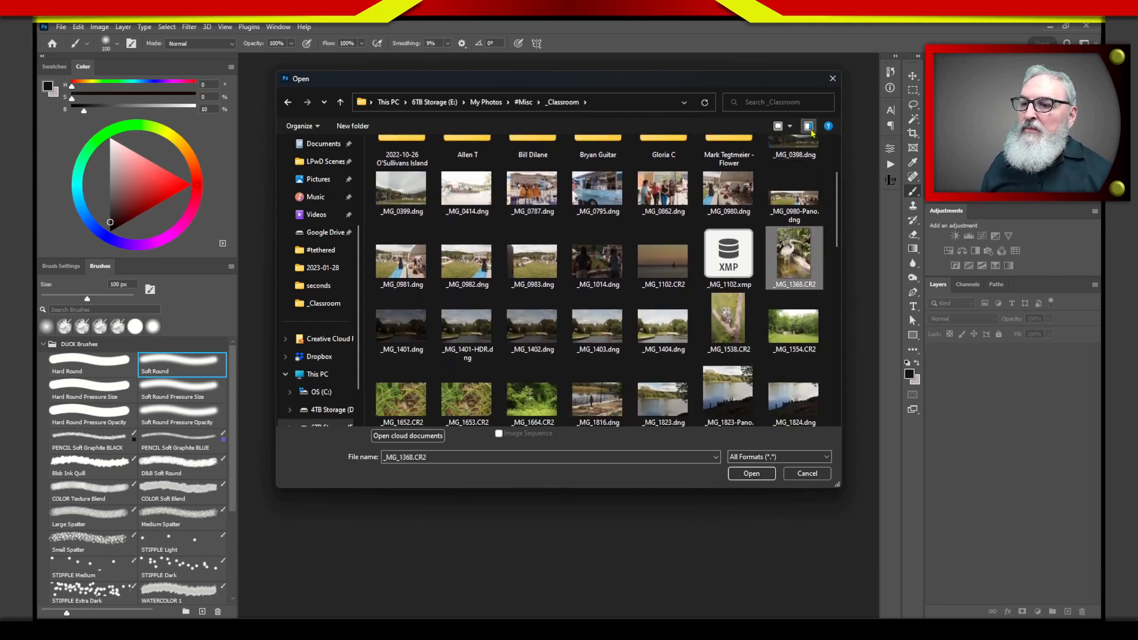
left_click(790, 126)
left_click(817, 111)
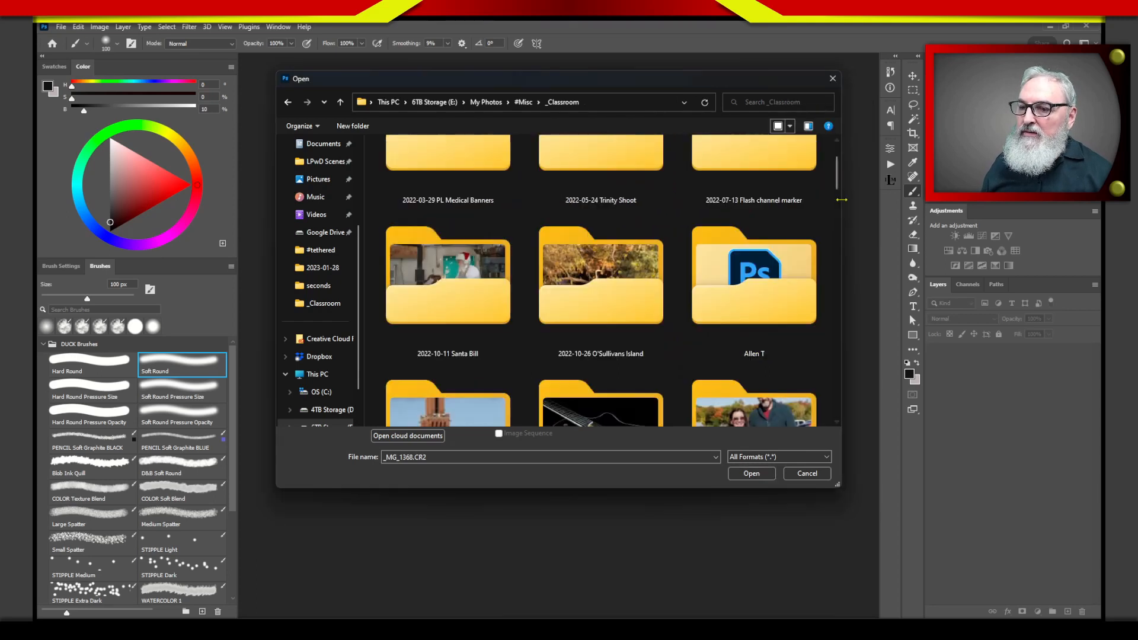
Select _MG_7006.dng and _MG_9765.dng together and duplicate both within the _Classroom folder.
left_click_drag(837, 184, 839, 217)
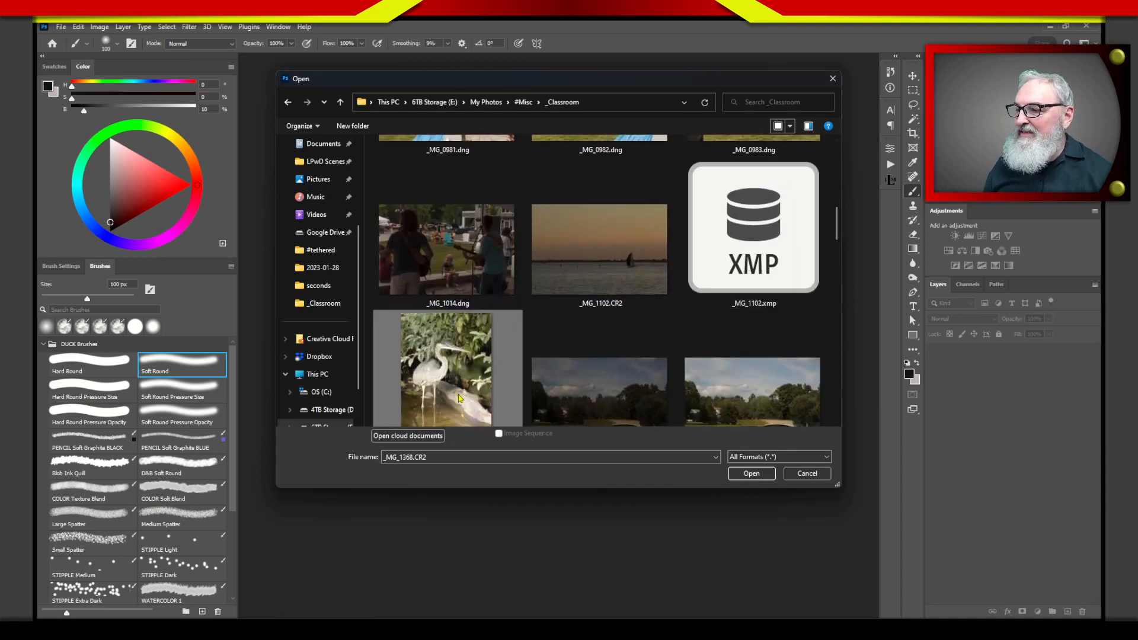
scroll(840, 233, "down", 1)
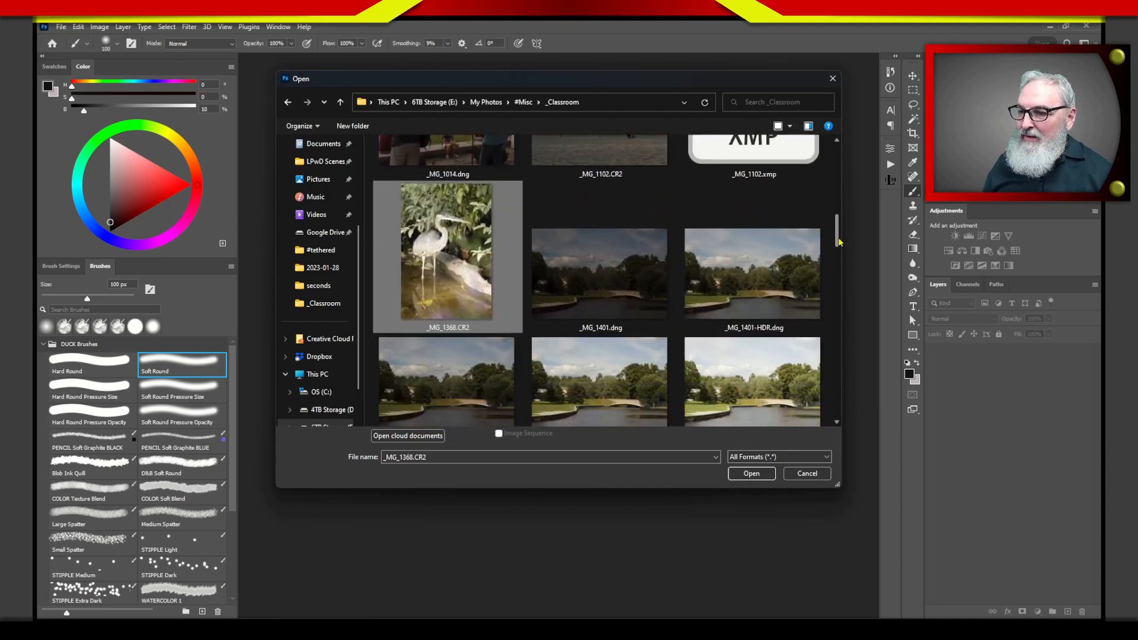
left_click_drag(839, 251, 844, 322)
left_click(531, 344)
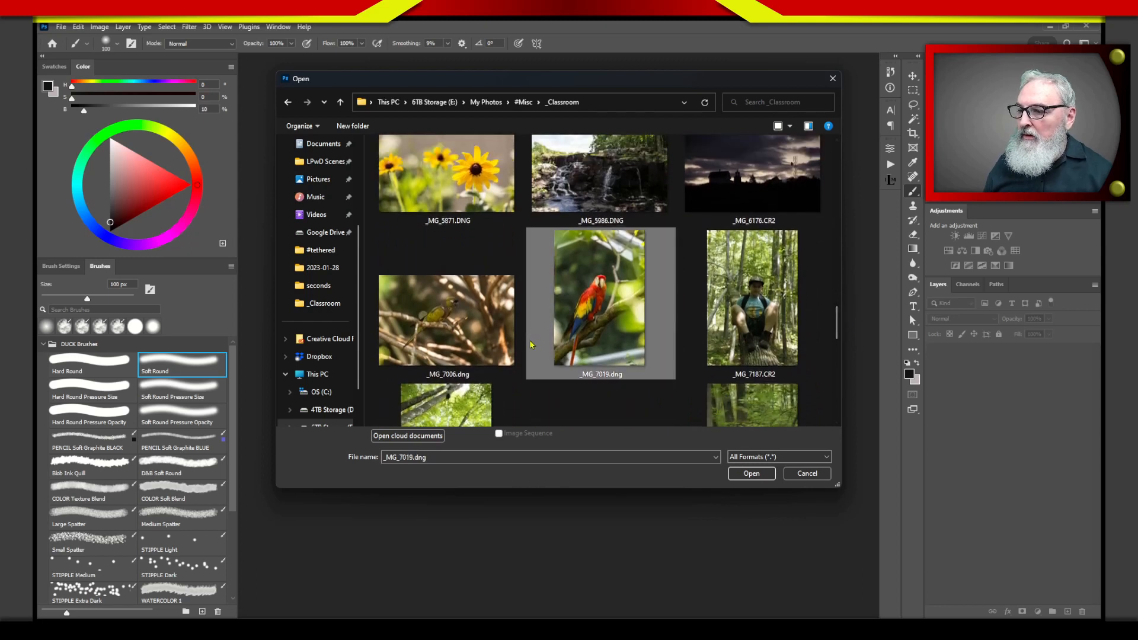
left_click_drag(836, 328, 836, 357)
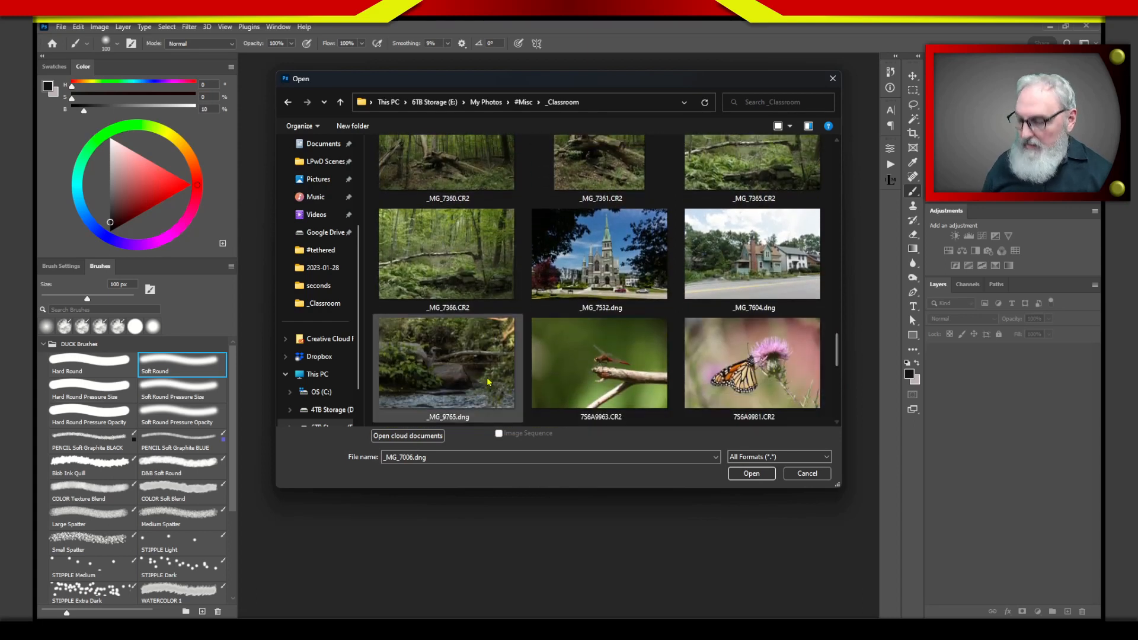
left_click(471, 378, "ctrl")
key("ctrl+c")
key("ctrl+v")
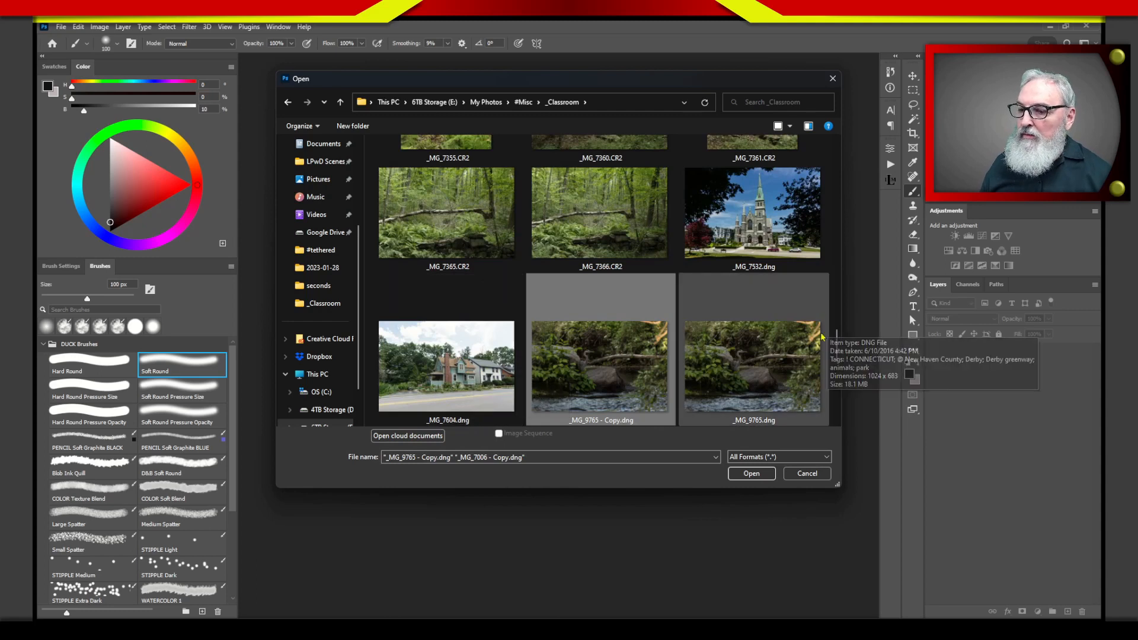
Undo the duplication of the two photos and select the original _MG_9765.dng and _MG_7006.dng together.
left_click(786, 361)
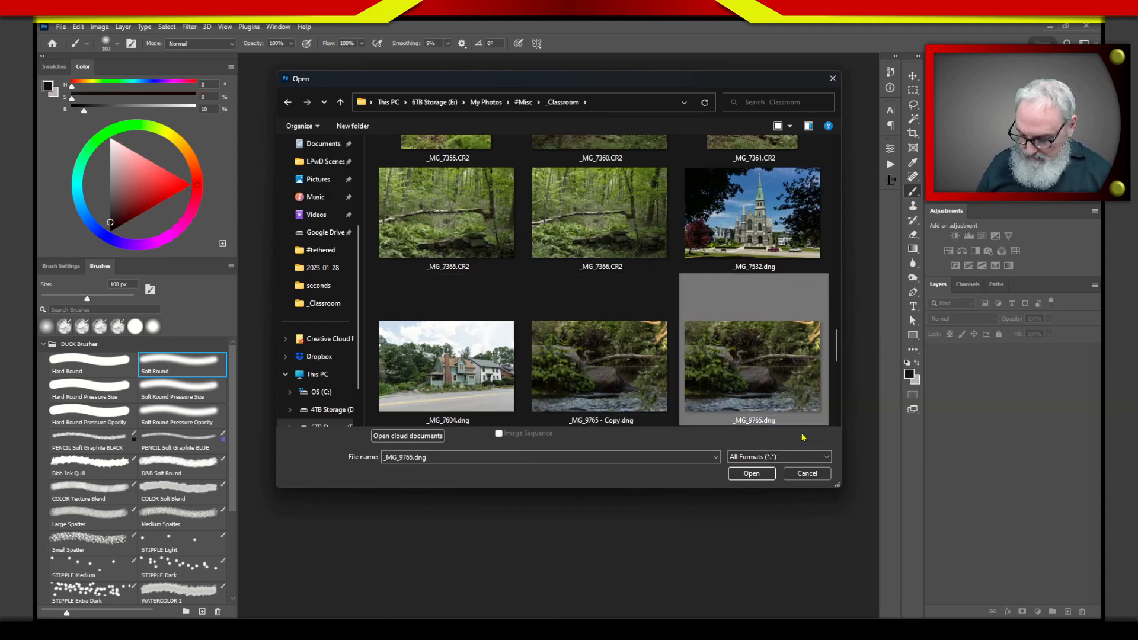
key("ctrl+z")
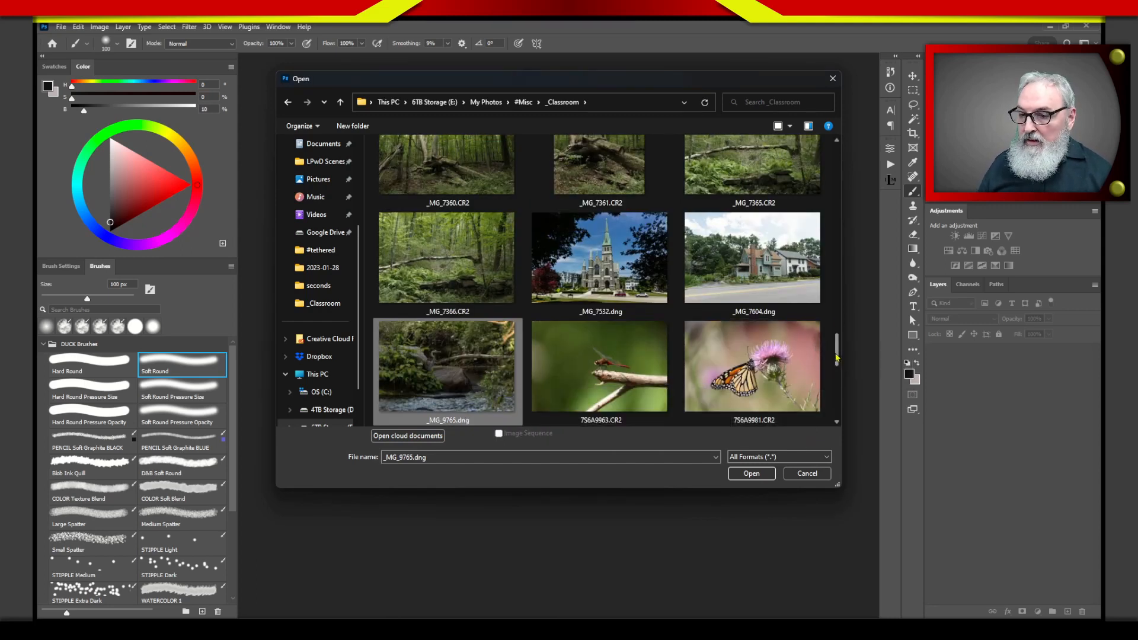
scroll(826, 325, "up", 6)
scroll(837, 324, "up", 1)
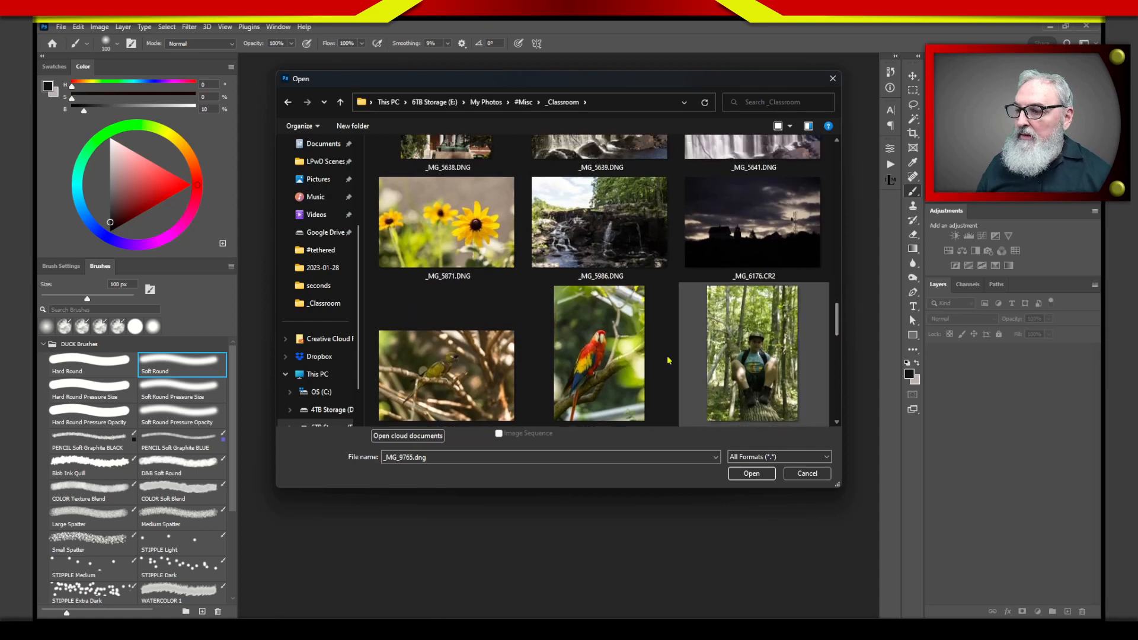
left_click(477, 353, "ctrl")
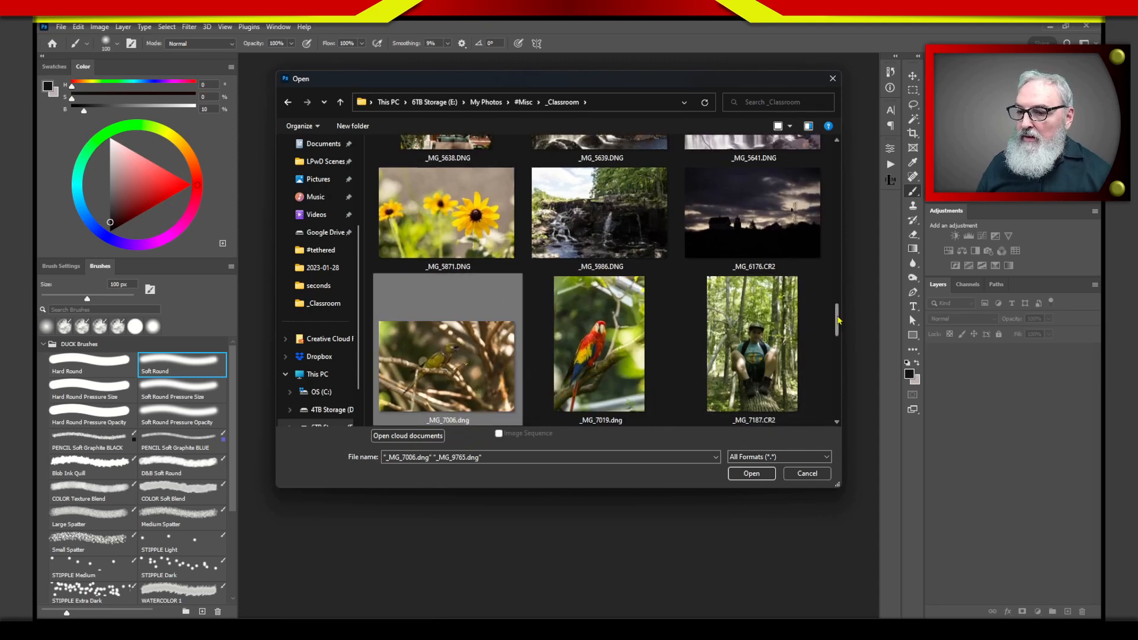
Open _MG_7006.dng and _MG_9765.dng in Camera Raw and reposition its window so the title bar shows.
mouse_move(836, 319)
left_mouse_down()
mouse_move(836, 354)
mouse_move(831, 324)
left_mouse_up()
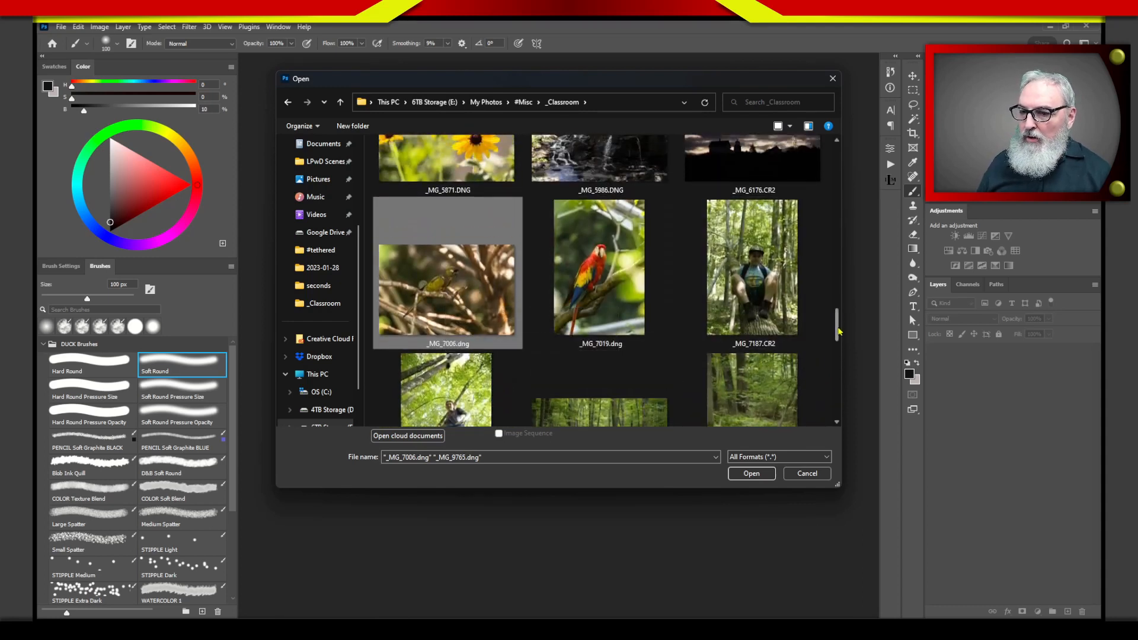
left_click_drag(835, 324, 837, 361)
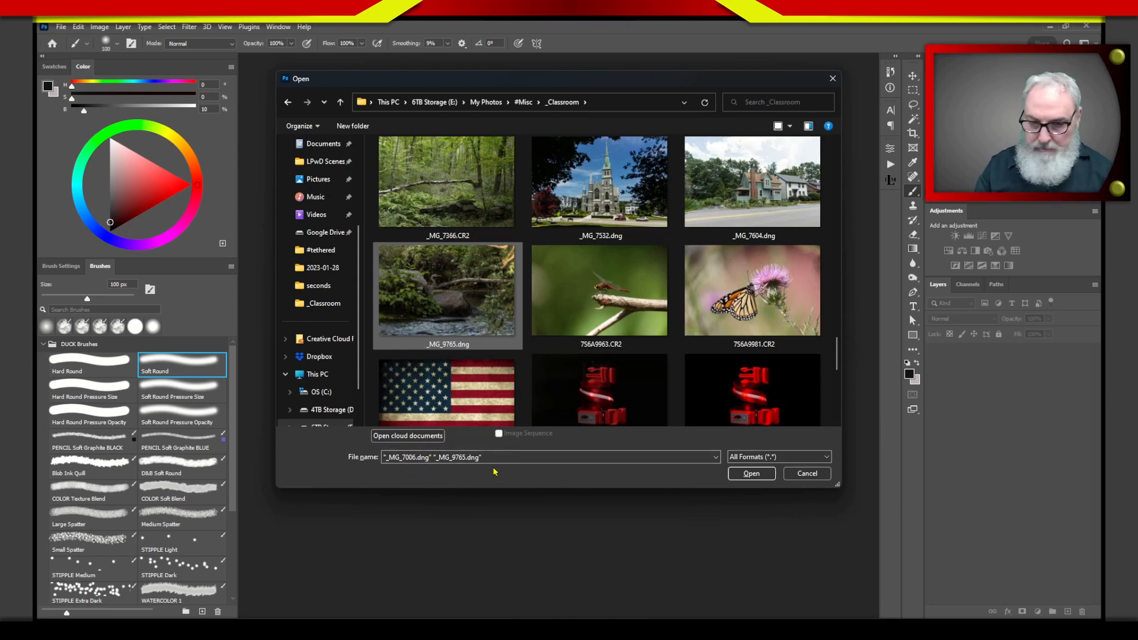
left_click(752, 473)
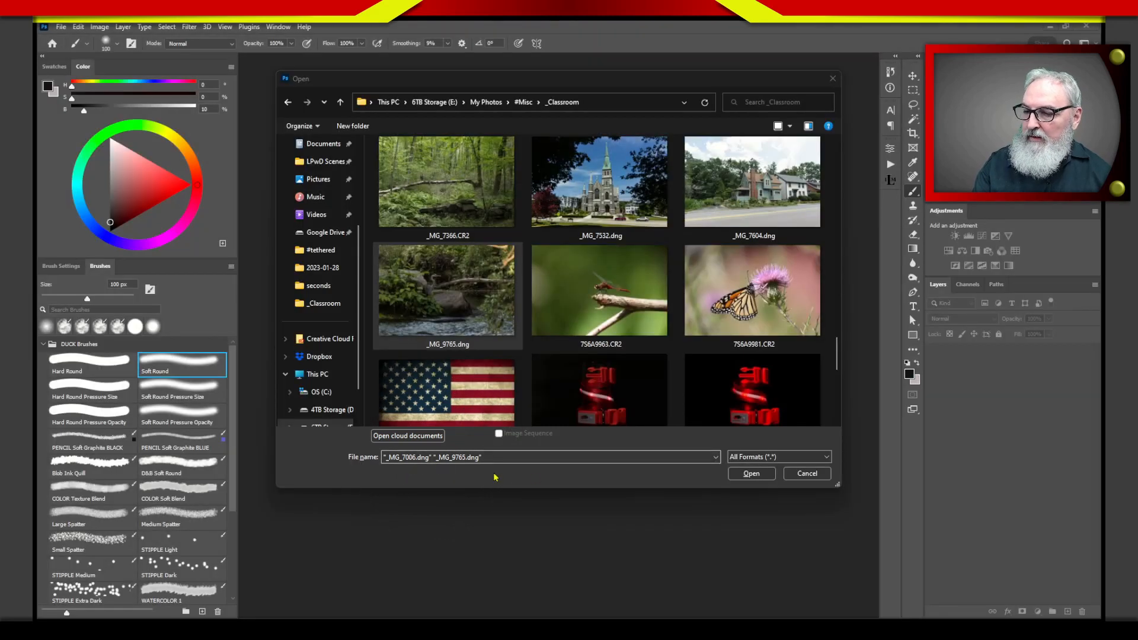
left_click(752, 473)
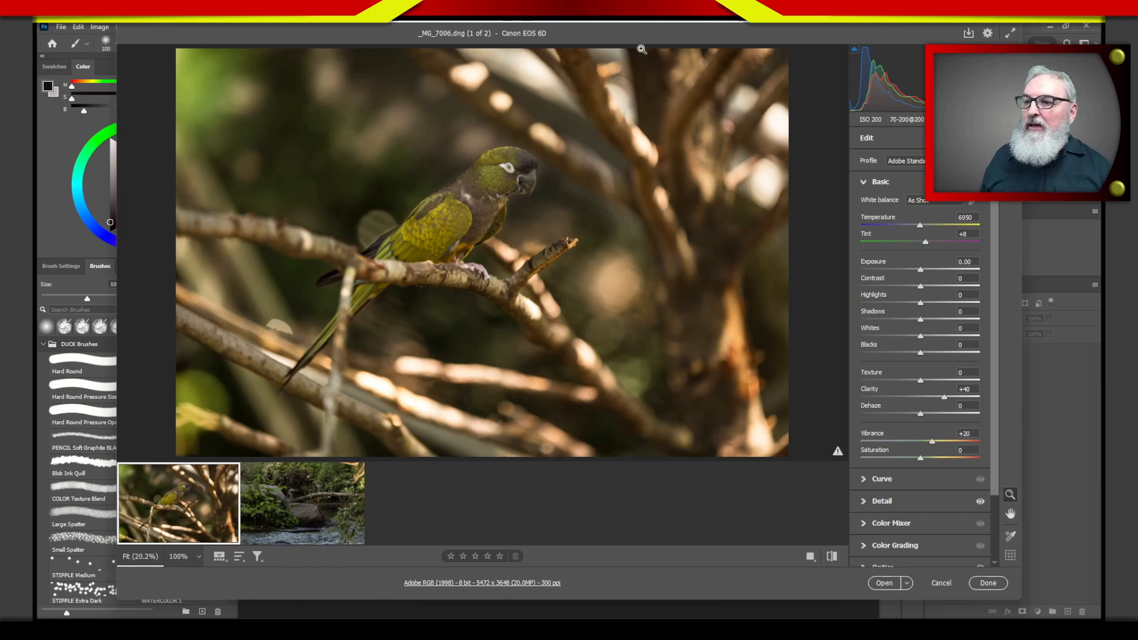
double_click(664, 30)
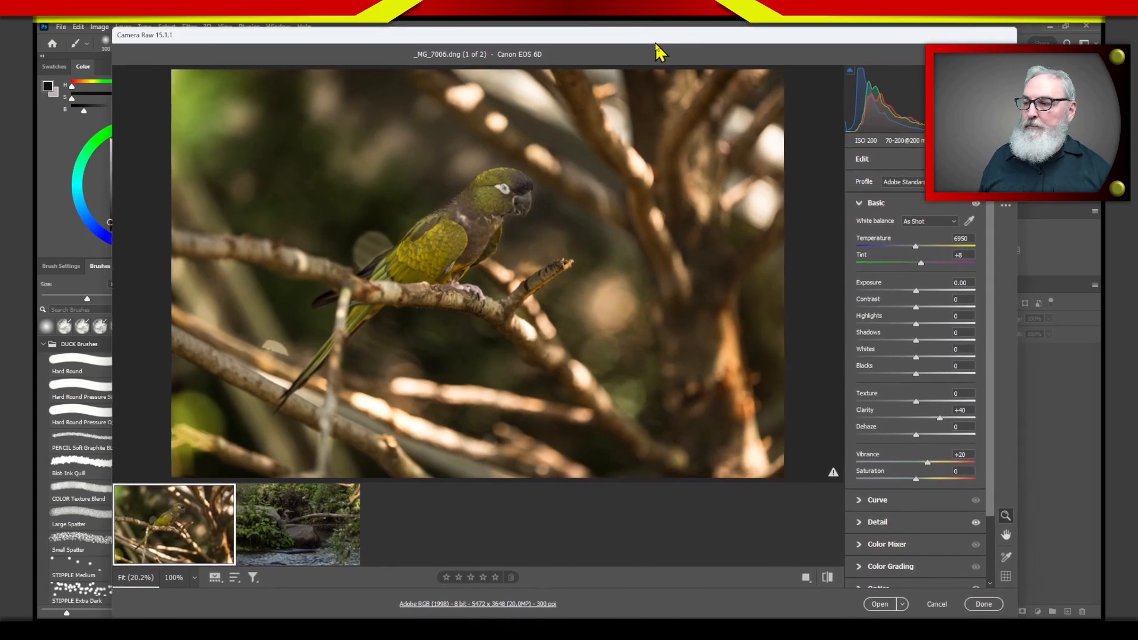
left_click_drag(656, 45, 638, 53)
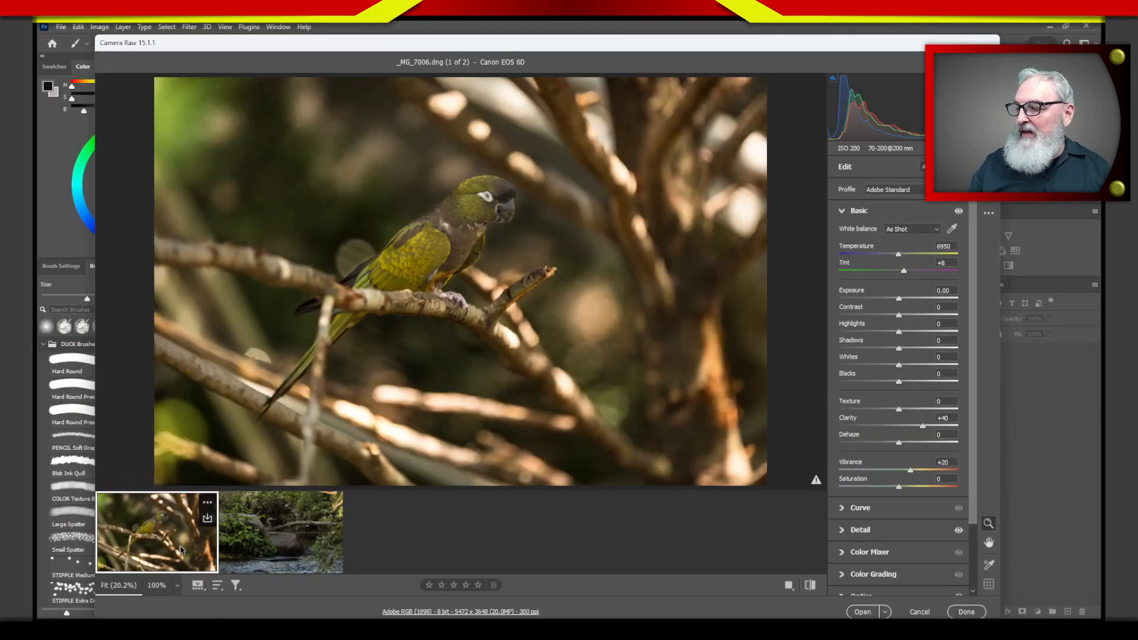
Examine the list of raw profiles available for the parrot photo _MG_7006.dng.
left_click(262, 542)
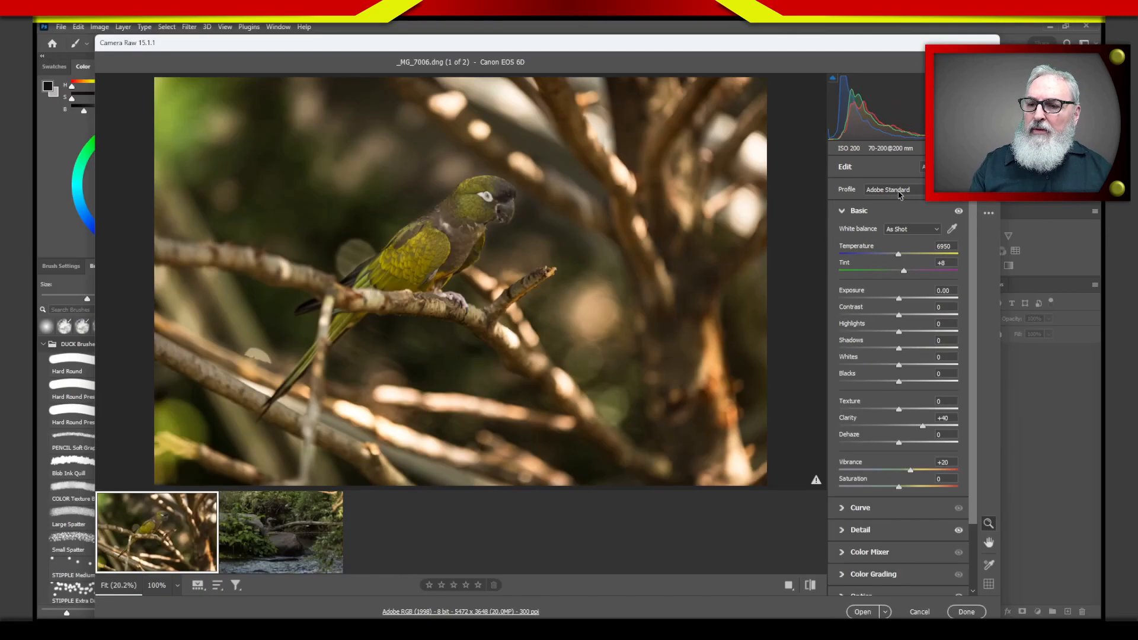
left_click(907, 190)
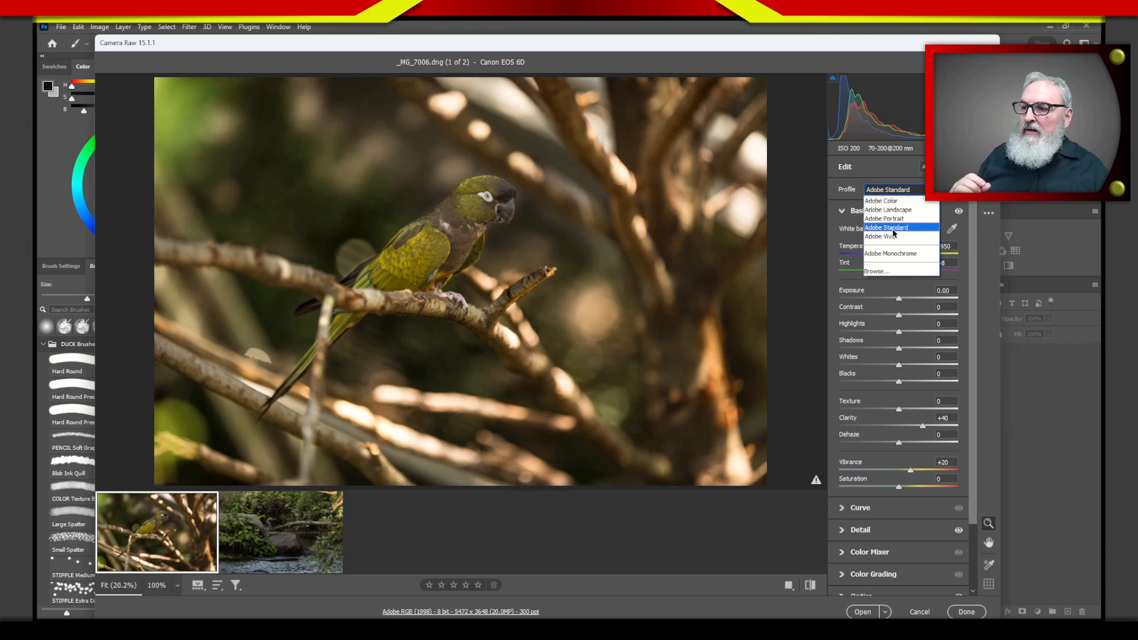
left_click(887, 192)
left_click(888, 192)
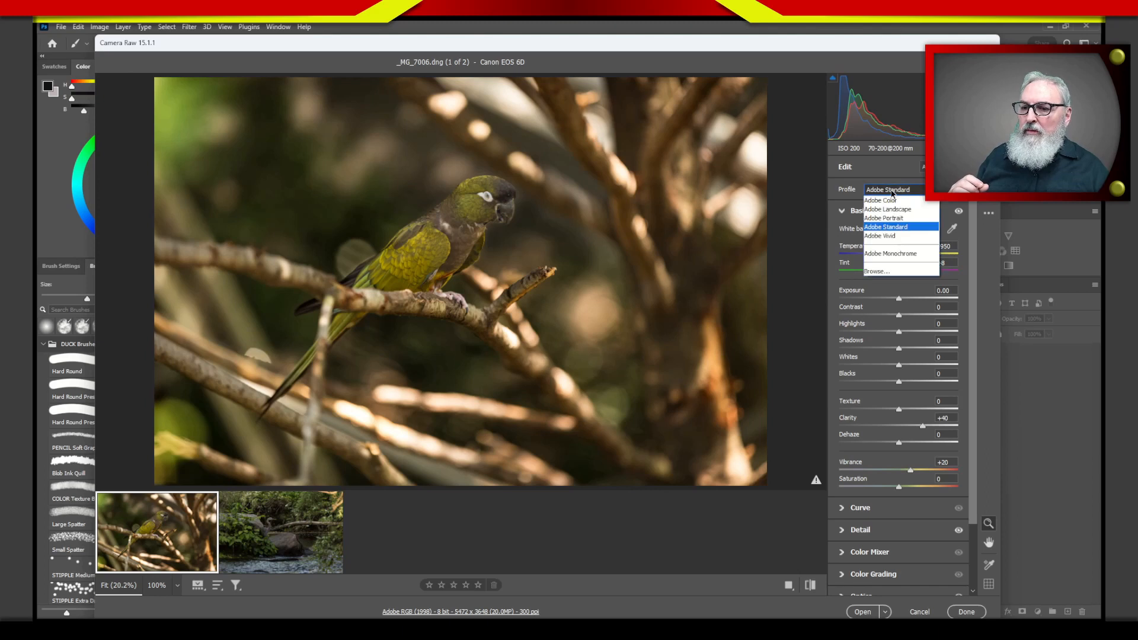
left_click(888, 192)
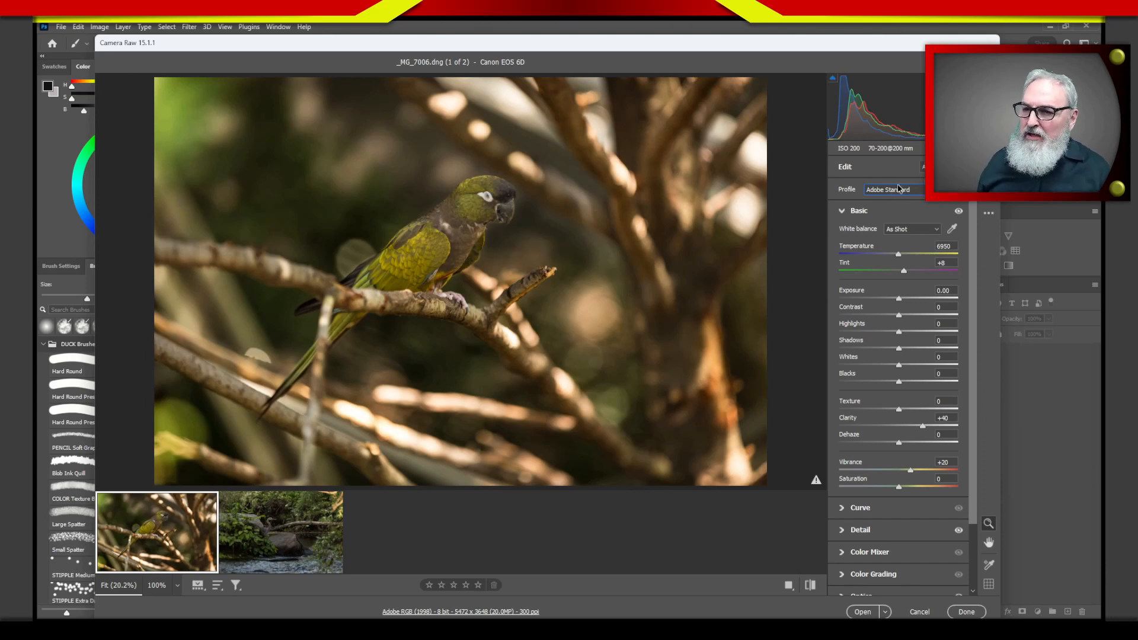
Try the Adobe Landscape profile on the parrot photo and return it to Adobe Standard.
left_click(895, 191)
left_click(896, 211)
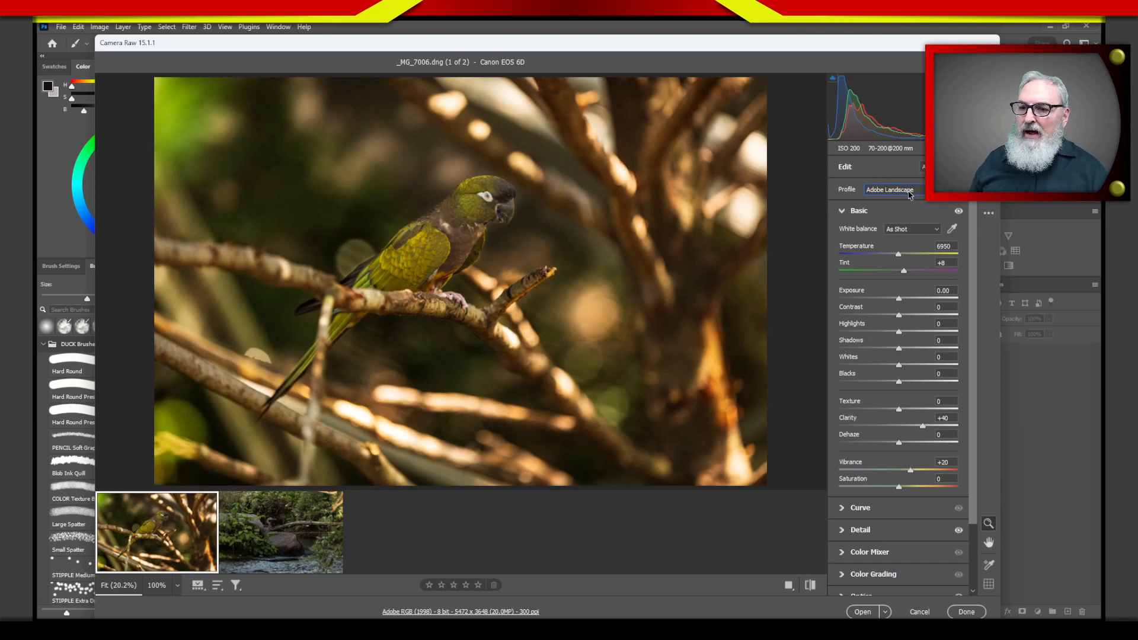
left_click(889, 193)
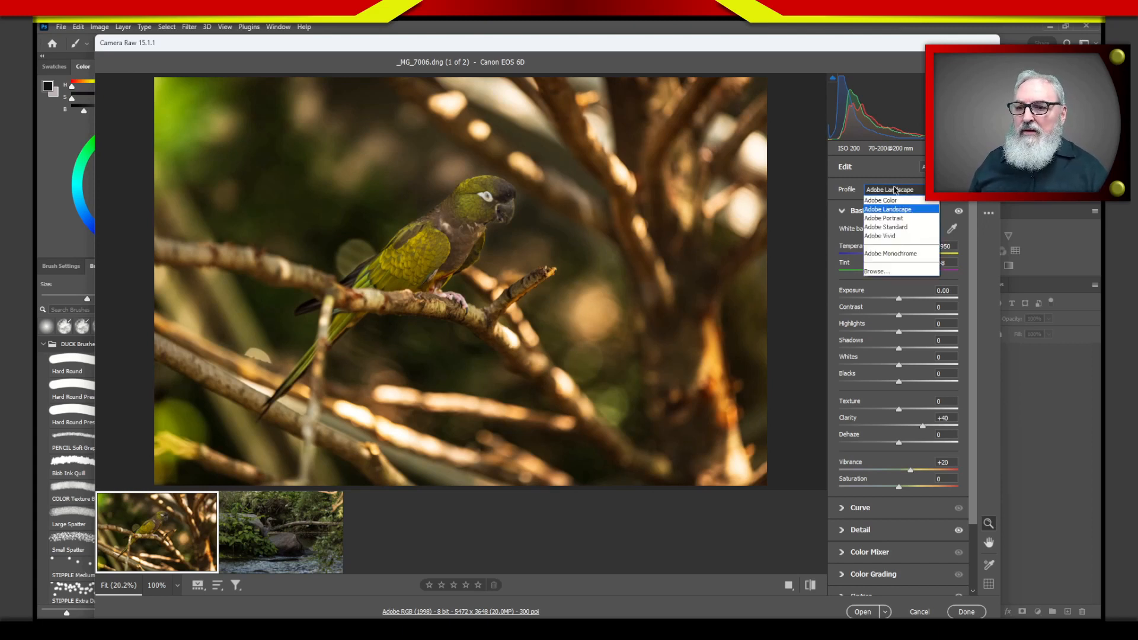
left_click(896, 227)
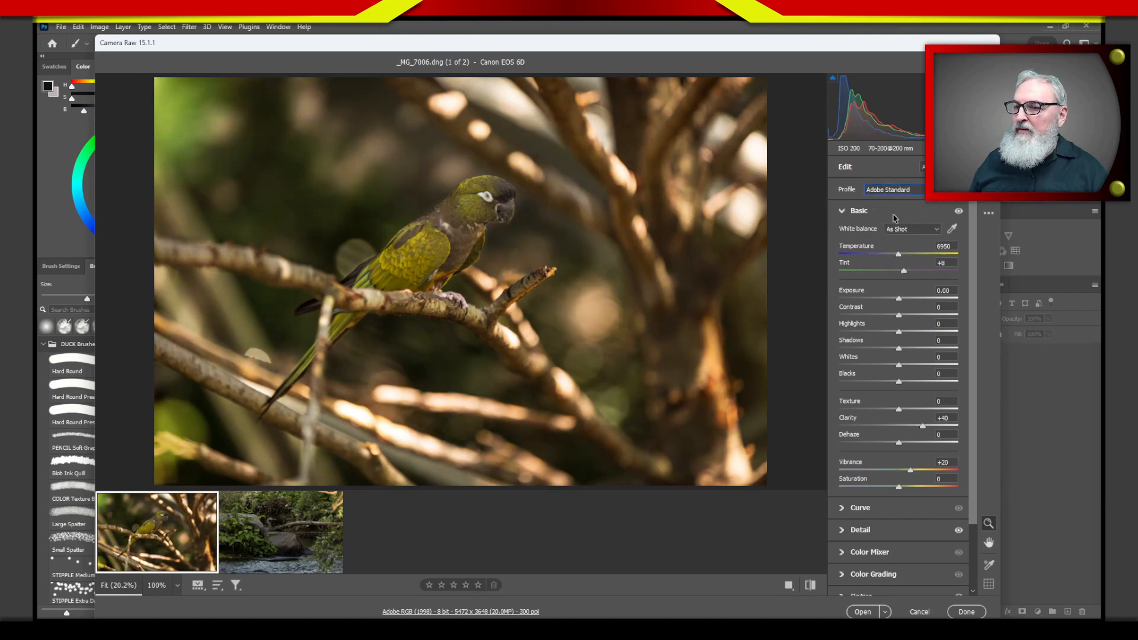
Compare the Adobe Color and Adobe Vivid profiles on the parrot photo, leaving Adobe Vivid applied.
left_click(893, 193)
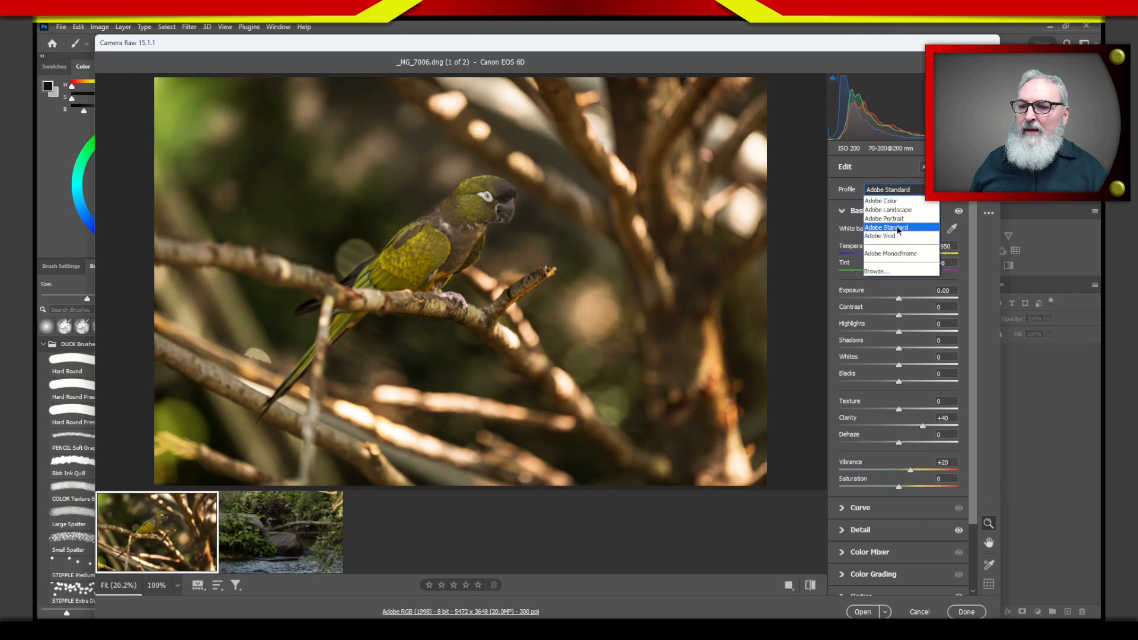
left_click(898, 228)
left_click(894, 193)
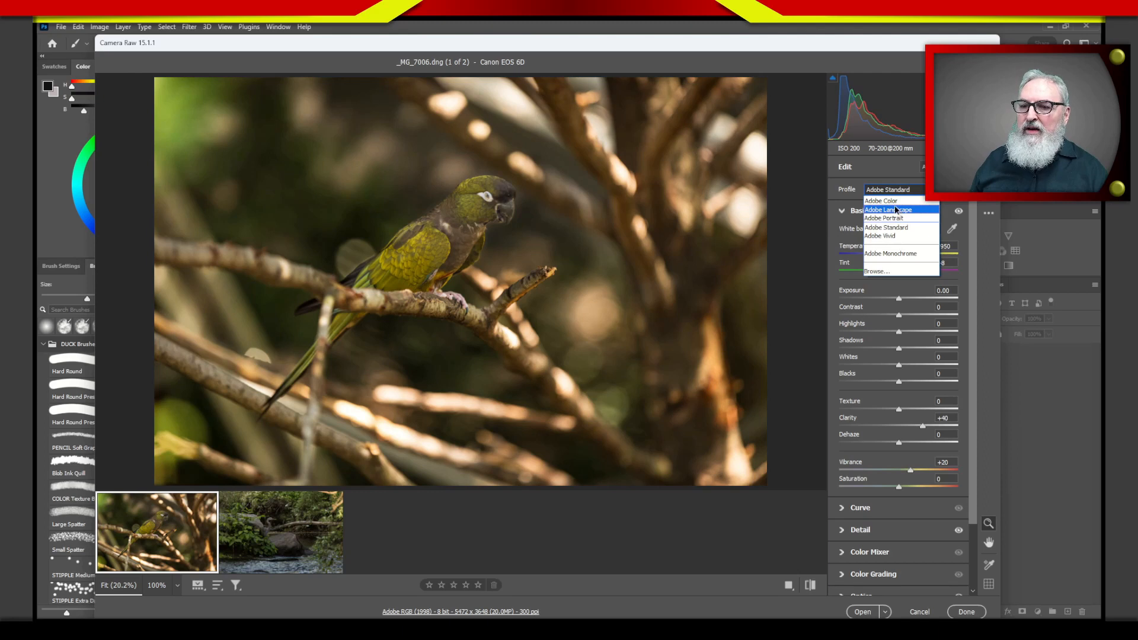
left_click(896, 201)
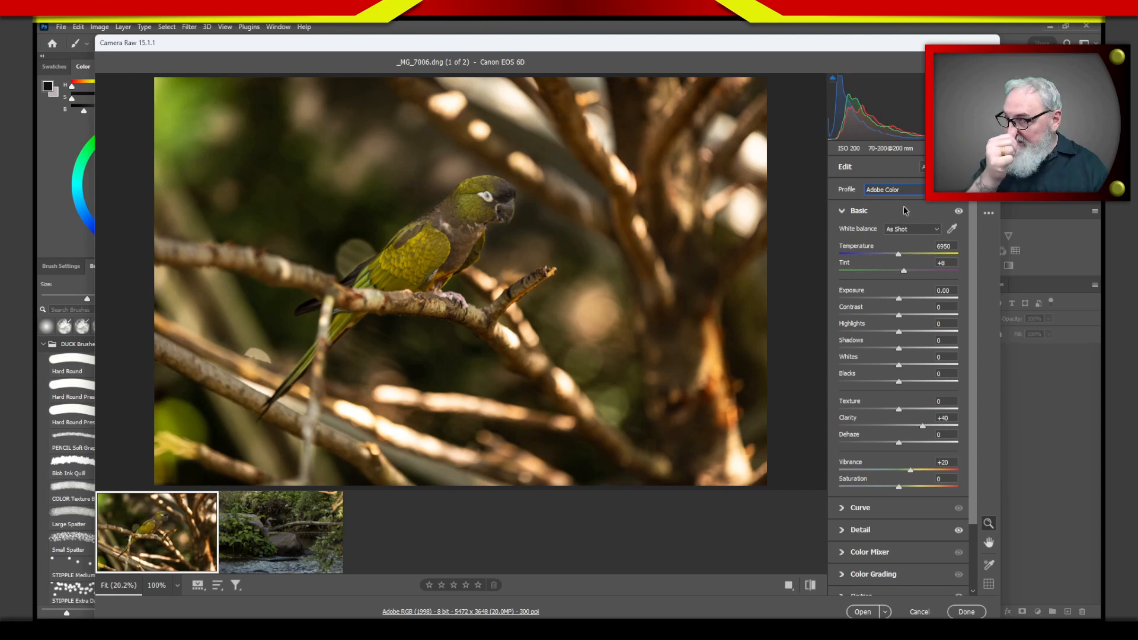
left_click(895, 190)
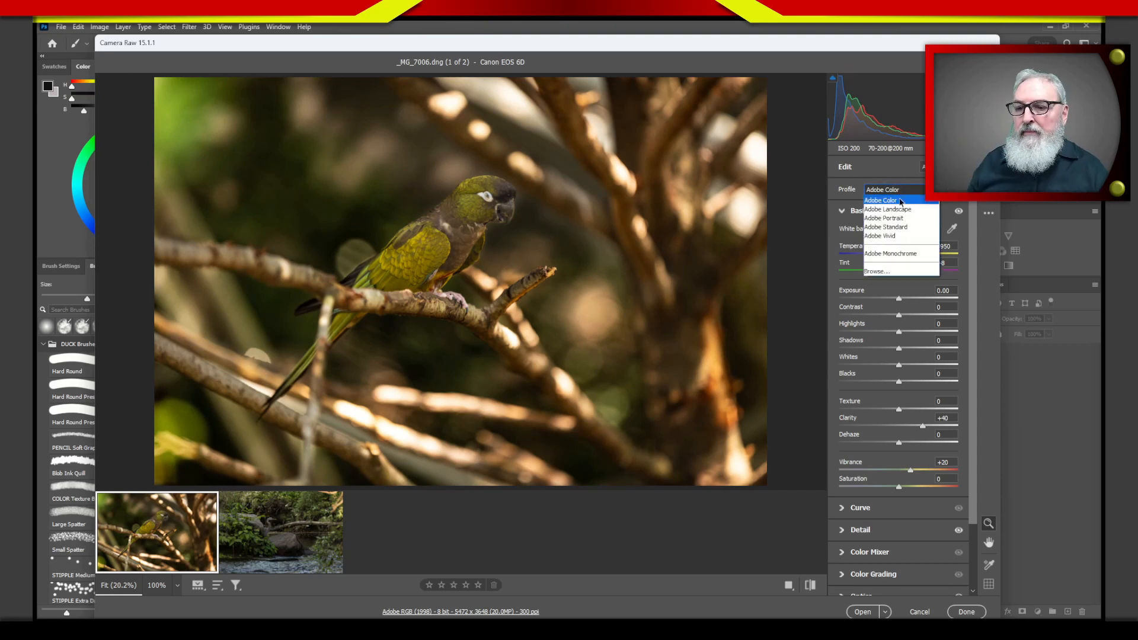
left_click(896, 238)
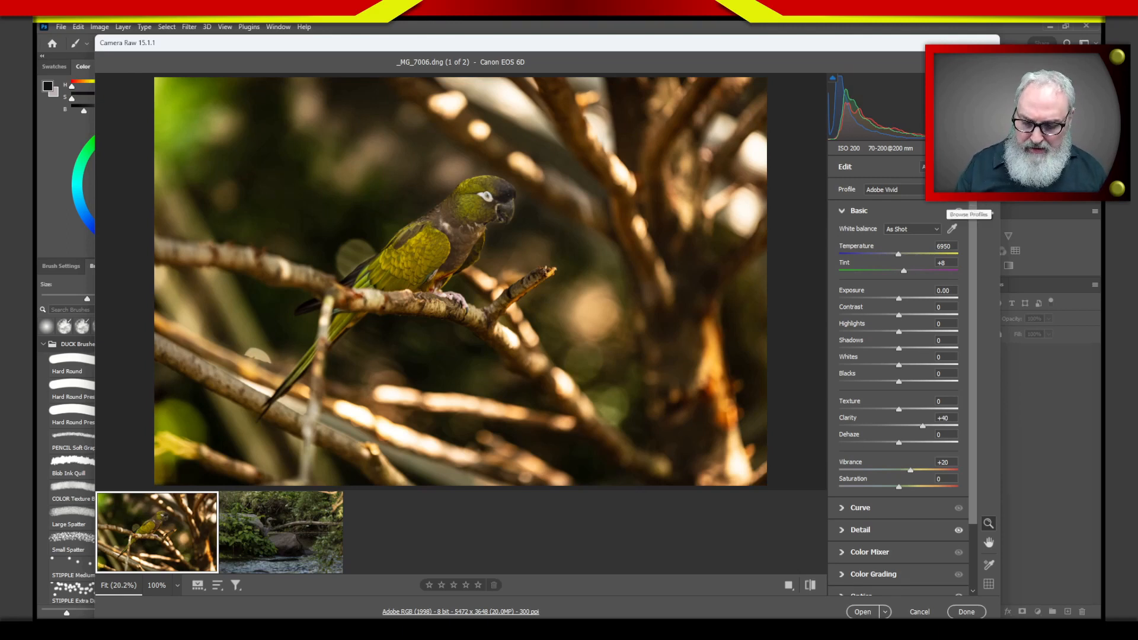
Browse the profiles as thumbnails and try Adobe Color and Adobe Landscape on the parrot photo, finishing with Adobe Standard.
key("shift")
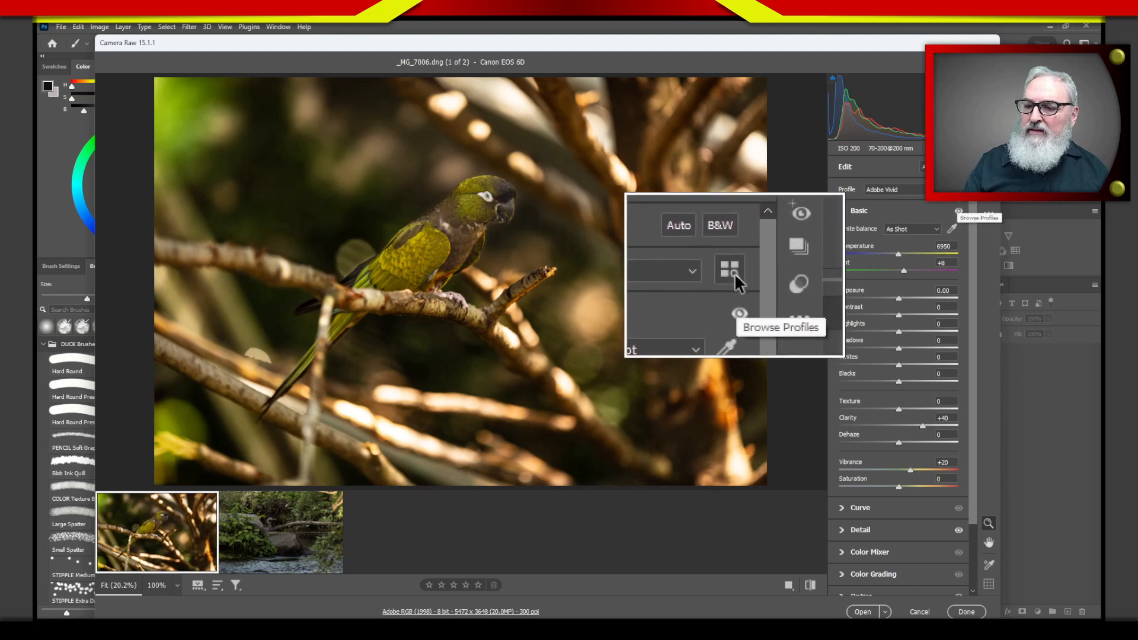
left_click(959, 212)
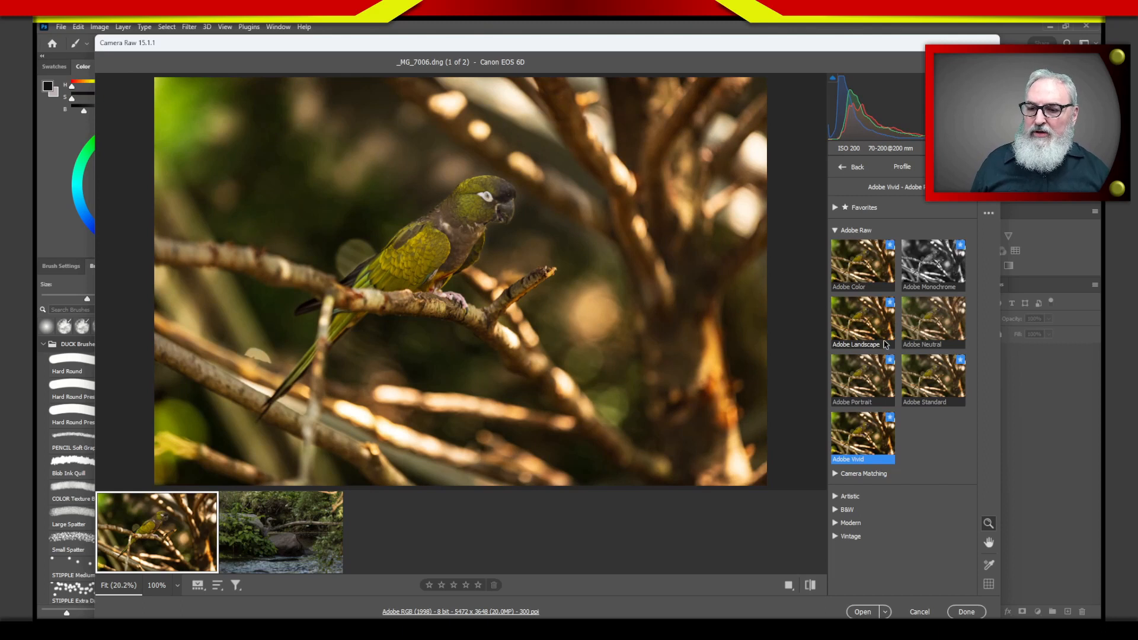
left_click(867, 271)
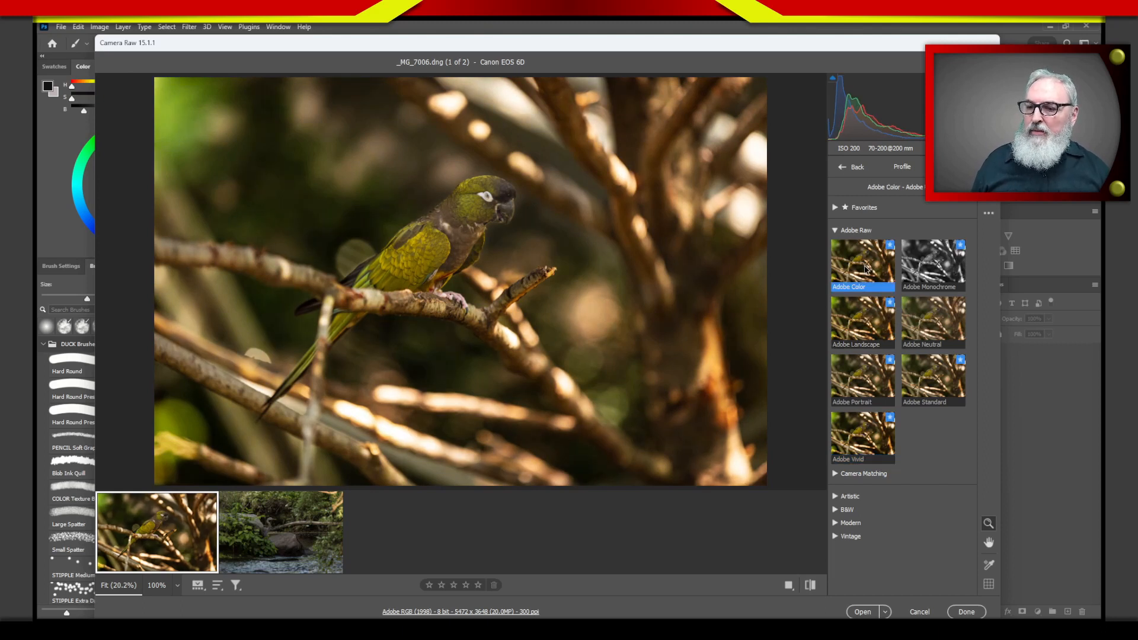
left_click(866, 336)
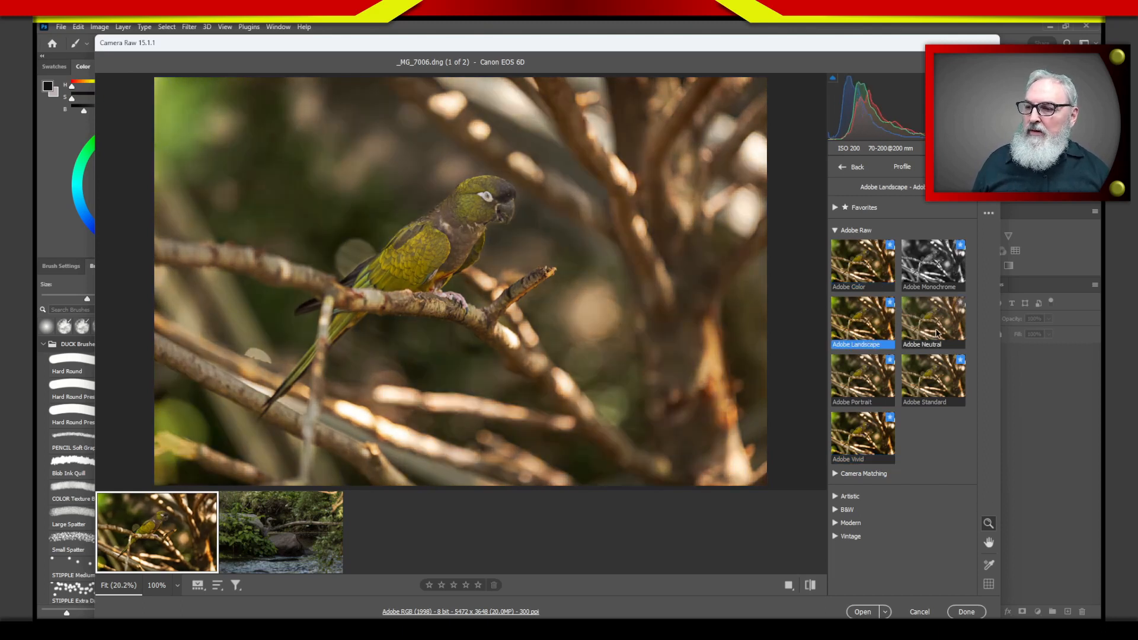
left_click(927, 376)
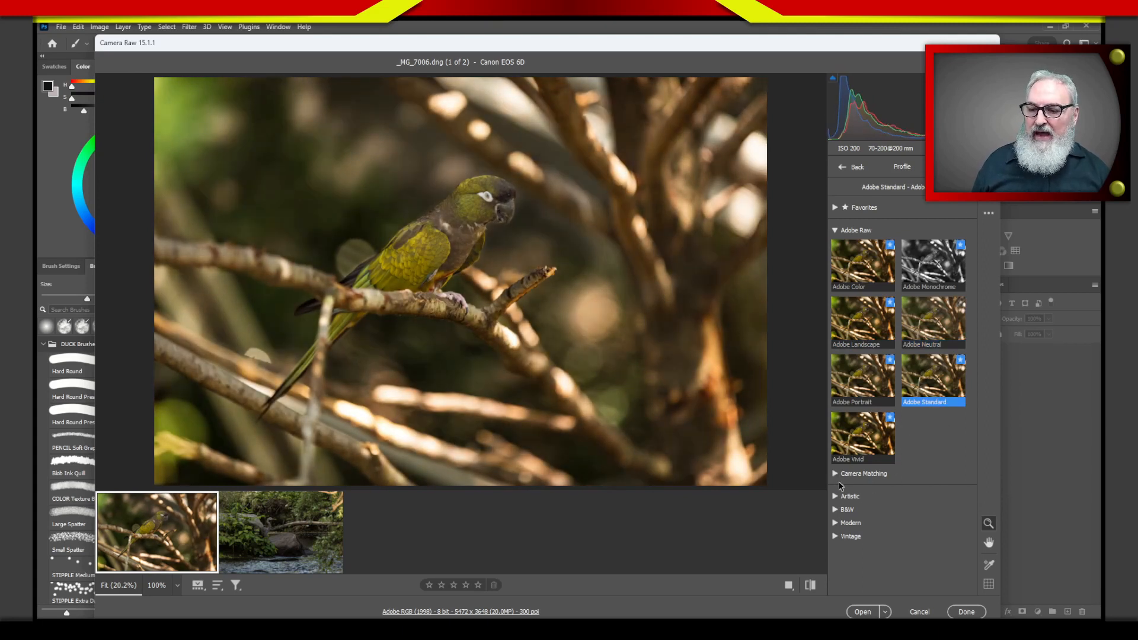
Collapse the Adobe Raw group and preview the Artistic, B&W and Modern profile groups one after another on the parrot photo.
left_click(836, 231)
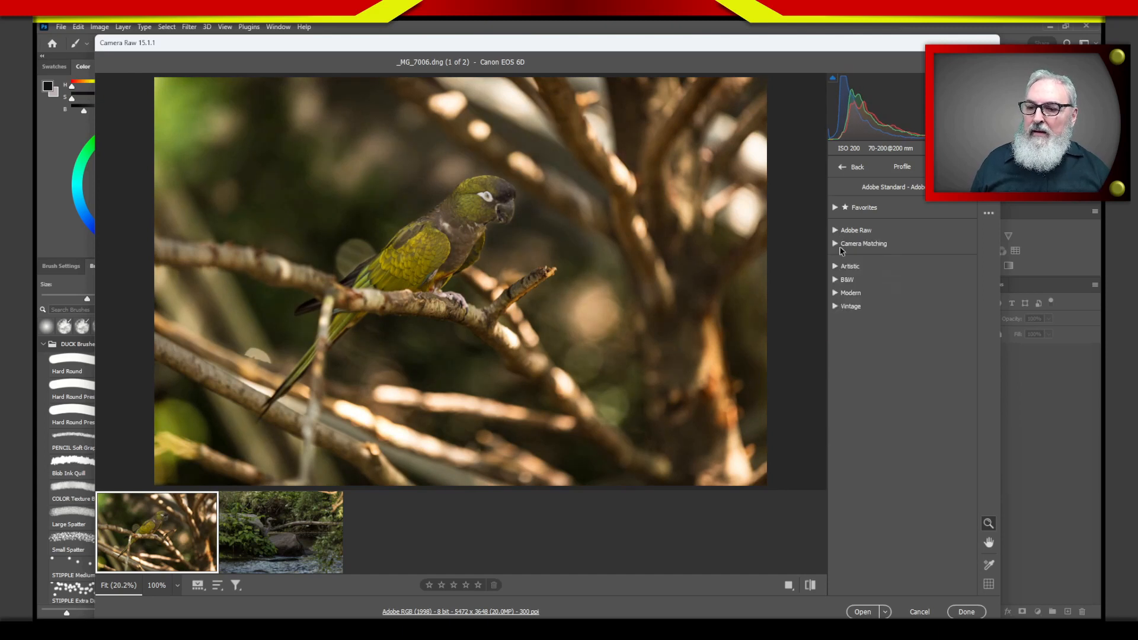
left_click(836, 267)
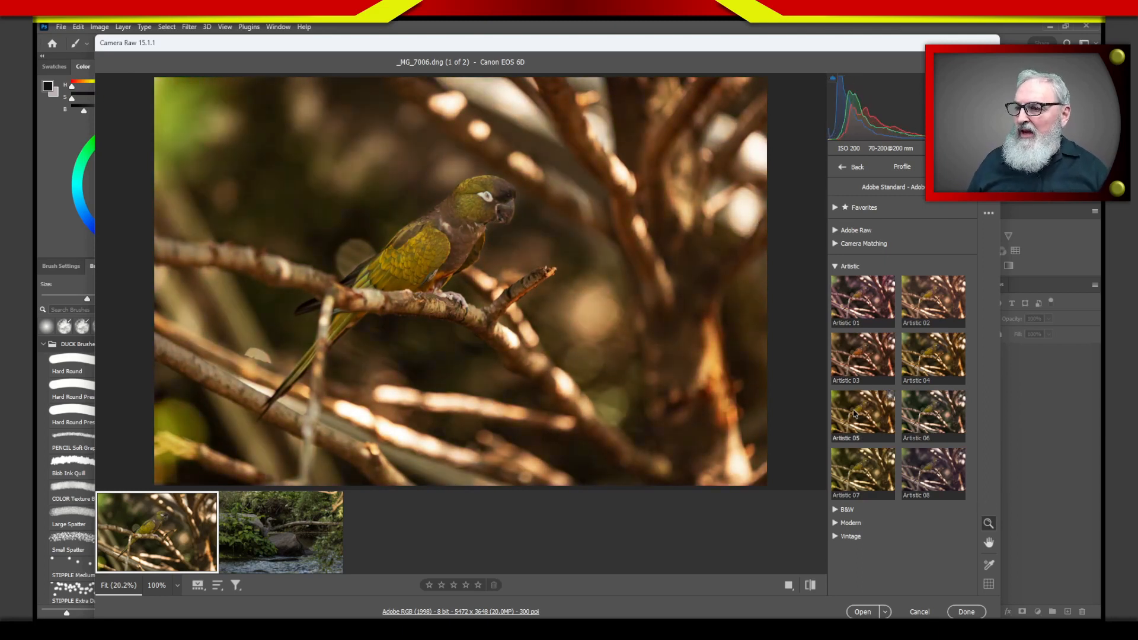
left_click(836, 267)
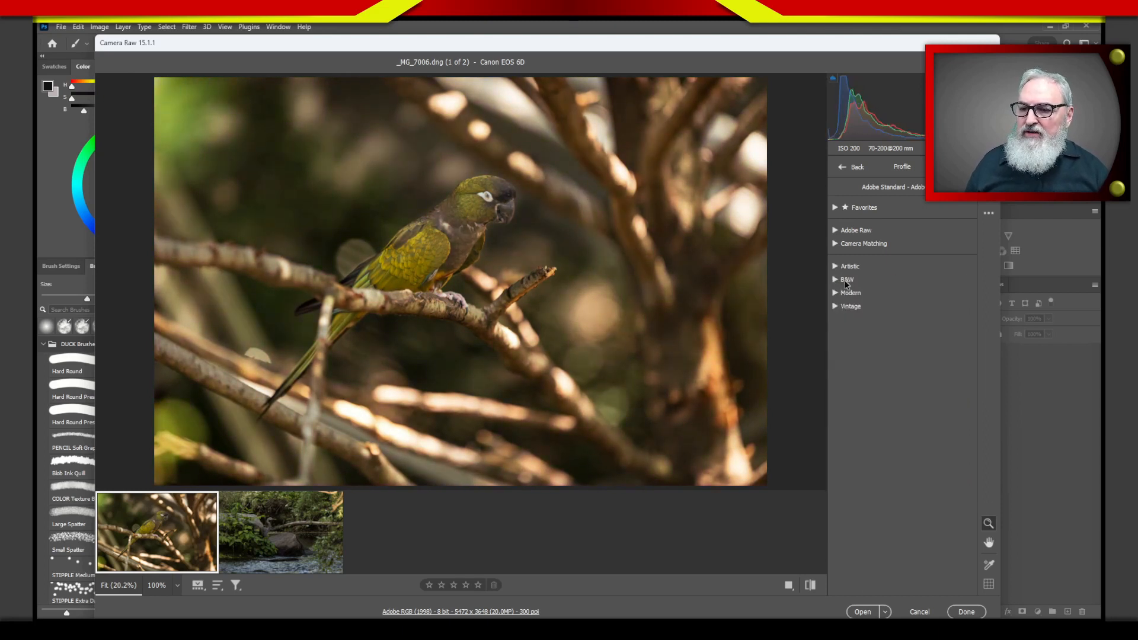
left_click(835, 281)
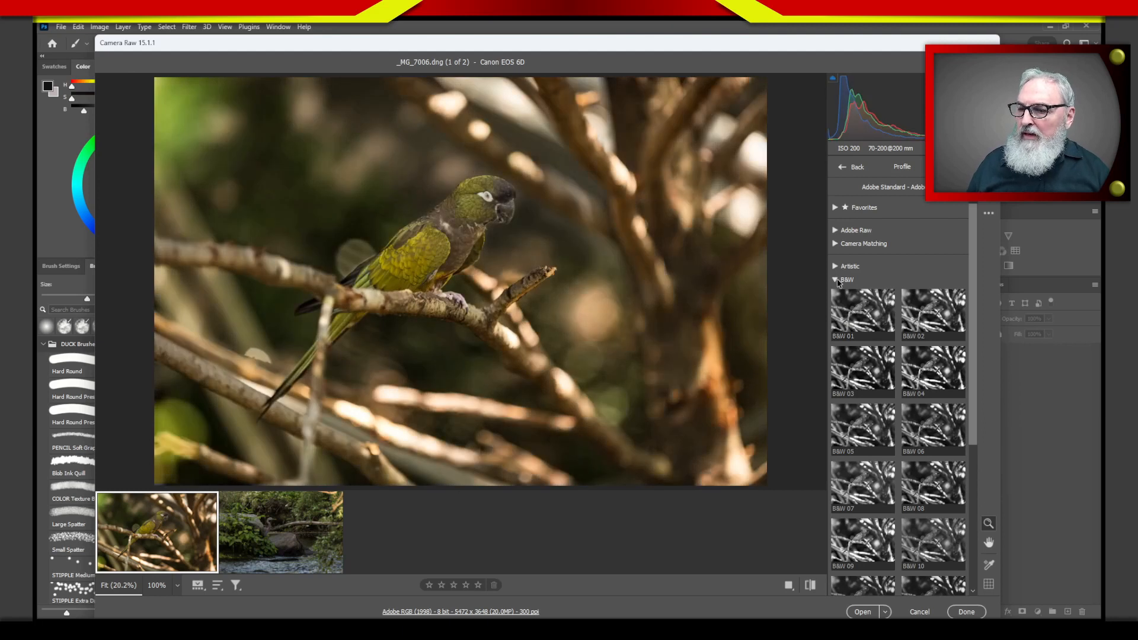
left_click(836, 280)
left_click(836, 293)
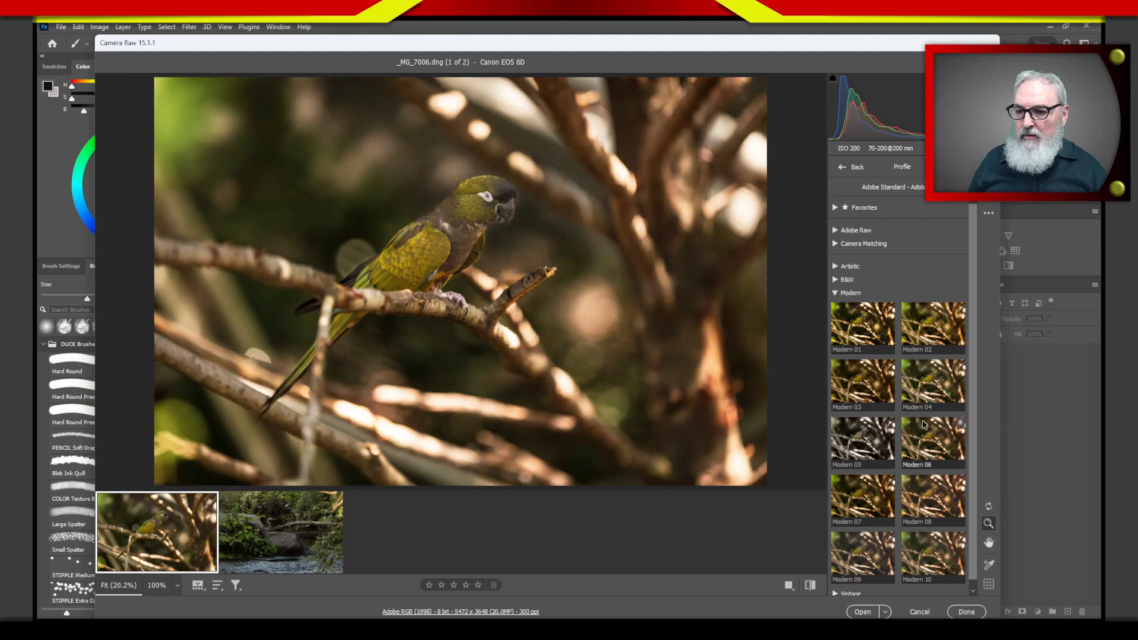
left_click(835, 292)
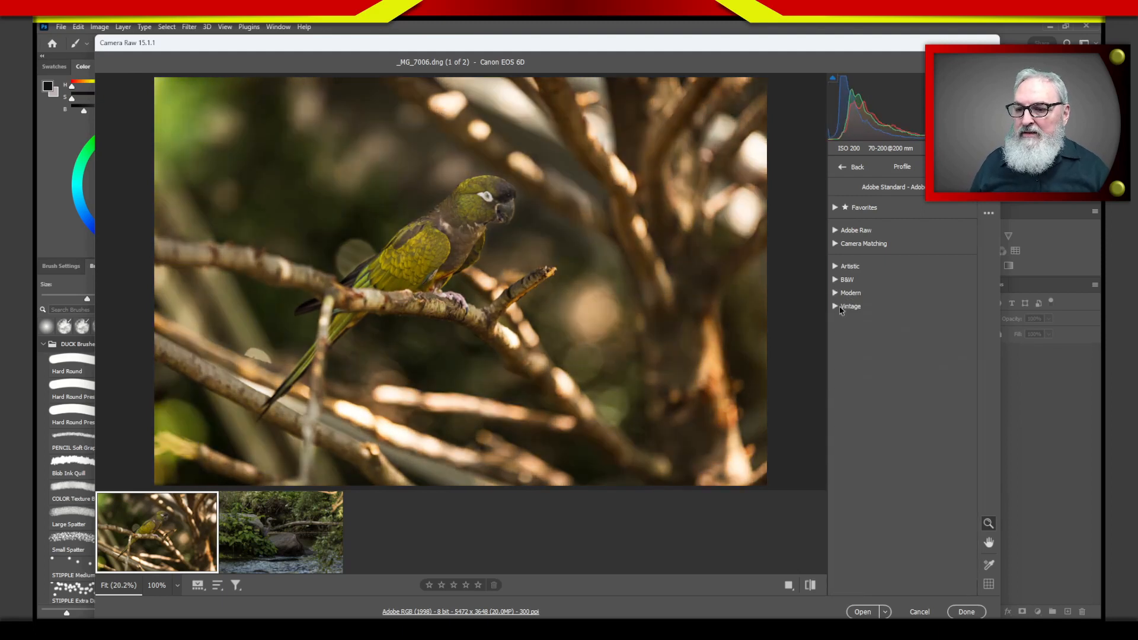
Apply the Vintage 08 profile from the Vintage group to the parrot photo.
left_click(835, 305)
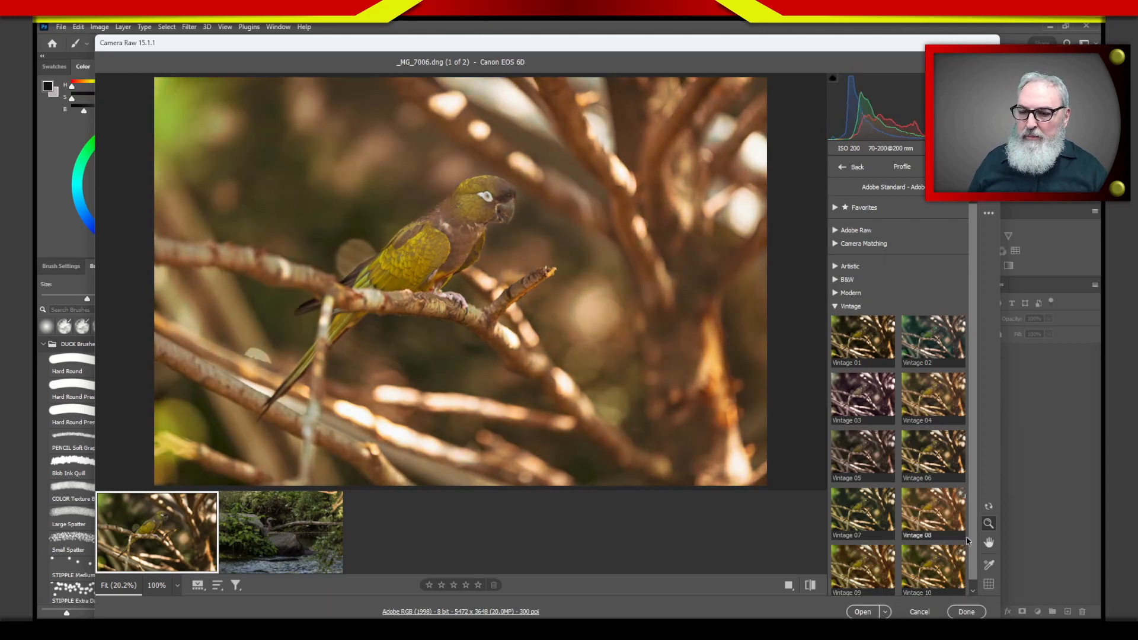
left_click(954, 527)
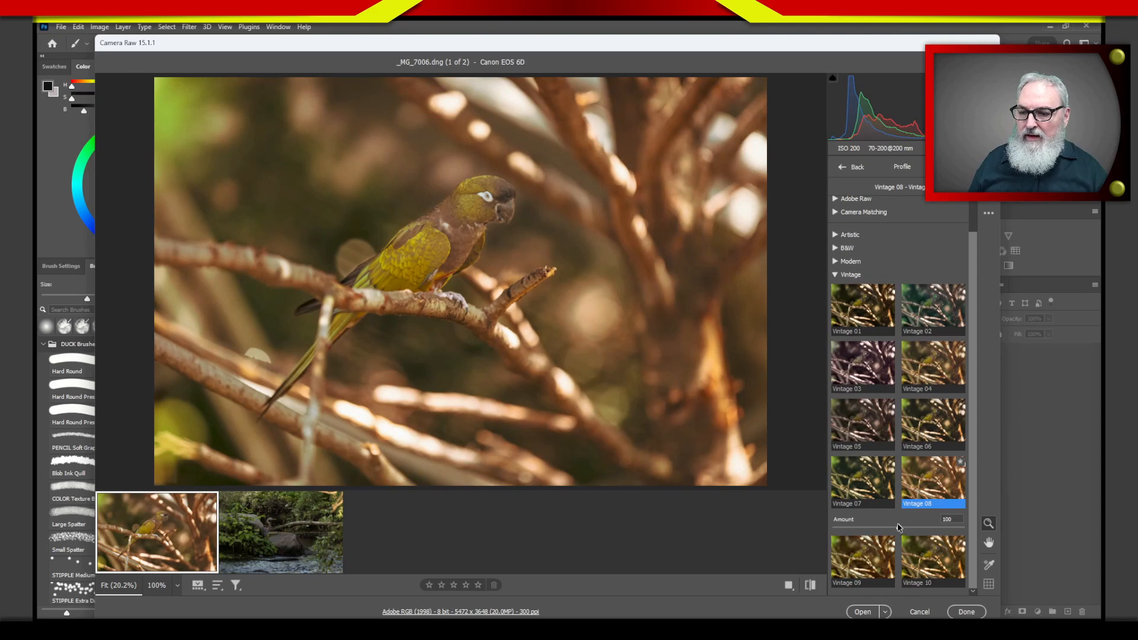
Try Vintage 08 at amount 114, Vintage 07 at 78 and Vintage 04 at 96 on the parrot photo.
mouse_move(898, 527)
left_mouse_down()
mouse_move(879, 527)
mouse_move(944, 524)
mouse_move(907, 527)
left_mouse_up()
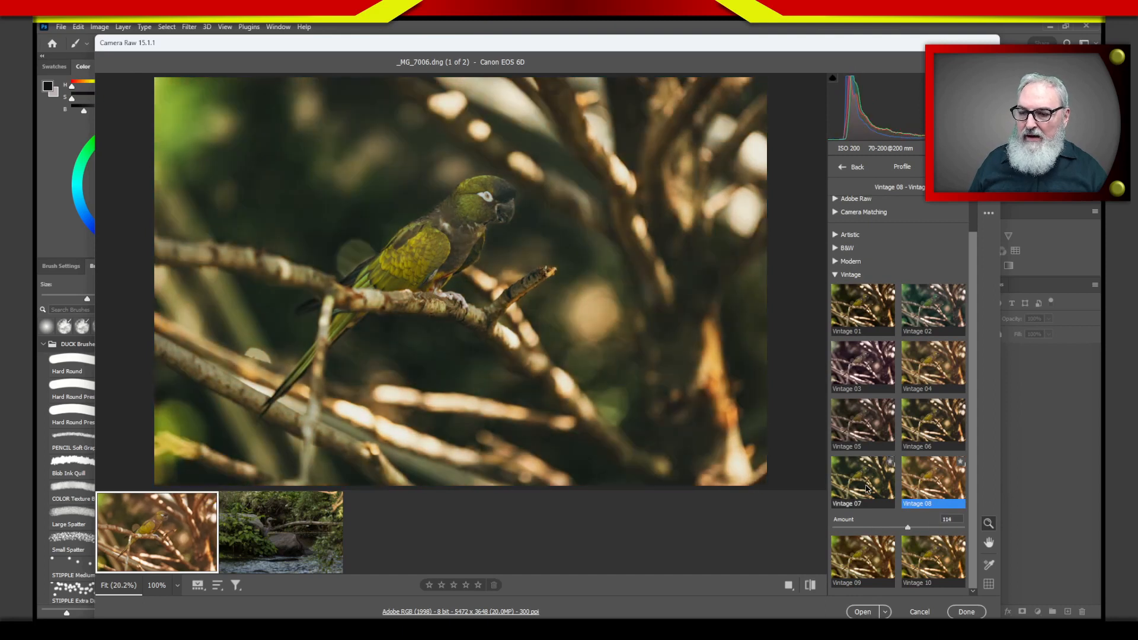
left_click(863, 482)
mouse_move(899, 529)
left_mouse_down()
mouse_move(867, 530)
mouse_move(884, 528)
left_mouse_up()
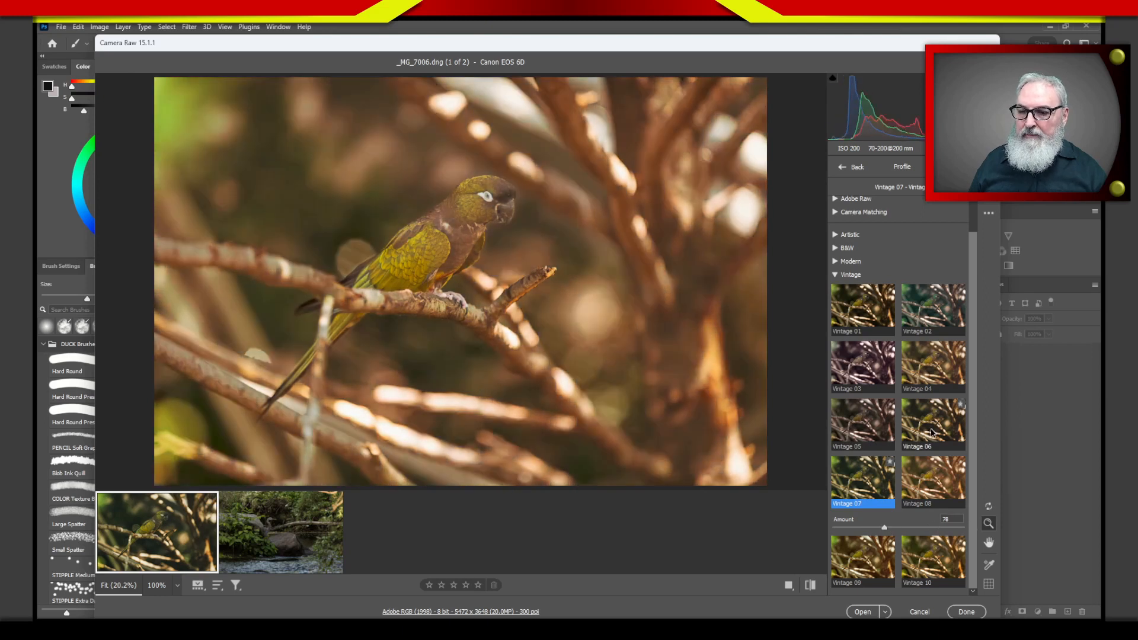
left_click(922, 373)
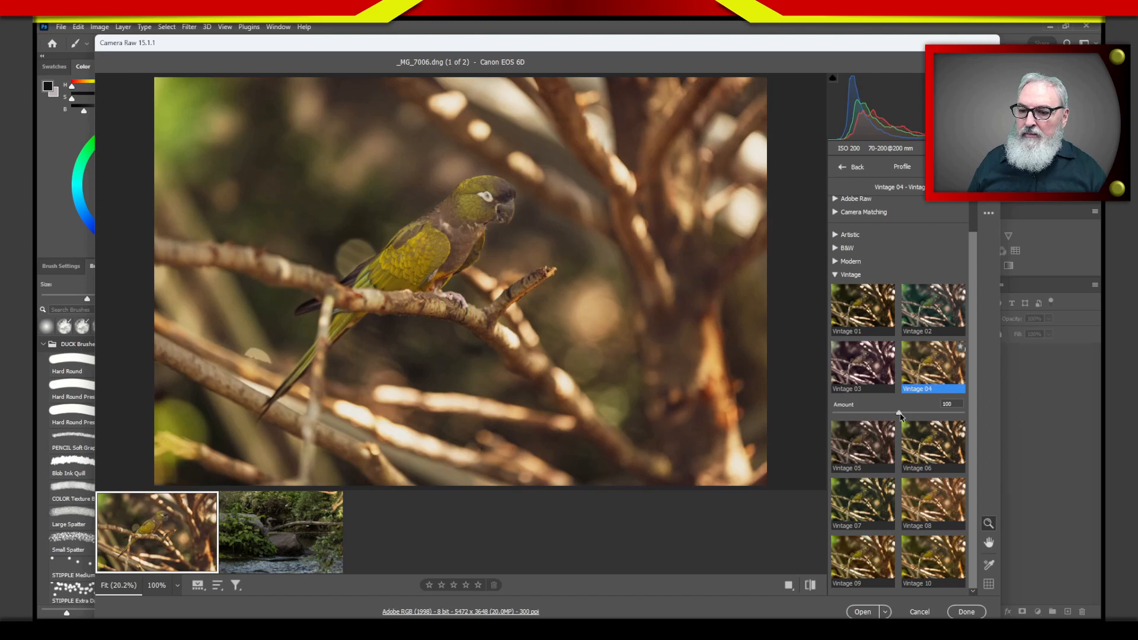
left_click_drag(899, 413, 895, 413)
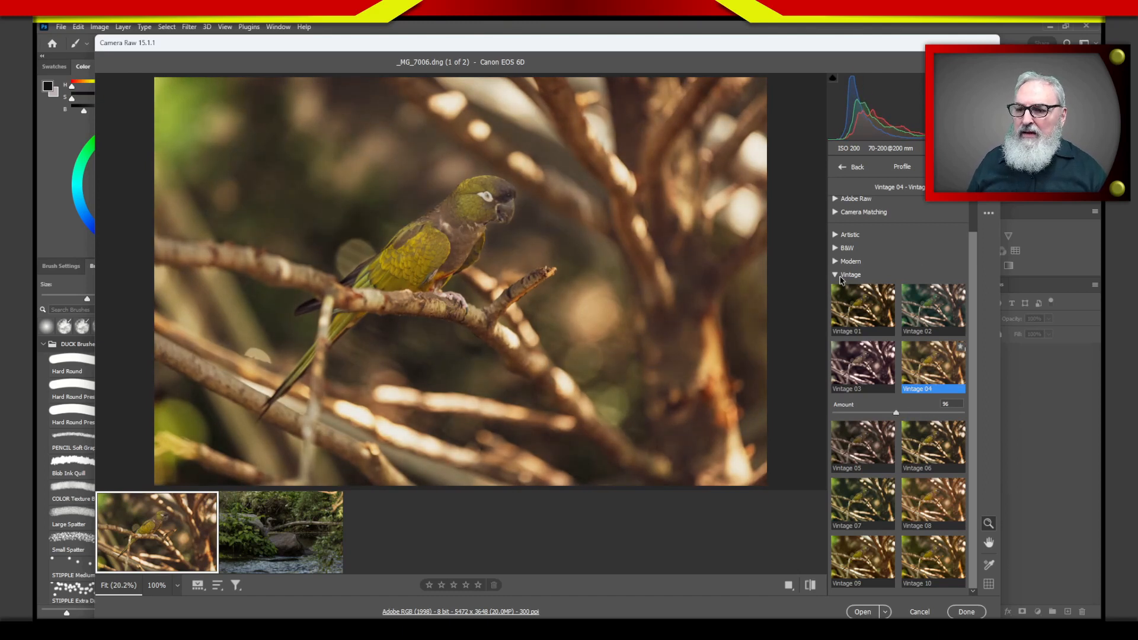
Compare Adobe Color, Adobe Portrait and Adobe Vivid from the Adobe Raw group on the parrot photo, finishing with Adobe Color.
left_click(837, 276)
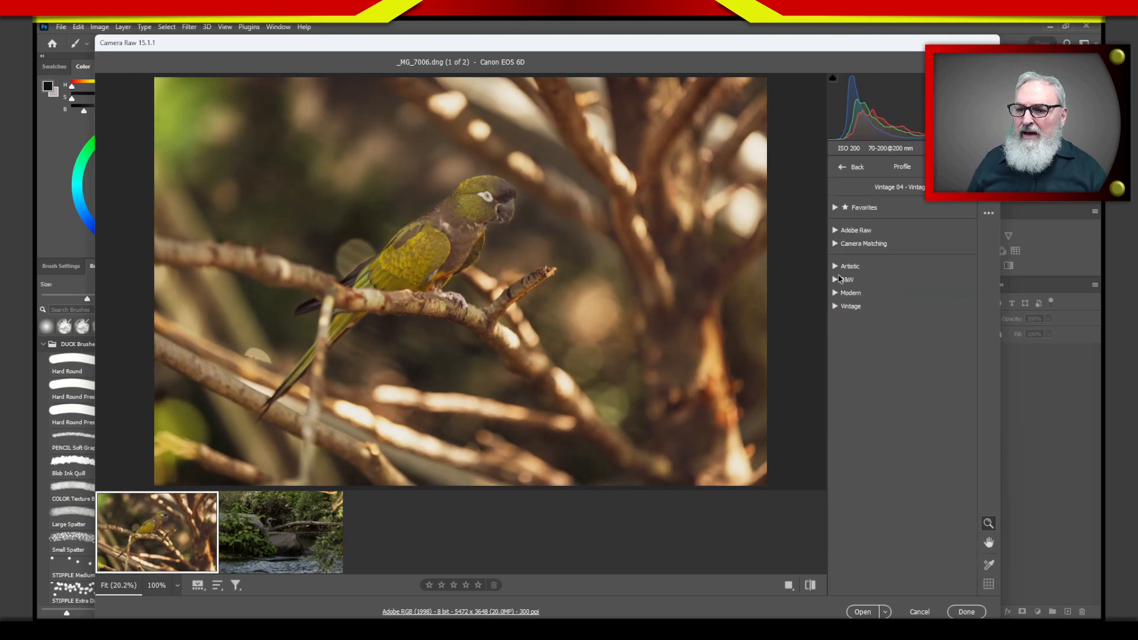
left_click(837, 231)
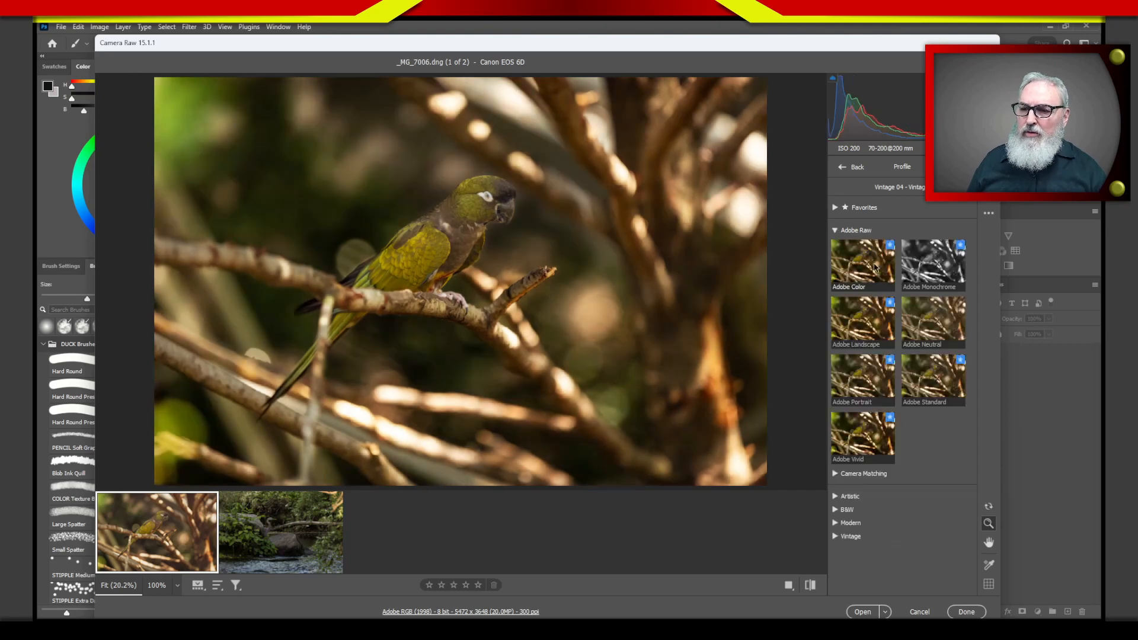
left_click(861, 267)
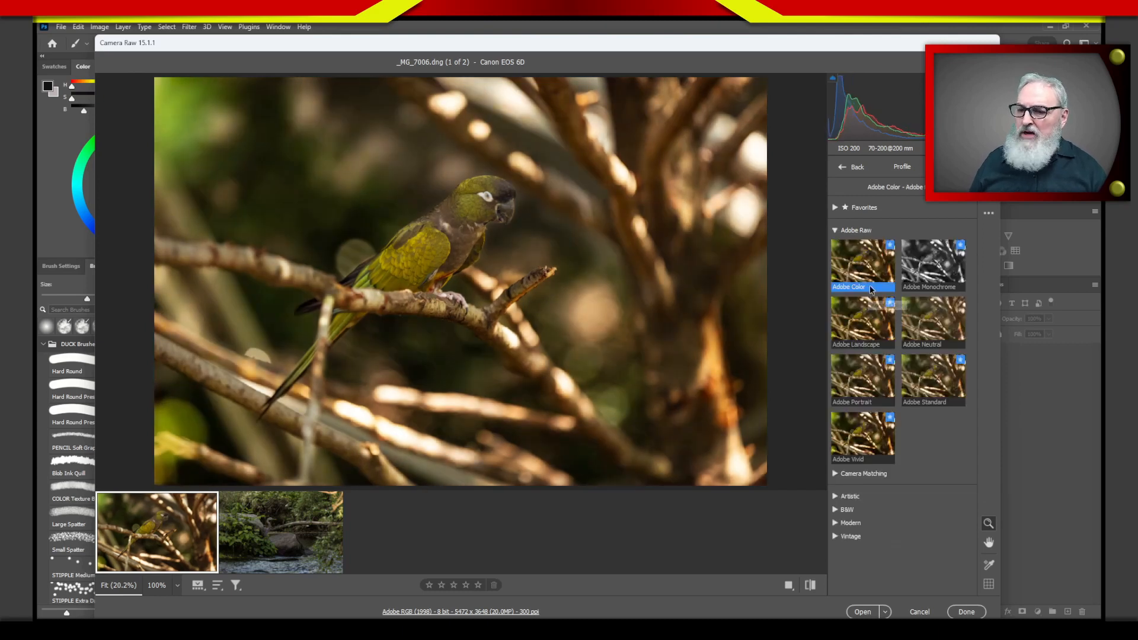
left_click(860, 386)
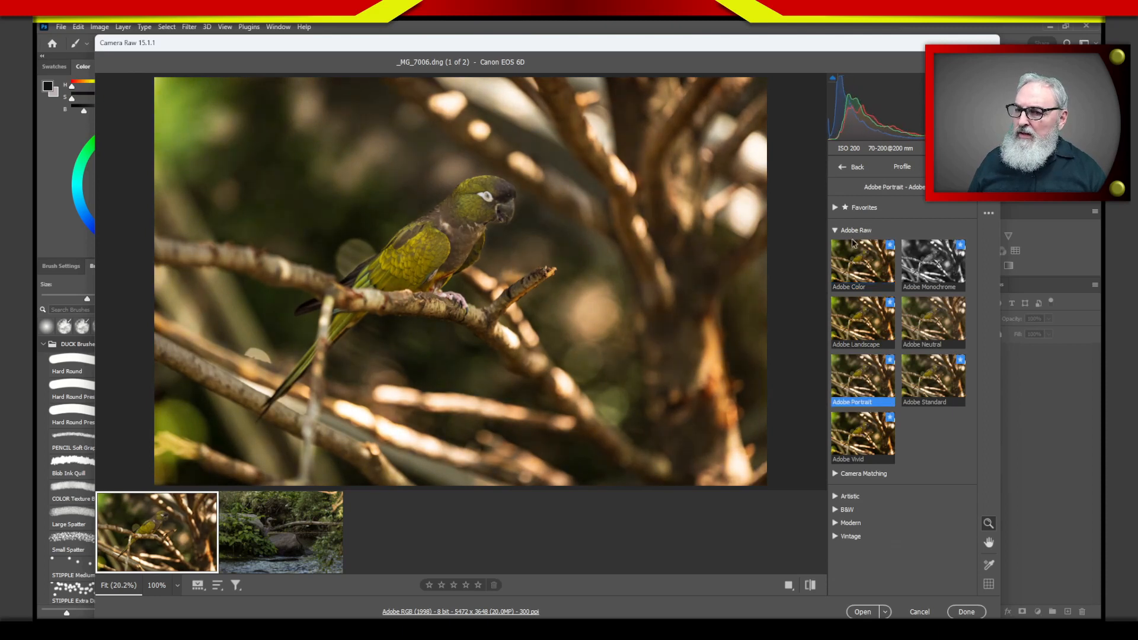
left_click(856, 278)
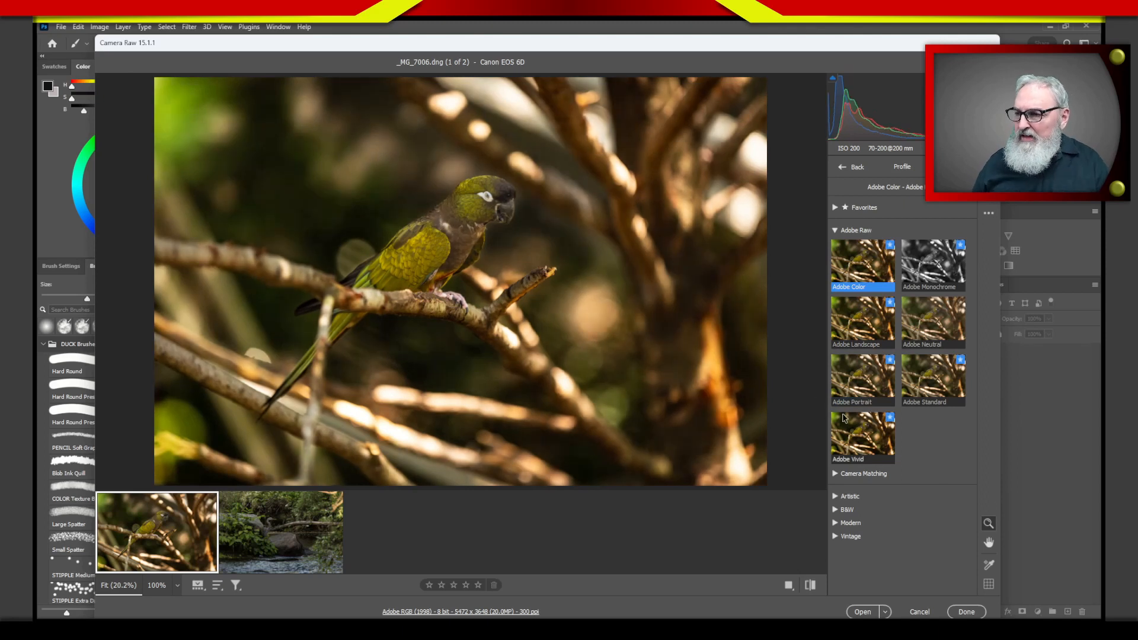
left_click(867, 442)
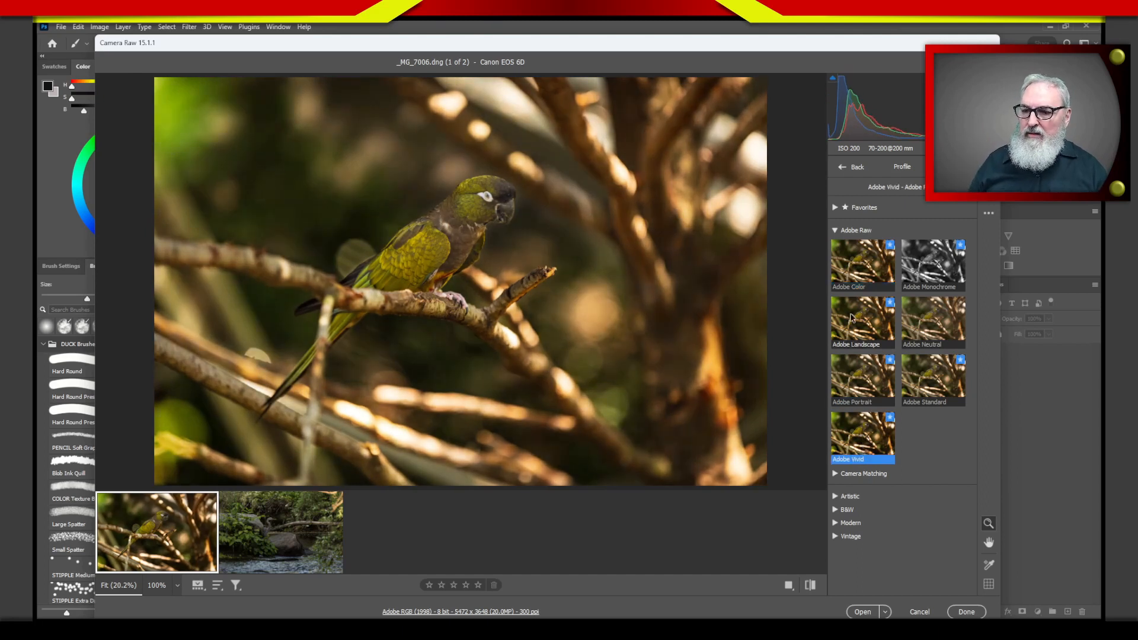
left_click(858, 271)
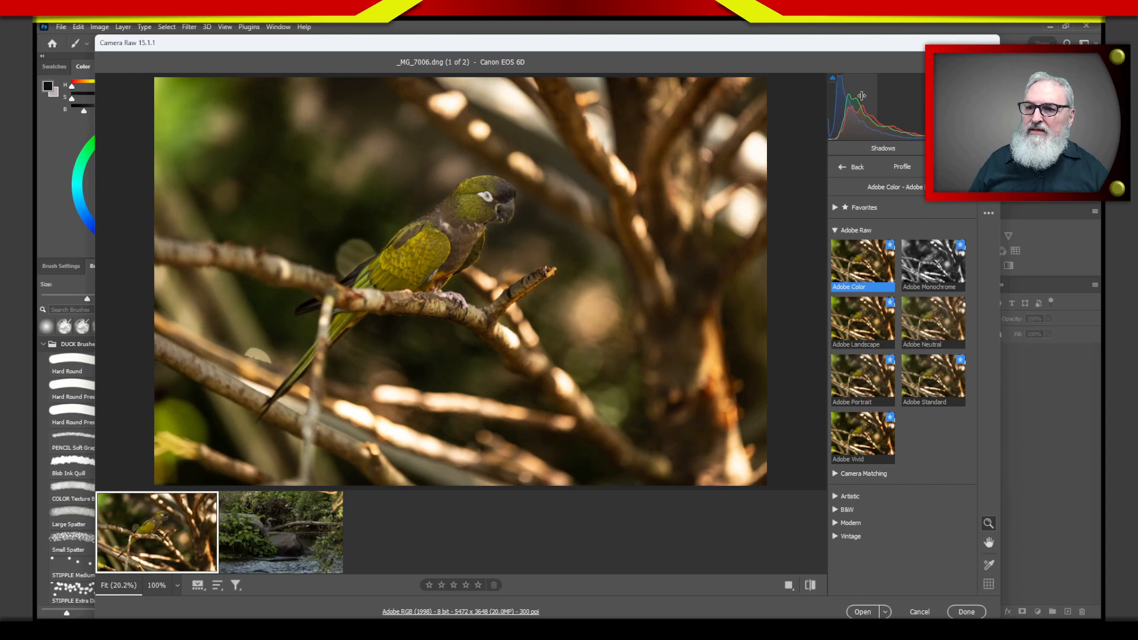
left_click_drag(867, 47, 875, 34)
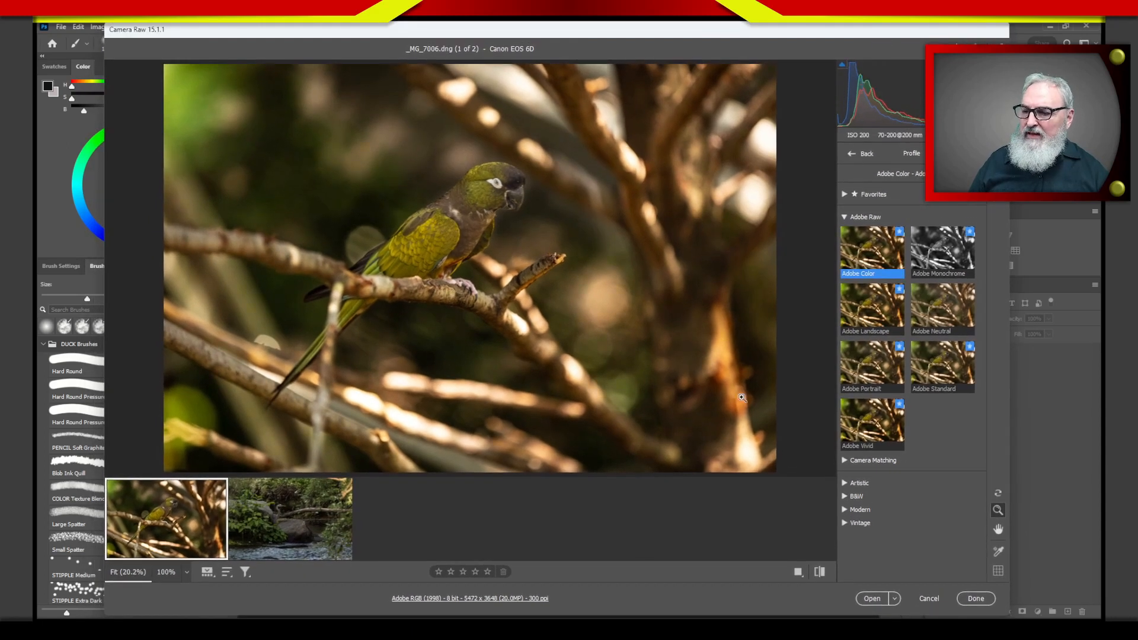
Apply the Adobe Color profile to the heron photo, and return to the parrot photo's basic edit settings.
left_click(281, 515)
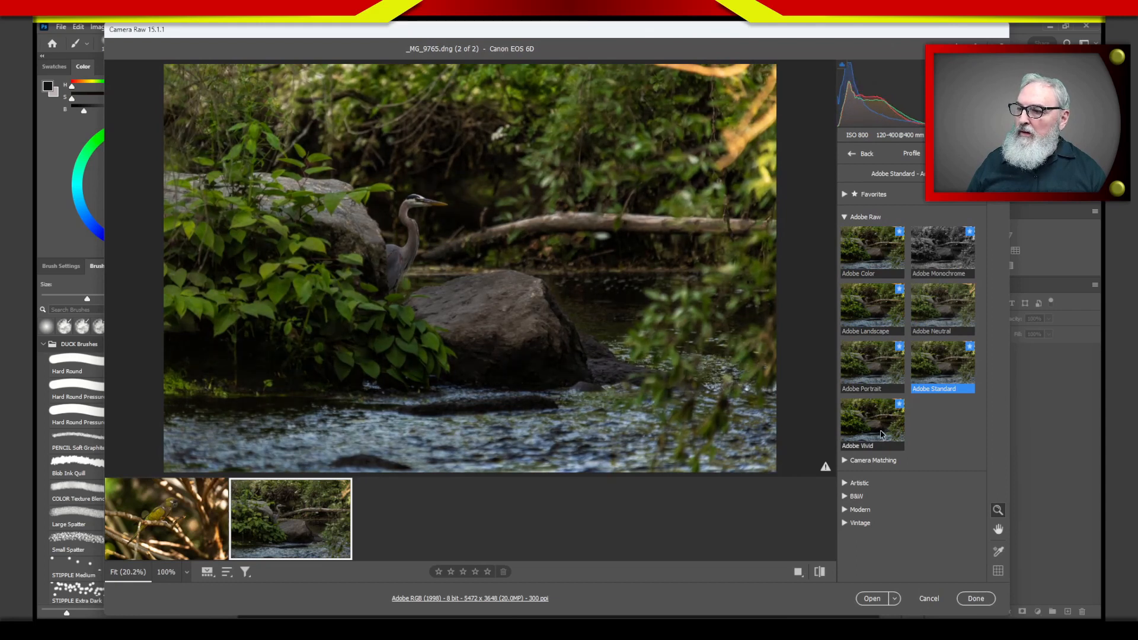
left_click(875, 261)
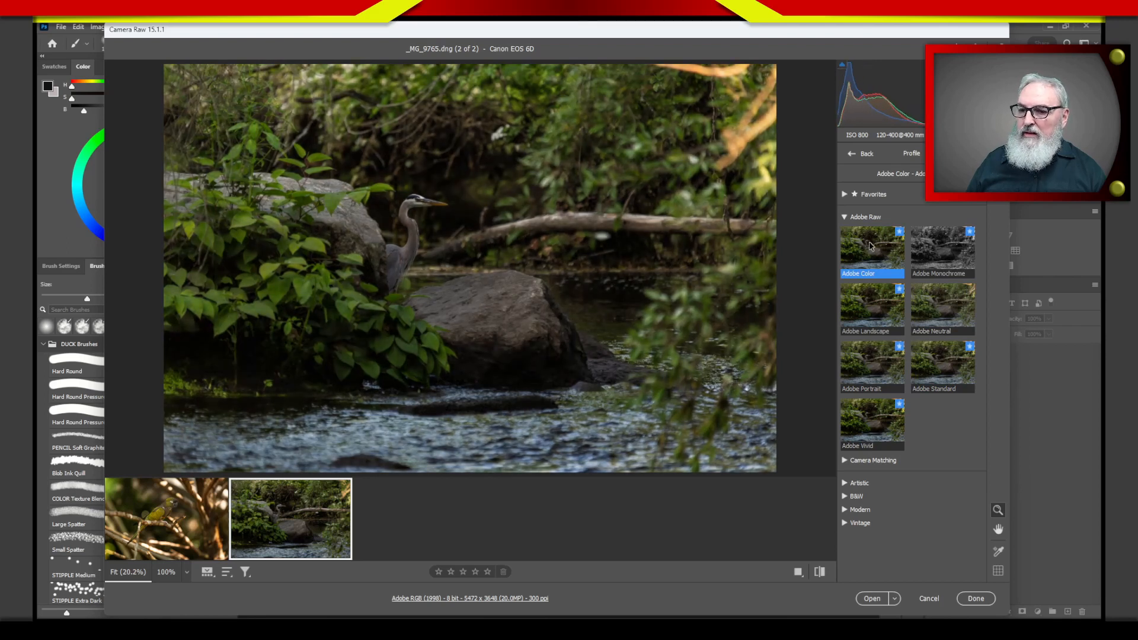
left_click(159, 526)
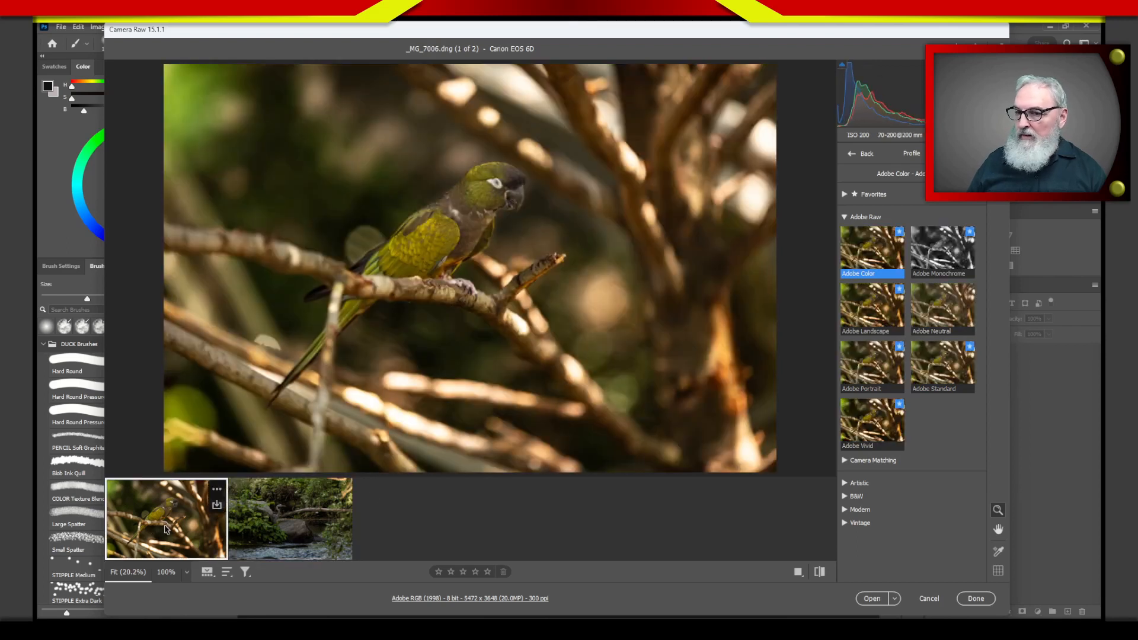
left_click(845, 217)
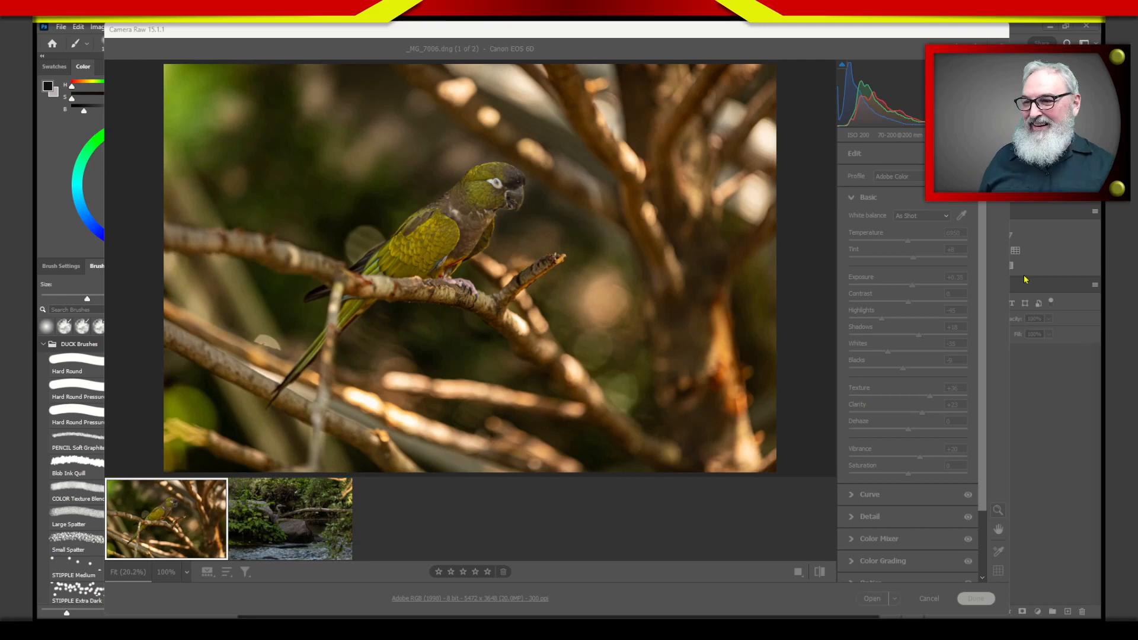
mouse_move(709, 31)
left_mouse_down()
mouse_move(695, 53)
mouse_move(700, 45)
left_mouse_up()
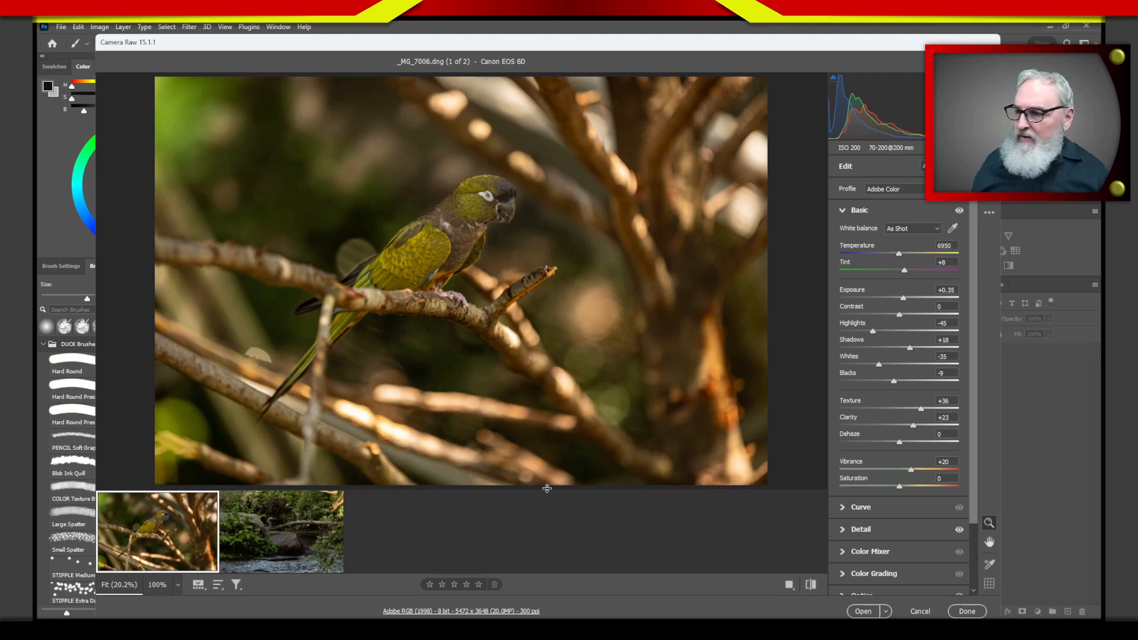
On the heron photo, set the temperature to 6750, tint to -3, exposure to +0.35 and contrast to +2.
mouse_move(305, 530)
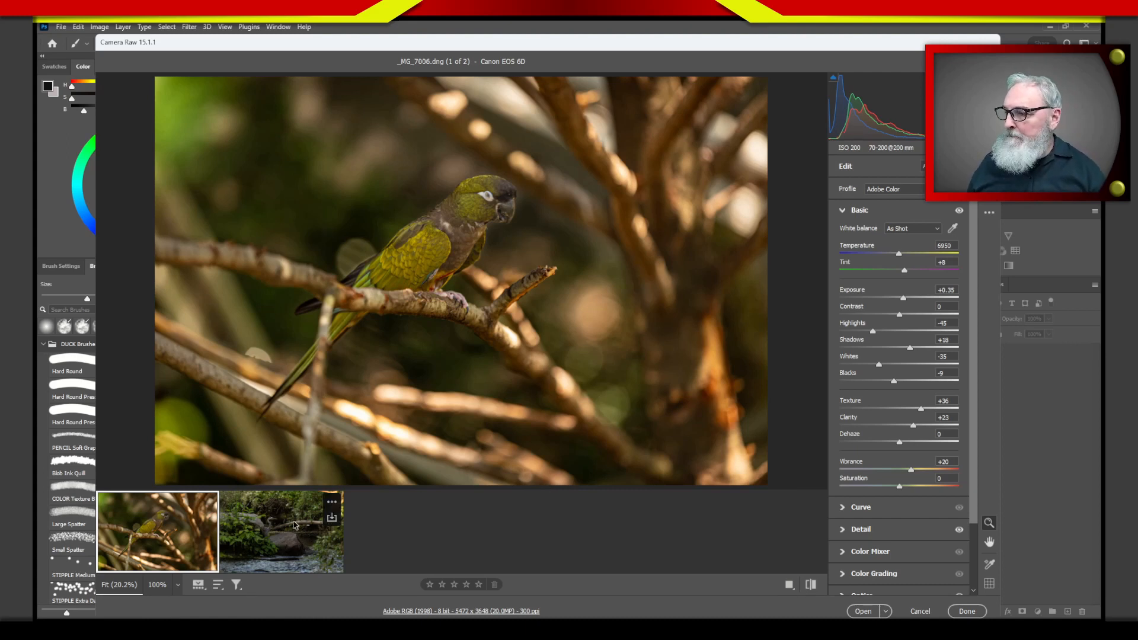
left_click(282, 529)
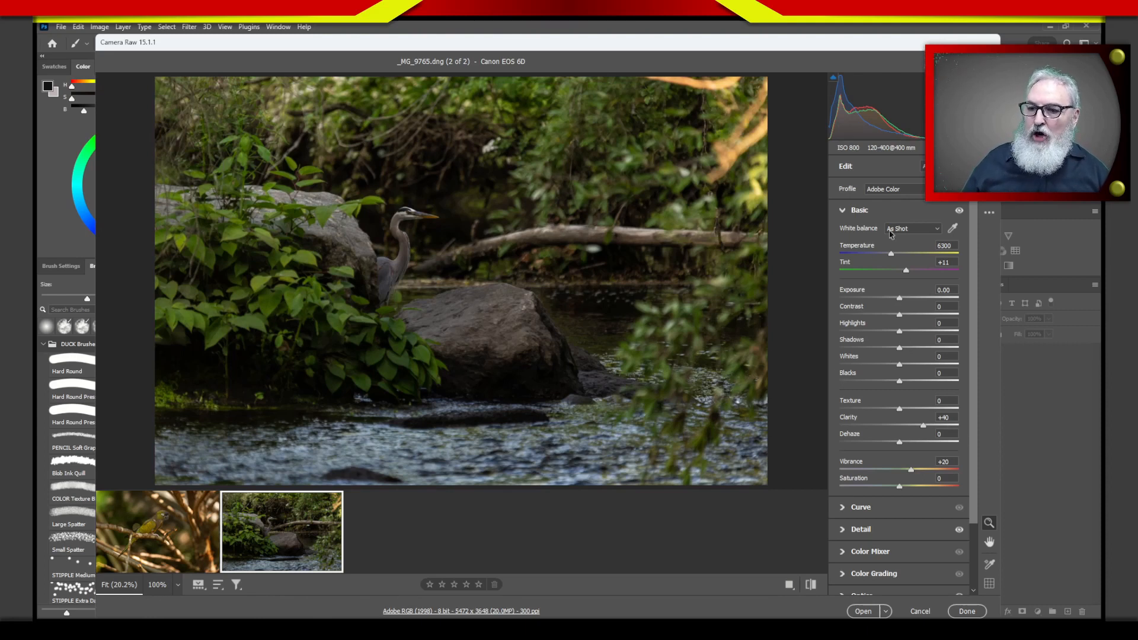
key("shift")
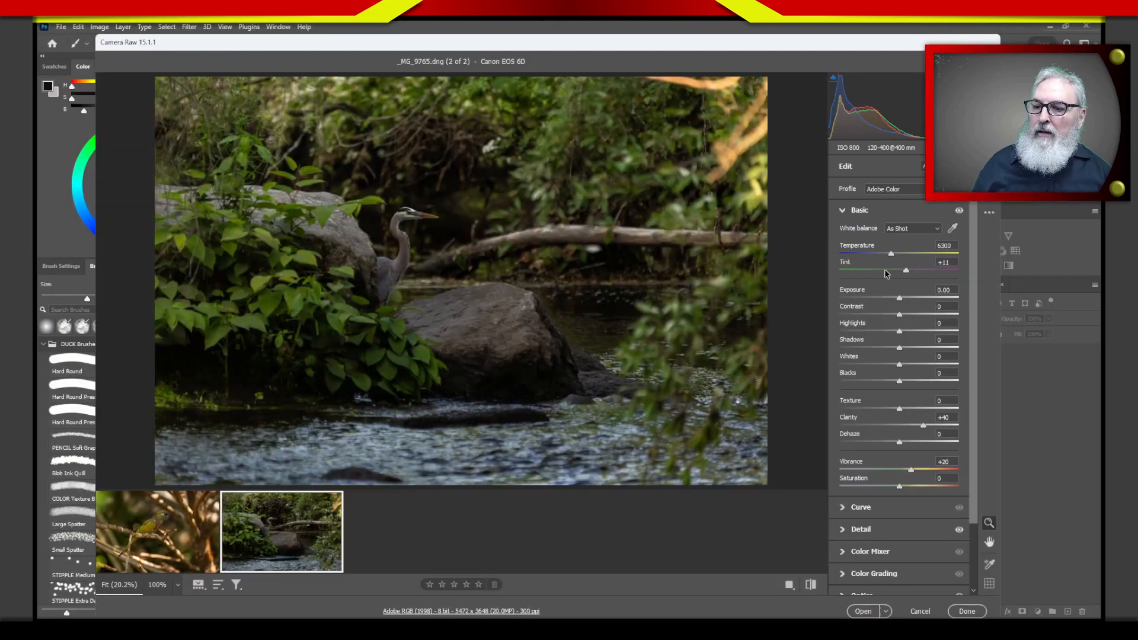
left_click_drag(893, 260, 894, 260)
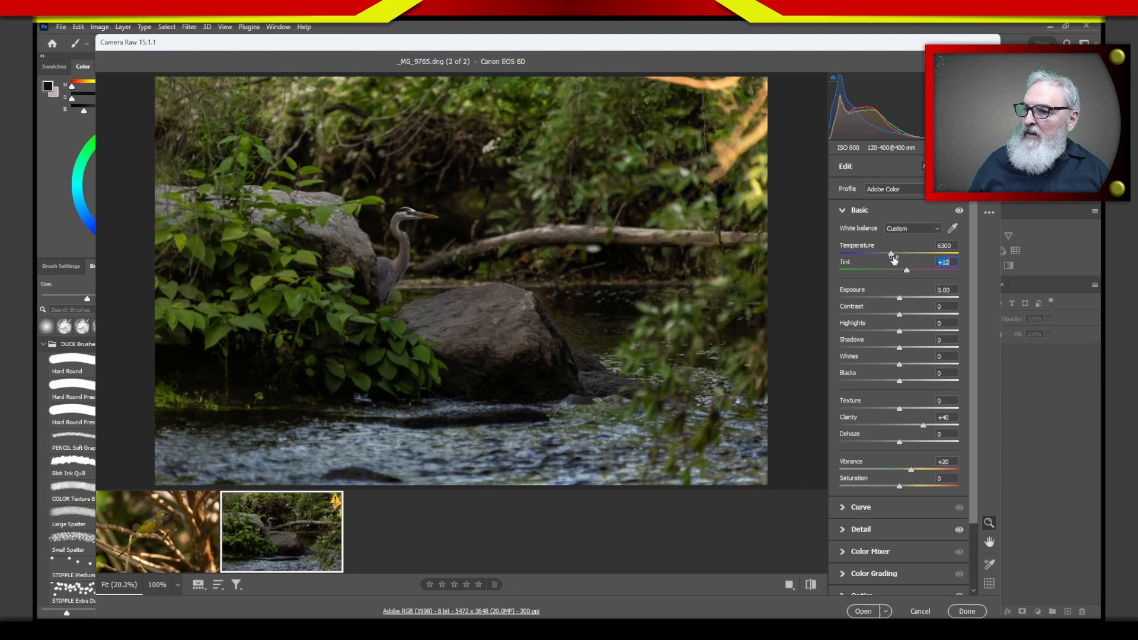
type("-14")
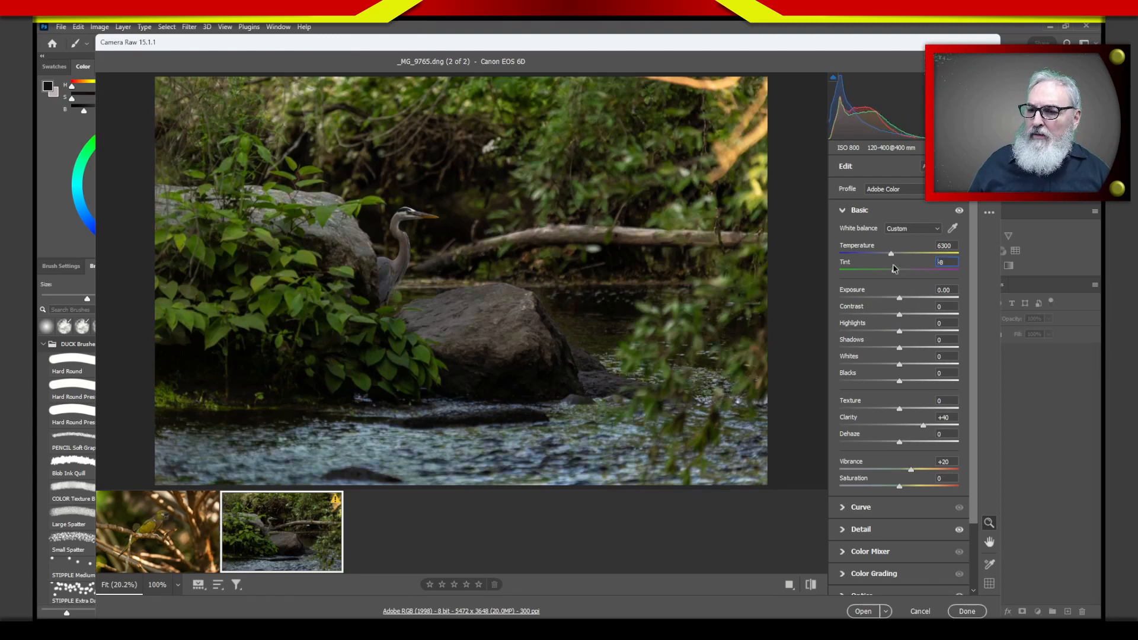
left_click_drag(894, 259, 899, 255)
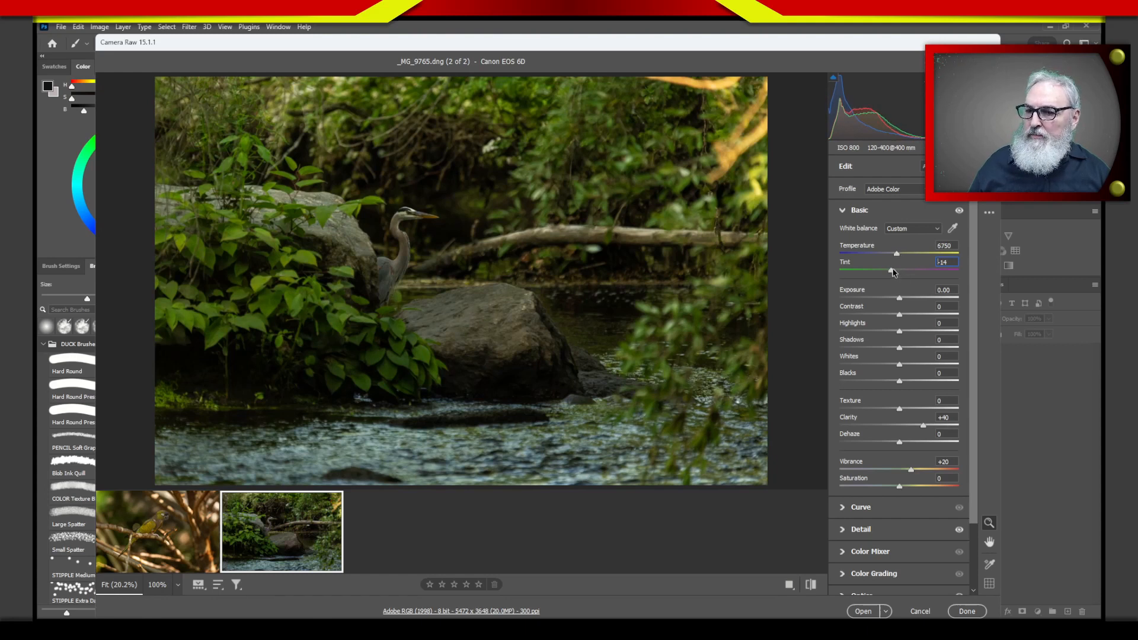
left_click_drag(891, 271, 898, 272)
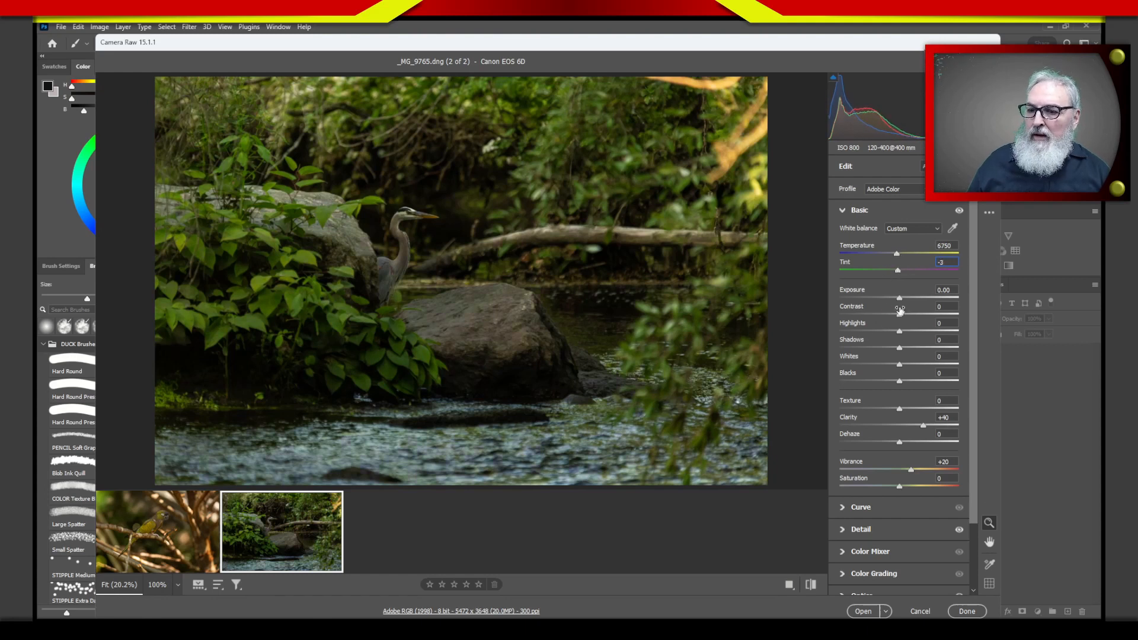
left_click_drag(899, 312, 903, 294)
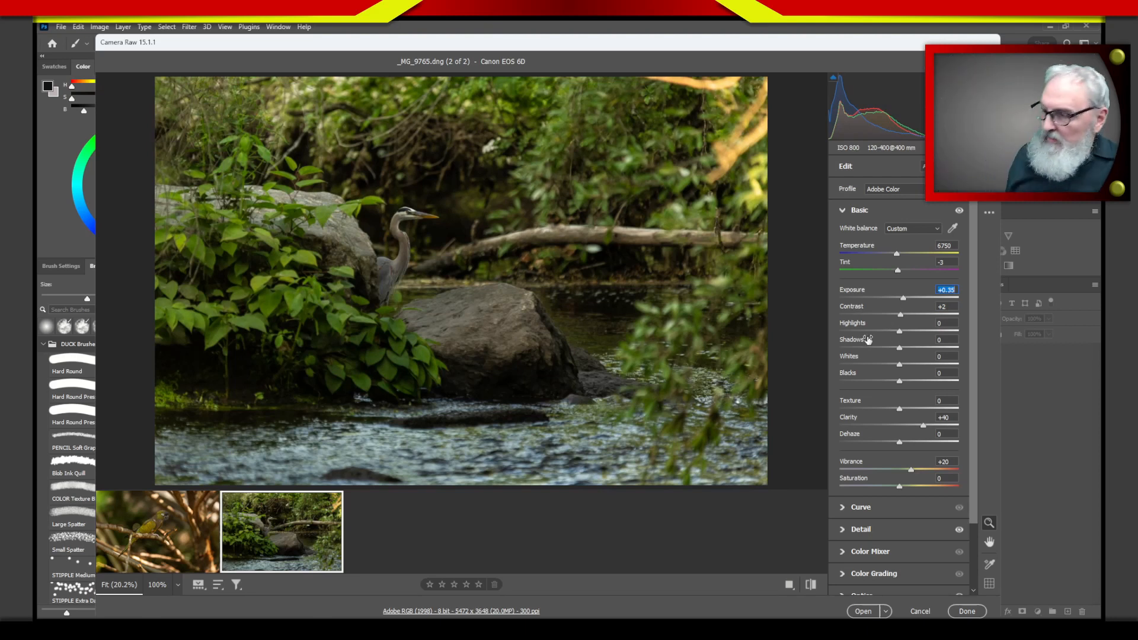
mouse_move(868, 339)
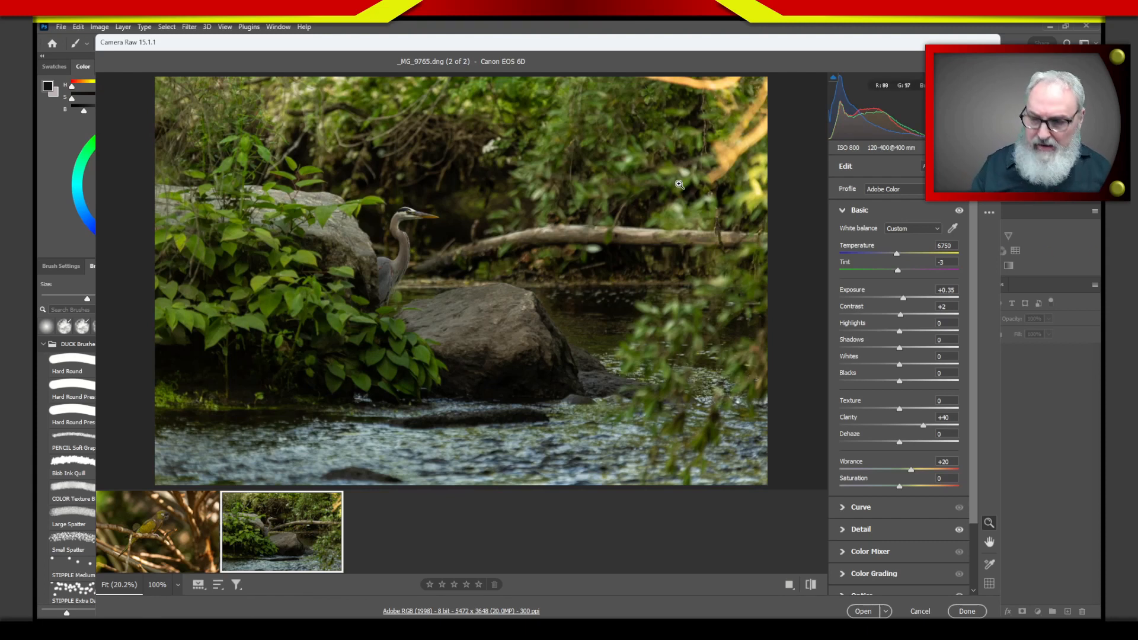
mouse_move(642, 80)
left_mouse_down()
mouse_move(642, 95)
mouse_move(644, 86)
left_mouse_up()
mouse_move(598, 230)
left_mouse_down()
mouse_move(701, 147)
mouse_move(666, 139)
mouse_move(696, 201)
left_mouse_up()
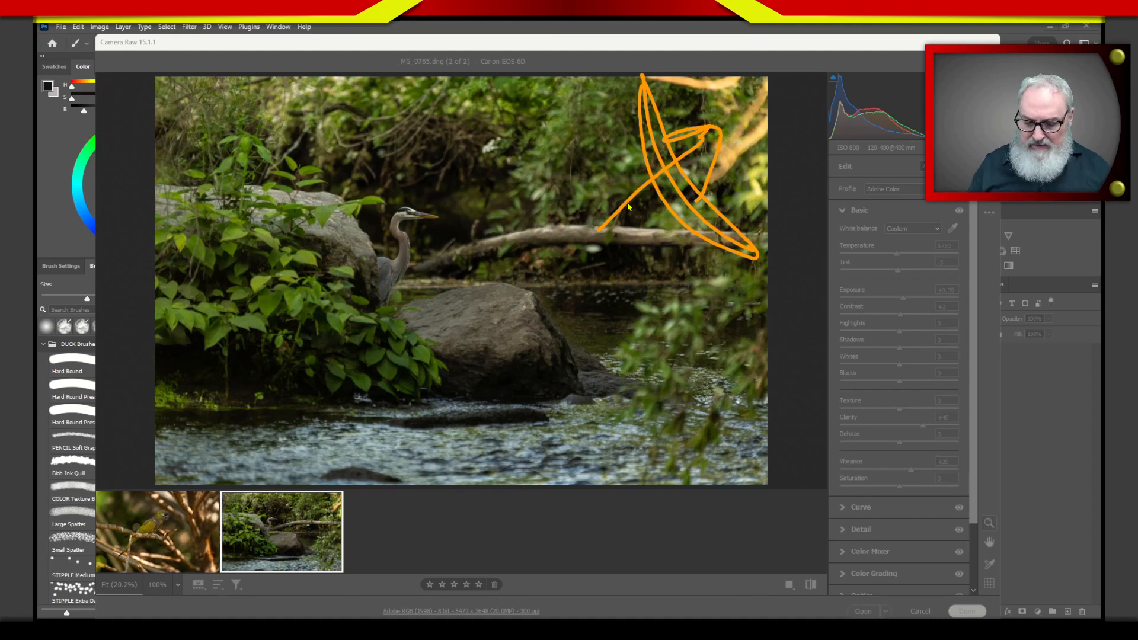
key("Escape")
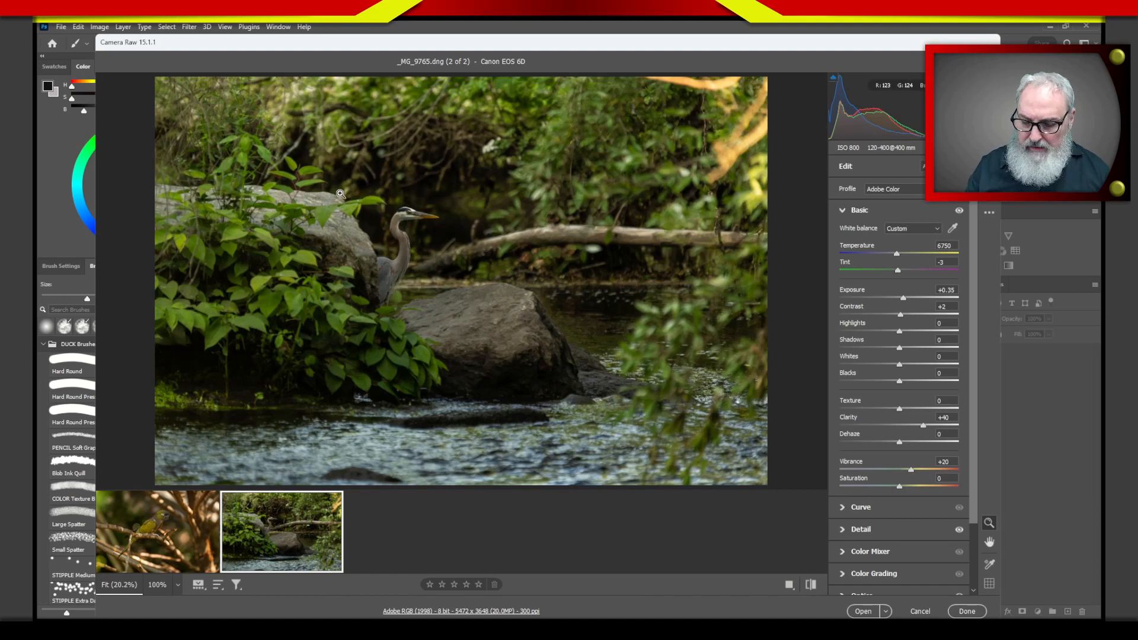
mouse_move(267, 114)
left_mouse_down()
mouse_move(550, 142)
mouse_move(716, 112)
mouse_move(676, 409)
left_mouse_up()
mouse_move(323, 129)
left_mouse_down()
mouse_move(303, 213)
mouse_move(292, 388)
left_mouse_up()
left_click_drag(291, 411, 692, 407)
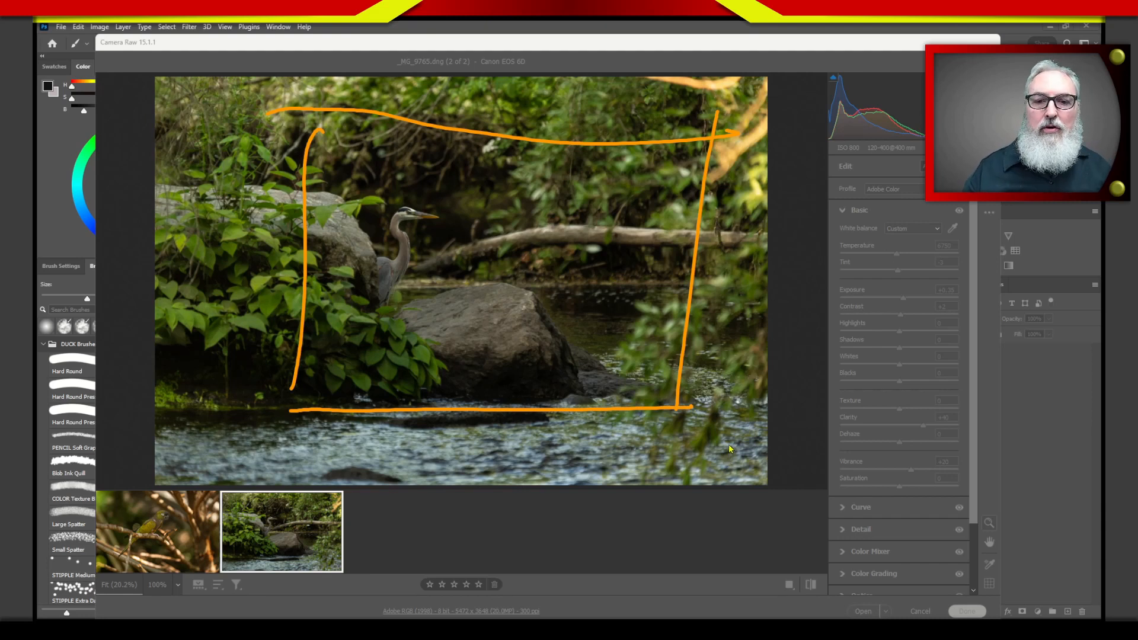
key("Escape")
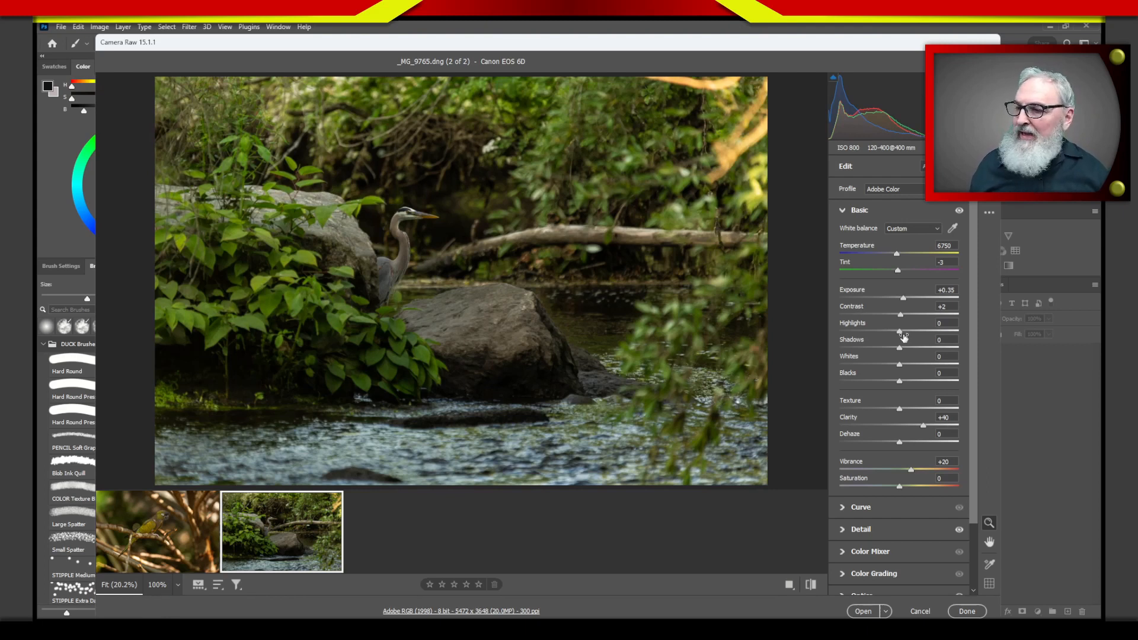
Raise the heron photo's highlights to +100 and set its whites to +12.
left_click_drag(900, 331, 969, 321)
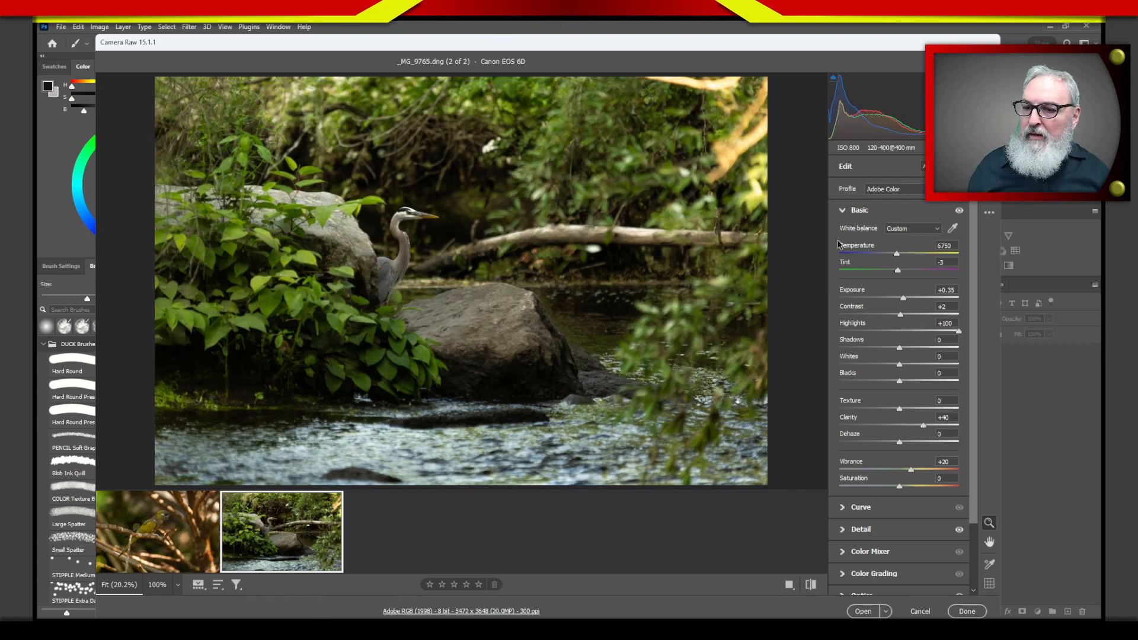
mouse_move(958, 331)
left_mouse_down()
mouse_move(887, 330)
mouse_move(962, 321)
left_mouse_up()
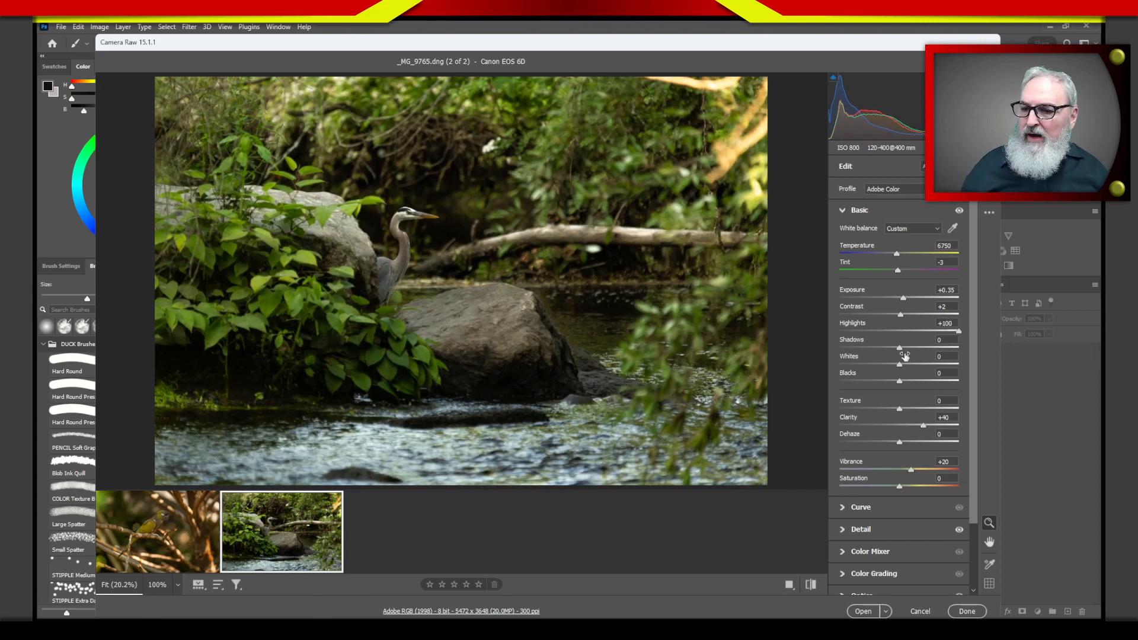
left_click_drag(899, 359, 921, 357)
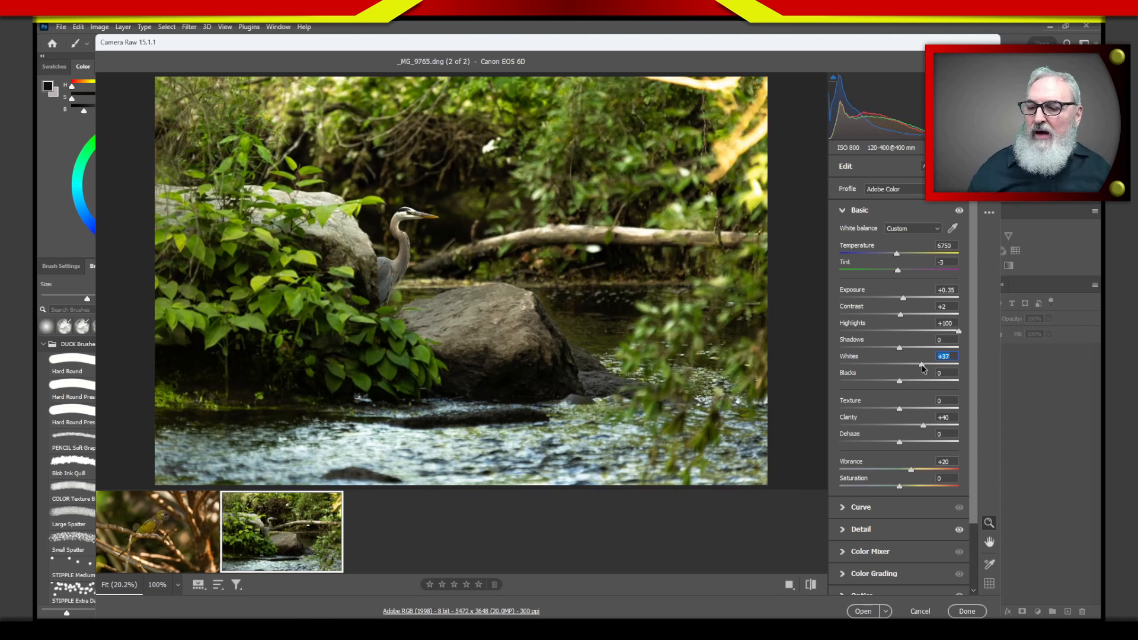
mouse_move(922, 368)
left_mouse_down()
mouse_move(929, 360)
mouse_move(900, 364)
left_mouse_up()
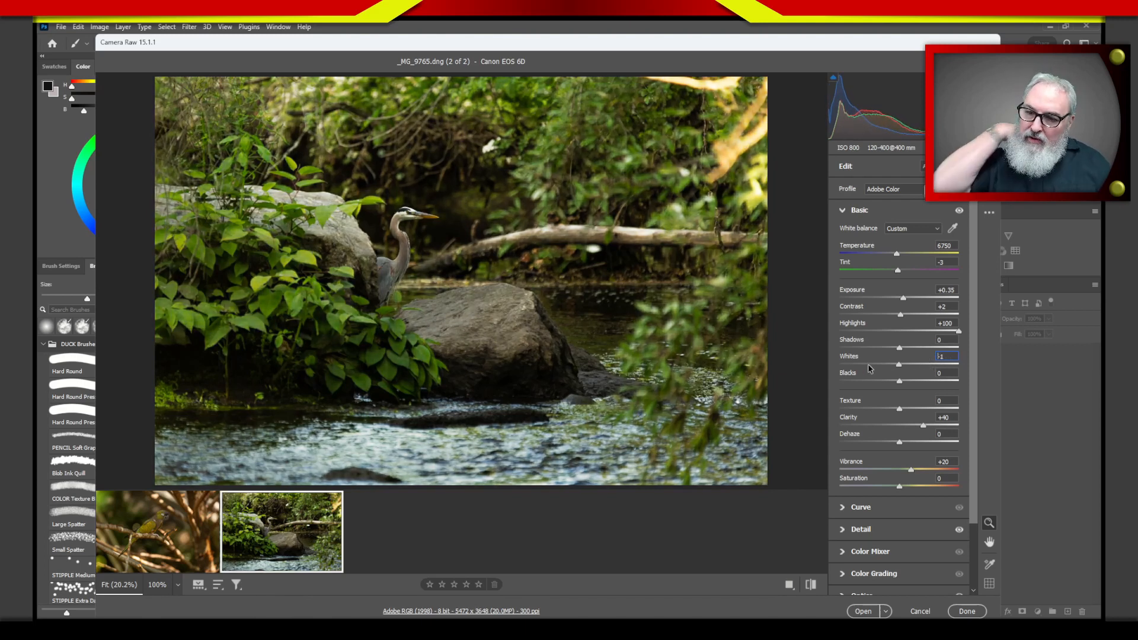
key("Up")
key("Up")
key("Up")
key("Up")
key("Up")
key("Up")
key("Up")
key("Up")
key("Up")
key("Up")
key("Up")
key("Up")
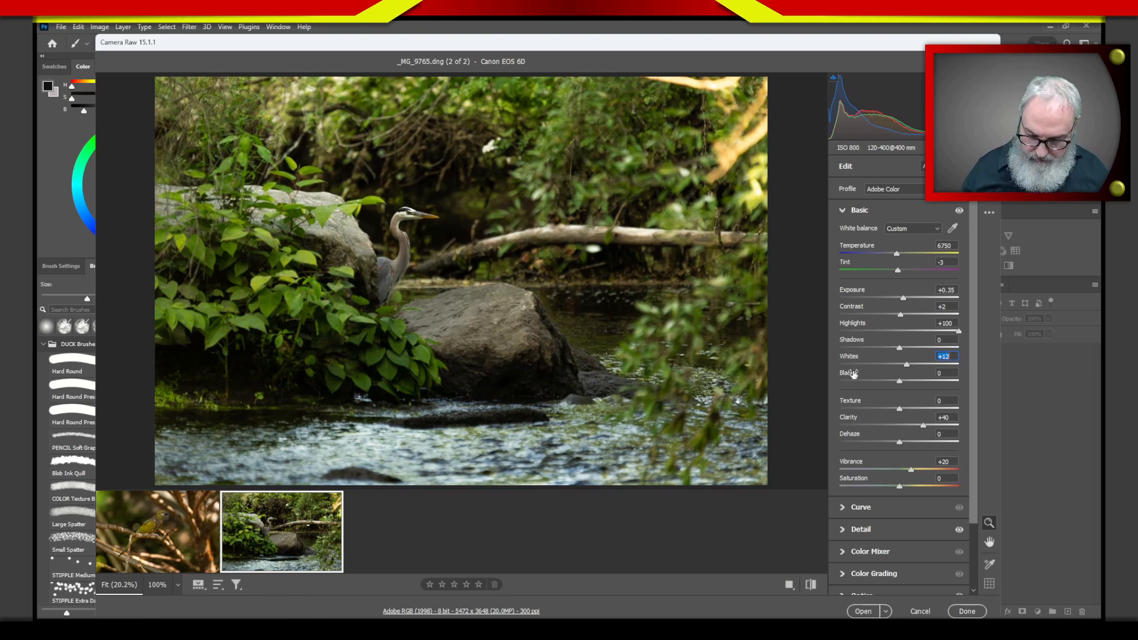
Reset the heron photo's whites to 0, and raise its shadows to +19 and blacks to +17.
type("0")
key("Return")
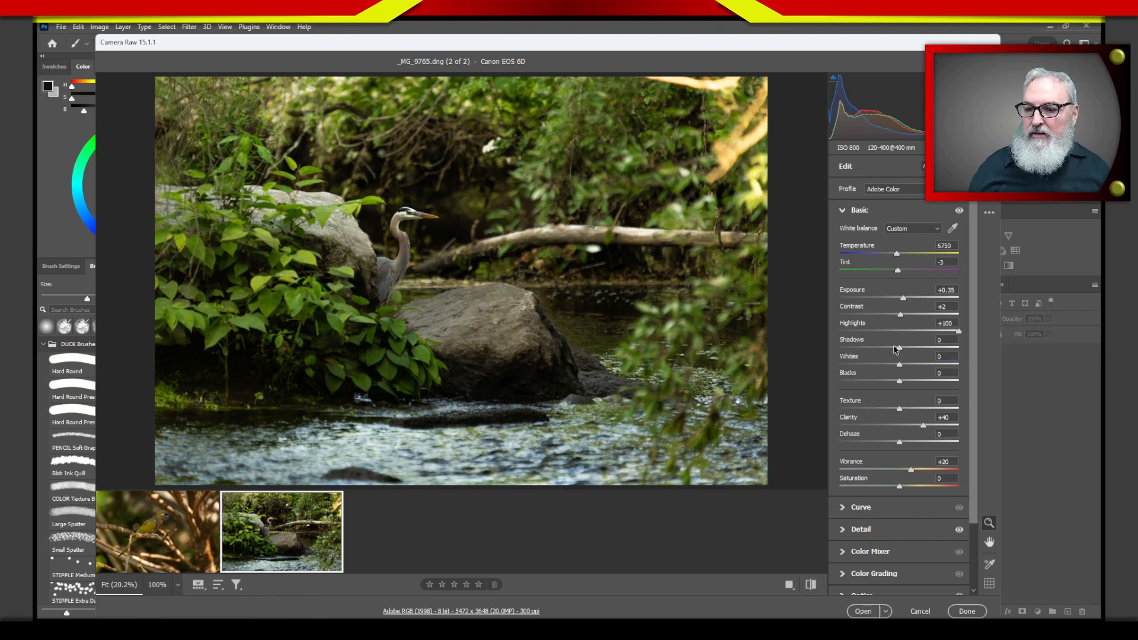
left_click_drag(900, 350, 909, 375)
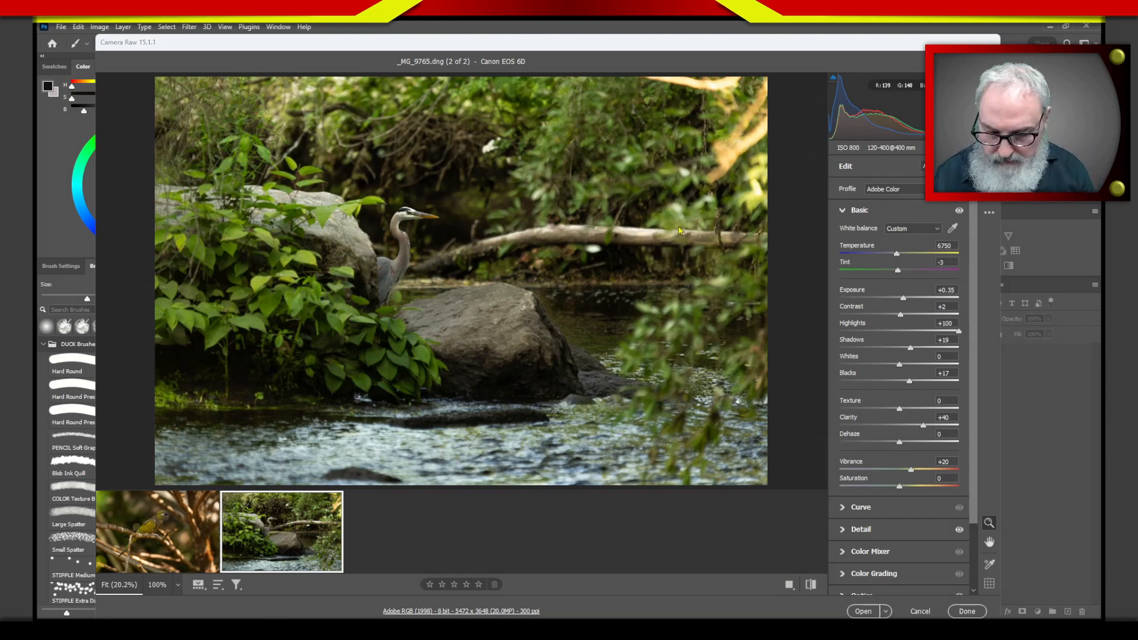
key("Return")
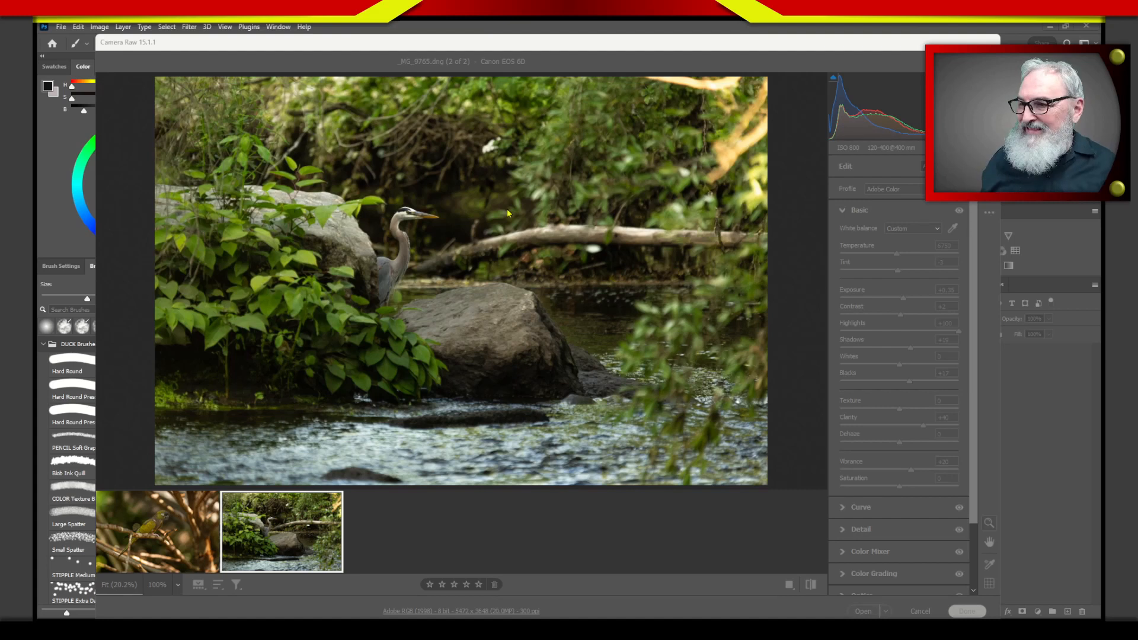
mouse_move(462, 134)
left_mouse_down()
mouse_move(435, 133)
mouse_move(369, 279)
mouse_move(542, 237)
mouse_move(363, 188)
left_mouse_up()
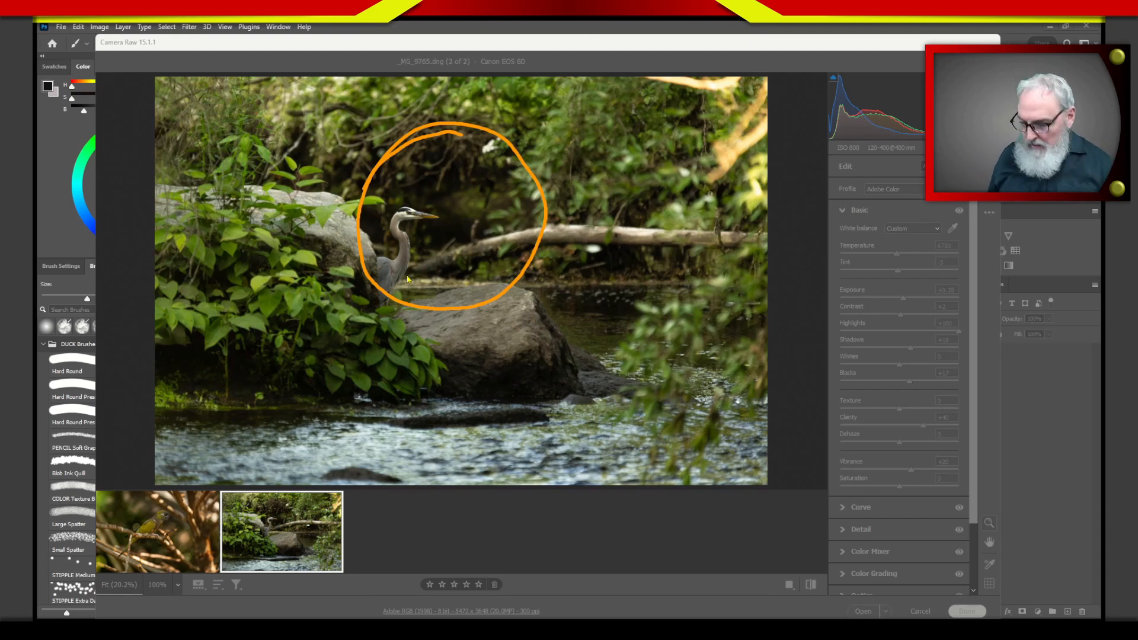
key("Escape")
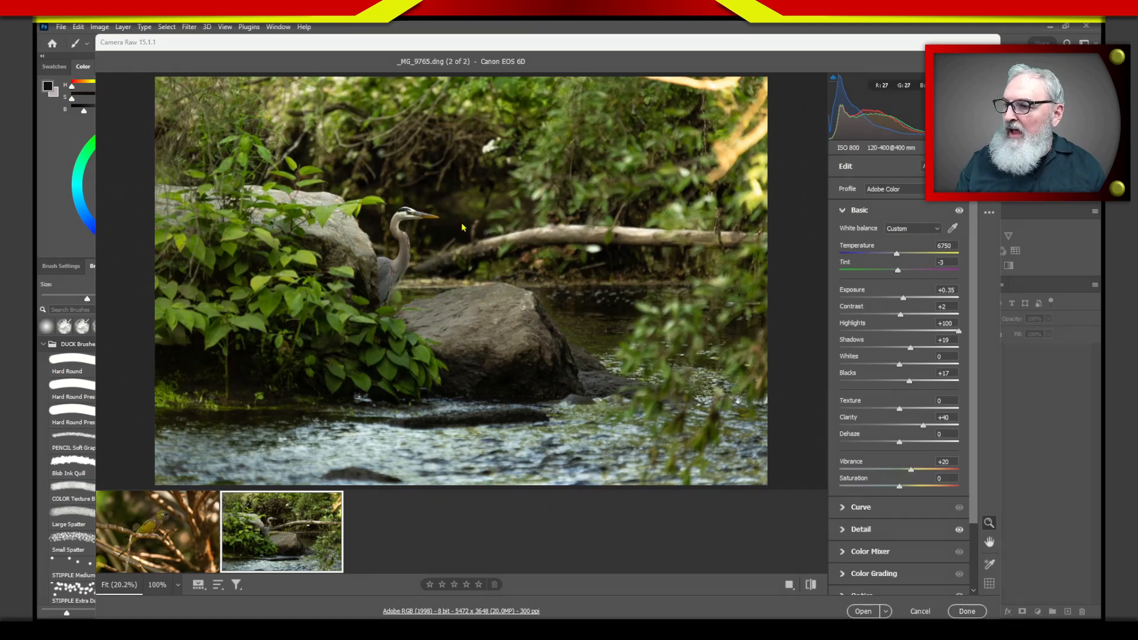
key("ctrl+2")
mouse_move(460, 217)
left_mouse_down()
mouse_move(436, 260)
mouse_move(462, 203)
left_mouse_up()
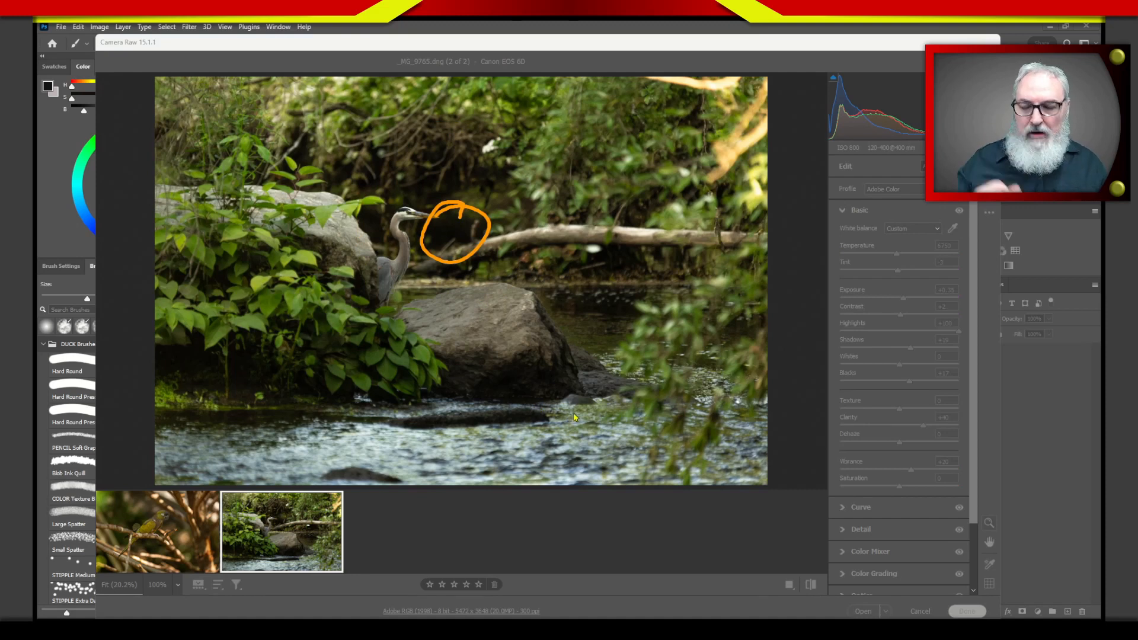
mouse_move(299, 293)
left_mouse_down()
mouse_move(247, 307)
mouse_move(394, 317)
mouse_move(266, 323)
left_mouse_up()
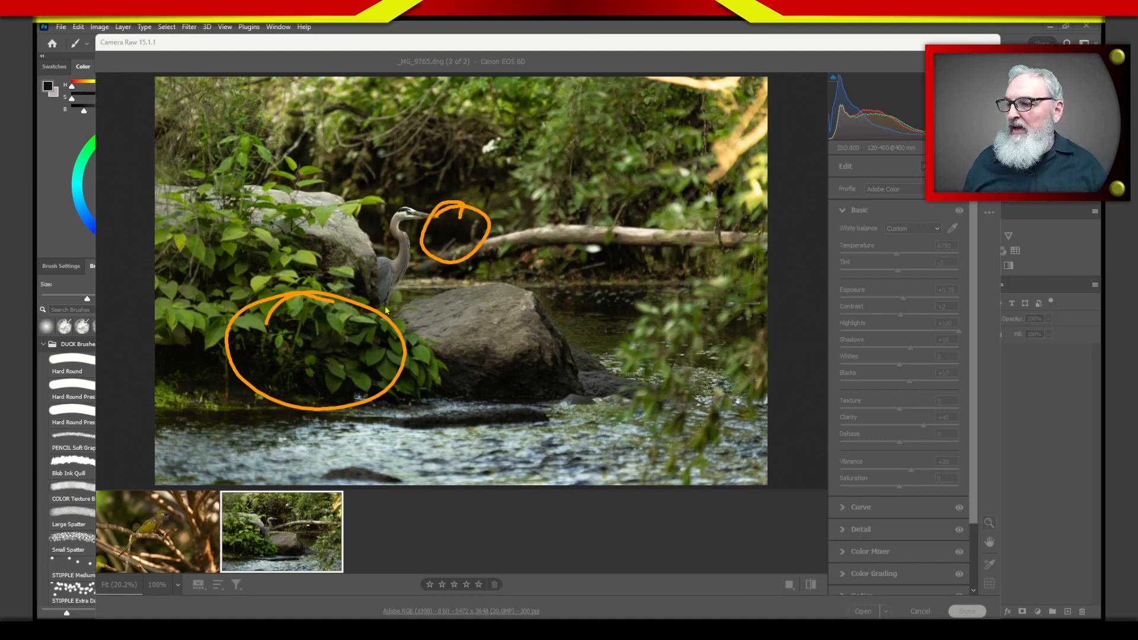
left_click_drag(304, 224, 442, 362)
left_click_drag(389, 176, 481, 301)
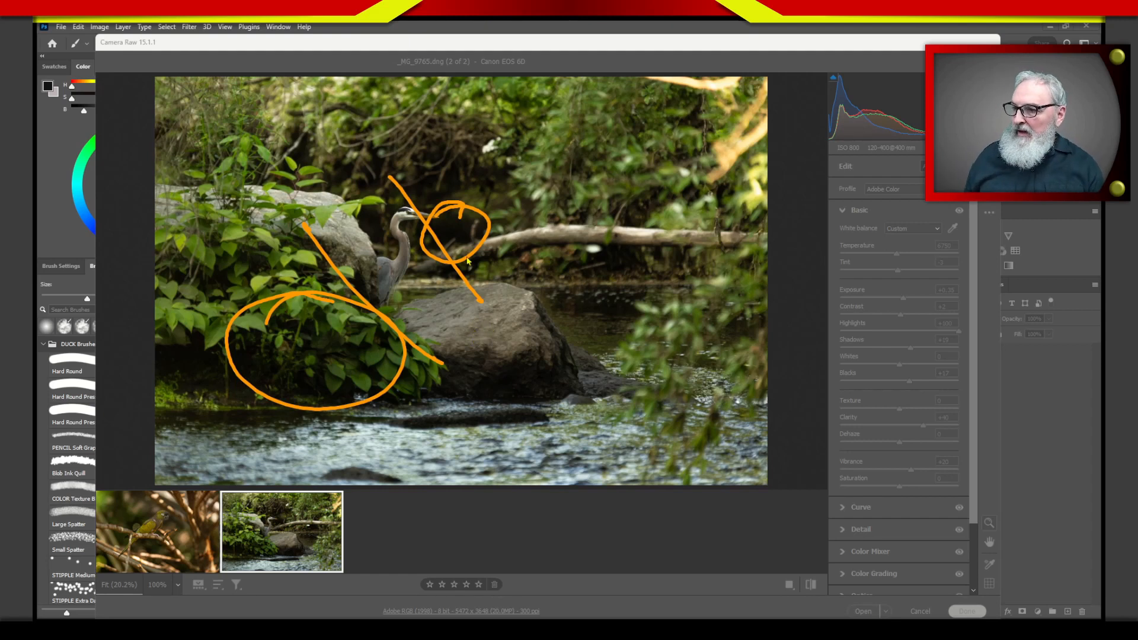
key("Escape")
key("ctrl+2")
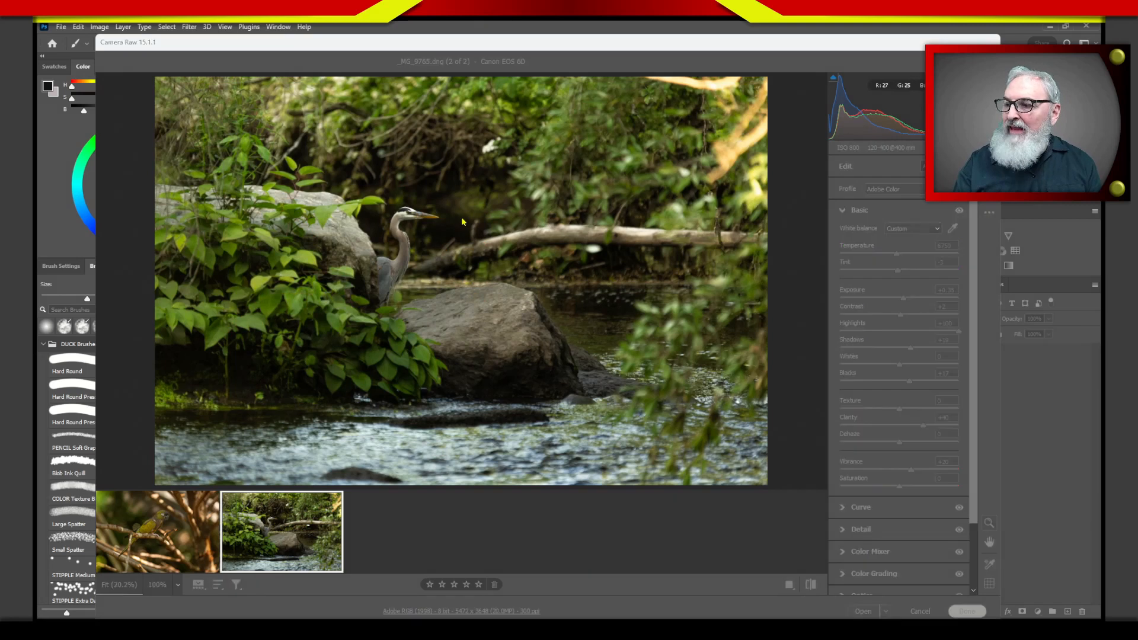
mouse_move(451, 201)
left_mouse_down()
mouse_move(453, 233)
mouse_move(529, 170)
left_mouse_up()
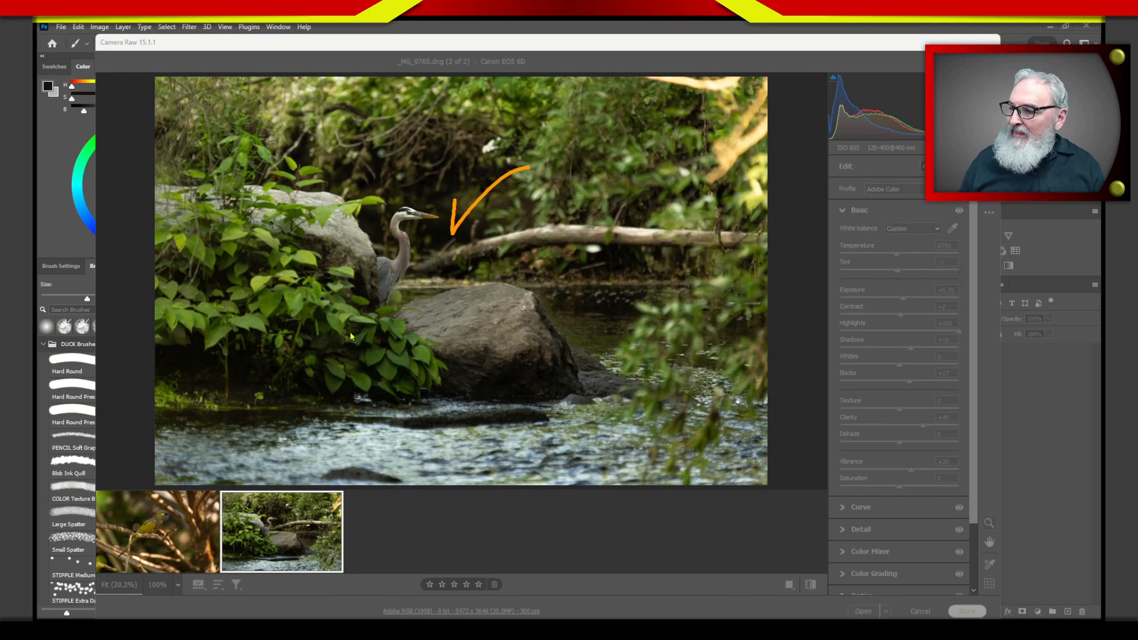
mouse_move(321, 311)
left_mouse_down()
mouse_move(304, 316)
mouse_move(342, 431)
left_mouse_up()
mouse_move(349, 307)
left_mouse_down()
mouse_move(323, 303)
mouse_move(269, 342)
left_mouse_up()
left_click_drag(310, 309, 297, 433)
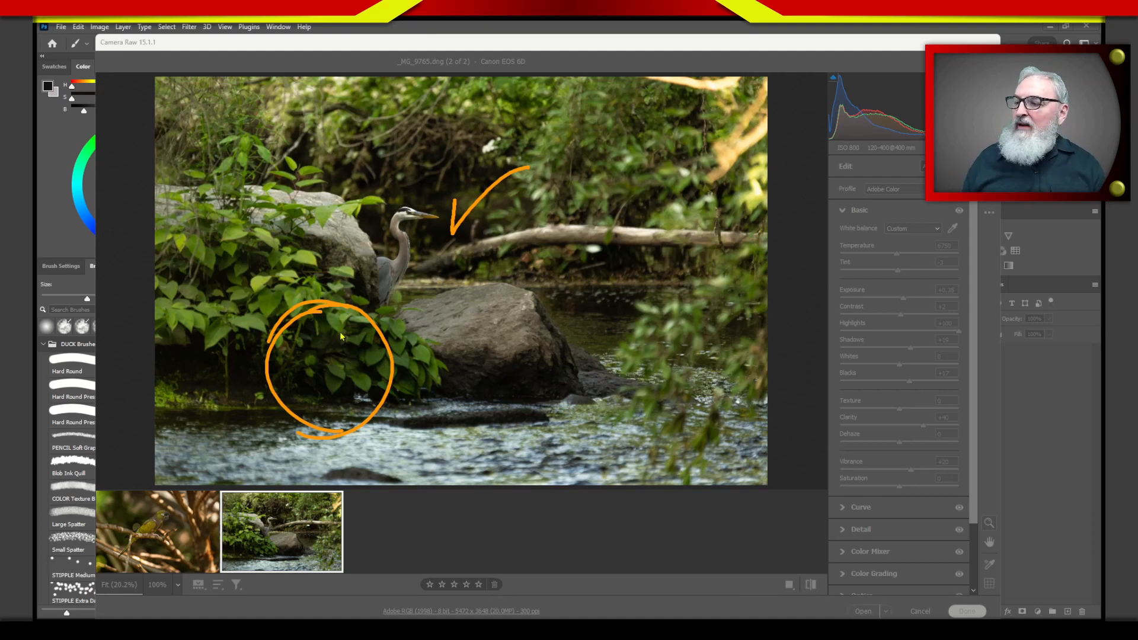
mouse_move(338, 324)
left_mouse_down()
mouse_move(332, 391)
mouse_move(346, 368)
left_mouse_up()
left_click(322, 364)
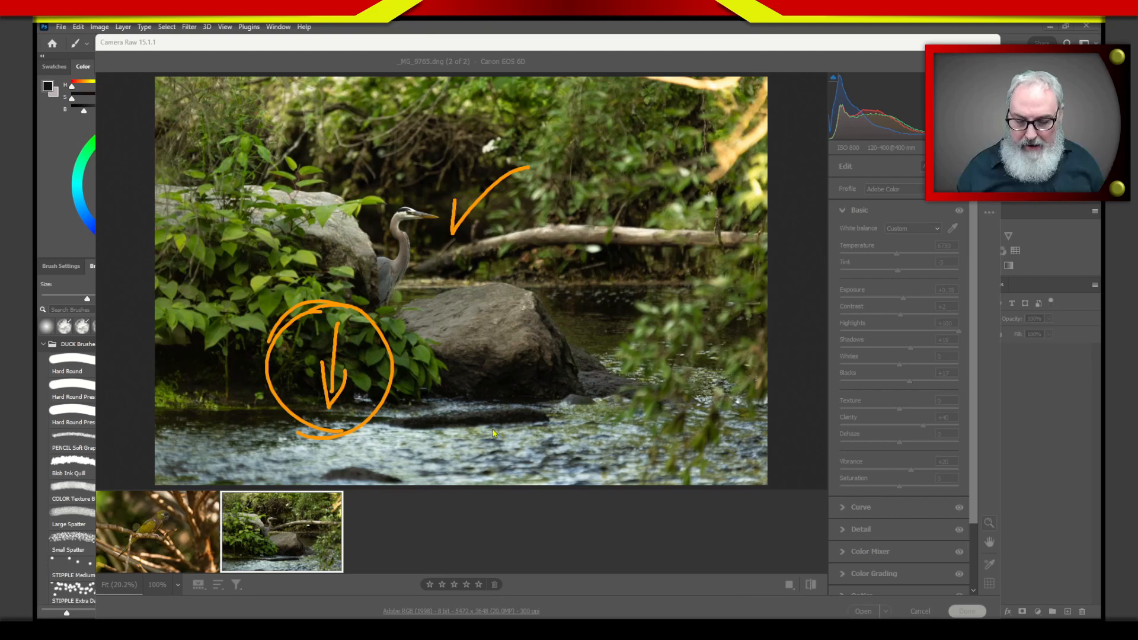
key("Escape")
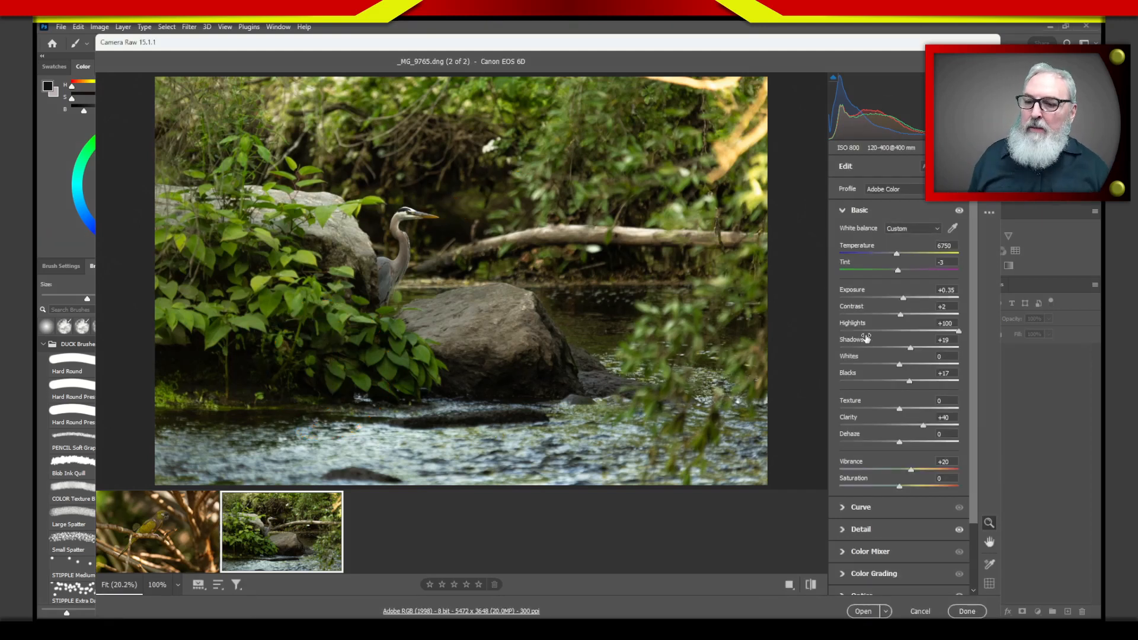
Try the heron photo's blacks at -56 to judge the dark areas, and reset the blacks to 0.
left_click_drag(909, 382, 866, 383)
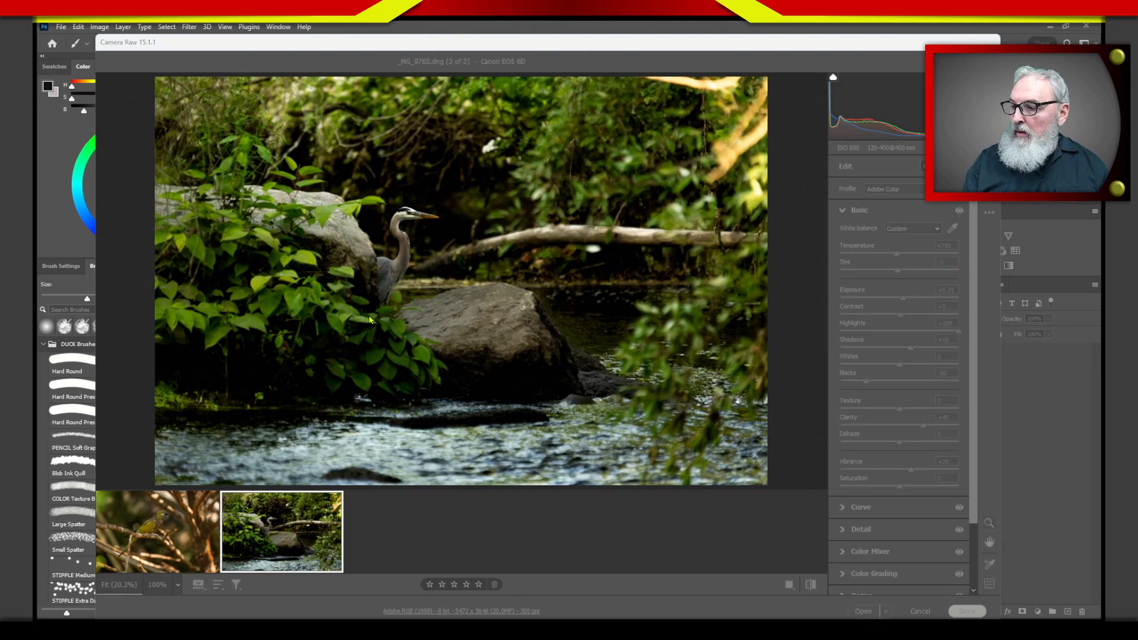
mouse_move(372, 317)
left_mouse_down()
mouse_move(274, 355)
mouse_move(266, 327)
left_mouse_up()
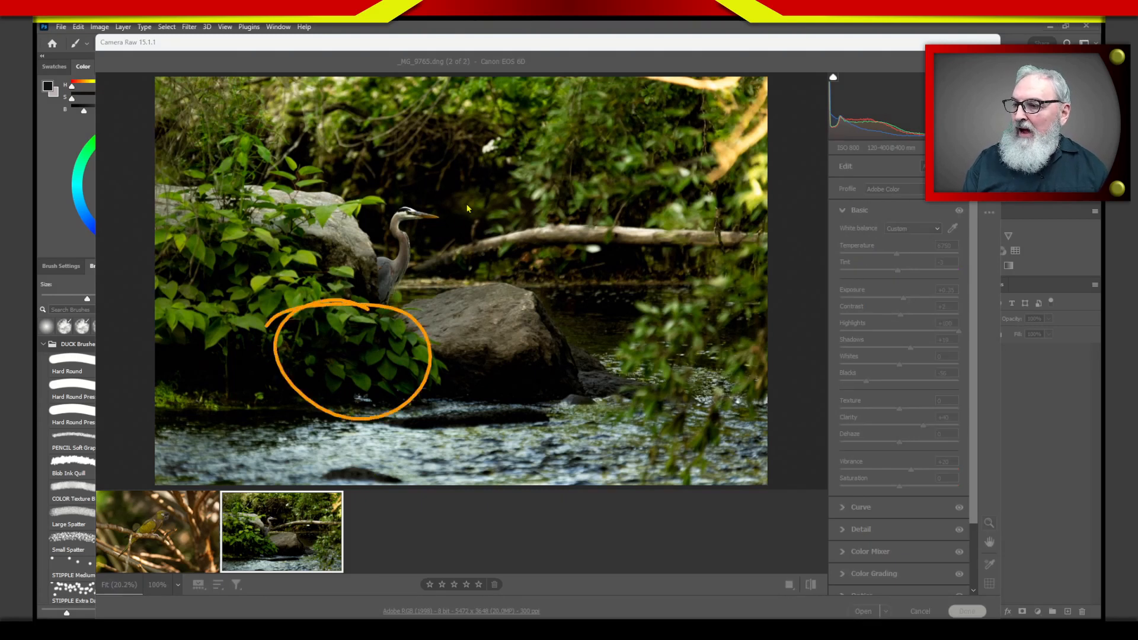
mouse_move(476, 187)
left_mouse_down()
mouse_move(510, 225)
mouse_move(402, 204)
left_mouse_up()
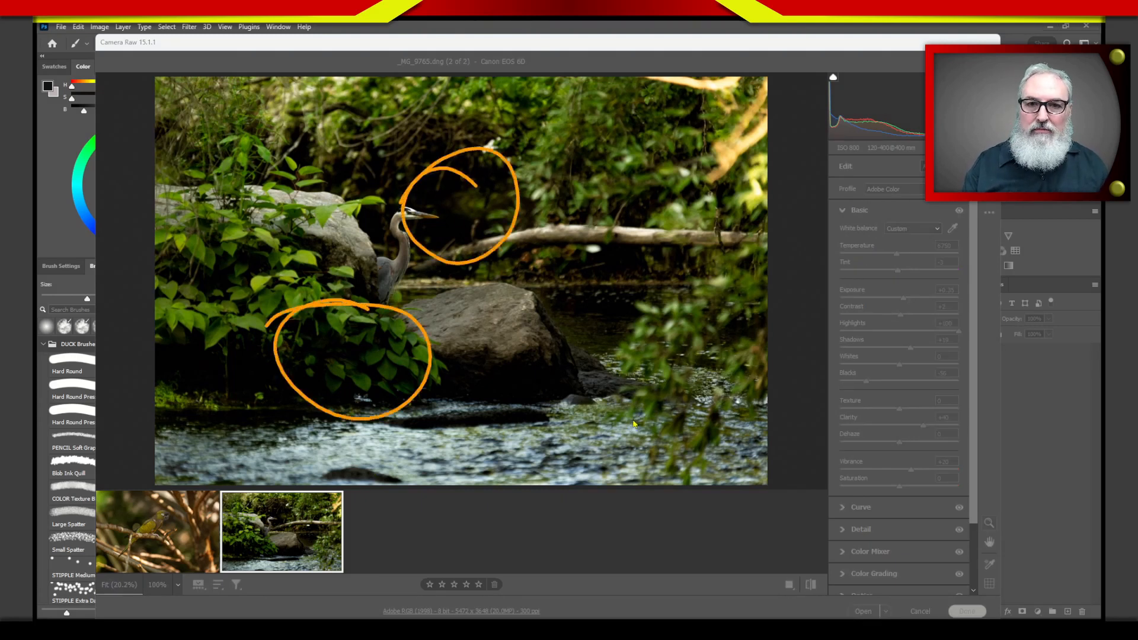
key("Escape")
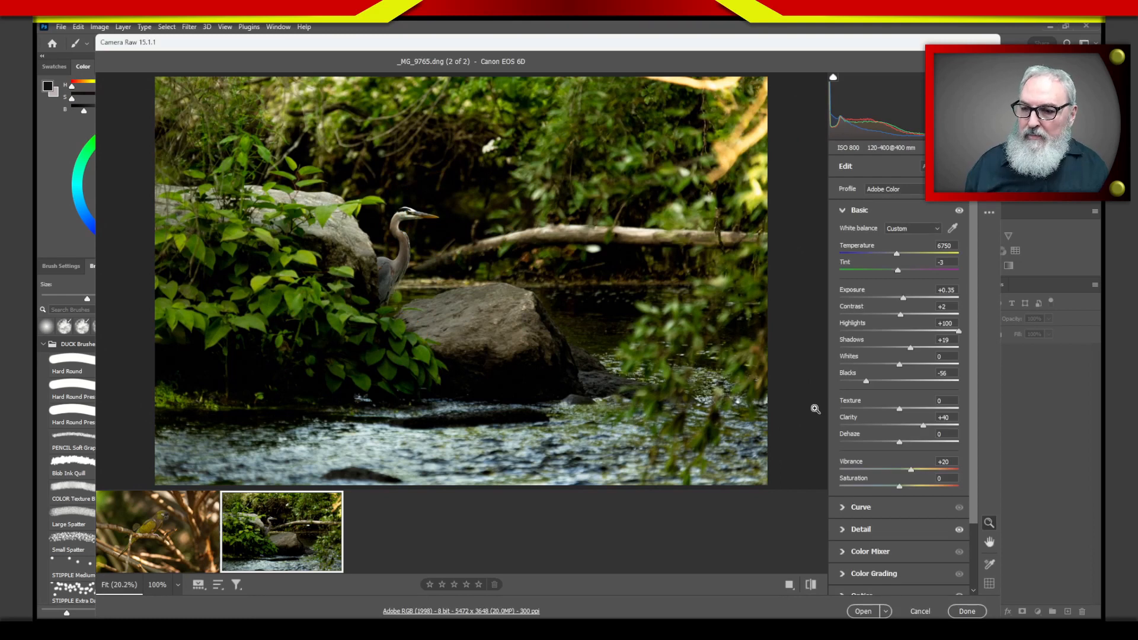
left_click_drag(849, 376, 915, 382)
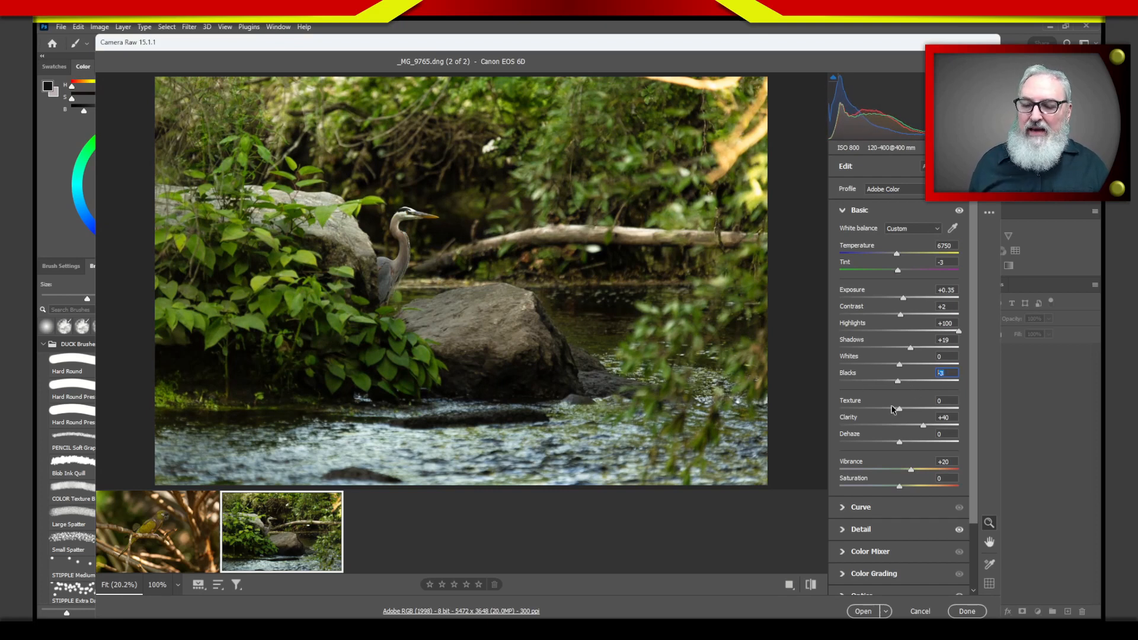
type("0")
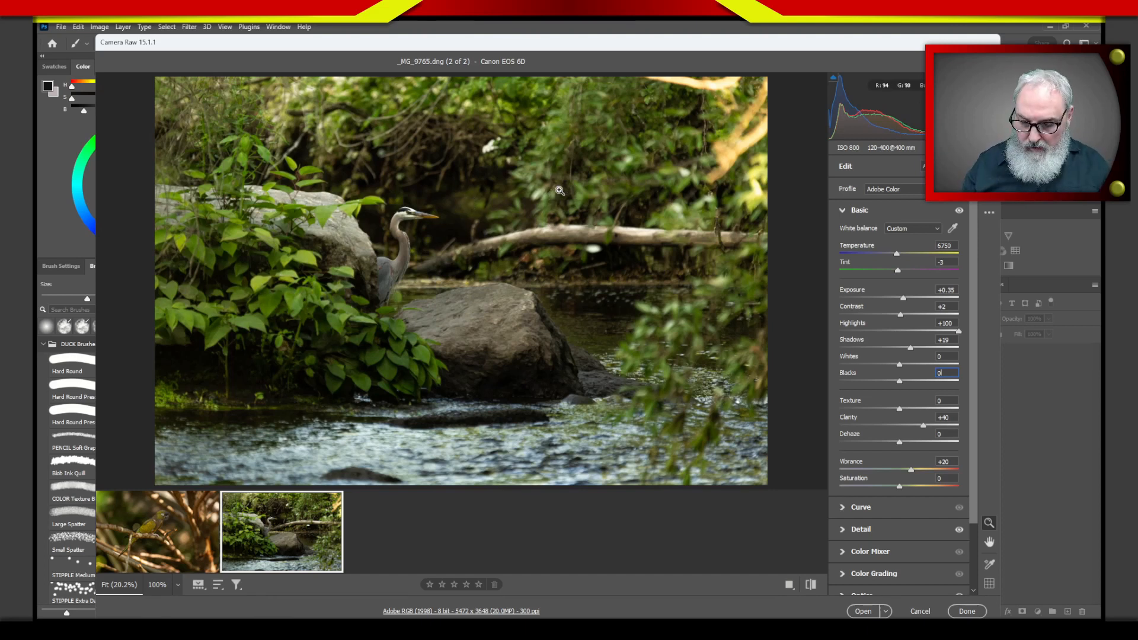
key("Return")
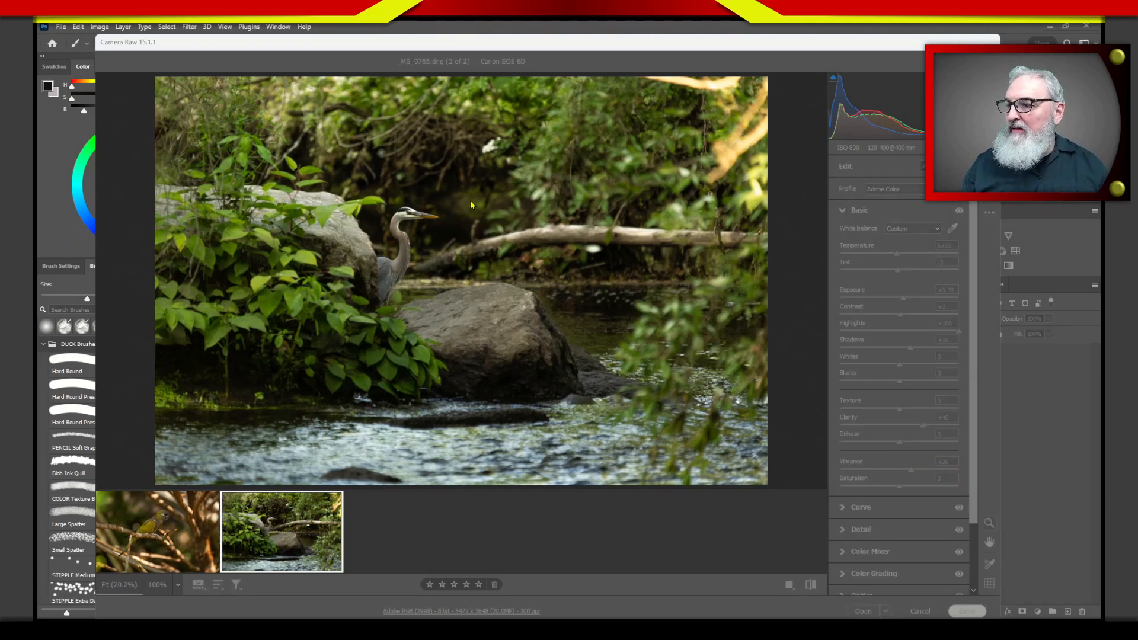
left_click_drag(468, 187, 481, 215)
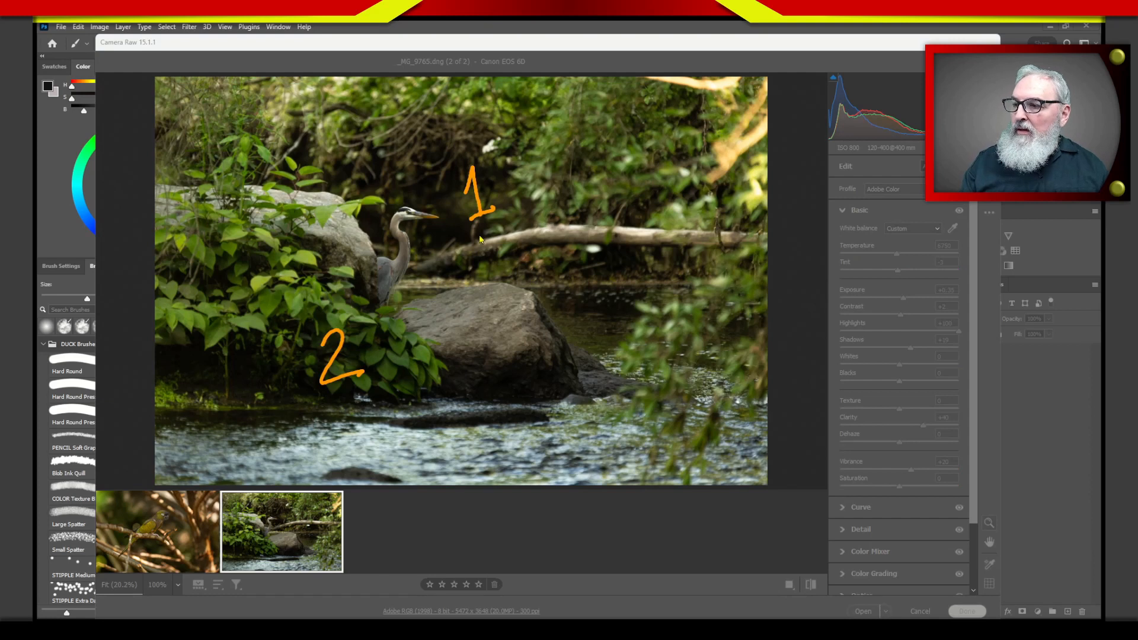
mouse_move(451, 253)
left_mouse_down()
mouse_move(532, 214)
mouse_move(545, 228)
left_mouse_up()
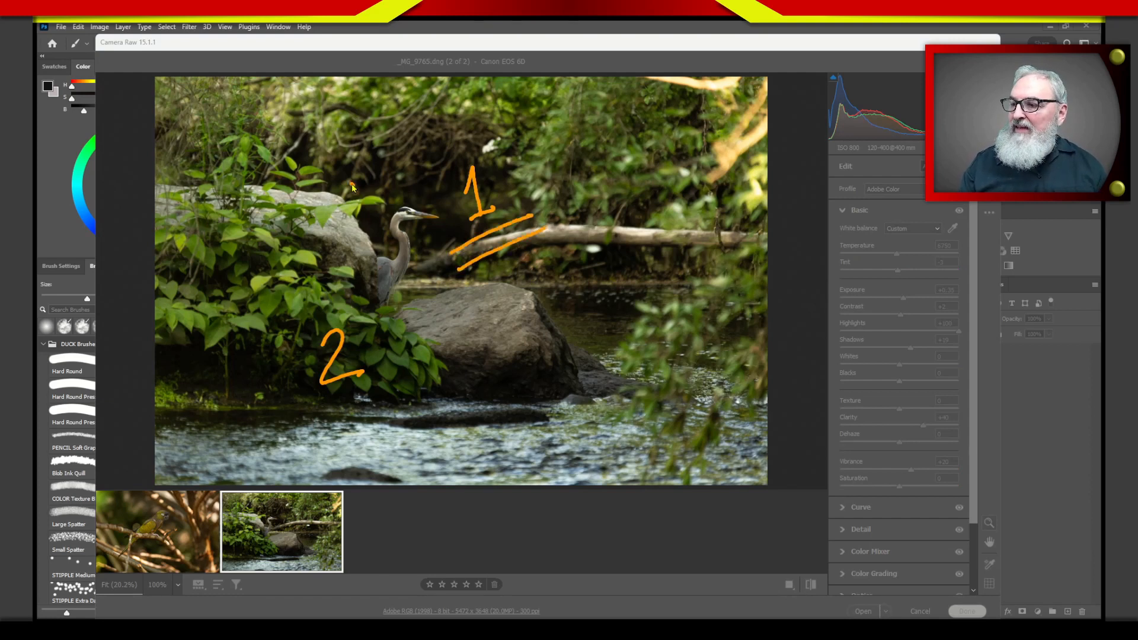
mouse_move(351, 186)
left_mouse_down()
mouse_move(462, 114)
mouse_move(500, 159)
mouse_move(521, 264)
left_mouse_up()
left_click_drag(394, 303, 504, 264)
left_click_drag(367, 172, 400, 295)
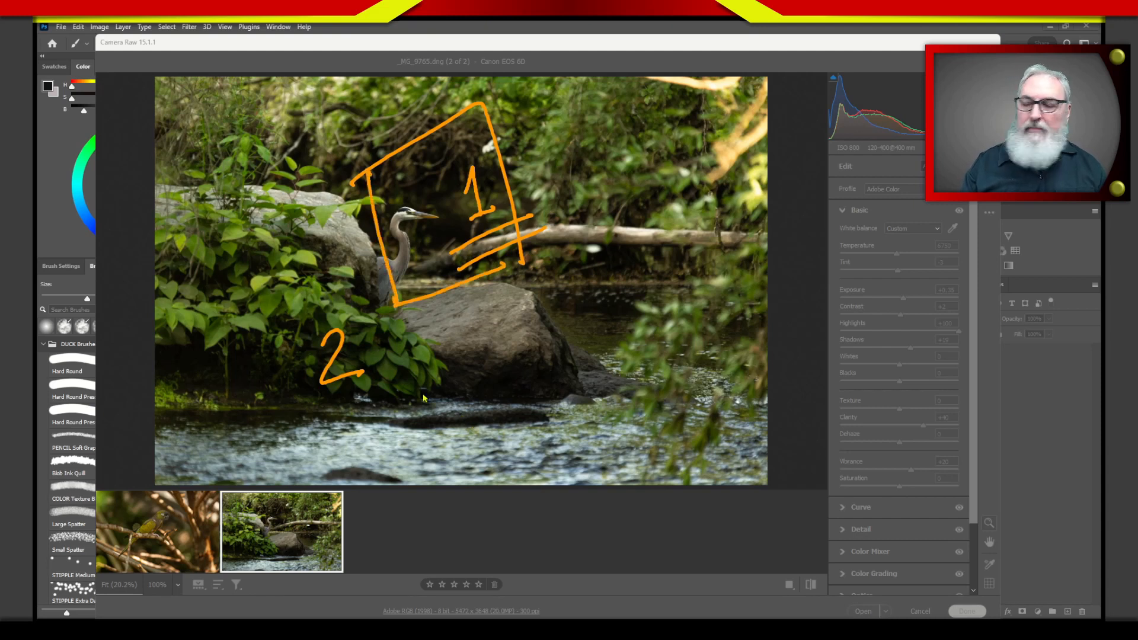
mouse_move(386, 323)
left_mouse_down()
mouse_move(373, 303)
mouse_move(382, 409)
mouse_move(311, 304)
left_mouse_up()
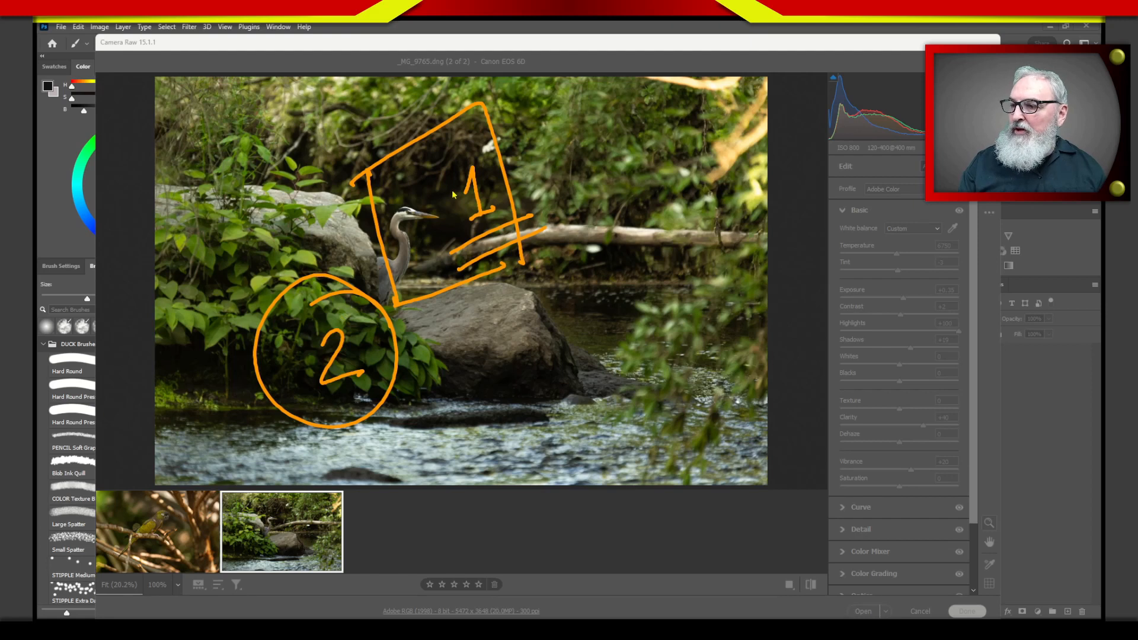
mouse_move(391, 118)
left_mouse_down()
mouse_move(418, 175)
mouse_move(398, 165)
mouse_move(430, 134)
left_mouse_up()
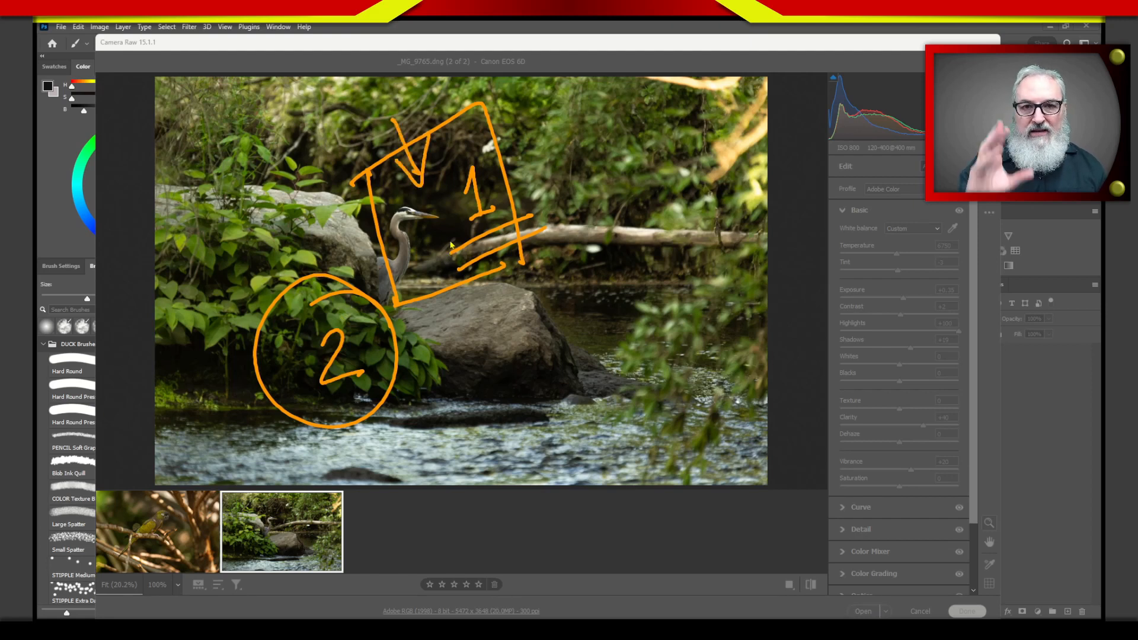
mouse_move(224, 396)
left_mouse_down()
mouse_move(284, 365)
mouse_move(270, 403)
left_mouse_up()
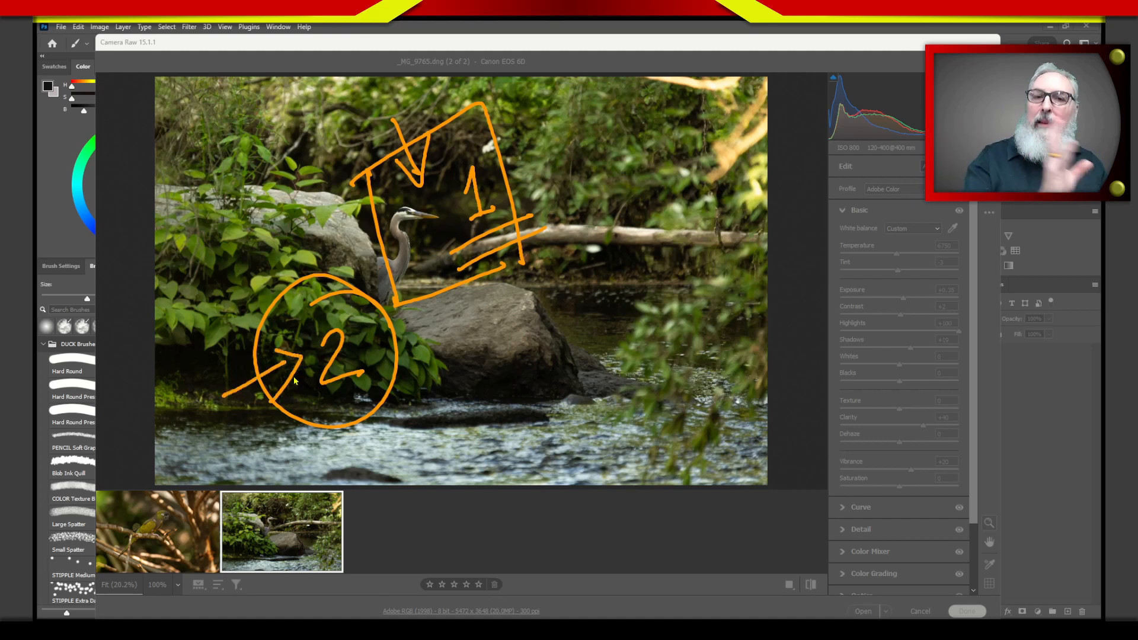
key("Escape")
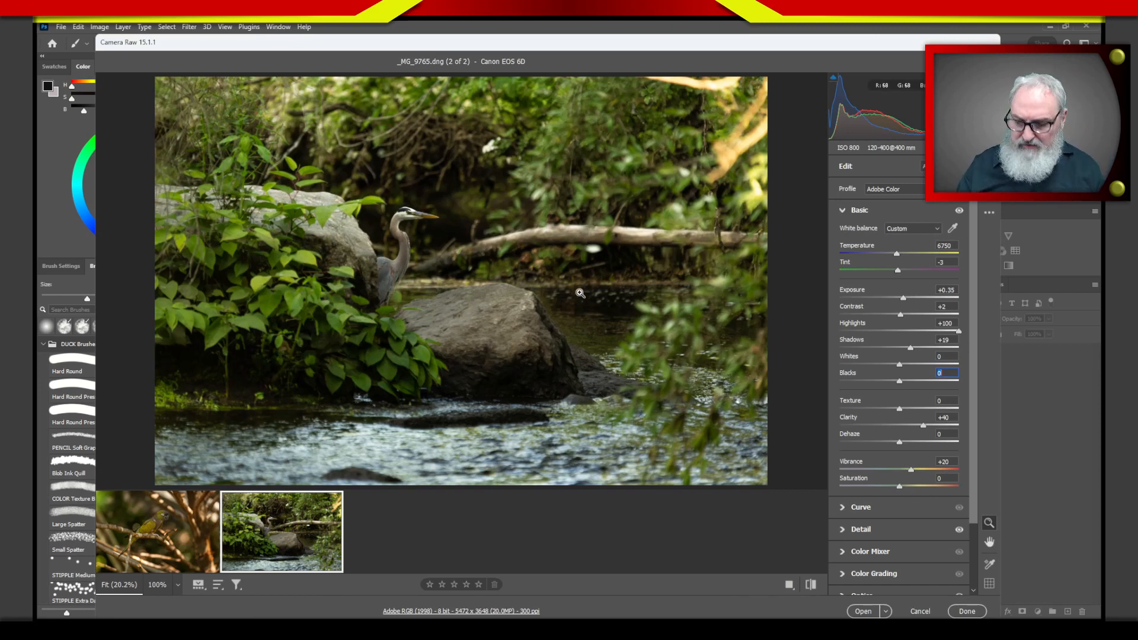
key("Return")
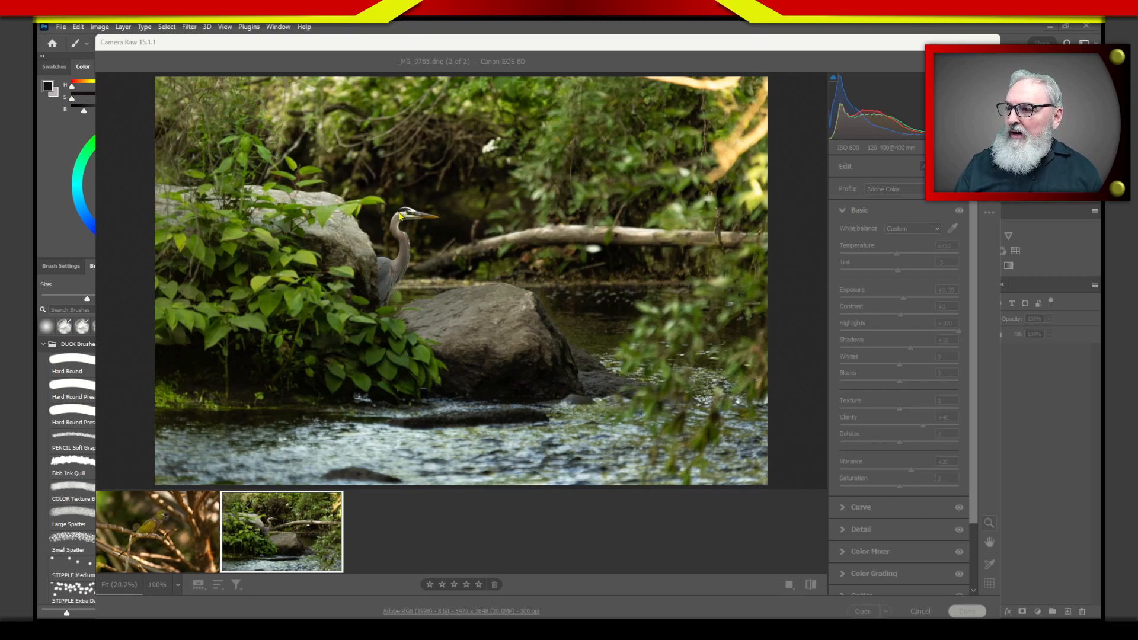
mouse_move(270, 193)
left_mouse_down()
mouse_move(359, 204)
mouse_move(378, 255)
mouse_move(289, 240)
mouse_move(262, 193)
left_mouse_up()
mouse_move(703, 227)
left_mouse_down()
mouse_move(633, 208)
mouse_move(713, 247)
mouse_move(525, 234)
left_mouse_up()
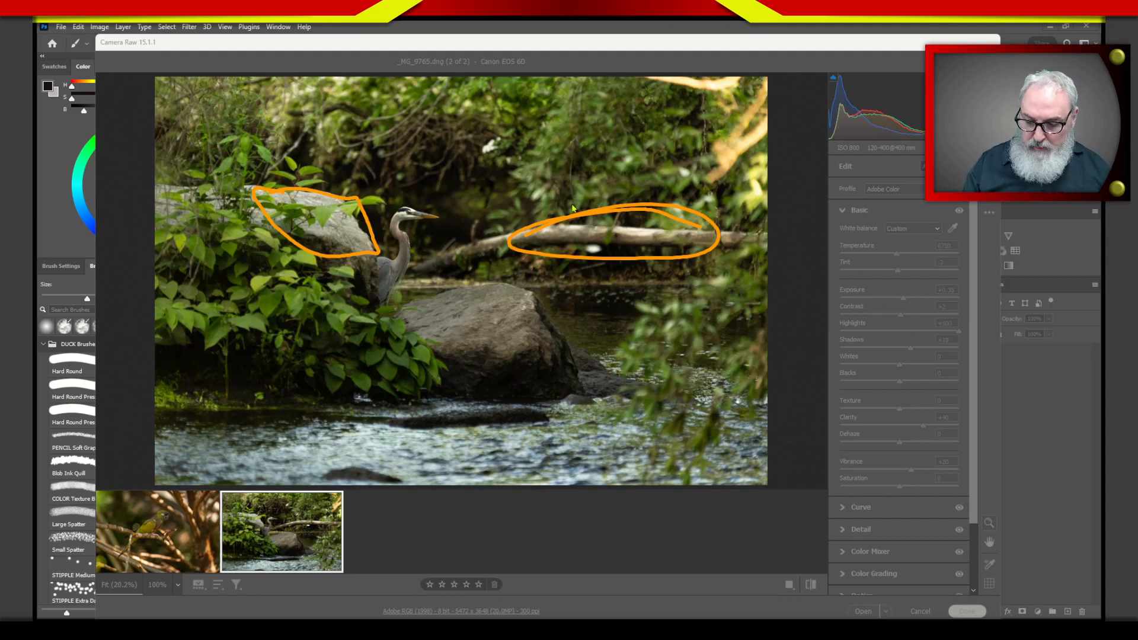
left_click_drag(317, 138, 319, 211)
left_click_drag(288, 165, 326, 207)
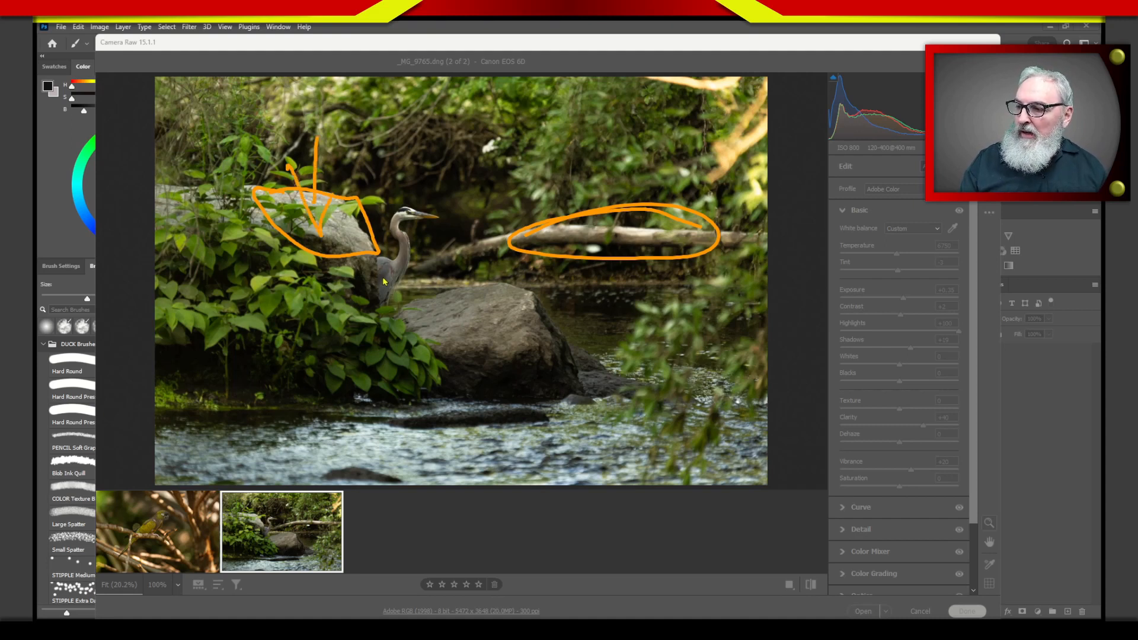
key("Escape")
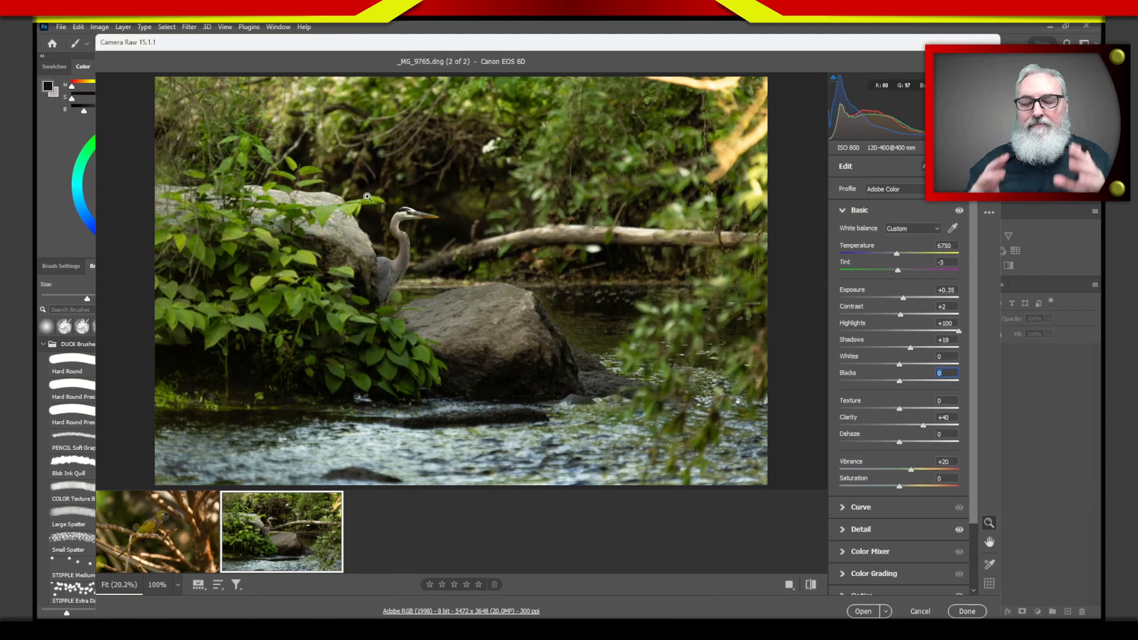
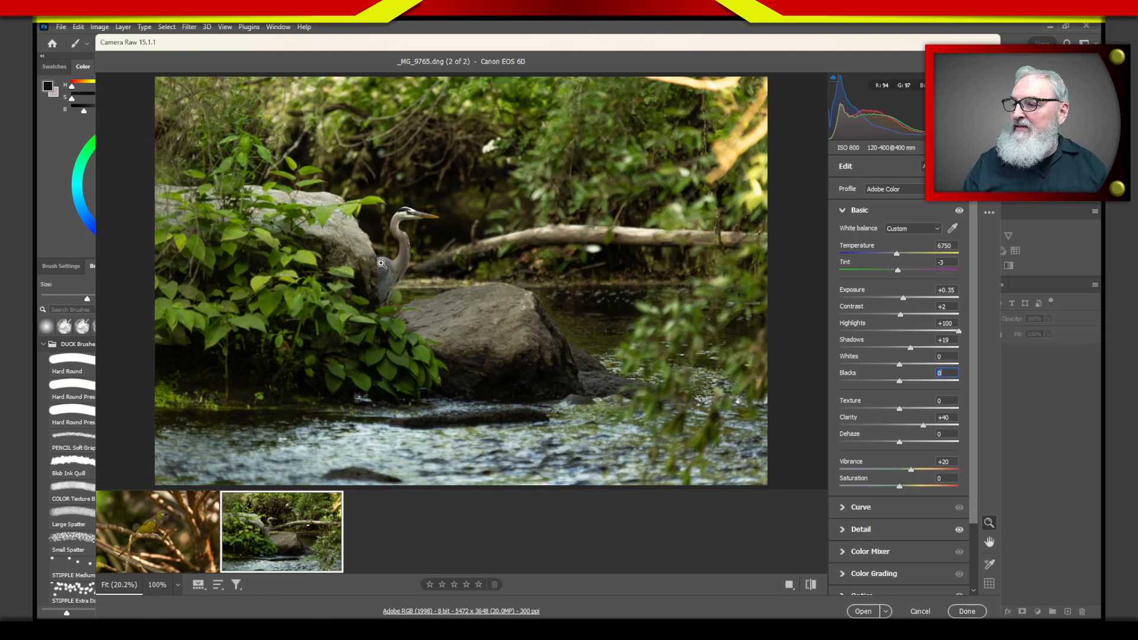
left_click_drag(378, 265, 380, 267)
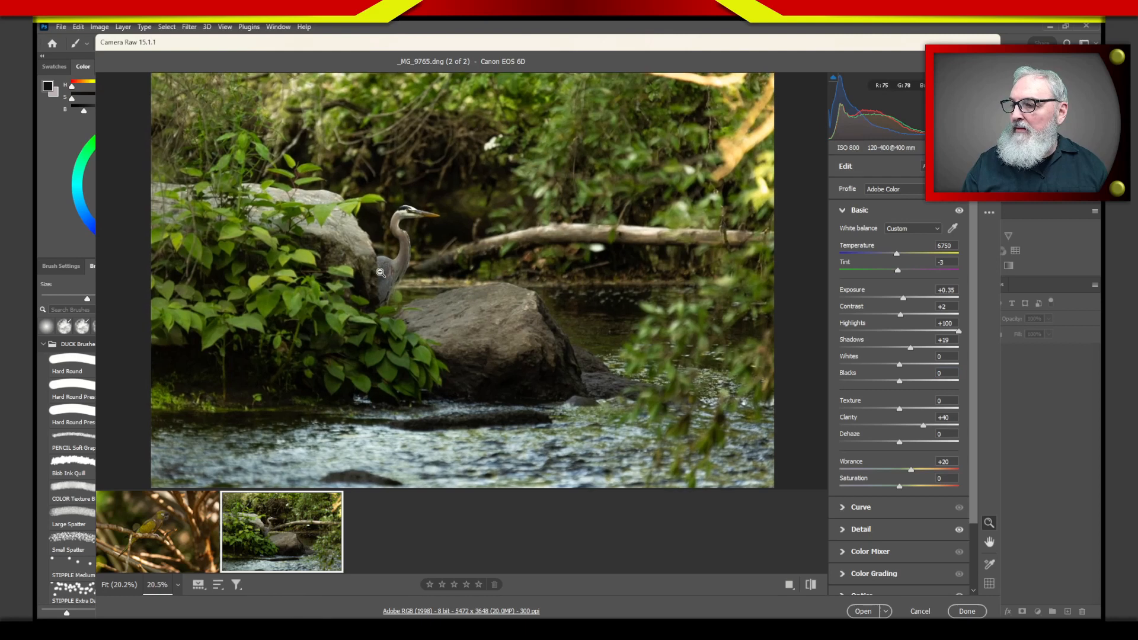
key("Return")
left_click_drag(354, 214, 394, 256)
mouse_move(318, 242)
left_mouse_down()
mouse_move(342, 254)
mouse_move(368, 299)
mouse_move(409, 261)
mouse_move(400, 220)
mouse_move(302, 189)
mouse_move(300, 230)
mouse_move(343, 239)
left_mouse_up()
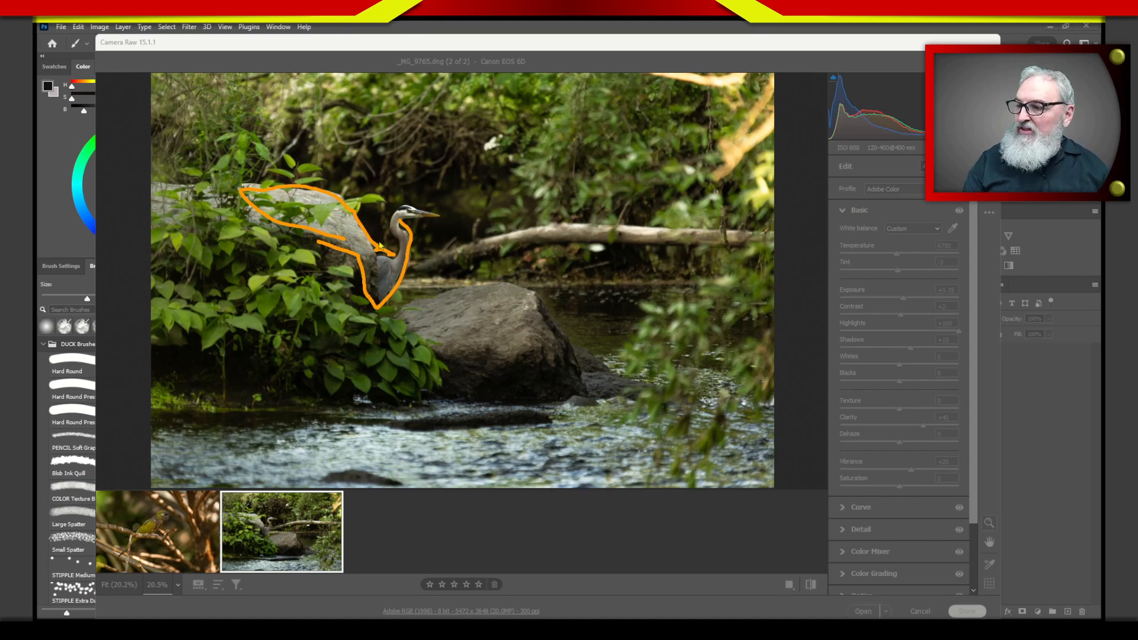
key("Escape")
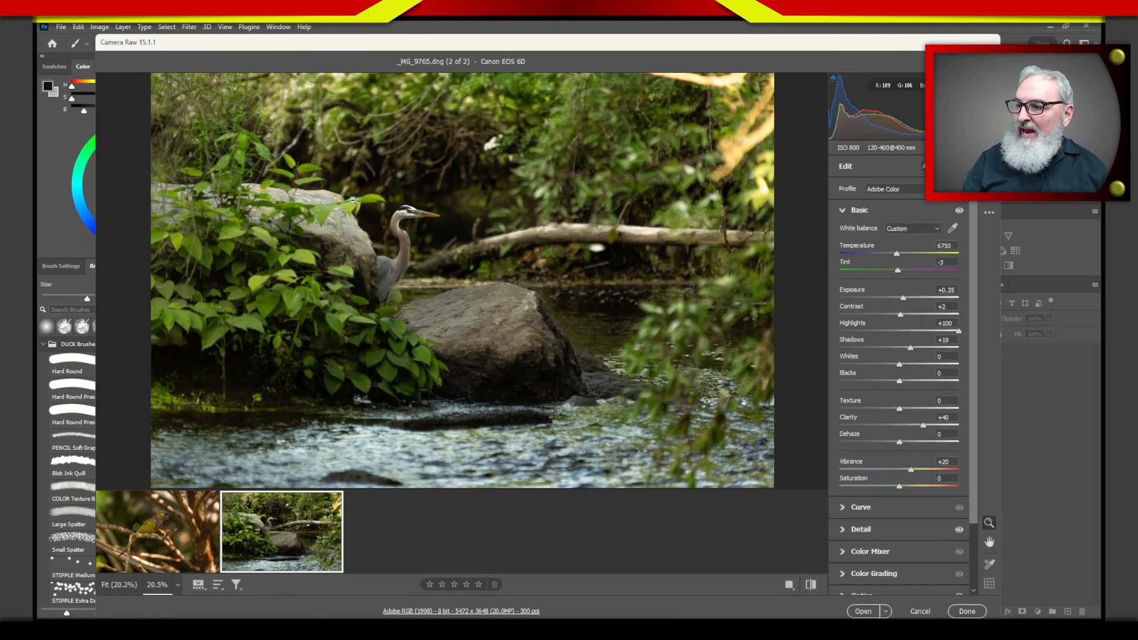
key("ctrl+2")
mouse_move(508, 229)
left_mouse_down()
mouse_move(477, 250)
mouse_move(723, 241)
mouse_move(664, 219)
mouse_move(503, 226)
left_mouse_up()
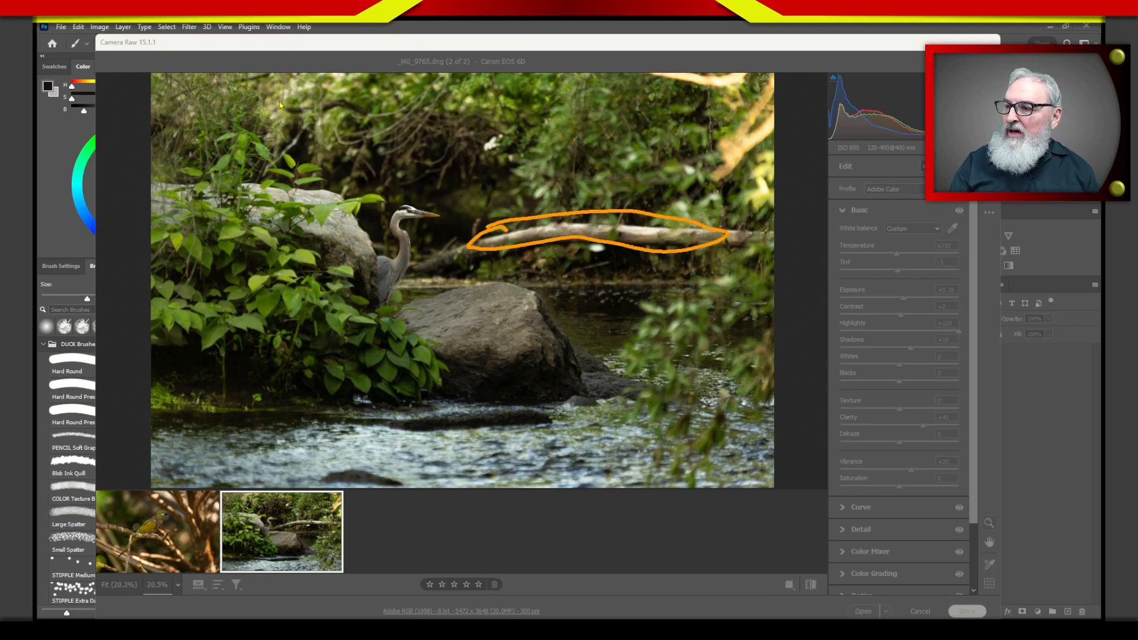
mouse_move(375, 98)
left_mouse_down()
mouse_move(661, 93)
mouse_move(654, 385)
left_mouse_up()
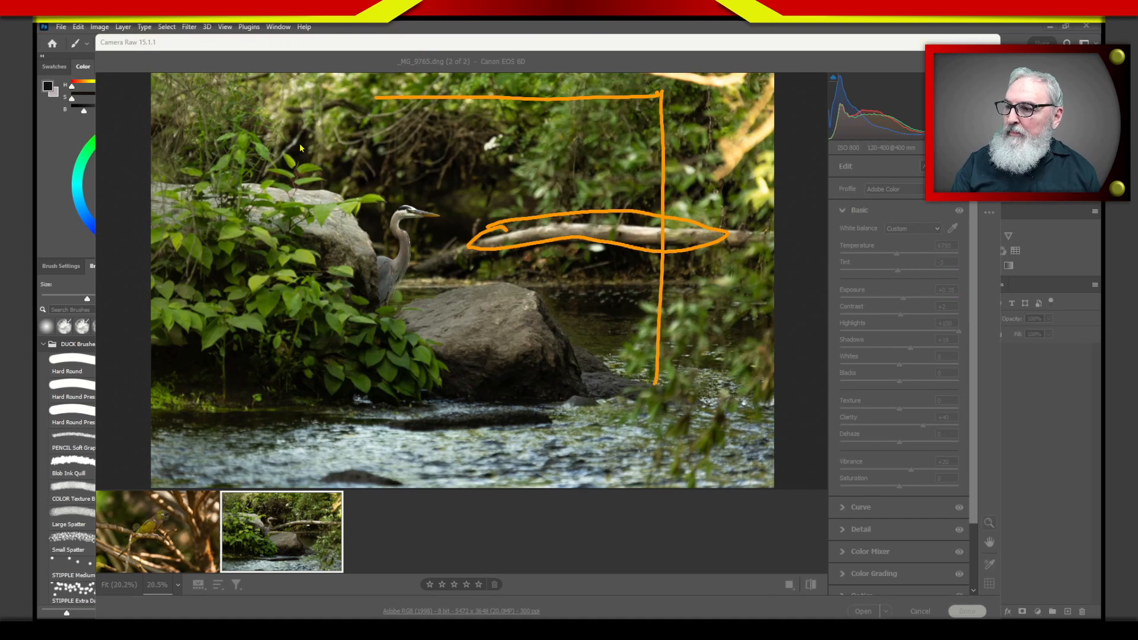
mouse_move(415, 102)
left_mouse_down()
mouse_move(236, 172)
mouse_move(240, 367)
mouse_move(311, 387)
mouse_move(689, 384)
left_mouse_up()
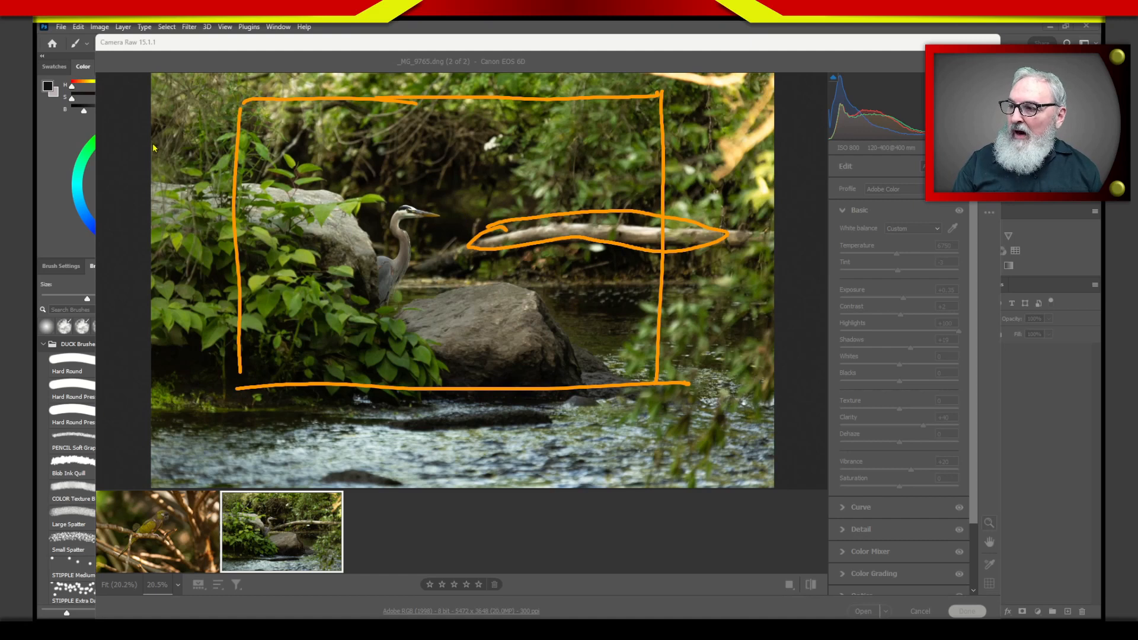
mouse_move(153, 148)
left_mouse_down()
mouse_move(220, 128)
mouse_move(196, 127)
mouse_move(201, 108)
mouse_move(212, 131)
mouse_move(166, 138)
mouse_move(279, 130)
mouse_move(240, 160)
left_mouse_up()
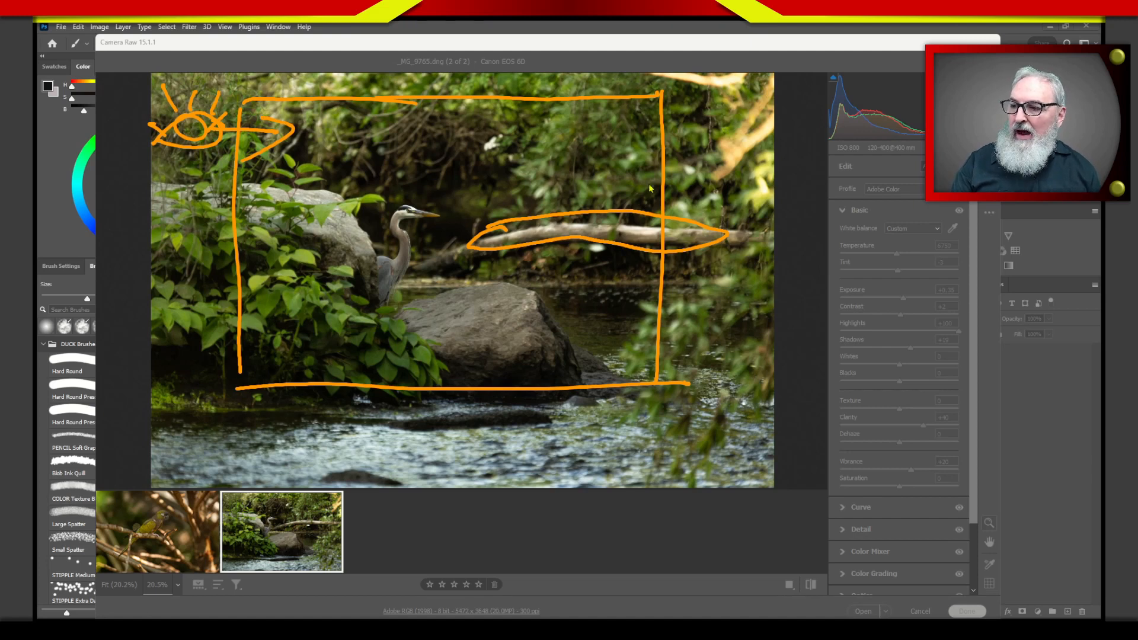
mouse_move(436, 196)
left_mouse_down()
mouse_move(360, 198)
mouse_move(467, 139)
left_mouse_up()
left_click_drag(444, 127, 325, 204)
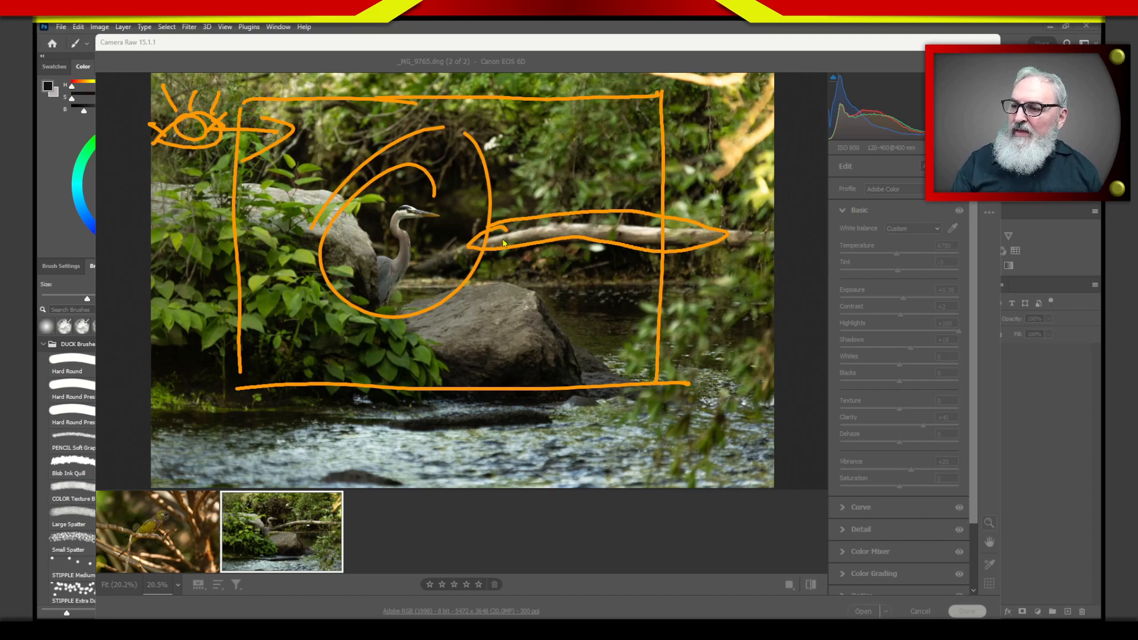
left_click_drag(504, 242, 655, 243)
left_click_drag(617, 192, 734, 234)
mouse_move(599, 274)
left_mouse_down()
mouse_move(661, 255)
mouse_move(631, 206)
left_mouse_up()
left_click_drag(593, 173, 721, 235)
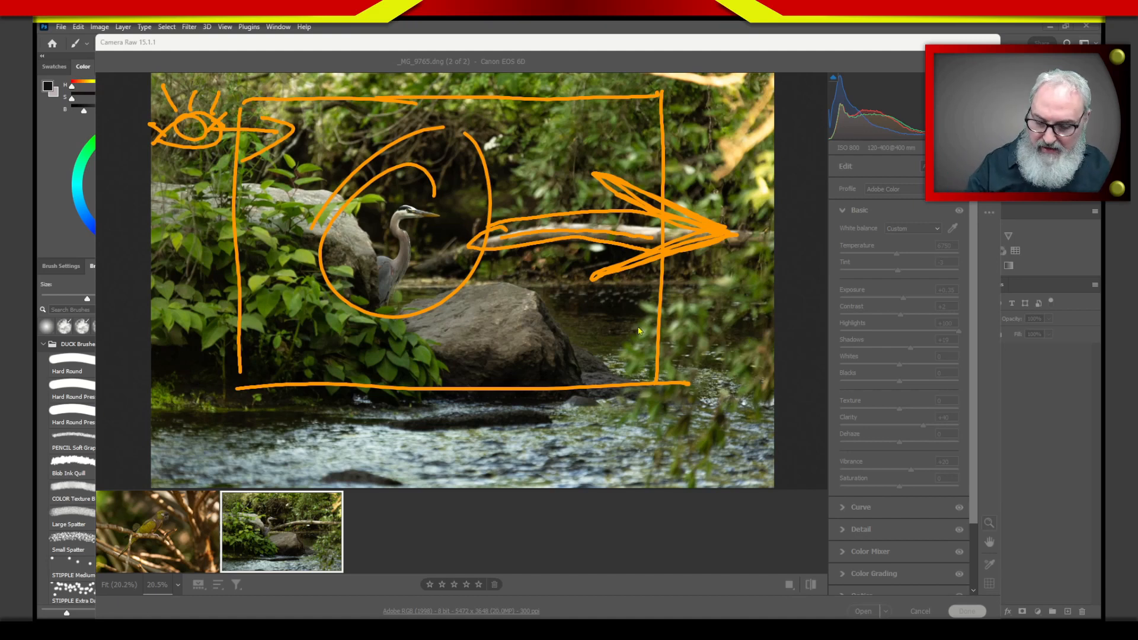
key("Escape")
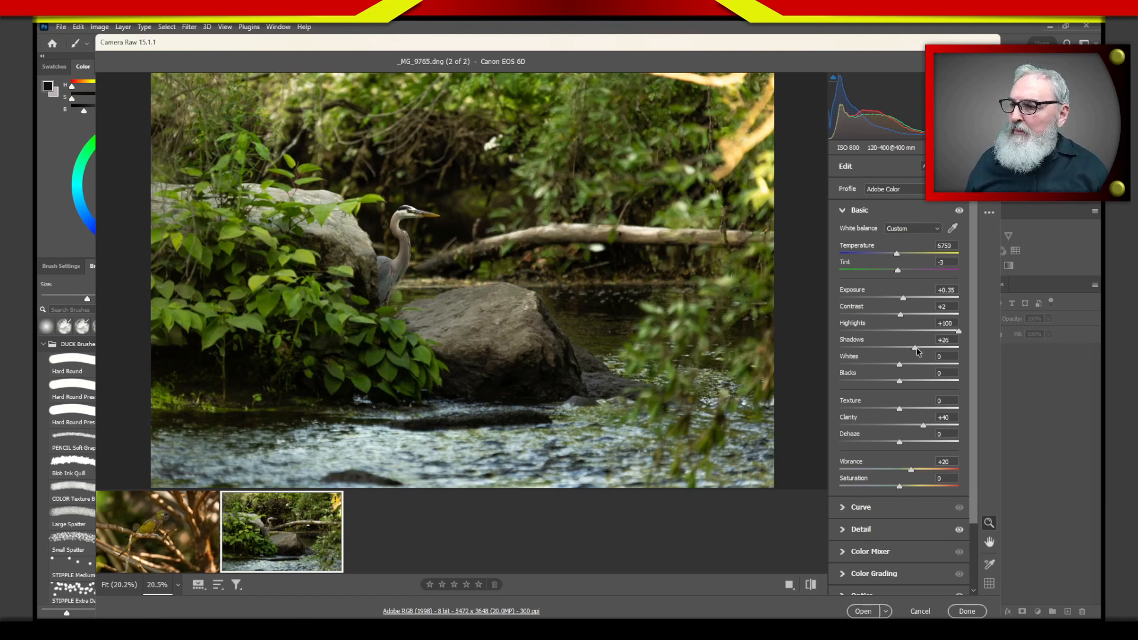
Try lifting the heron photo's shadows slightly and return them to +19.
mouse_move(912, 348)
left_mouse_down()
mouse_move(929, 344)
mouse_move(918, 345)
left_mouse_up()
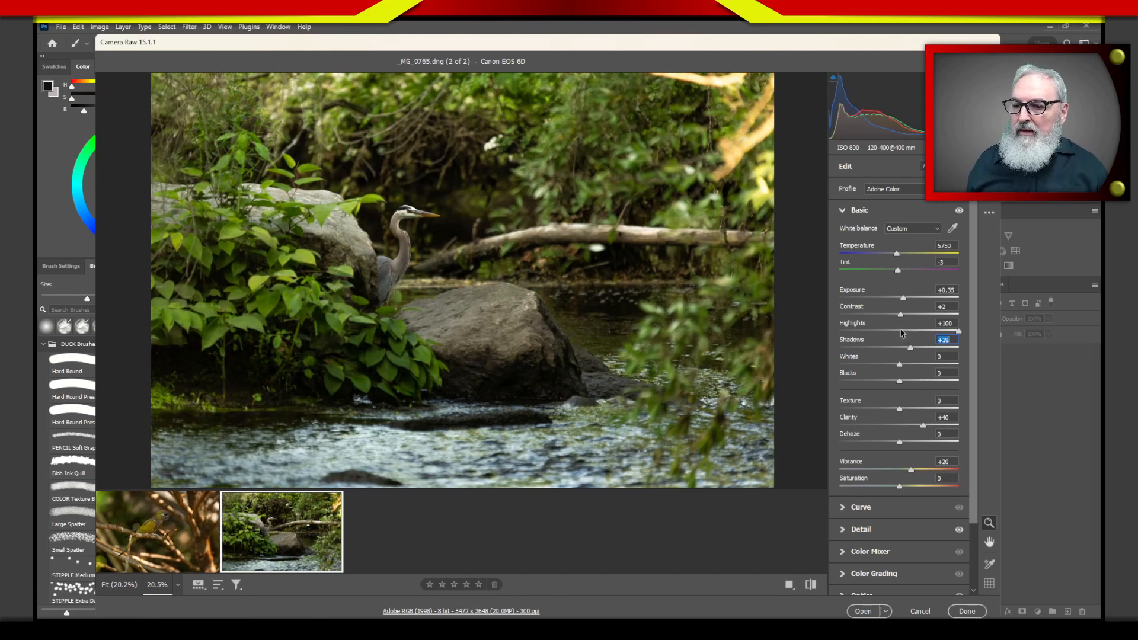
left_click_drag(903, 298, 905, 300)
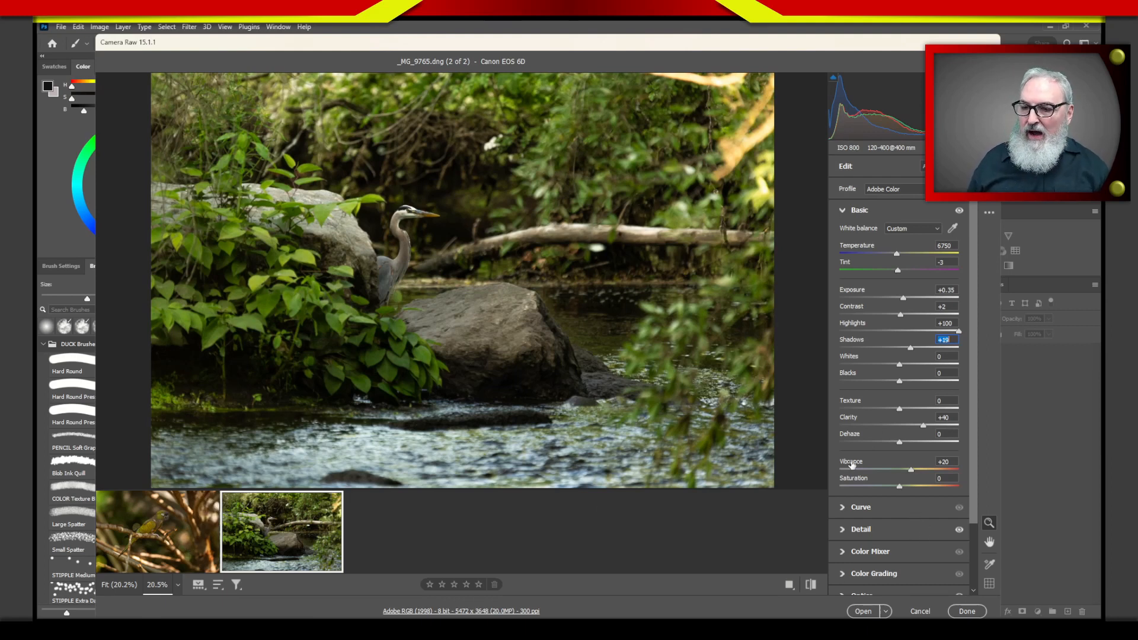
Reposition and shorten the Camera Raw window to fit the screen, and open the heron photo in Photoshop.
left_click_drag(855, 49, 866, 36)
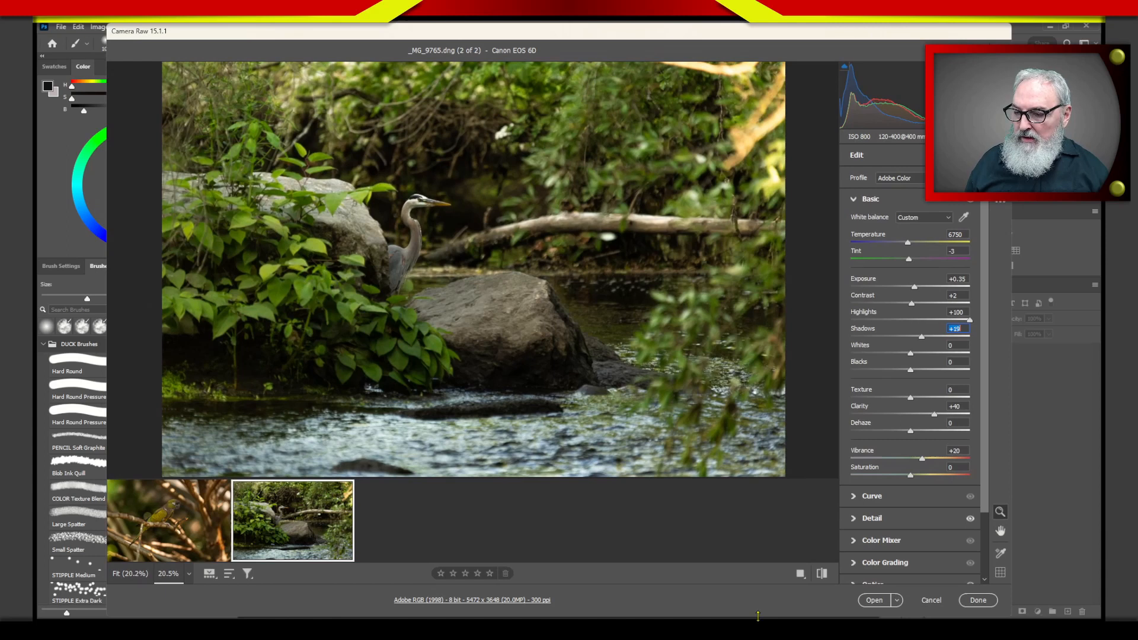
left_click_drag(756, 618, 758, 546)
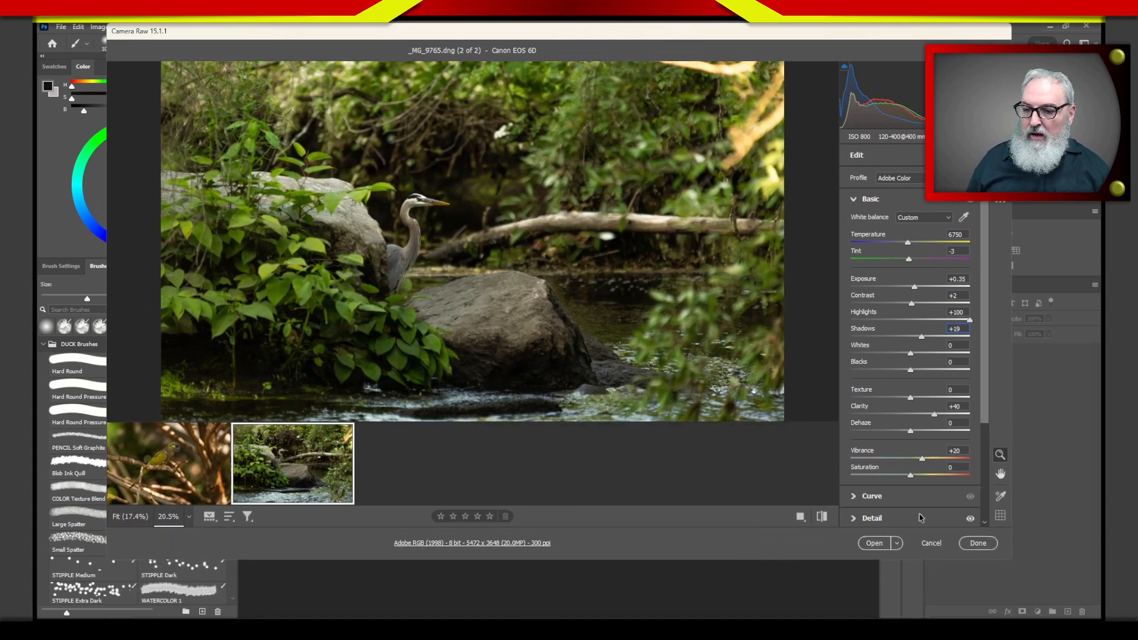
left_click(878, 545)
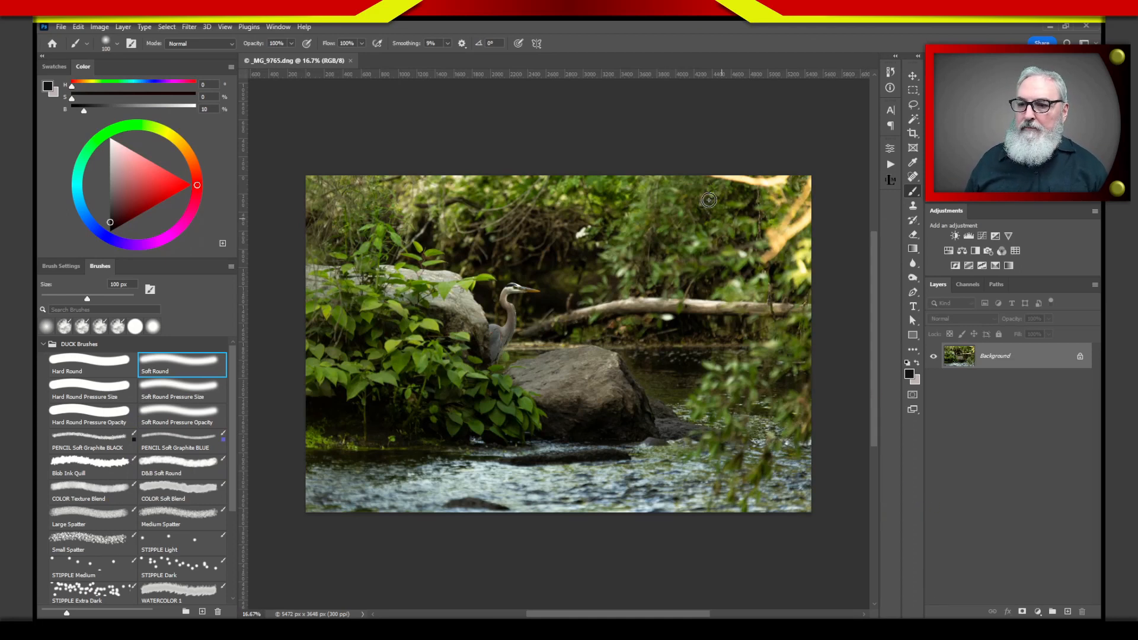
Choose the parrot photo _MG_7006.dng from the _Classroom folder and open it through Camera Raw as a regular Photoshop image.
left_click(62, 27)
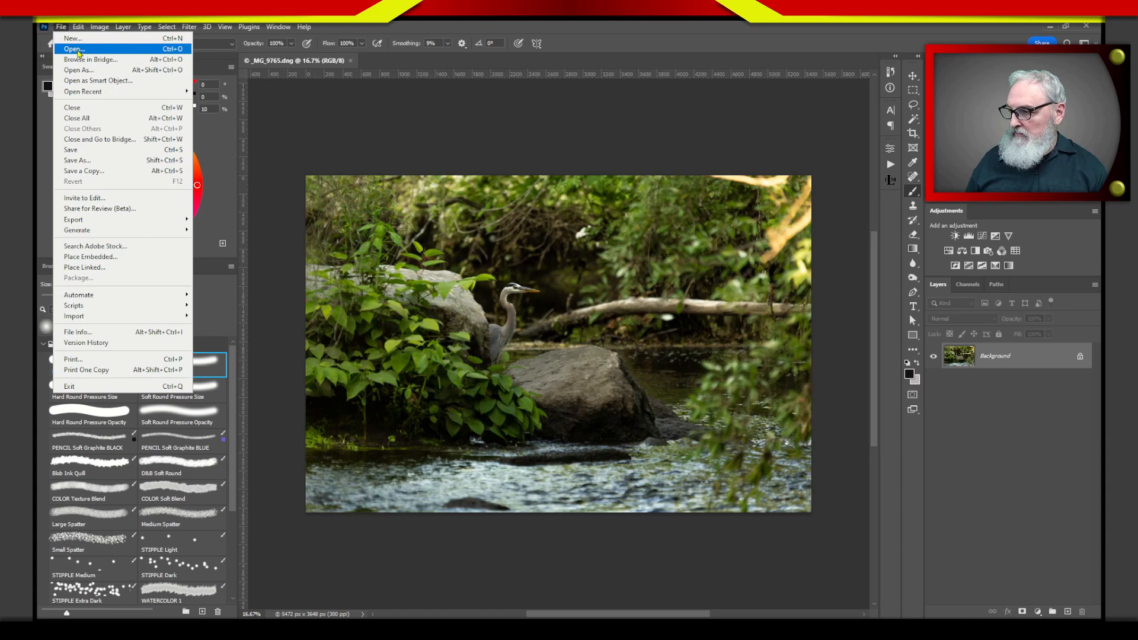
left_click(77, 51)
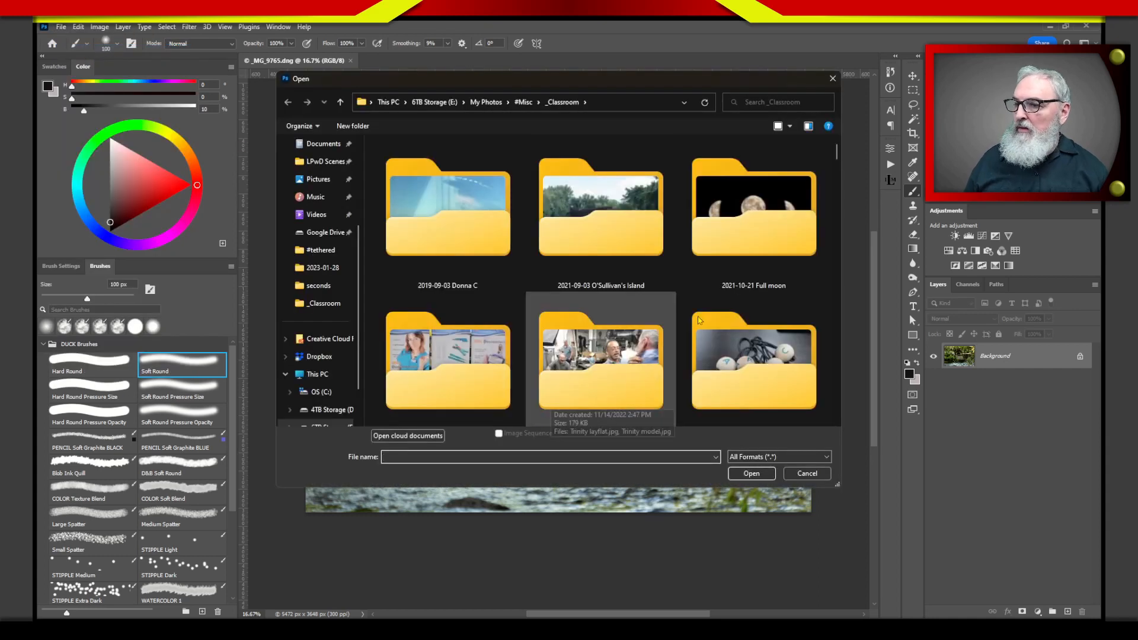
left_click_drag(837, 154, 834, 311)
left_click(510, 376)
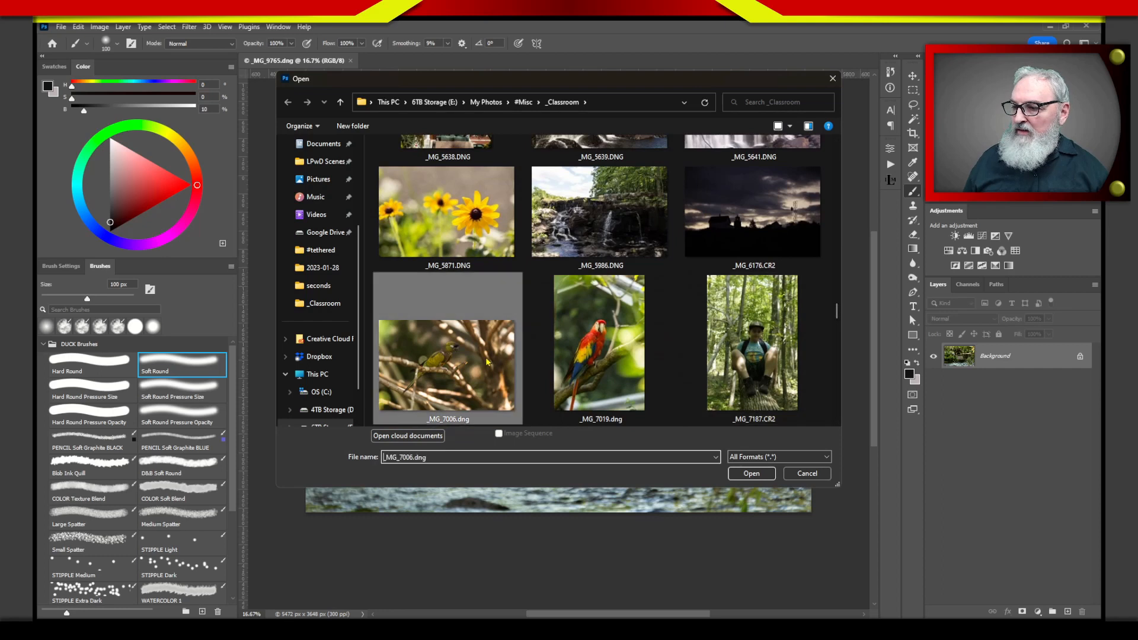
left_click(759, 473)
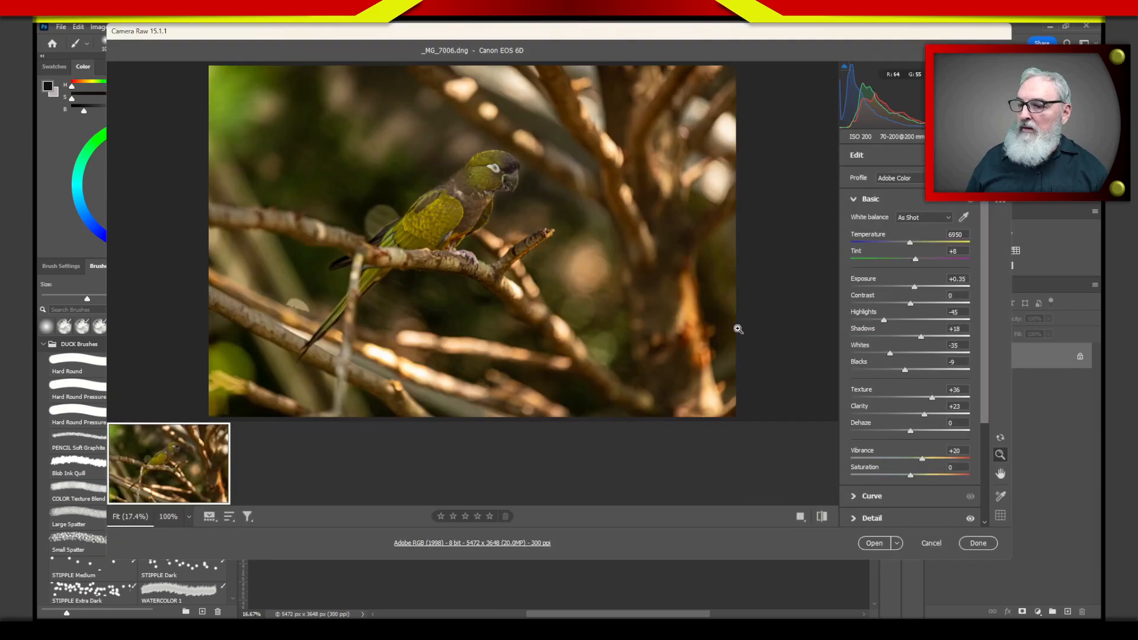
left_click(896, 543)
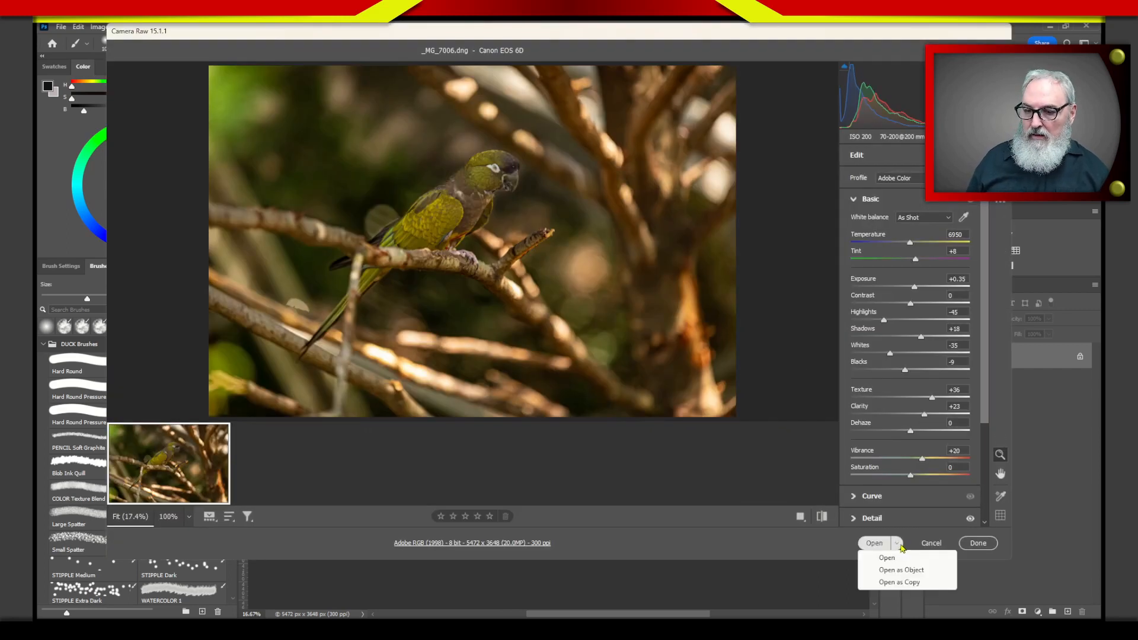
left_click(887, 557)
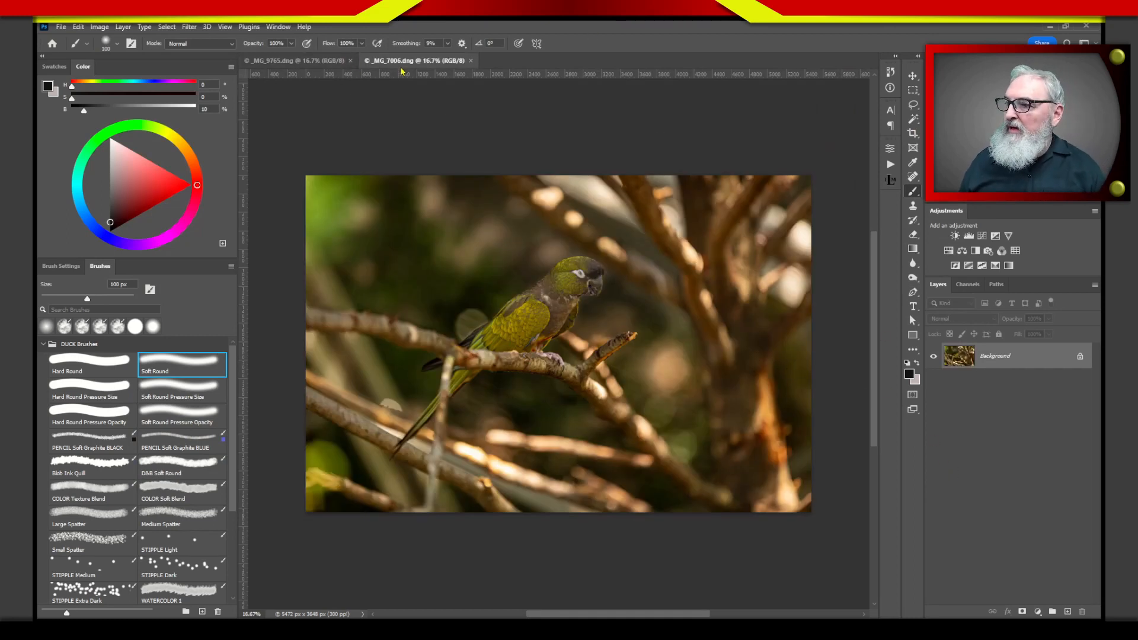
View the heron photo _MG_9765.dng and return to the parrot photo _MG_7006.dng.
left_click(328, 61)
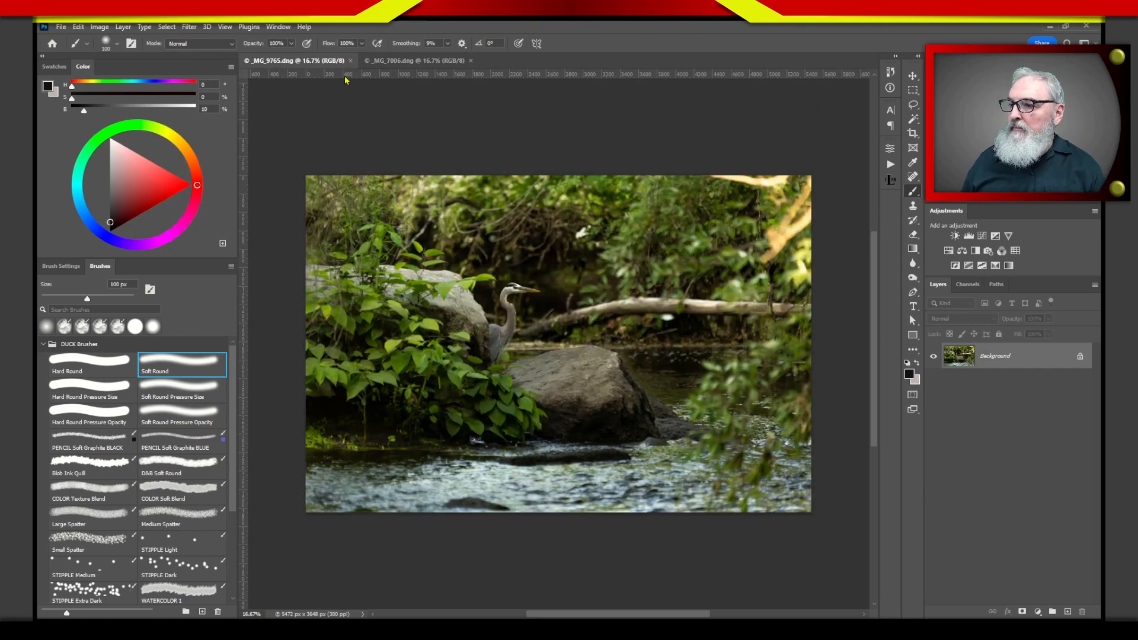
left_click(394, 61)
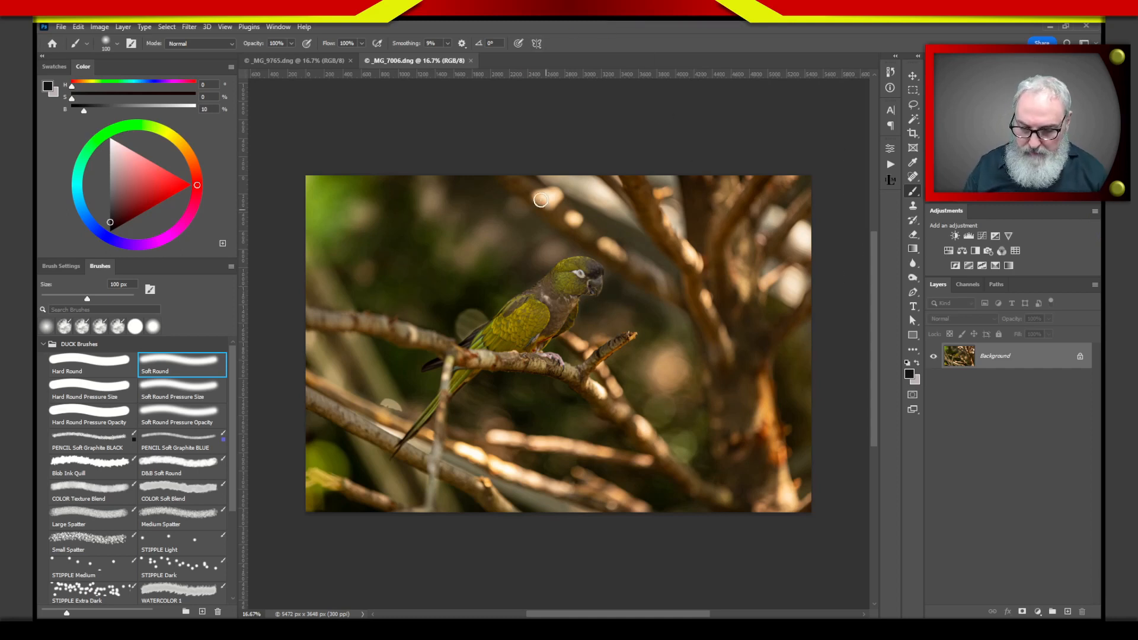
mouse_move(358, 177)
left_mouse_down()
mouse_move(373, 278)
mouse_move(388, 229)
left_mouse_up()
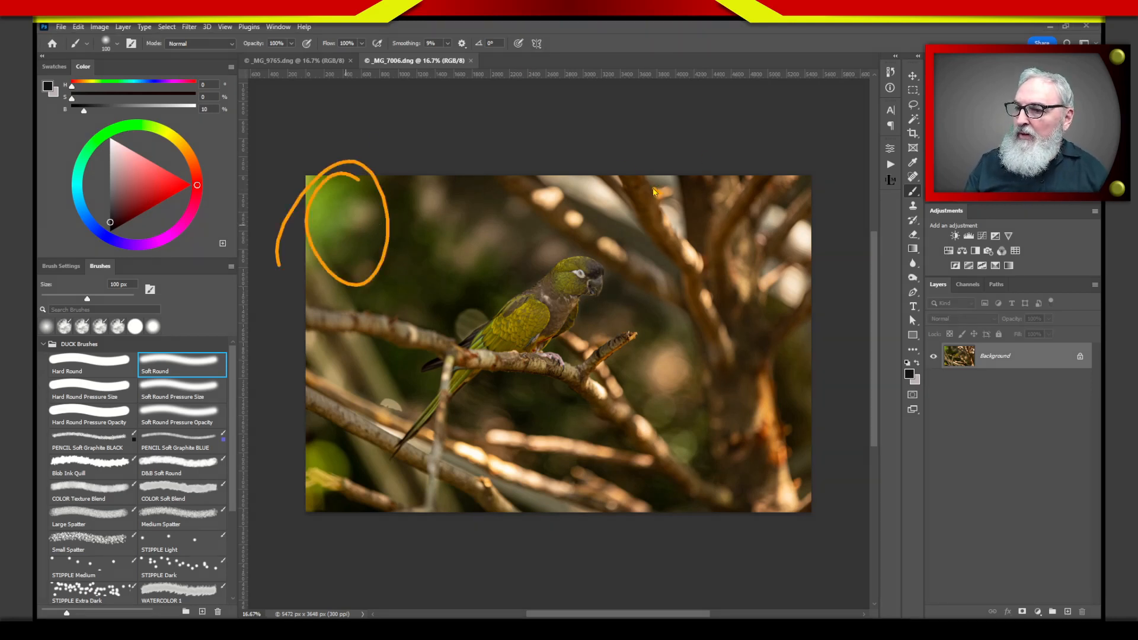
mouse_move(654, 191)
left_mouse_down()
mouse_move(590, 181)
mouse_move(797, 231)
mouse_move(714, 296)
left_mouse_up()
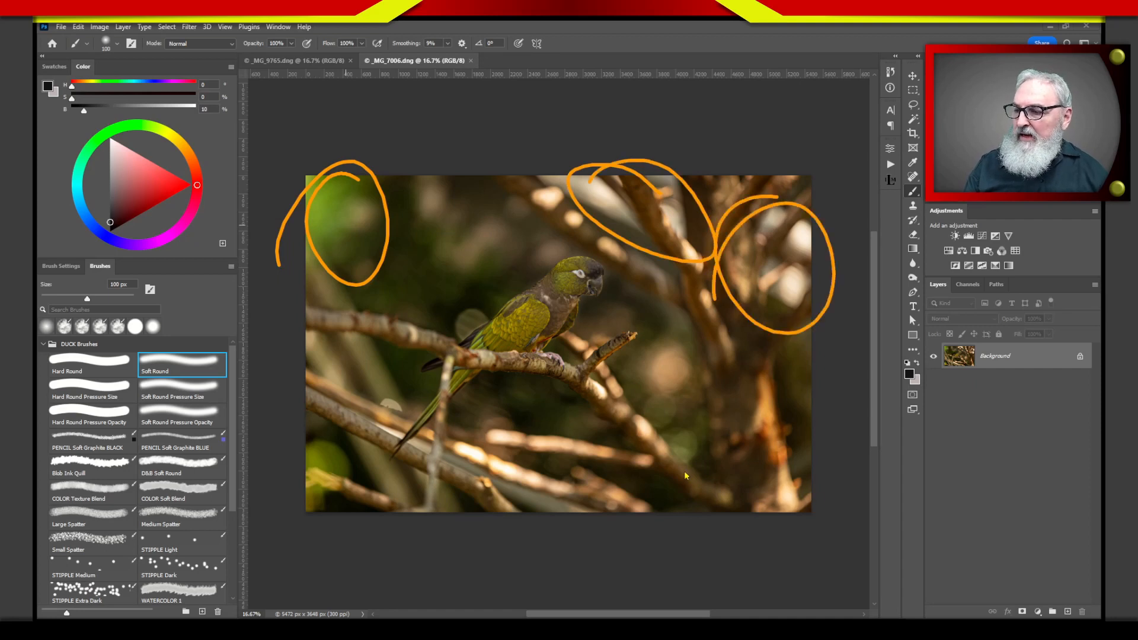
mouse_move(621, 439)
left_mouse_down()
mouse_move(541, 537)
mouse_move(430, 427)
left_mouse_up()
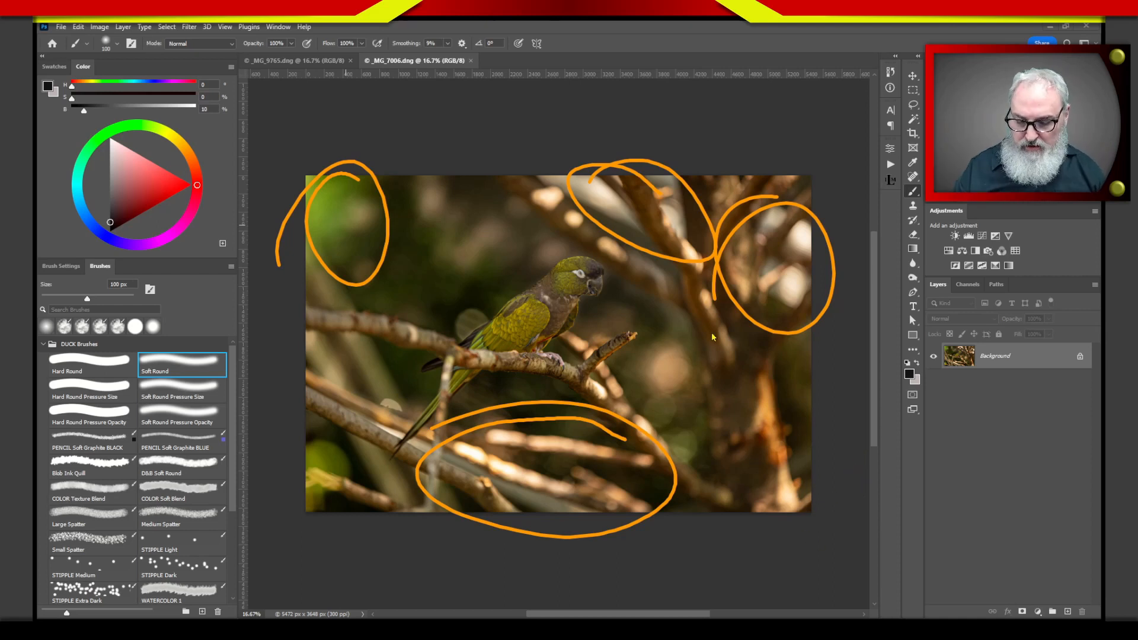
key("Escape")
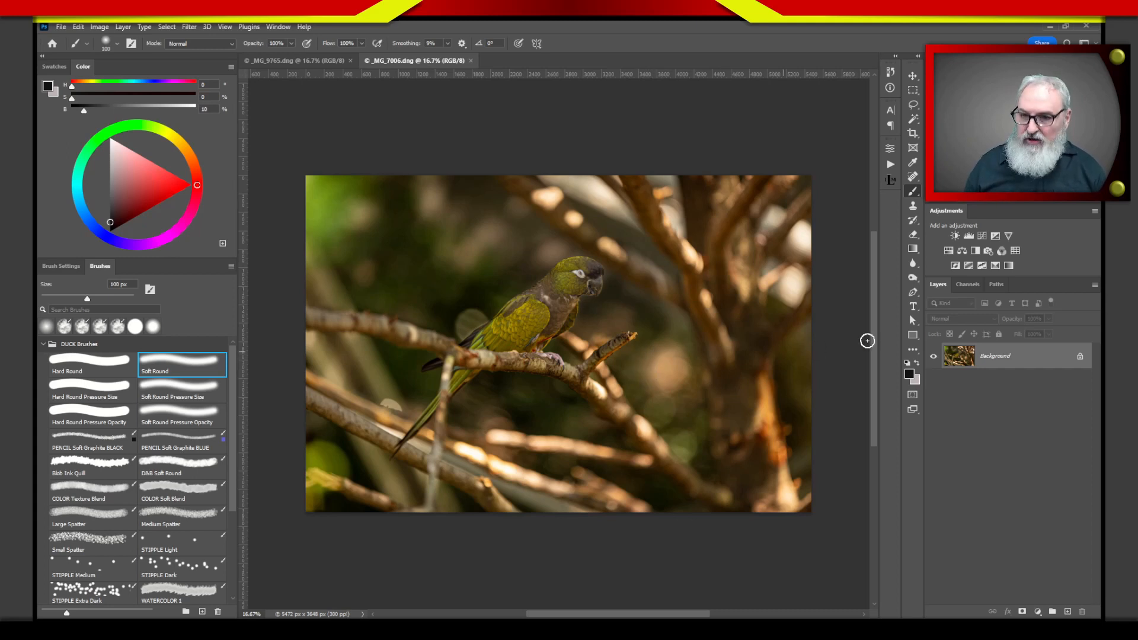
Start a crop on the parrot photo and pull in the frame's lower-left corner to trim distracting bright areas at the edges.
left_click(913, 133)
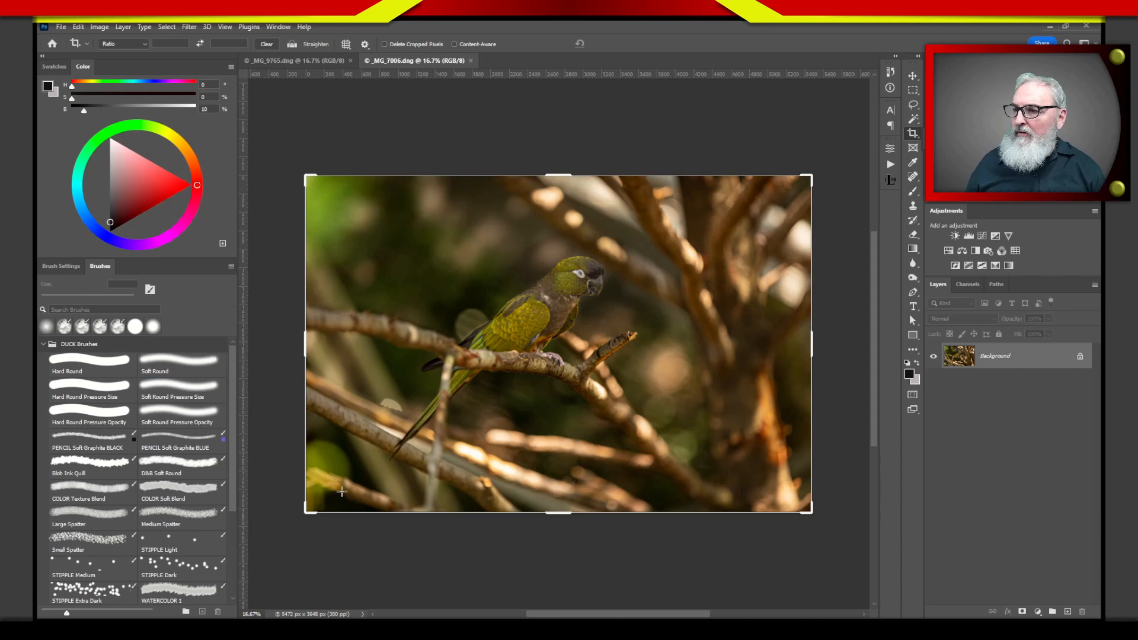
left_click_drag(308, 507, 334, 501)
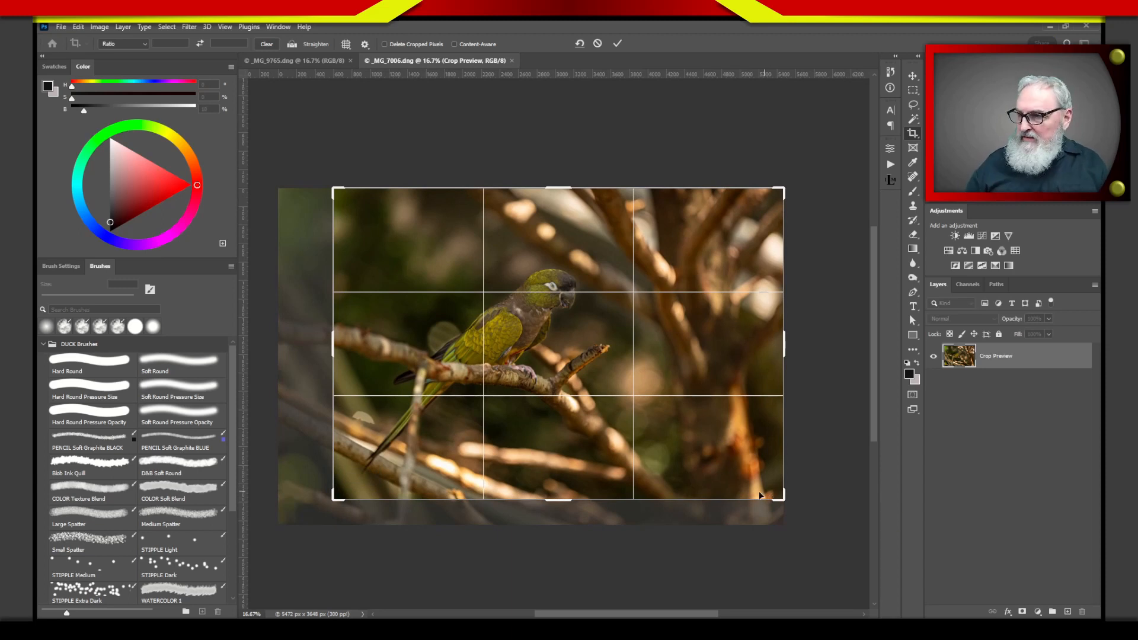
mouse_move(335, 501)
left_mouse_down()
mouse_move(332, 483)
mouse_move(401, 407)
mouse_move(373, 482)
mouse_move(335, 455)
mouse_move(345, 482)
mouse_move(331, 502)
left_mouse_up()
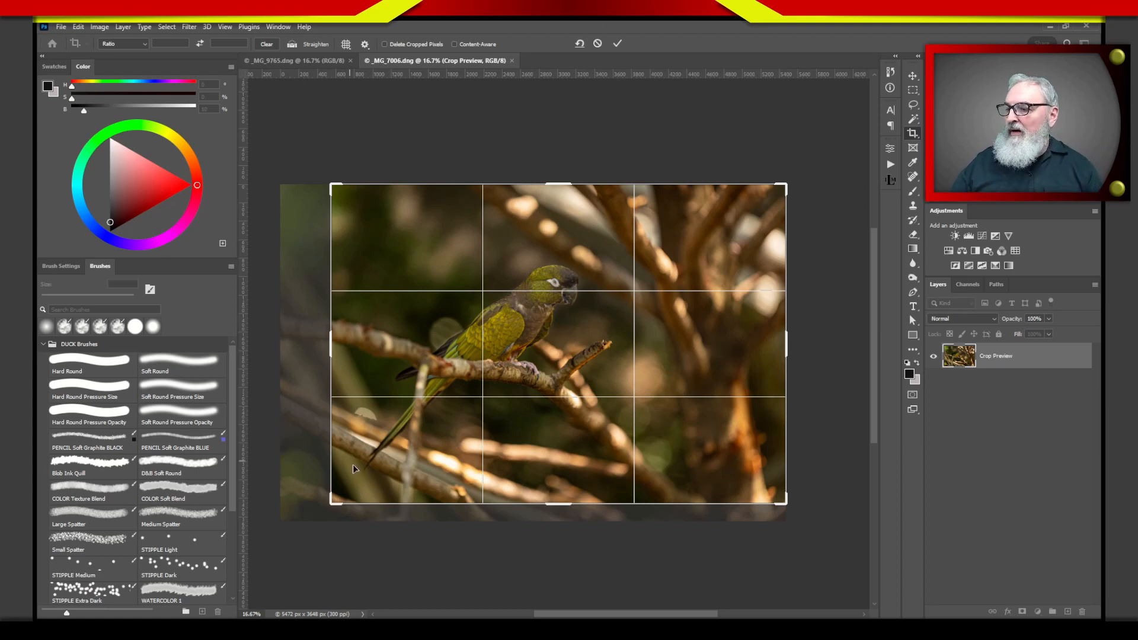
mouse_move(328, 505)
left_mouse_down()
mouse_move(355, 474)
mouse_move(329, 505)
left_mouse_up()
left_click_drag(320, 504, 320, 503)
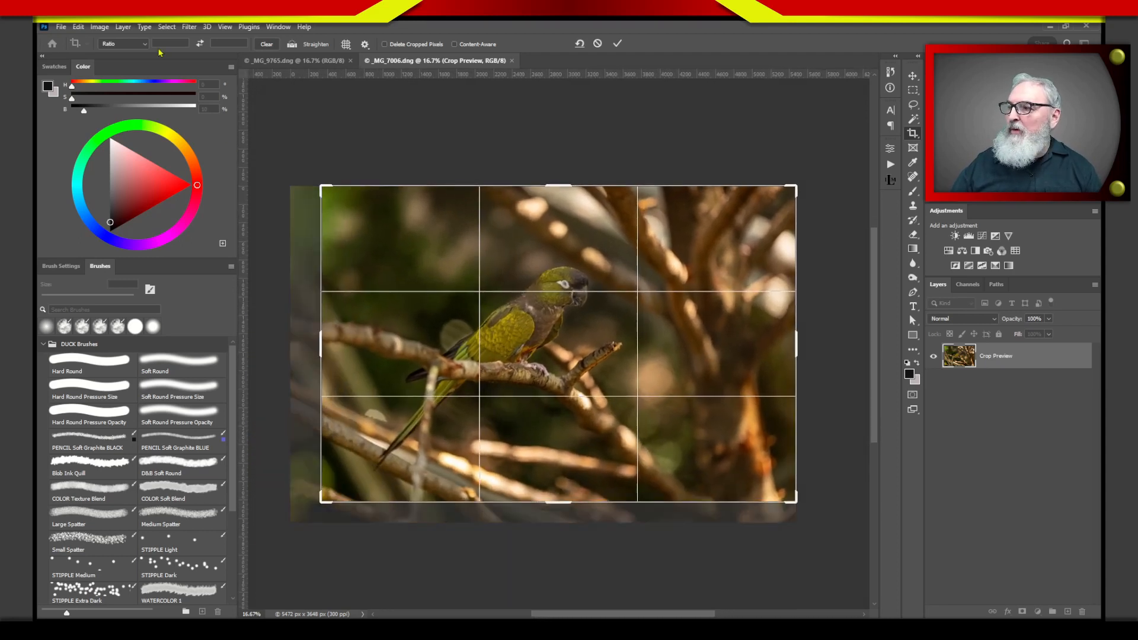
Set the crop ratio to 4 : 5 (8 : 10) and shift the parrot photo within the frame to include more of the tail.
left_click(133, 45)
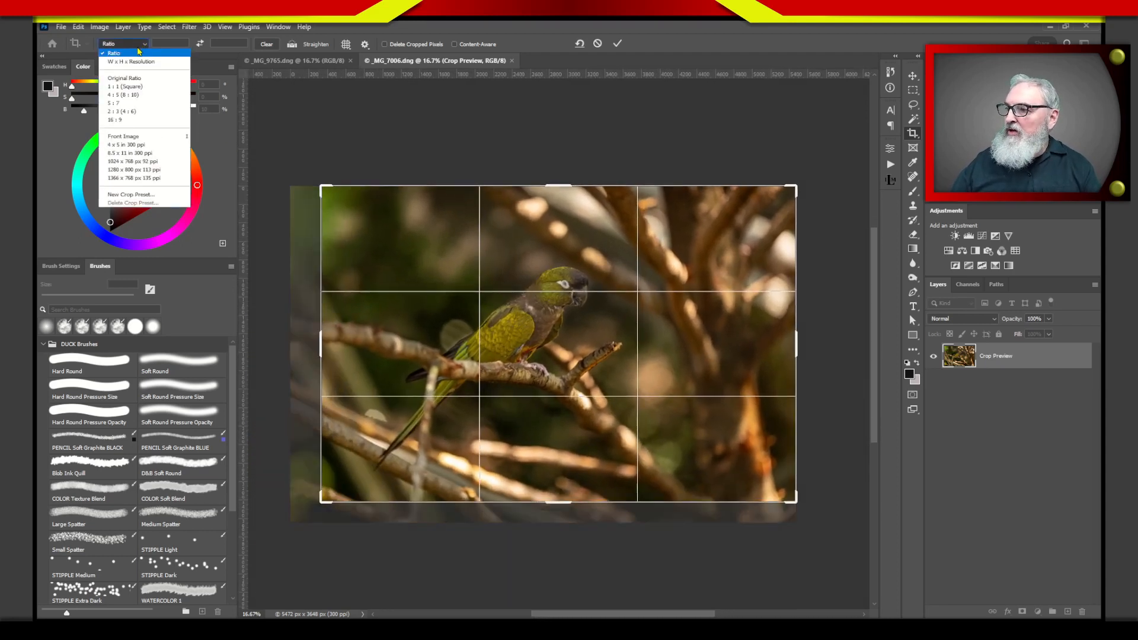
left_click(122, 53)
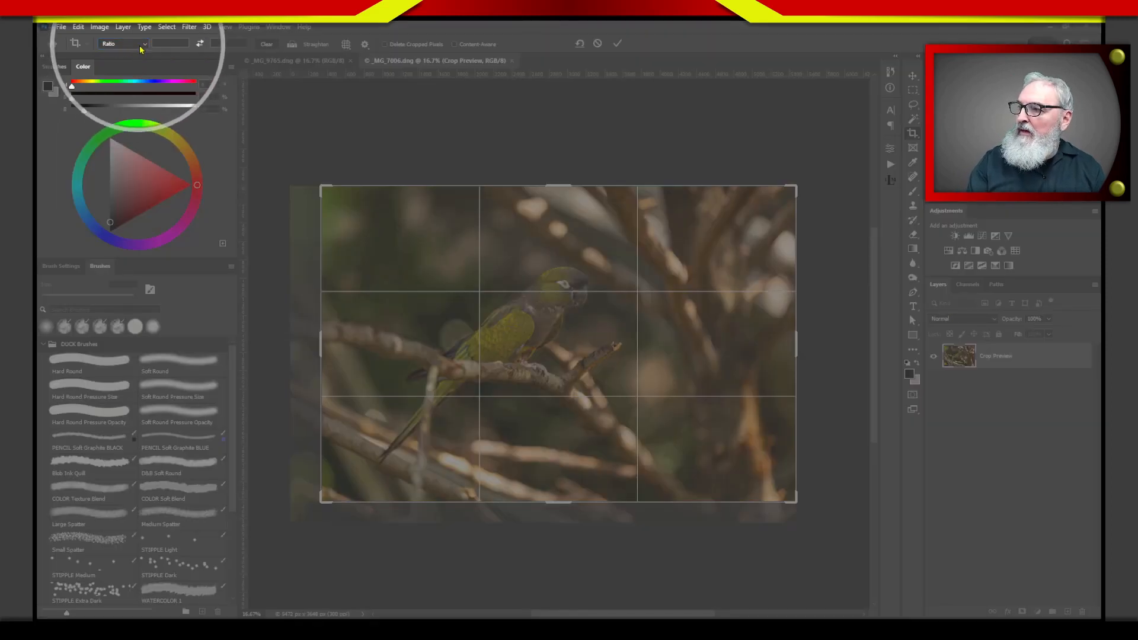
left_click(143, 44)
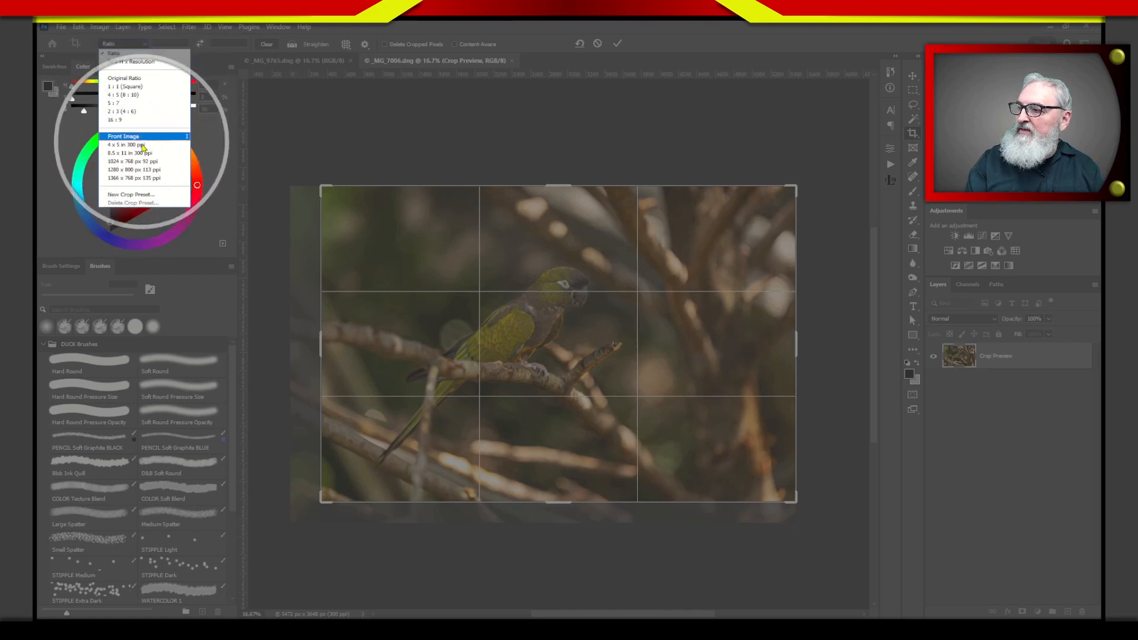
left_click(122, 94)
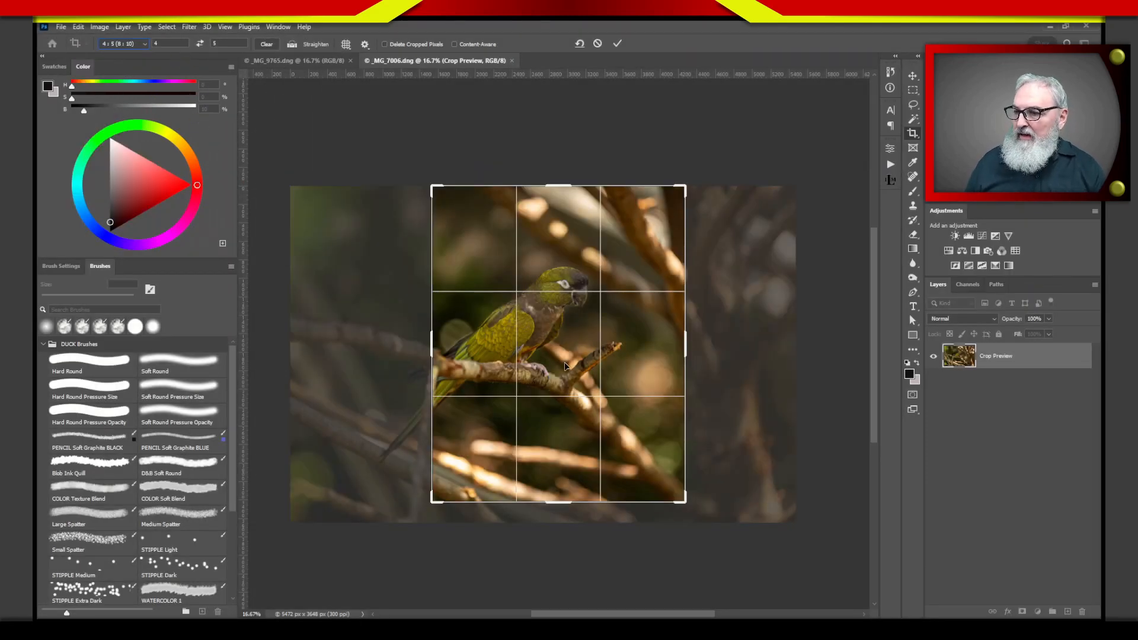
mouse_move(566, 366)
left_mouse_down()
mouse_move(590, 372)
mouse_move(559, 331)
mouse_move(567, 344)
left_mouse_up()
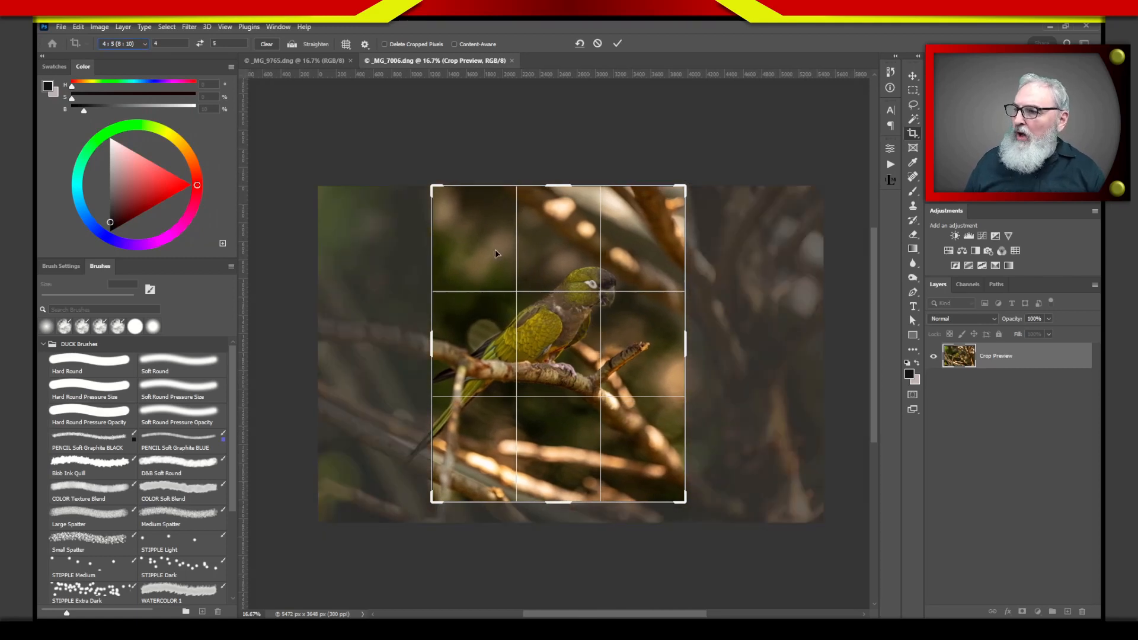
Switch the crop to 5 : 4 landscape, enlarge the frame to the photo's upper edge and reposition the parrot with its full tail inside.
left_click(199, 47)
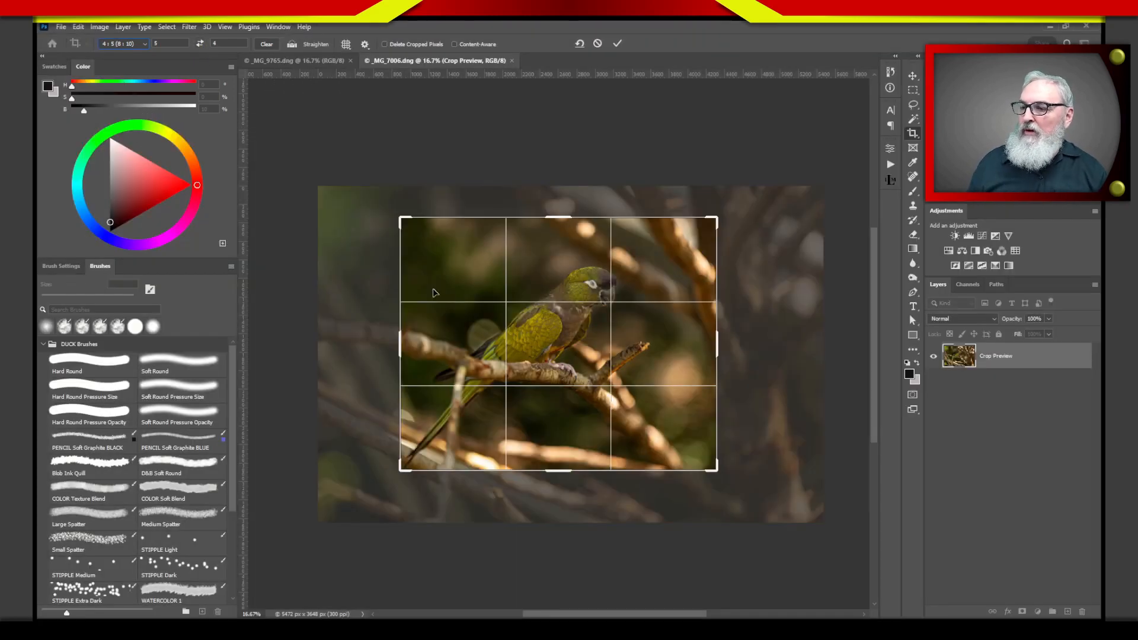
left_click_drag(558, 218, 562, 156)
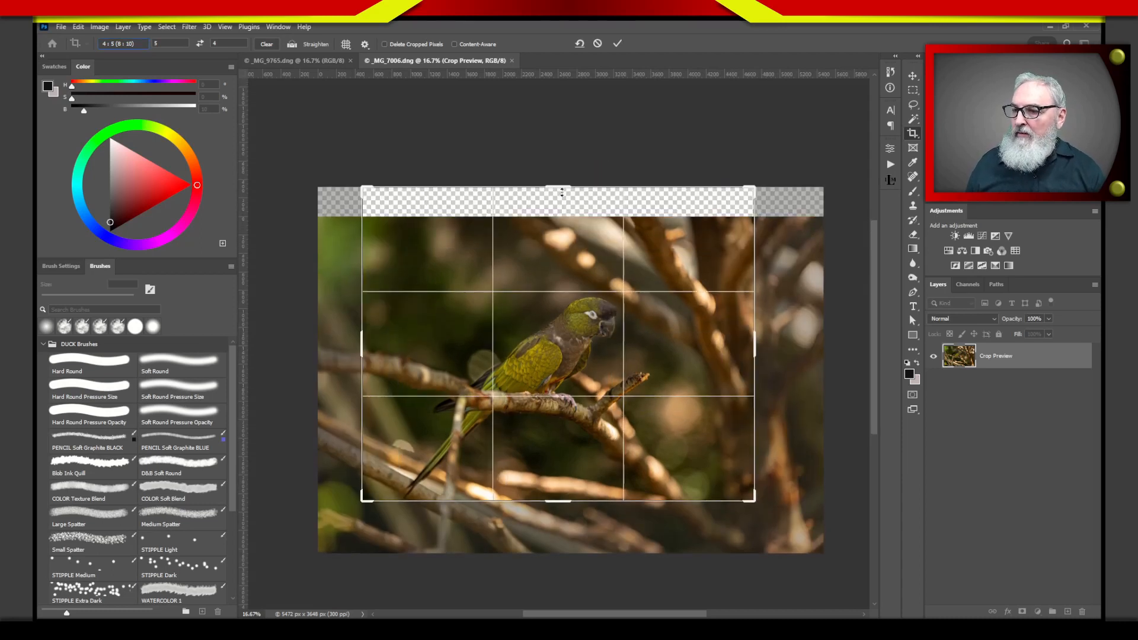
mouse_move(568, 279)
left_mouse_down()
mouse_move(564, 301)
mouse_move(564, 236)
mouse_move(564, 296)
left_mouse_up()
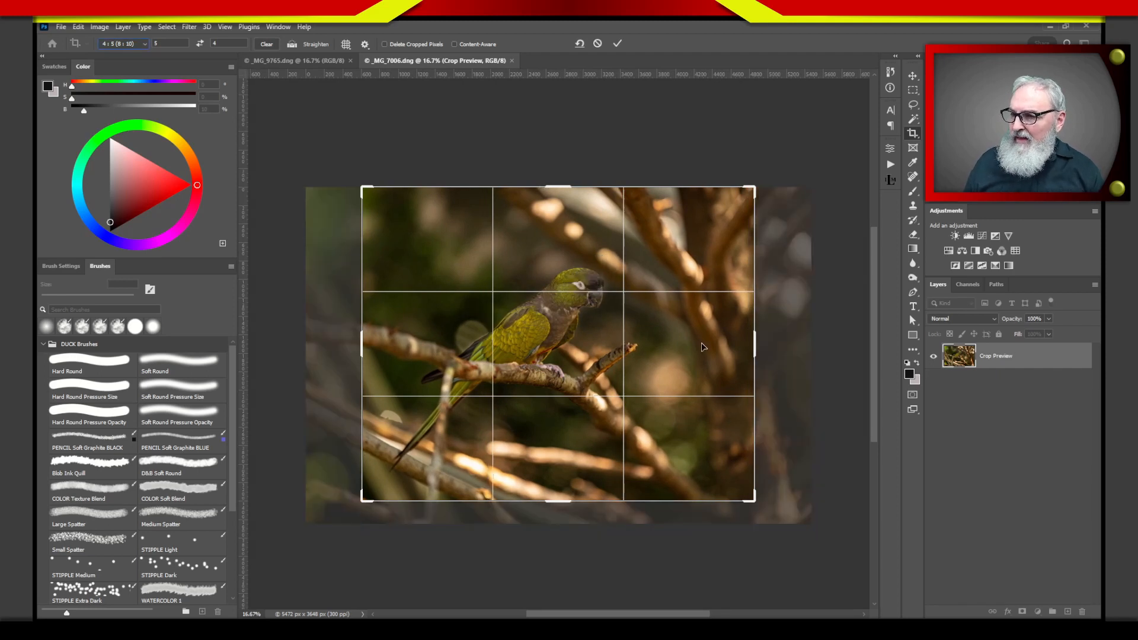
left_click_drag(698, 349, 697, 349)
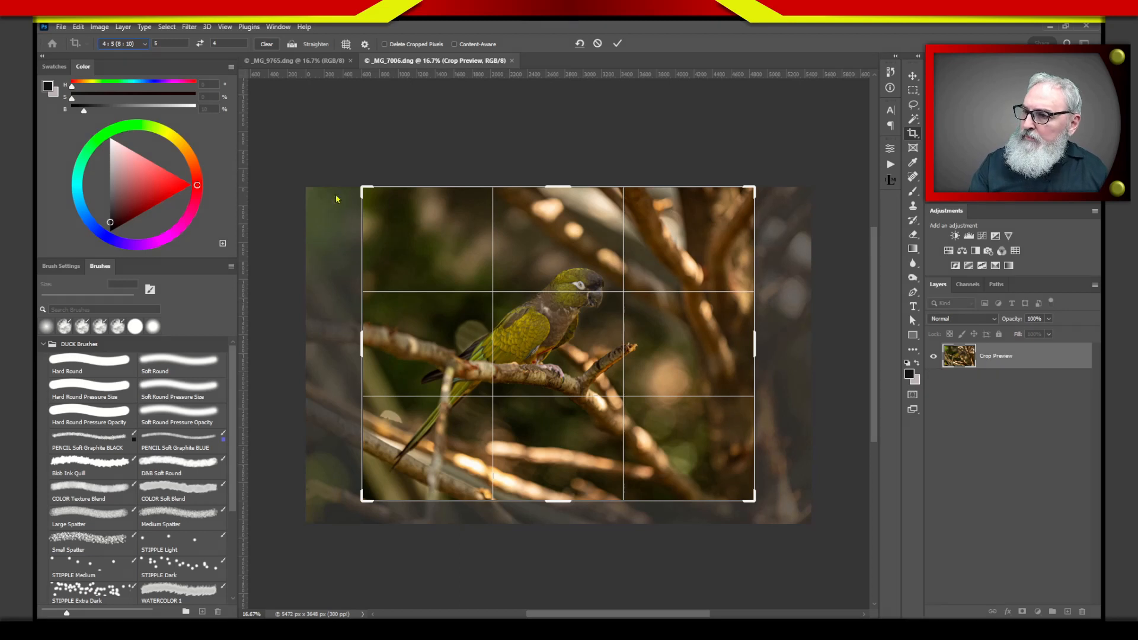
mouse_move(329, 167)
left_mouse_down()
mouse_move(392, 237)
mouse_move(254, 237)
left_mouse_up()
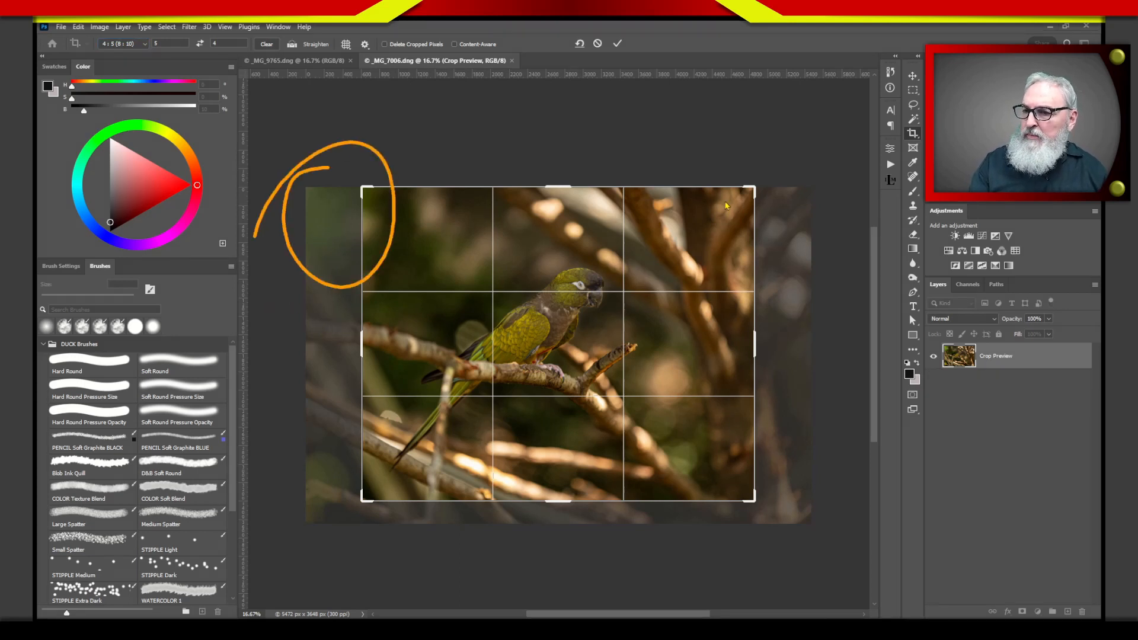
left_click_drag(803, 192, 728, 296)
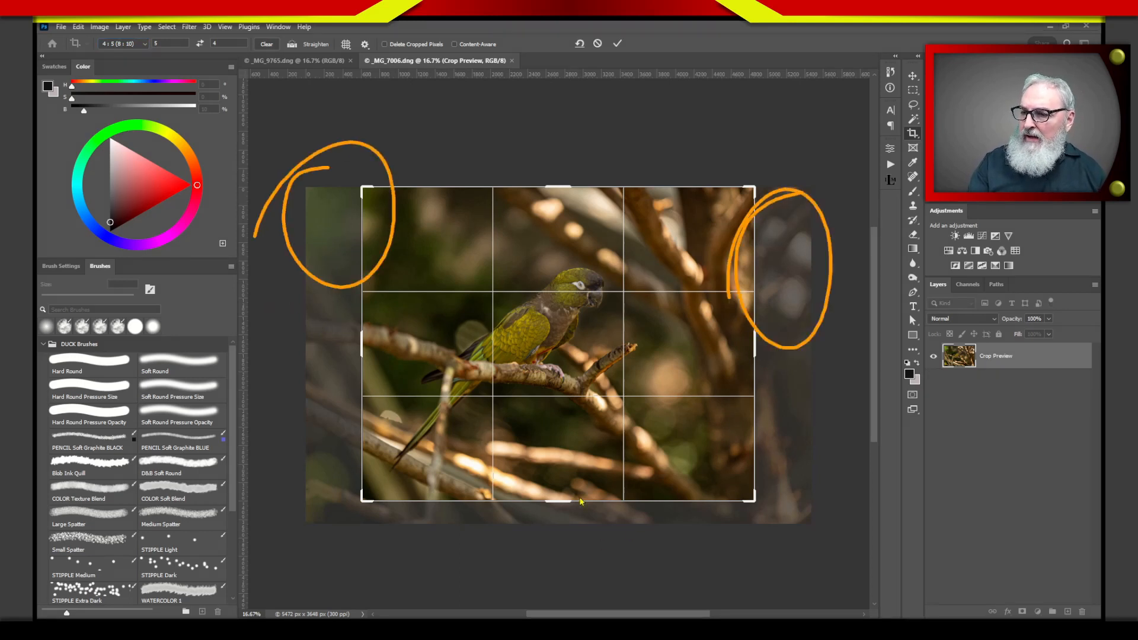
mouse_move(447, 512)
left_mouse_down()
mouse_move(518, 436)
mouse_move(669, 478)
mouse_move(642, 522)
left_mouse_up()
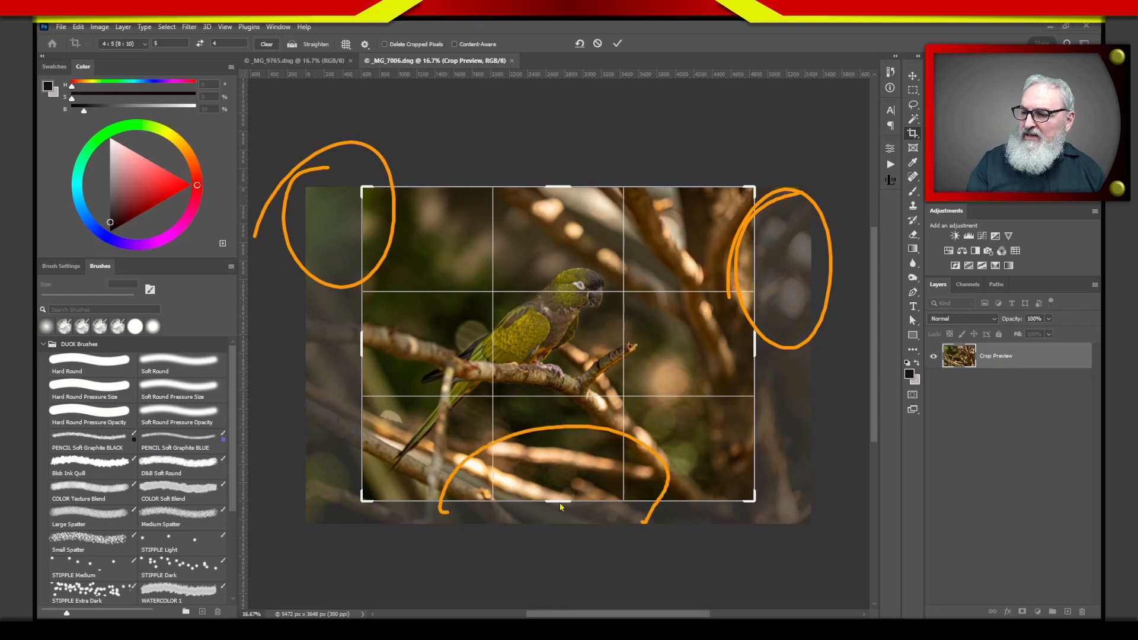
mouse_move(552, 460)
left_mouse_down()
mouse_move(547, 508)
mouse_move(600, 464)
left_mouse_up()
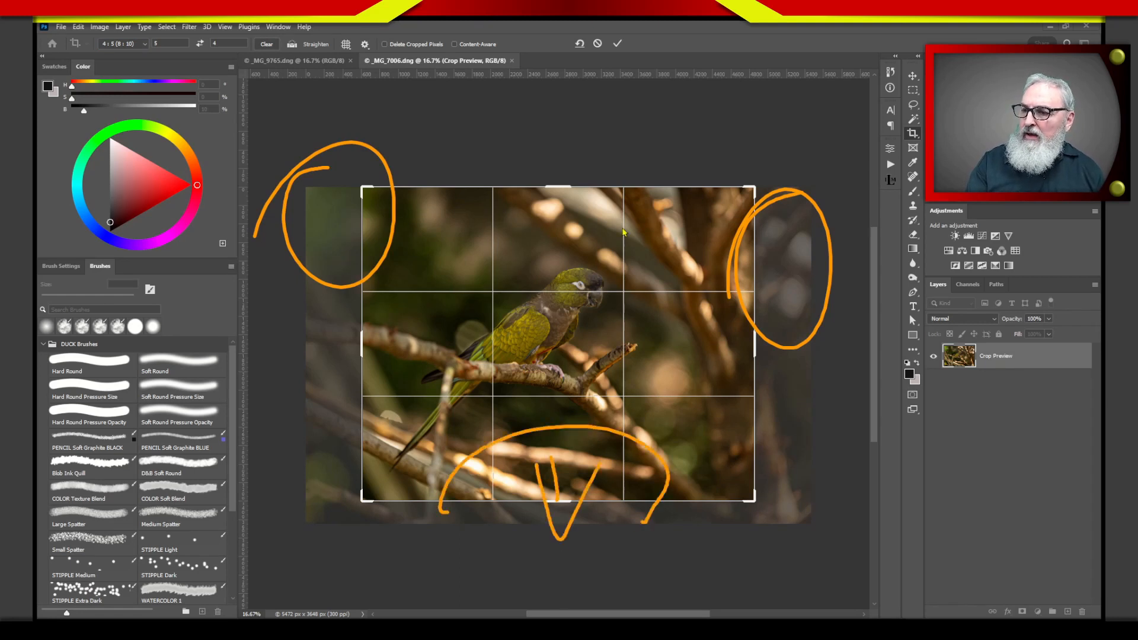
key("Escape")
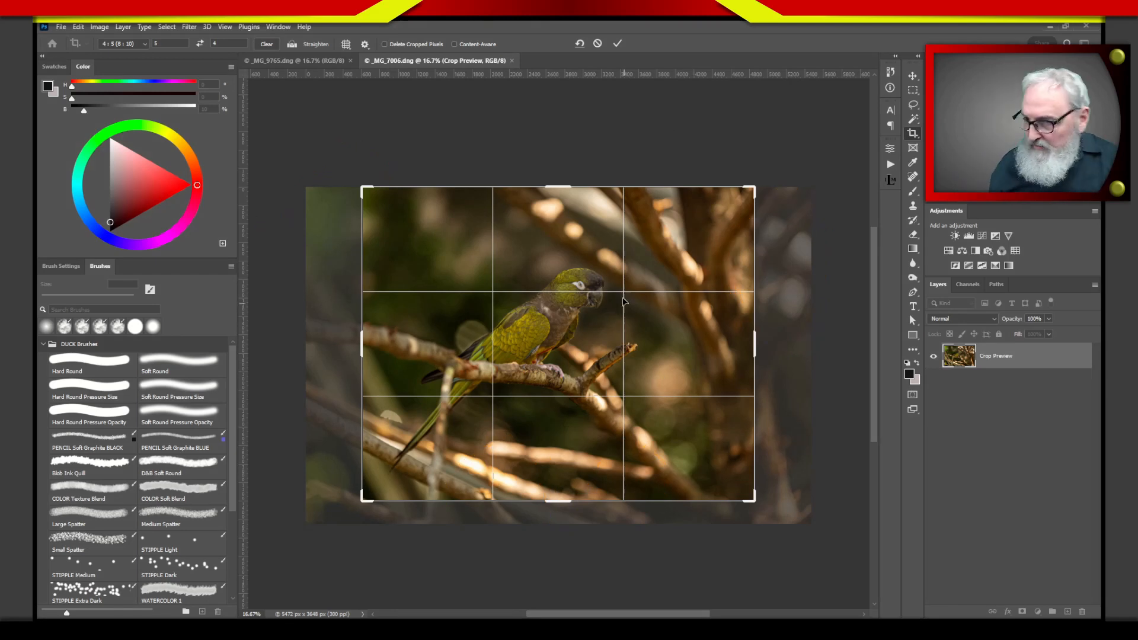
Apply the 5 : 4 landscape crop to the parrot photo.
left_click(617, 43)
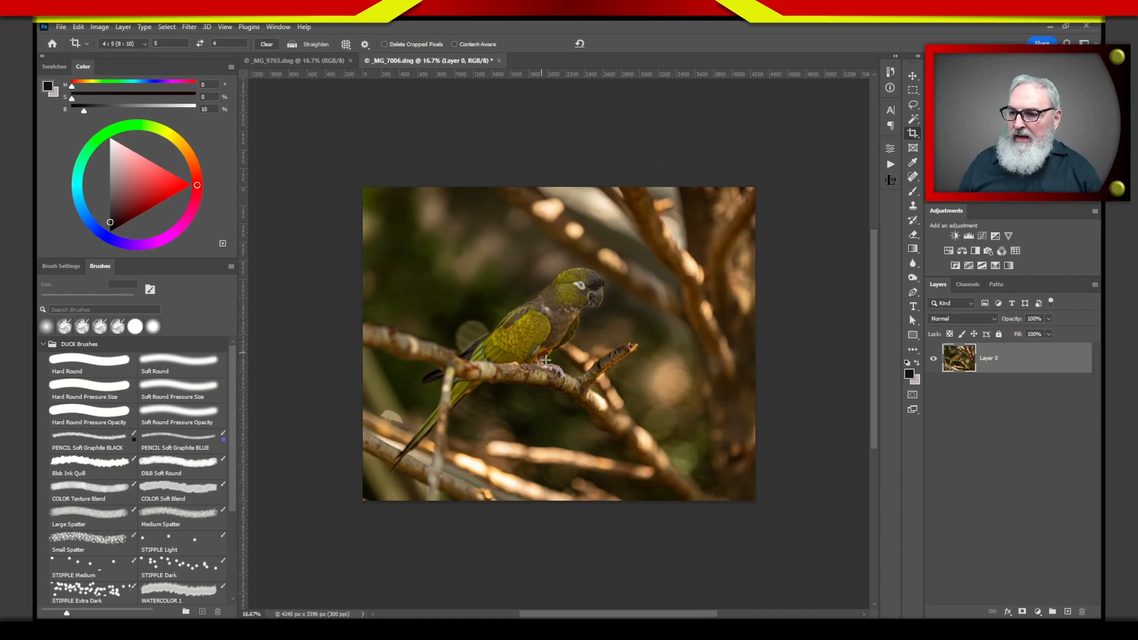
scroll(578, 395, "up", 2)
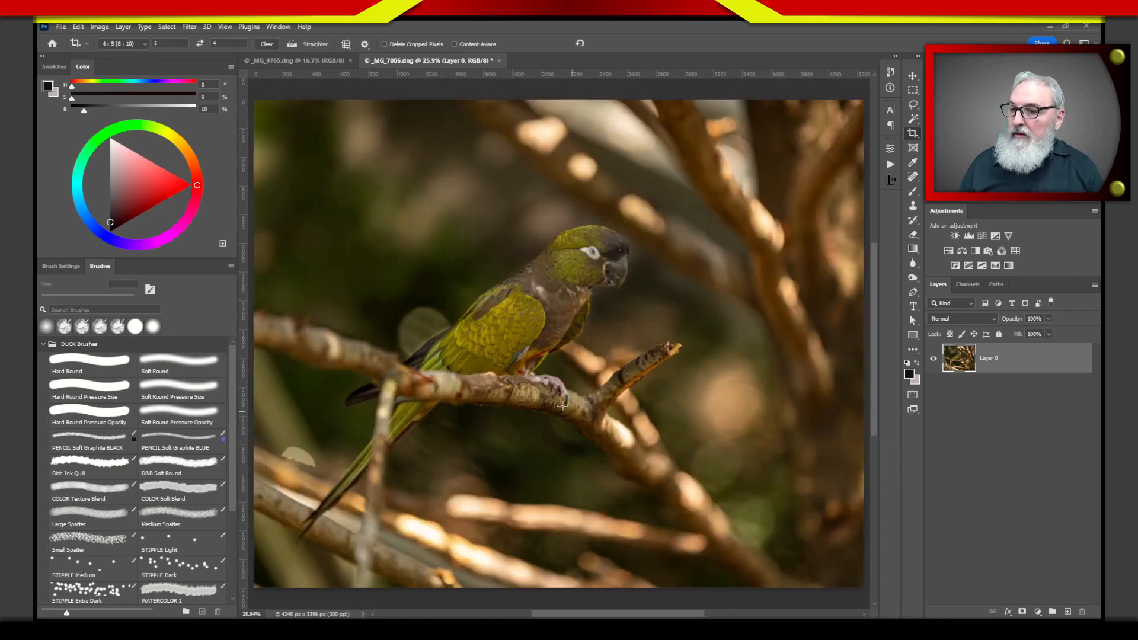
key("ctrl+minus")
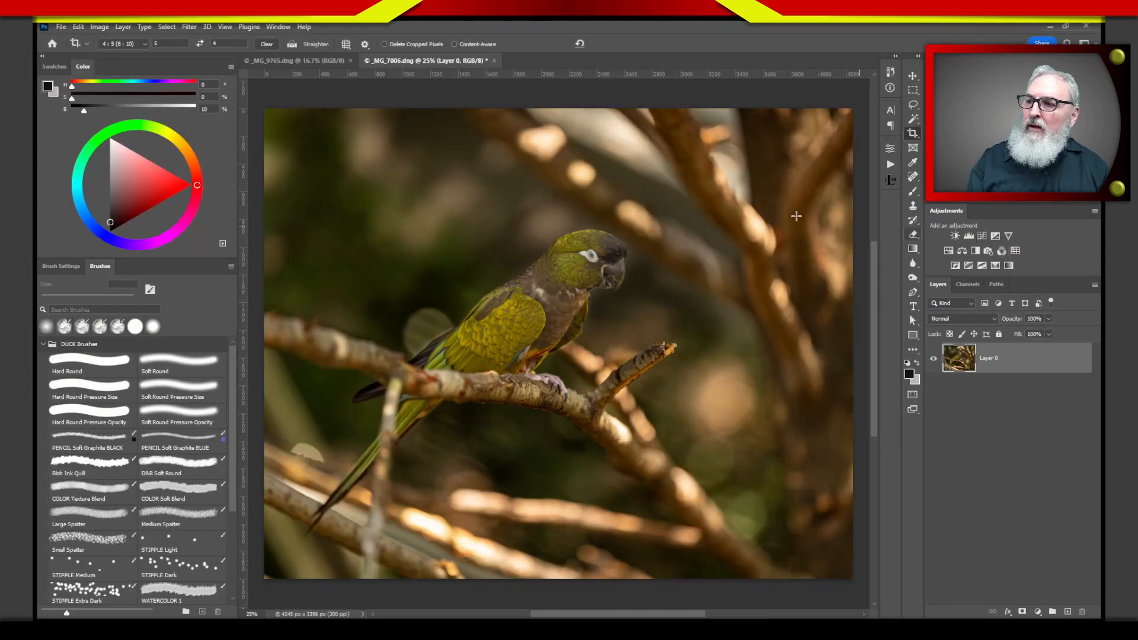
Examine the list of available panels and the adjustment layer types that can be added to the parrot photo.
left_click(278, 27)
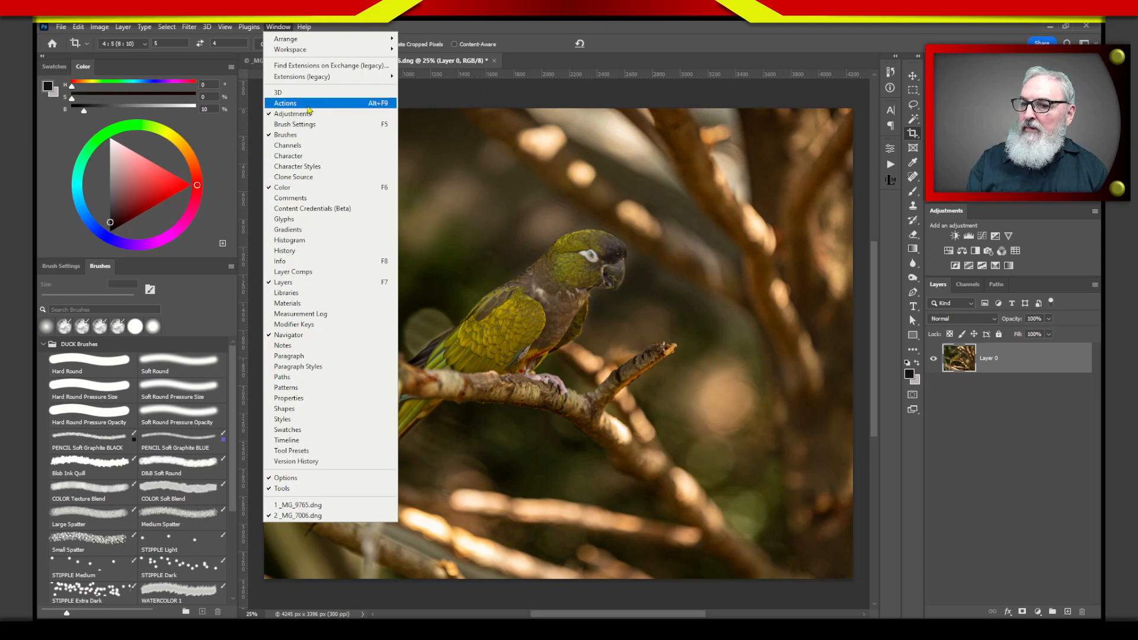
left_click(1061, 237)
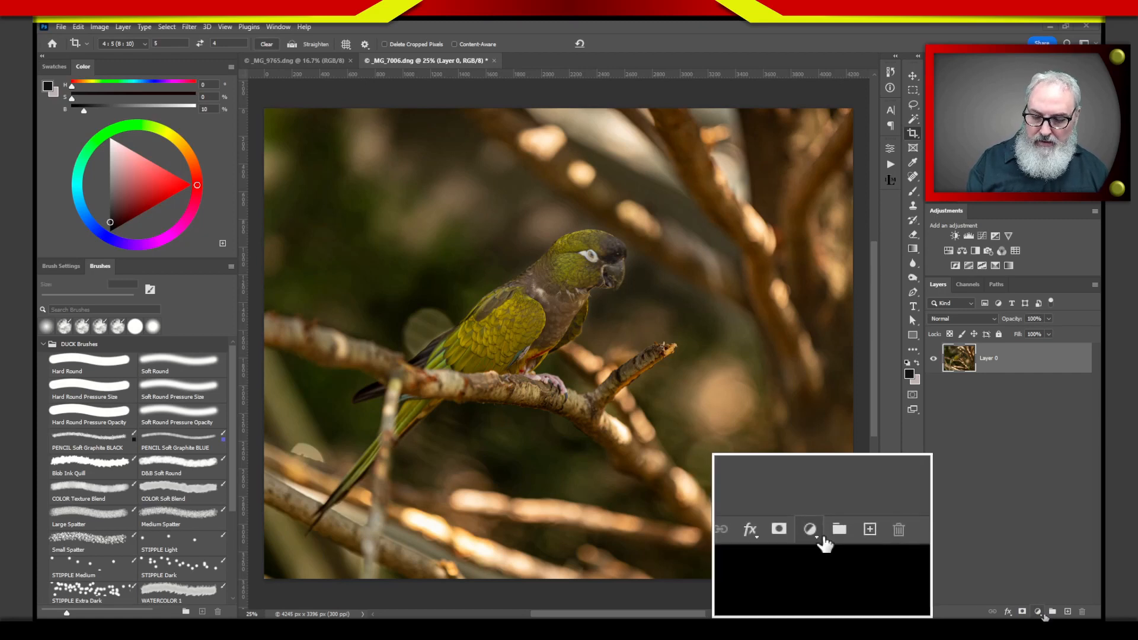
left_click(1038, 611)
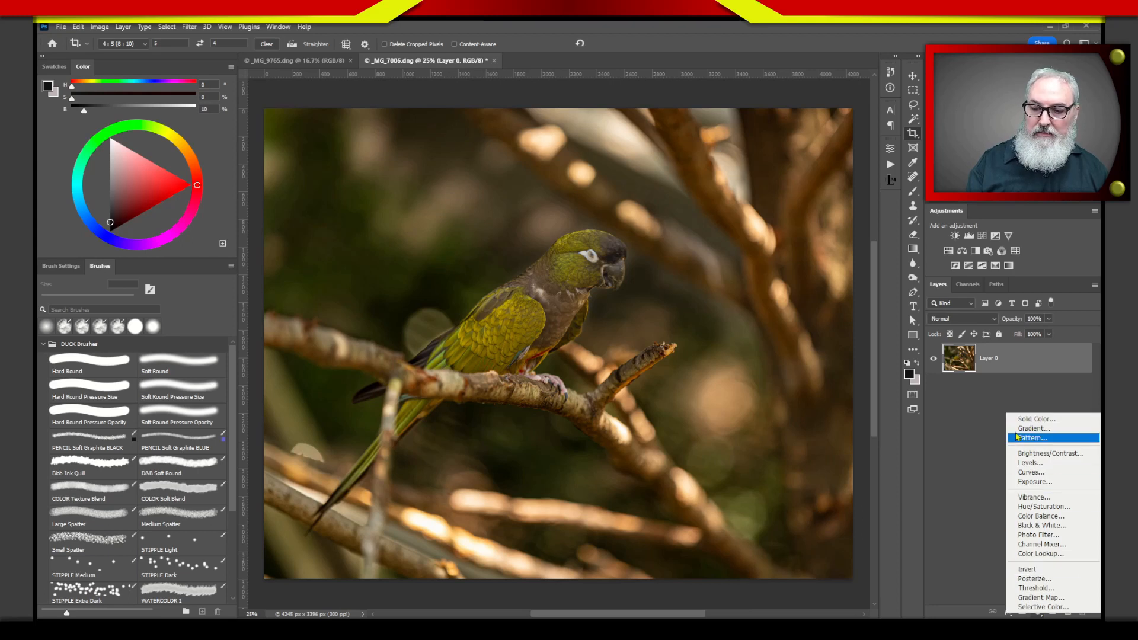
left_click(979, 479)
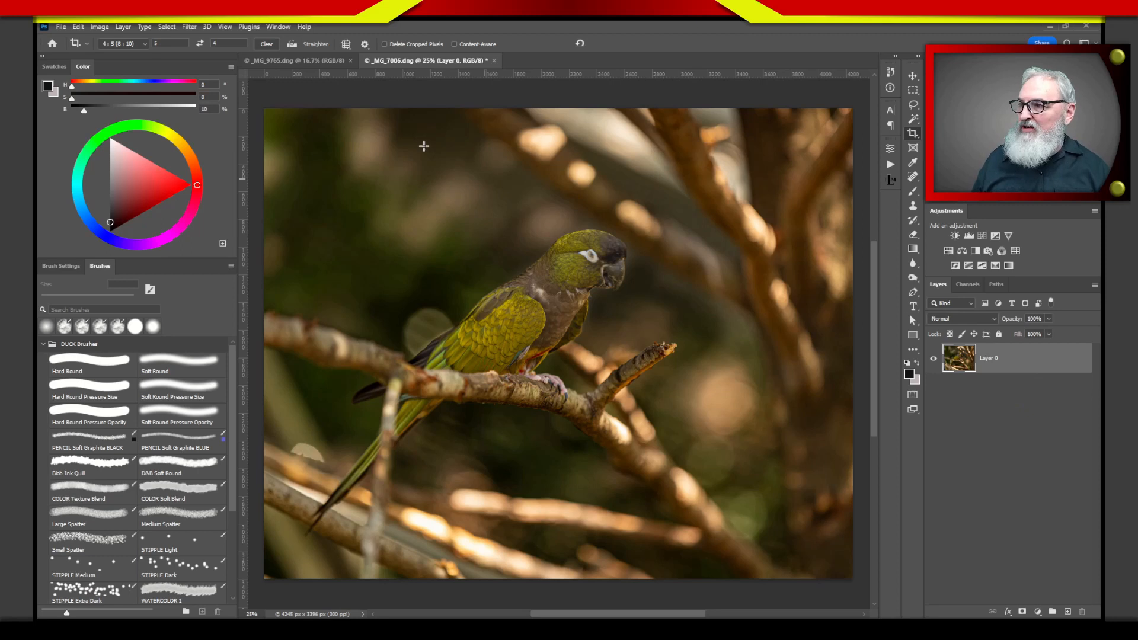
left_click(124, 27)
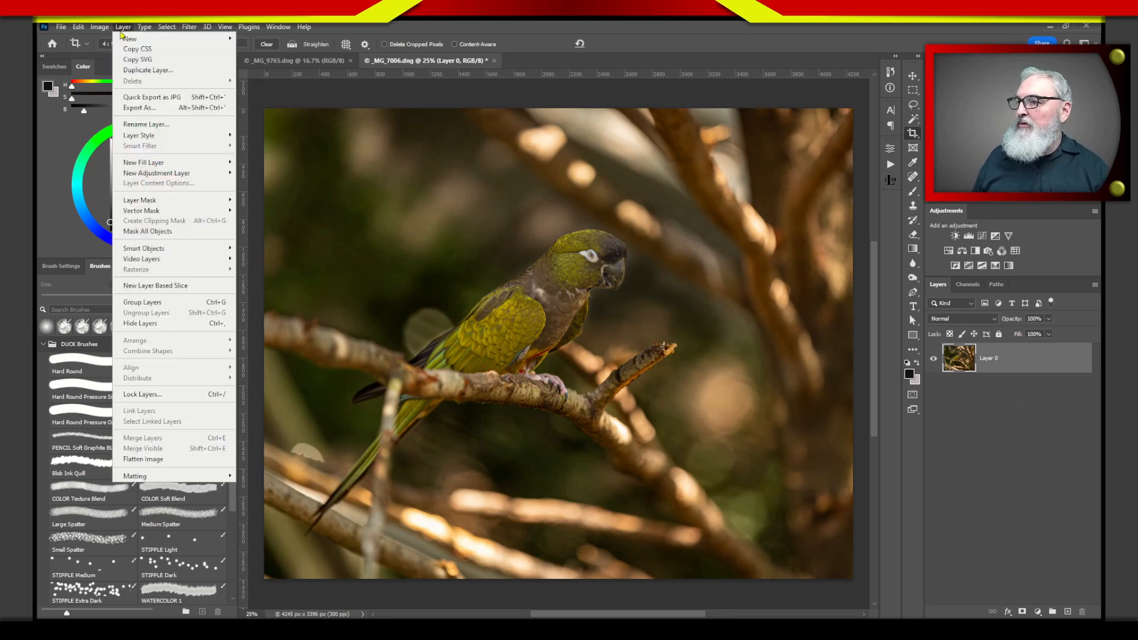
mouse_move(128, 41)
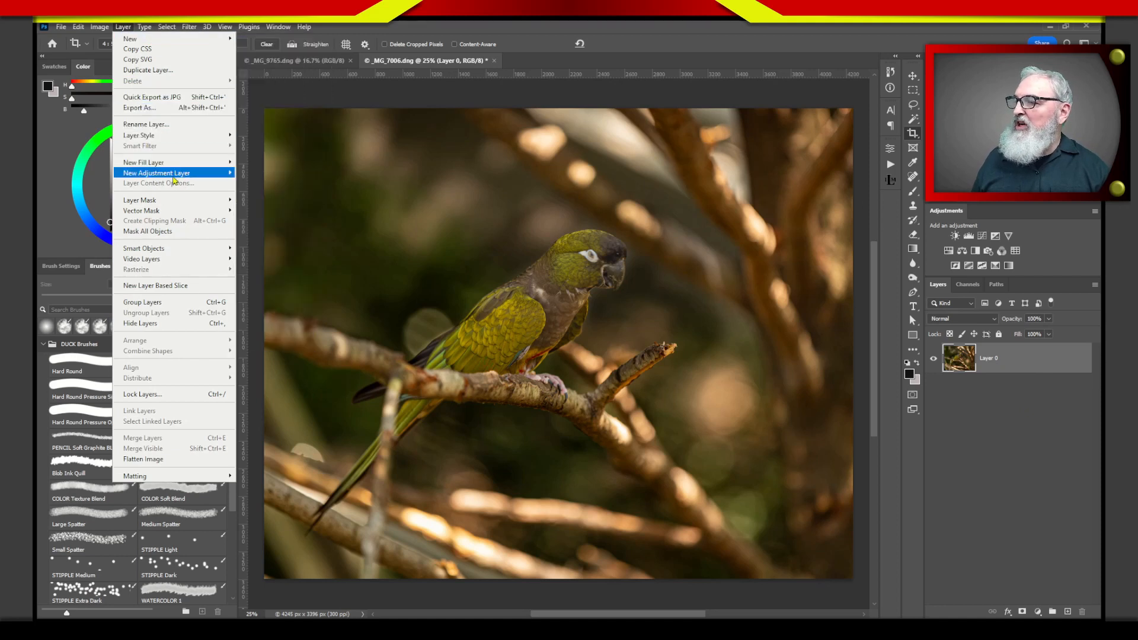
mouse_move(209, 180)
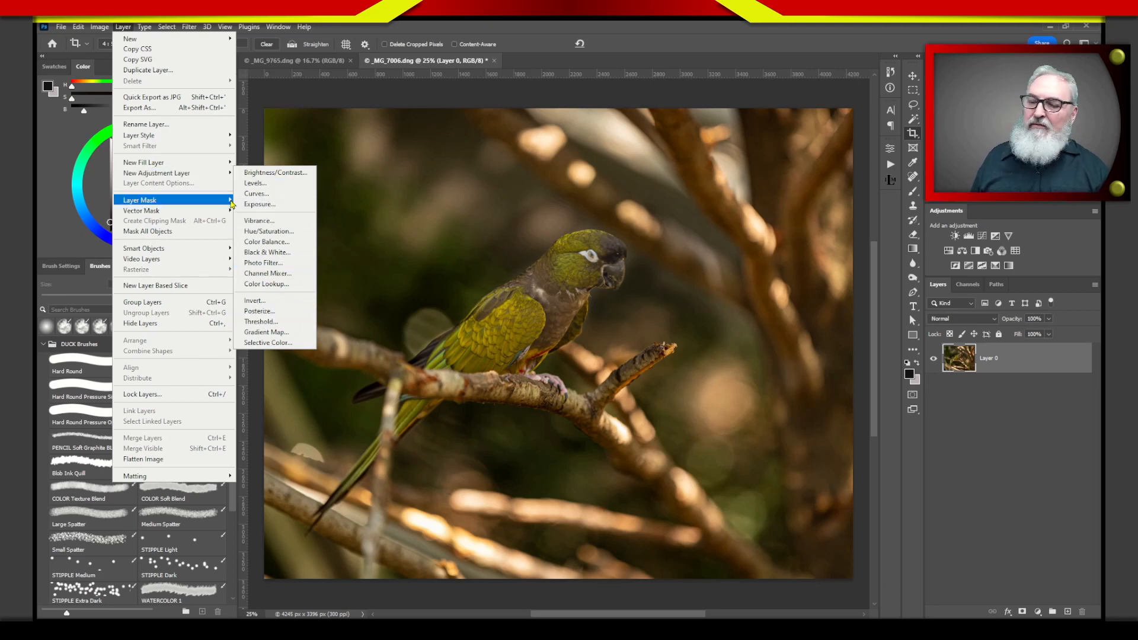
left_click(963, 442)
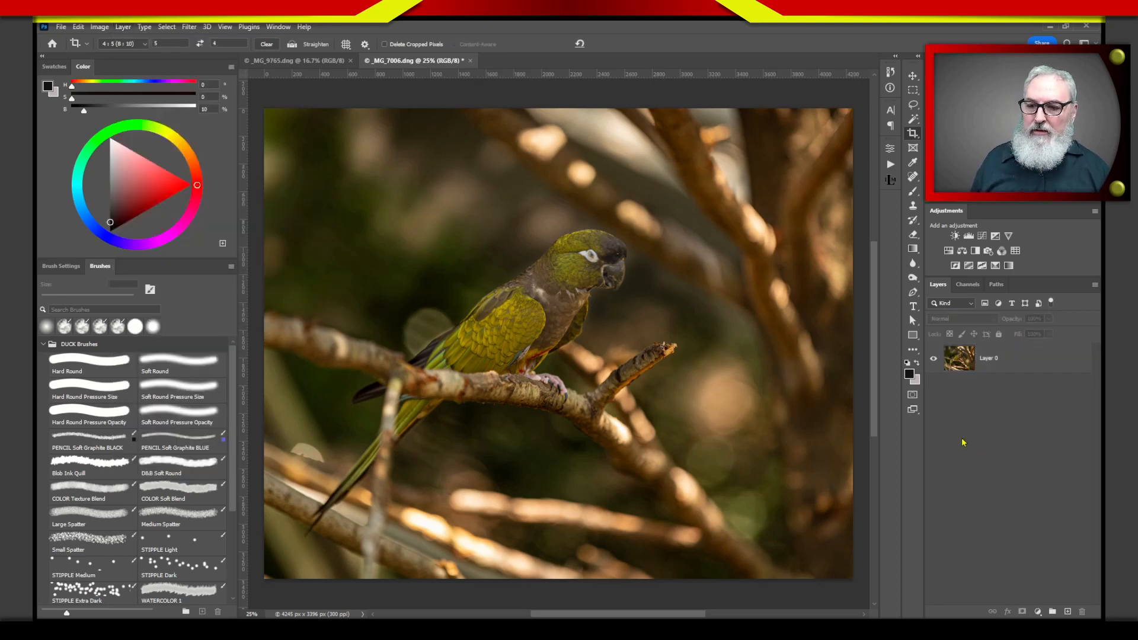
Add a Curves adjustment layer above the parrot photo.
left_click(982, 236)
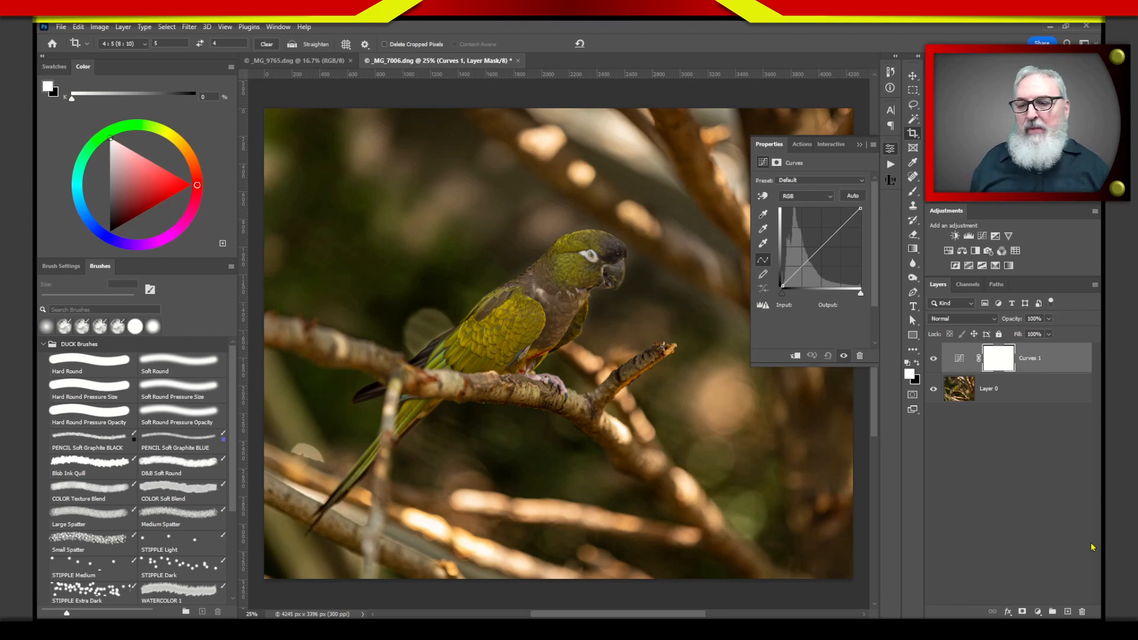
Try darkening the photo by pulling the curve's midpoint down to an output of 96, and remove that point again.
left_click_drag(821, 248, 841, 299)
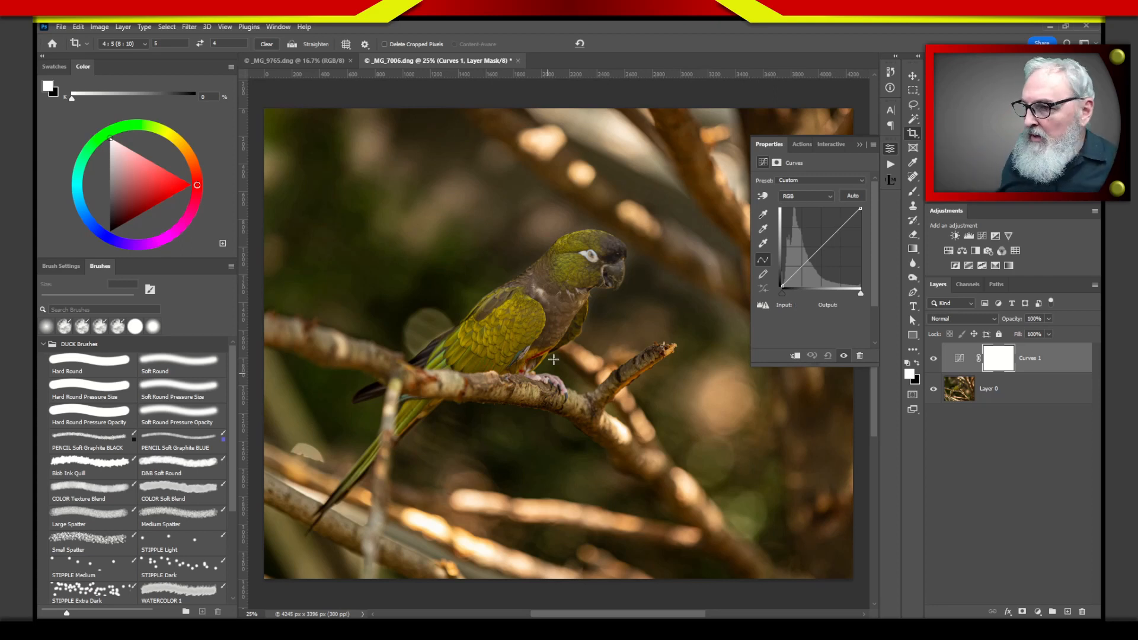
mouse_move(825, 243)
left_mouse_down()
mouse_move(823, 273)
mouse_move(821, 255)
left_mouse_up()
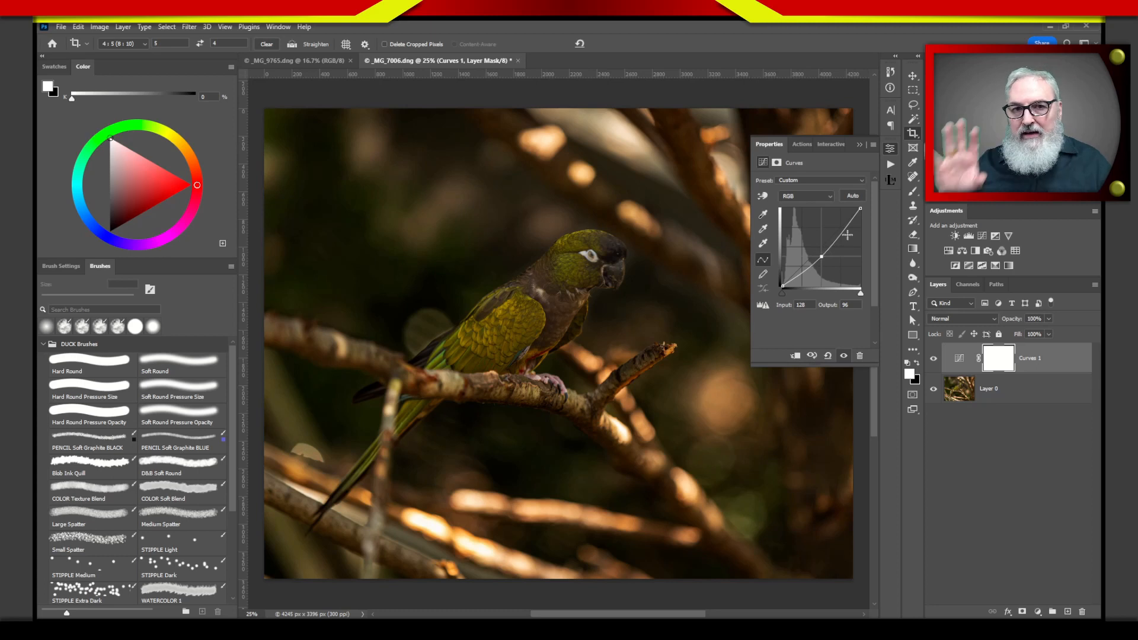
mouse_move(820, 256)
left_mouse_down()
mouse_move(813, 246)
mouse_move(822, 254)
left_mouse_up()
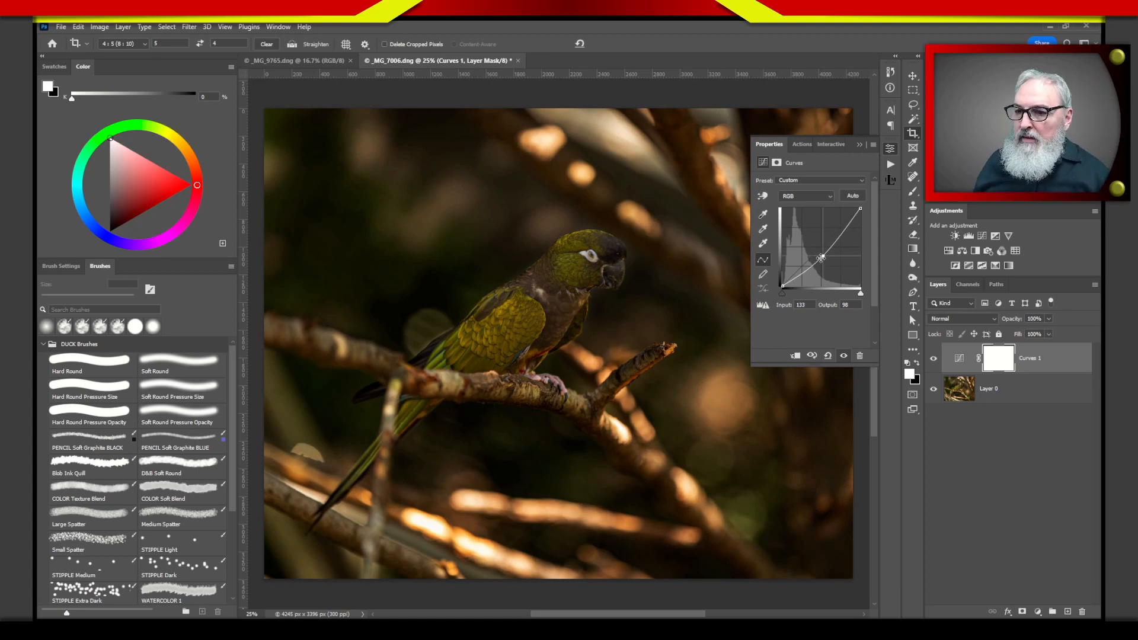
left_click_drag(822, 256, 625, 198)
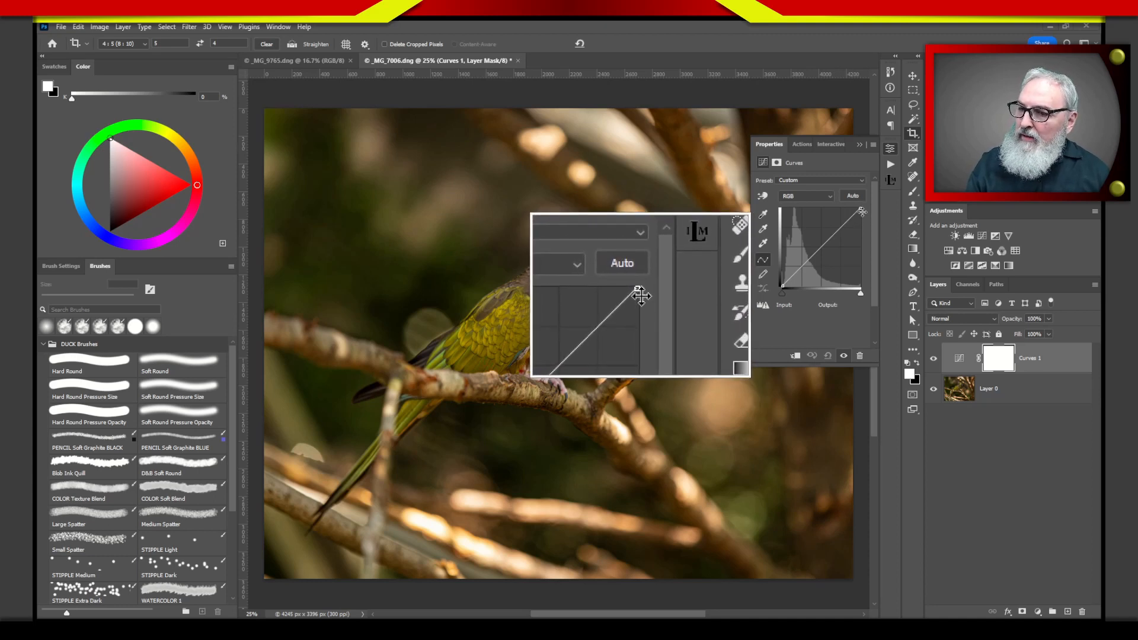
Darken the photo, mainly its highlights, by lowering the curve's white endpoint to an output of 169.
left_click_drag(860, 211, 877, 231)
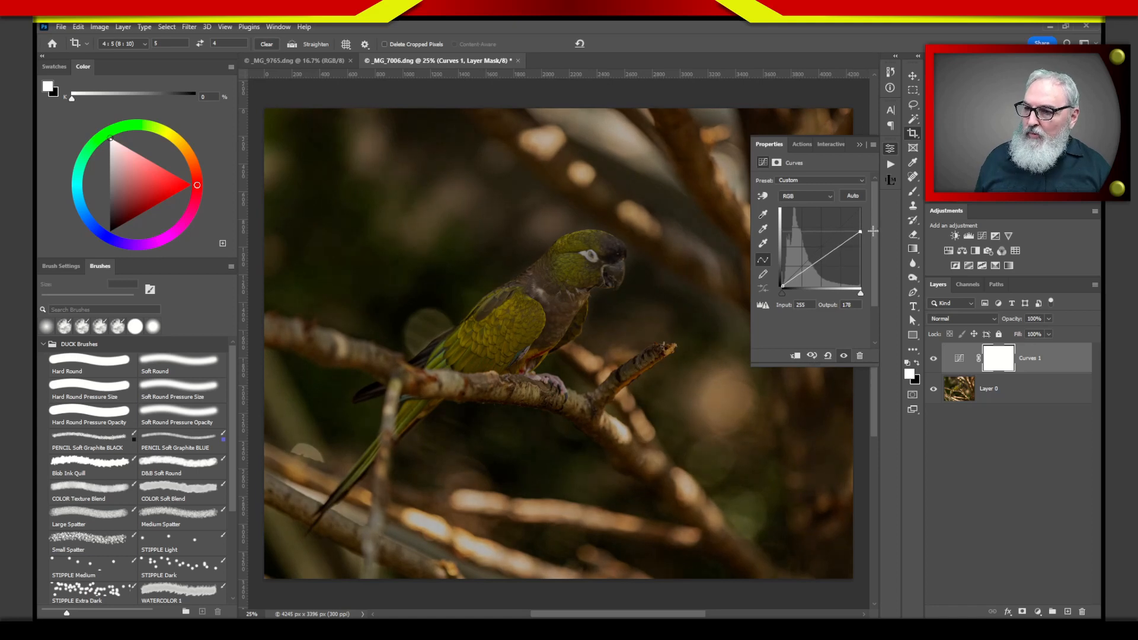
left_click_drag(872, 231, 873, 232)
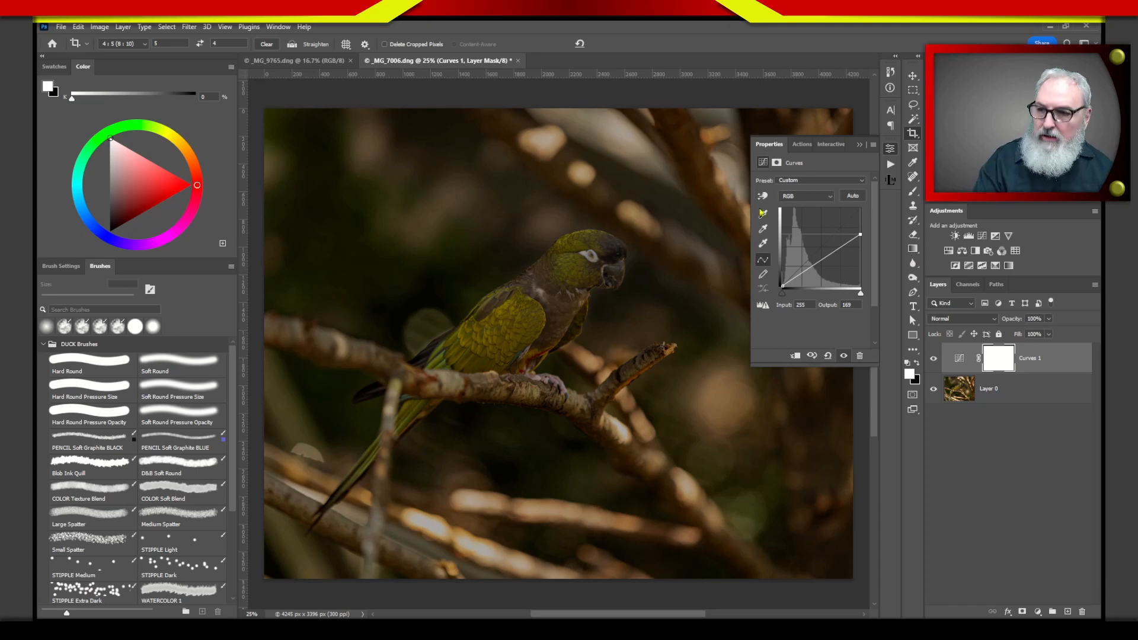
mouse_move(871, 217)
left_mouse_down()
mouse_move(830, 270)
mouse_move(870, 204)
left_mouse_up()
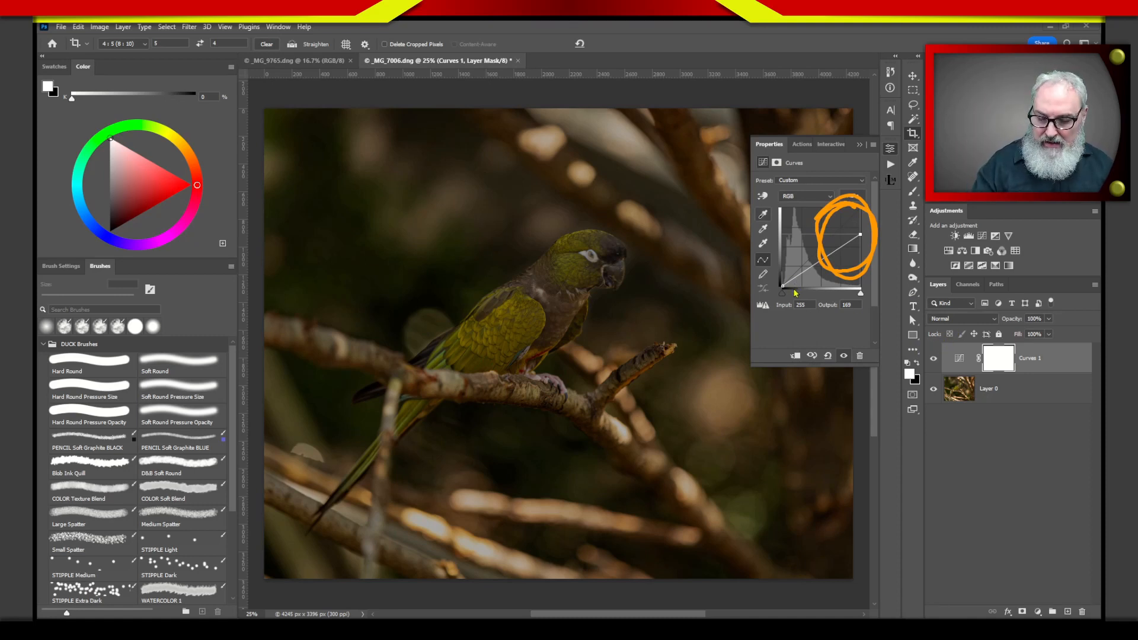
mouse_move(800, 274)
left_mouse_down()
mouse_move(778, 280)
mouse_move(804, 295)
mouse_move(817, 263)
mouse_move(789, 258)
mouse_move(791, 289)
mouse_move(817, 286)
left_mouse_up()
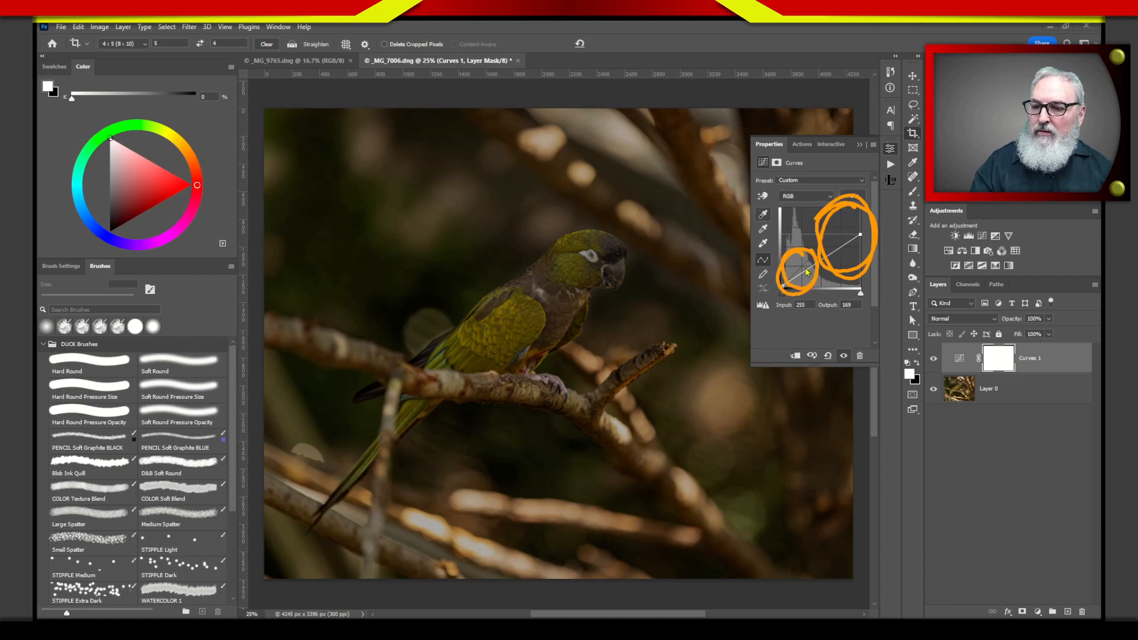
key("Escape")
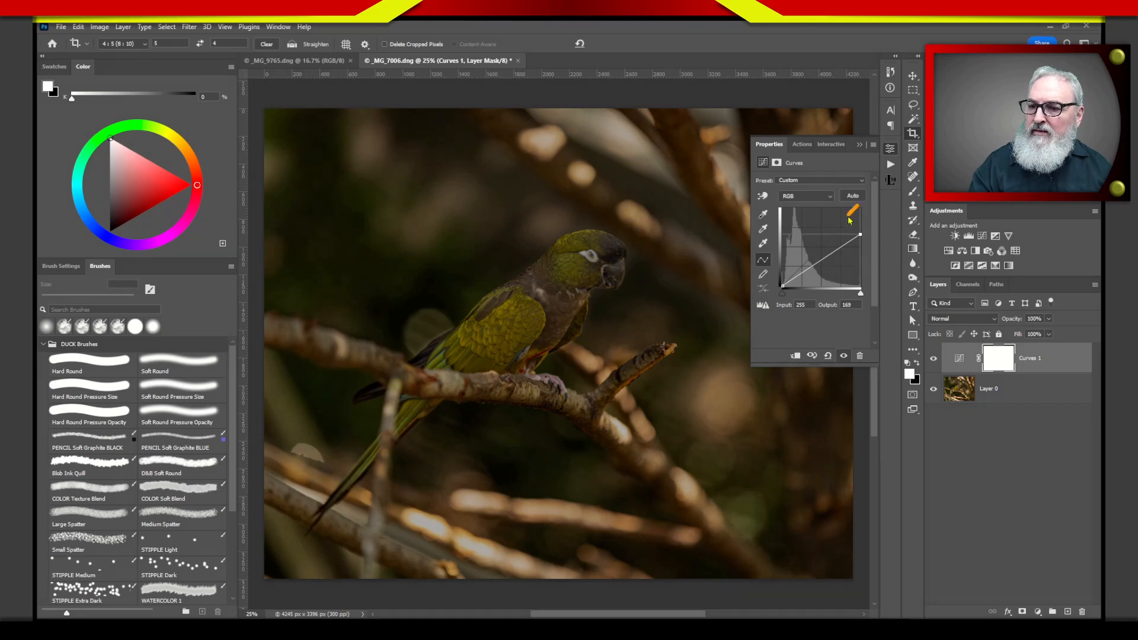
left_click_drag(856, 207, 780, 294)
mouse_move(852, 237)
left_mouse_down()
mouse_move(861, 234)
mouse_move(782, 294)
mouse_move(799, 270)
left_mouse_up()
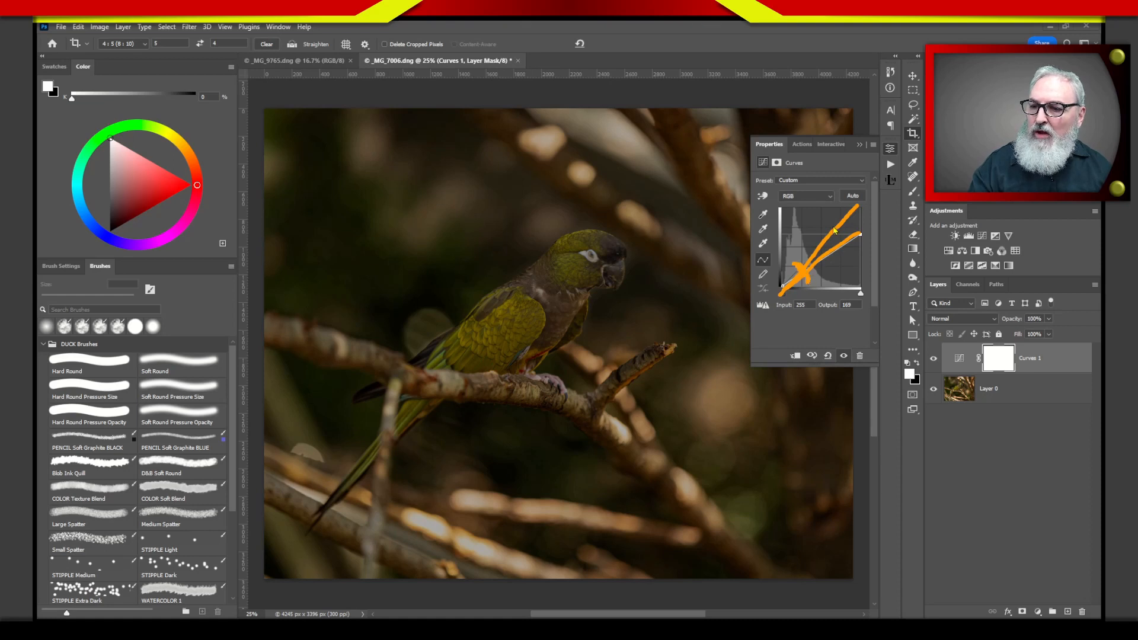
mouse_move(833, 231)
left_mouse_down()
mouse_move(845, 243)
mouse_move(836, 237)
left_mouse_up()
key("Escape")
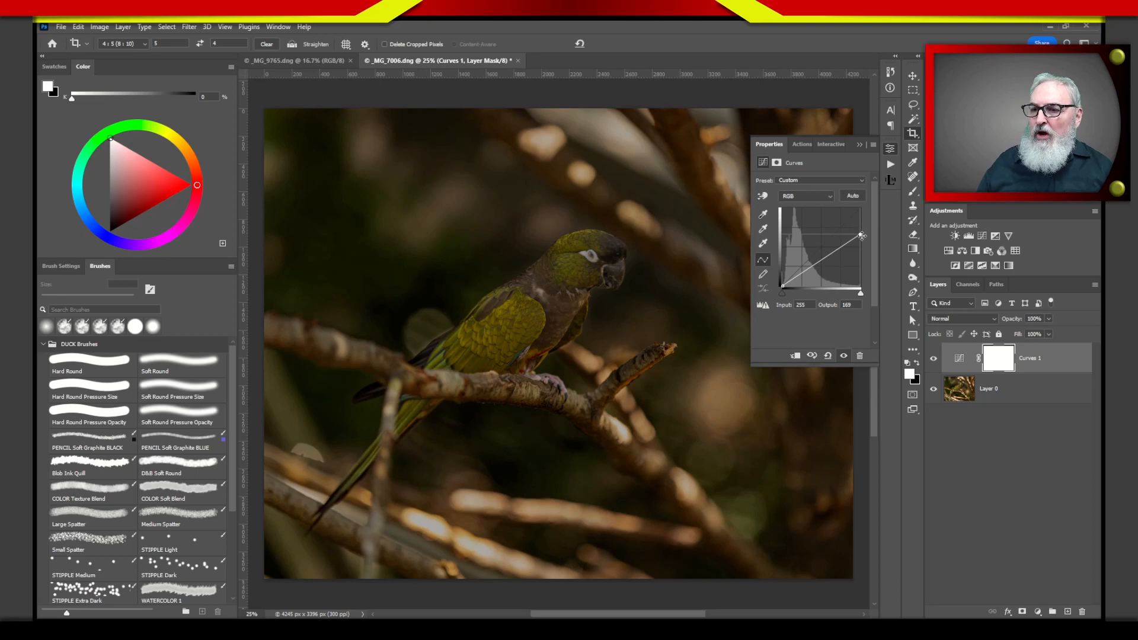
Fine-tune the white endpoint of the RGB curve to an output of 178.
left_click_drag(860, 237, 860, 231)
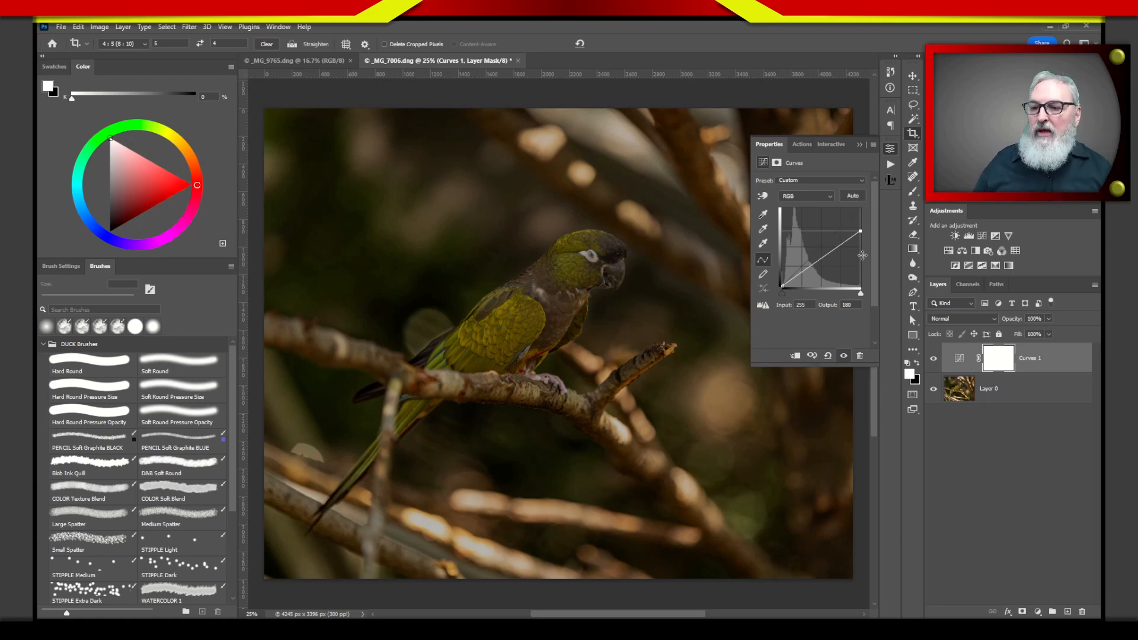
left_click_drag(861, 232, 862, 232)
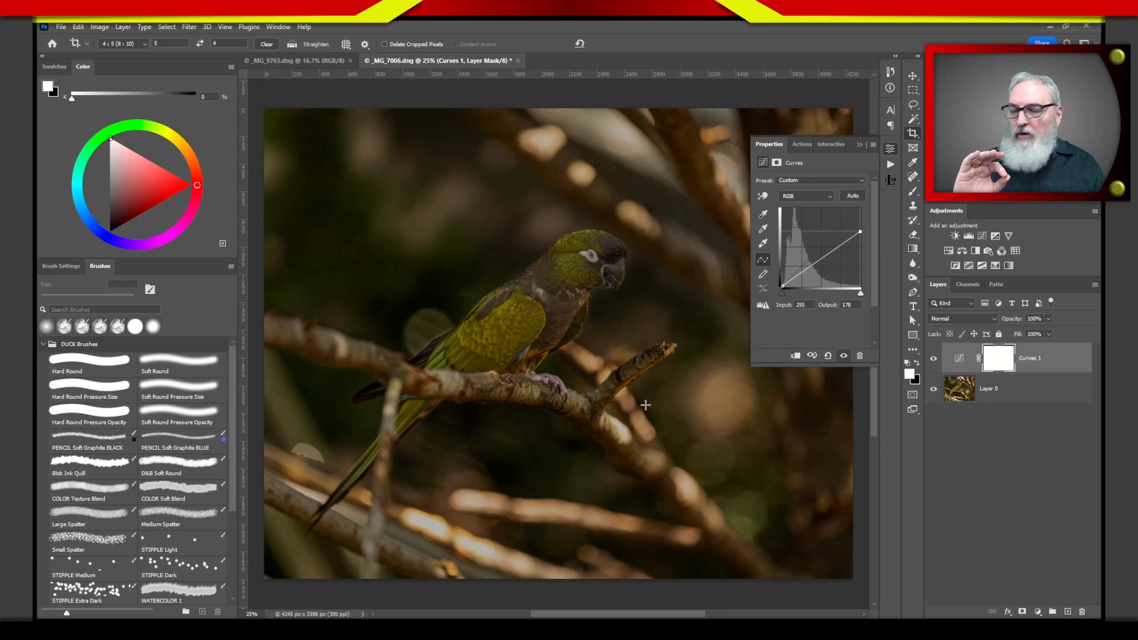
Choose the Soft Round brush with black as the foreground color and target the Curves 1 layer's mask.
left_click(157, 366)
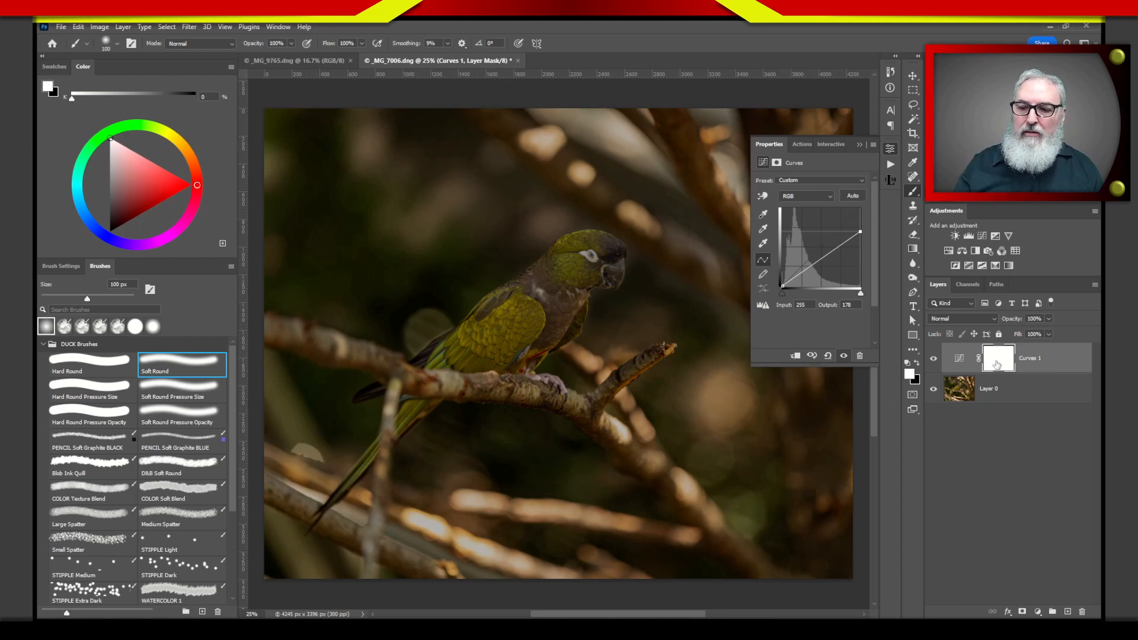
left_click(918, 363)
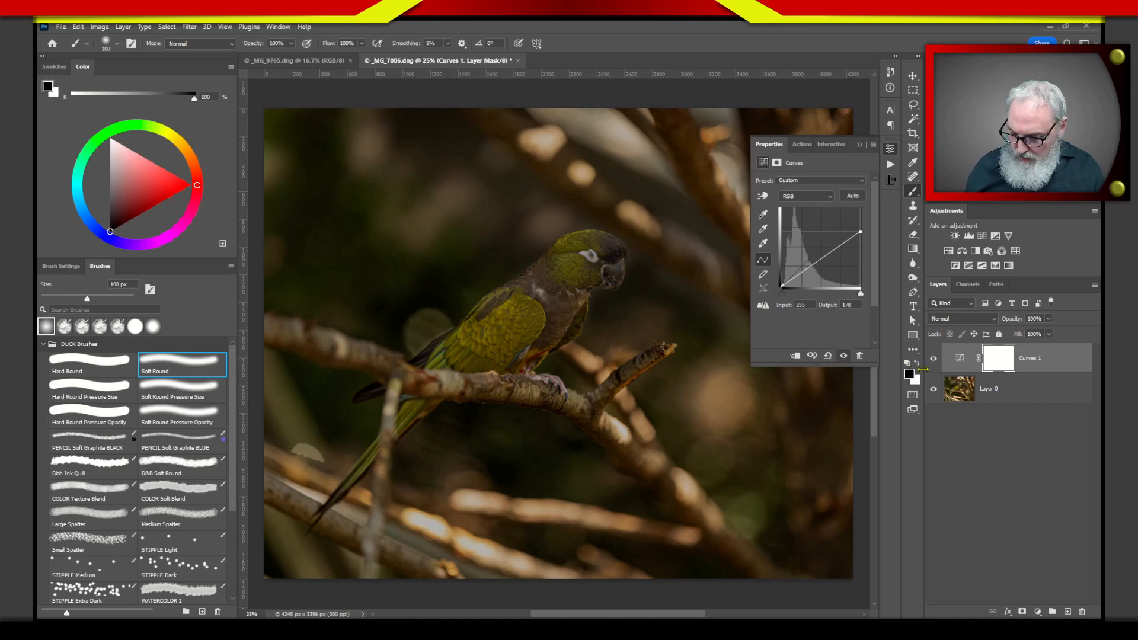
key("x")
key("x")
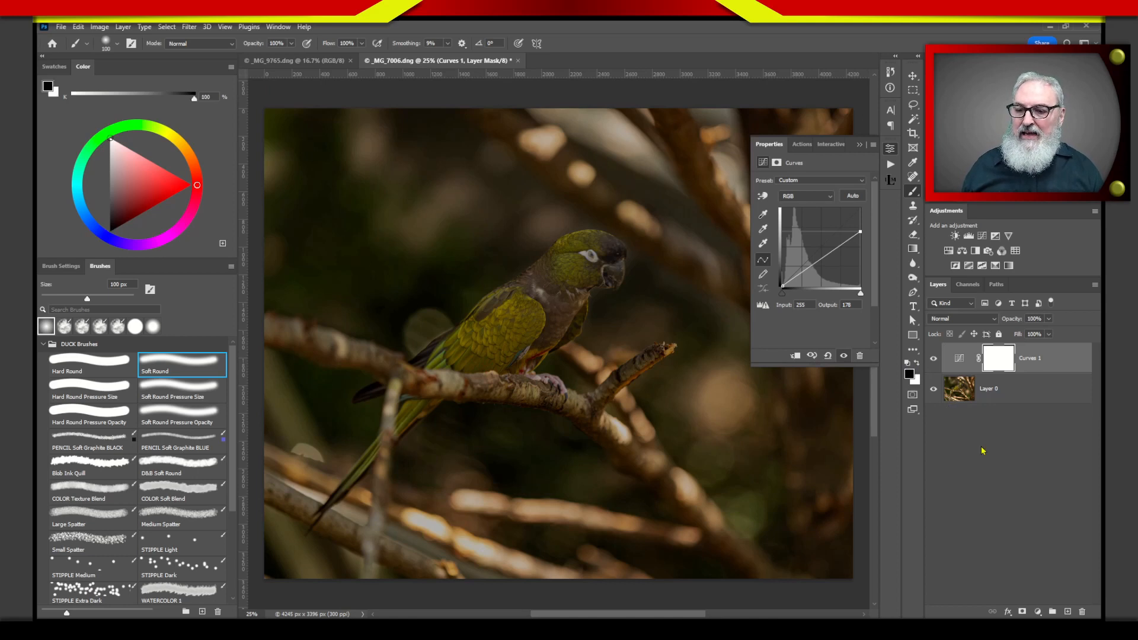
key("x")
key("x")
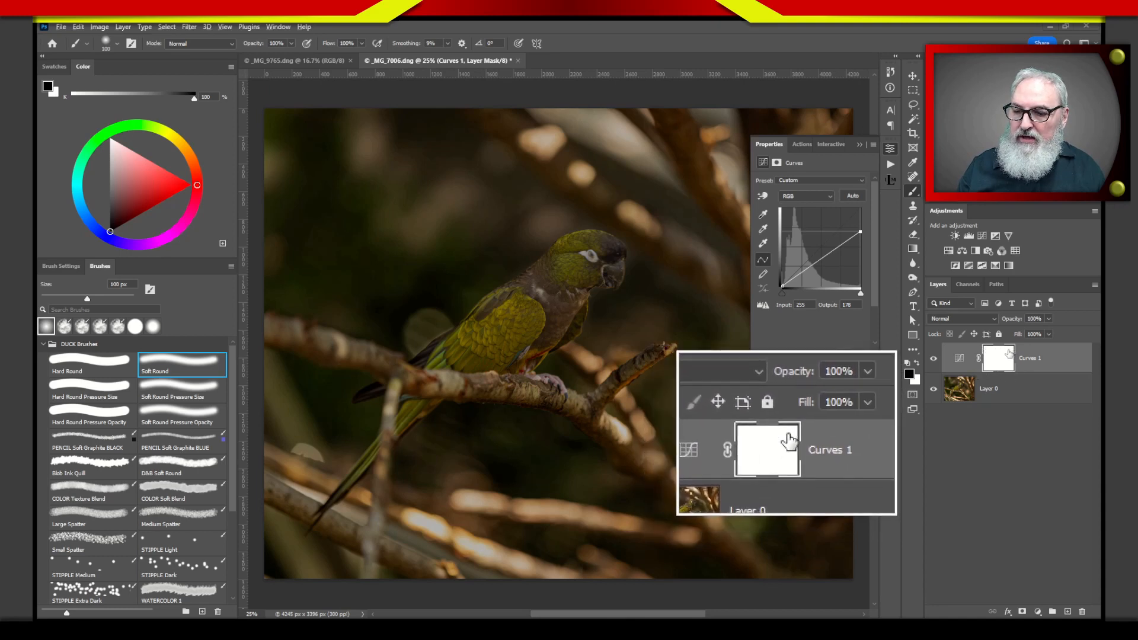
left_click(959, 358)
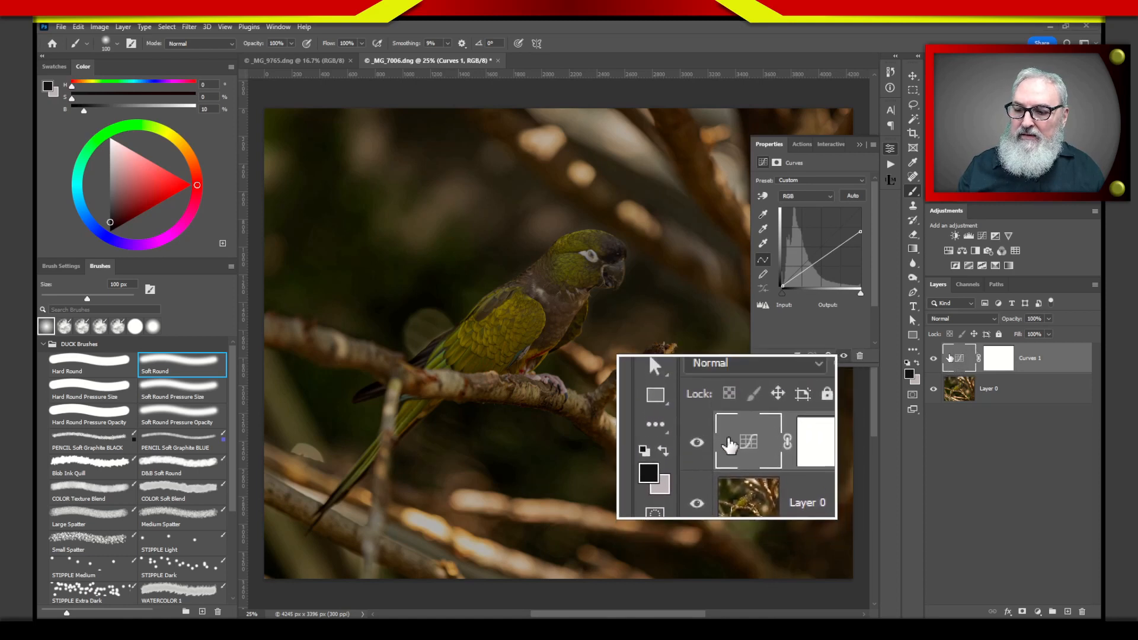
left_click(1008, 360)
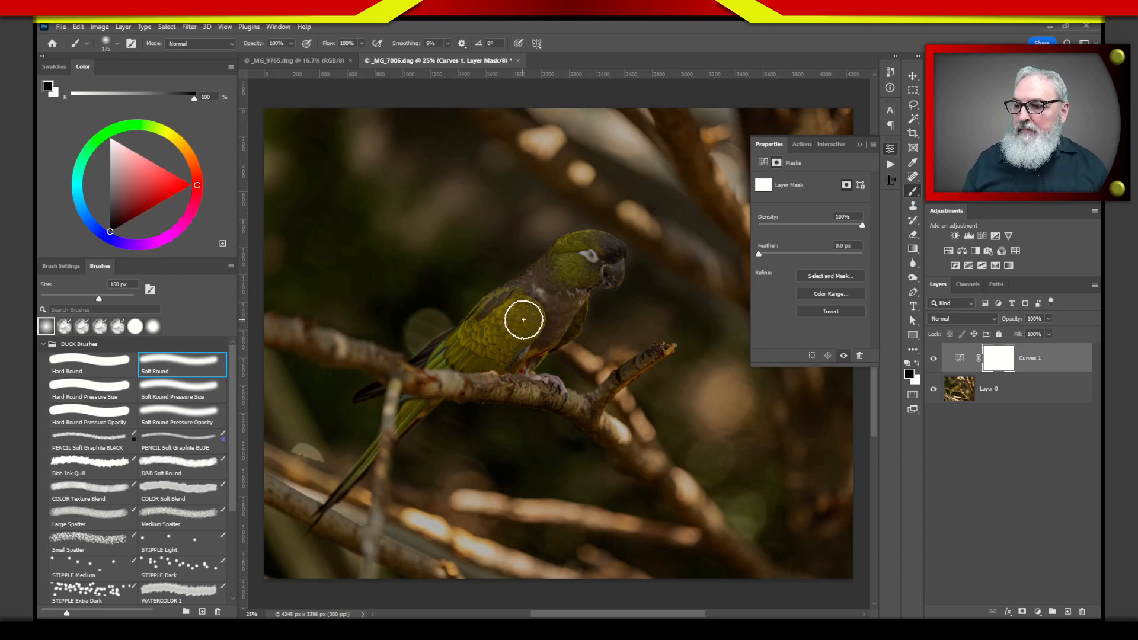
Paint black on the Curves 1 mask over the parrot's body and tail with a soft brush enlarged to 200 px.
key("bracketright")
key("bracketright")
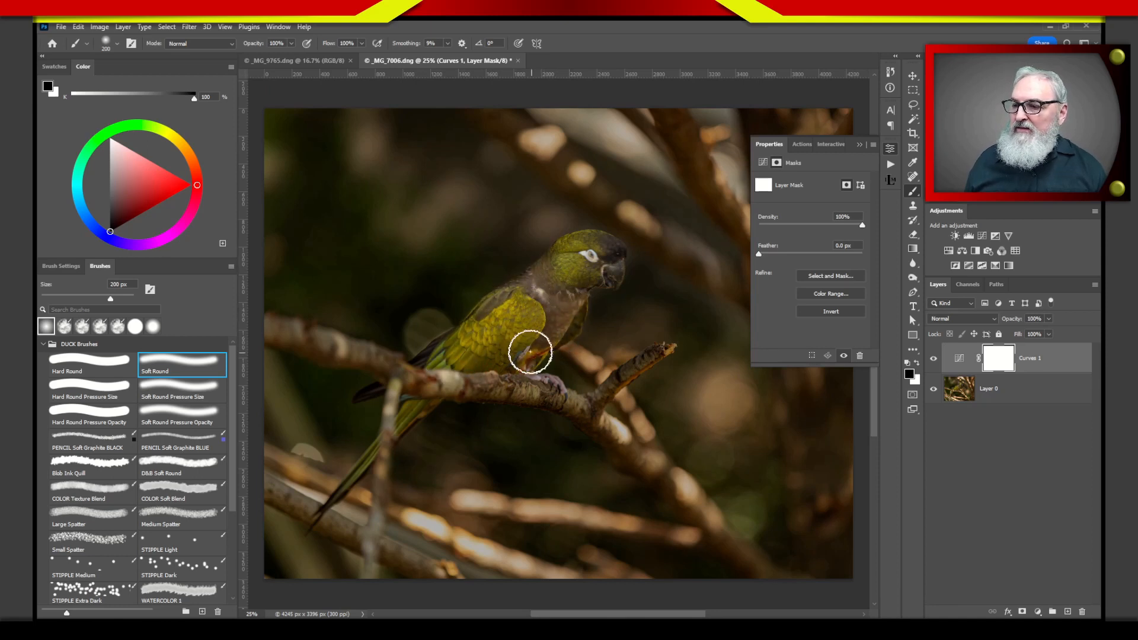
mouse_move(529, 352)
left_mouse_down()
mouse_move(582, 268)
mouse_move(598, 280)
mouse_move(597, 255)
mouse_move(604, 268)
mouse_move(589, 253)
mouse_move(599, 280)
mouse_move(532, 294)
left_mouse_up()
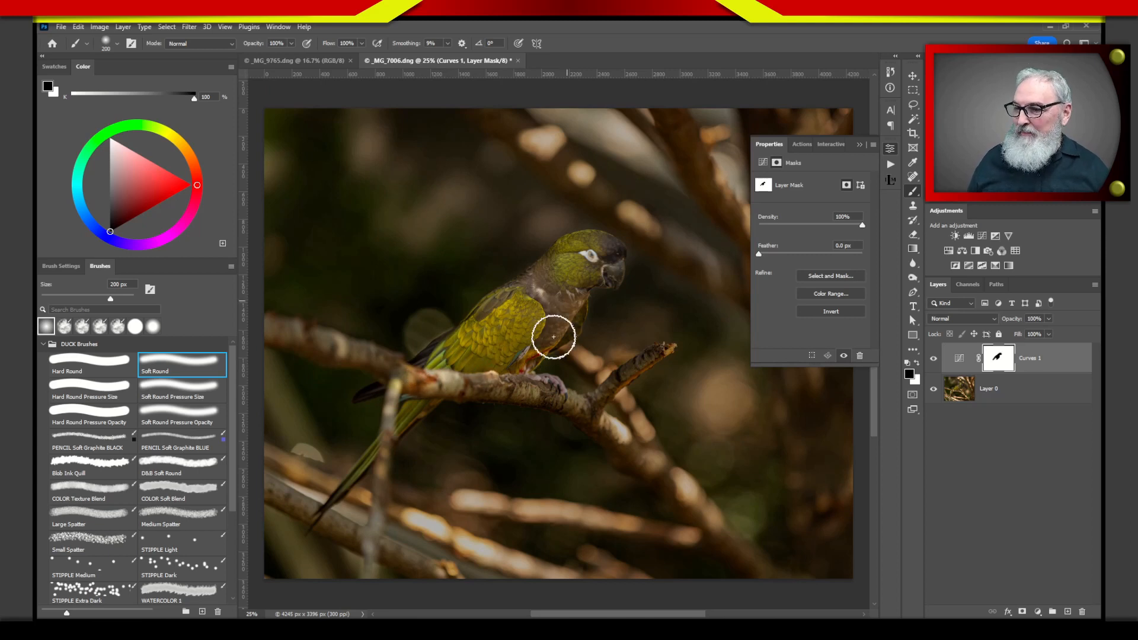
left_click_drag(533, 380, 423, 390)
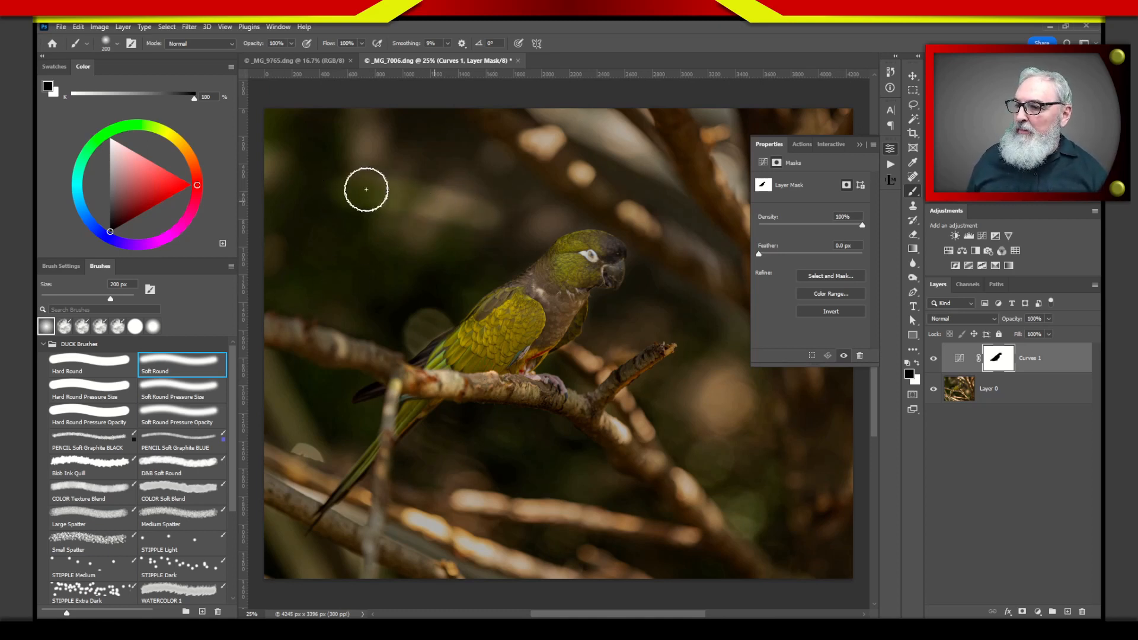
Try a Soft Round and a Hard Round black stroke on the mask over the background, undo both and return to Soft Round.
mouse_move(541, 368)
left_mouse_down()
mouse_move(426, 274)
mouse_move(416, 278)
left_mouse_up()
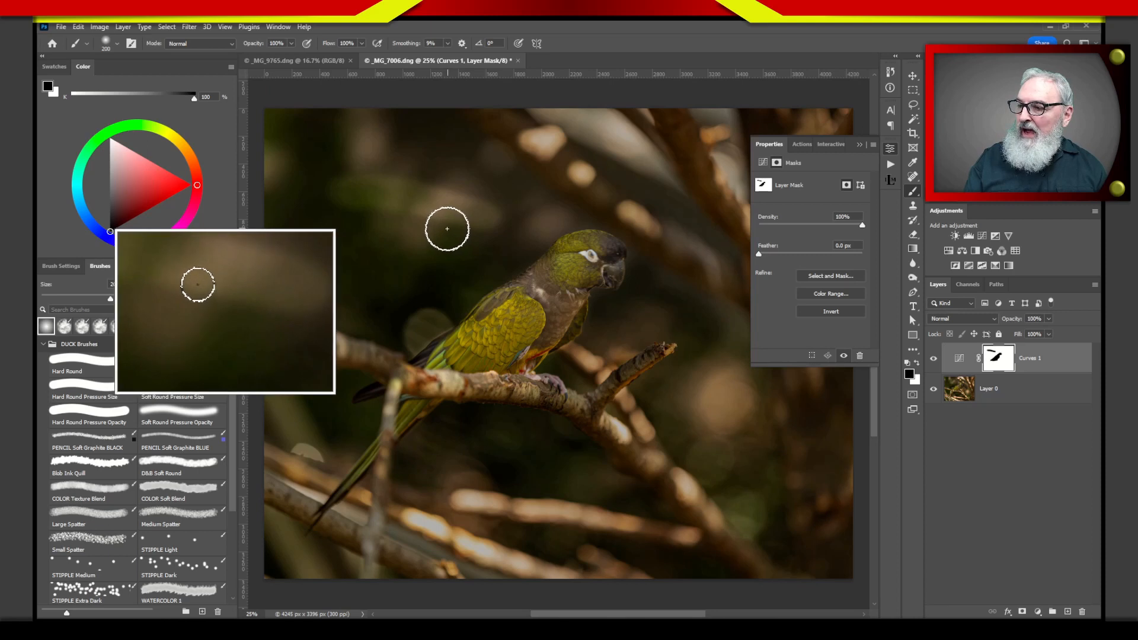
left_click(113, 369)
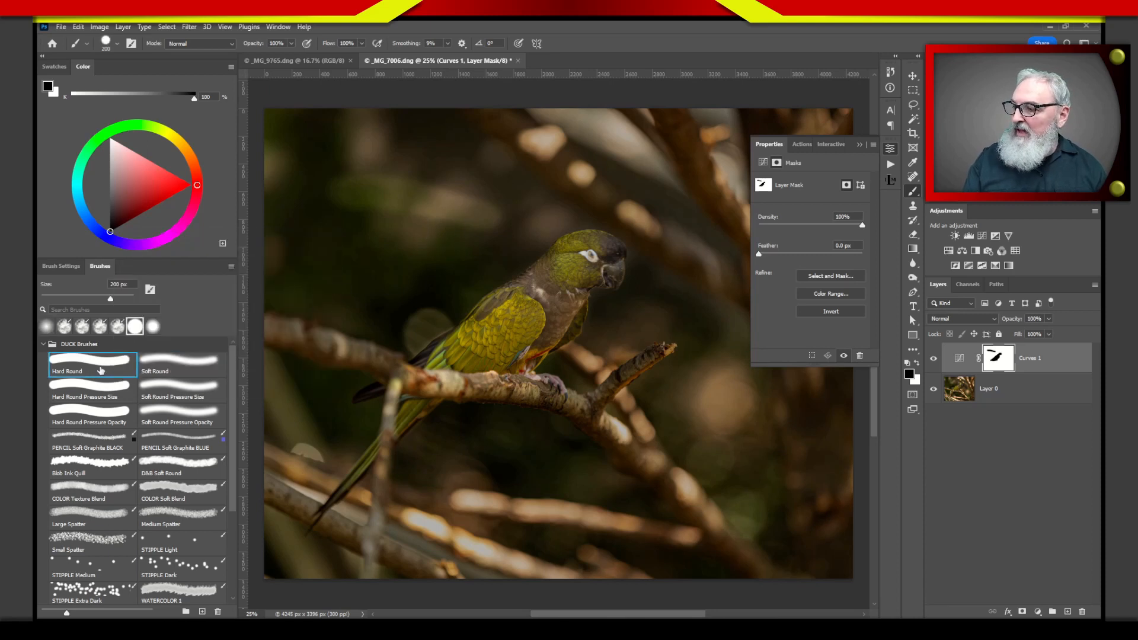
left_click_drag(349, 246, 450, 254)
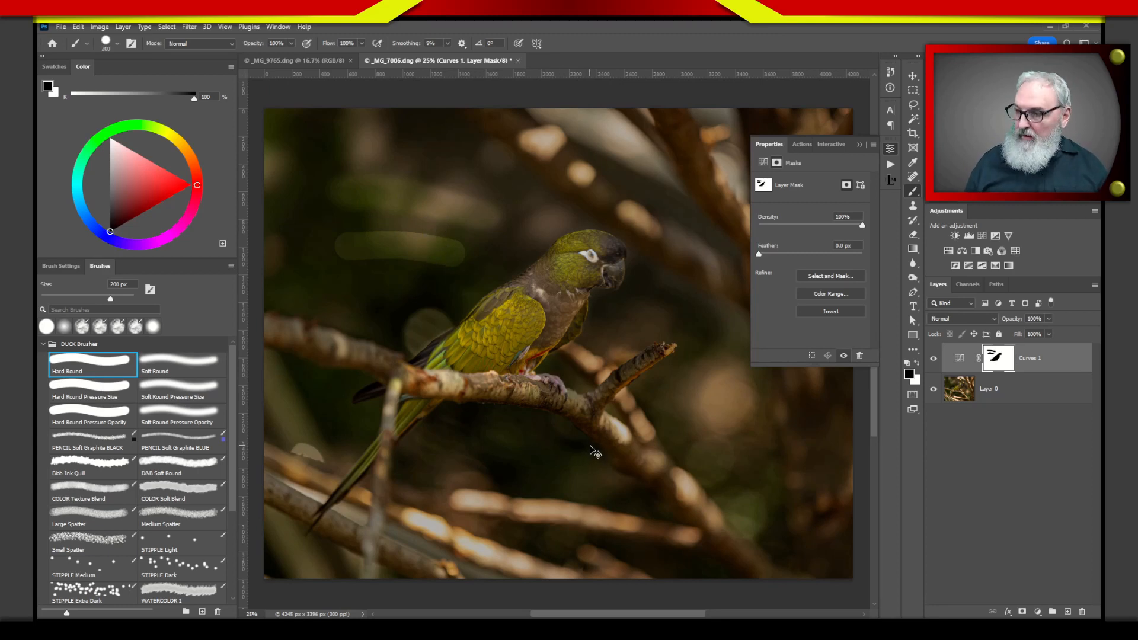
key("ctrl+z")
key("ctrl+z")
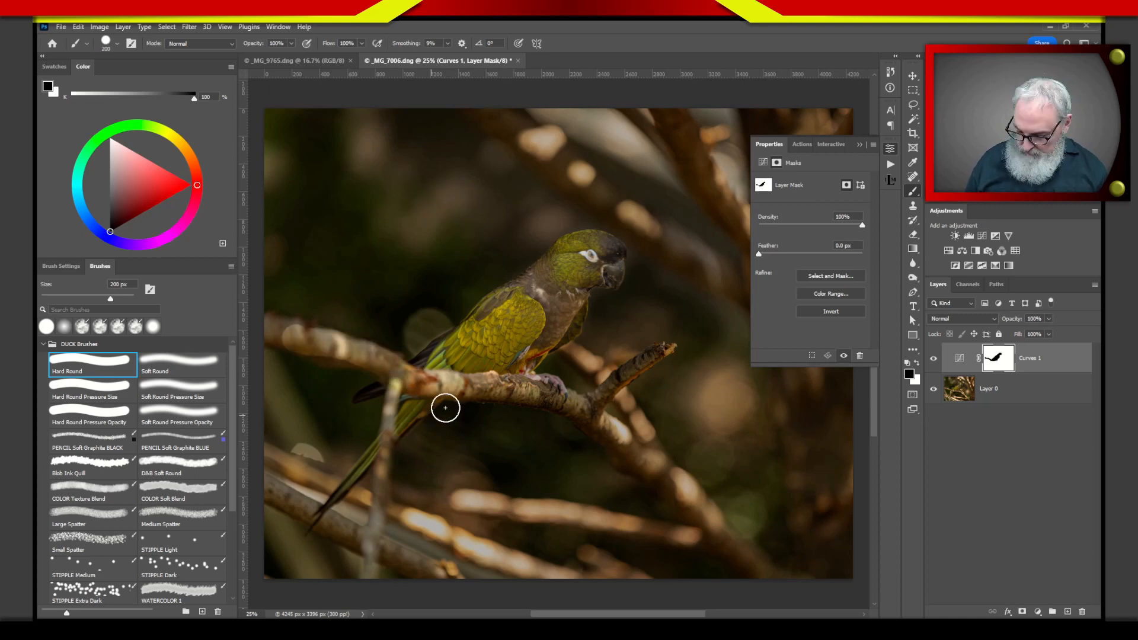
left_click(191, 371)
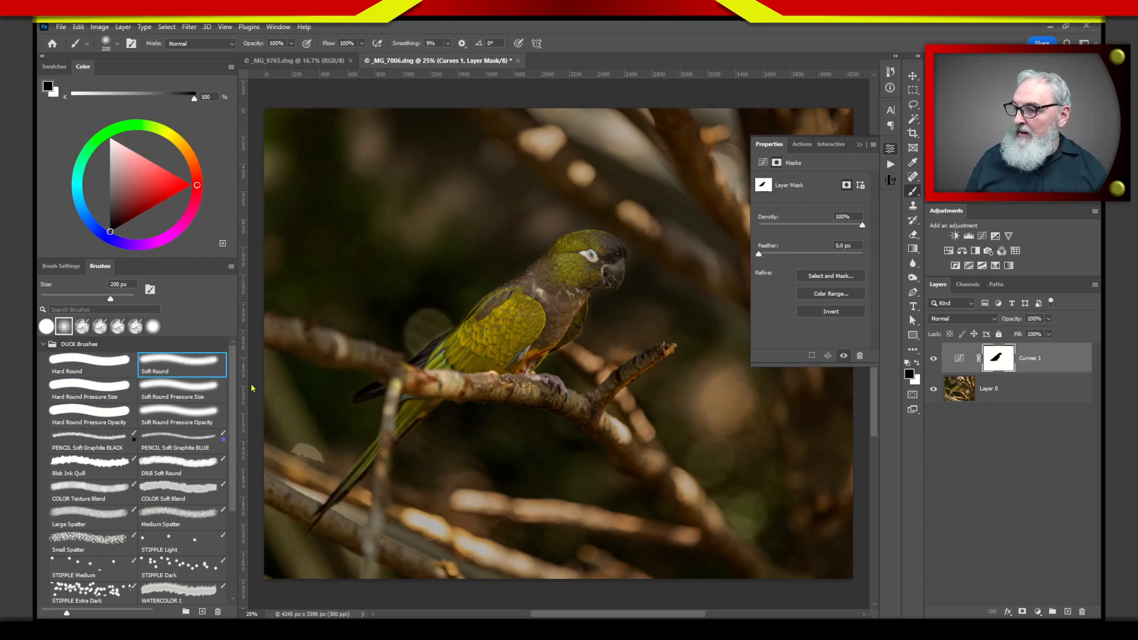
Paint black on the mask along the parrot's perch branch and its side twig, reducing the soft brush from 200 to 90 px.
mouse_move(432, 382)
left_mouse_down()
mouse_move(360, 349)
mouse_move(282, 334)
left_mouse_up()
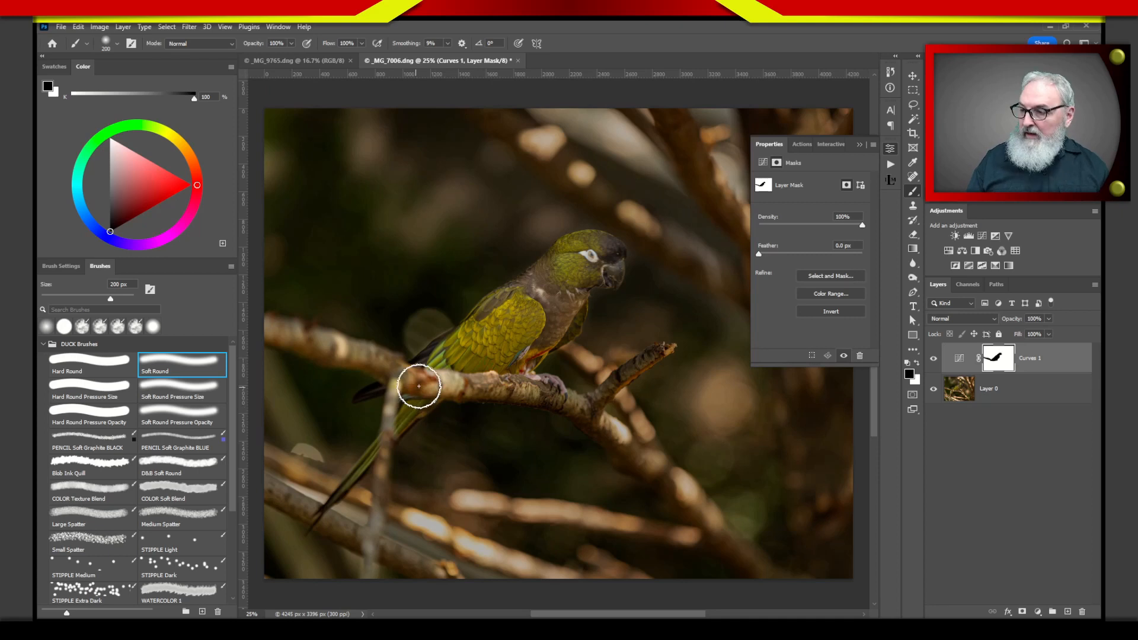
key("bracketleft")
key("bracketleft")
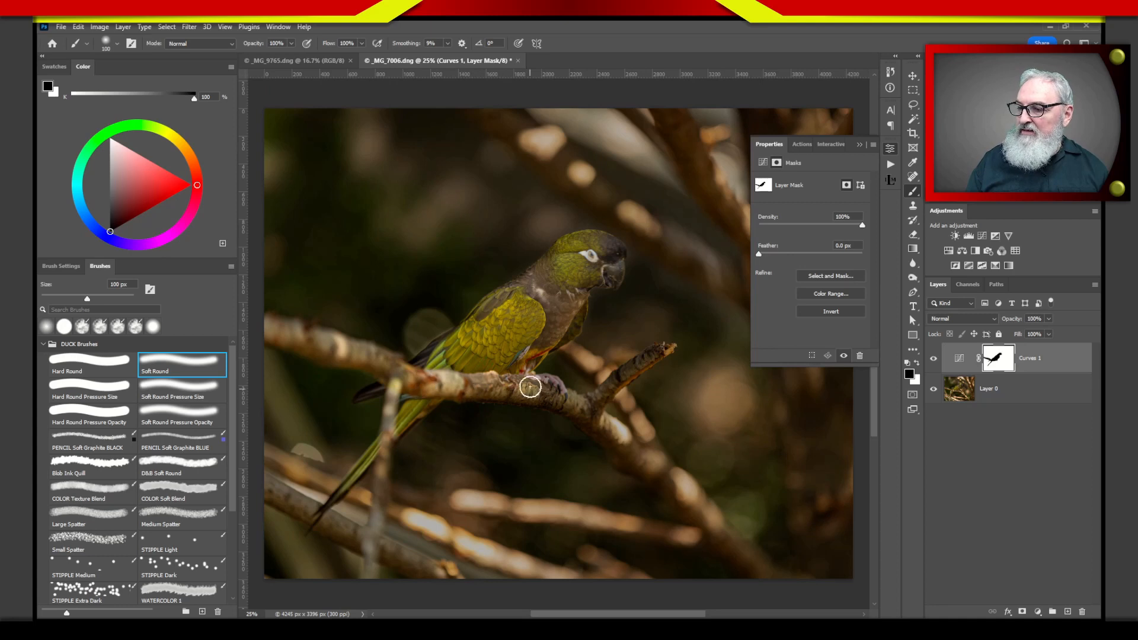
mouse_move(543, 396)
left_mouse_down()
mouse_move(608, 426)
mouse_move(656, 465)
left_mouse_up()
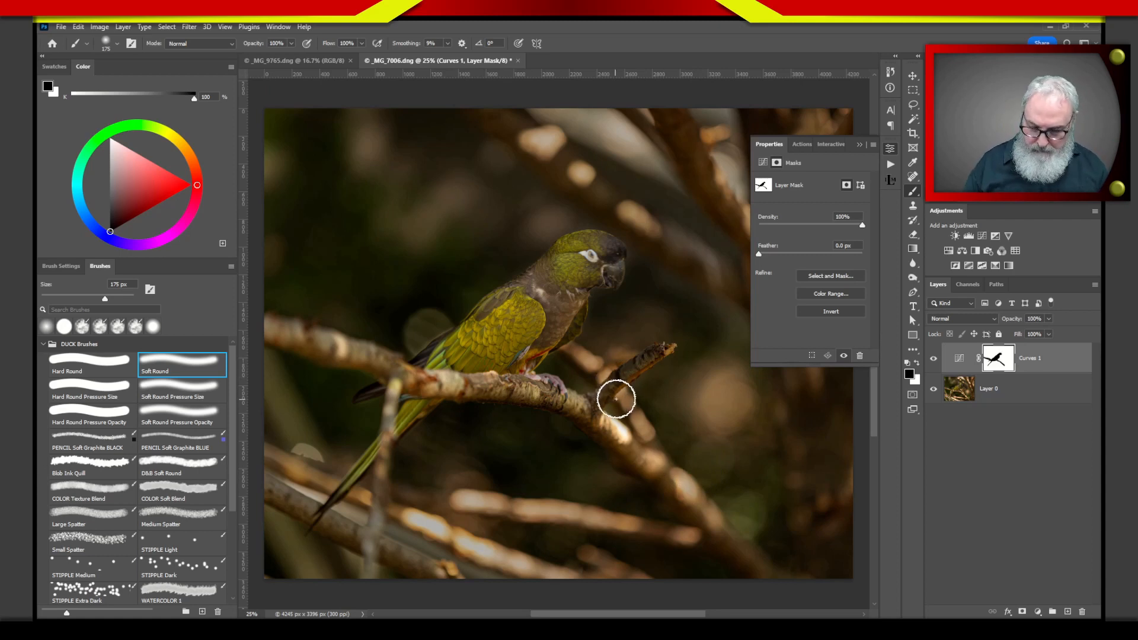
key("bracketleft")
key("bracketleft")
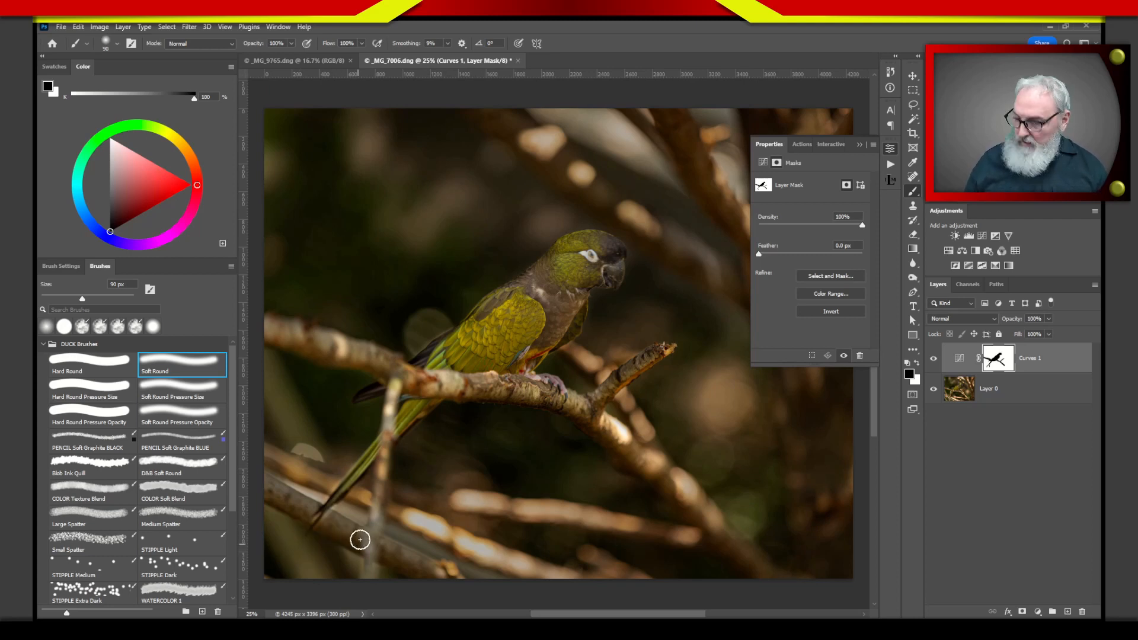
Clean up the mask around the tail tip by painting white with the 90 px soft brush.
key("z")
mouse_move(360, 539)
left_mouse_down()
mouse_move(421, 455)
mouse_move(470, 300)
mouse_move(408, 362)
mouse_move(574, 183)
mouse_move(553, 332)
mouse_move(549, 284)
left_mouse_up()
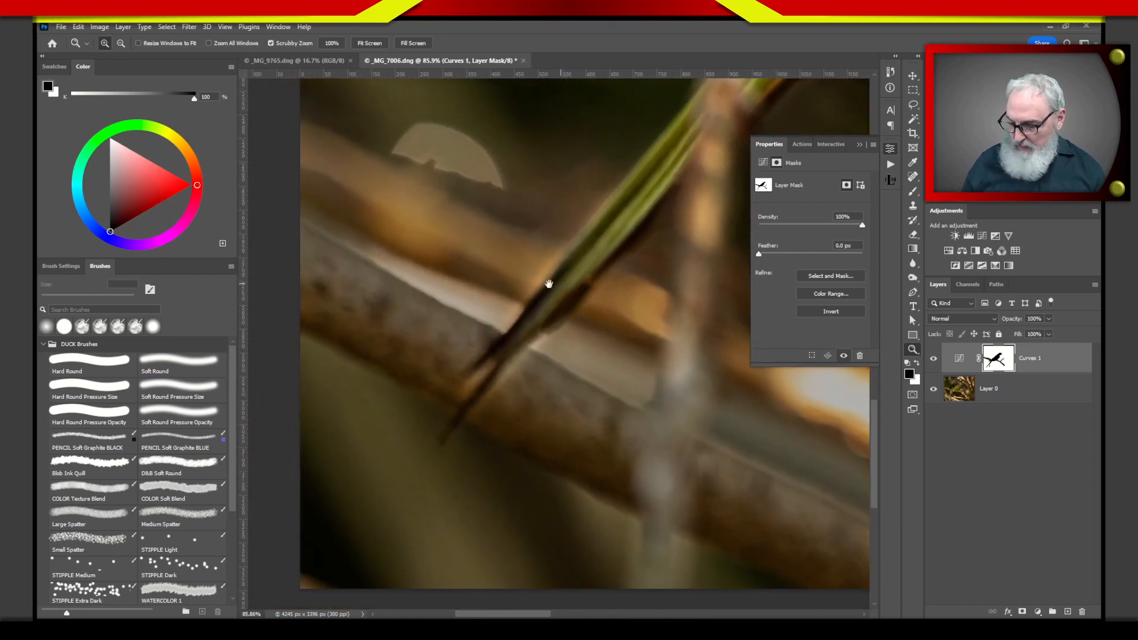
key("b")
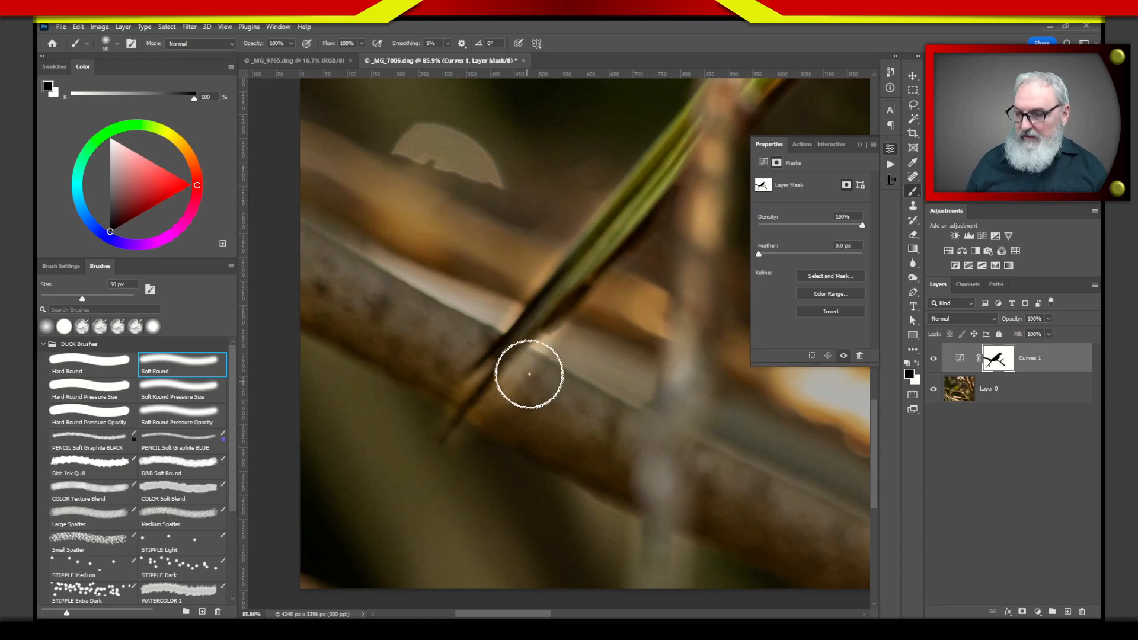
key("x")
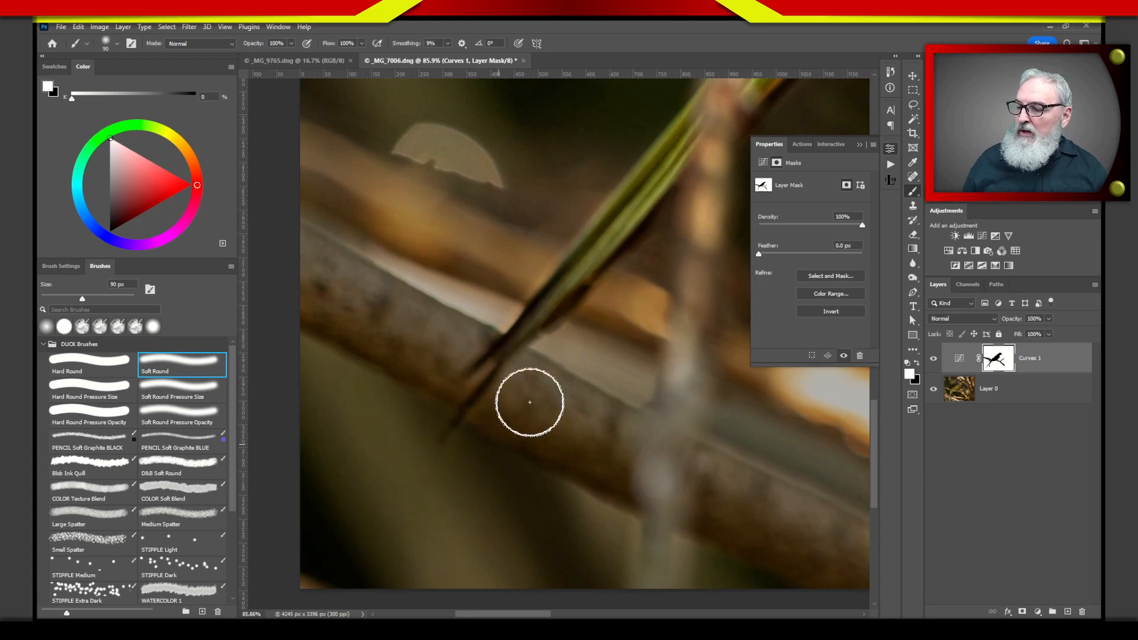
Inspect the mask's edges along the tail feathers and wing up close, and return to the whole photo.
left_click_drag(588, 358, 536, 450)
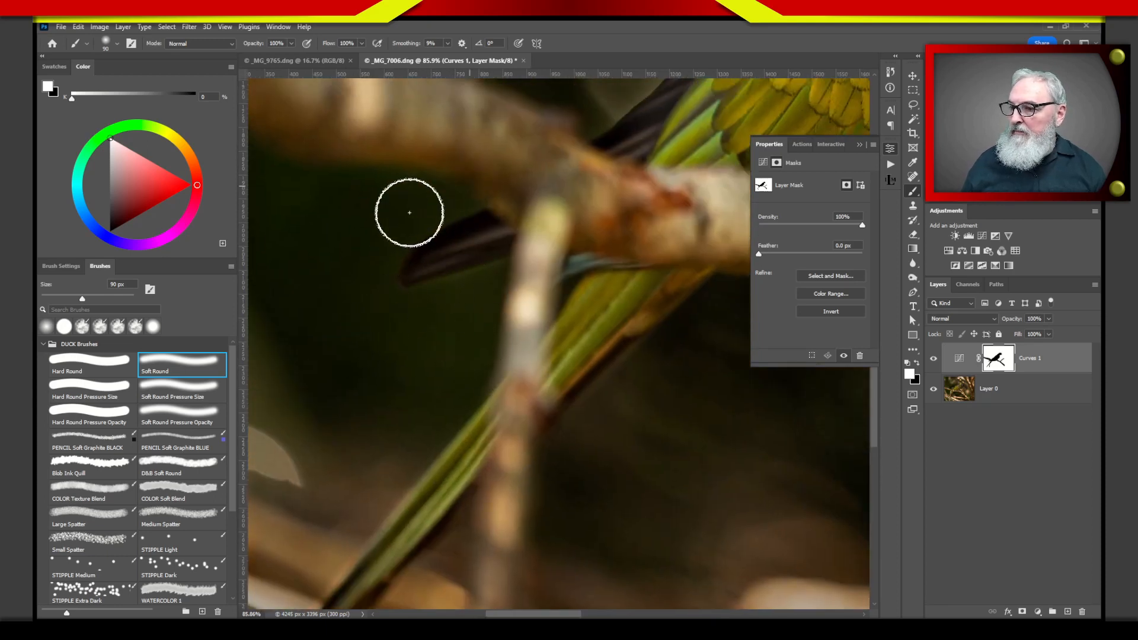
left_click_drag(412, 287, 351, 543)
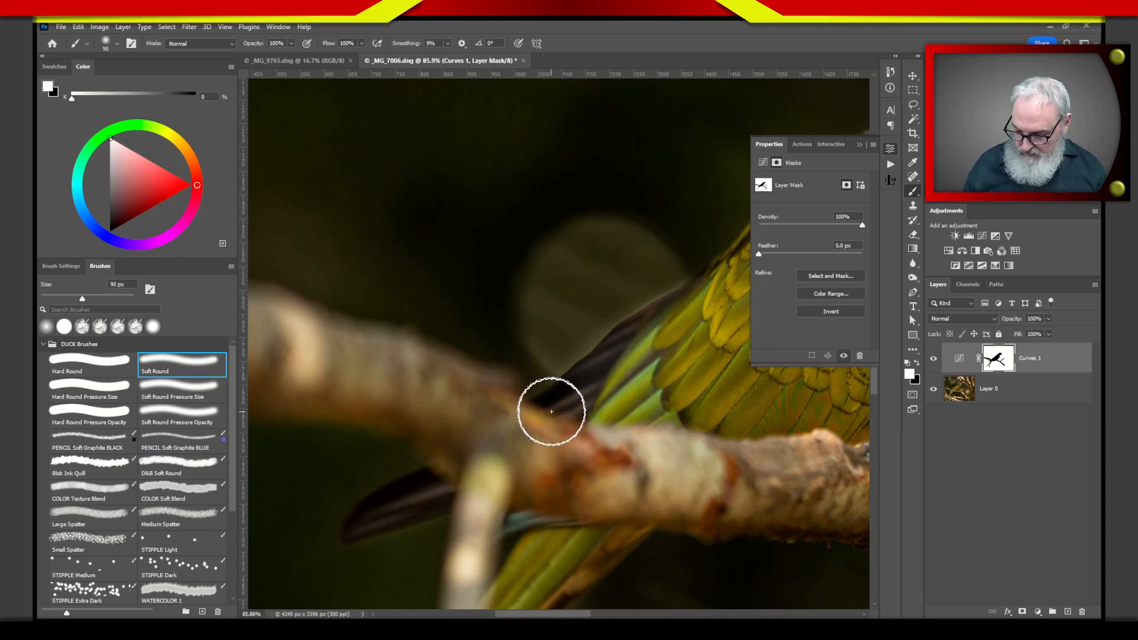
key("z")
left_click(557, 411)
left_click(558, 411)
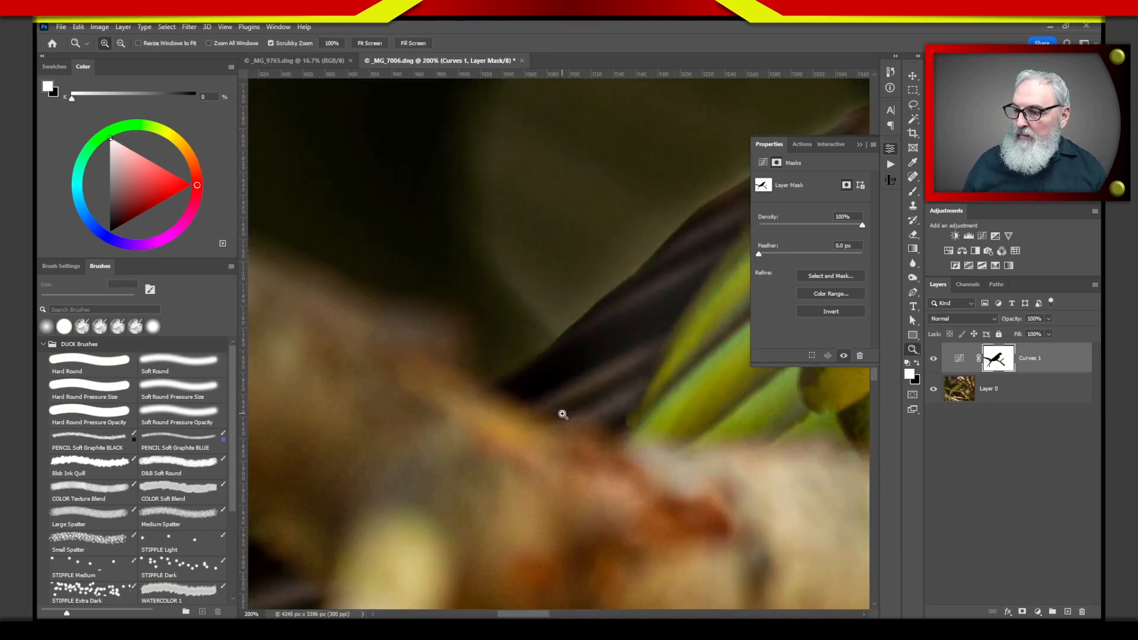
key("ctrl+0")
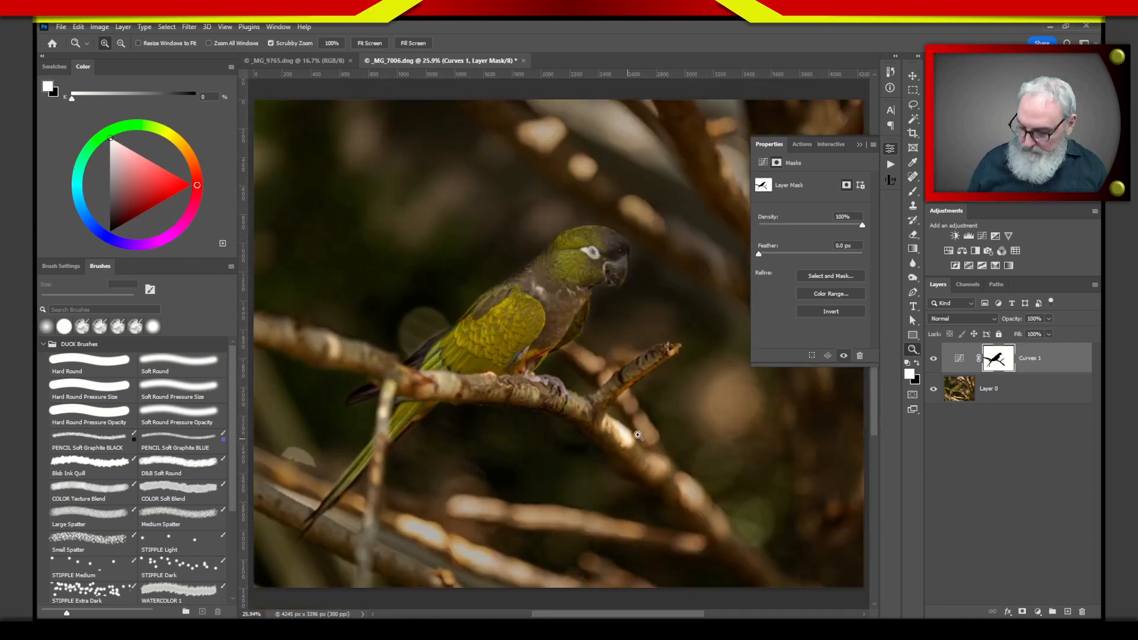
key("b")
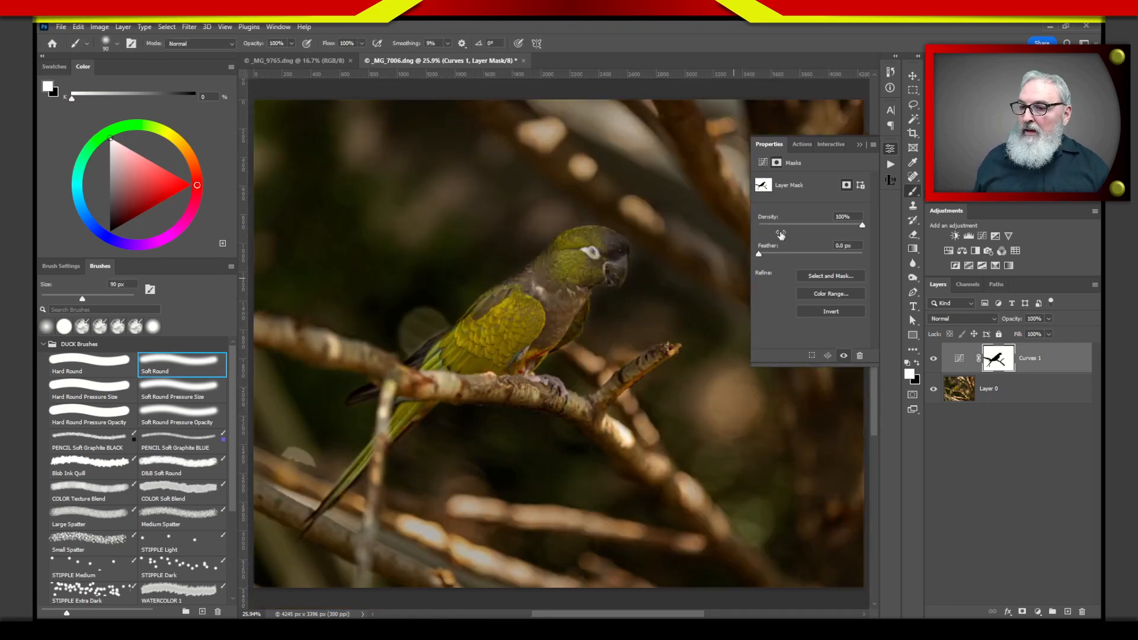
Compare the photo with and without the Curves 1 darkening by toggling that layer's visibility.
left_click(860, 145)
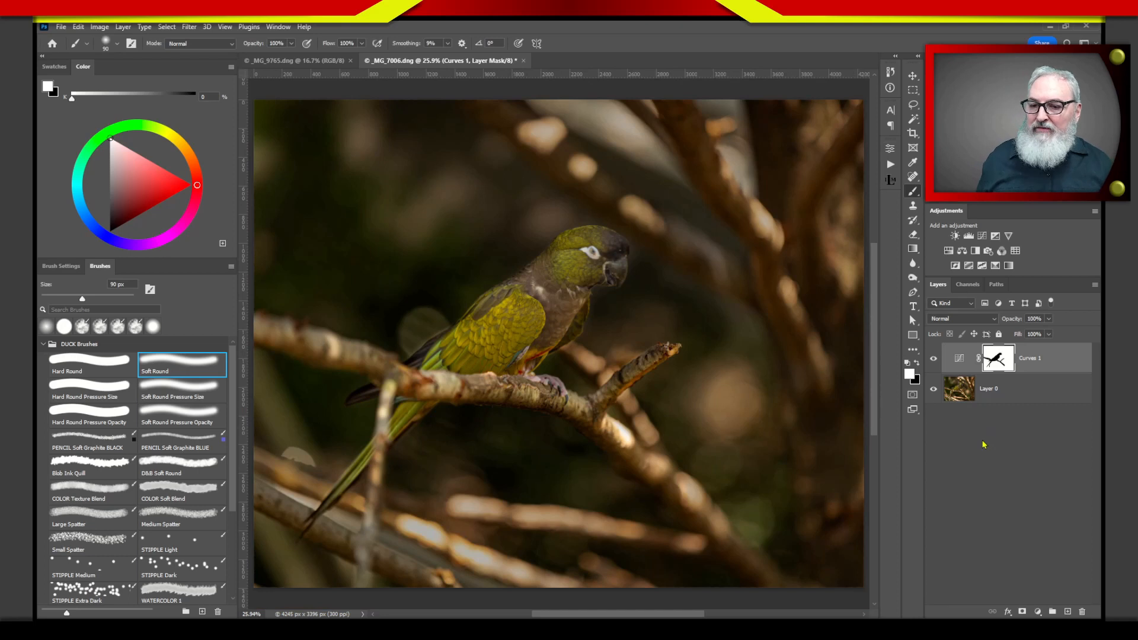
left_click(933, 359)
left_click(933, 359)
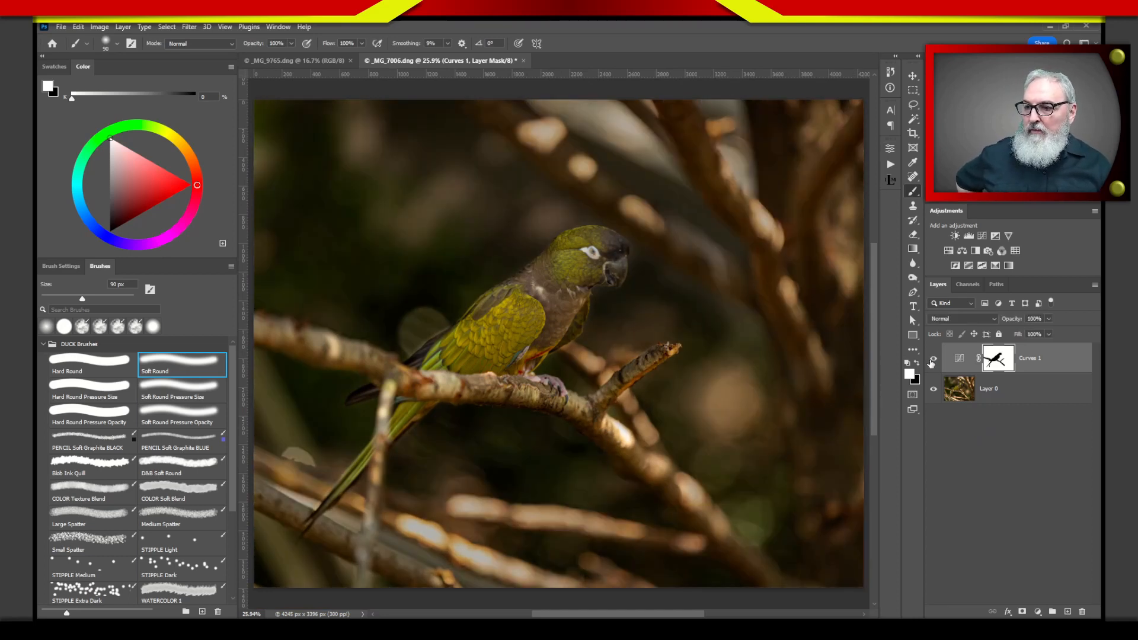
left_click(932, 360)
left_click(933, 360)
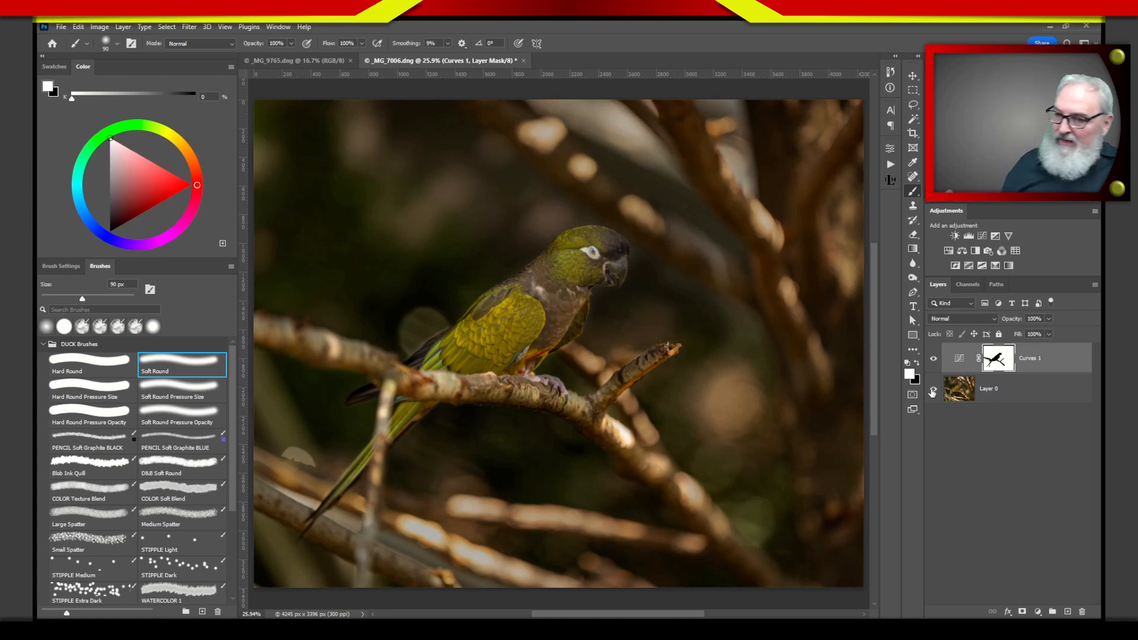
Rename the Curves 1 layer as BG.
left_click(958, 359)
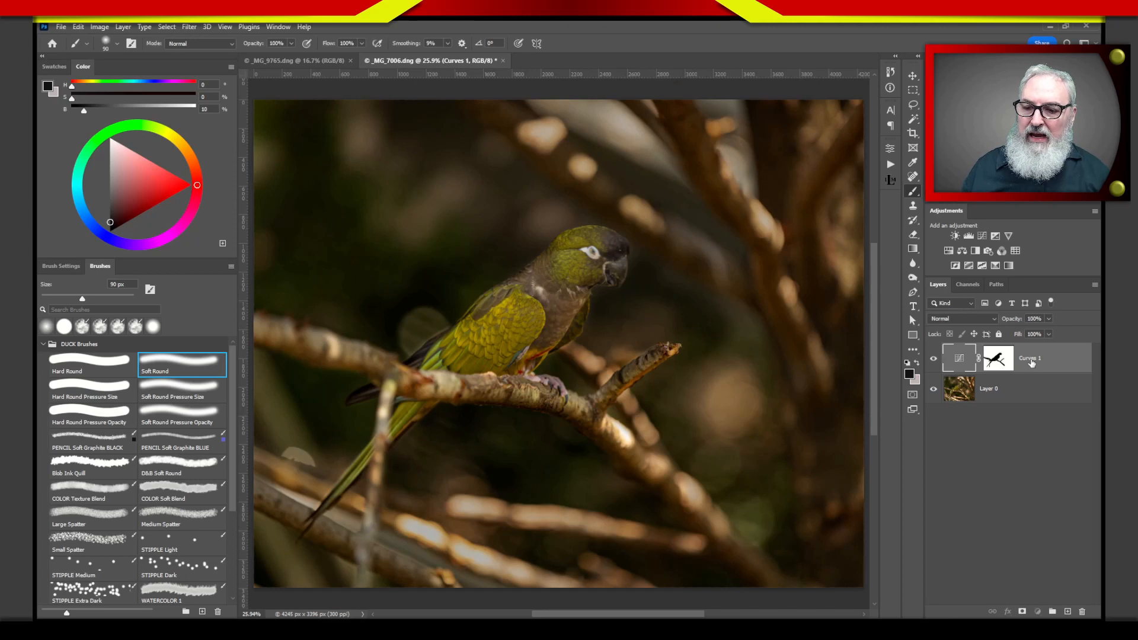
double_click(1031, 361)
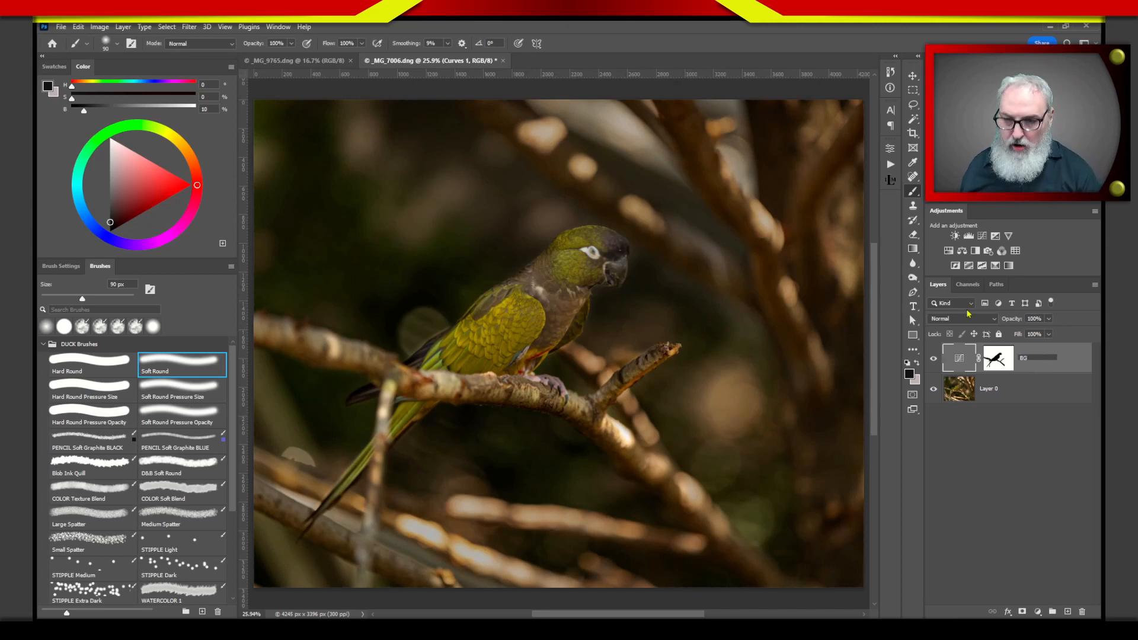
key("Return")
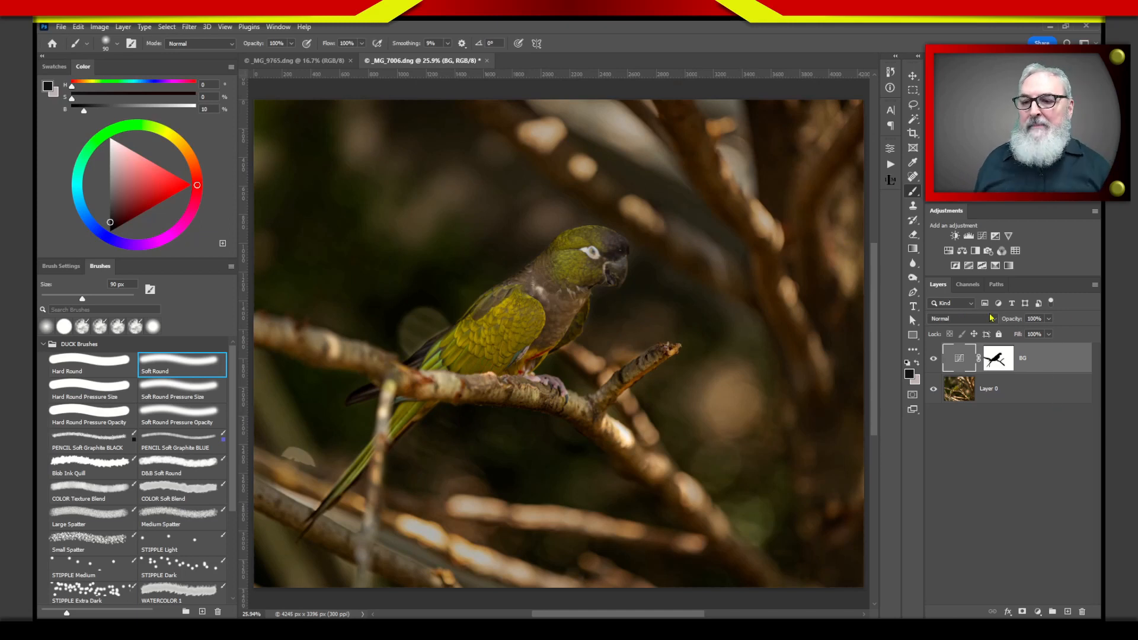
Add a second Curves adjustment above BG, brighten its midtones with a point at input 133, output 169, and target its mask.
left_click(981, 237)
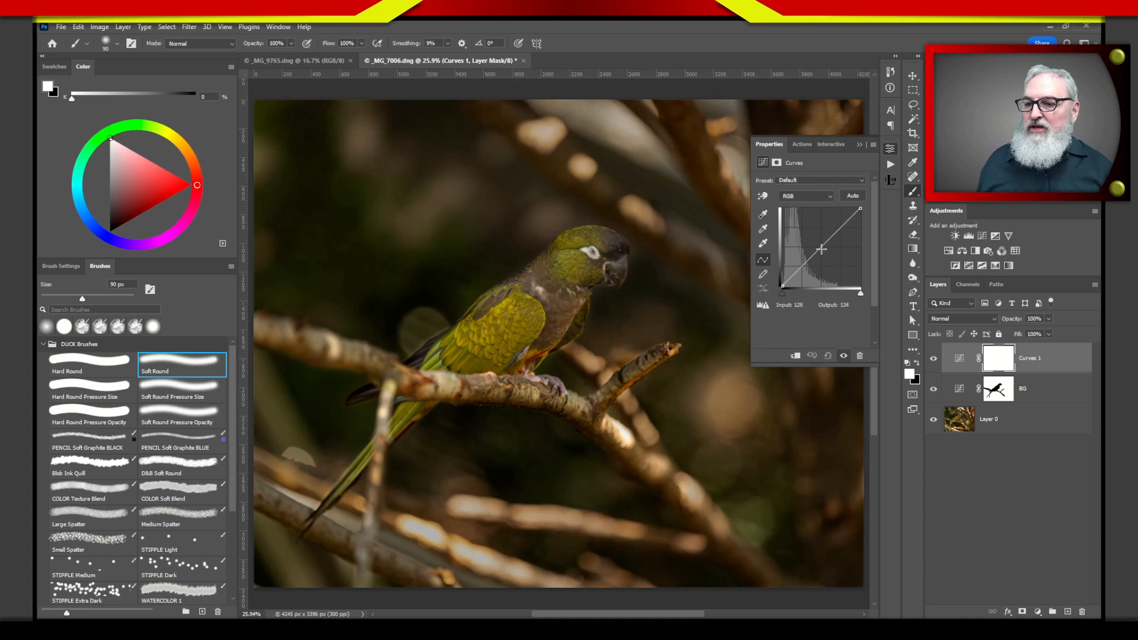
left_click_drag(818, 248, 824, 235)
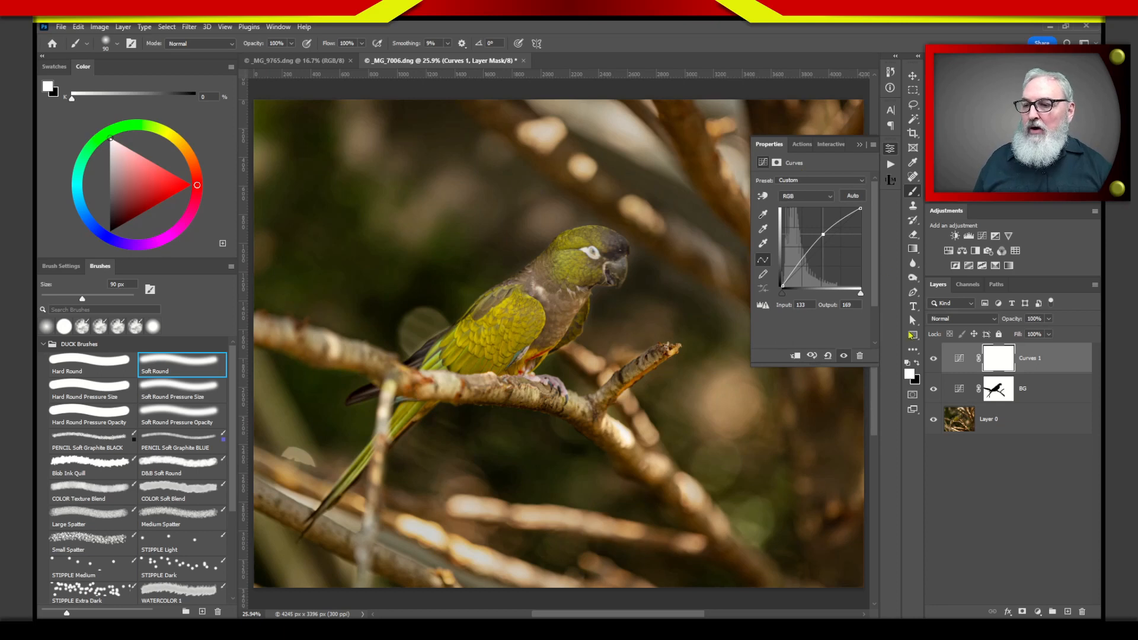
left_click(1001, 363)
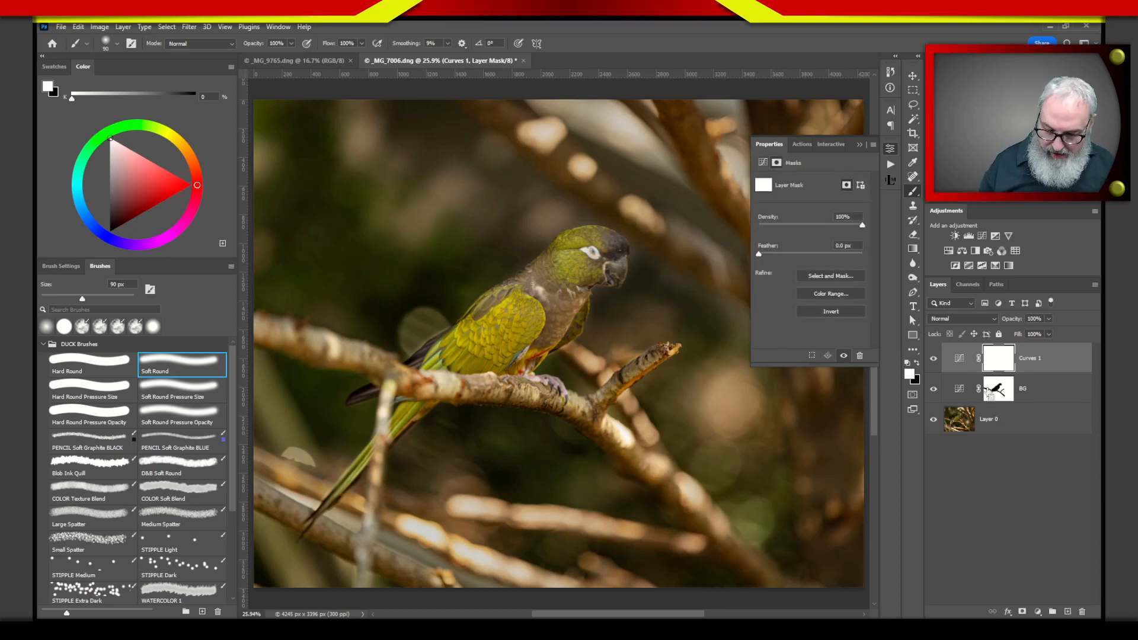
Invert the Curves 1 mask to black and paint the parrot's head and body white with a soft brush up to 175 px.
key("ctrl+i")
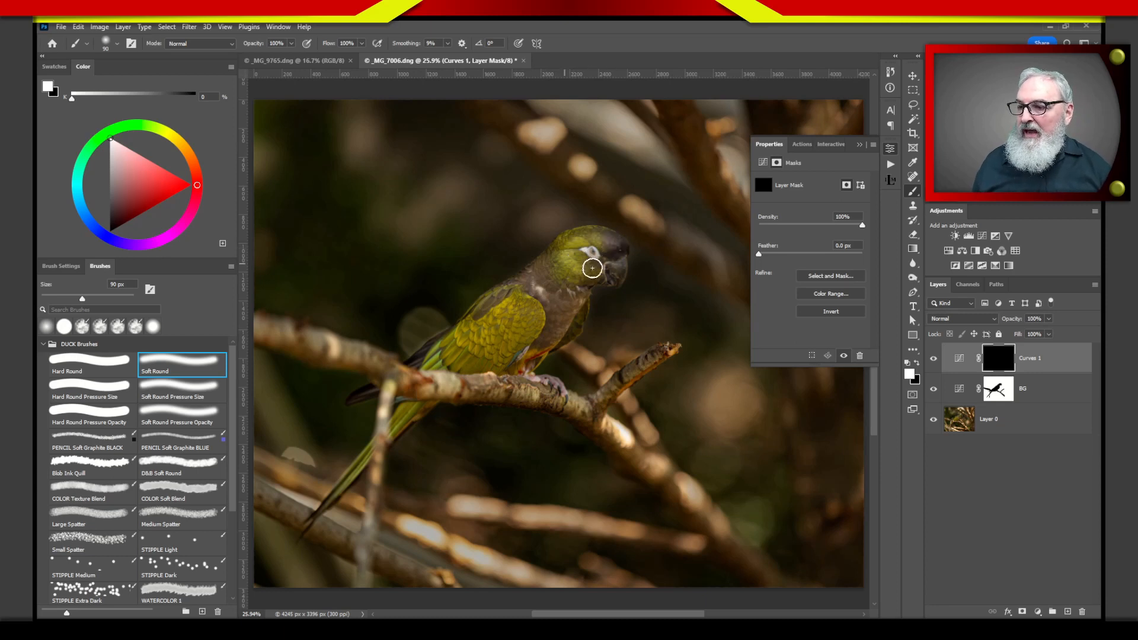
left_click_drag(580, 262, 568, 248)
key("bracketright")
key("bracketright")
key("bracketright")
key("bracketright")
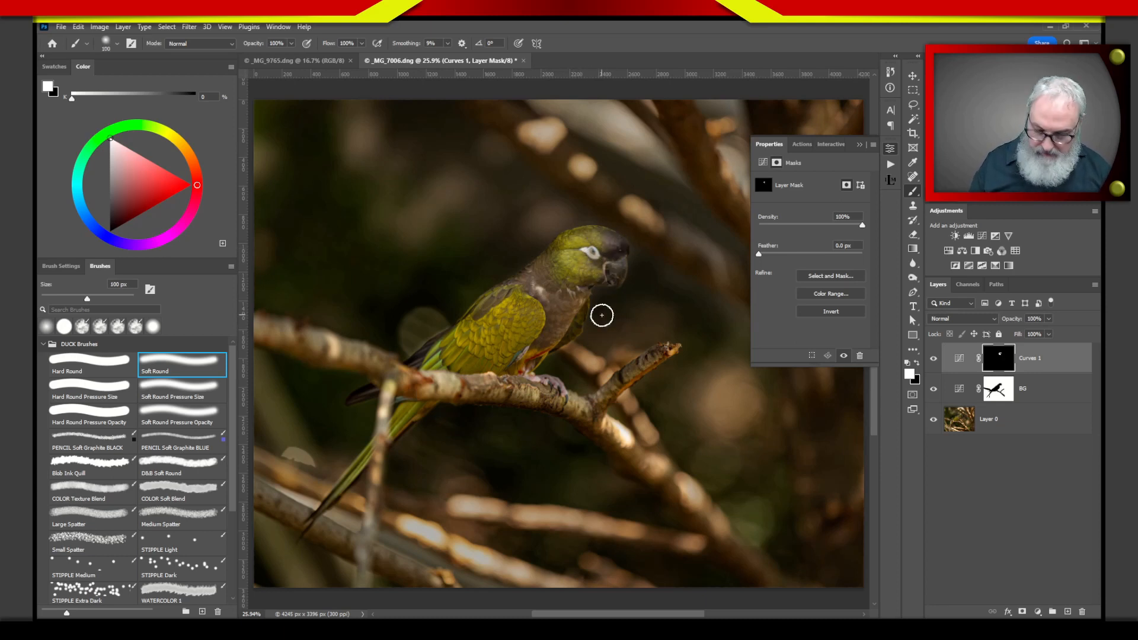
key("bracketright")
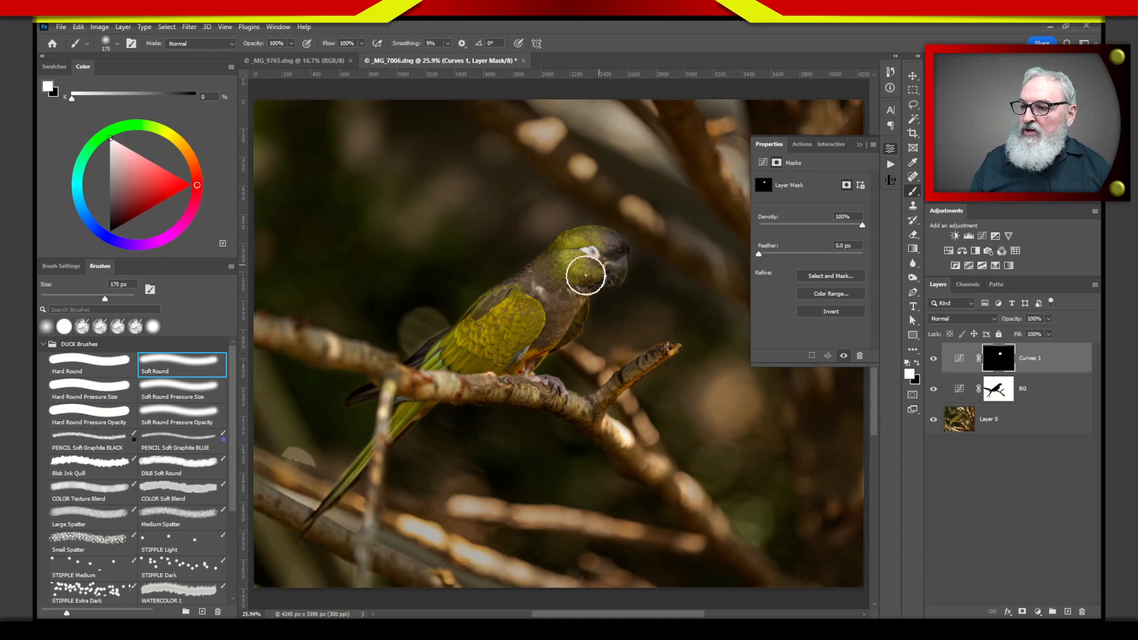
mouse_move(529, 292)
left_mouse_down()
mouse_move(553, 314)
mouse_move(543, 291)
mouse_move(443, 368)
mouse_move(562, 307)
mouse_move(510, 375)
mouse_move(553, 318)
mouse_move(467, 353)
mouse_move(462, 342)
mouse_move(438, 365)
mouse_move(529, 313)
left_mouse_up()
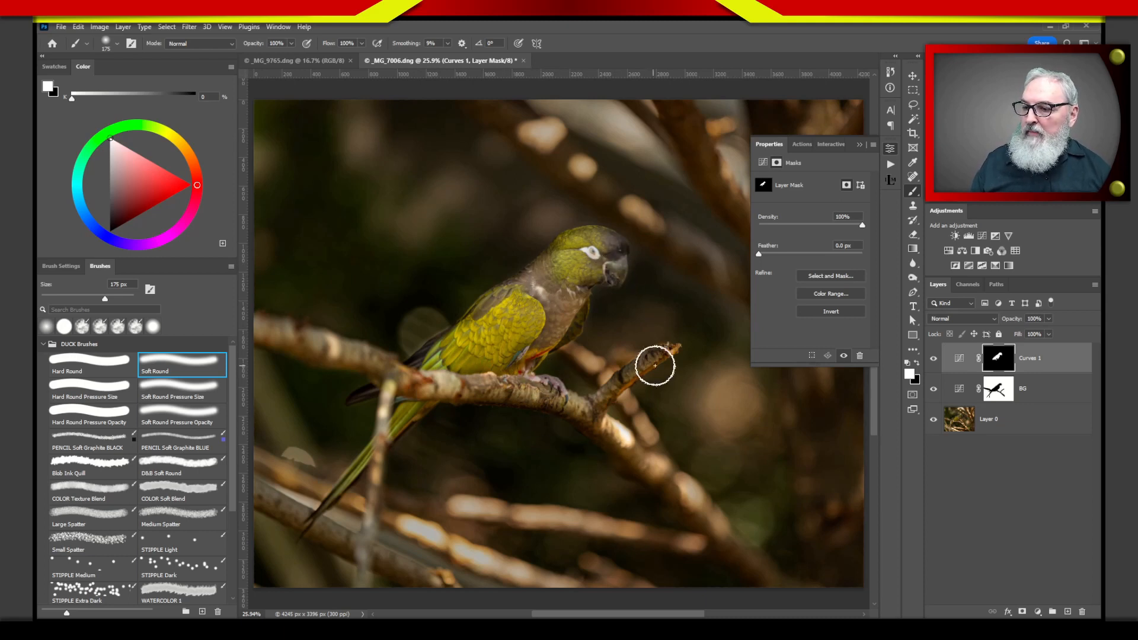
Paint the perch branch into the Curves 1 mask in white and tidy around its upright stub with a 90 px brush in black and white.
mouse_move(619, 388)
left_mouse_down()
mouse_move(607, 420)
mouse_move(653, 359)
mouse_move(647, 367)
mouse_move(668, 378)
mouse_move(655, 384)
mouse_move(665, 351)
mouse_move(599, 411)
left_mouse_up()
key("bracketleft")
key("bracketleft")
key("bracketleft")
key("bracketleft")
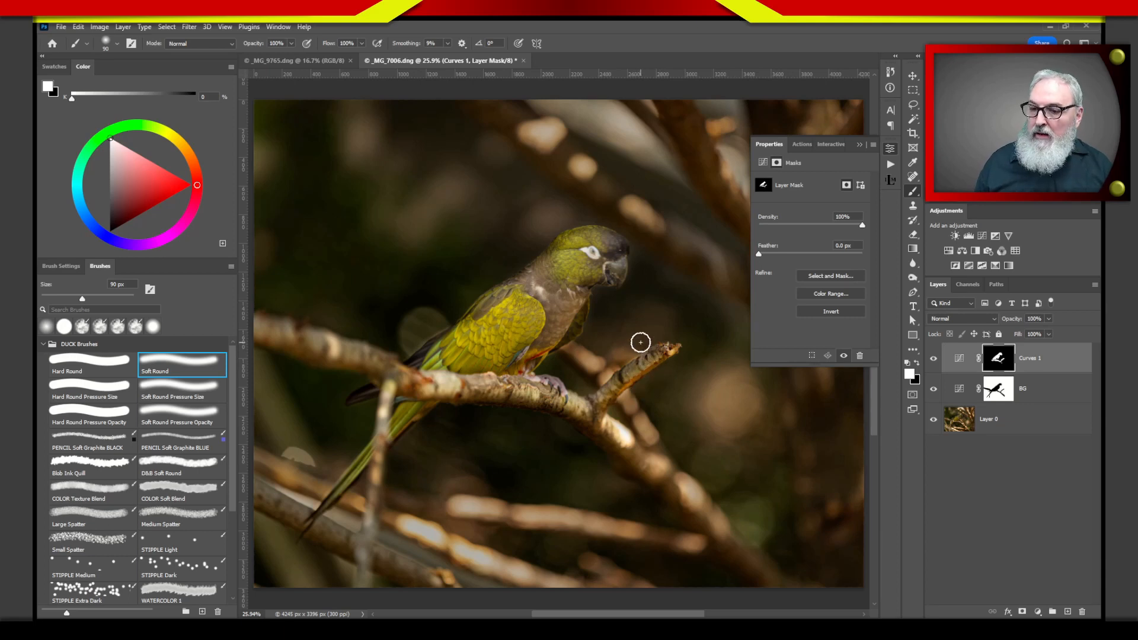
key("x")
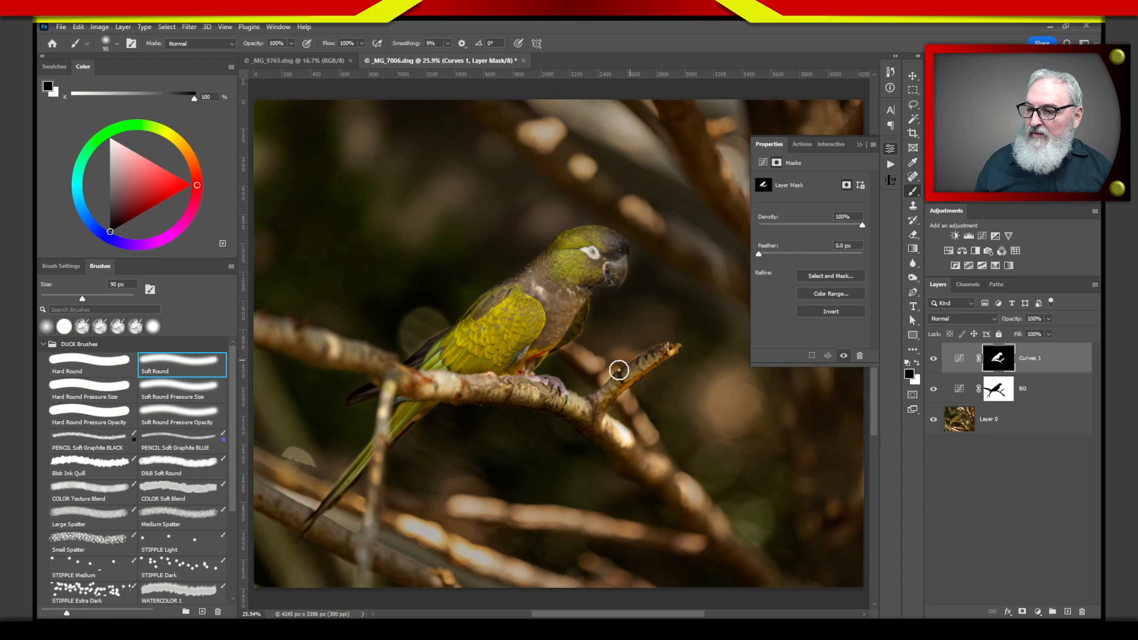
key("x")
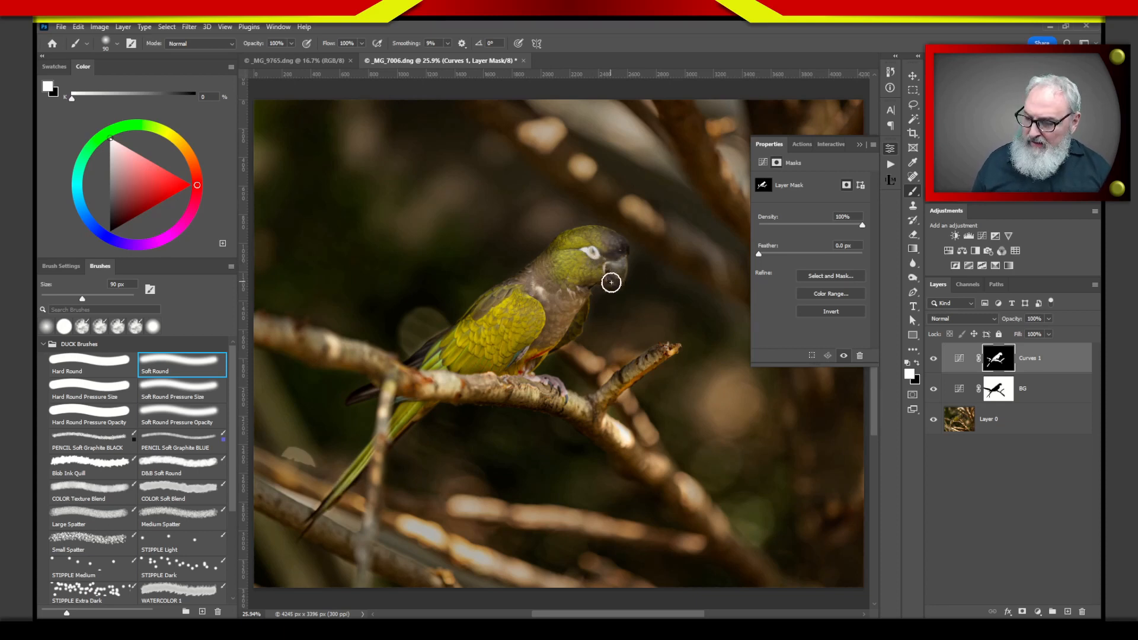
Mask the parrot's eye out of the Curves 1 brightening by painting it black up close.
key("z")
left_click_drag(600, 255, 601, 255)
key("b")
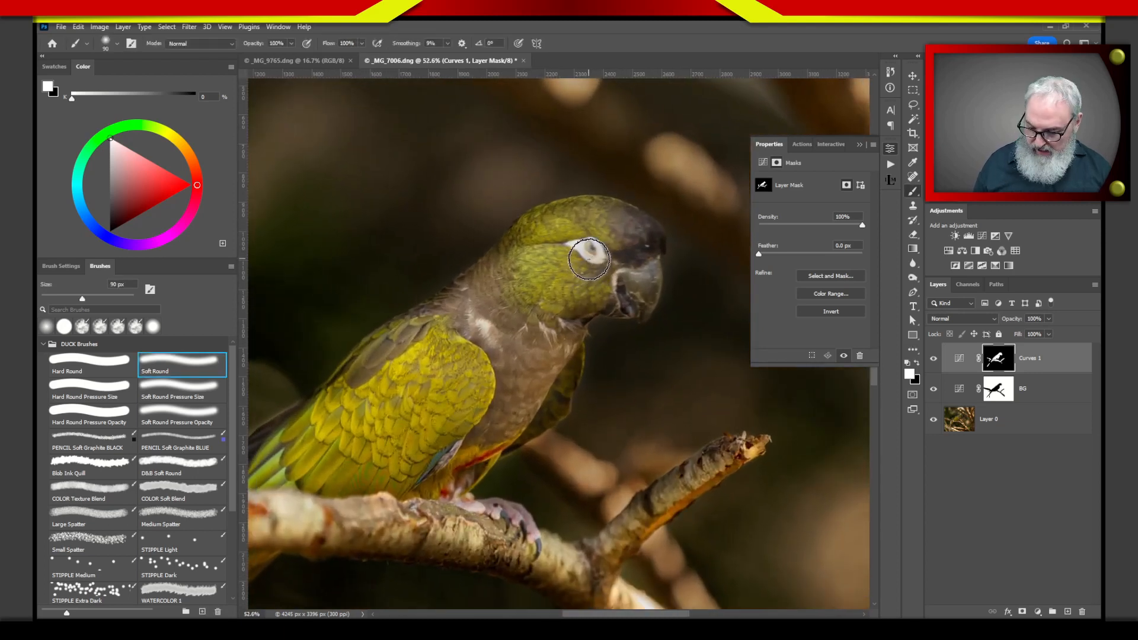
key("x")
left_click(592, 253)
left_click(592, 251)
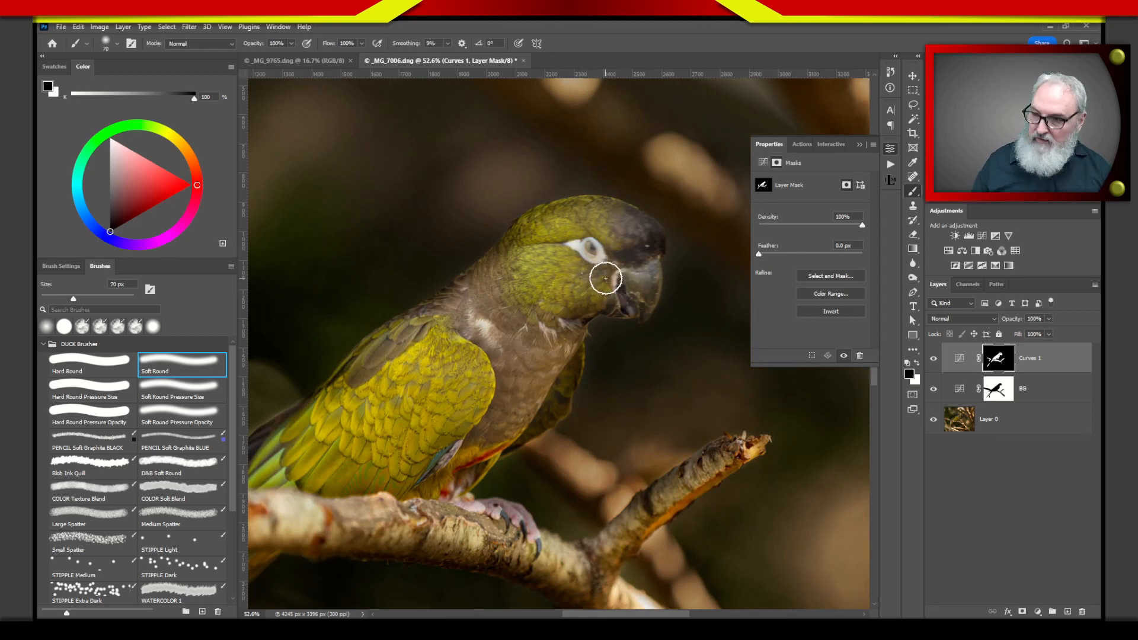
Restore white on the Curves 1 mask around the eye with a 45 px brush and return to the whole photo.
key("bracketleft")
key("bracketleft")
key("bracketleft")
key("bracketleft")
key("bracketleft")
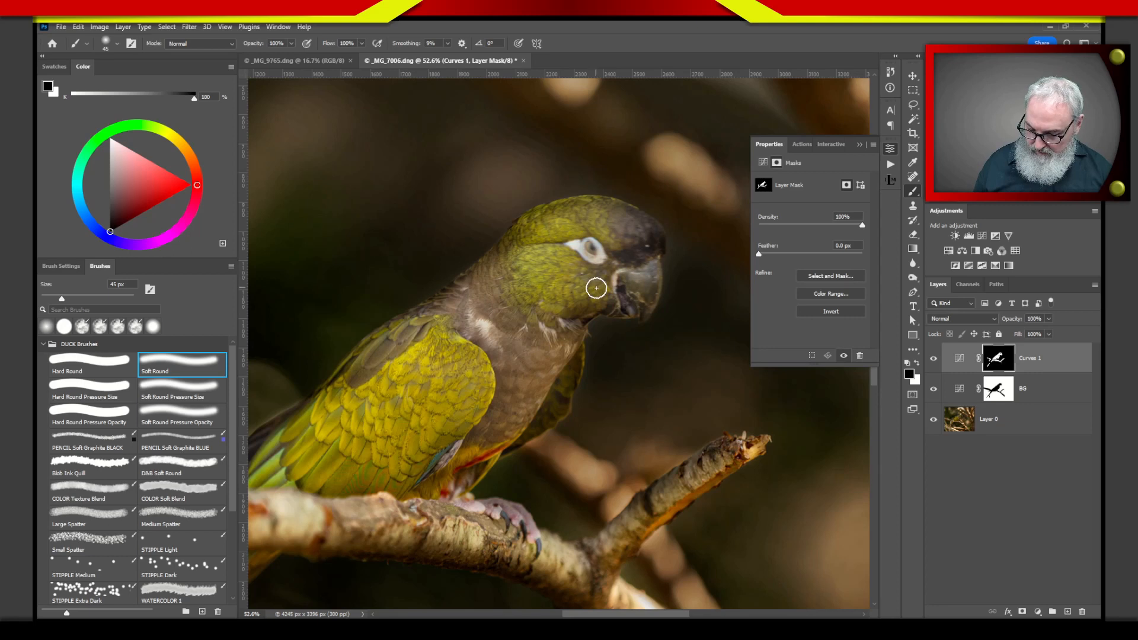
key("x")
left_click_drag(586, 262, 585, 254)
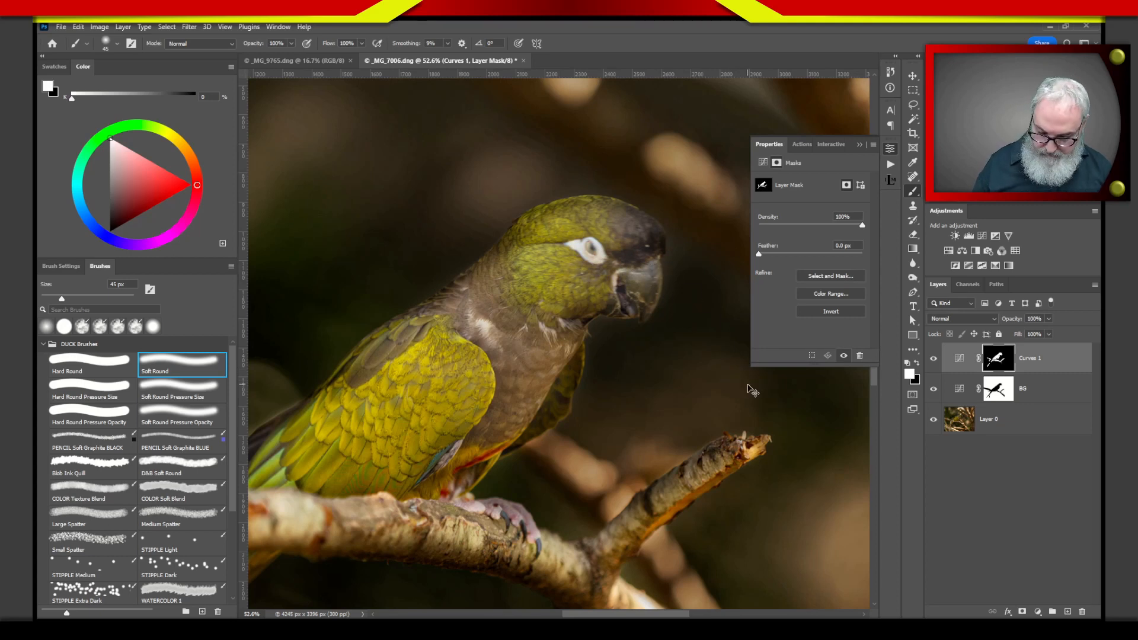
key("ctrl+0")
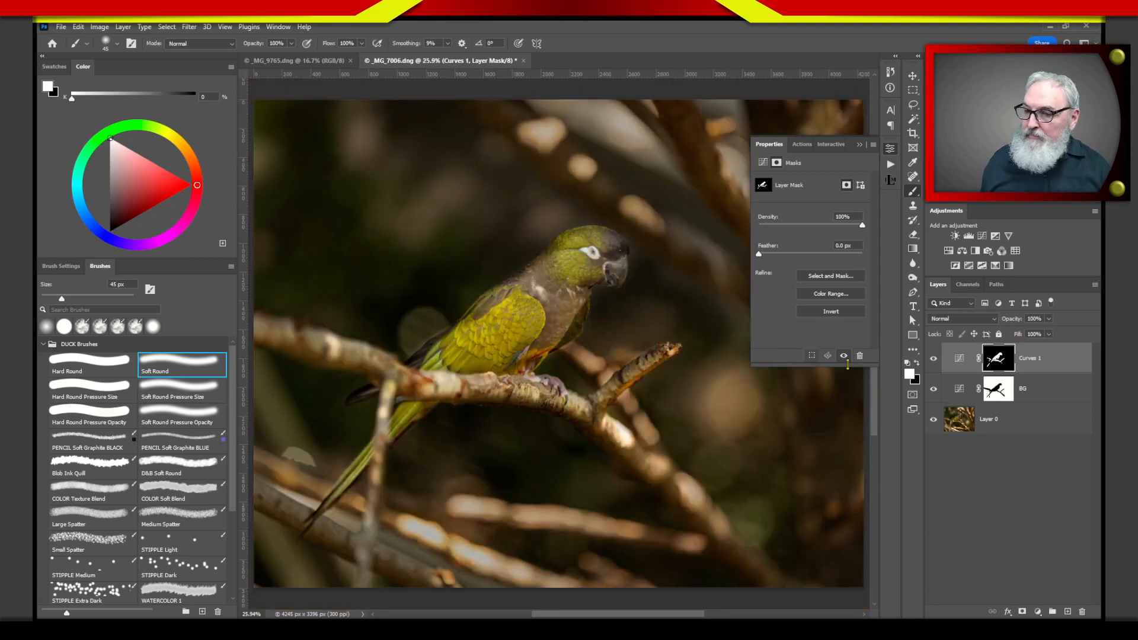
Raise the Curves 1 midtone point to input 124, output 189, and target the layer's mask with black as the foreground colour.
left_click(958, 358)
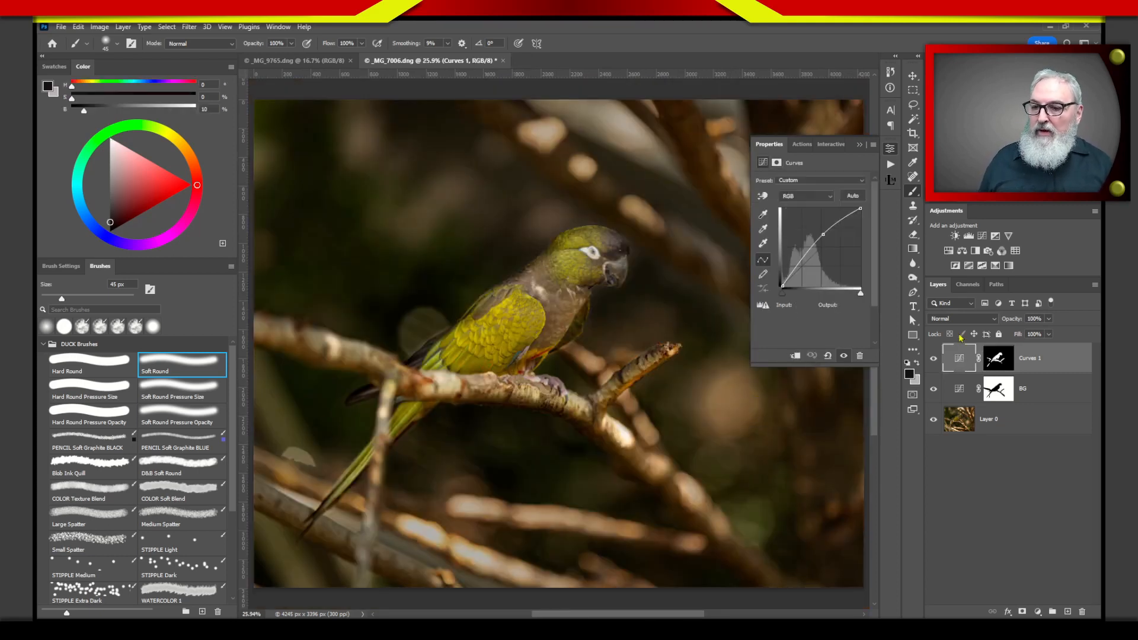
left_click_drag(822, 233, 824, 226)
left_click_drag(824, 227, 819, 228)
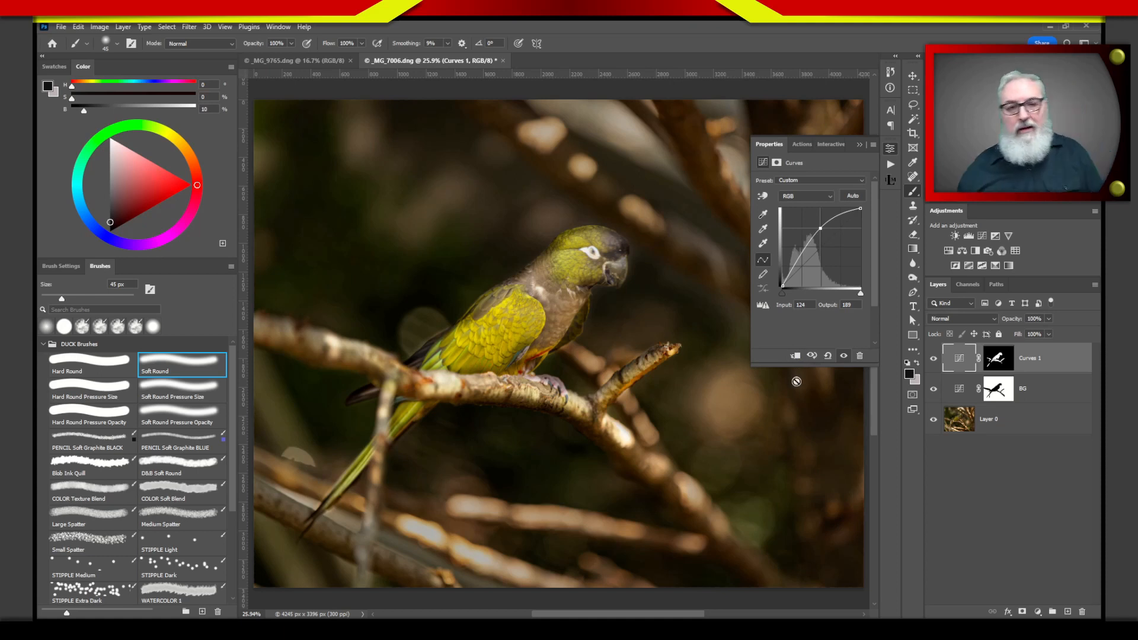
left_click(1001, 360)
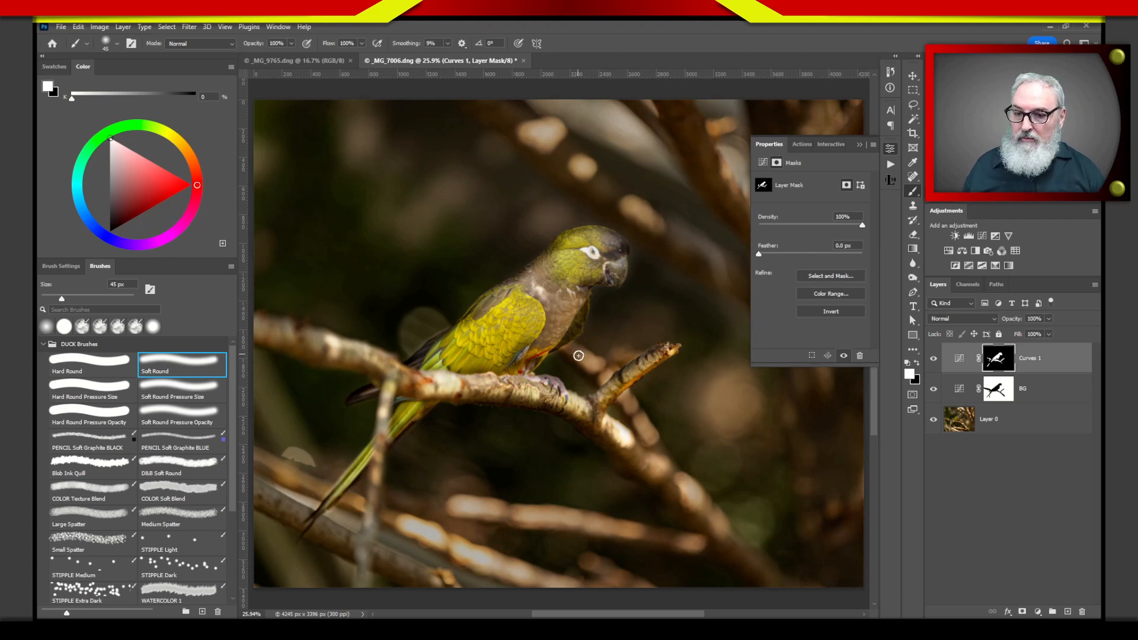
key("x")
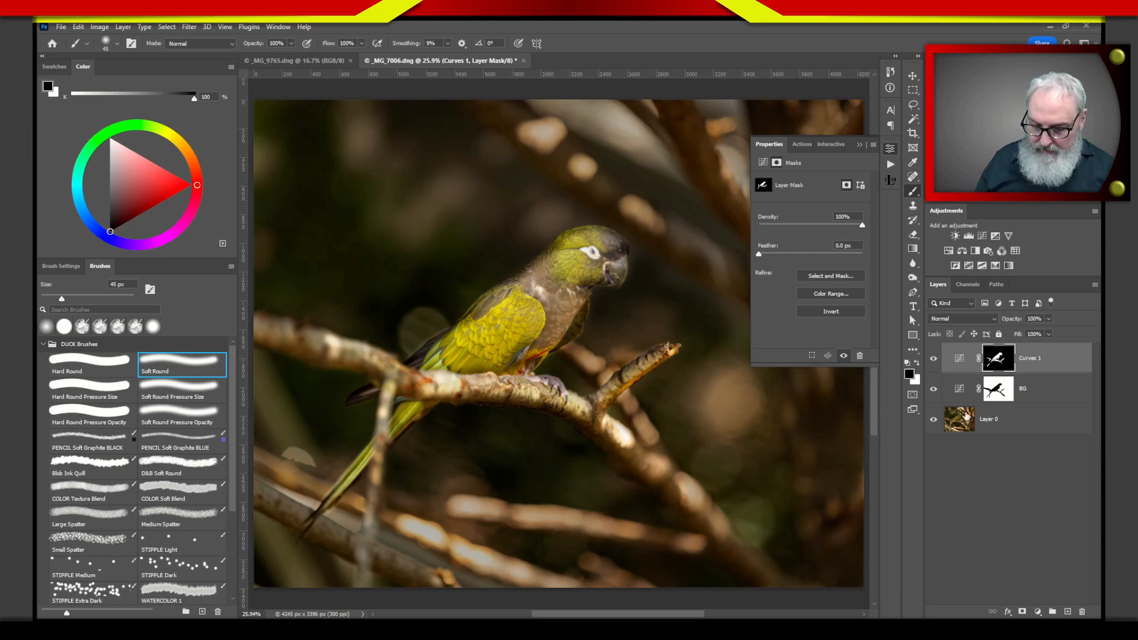
Set the Curves 1 blend mode to Hard Light in its Blending Options and apply it.
left_click(1007, 611)
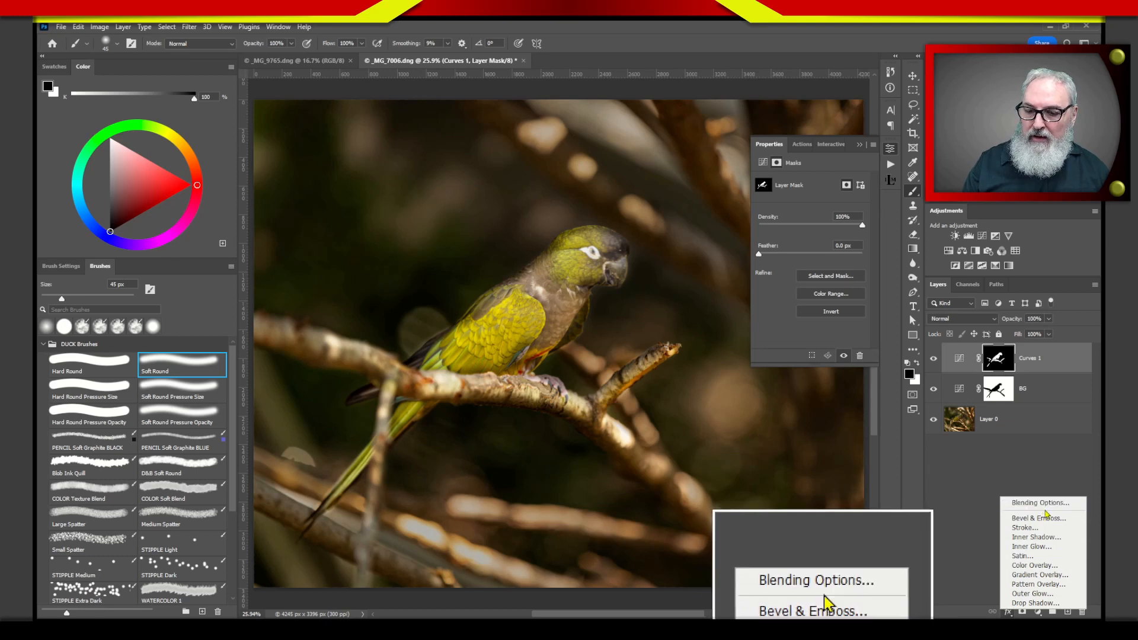
left_click(1002, 459)
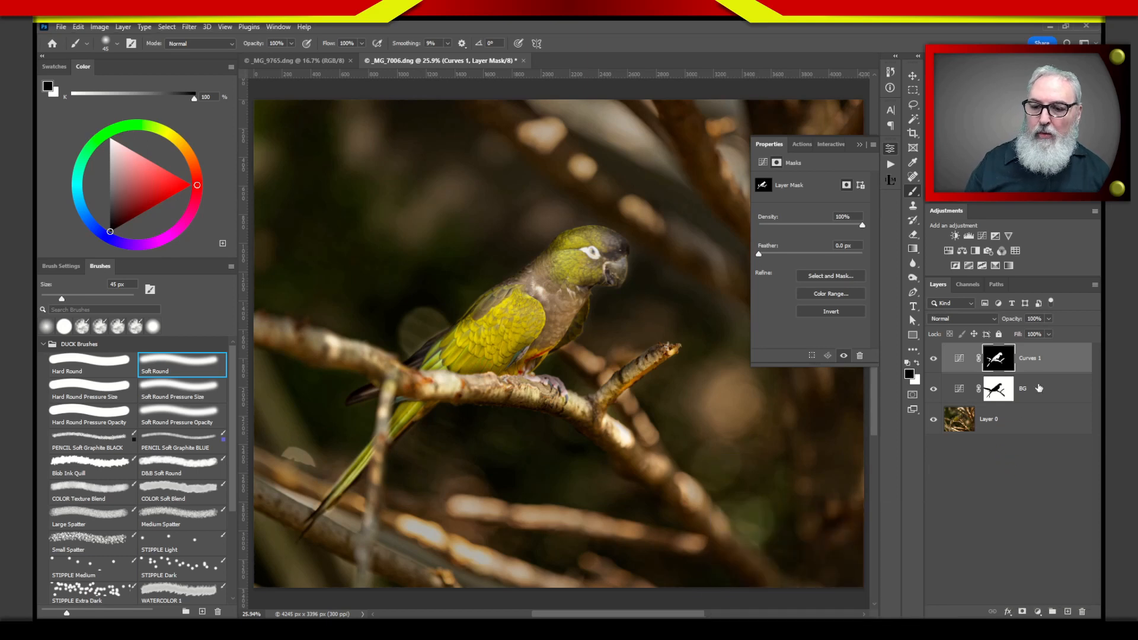
left_click(1065, 359)
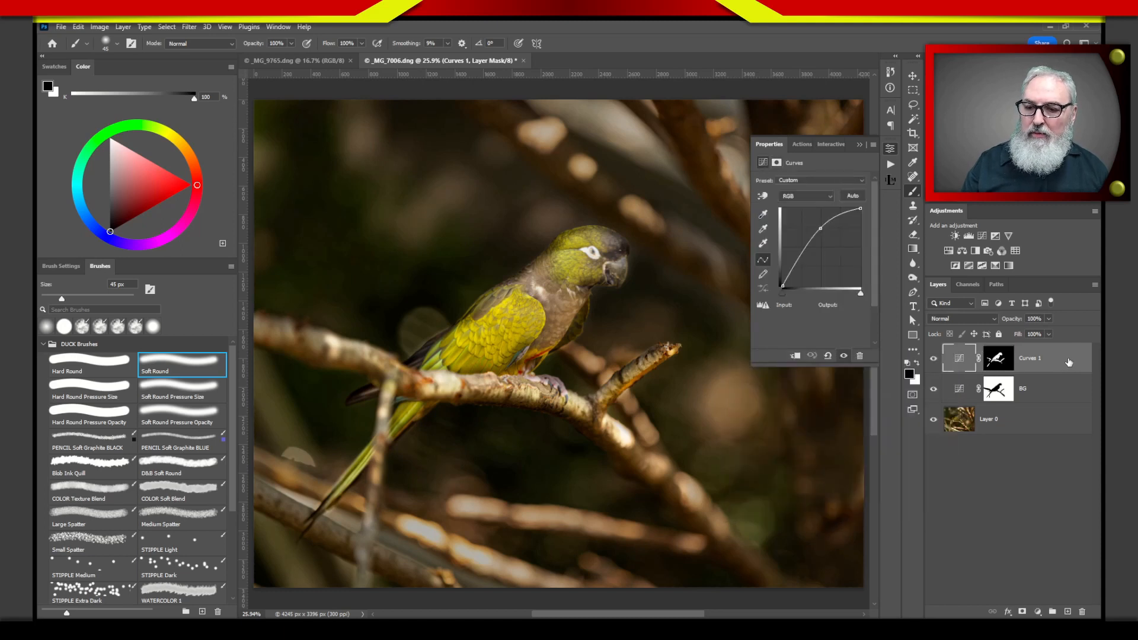
double_click(1069, 361)
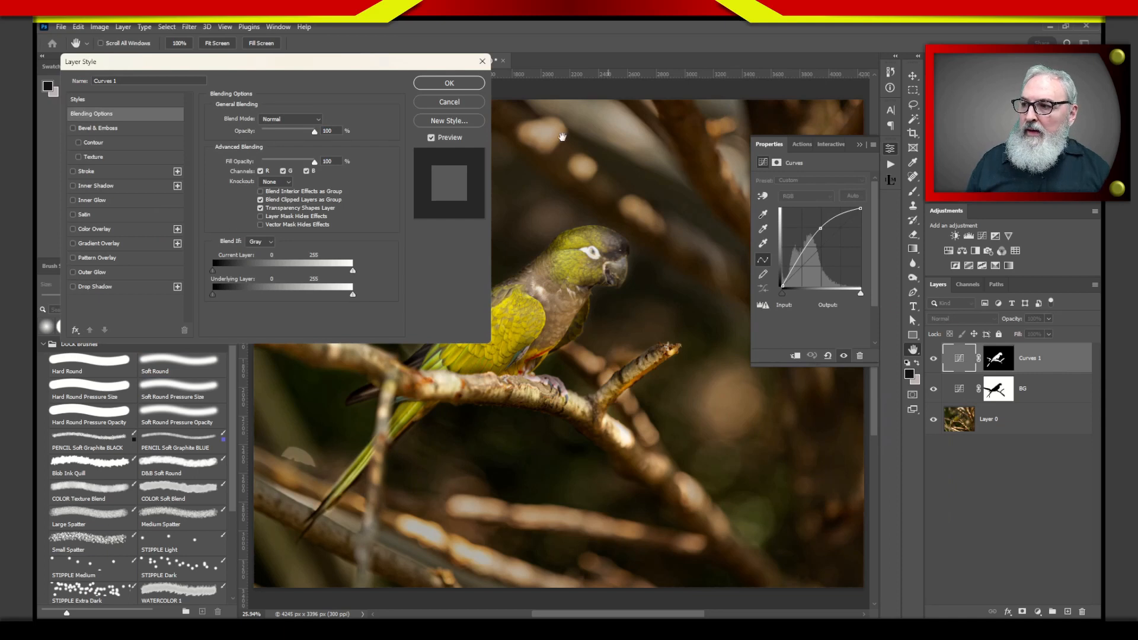
left_click_drag(391, 70, 625, 215)
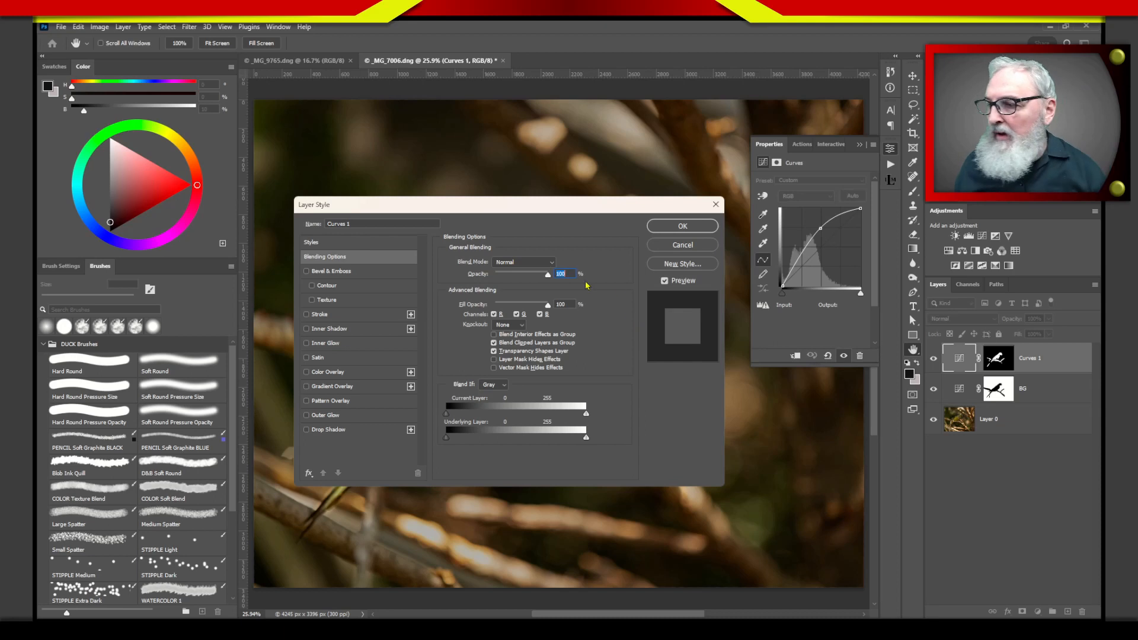
left_click(553, 263)
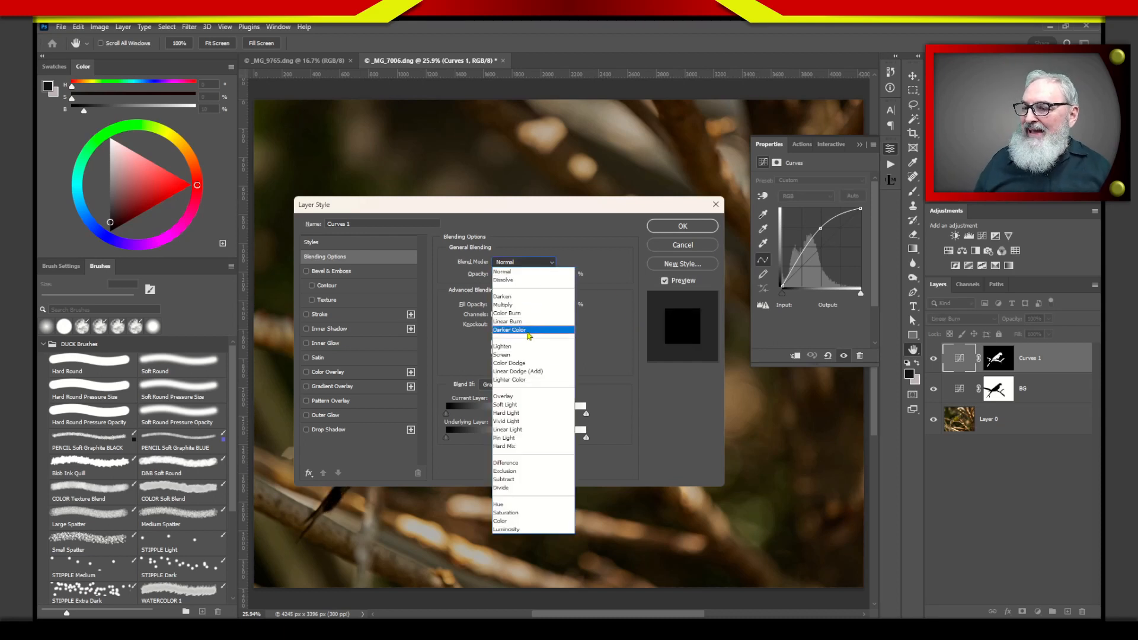
left_click(541, 263)
left_click_drag(563, 218, 917, 136)
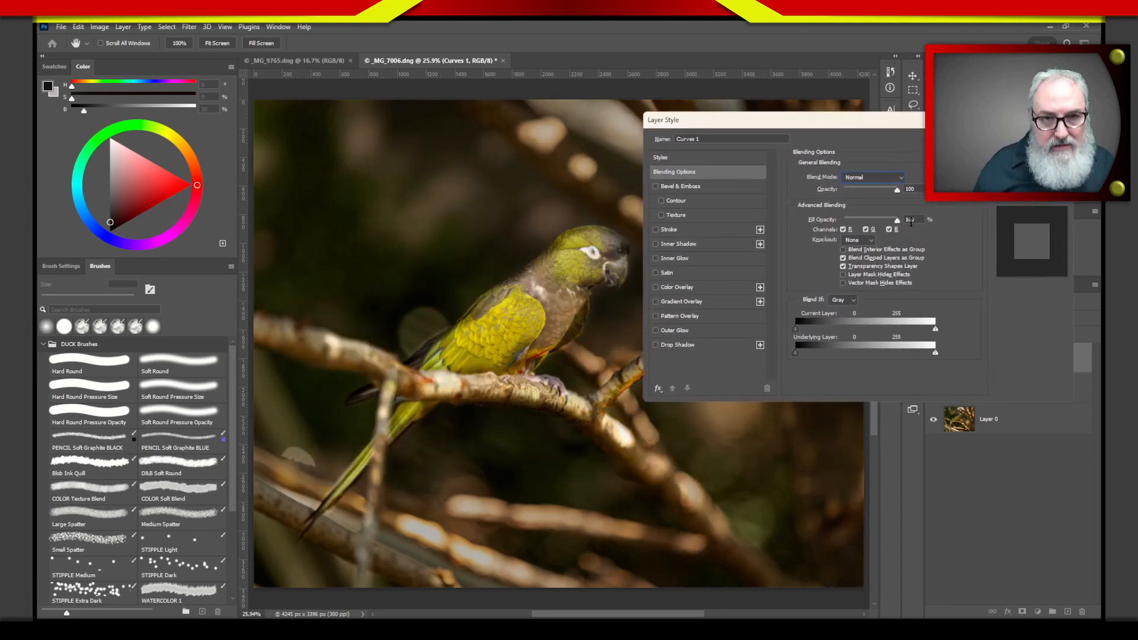
left_click(894, 177)
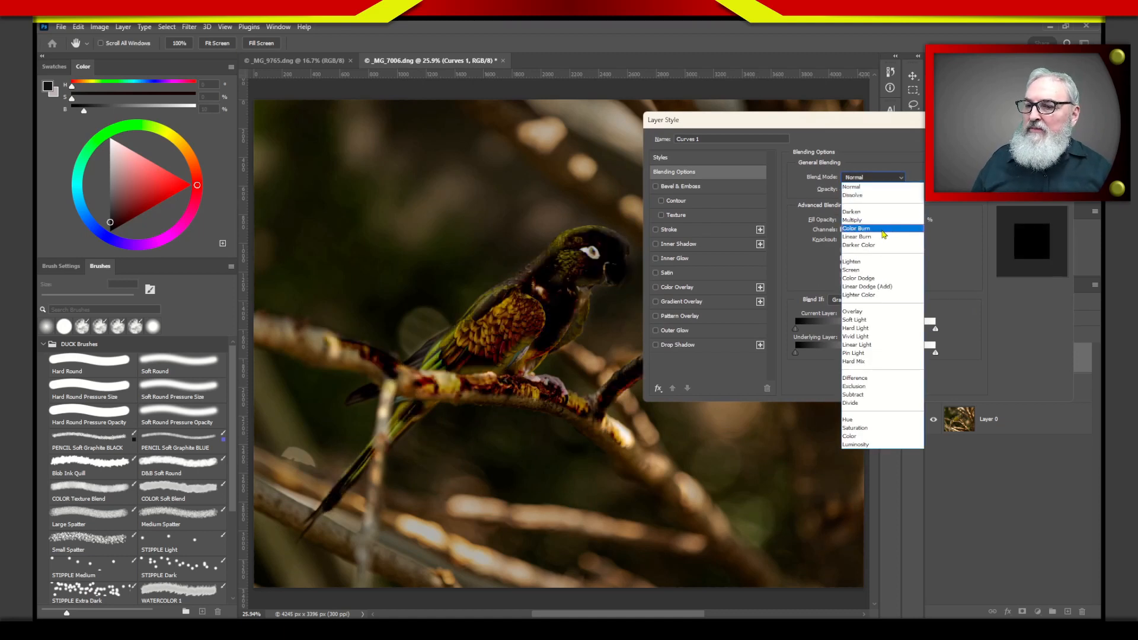
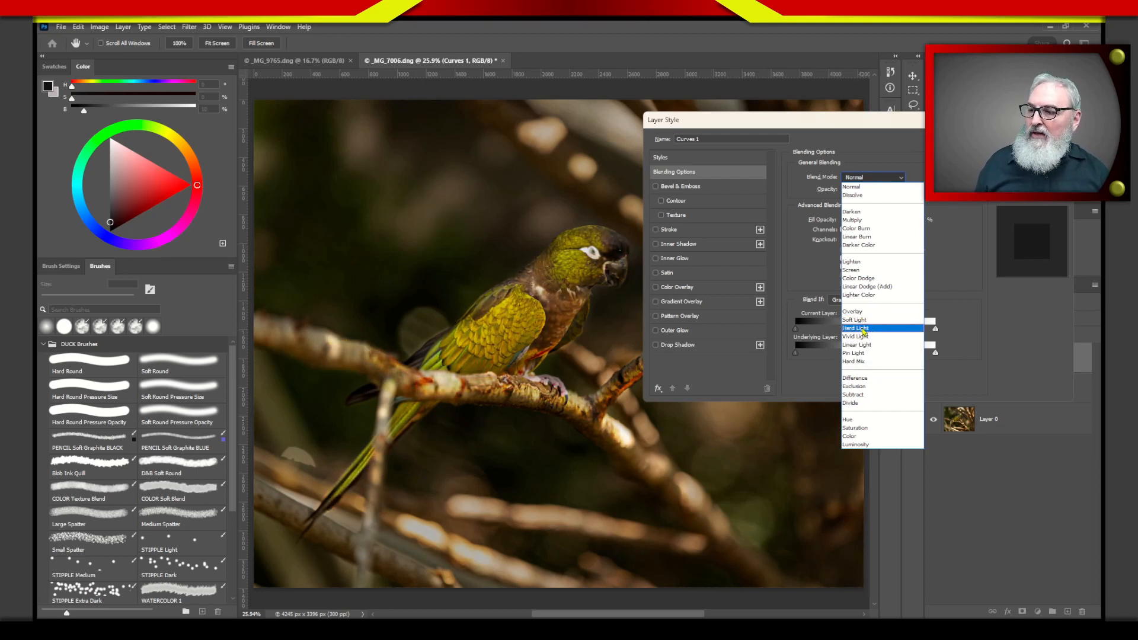
left_click(869, 329)
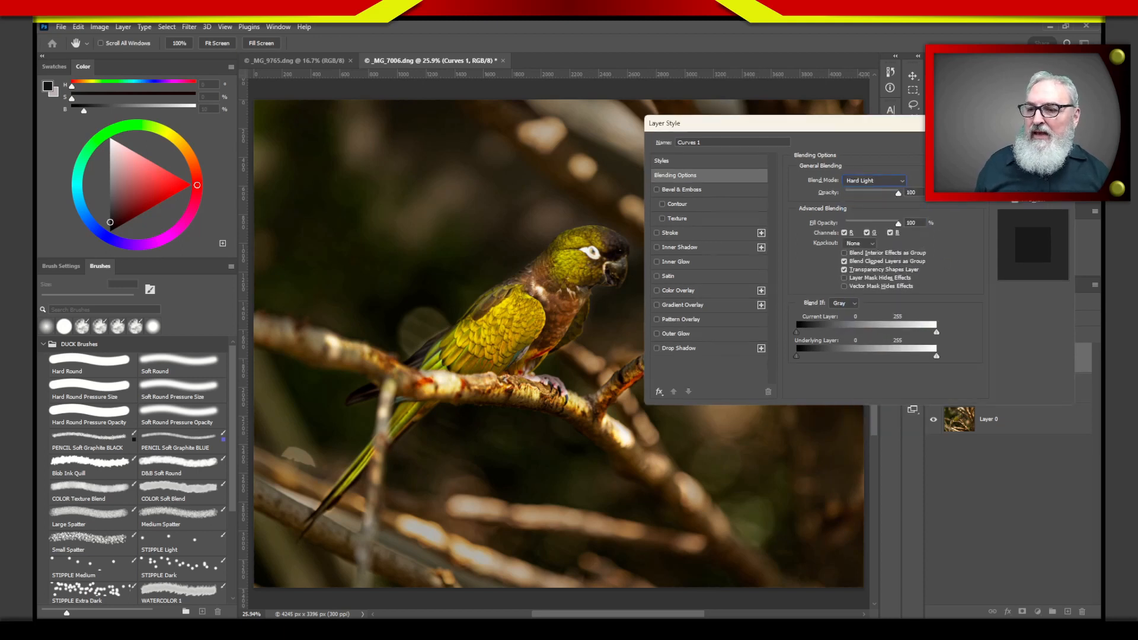
left_click_drag(921, 122, 353, 65)
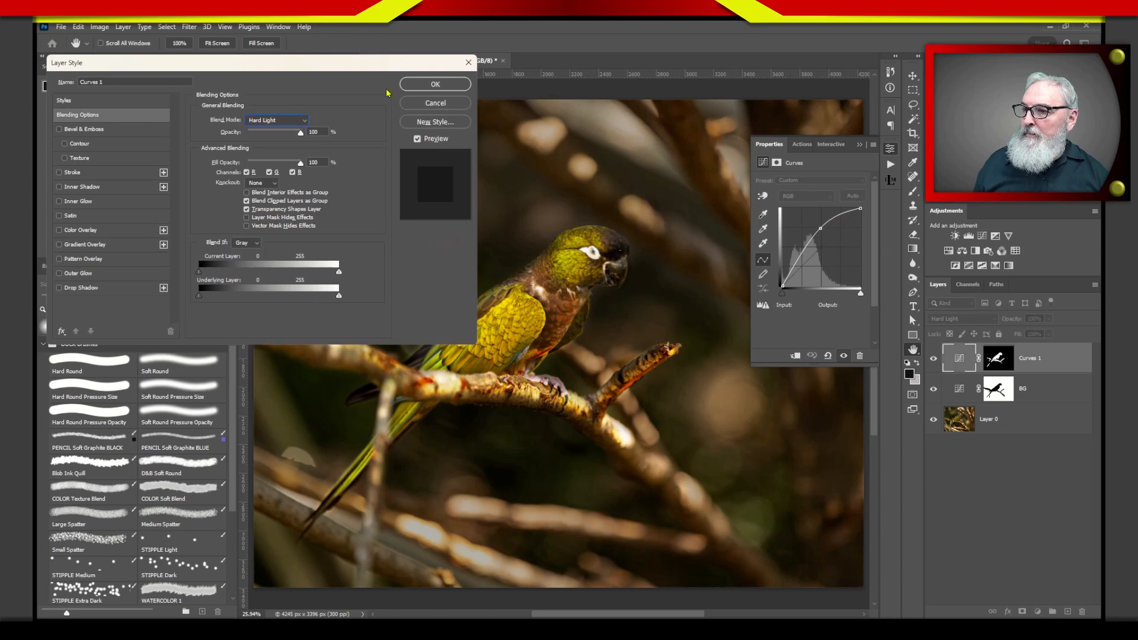
left_click(435, 84)
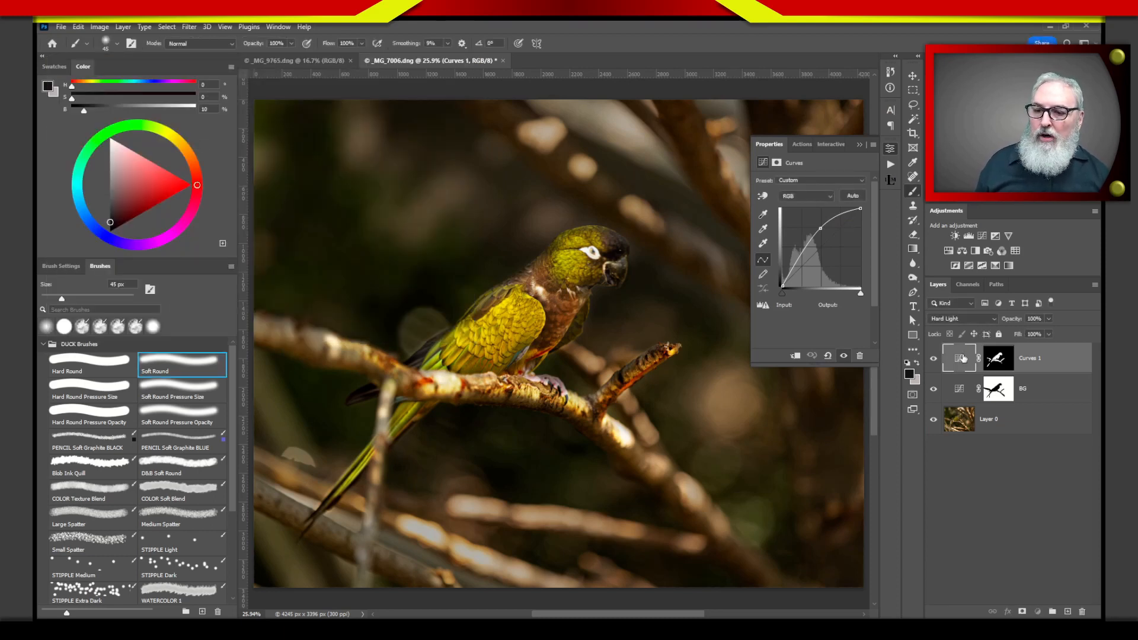
Lower the Curves 1 point to input 68, output 105, and add a second point in the highlights.
left_click_drag(820, 228, 802, 252)
left_click(806, 253)
left_click(835, 223)
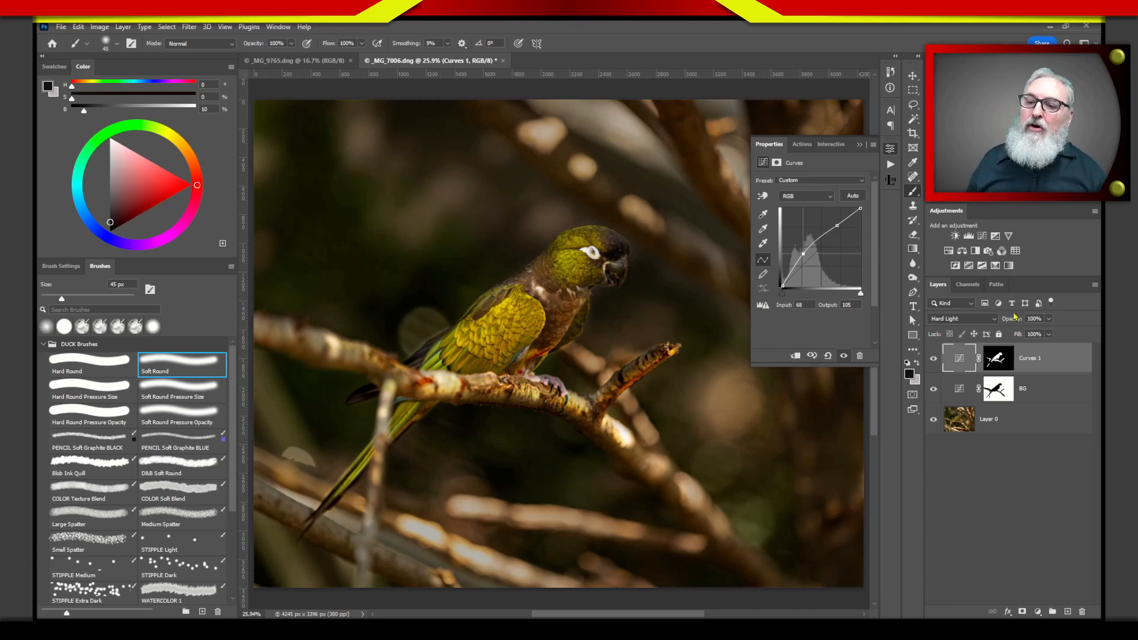
Return Curves 1 to Normal blending and reshape its curve to a single point at input 99, output 169.
left_click(993, 318)
left_click(948, 324)
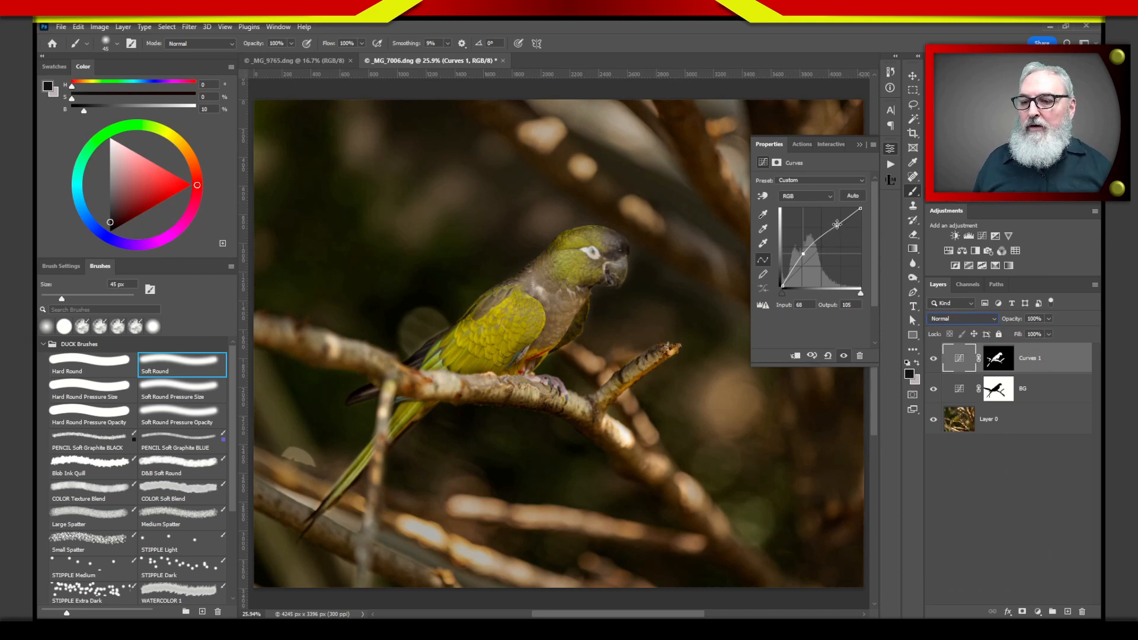
mouse_move(803, 254)
left_mouse_down()
mouse_move(821, 227)
mouse_move(814, 235)
left_mouse_up()
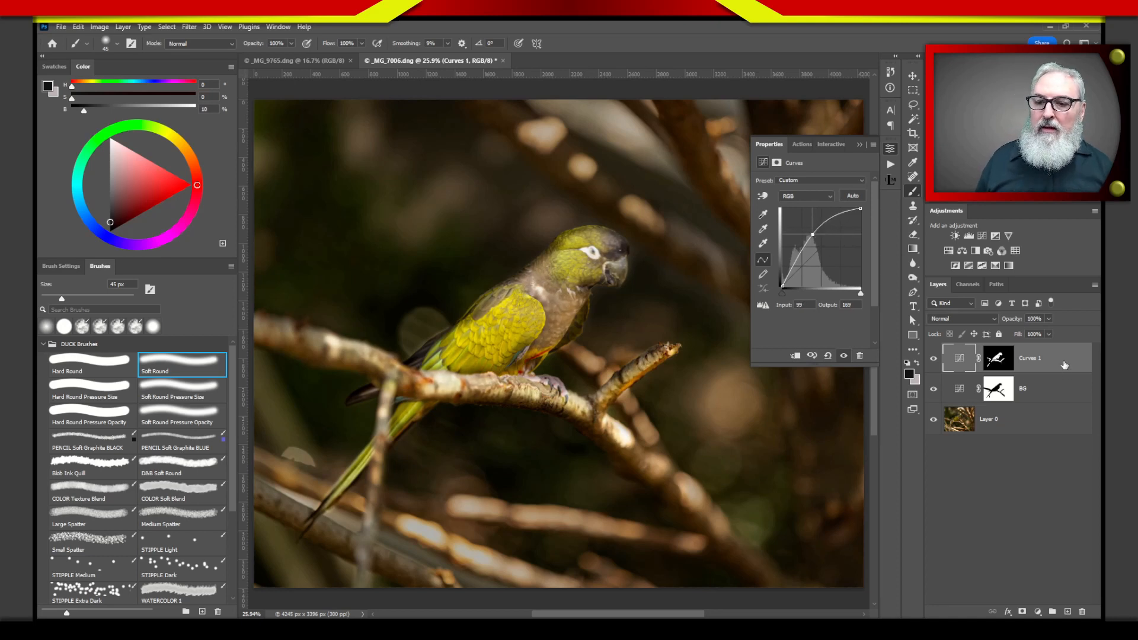
Open the Blending Options for the Curves 1 layer and move the Layer Style dialog clear of the parrot.
left_click(1066, 360)
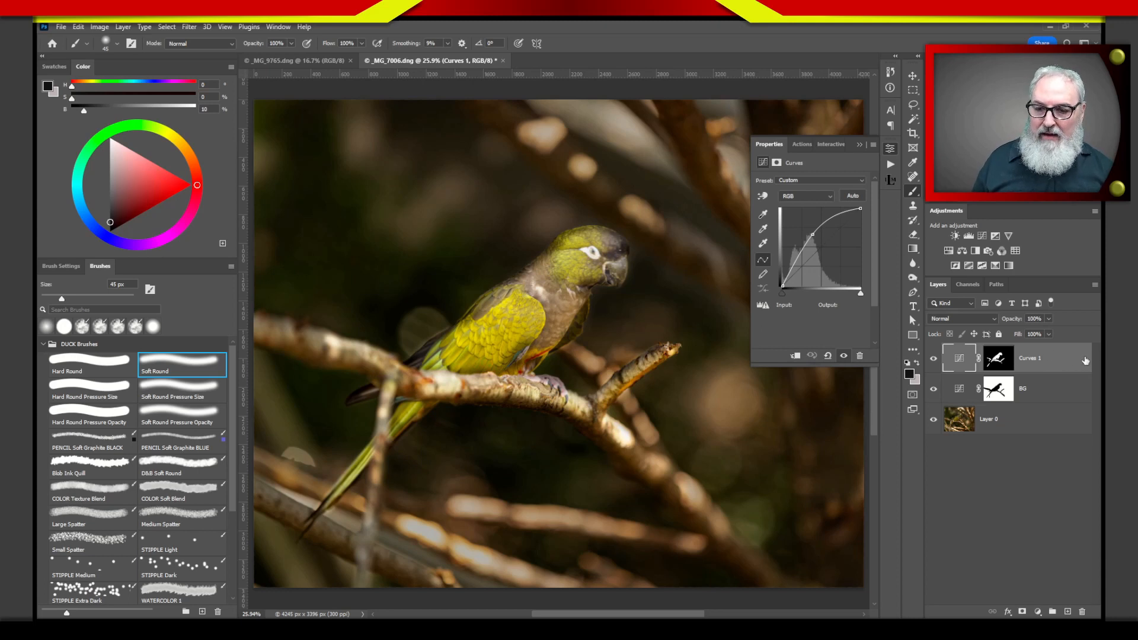
double_click(1065, 366)
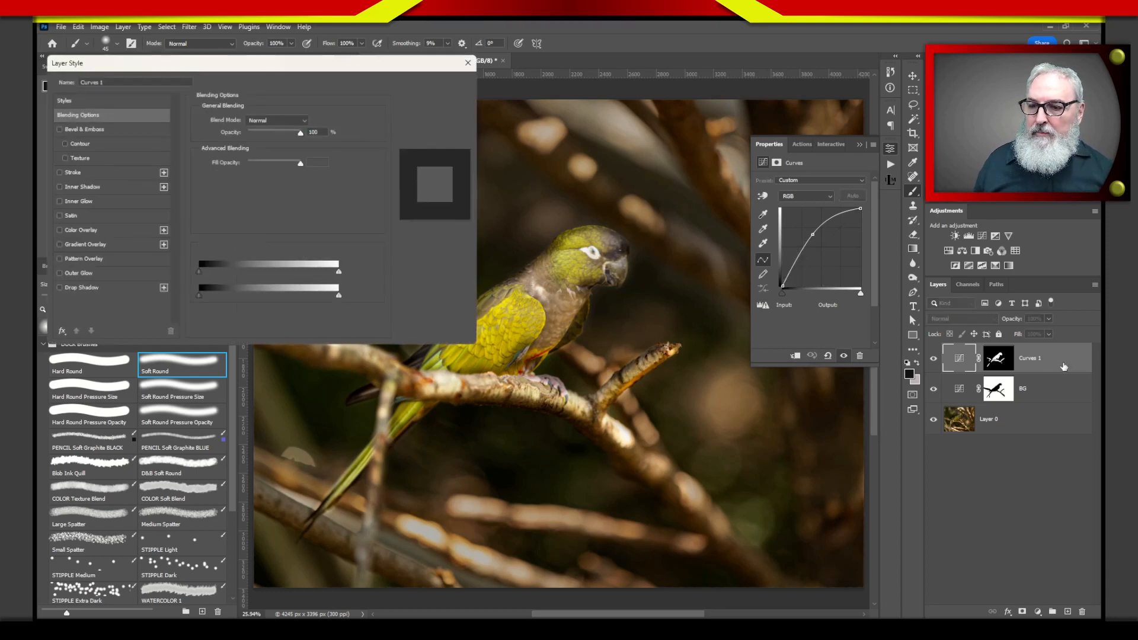
left_click_drag(342, 67, 943, 127)
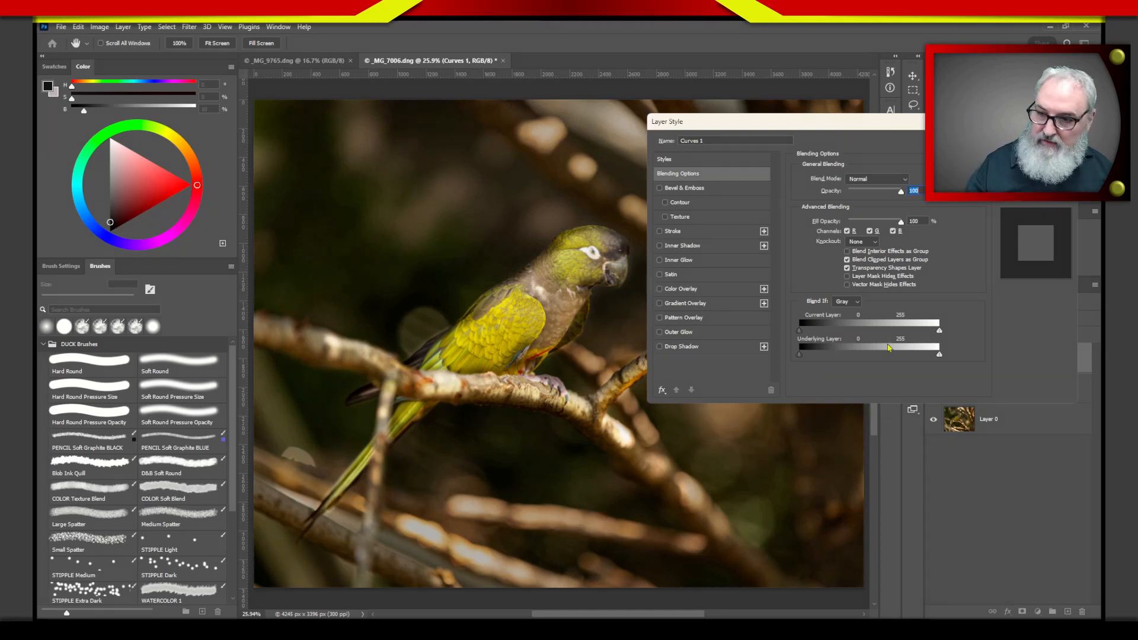
mouse_move(964, 296)
left_mouse_down()
mouse_move(934, 292)
mouse_move(835, 407)
mouse_move(922, 284)
mouse_move(800, 300)
left_mouse_up()
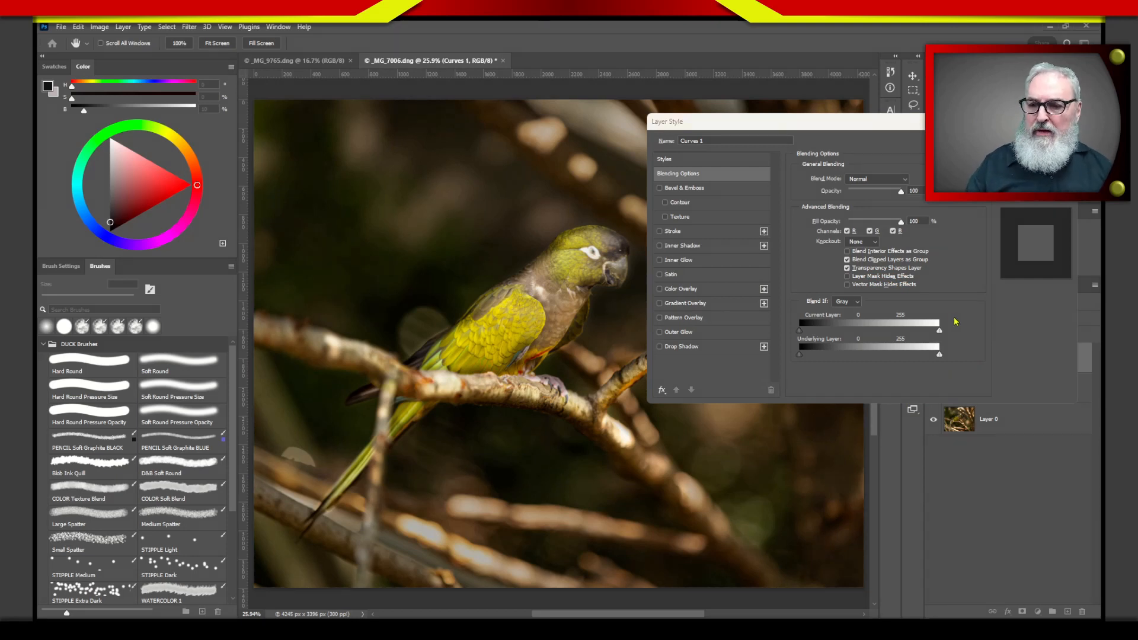
mouse_move(948, 318)
left_mouse_down()
mouse_move(984, 297)
mouse_move(944, 316)
left_mouse_up()
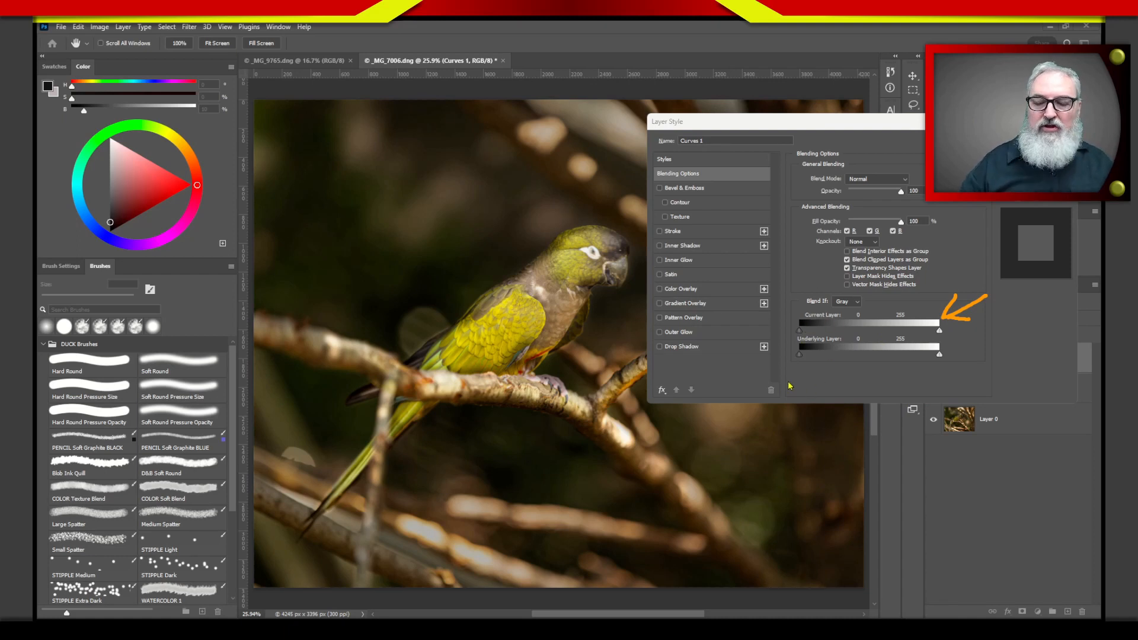
left_click_drag(914, 122, 360, 67)
key("Escape")
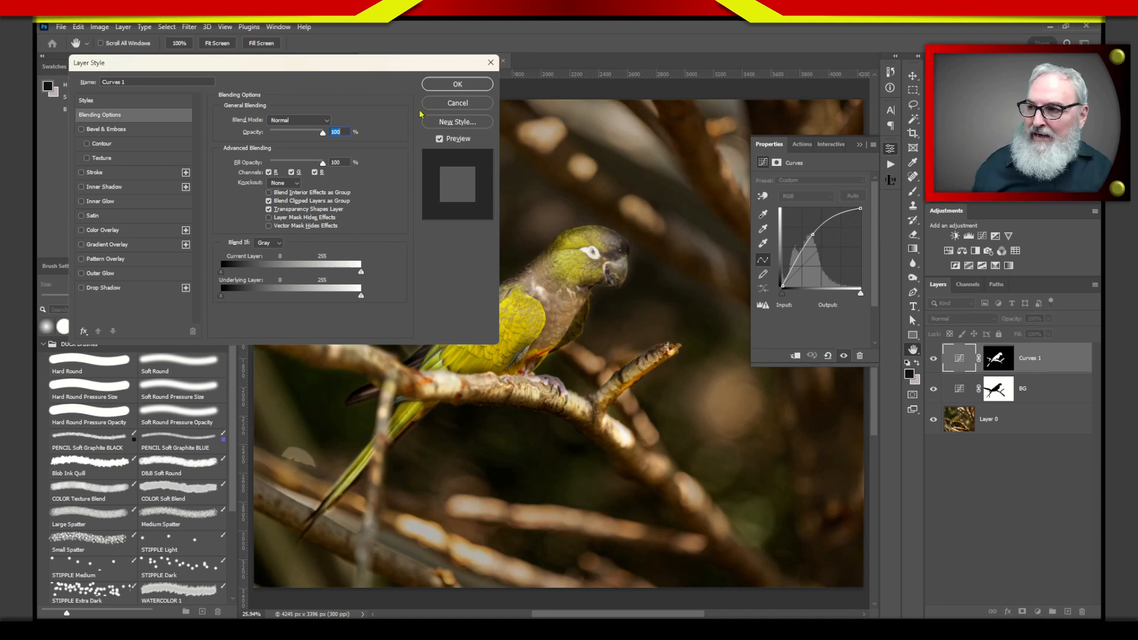
left_click_drag(366, 72, 924, 131)
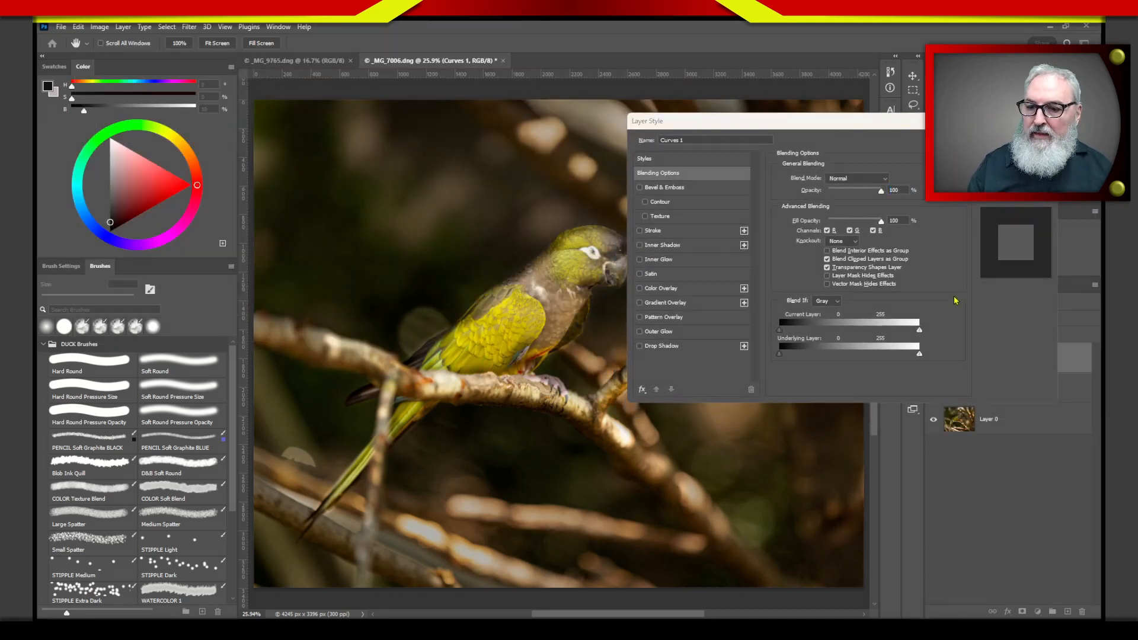
mouse_move(954, 296)
left_mouse_down()
mouse_move(924, 321)
mouse_move(958, 321)
mouse_move(931, 317)
mouse_move(1027, 270)
left_mouse_up()
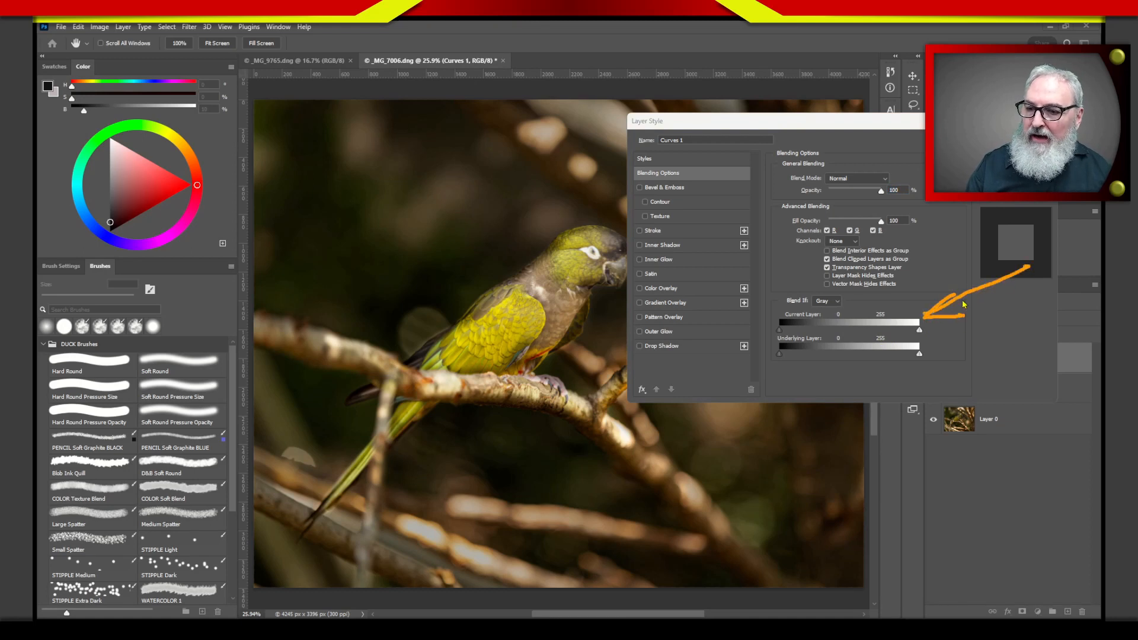
mouse_move(946, 238)
left_mouse_down()
mouse_move(961, 266)
mouse_move(1032, 249)
mouse_move(1019, 253)
left_mouse_up()
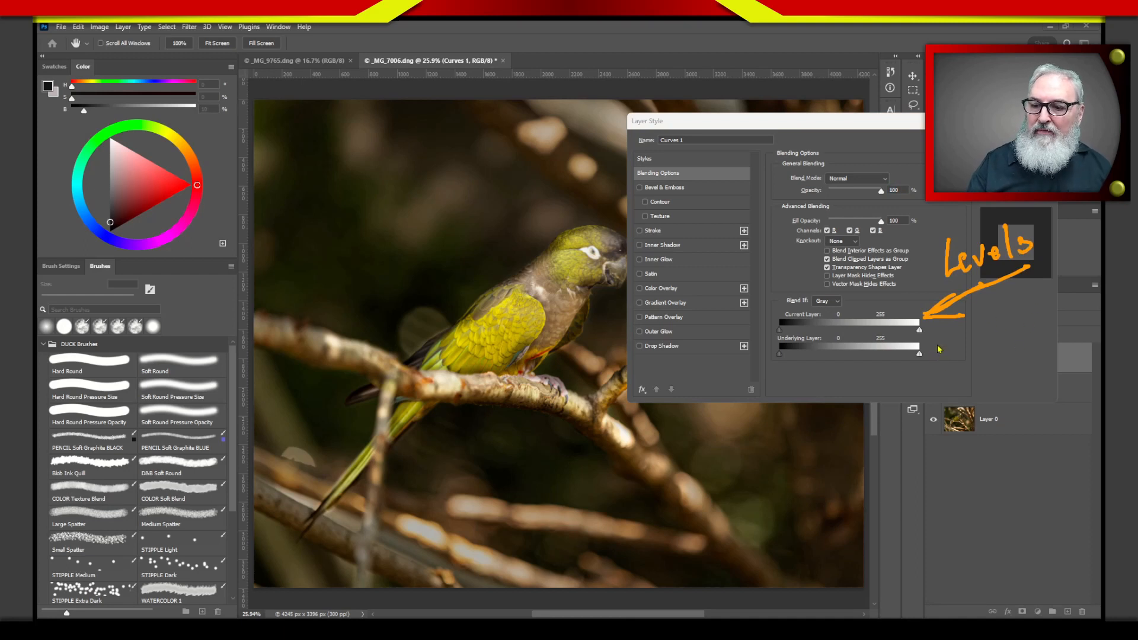
mouse_move(931, 346)
left_mouse_down()
mouse_move(920, 354)
mouse_move(936, 368)
mouse_move(963, 359)
mouse_move(1012, 383)
left_mouse_up()
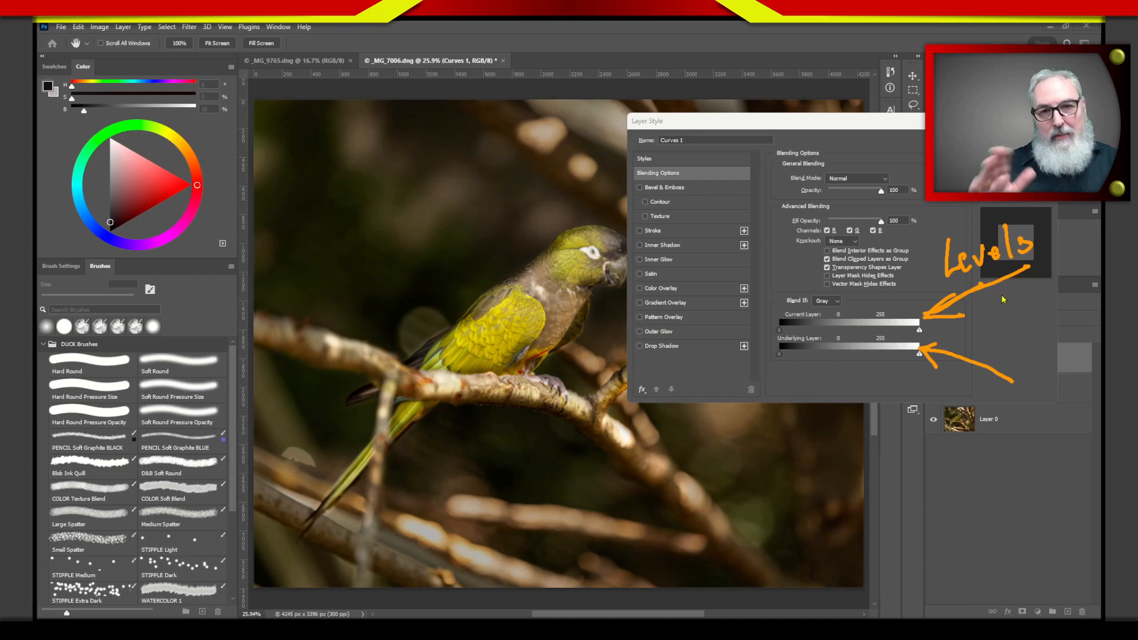
left_click_drag(935, 255, 1042, 314)
left_click_drag(1001, 204, 981, 341)
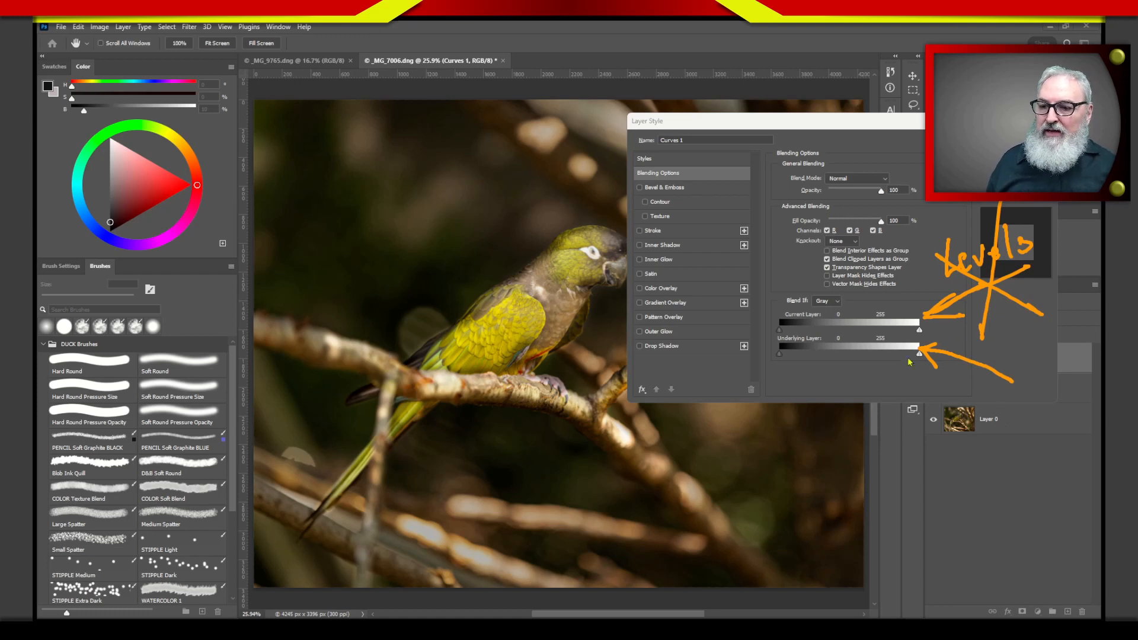
left_click_drag(779, 352, 832, 348)
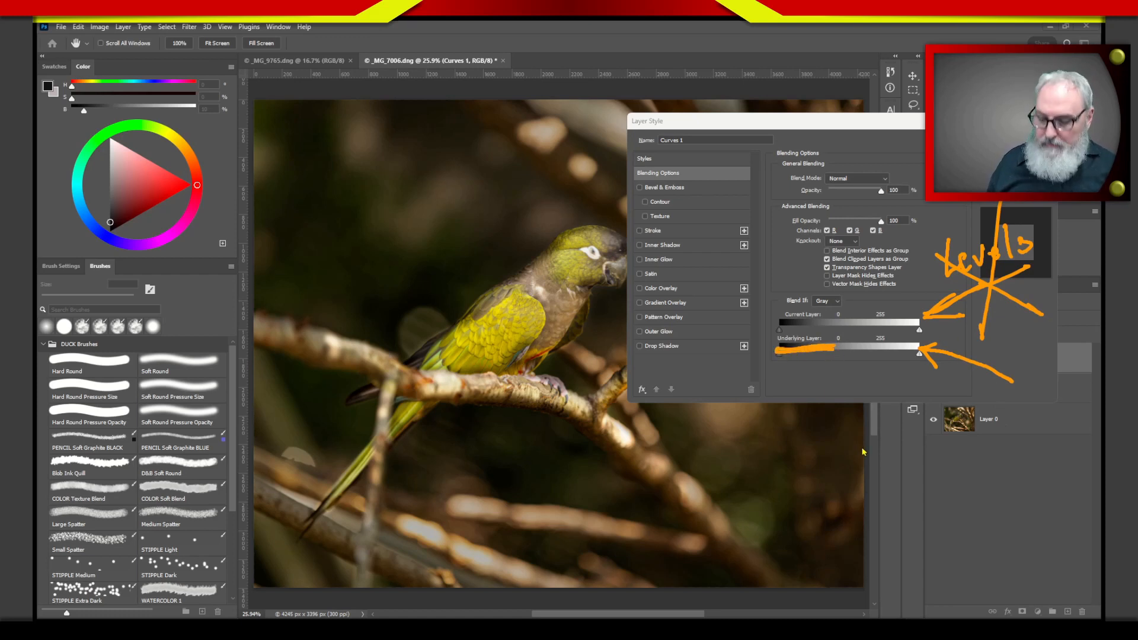
key("Escape")
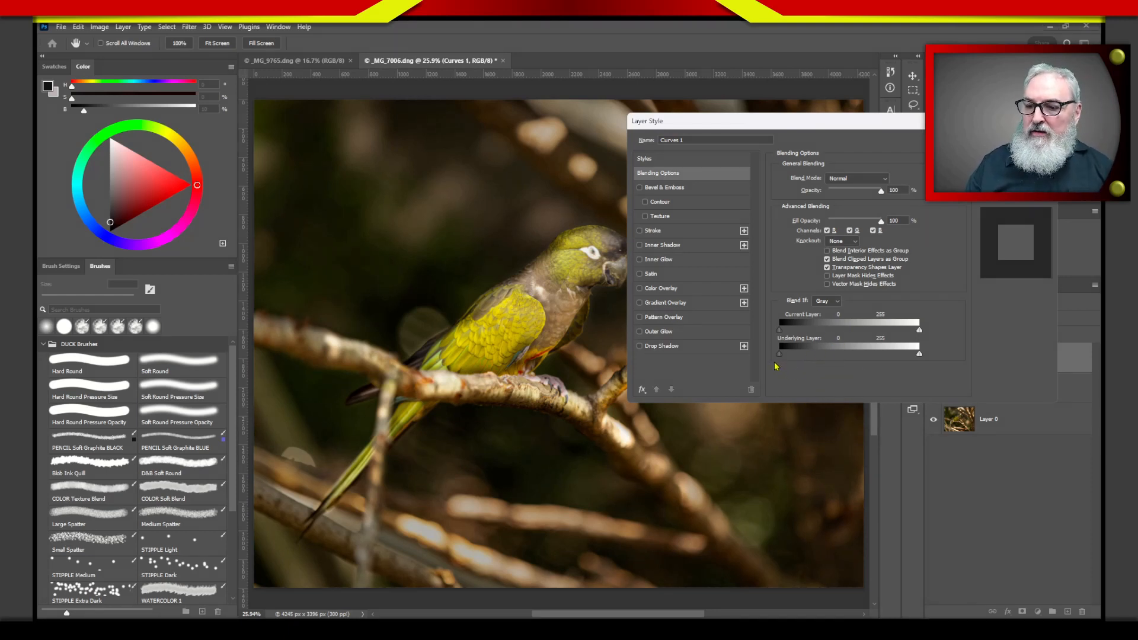
mouse_move(761, 364)
left_mouse_down()
mouse_move(758, 390)
mouse_move(784, 366)
mouse_move(807, 384)
left_mouse_up()
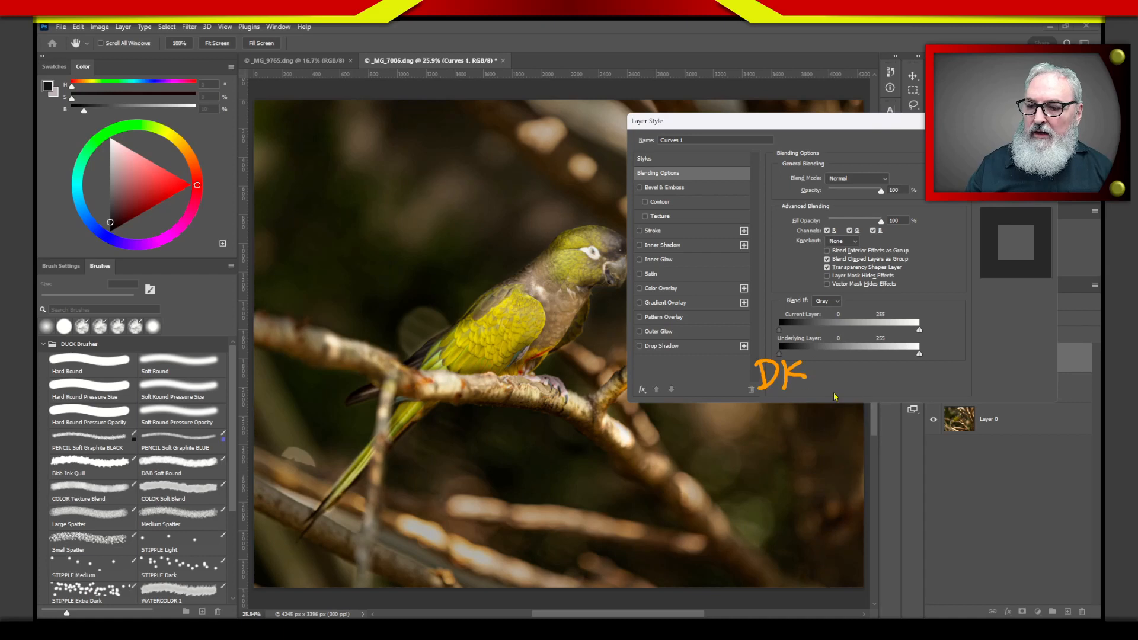
mouse_move(929, 359)
left_mouse_down()
mouse_move(955, 375)
mouse_move(972, 360)
left_mouse_up()
mouse_move(961, 348)
left_mouse_down()
mouse_move(961, 377)
mouse_move(984, 355)
mouse_move(983, 374)
left_mouse_up()
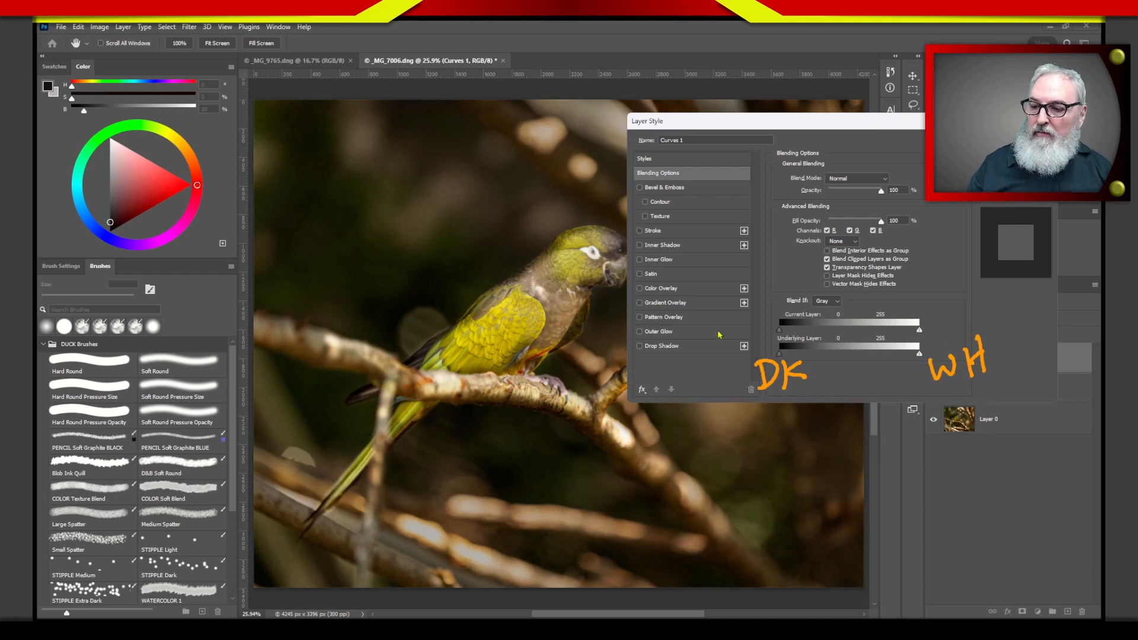
left_click_drag(748, 337, 734, 369)
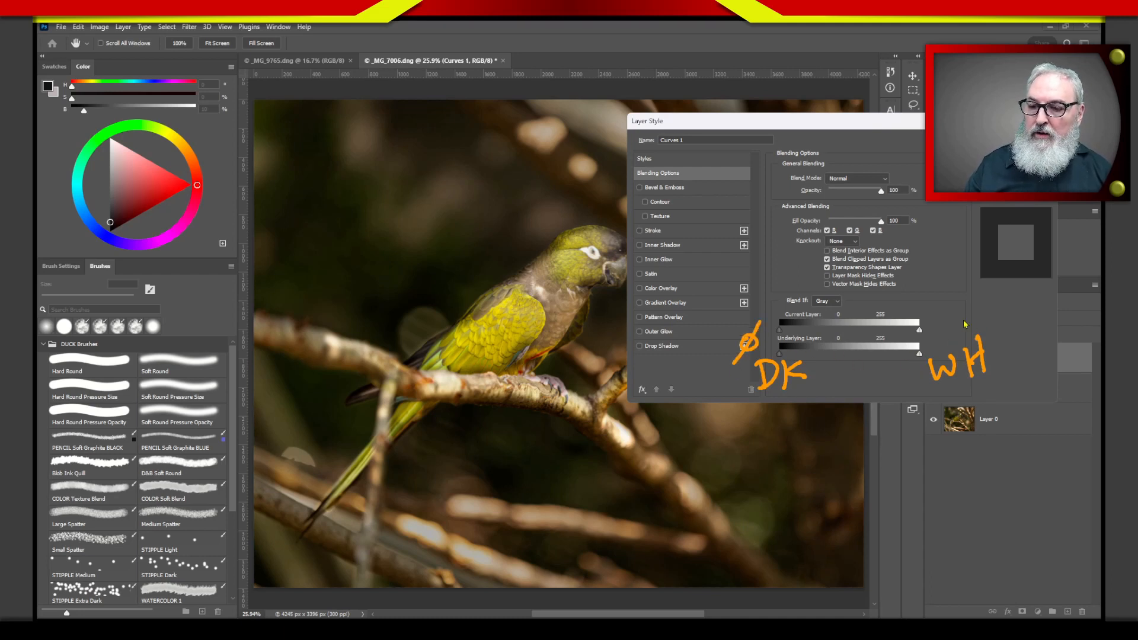
mouse_move(948, 326)
left_mouse_down()
mouse_move(962, 342)
mouse_move(1005, 304)
left_mouse_up()
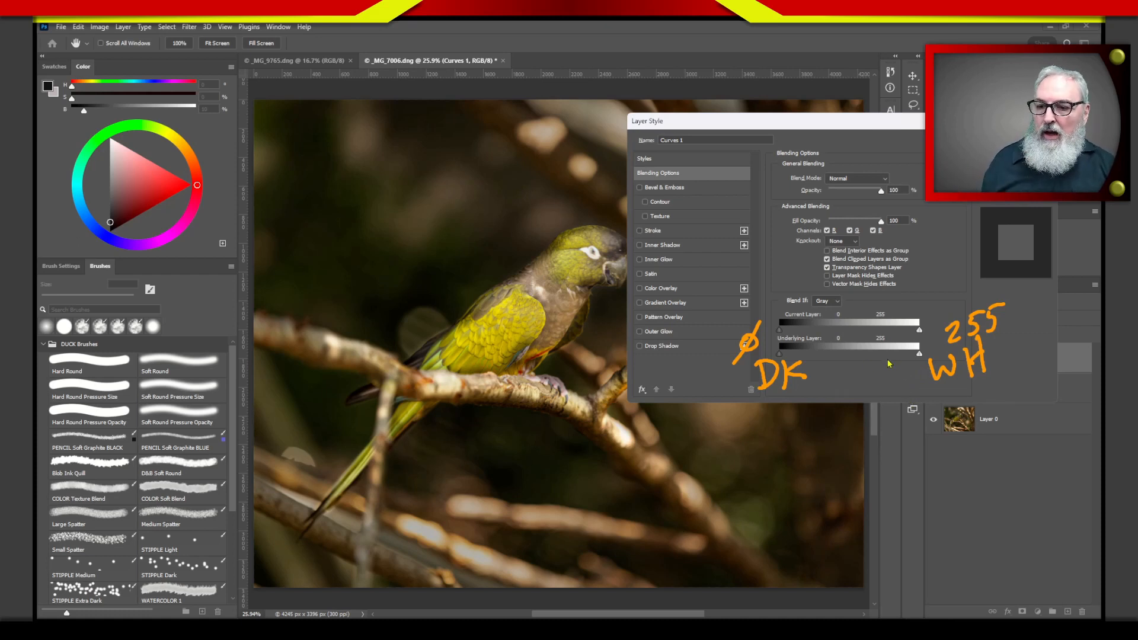
left_click_drag(903, 353, 902, 374)
left_click_drag(896, 363, 911, 362)
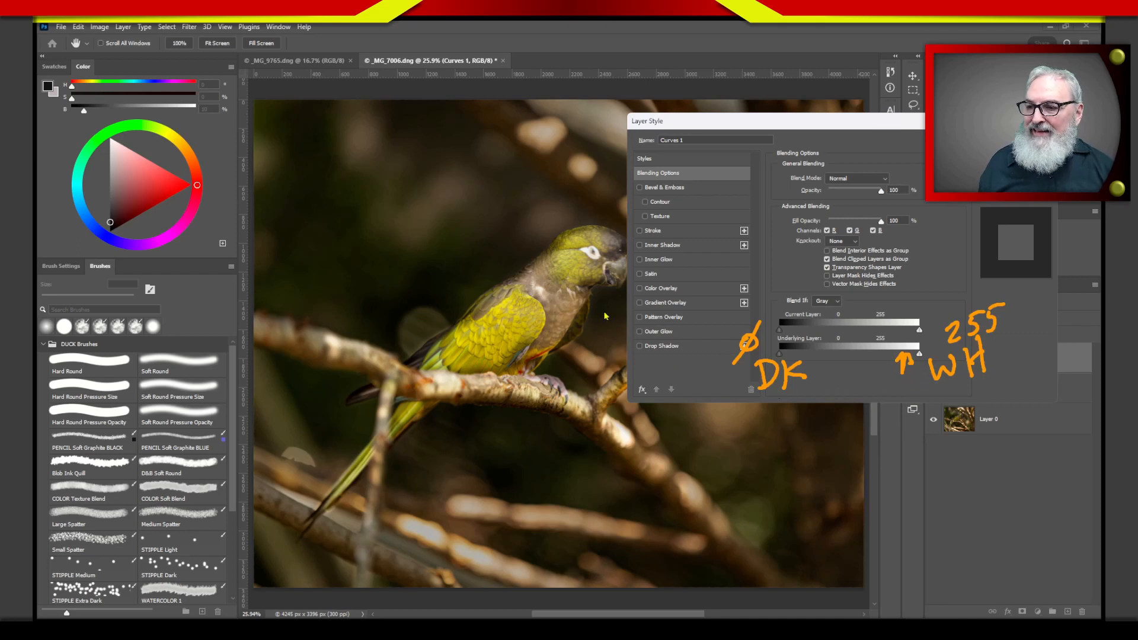
mouse_move(600, 250)
left_mouse_down()
mouse_move(578, 247)
mouse_move(584, 256)
left_mouse_up()
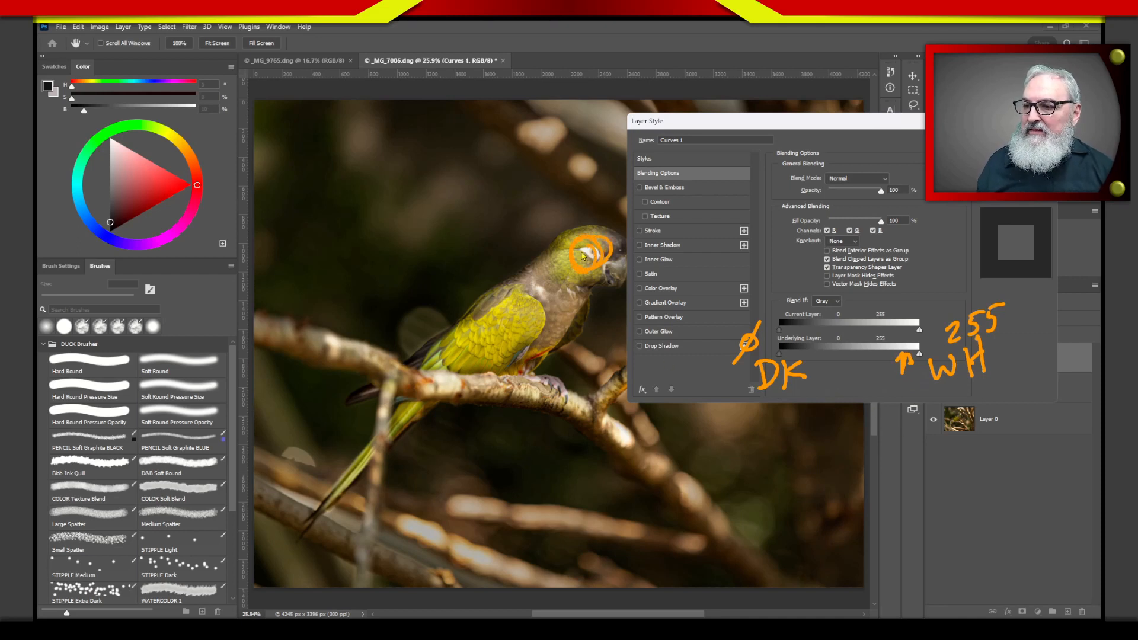
left_click_drag(570, 193, 574, 236)
left_click_drag(581, 235, 586, 204)
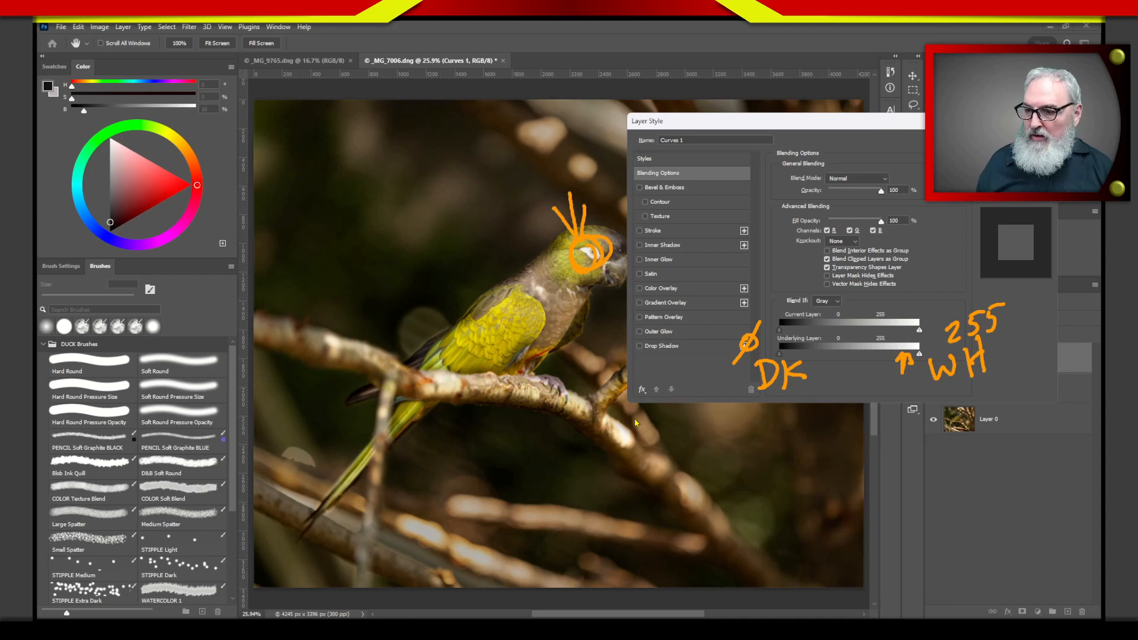
mouse_move(610, 408)
left_mouse_down()
mouse_move(648, 453)
mouse_move(602, 415)
left_mouse_up()
left_click_drag(602, 509, 617, 465)
mouse_move(587, 484)
left_mouse_down()
mouse_move(616, 465)
mouse_move(634, 493)
left_mouse_up()
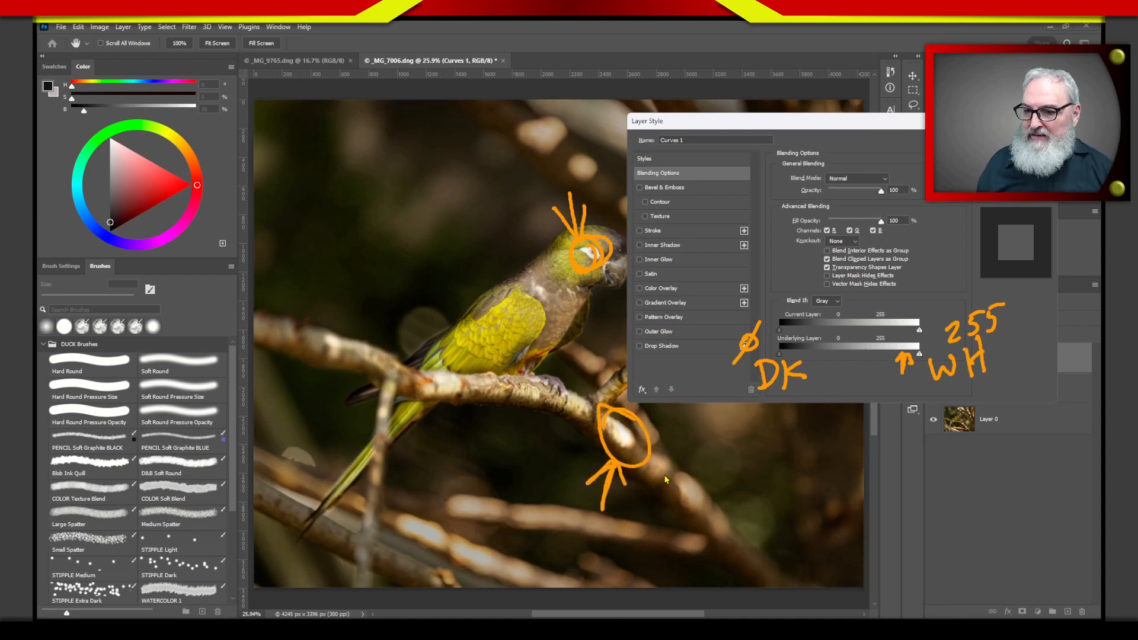
mouse_move(893, 354)
left_mouse_down()
mouse_move(893, 373)
mouse_move(880, 366)
mouse_move(900, 359)
left_mouse_up()
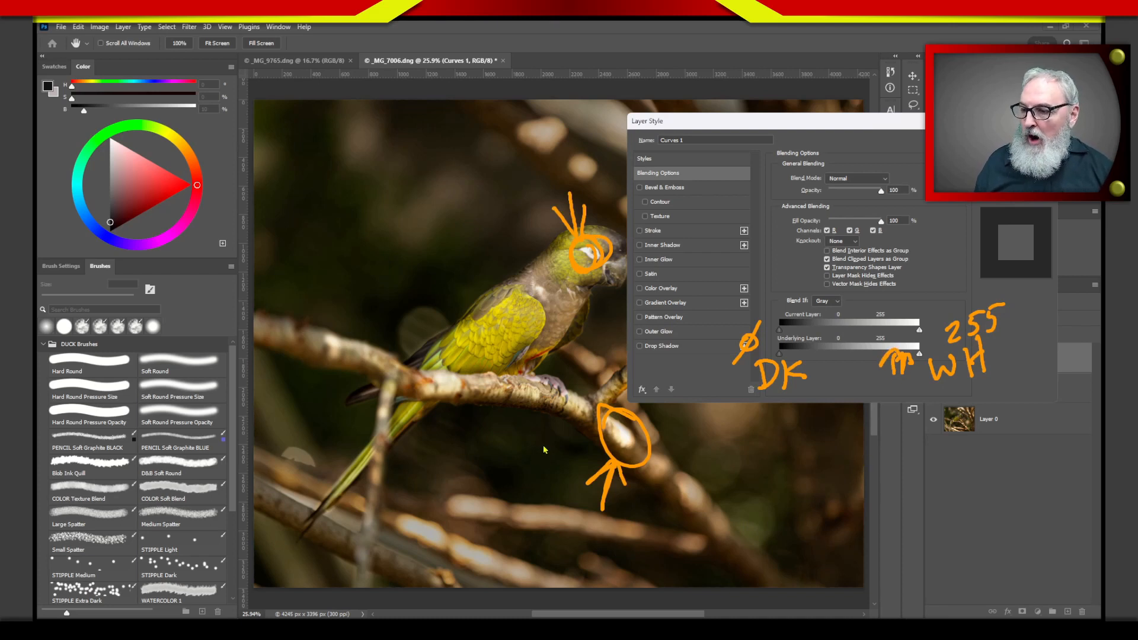
mouse_move(541, 449)
left_mouse_down()
mouse_move(530, 439)
mouse_move(483, 450)
mouse_move(523, 477)
mouse_move(504, 483)
left_mouse_up()
mouse_move(804, 351)
left_mouse_down()
mouse_move(803, 390)
mouse_move(791, 358)
mouse_move(823, 371)
left_mouse_up()
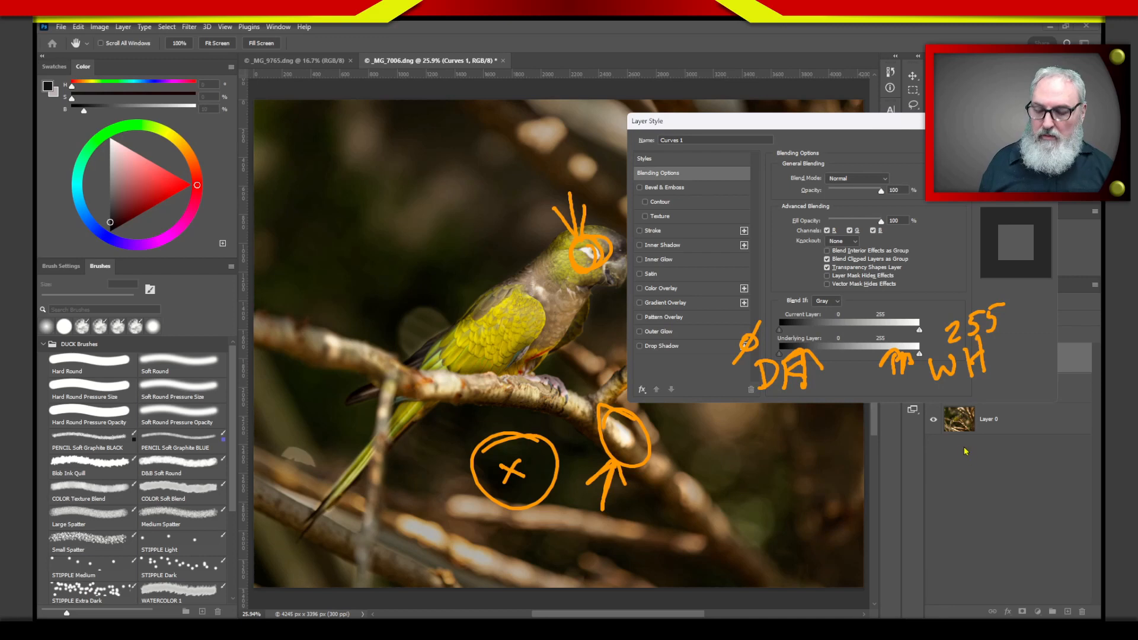
key("Escape")
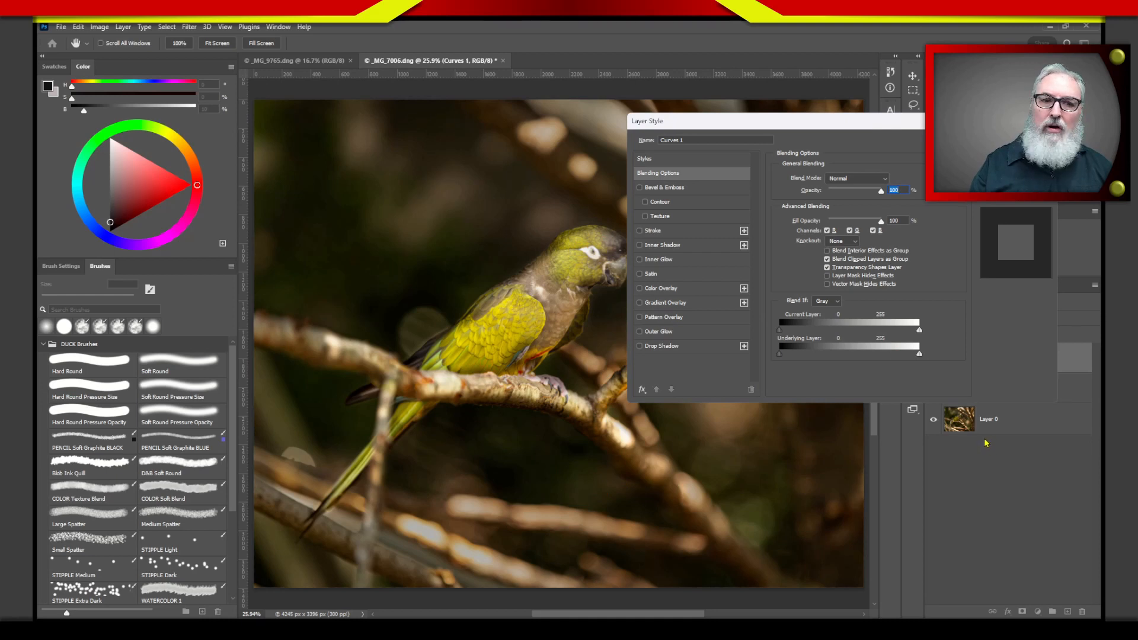
key("ctrl+2")
mouse_move(865, 303)
left_mouse_down()
mouse_move(853, 382)
mouse_move(869, 396)
left_mouse_up()
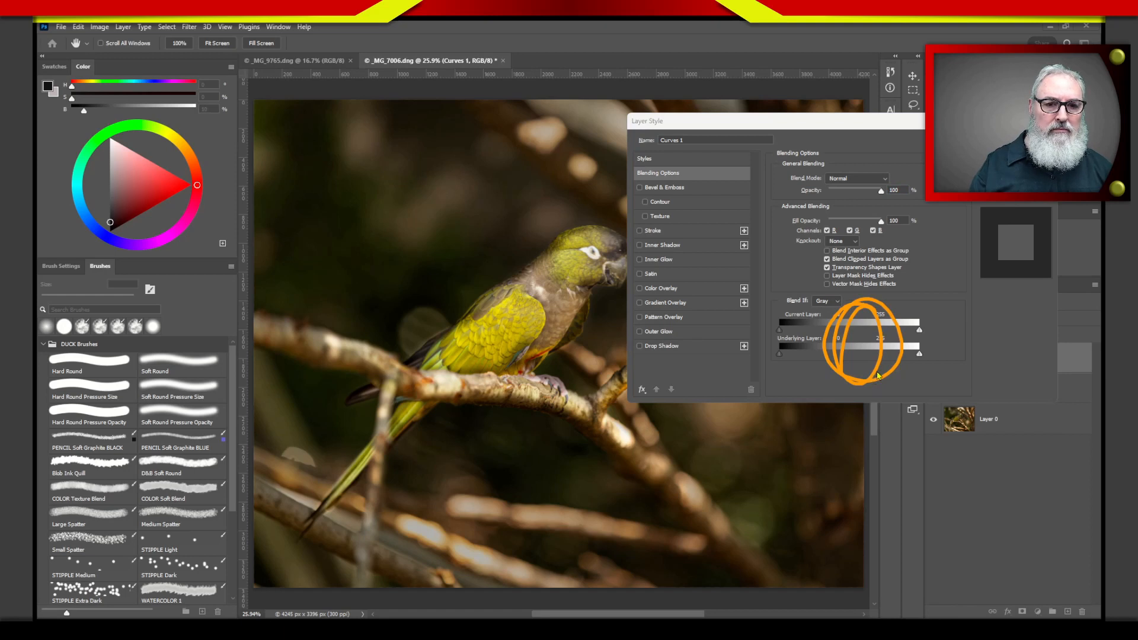
key("Escape")
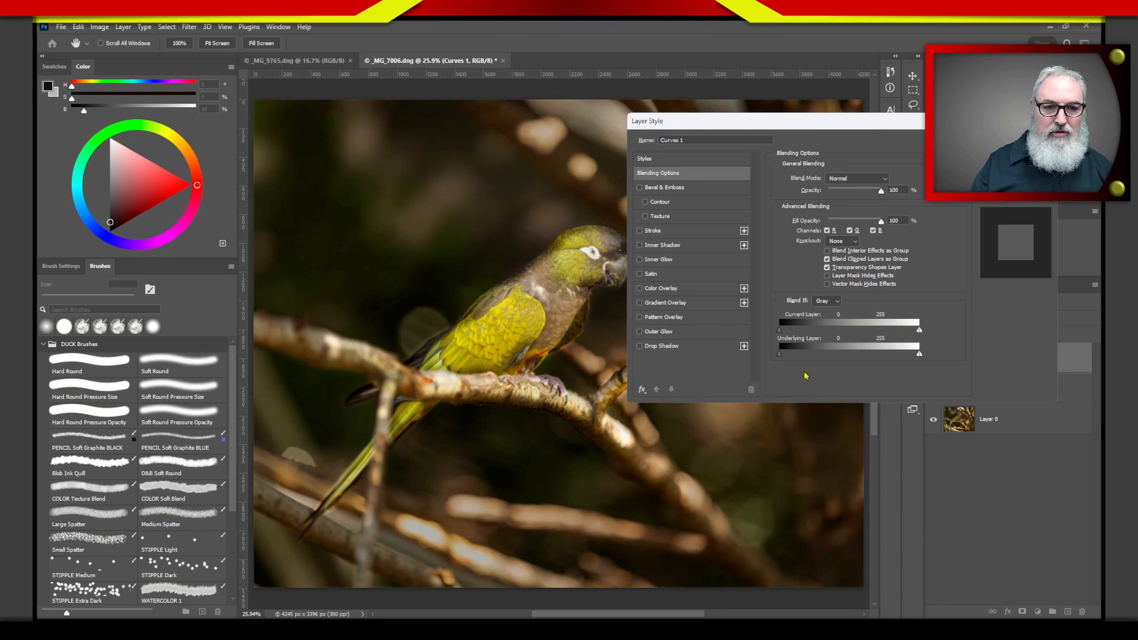
mouse_move(795, 357)
left_mouse_down()
mouse_move(770, 384)
mouse_move(786, 392)
mouse_move(797, 427)
left_mouse_up()
key("Escape")
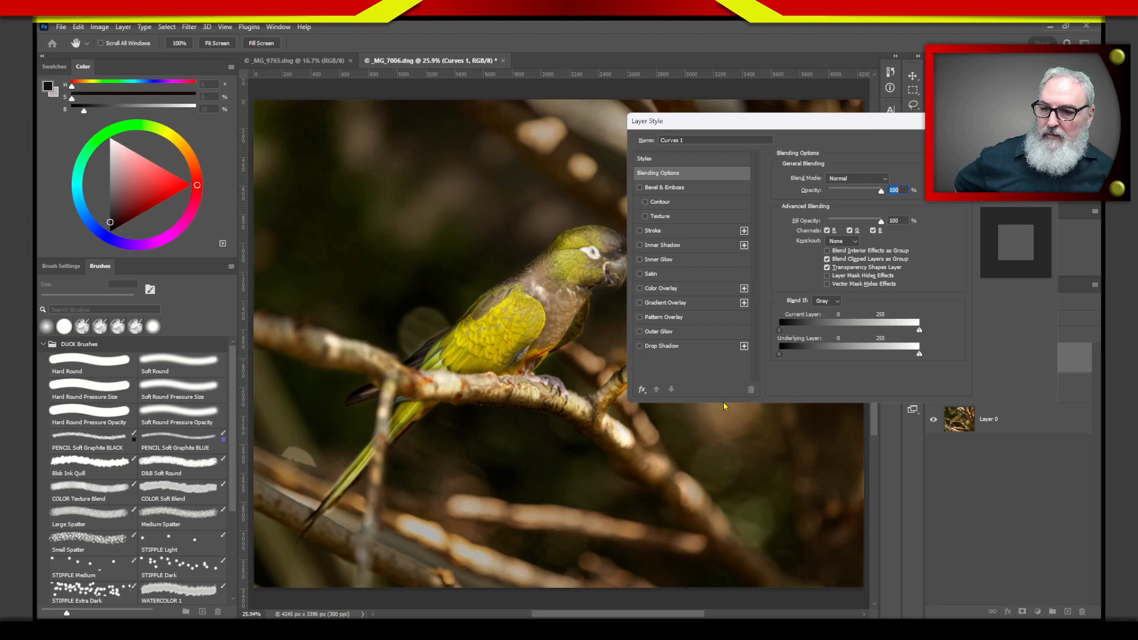
left_click(771, 319)
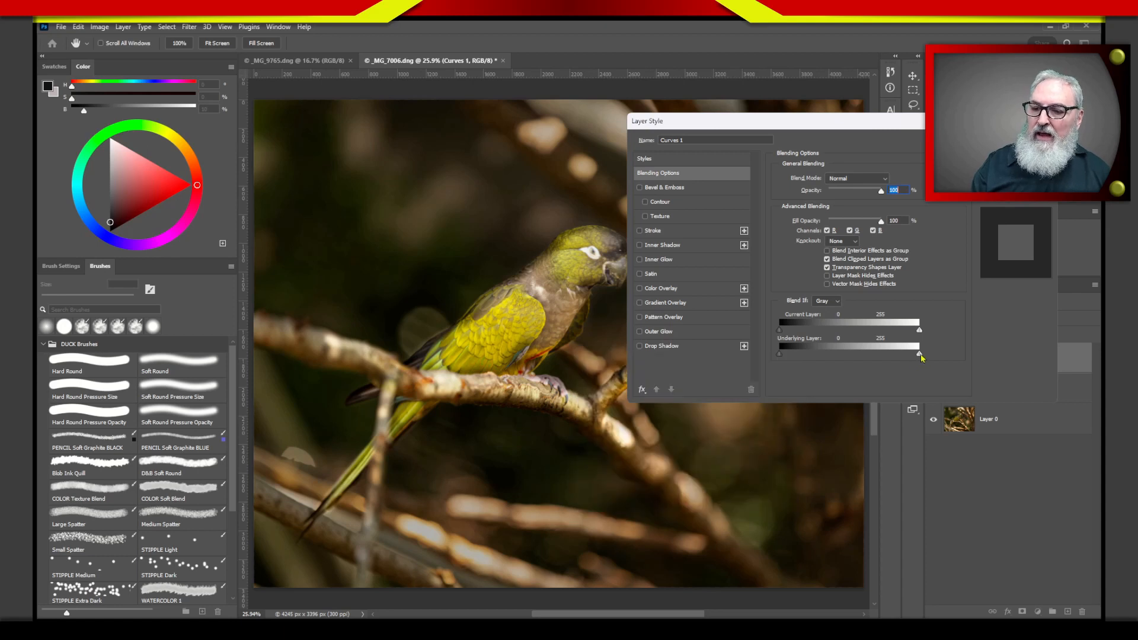
left_click_drag(919, 357, 913, 360)
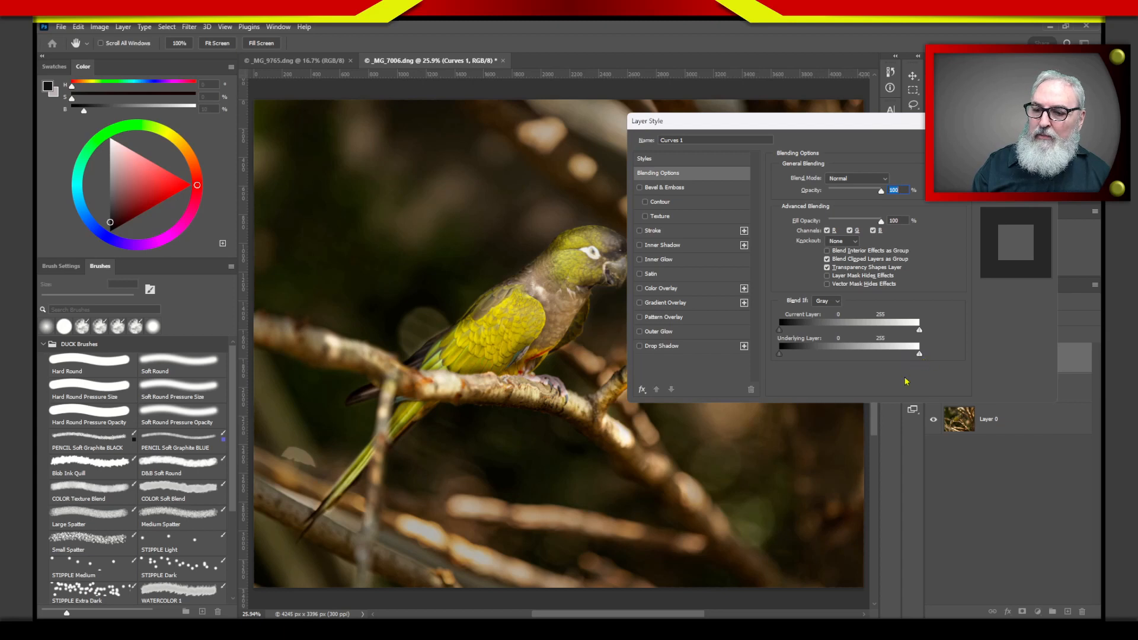
Move the Layer Style dialog clear of the parrot and raise the Underlying Layer's black Blend If point for Curves 1 to 78.
left_click_drag(779, 358, 785, 359)
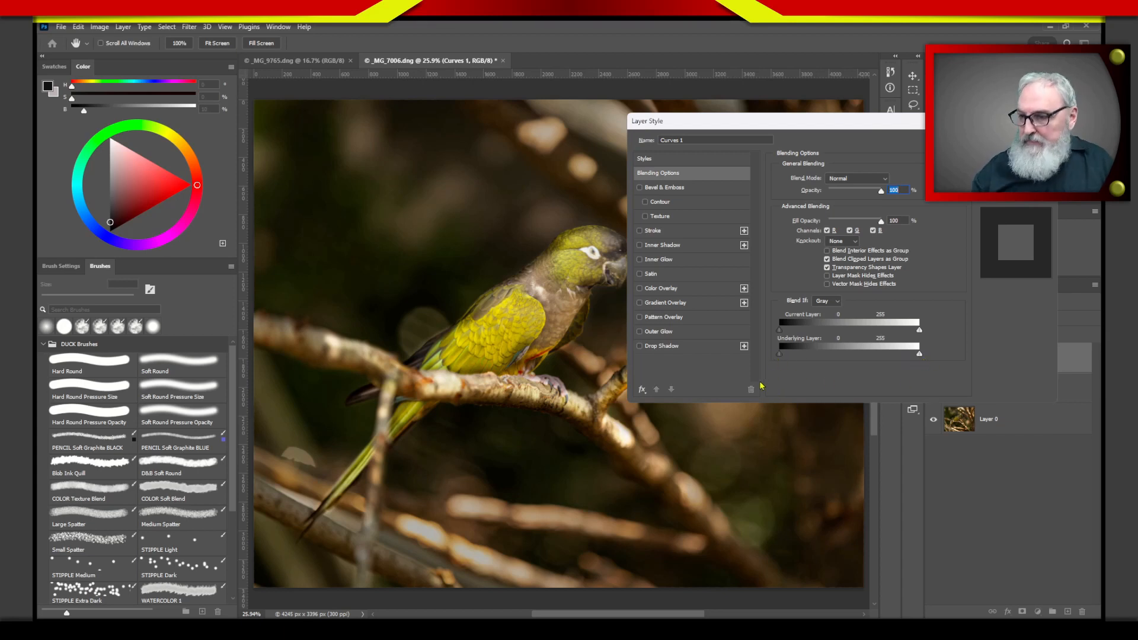
left_click_drag(848, 123, 874, 72)
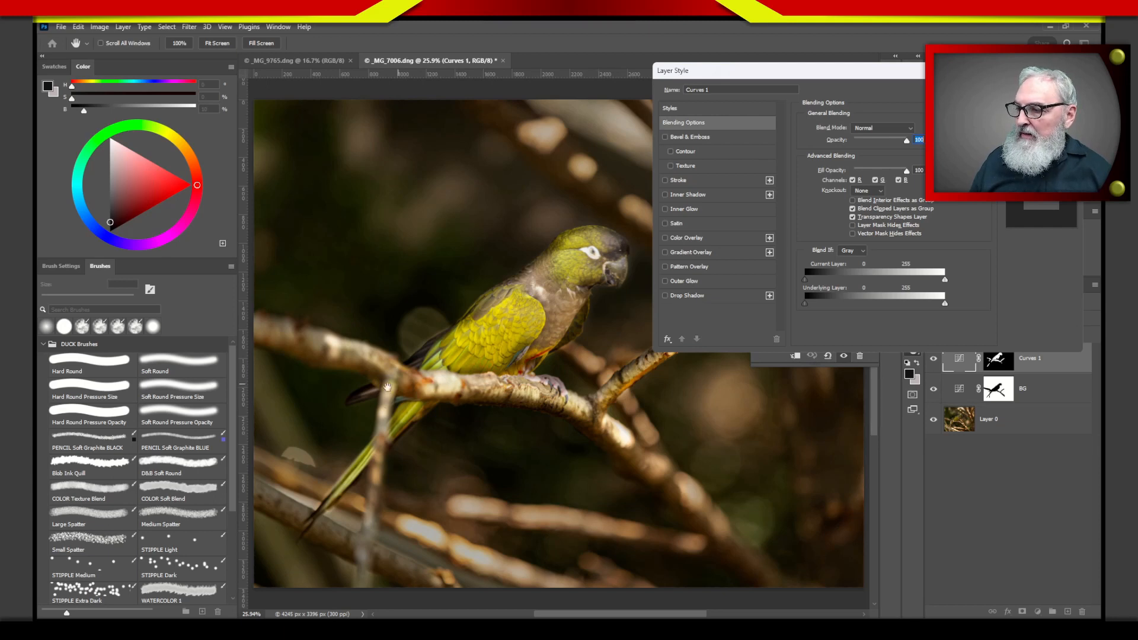
left_click_drag(431, 359, 422, 322)
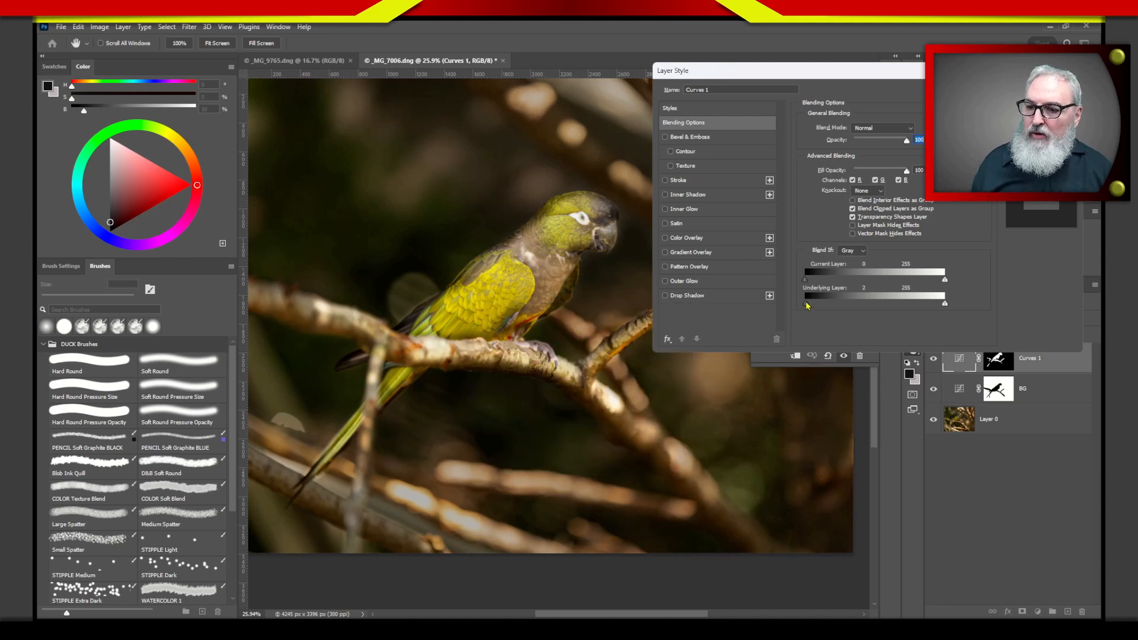
left_click_drag(823, 307, 843, 306)
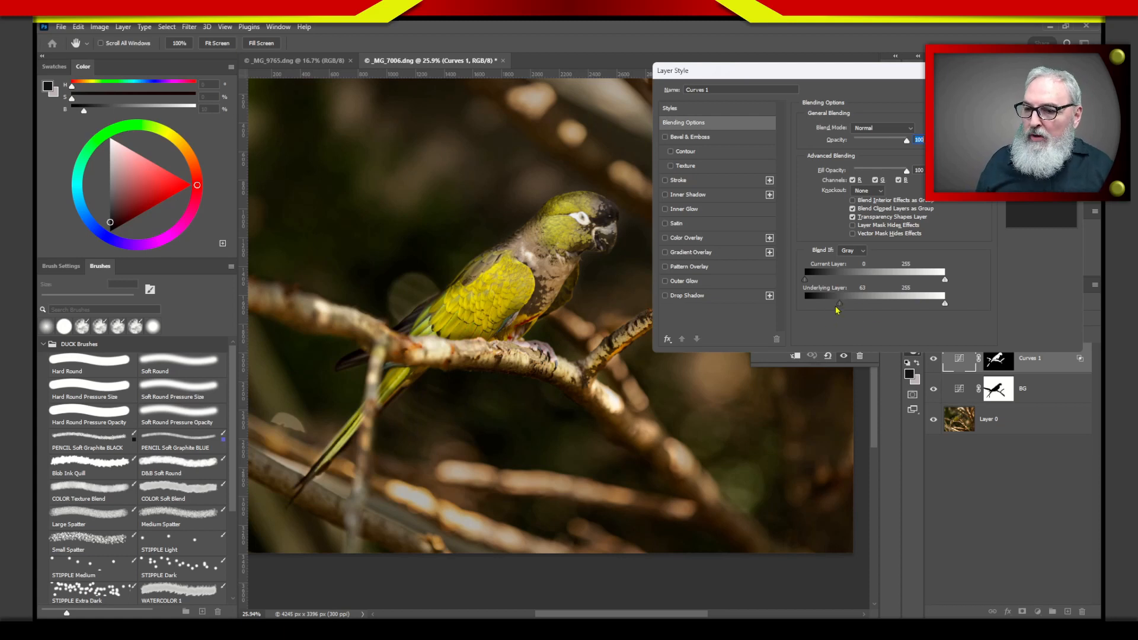
left_click_drag(840, 307, 853, 310)
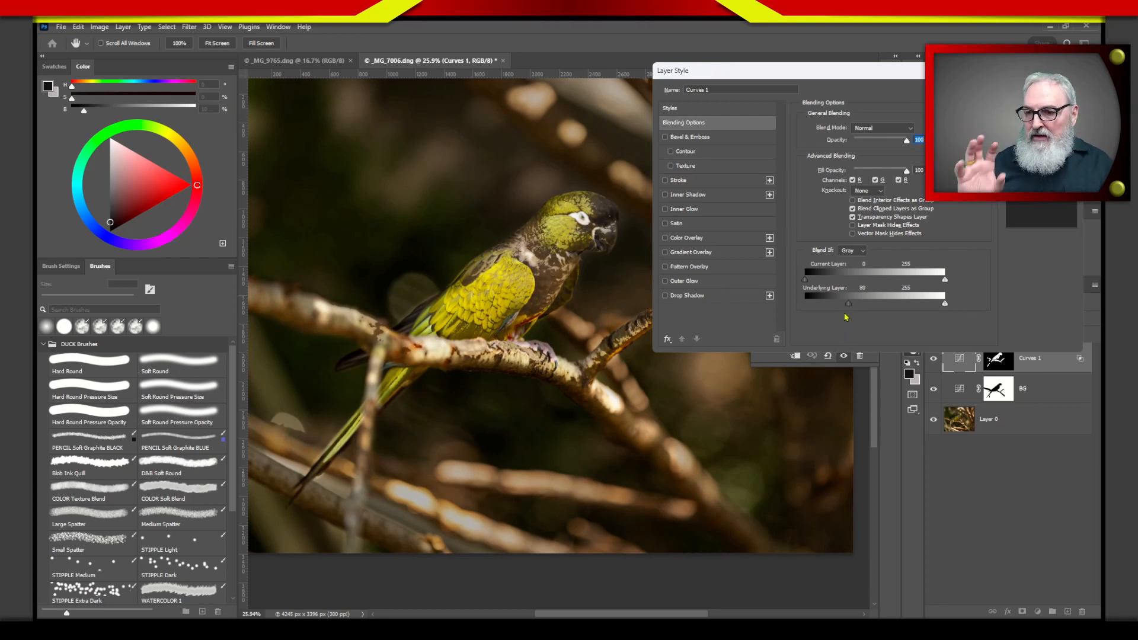
left_click_drag(848, 307, 836, 309)
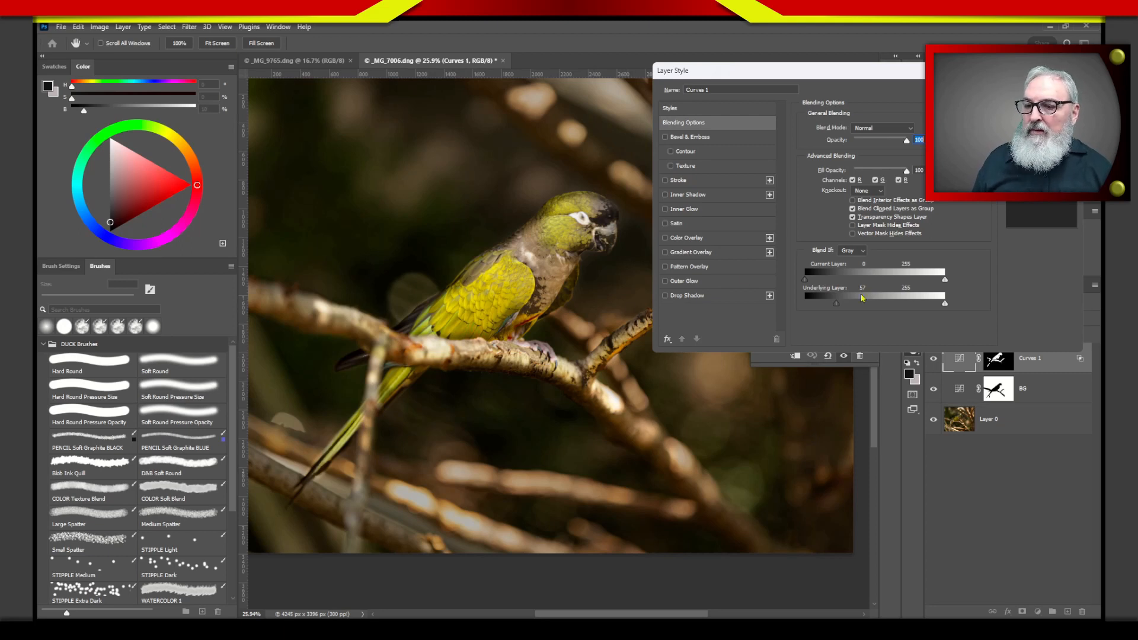
left_click_drag(838, 305, 842, 306)
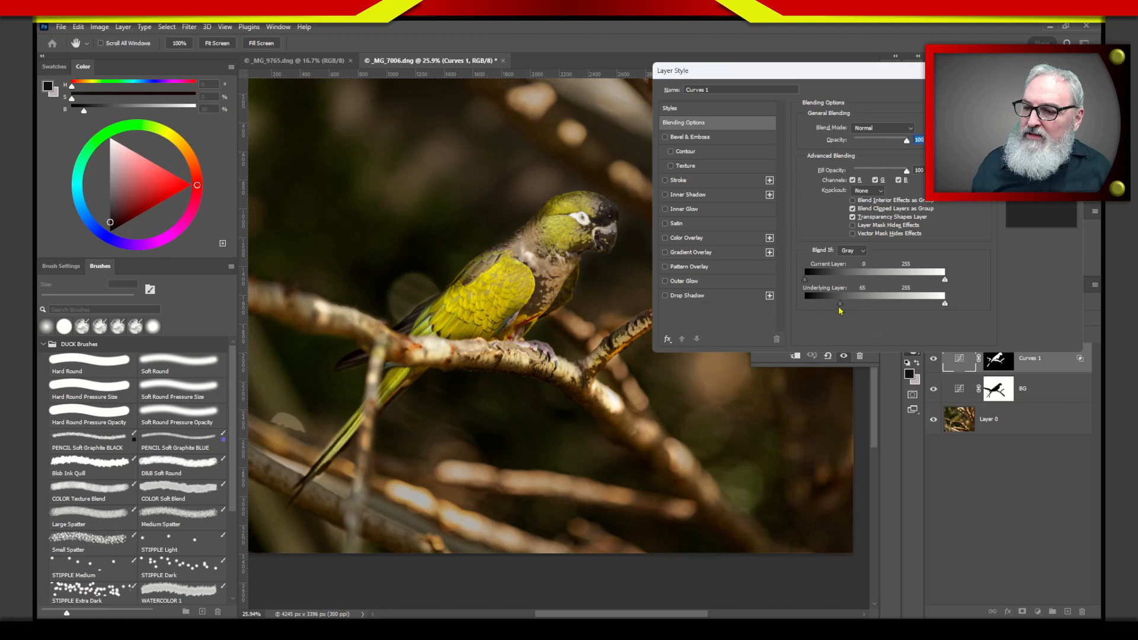
left_click_drag(841, 306, 849, 311)
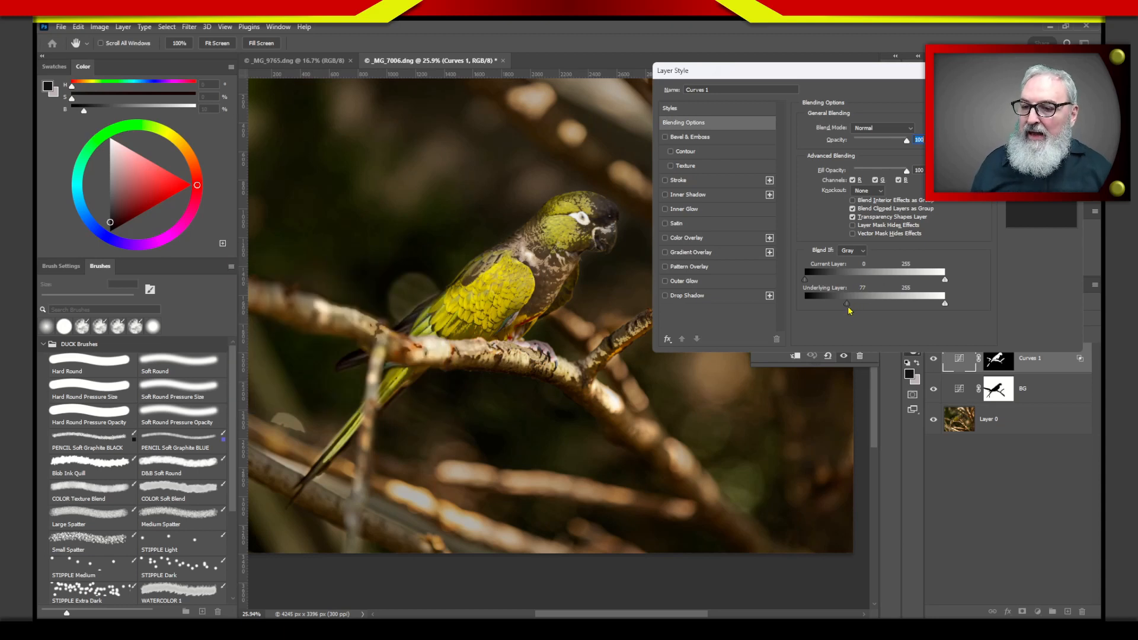
left_click_drag(849, 307, 848, 307)
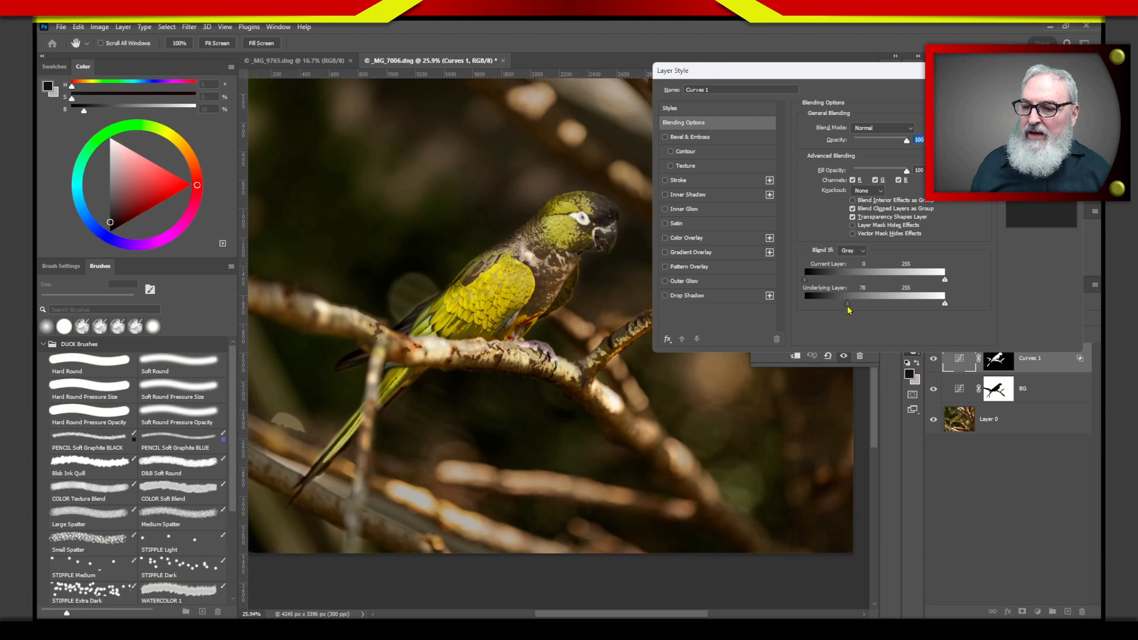
Split the Underlying Layer's black Blend If point to about 20 / 112 for a soft shadow transition, and apply the blending options.
left_click_drag(850, 308, 842, 309)
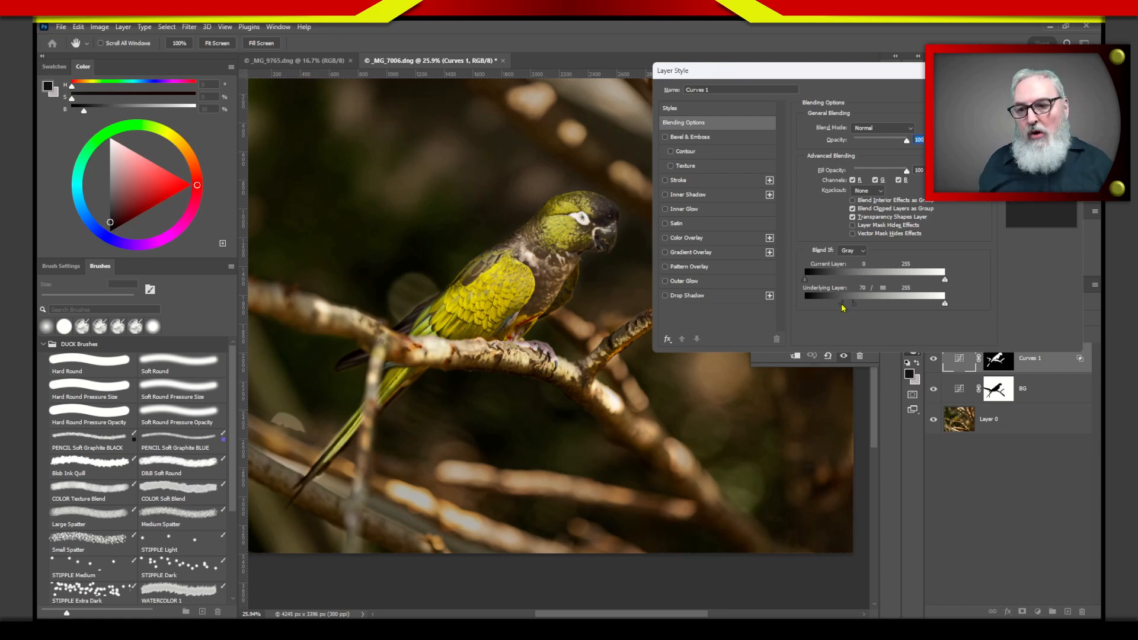
mouse_move(844, 305)
left_mouse_down()
mouse_move(834, 306)
mouse_move(859, 305)
mouse_move(827, 306)
left_mouse_up()
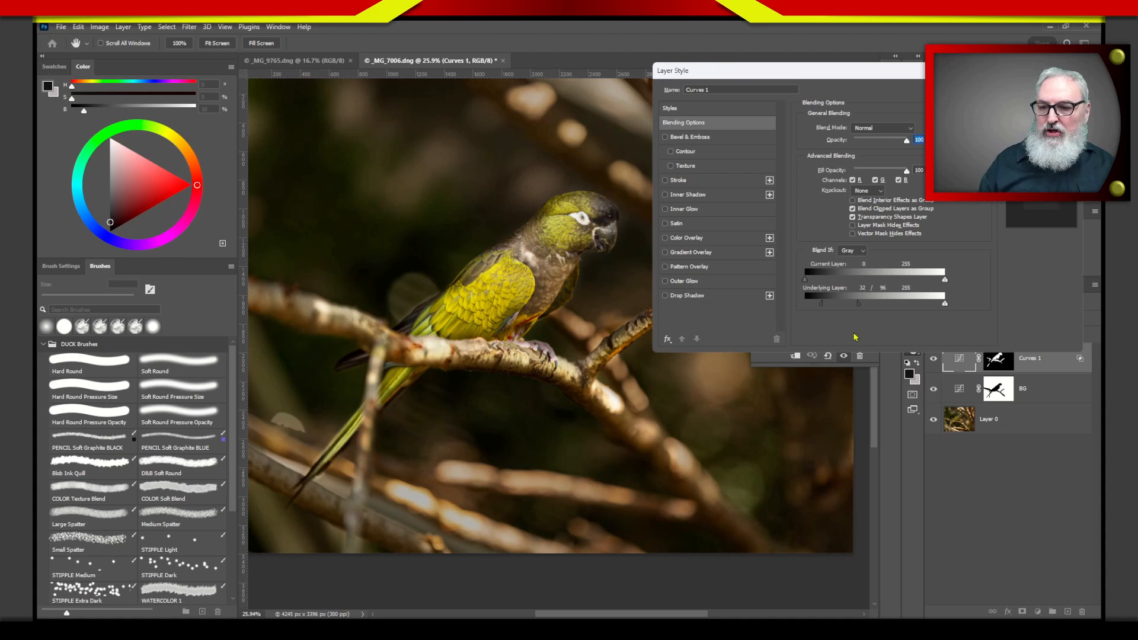
left_click_drag(817, 307, 817, 311)
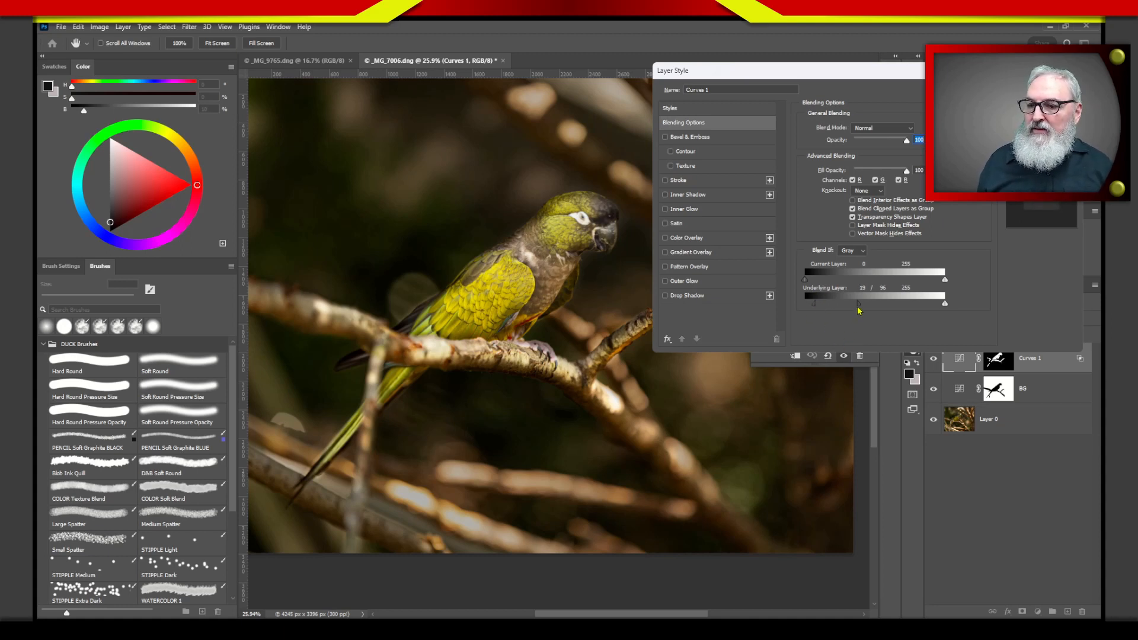
left_click_drag(859, 304, 858, 309)
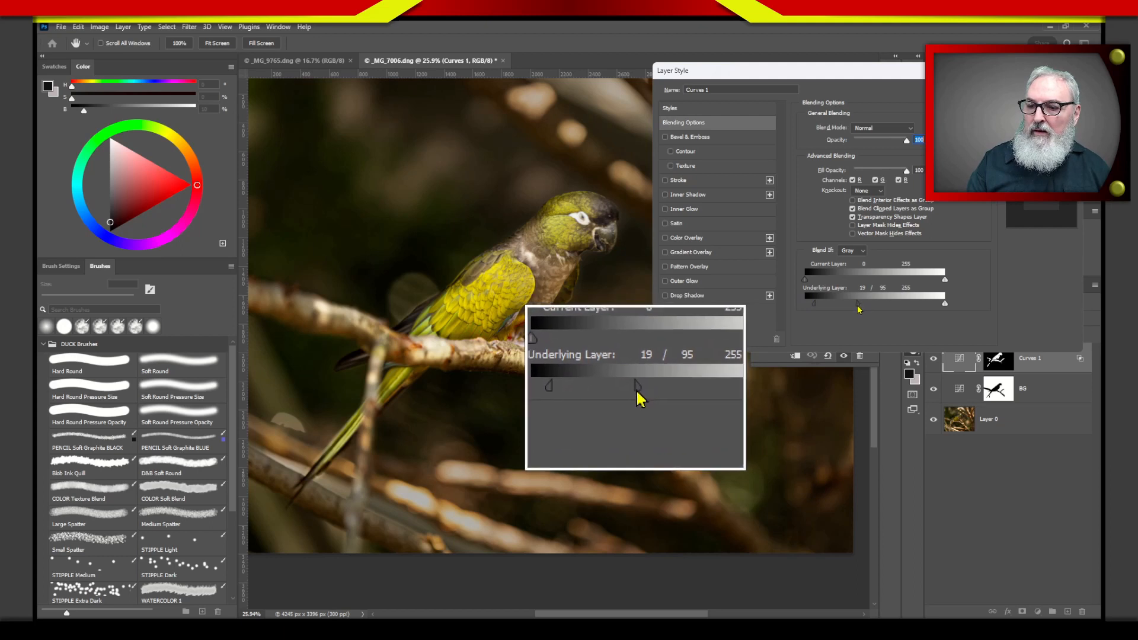
left_click_drag(858, 308, 859, 308)
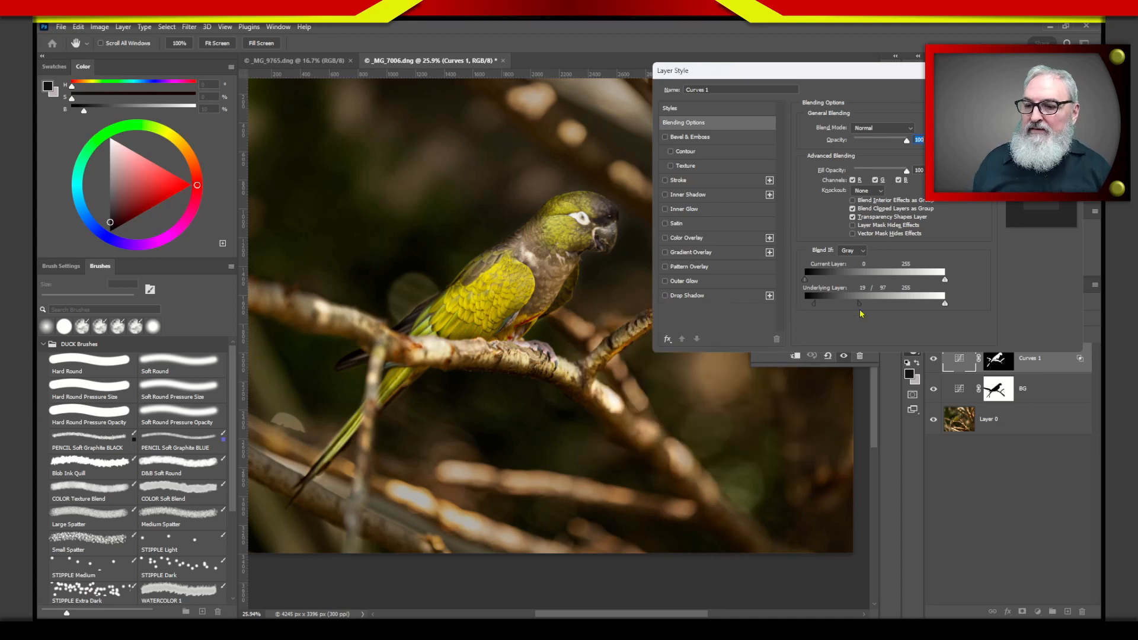
left_click_drag(859, 303, 868, 304)
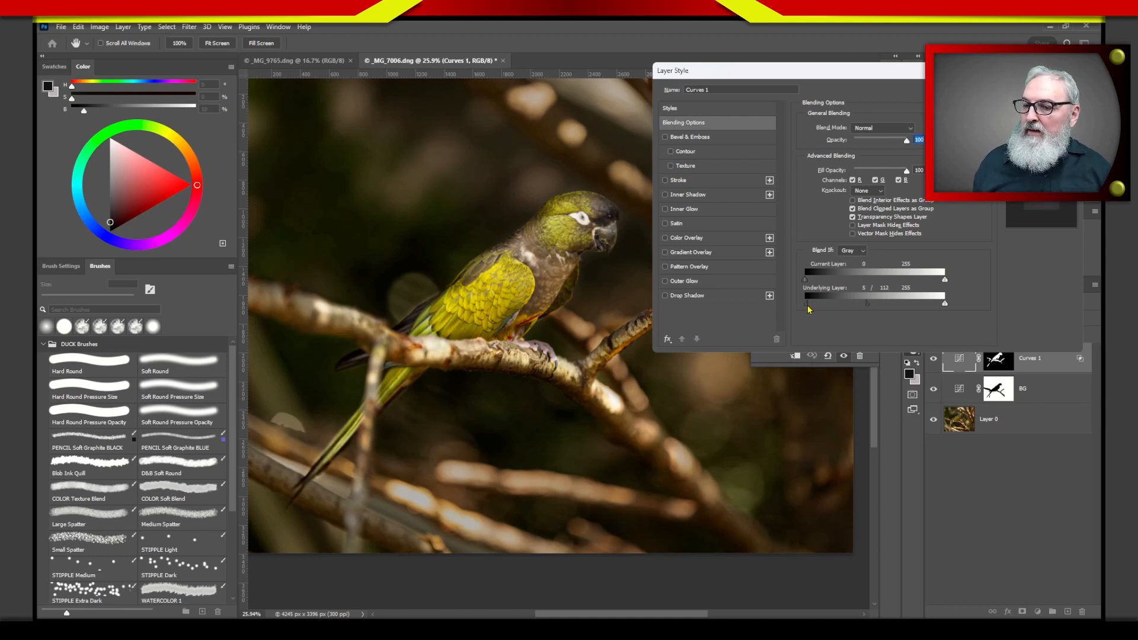
left_click_drag(816, 309, 835, 309)
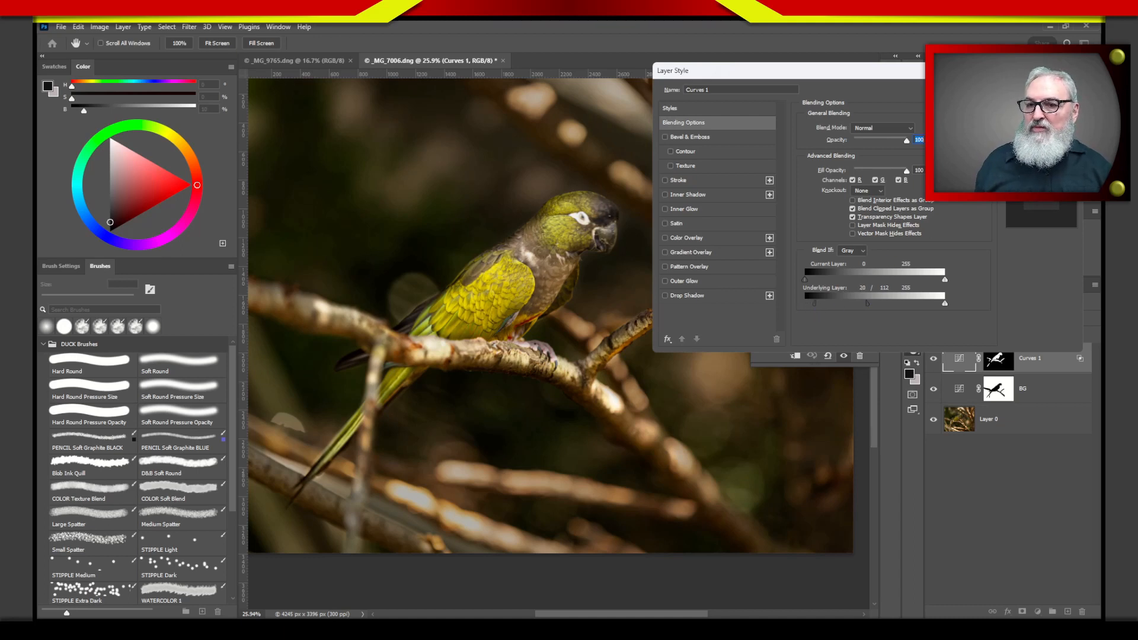
key("Return")
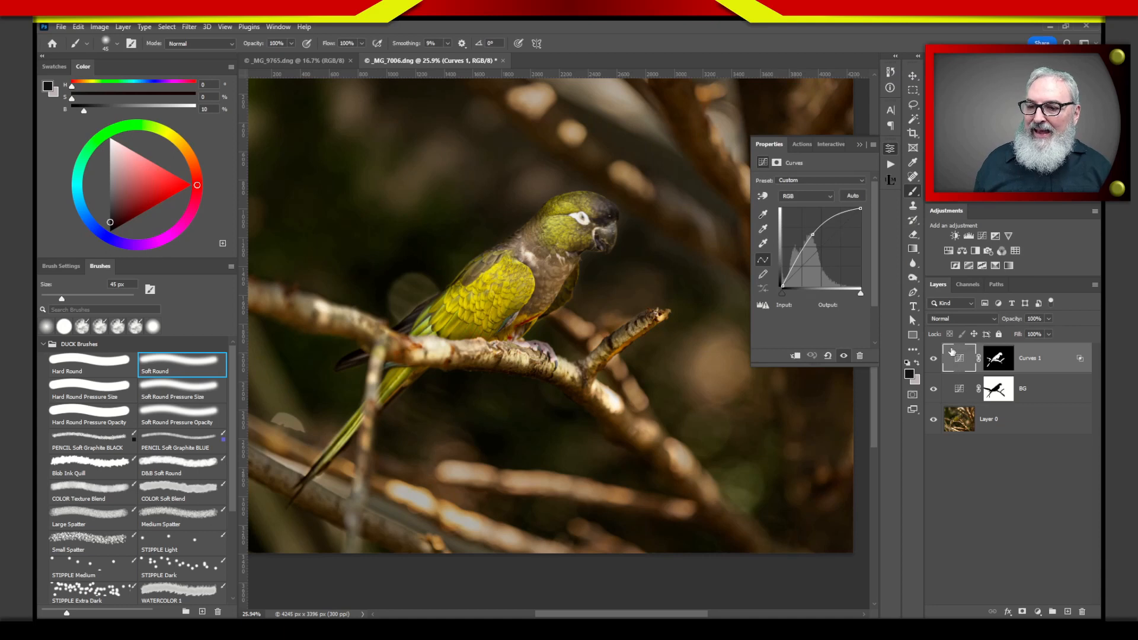
Adjust the midpoint of the Curves 1 curve to input 92, output 145, and compare the parrot with the layer hidden and shown.
left_click_drag(811, 235, 810, 242)
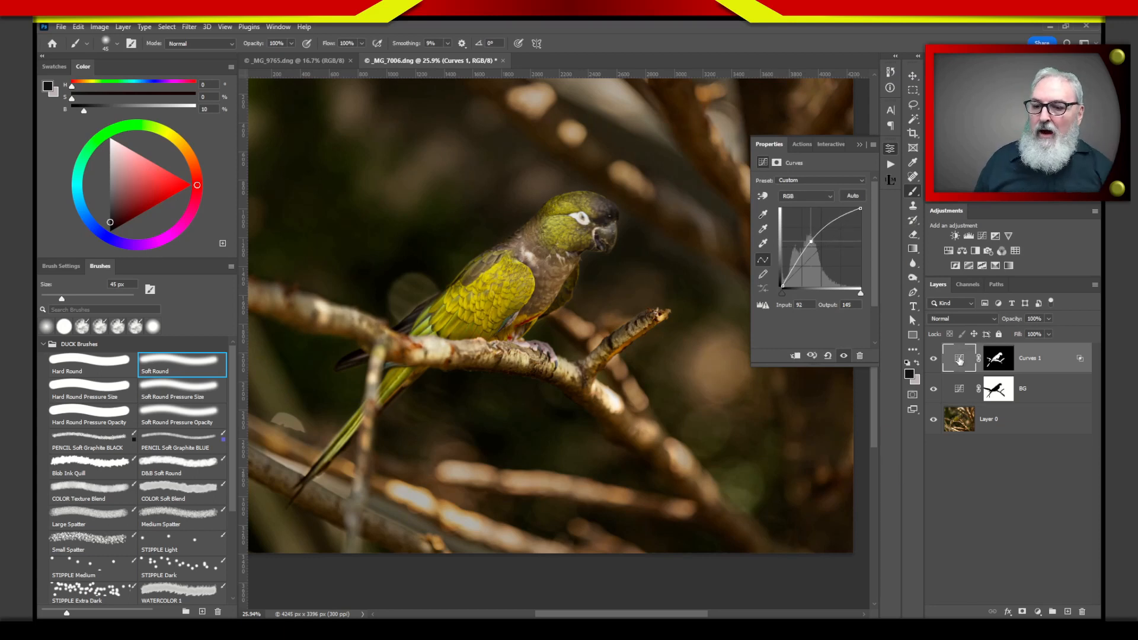
left_click(935, 360)
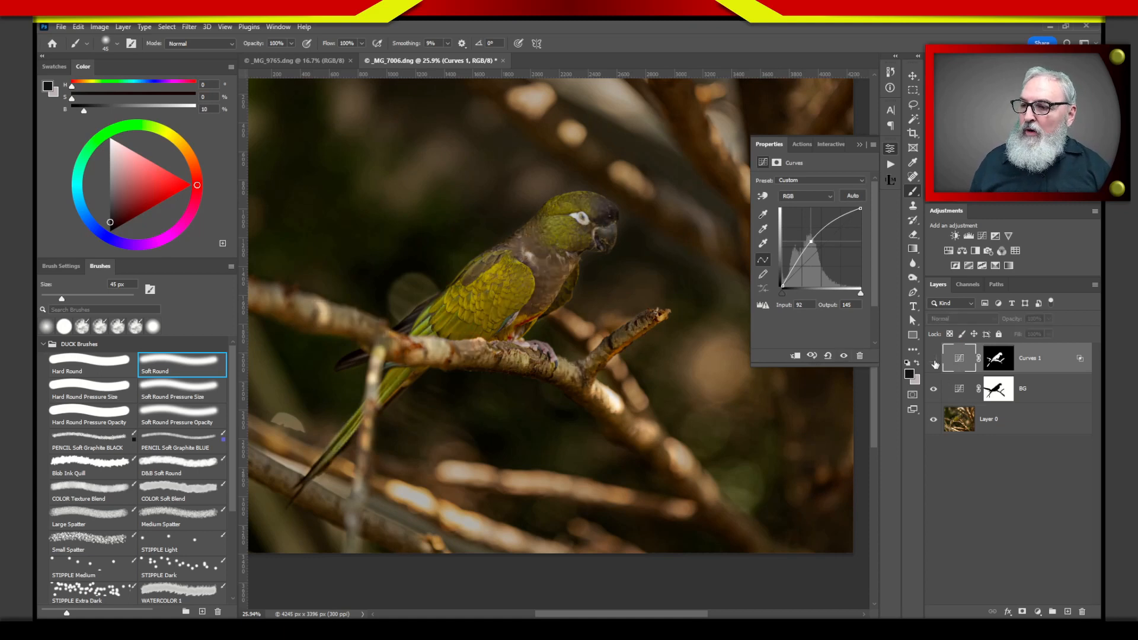
left_click(935, 361)
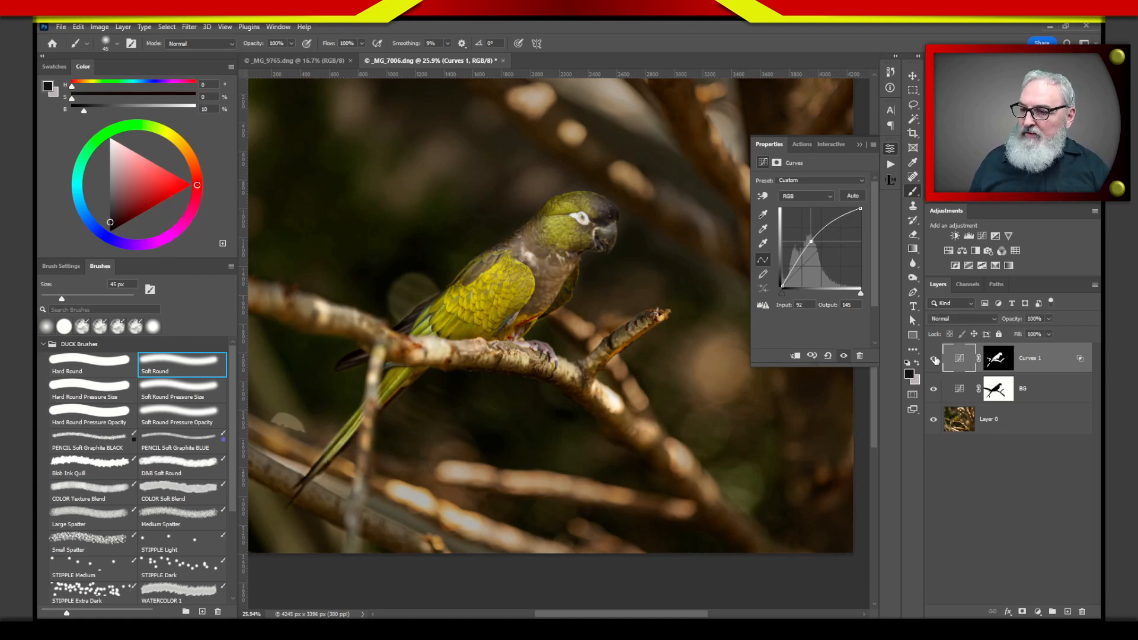
left_click(935, 359)
left_click(935, 359)
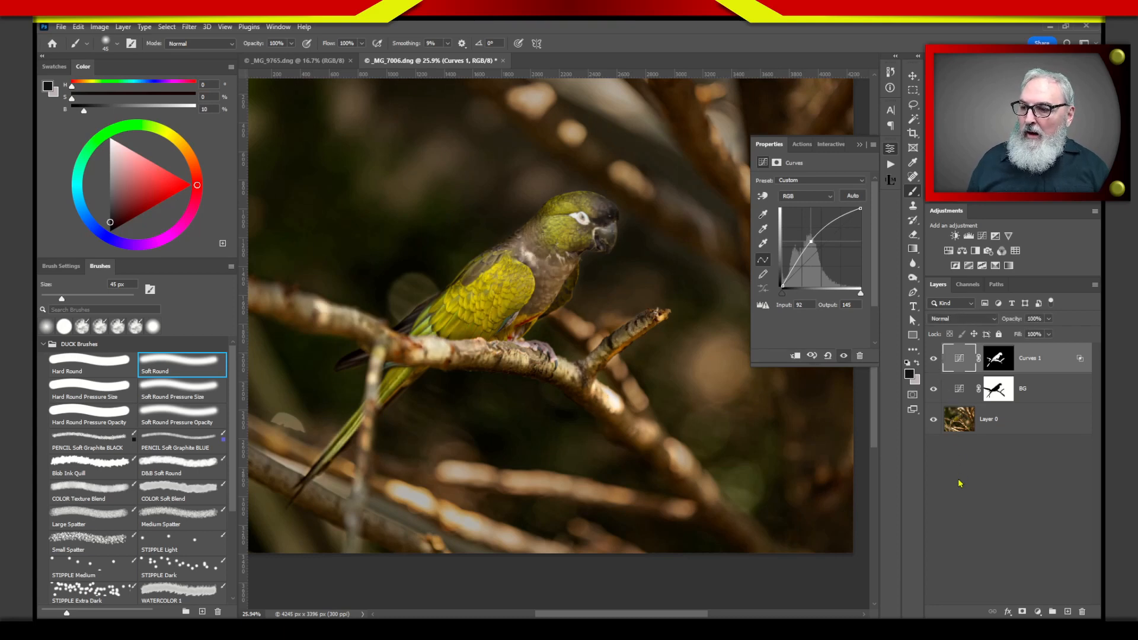
Group the Curves 1 and BG adjustment layers, and compare the photo with the group hidden and shown.
left_click(859, 145)
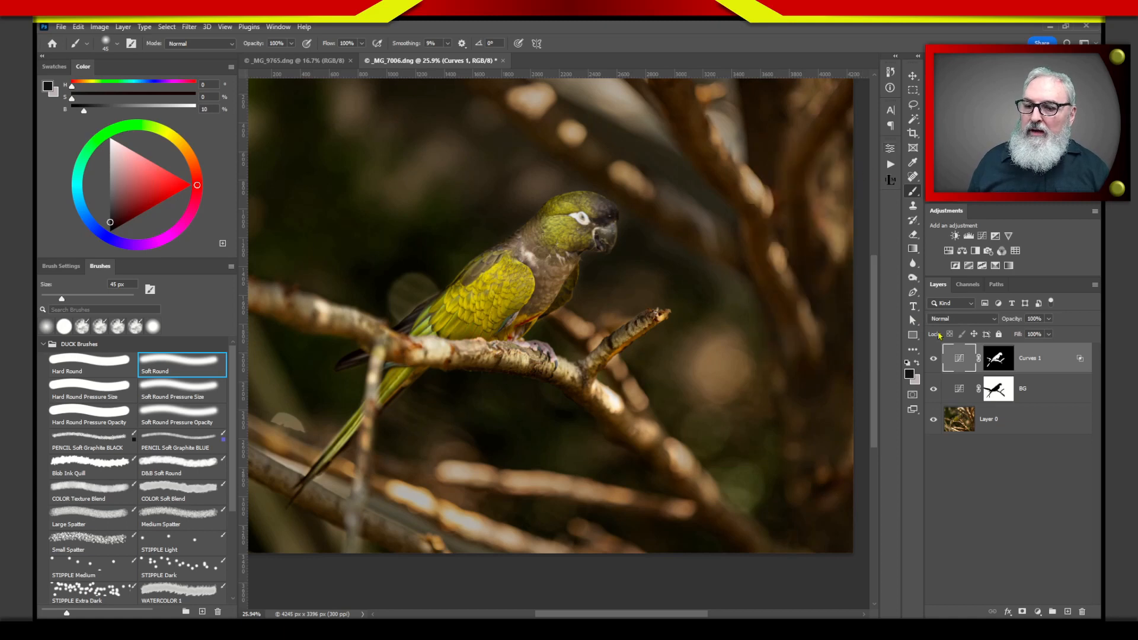
left_click(1035, 389, "shift")
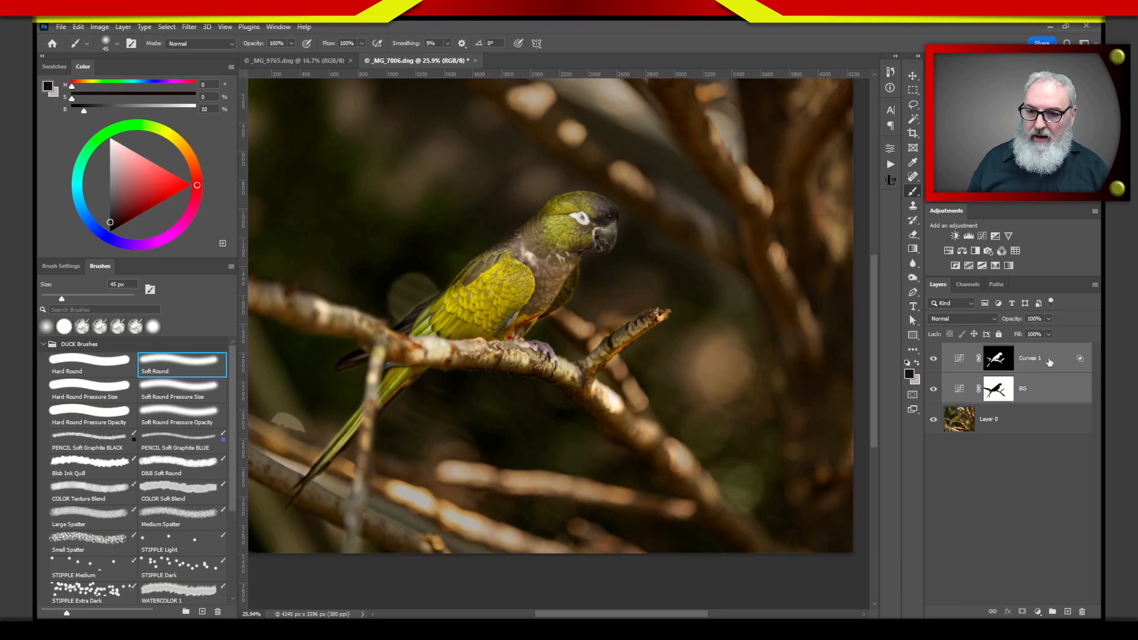
left_click(1049, 363)
left_click(1044, 391, "shift")
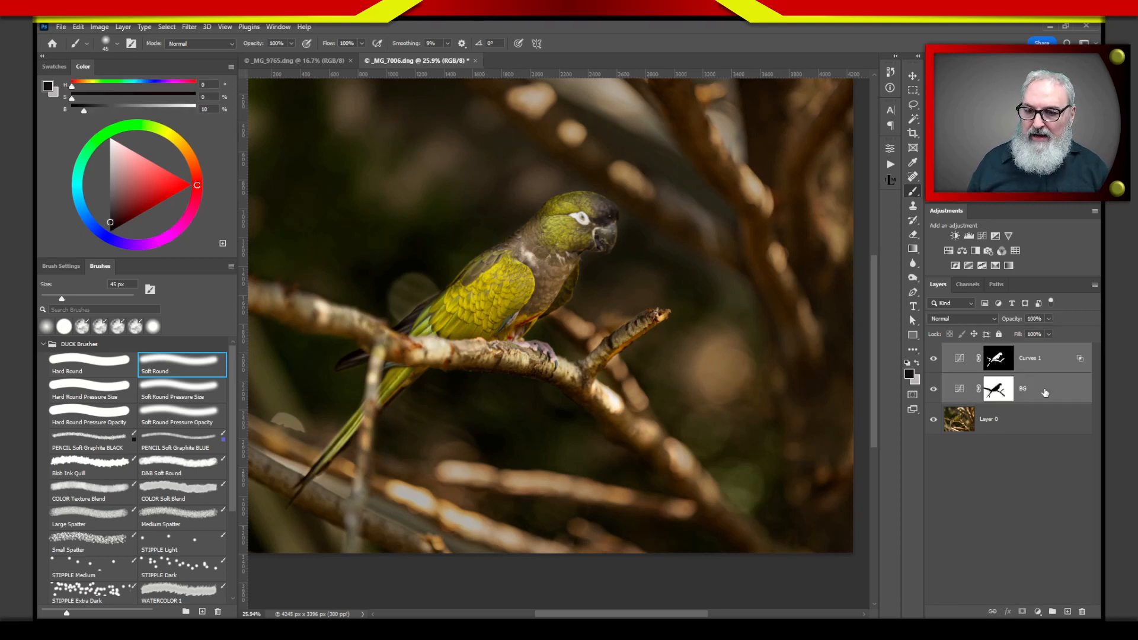
key("ctrl+g")
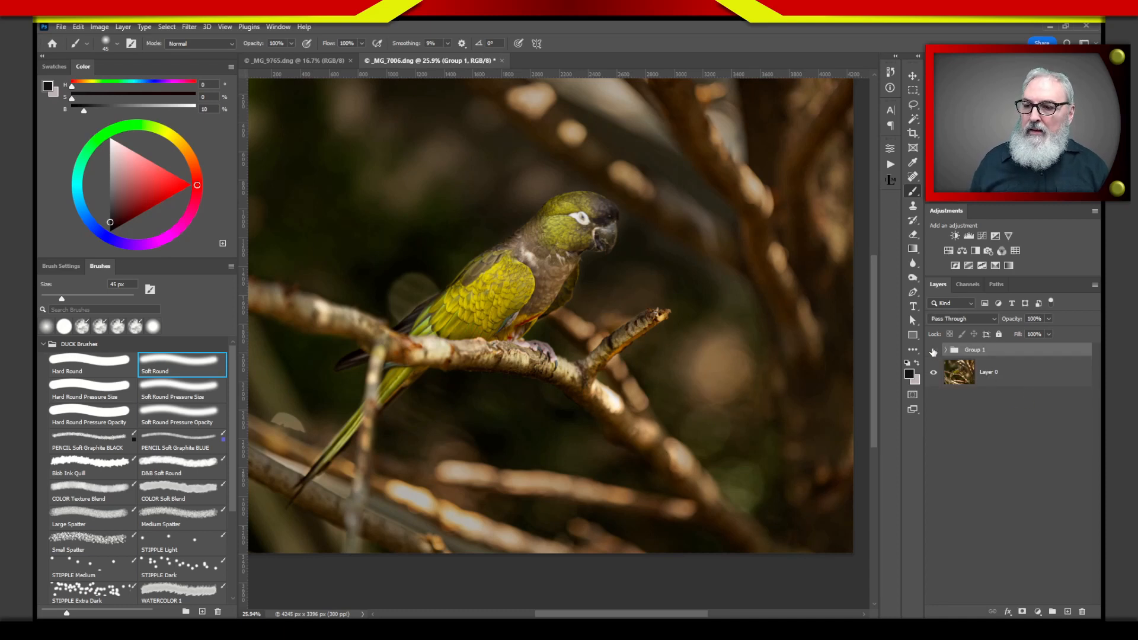
left_click(934, 351)
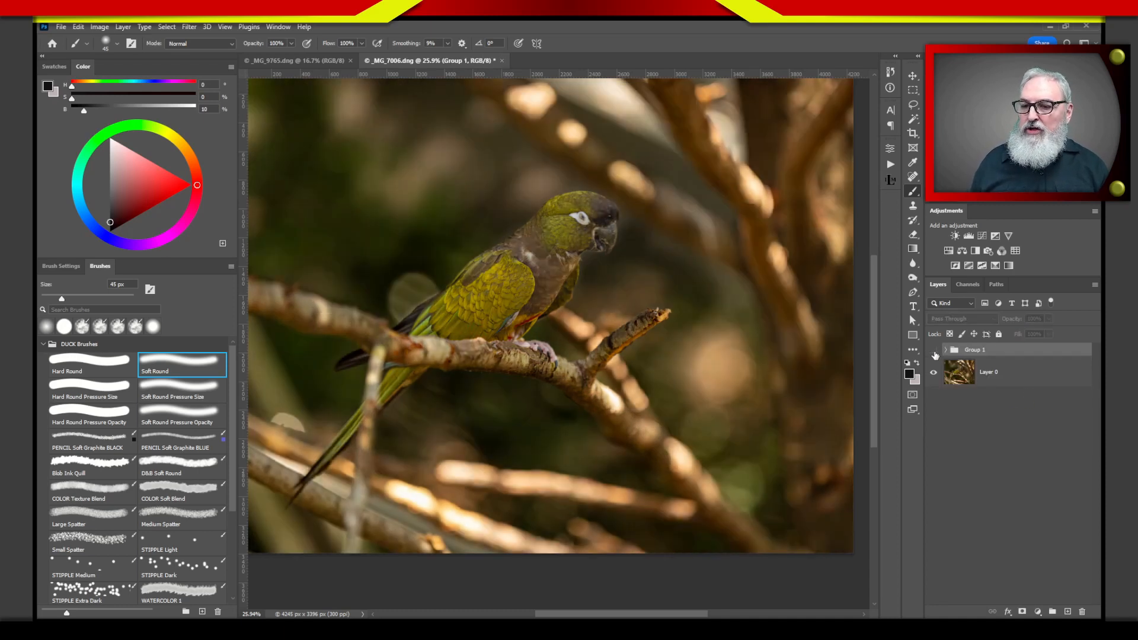
left_click(933, 351)
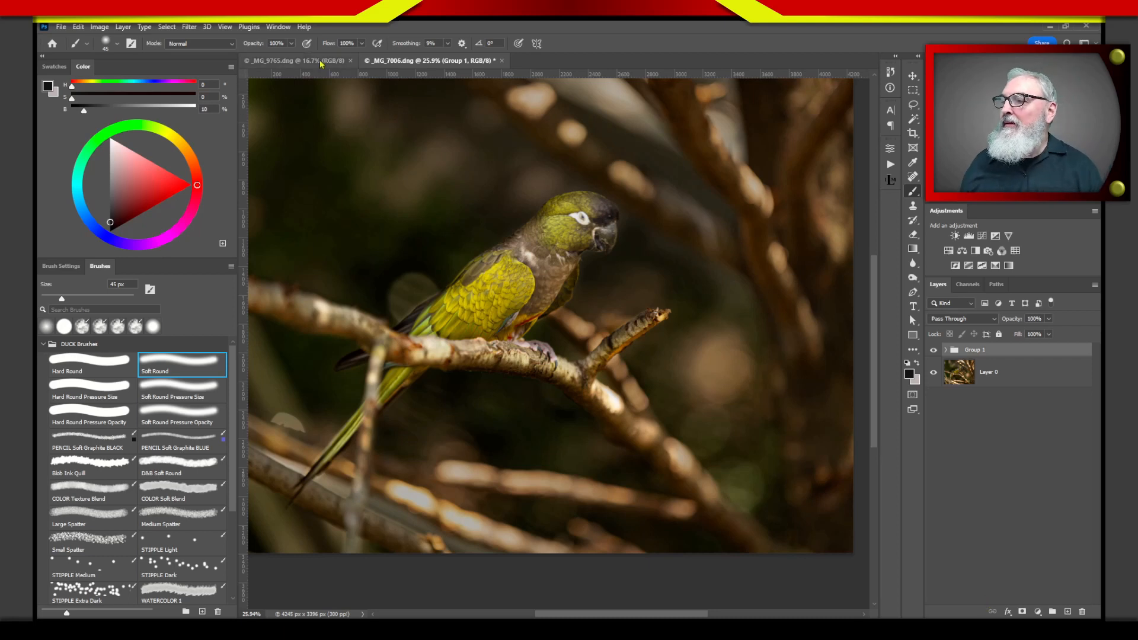
In _MG_9765.dng, crop the photo around the heron at the 4:5 (8:10) ratio in landscape, about 3795 × 3036 px.
left_click(297, 61)
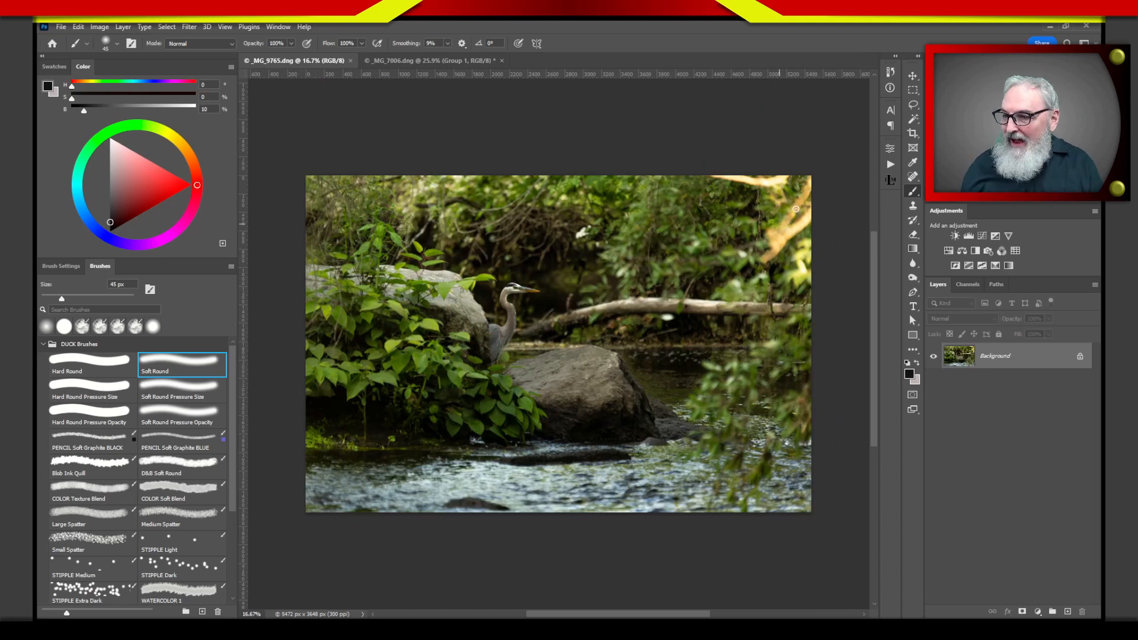
scroll(876, 377, "down", 2)
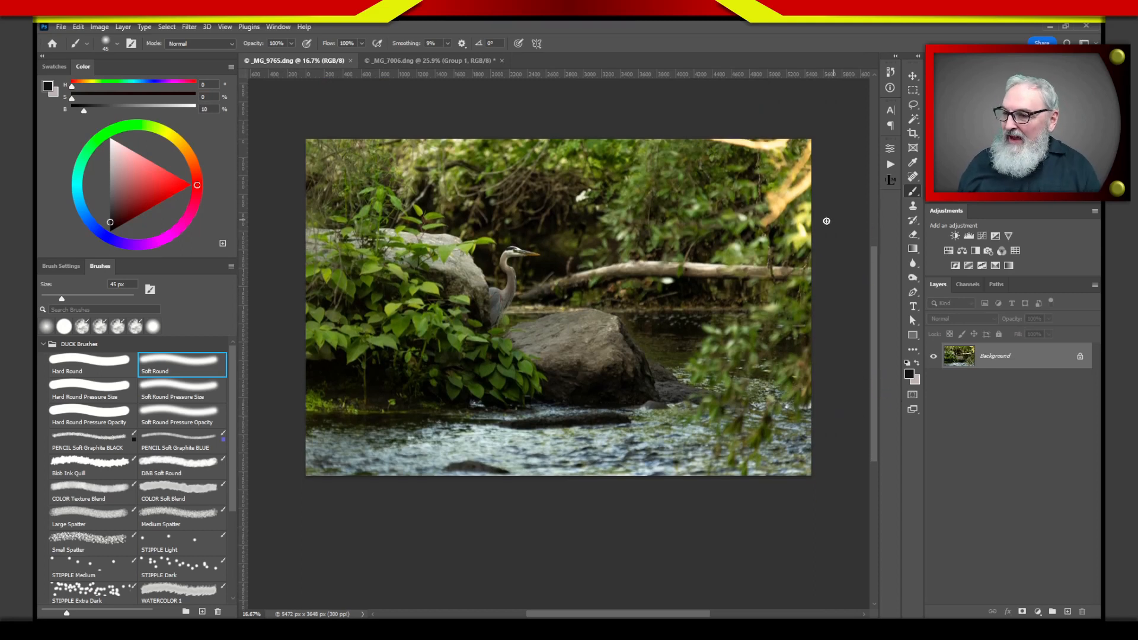
left_click(912, 134)
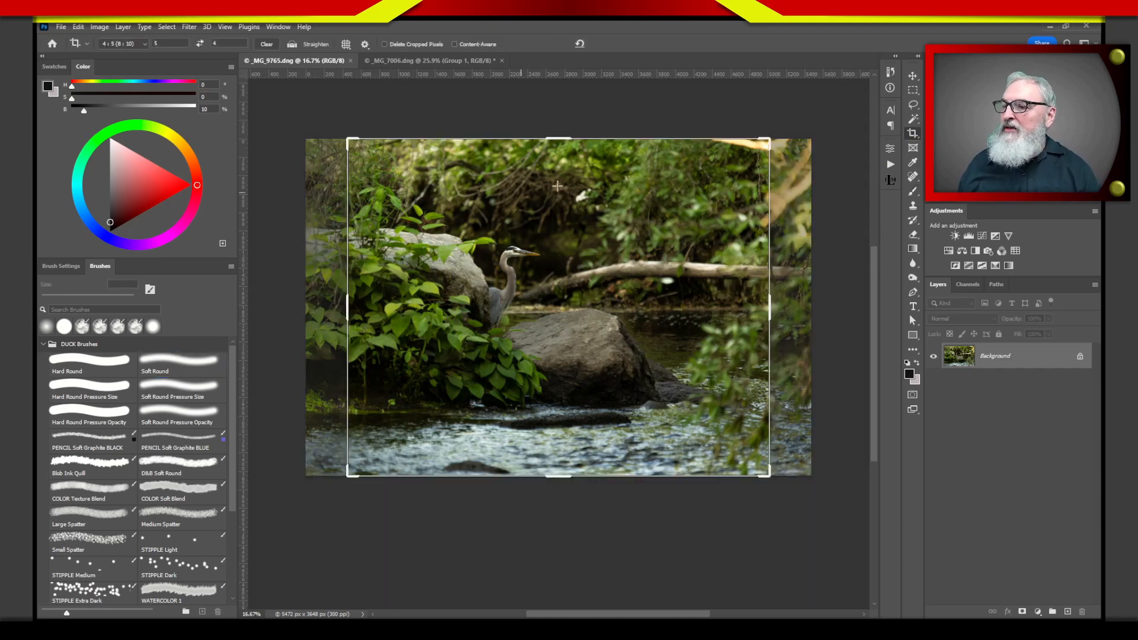
left_click_drag(563, 136, 564, 168)
left_click_drag(549, 259, 539, 297)
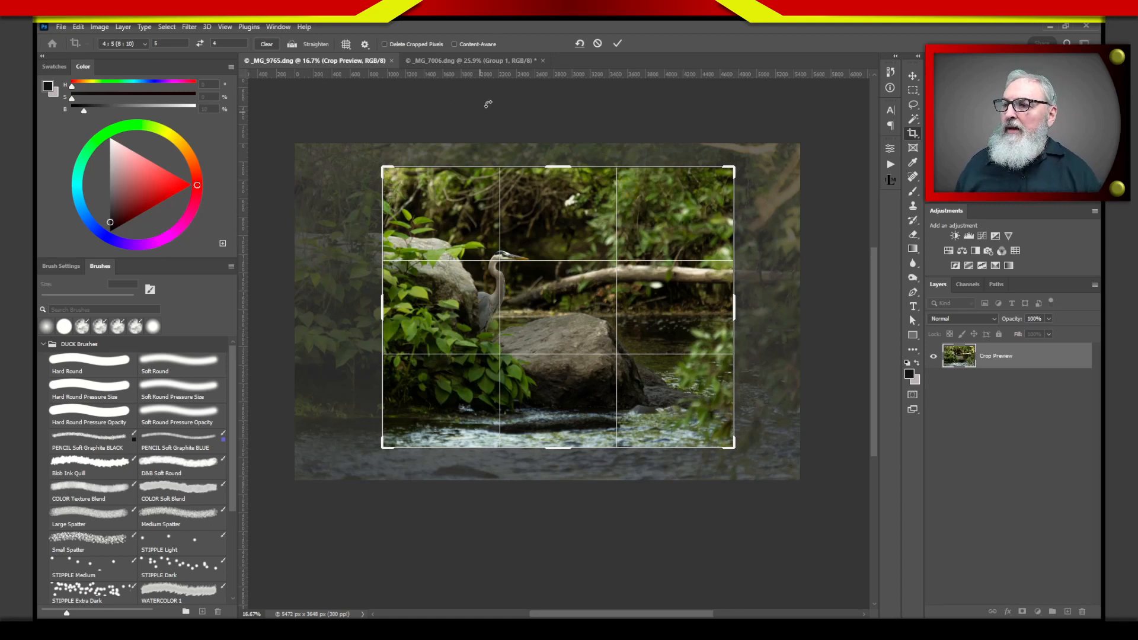
left_click(616, 43)
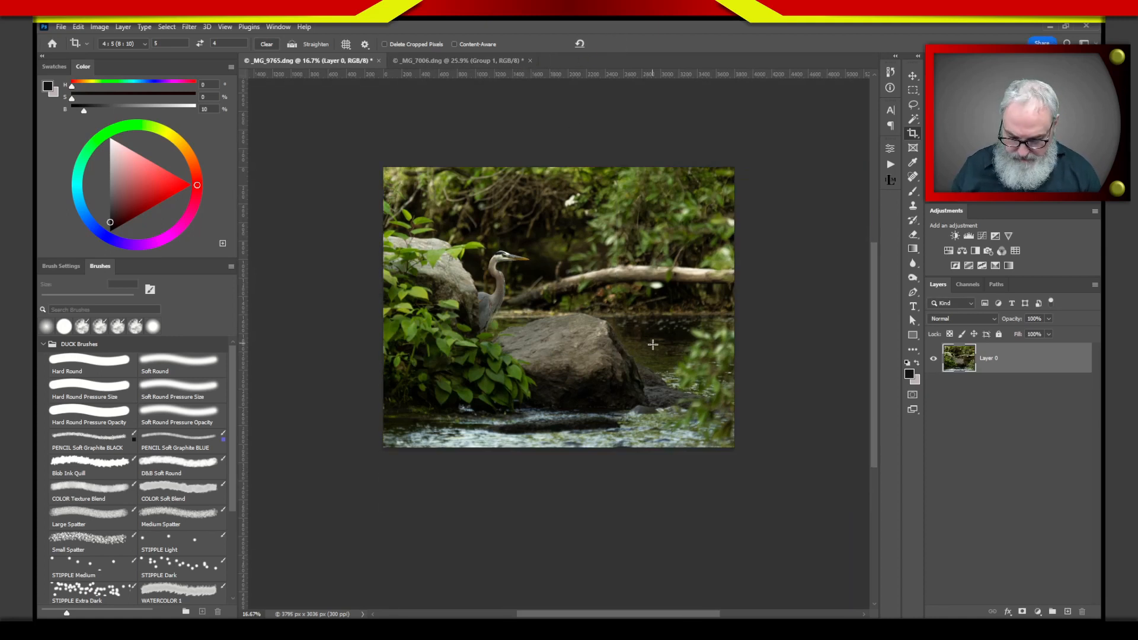
key("ctrl+0")
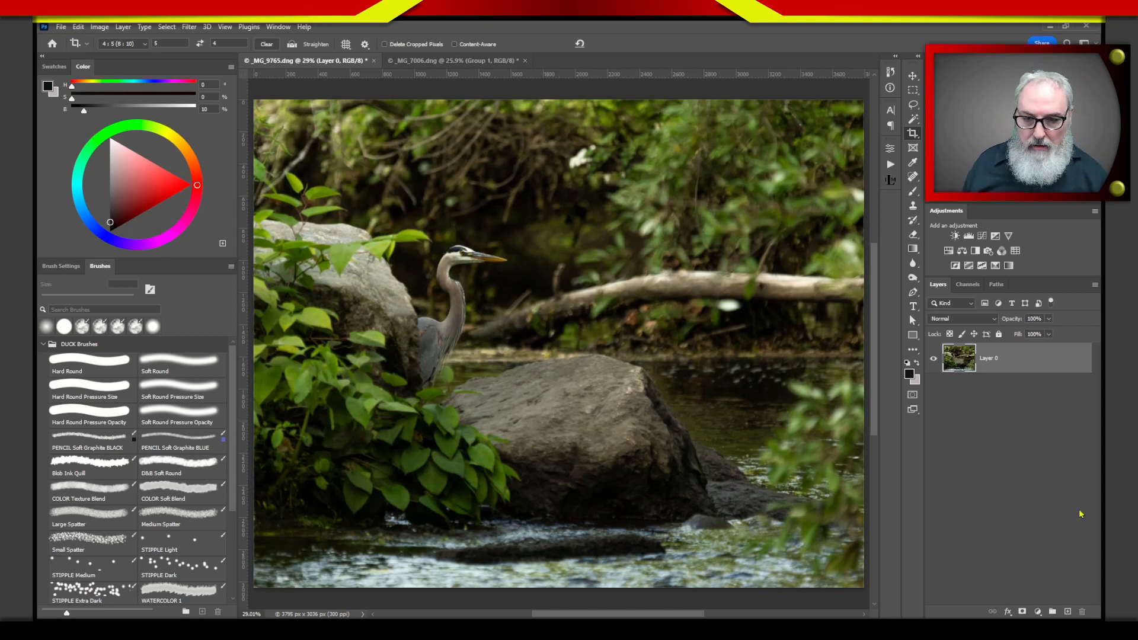
Add a layer mask to Layer 0 of the heron photo and undo it.
left_click(1022, 612)
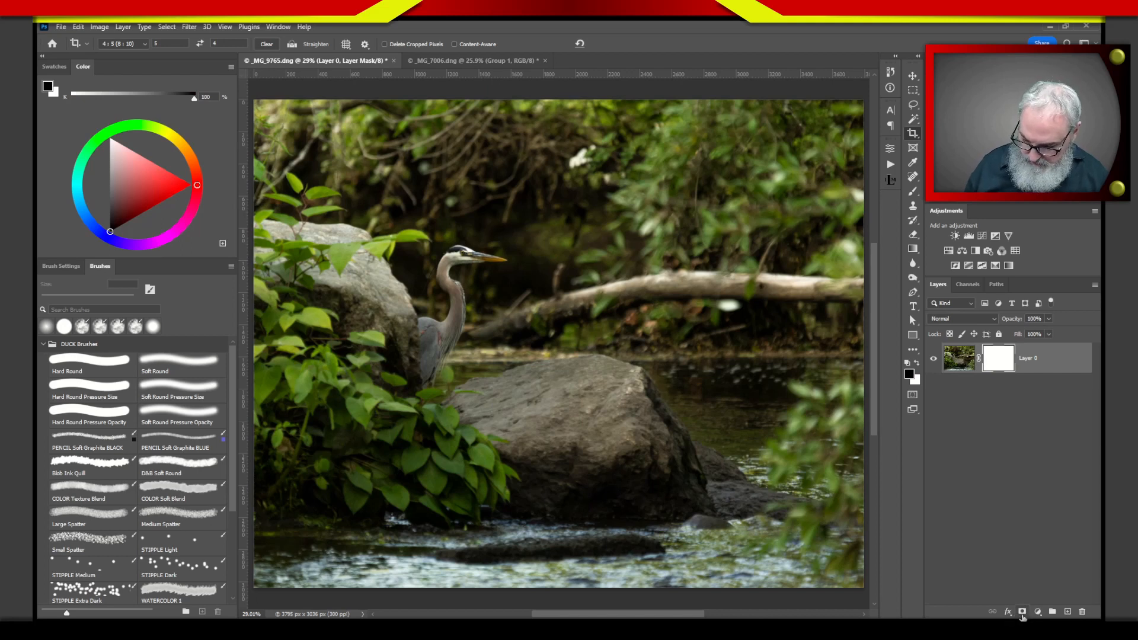
key("ctrl+z")
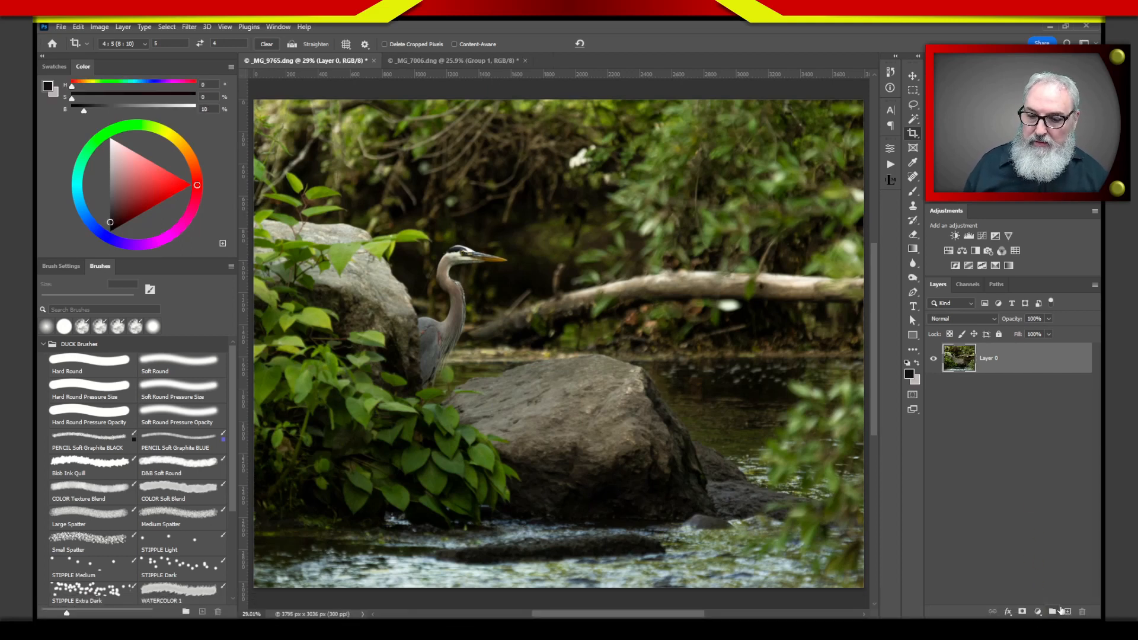
Create a new layer above Layer 0 and set up a 35 px Hard Round brush in pink (H 329, S 91, B 93).
left_click(1066, 611)
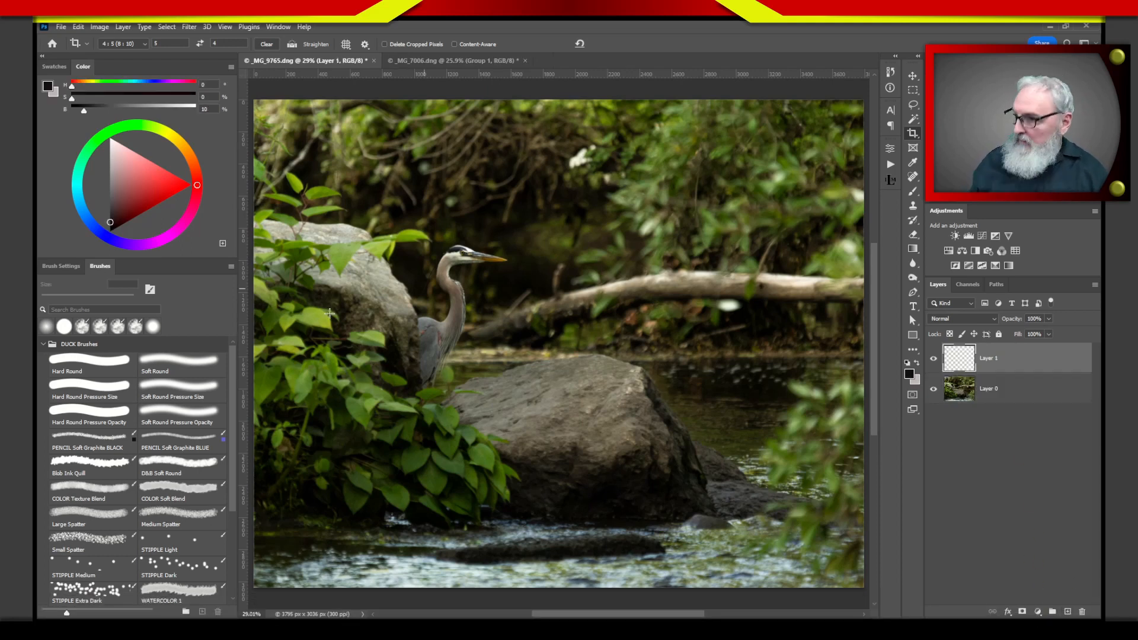
left_click(108, 366)
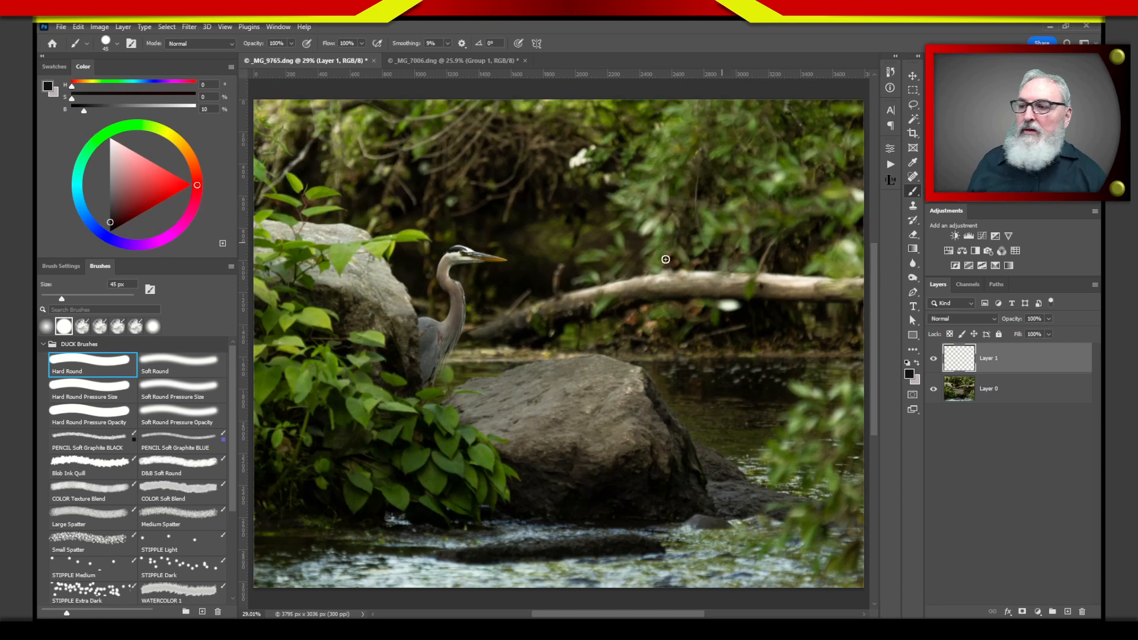
left_click(165, 133)
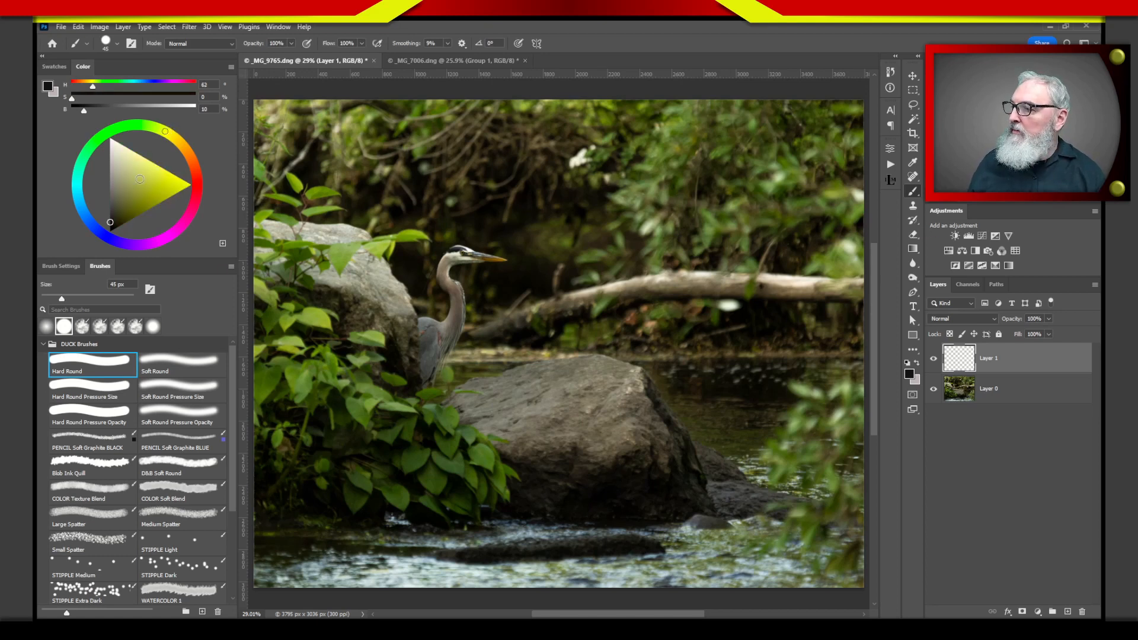
left_click(171, 184)
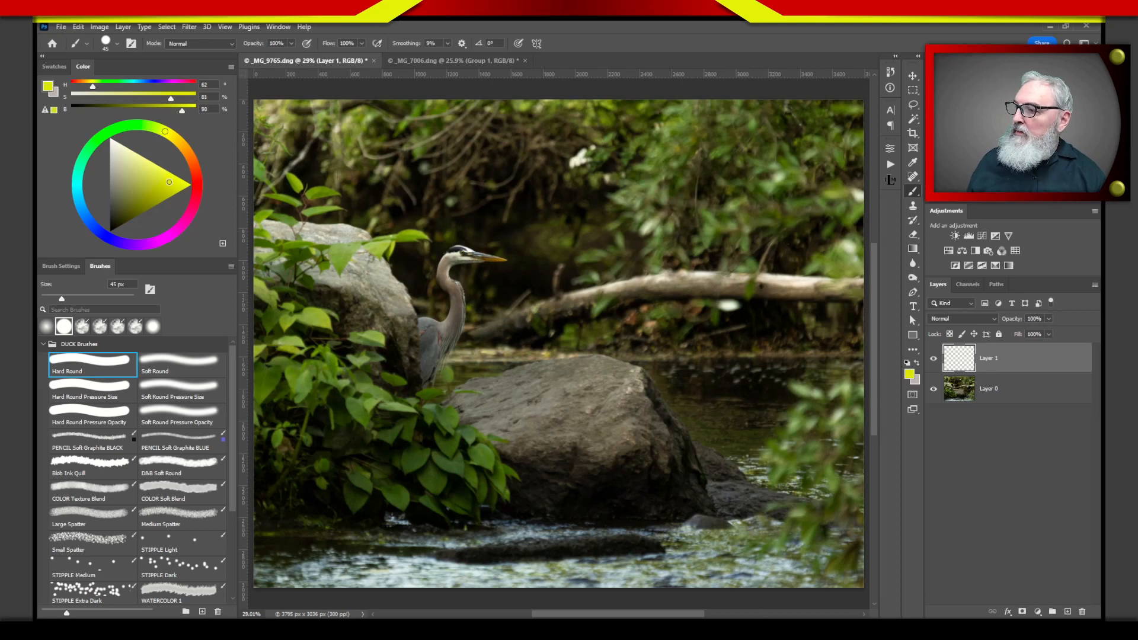
left_click_drag(169, 182, 161, 185)
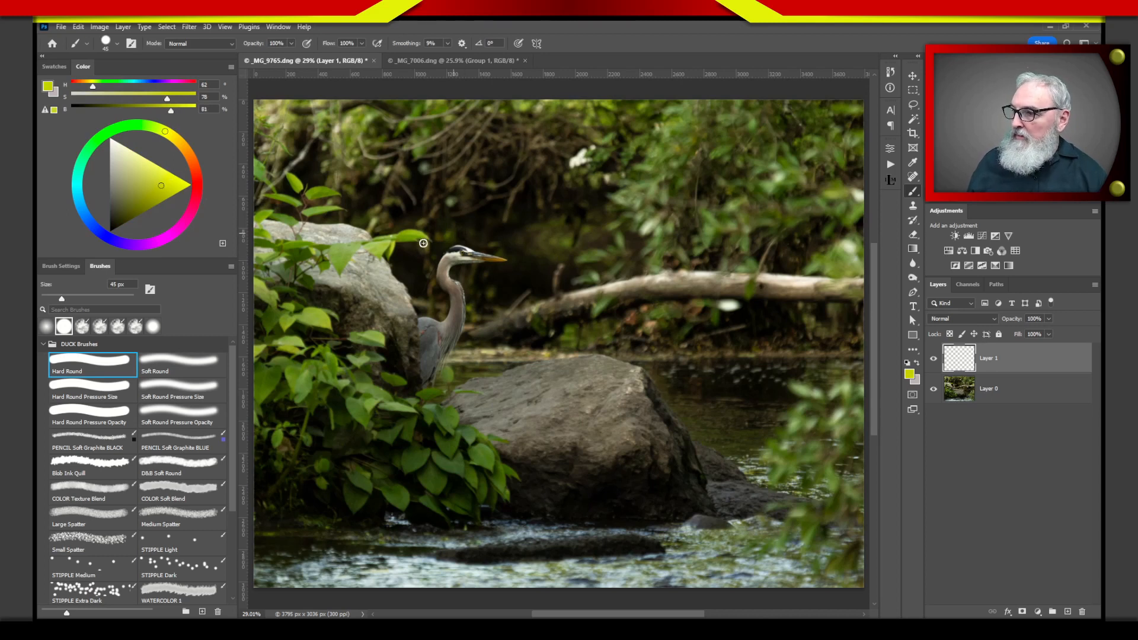
left_click(196, 167)
mouse_move(196, 167)
left_mouse_down()
mouse_move(189, 216)
mouse_move(169, 189)
mouse_move(178, 183)
left_mouse_up()
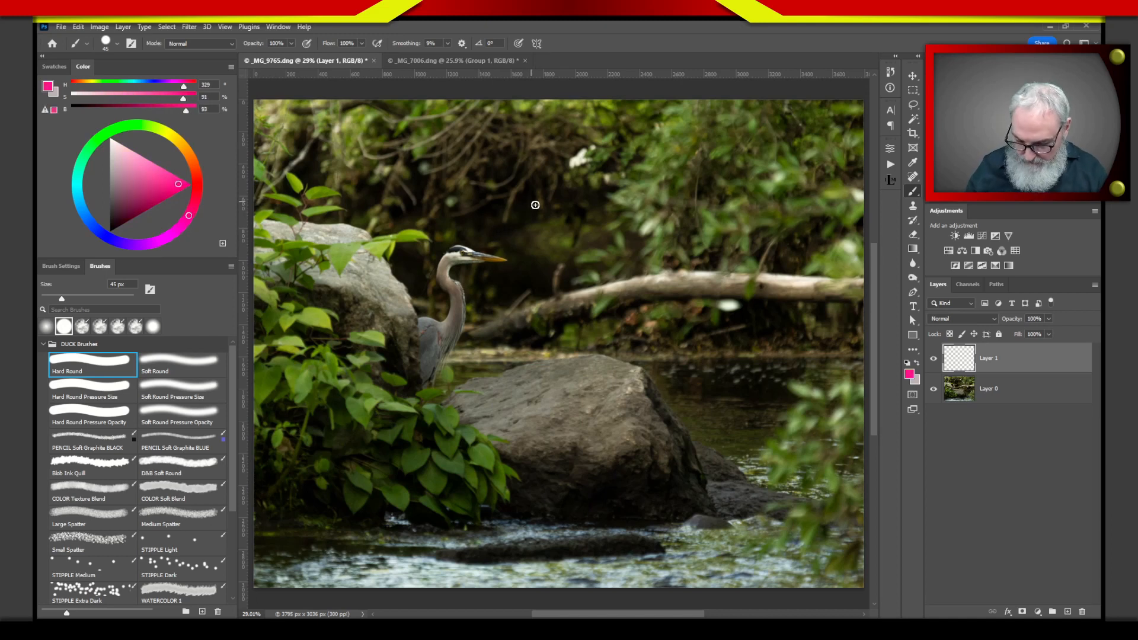
key("bracketleft")
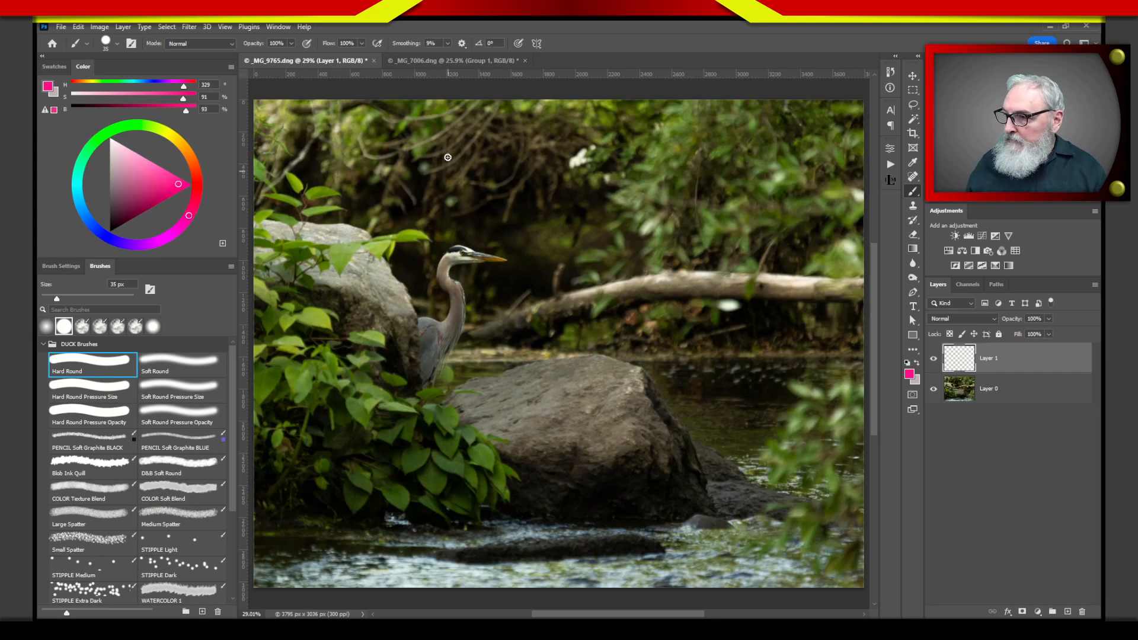
Outline the rock beside the heron with a downward arrow inside, and circle the front rock's top with an upward arrow inside.
left_click_drag(287, 207, 394, 230)
mouse_move(415, 281)
left_mouse_down()
mouse_move(332, 343)
mouse_move(304, 275)
mouse_move(290, 203)
left_mouse_up()
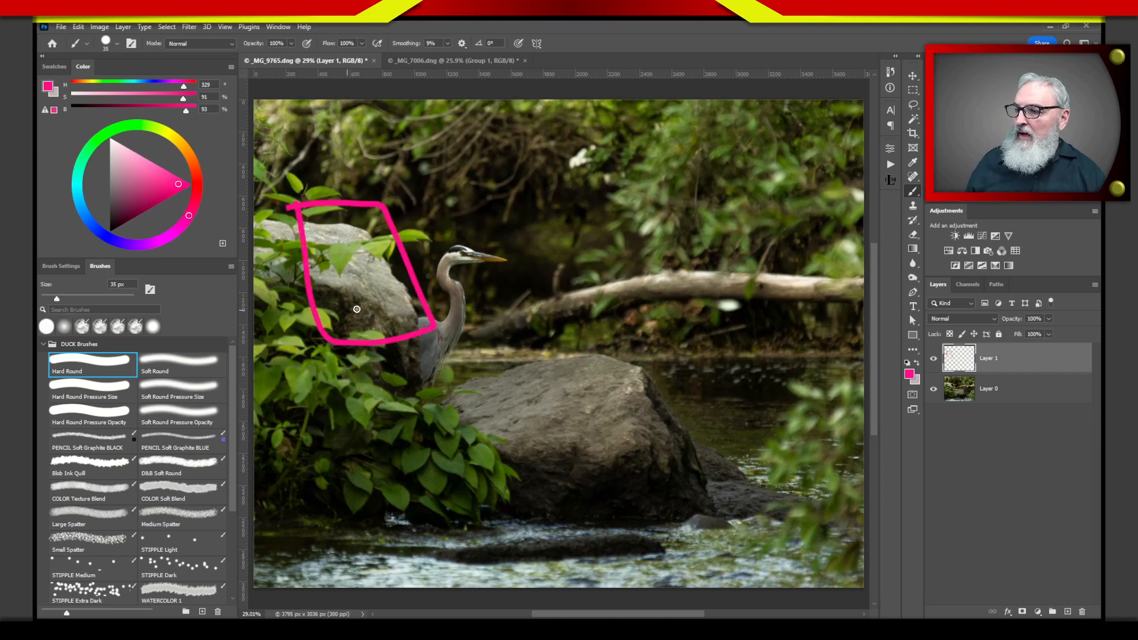
left_click_drag(367, 258, 361, 332)
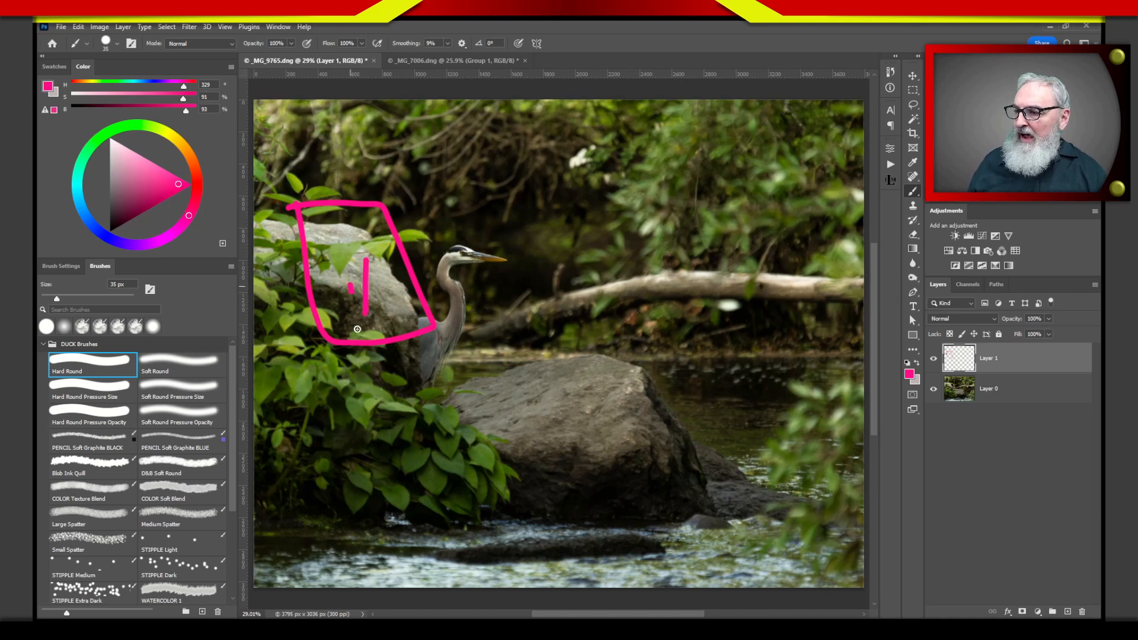
left_click_drag(349, 283, 380, 309)
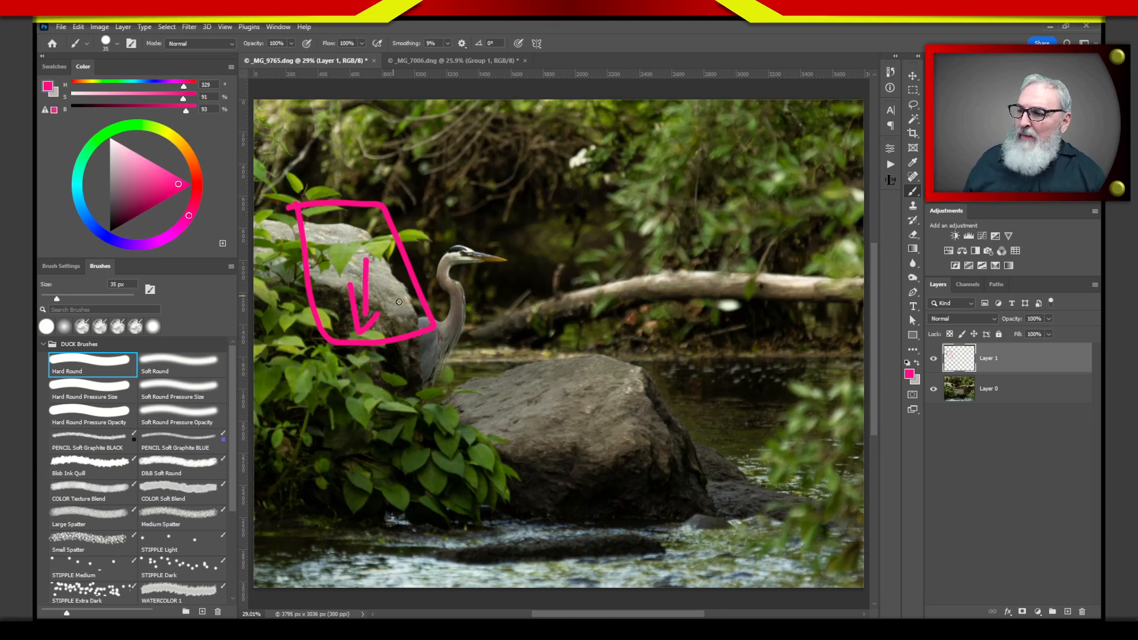
mouse_move(602, 367)
left_mouse_down()
mouse_move(500, 363)
mouse_move(451, 389)
mouse_move(465, 424)
mouse_move(551, 434)
mouse_move(624, 402)
mouse_move(633, 364)
mouse_move(599, 354)
left_mouse_up()
mouse_move(567, 410)
left_mouse_down()
mouse_move(566, 377)
mouse_move(549, 390)
mouse_move(590, 388)
left_mouse_up()
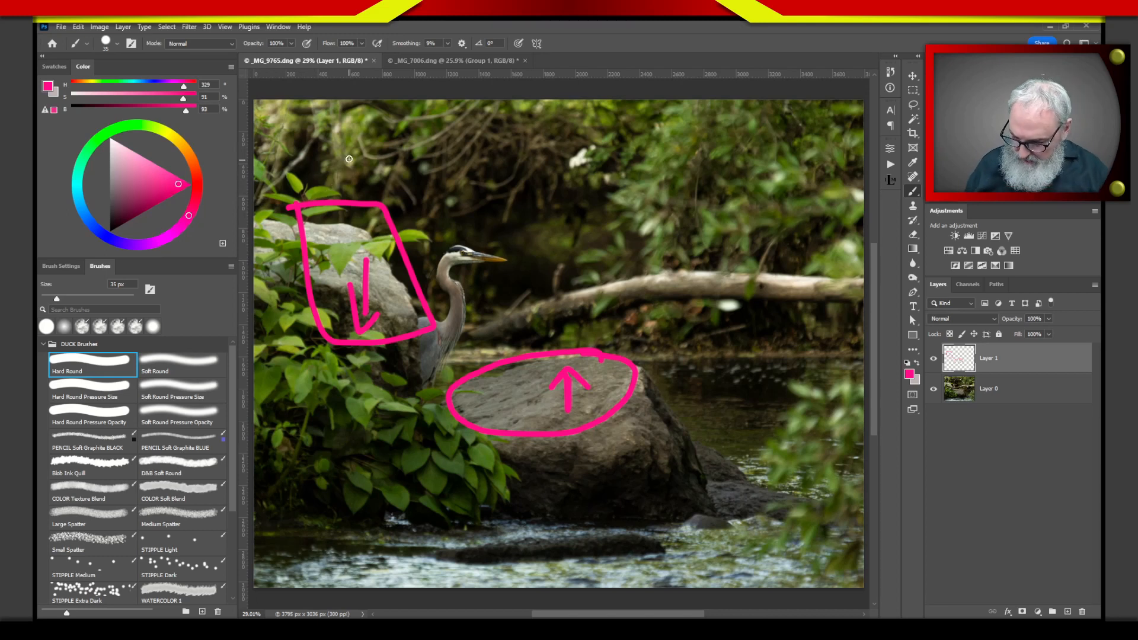
Undo the pink outlines and arrows on both rocks.
key("ctrl+z")
key("ctrl+z")
key("ctrl+z")
key("ctrl+z")
key("ctrl+z")
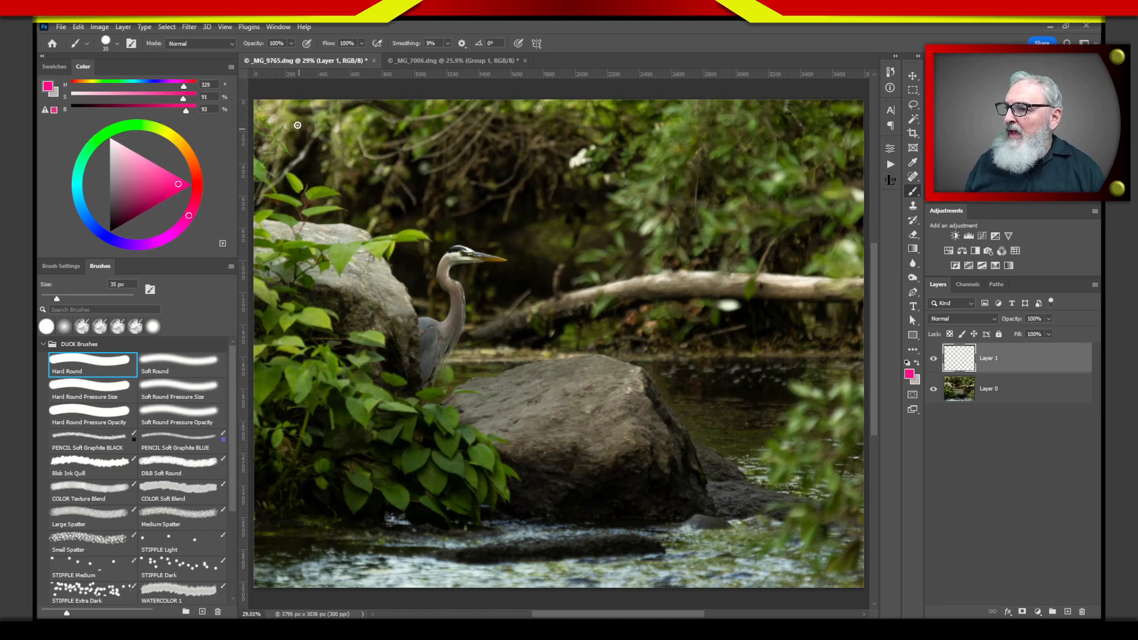
Paint five diagonal light-direction strokes across the photo's upper-left area and outline the bright tops of both rocks.
left_click_drag(297, 123, 337, 173)
left_click_drag(276, 142, 332, 214)
left_click_drag(330, 116, 407, 188)
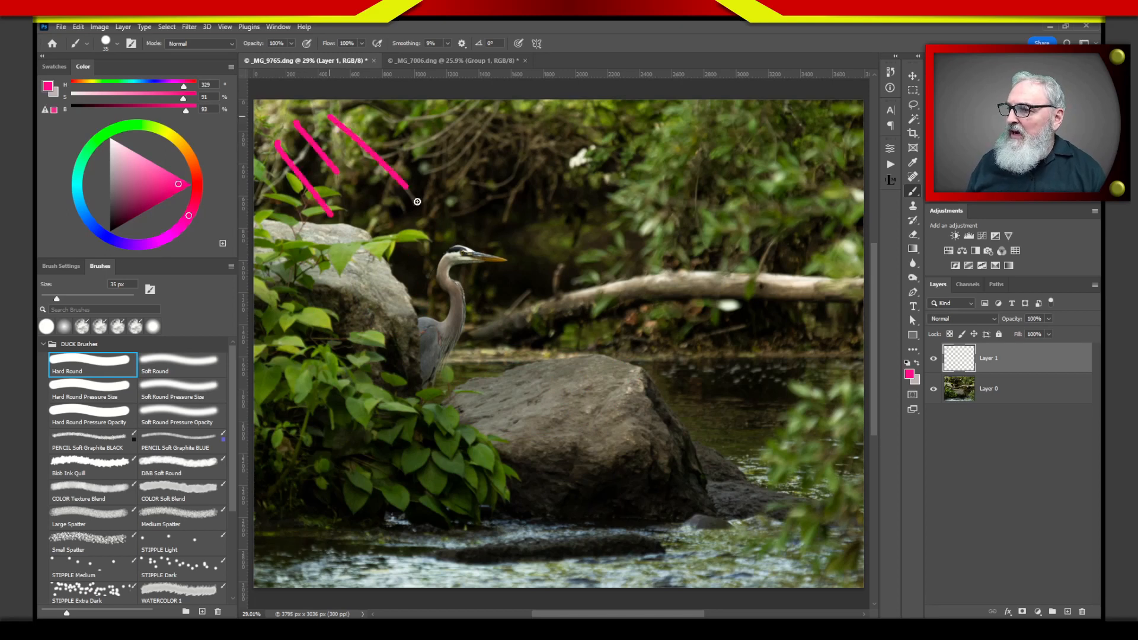
left_click_drag(275, 193, 325, 278)
left_click_drag(385, 122, 436, 163)
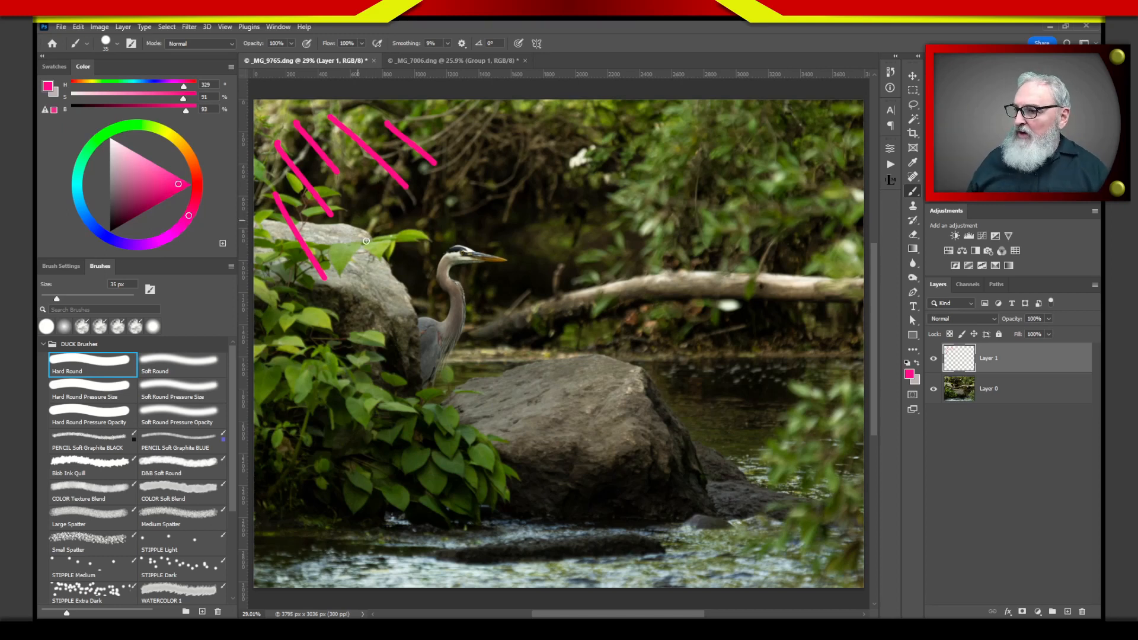
mouse_move(306, 223)
left_mouse_down()
mouse_move(374, 227)
mouse_move(405, 296)
mouse_move(386, 312)
mouse_move(306, 279)
mouse_move(323, 242)
left_mouse_up()
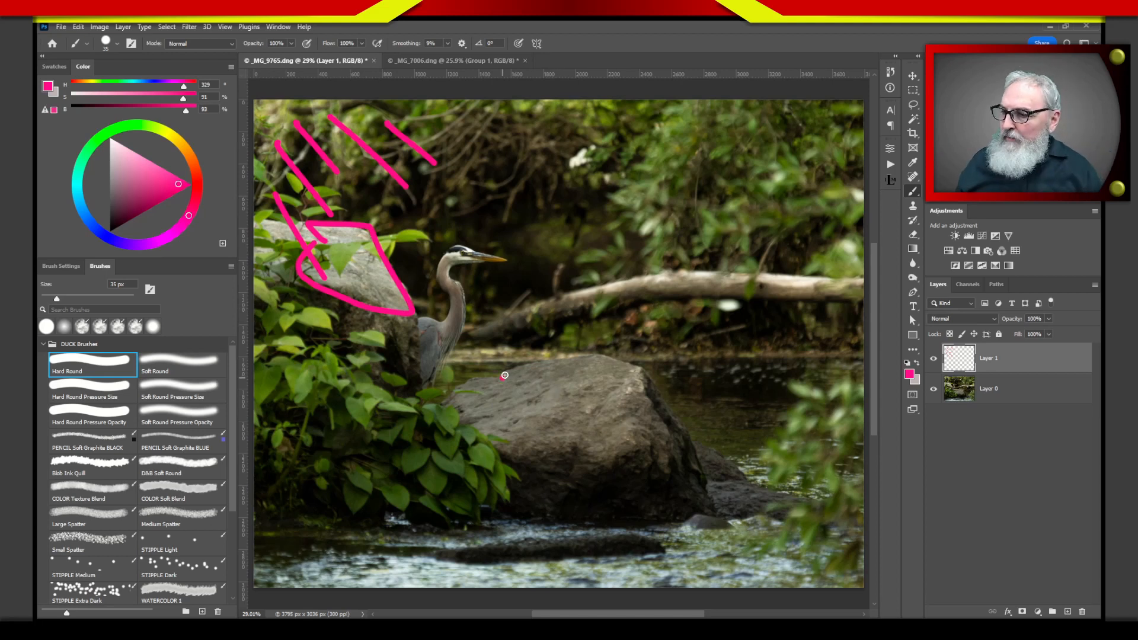
mouse_move(502, 377)
left_mouse_down()
mouse_move(622, 359)
mouse_move(636, 385)
mouse_move(560, 449)
mouse_move(462, 406)
mouse_move(501, 376)
left_mouse_up()
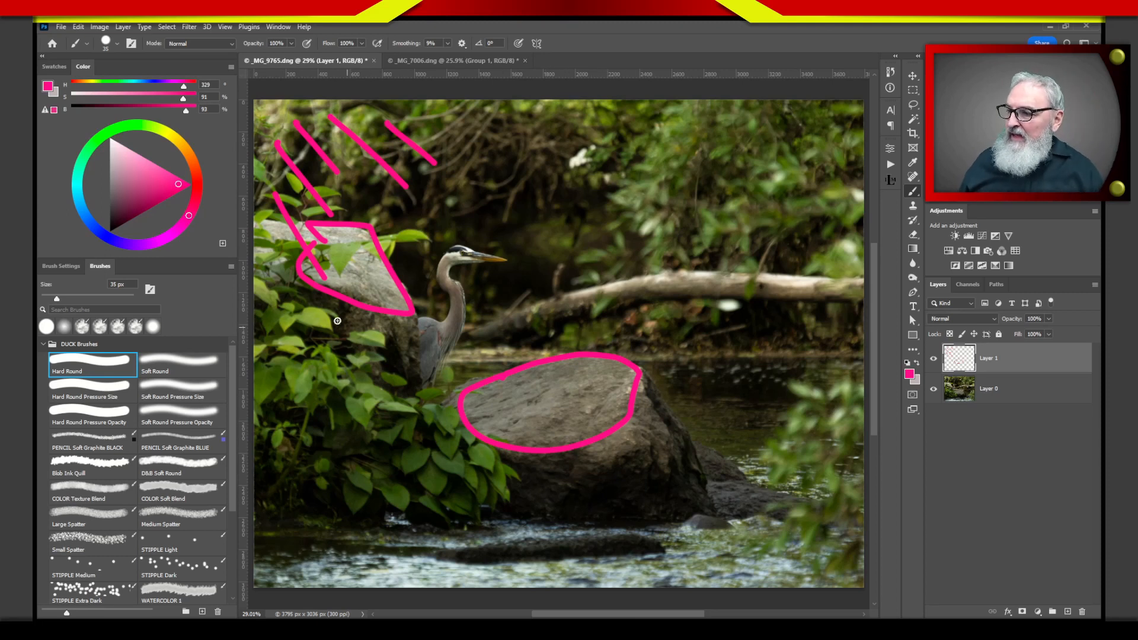
Mark the shaded lower faces of both rocks with short vertical strokes and add a downward arrow on the rock beside the heron.
mouse_move(331, 310)
left_mouse_down()
mouse_move(325, 341)
mouse_move(339, 347)
left_mouse_up()
mouse_move(363, 324)
left_mouse_down()
mouse_move(355, 368)
mouse_move(379, 378)
left_mouse_up()
left_click_drag(403, 333, 396, 391)
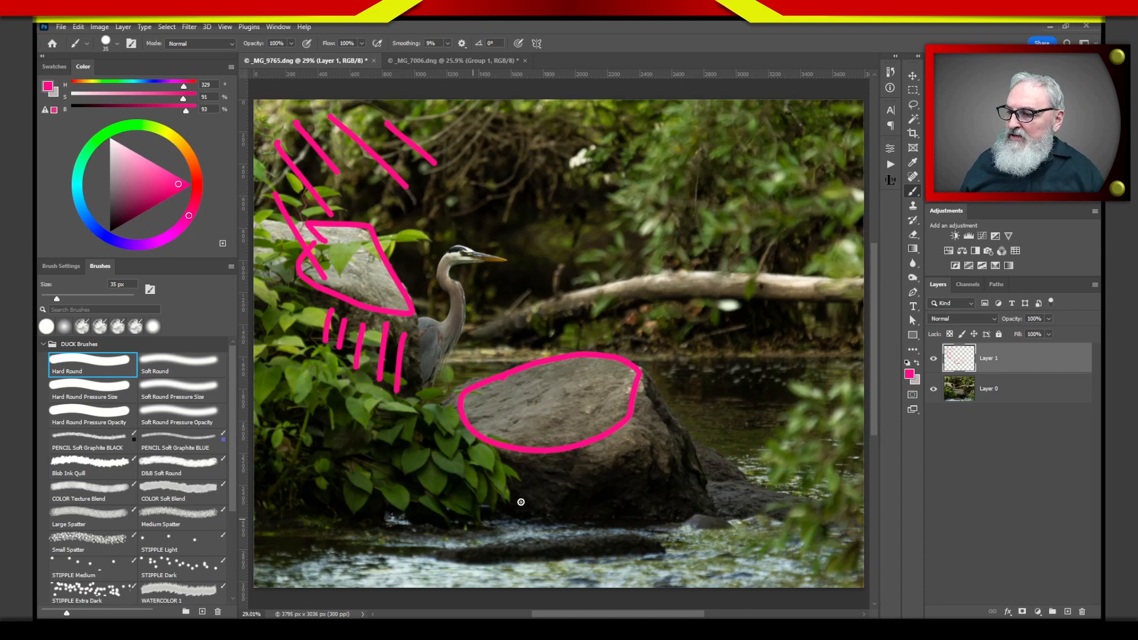
left_click_drag(515, 468, 513, 493)
left_click(581, 455)
mouse_move(552, 460)
left_mouse_down()
mouse_move(552, 484)
mouse_move(581, 490)
left_mouse_up()
left_click_drag(601, 460, 601, 513)
left_click_drag(638, 419, 637, 503)
left_click_drag(654, 410, 660, 507)
left_click_drag(679, 456, 681, 498)
left_click(697, 494)
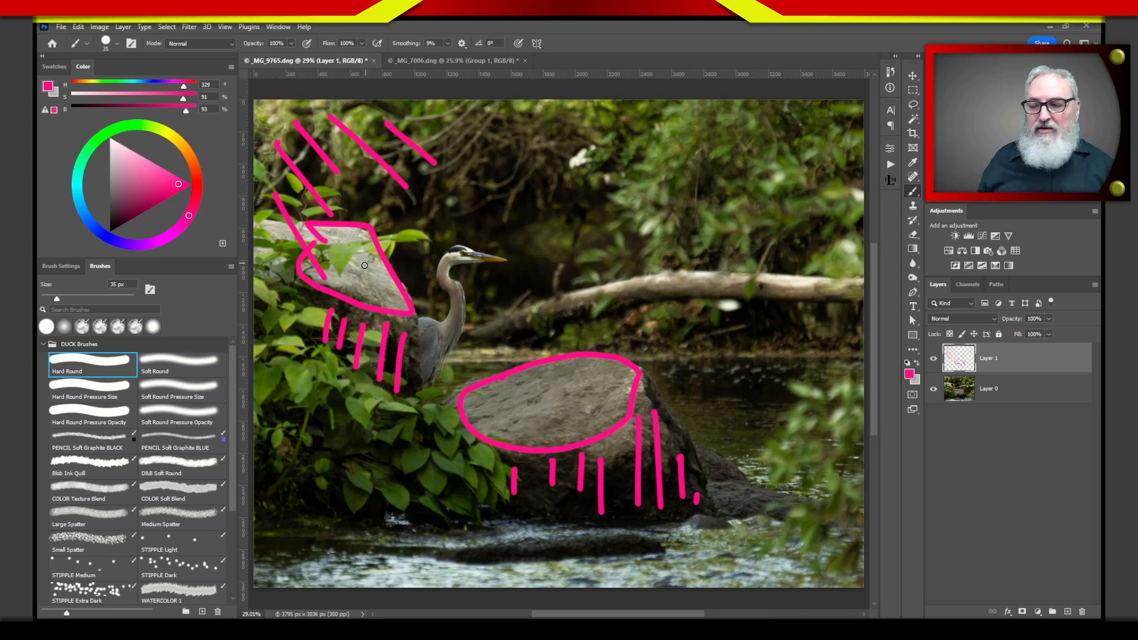
left_click_drag(355, 241, 348, 290)
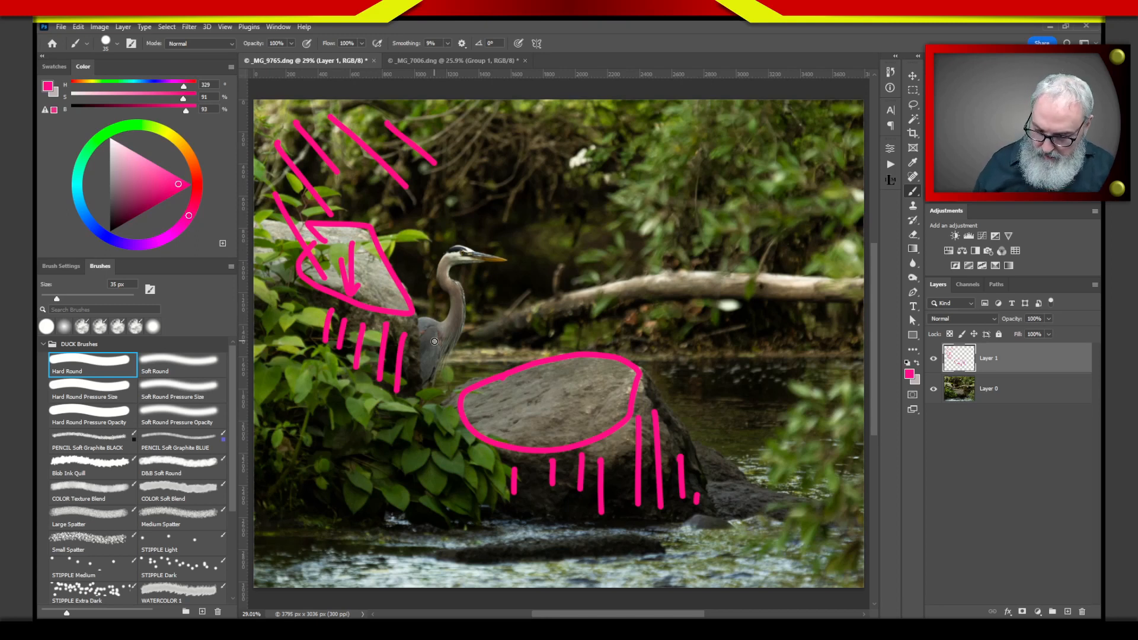
Clear all pink markings from Layer 1 and remove the selection.
key("ctrl+a")
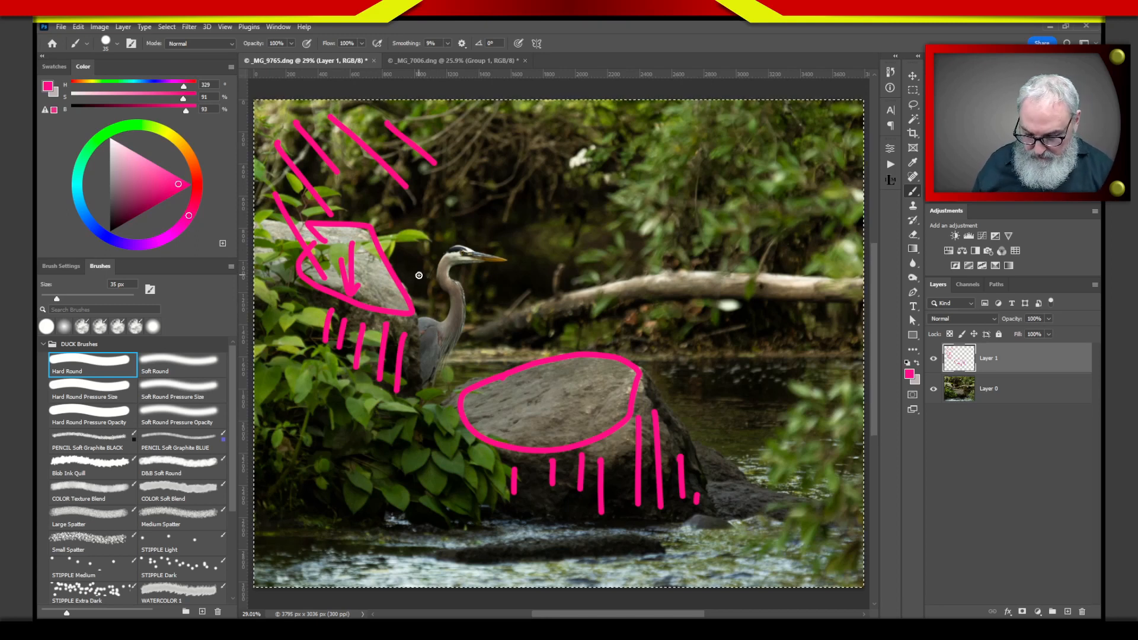
key("Delete")
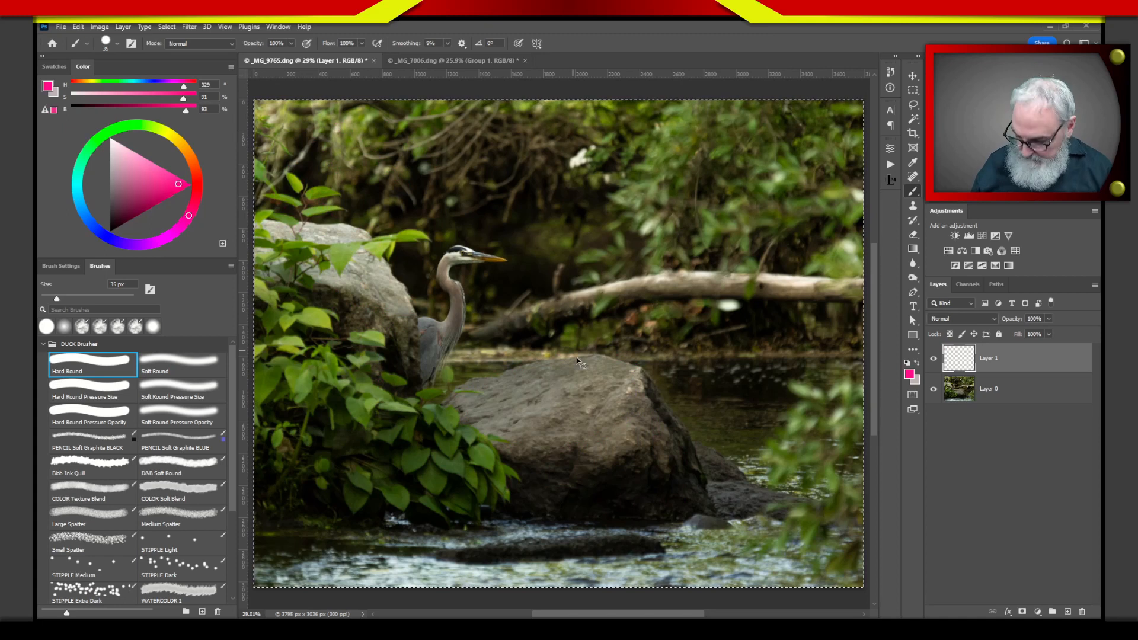
key("ctrl+d")
Draw a downward arrow on the rock beside the heron and an upward arrow on the front rock.
left_click_drag(348, 200, 351, 292)
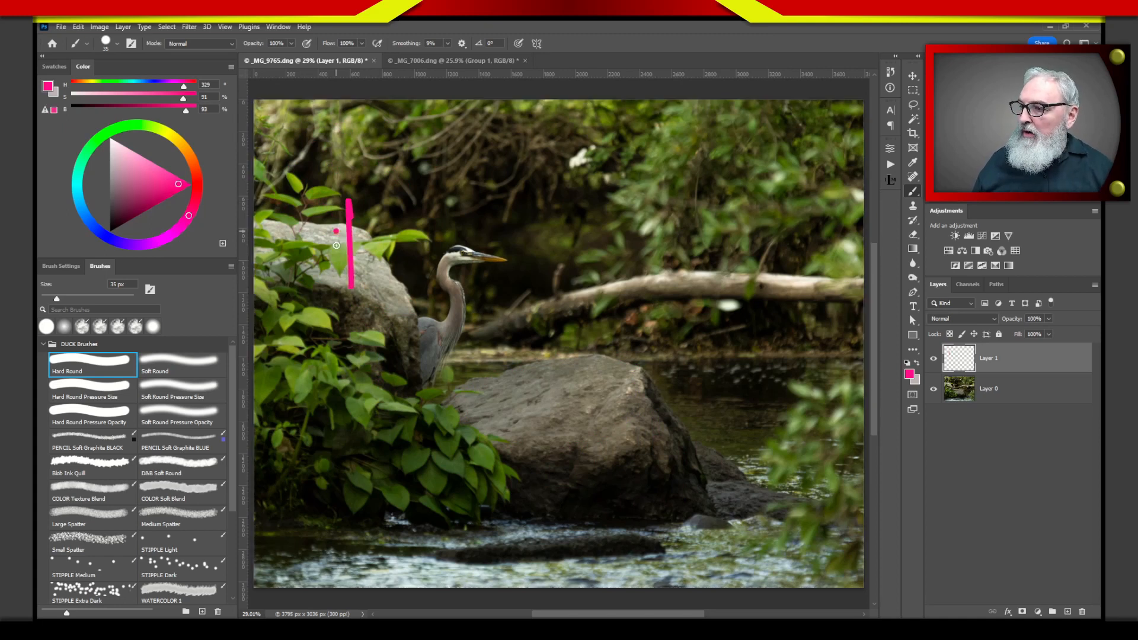
left_click_drag(334, 232, 362, 266)
mouse_move(570, 423)
left_mouse_down()
mouse_move(556, 388)
mouse_move(585, 386)
left_mouse_up()
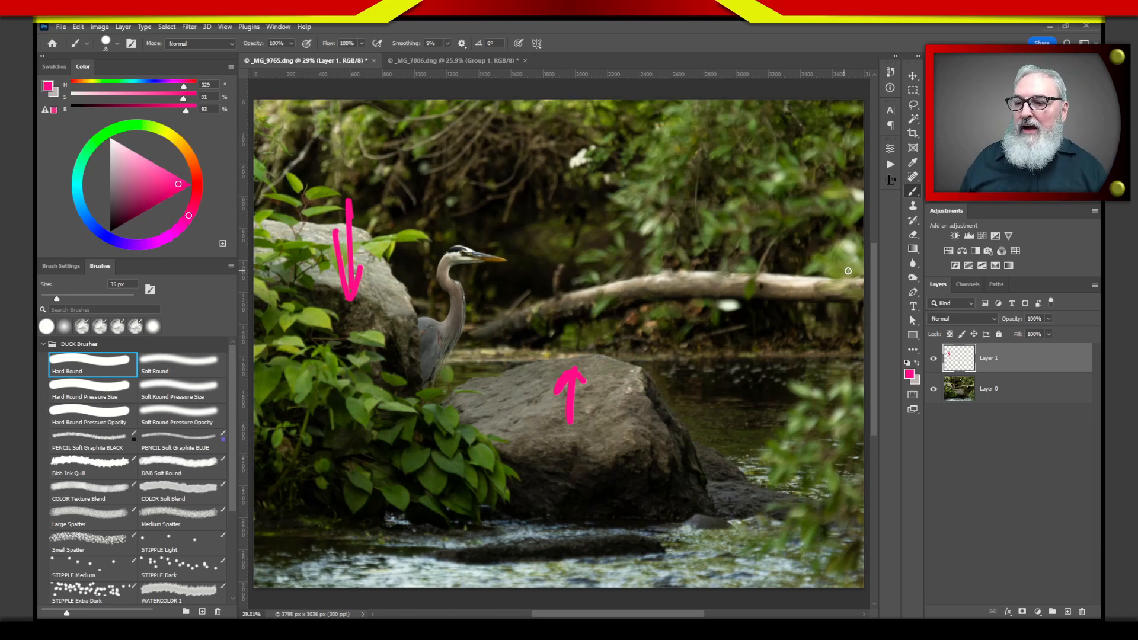
Circle the right half of the fallen log, mark it with right and left arrows, and cross-hatch its bright end.
mouse_move(842, 264)
left_mouse_down()
mouse_move(755, 256)
mouse_move(619, 323)
mouse_move(850, 306)
mouse_move(849, 265)
left_mouse_up()
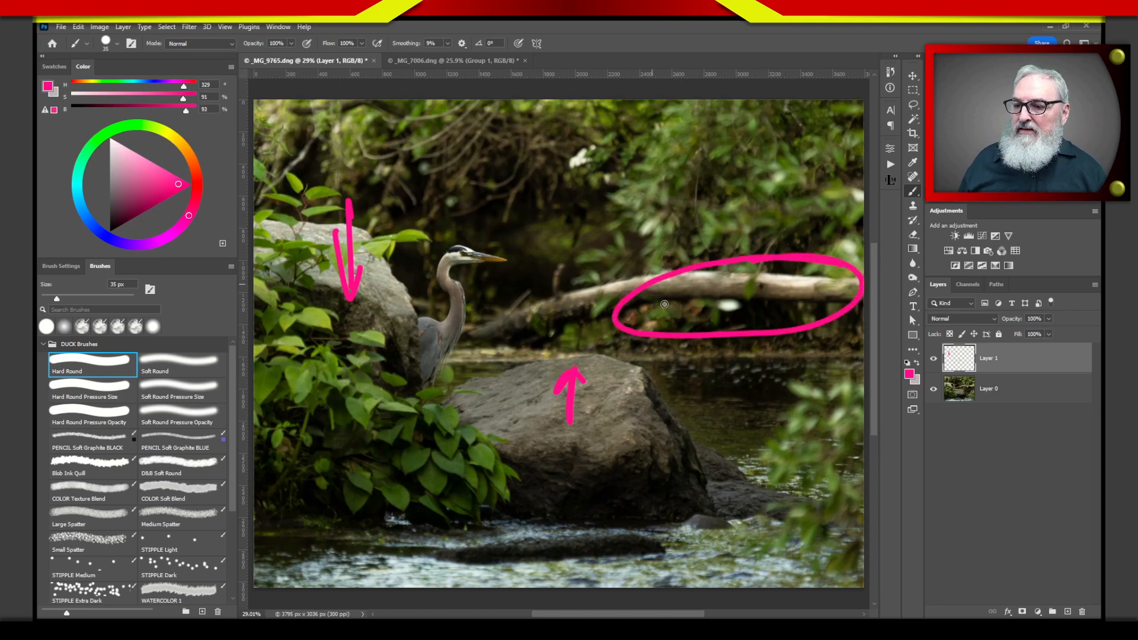
mouse_move(698, 295)
left_mouse_down()
mouse_move(841, 286)
mouse_move(791, 322)
left_mouse_up()
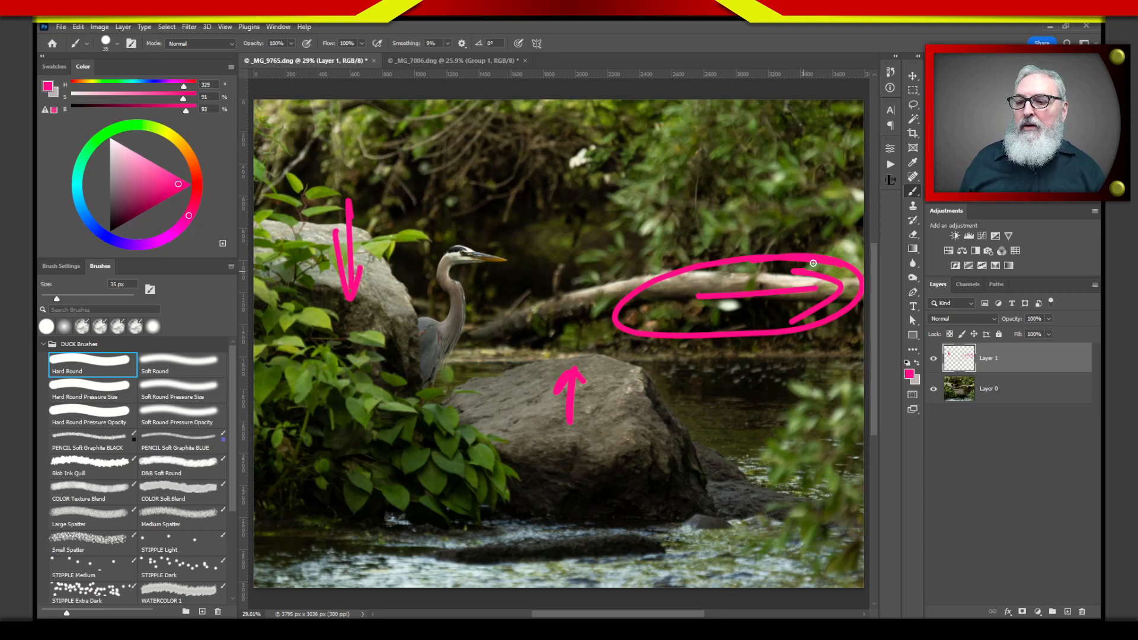
mouse_move(832, 227)
left_mouse_down()
mouse_move(685, 237)
mouse_move(699, 221)
mouse_move(681, 250)
mouse_move(724, 248)
left_mouse_up()
mouse_move(844, 260)
left_mouse_down()
mouse_move(839, 293)
mouse_move(720, 305)
left_mouse_up()
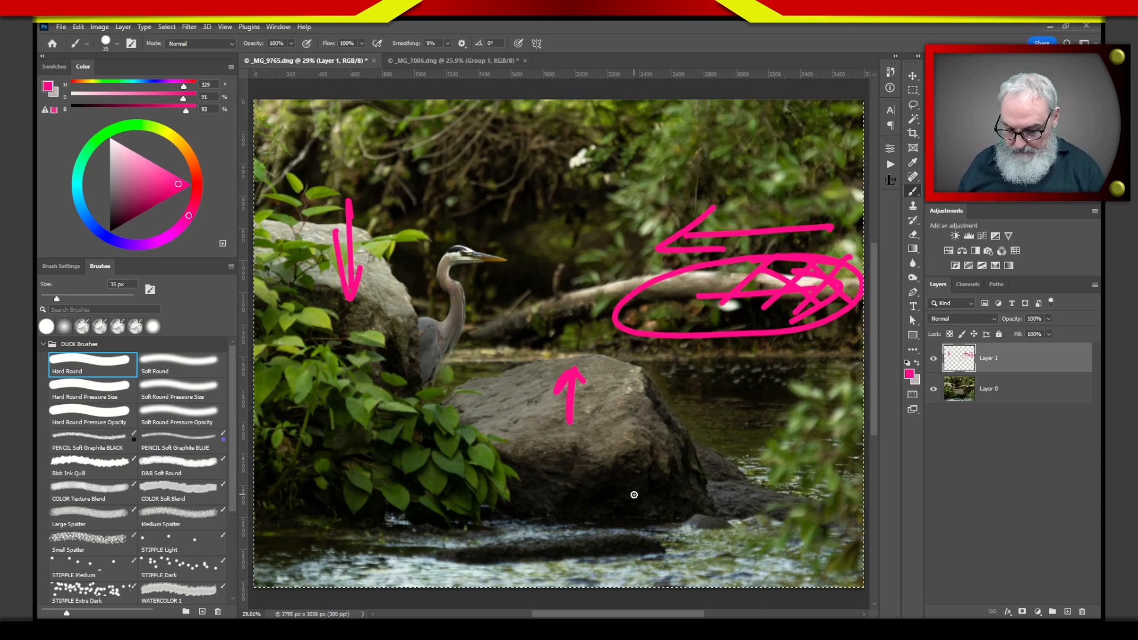
Erase the arrows and log markings from Layer 1 and deselect.
key("ctrl+a")
key("Delete")
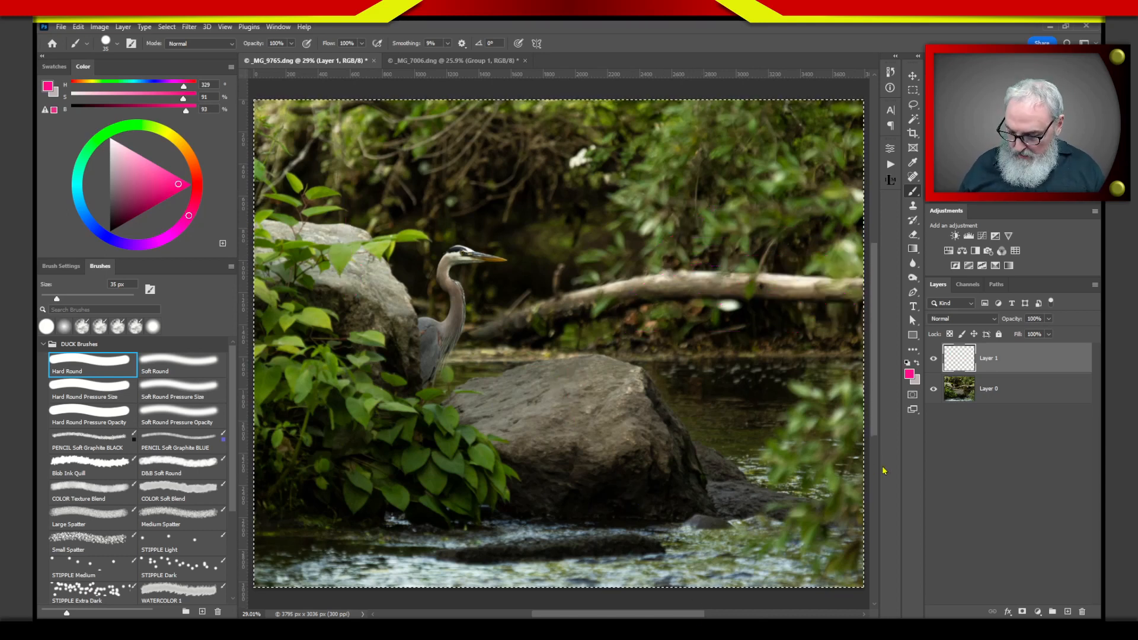
key("ctrl+d")
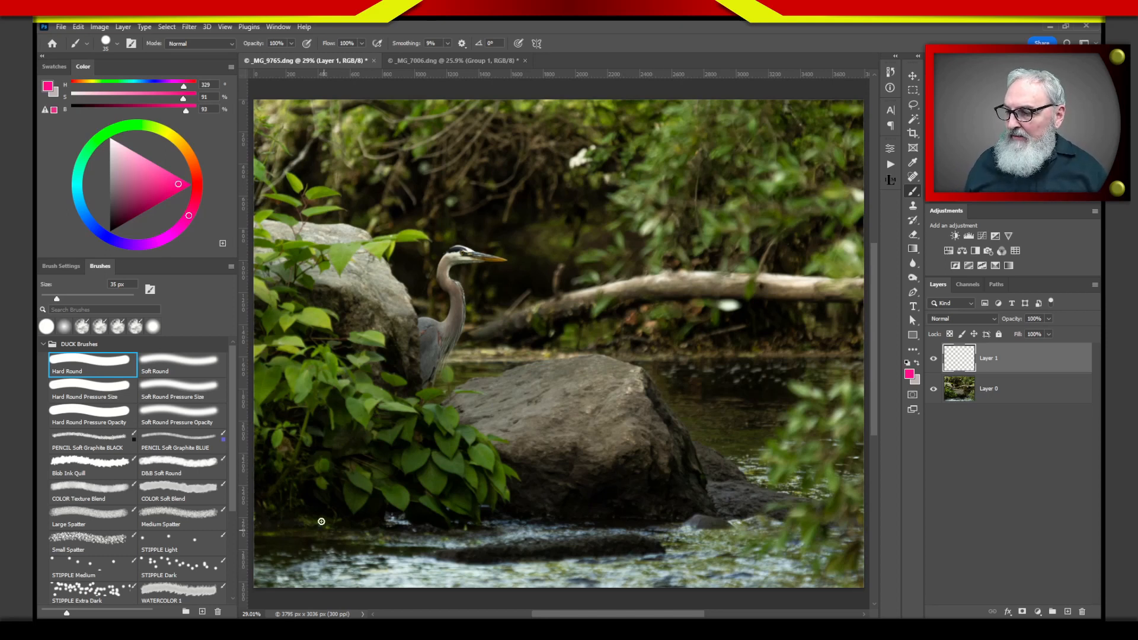
Paint seven short strokes along the water below the rocks and a zigzag over the upper-left foliage.
left_click_drag(319, 517, 339, 557)
left_click_drag(371, 508, 398, 569)
left_click_drag(435, 513, 441, 567)
left_click_drag(486, 513, 488, 560)
left_click(556, 516)
left_click_drag(556, 522, 549, 556)
left_click_drag(646, 523, 632, 563)
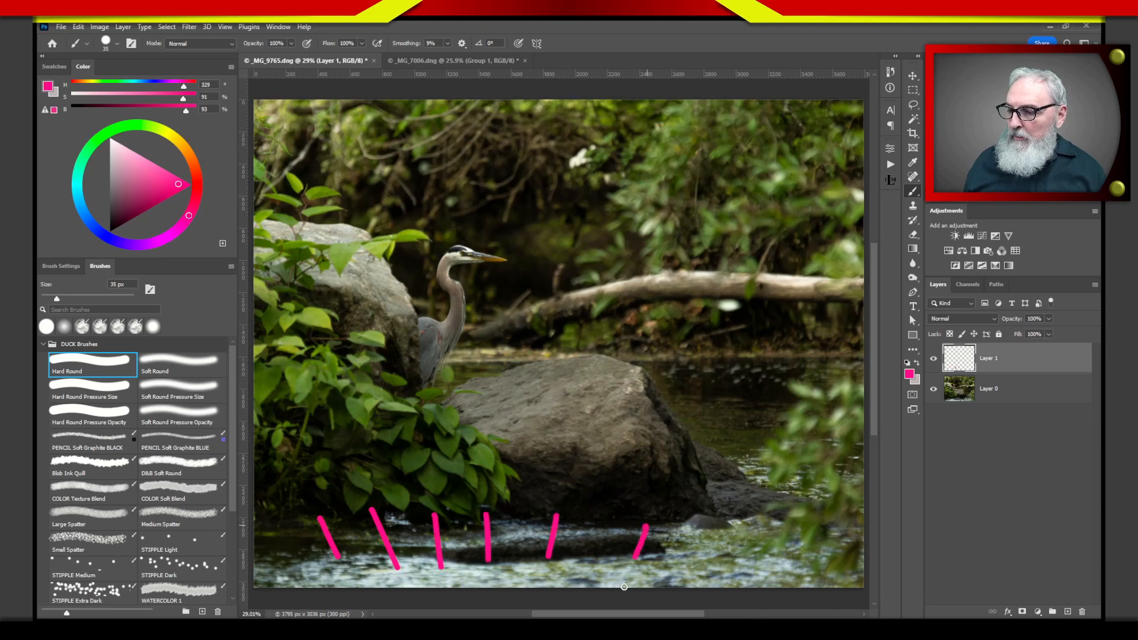
left_click_drag(726, 504, 711, 533)
mouse_move(671, 605)
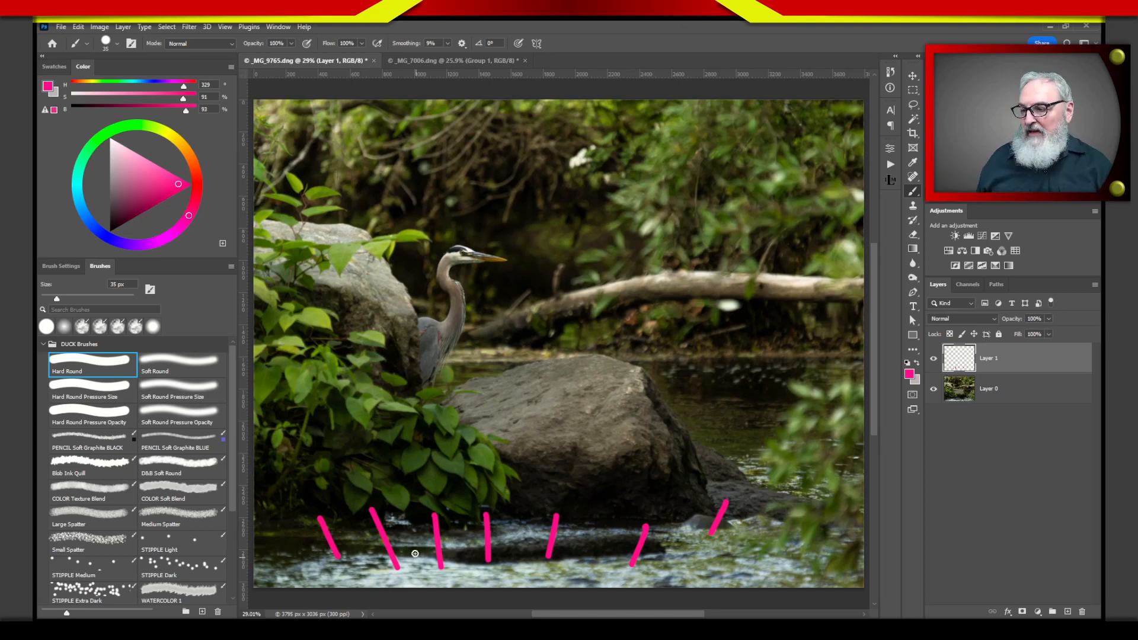
mouse_move(284, 115)
left_mouse_down()
mouse_move(304, 158)
mouse_move(290, 169)
mouse_move(326, 208)
left_mouse_up()
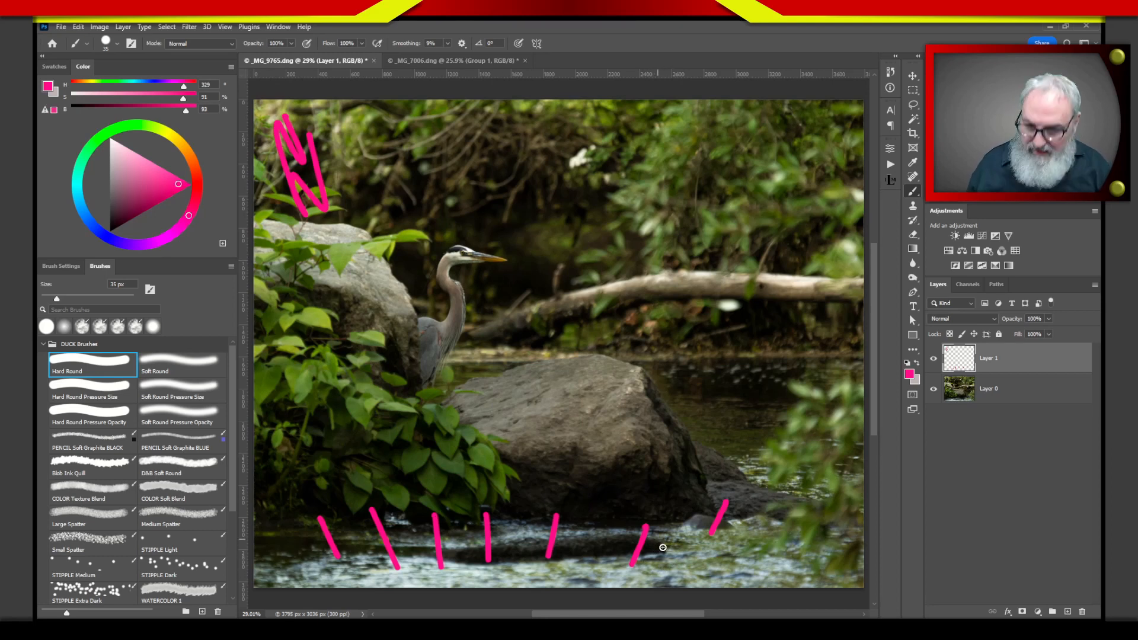
Hide and delete the markup layer, Layer 1.
left_click(933, 359)
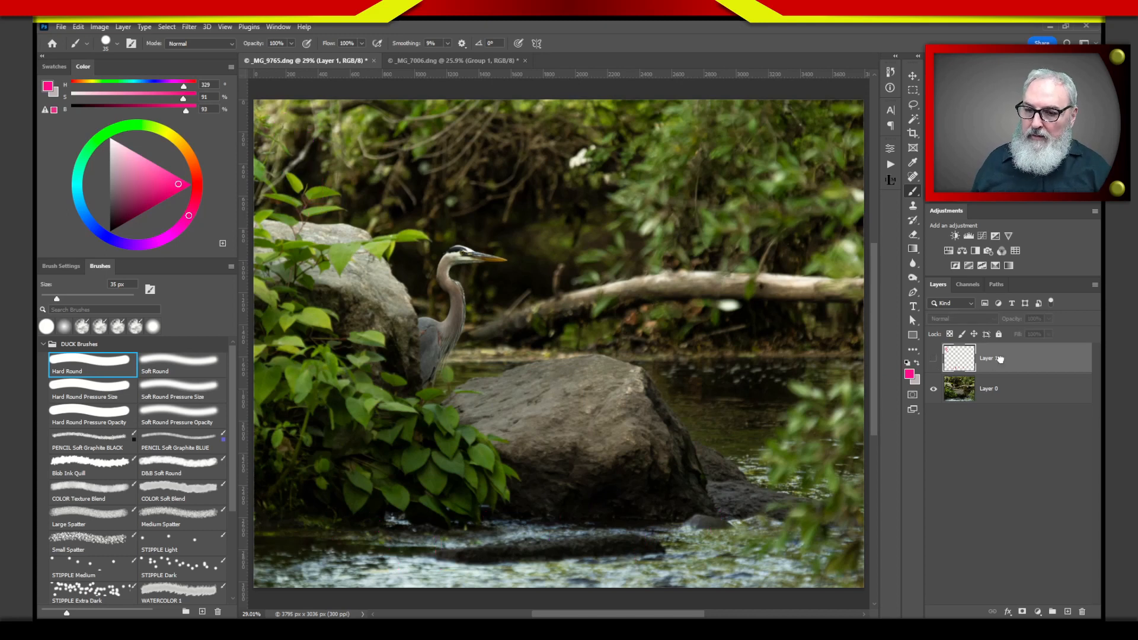
left_click_drag(999, 359, 1084, 613)
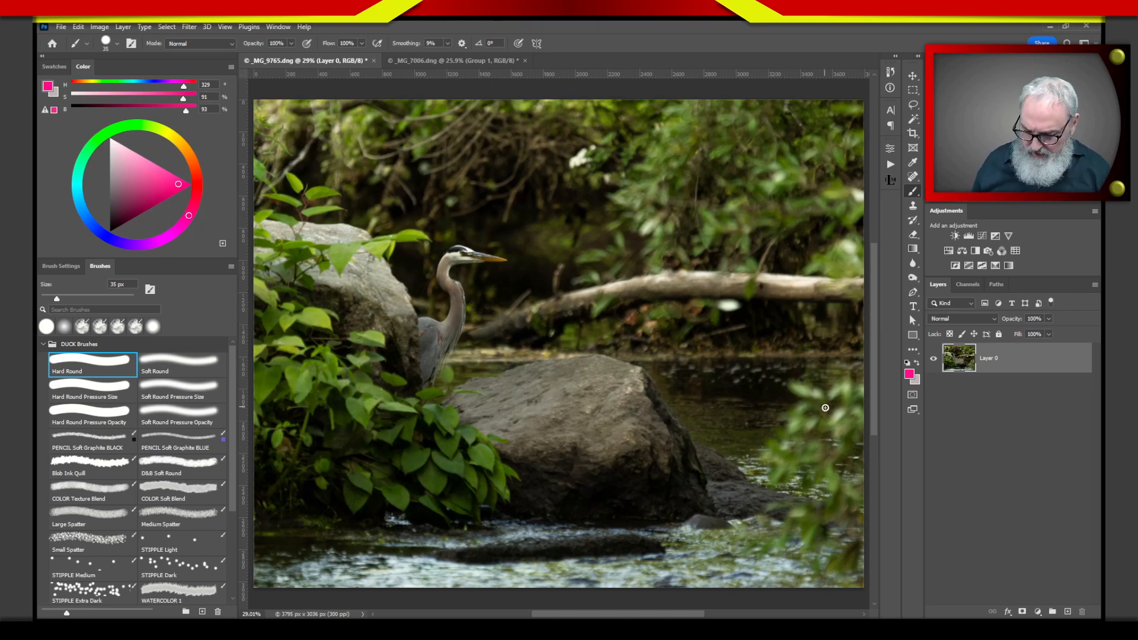
Add a Curves adjustment layer above Layer 0 in the heron photo.
key("v")
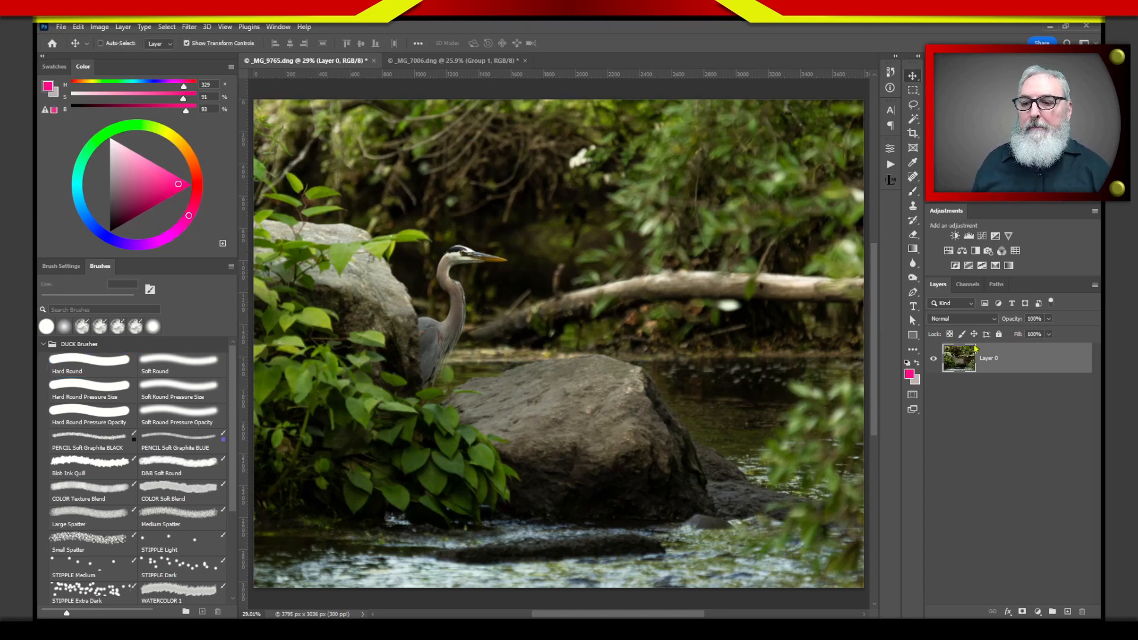
left_click(982, 235)
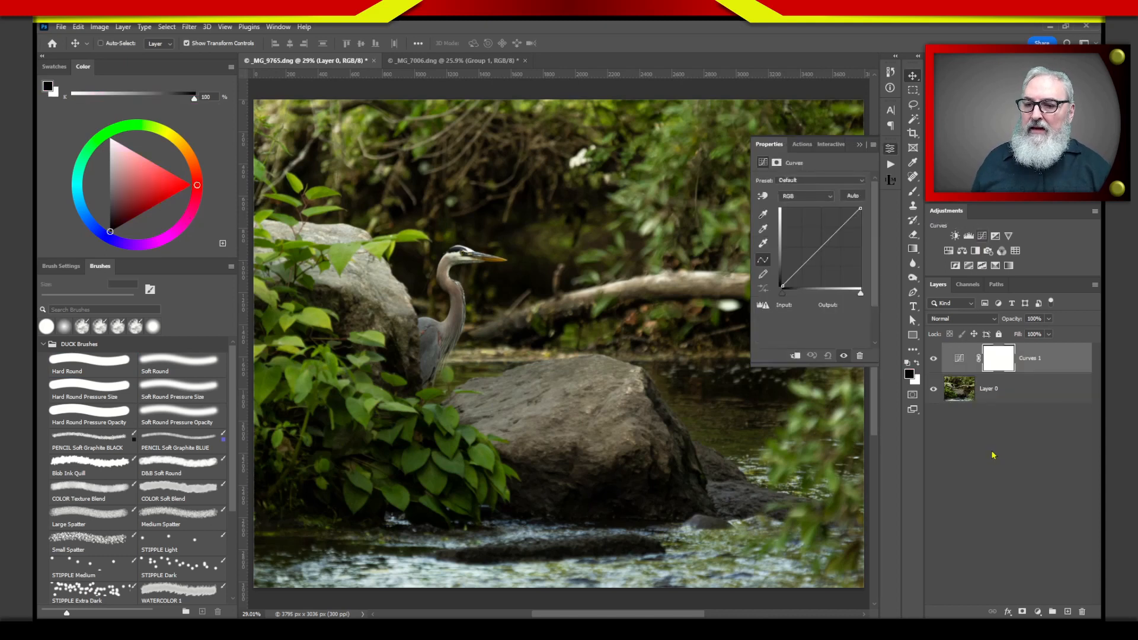
Try a midtone point on the Curves 1 curve and remove it again.
left_click(825, 243)
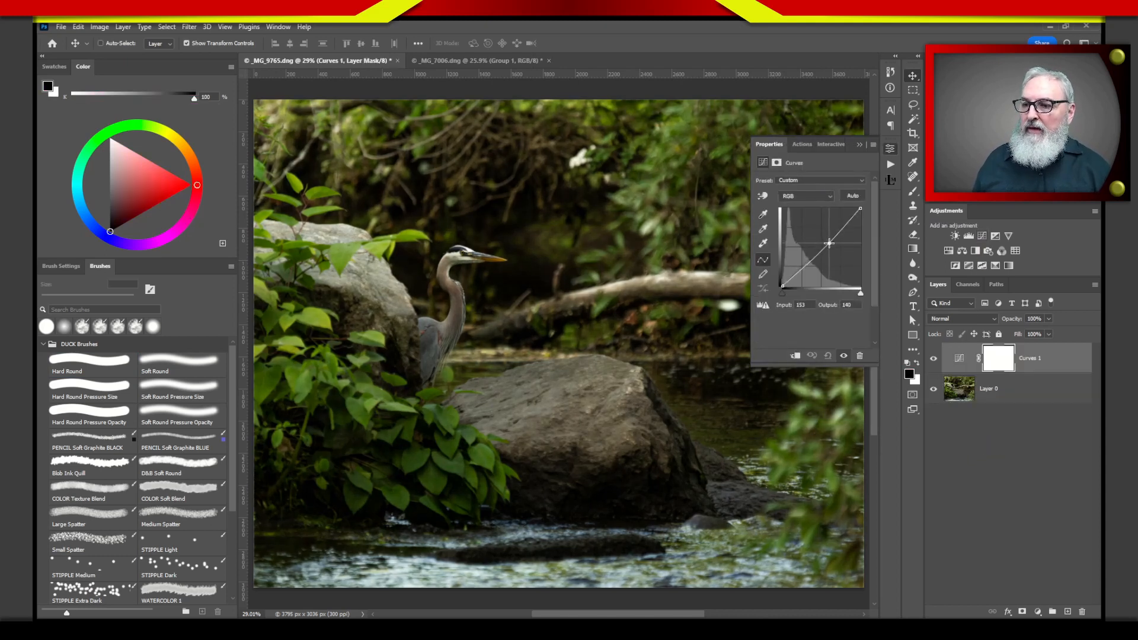
left_click_drag(825, 244, 915, 176)
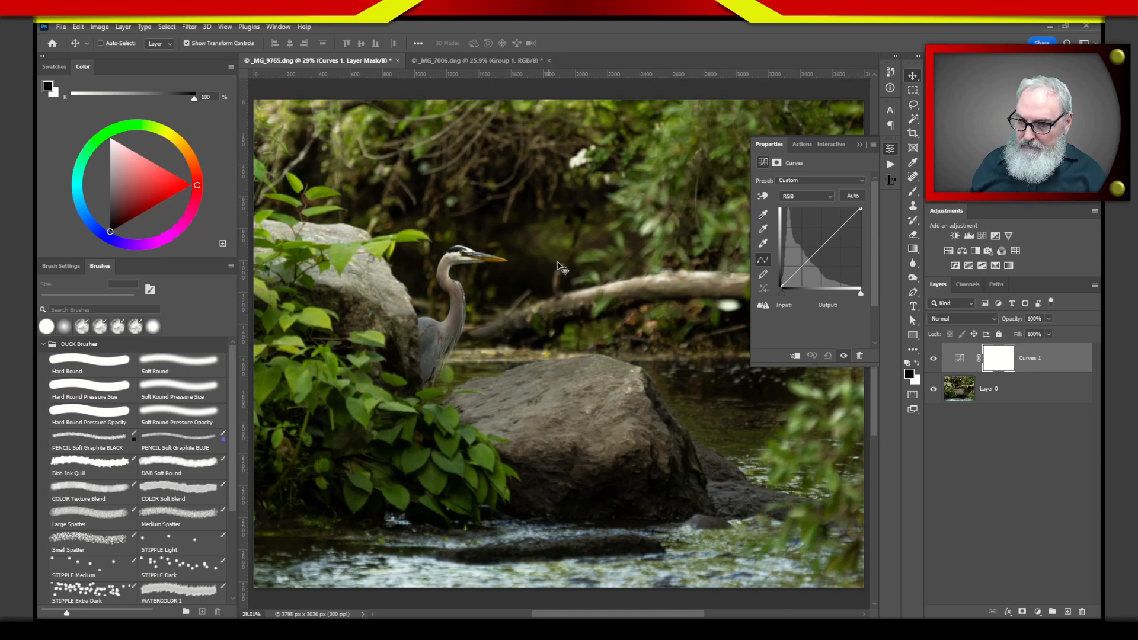
Add a new layer above Layer 0 and circle the heron and the dark area beside it in pink with the 35 px Hard Round brush.
left_click(1008, 395)
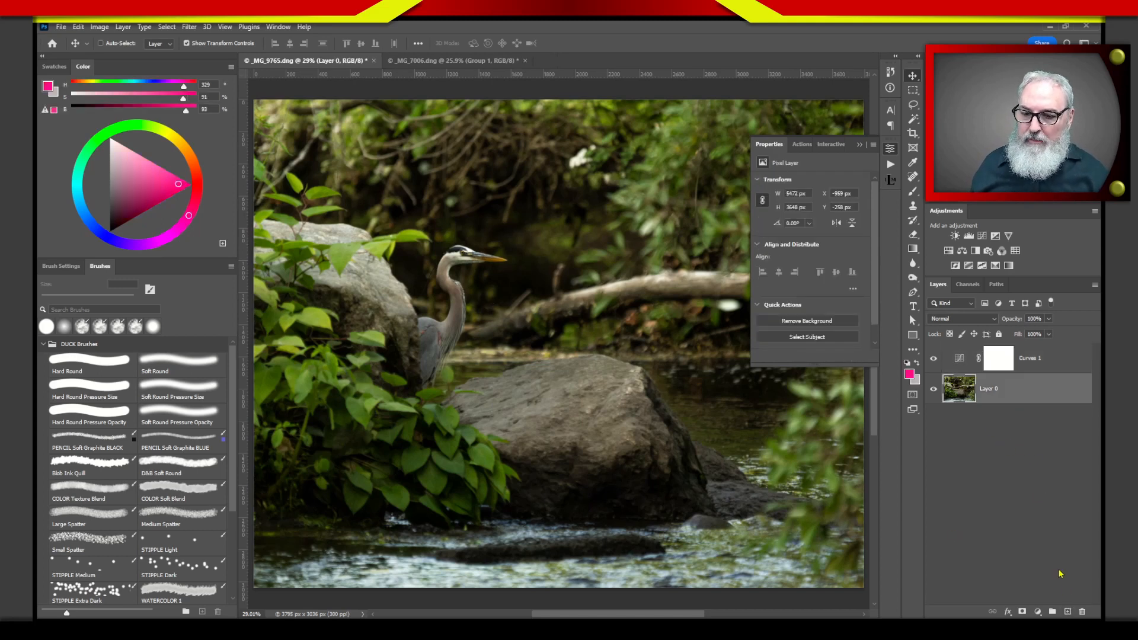
left_click(1067, 611)
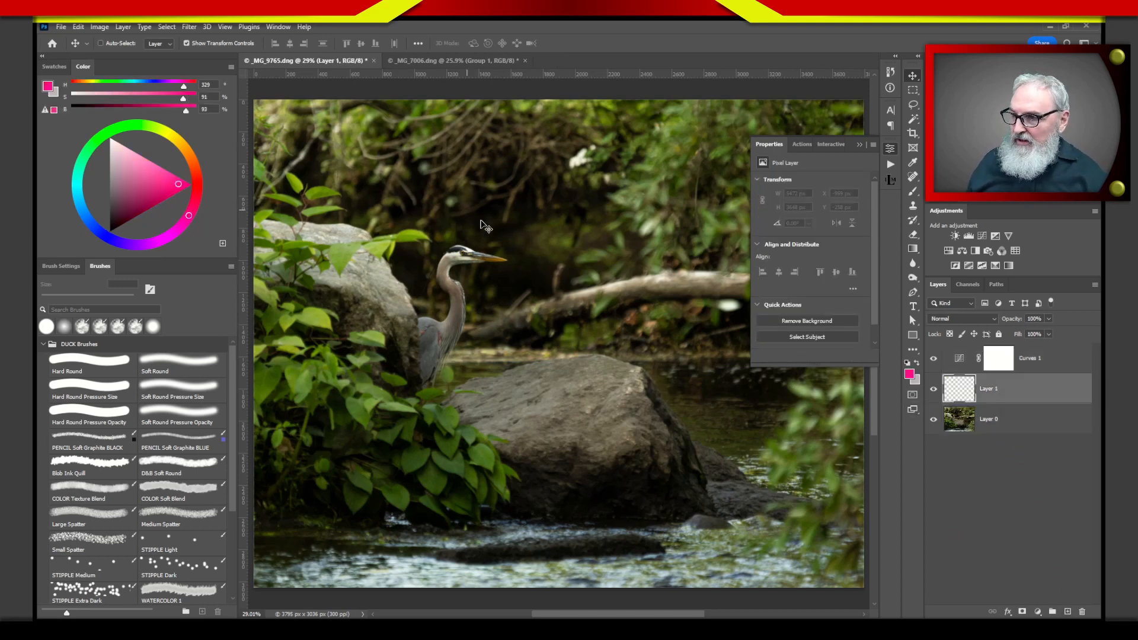
key("b")
mouse_move(411, 215)
left_mouse_down()
mouse_move(446, 178)
mouse_move(631, 222)
mouse_move(616, 342)
mouse_move(408, 308)
left_mouse_up()
mouse_move(388, 263)
left_mouse_down()
mouse_move(577, 175)
mouse_move(557, 388)
mouse_move(405, 237)
mouse_move(483, 155)
left_mouse_up()
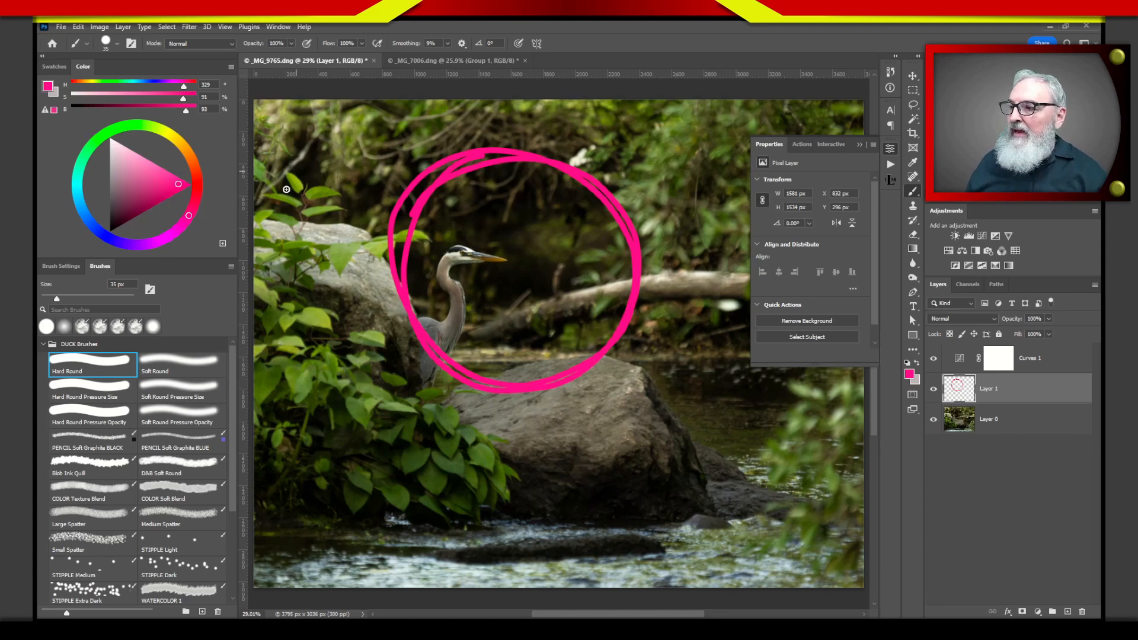
Draw boundary lines on both sides of the circle, two downward arrows and a smaller loop by the heron, and hide this markup layer.
left_click_drag(263, 263, 389, 320)
left_click_drag(642, 342, 865, 371)
left_click_drag(685, 123, 690, 191)
left_click_drag(664, 149, 717, 186)
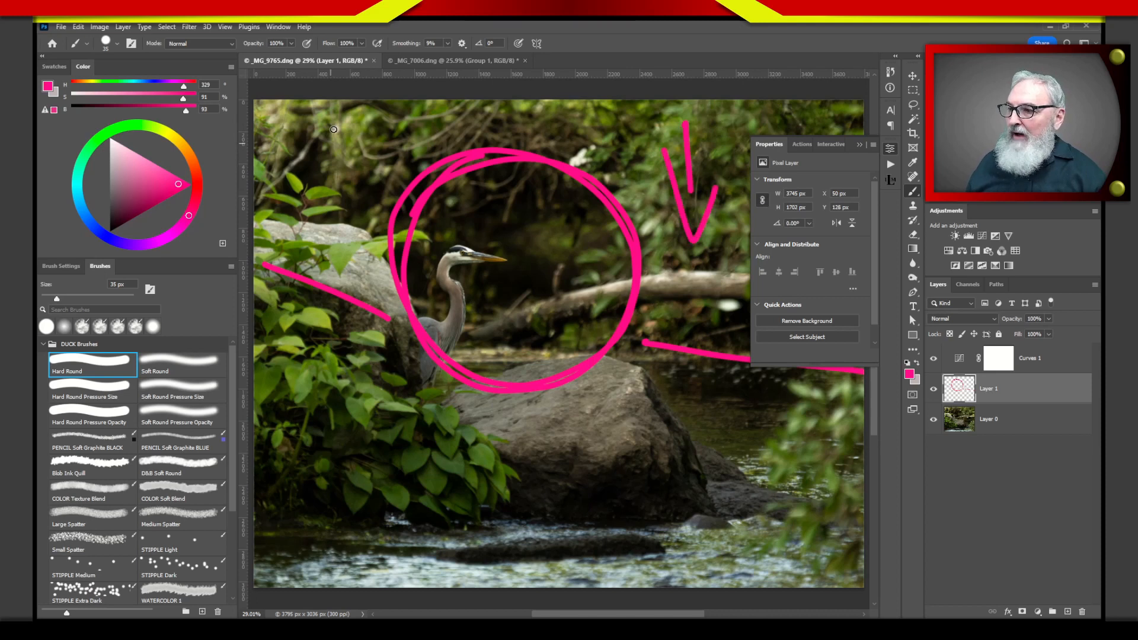
left_click_drag(332, 125, 336, 193)
left_click_drag(311, 141, 354, 164)
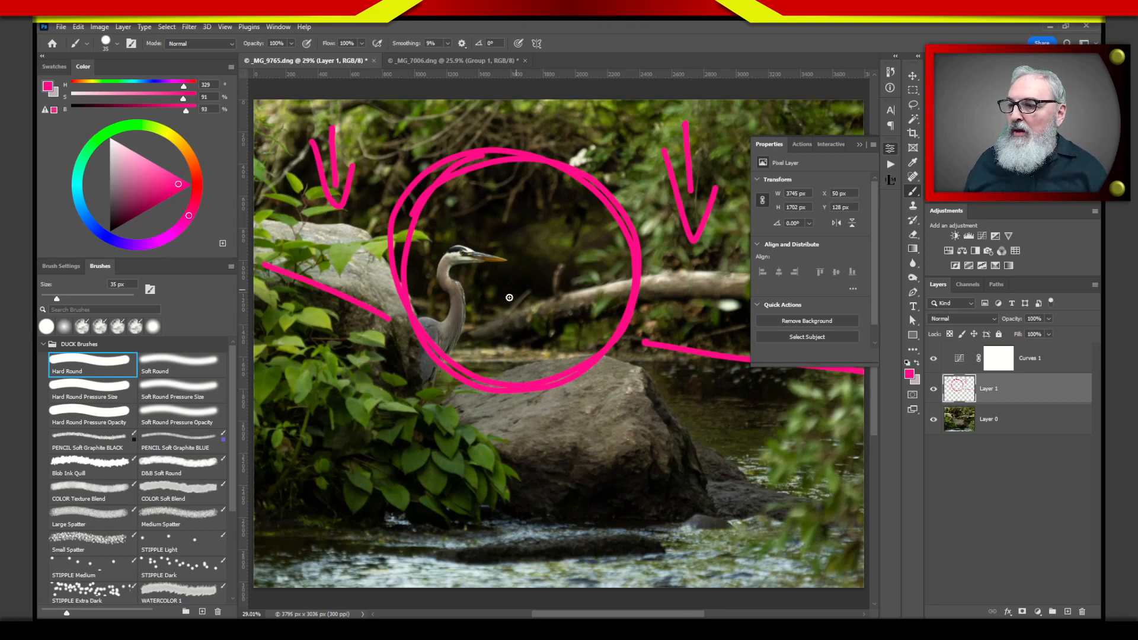
mouse_move(491, 323)
left_mouse_down()
mouse_move(547, 306)
mouse_move(598, 253)
mouse_move(544, 190)
mouse_move(474, 199)
mouse_move(435, 261)
mouse_move(521, 333)
left_mouse_up()
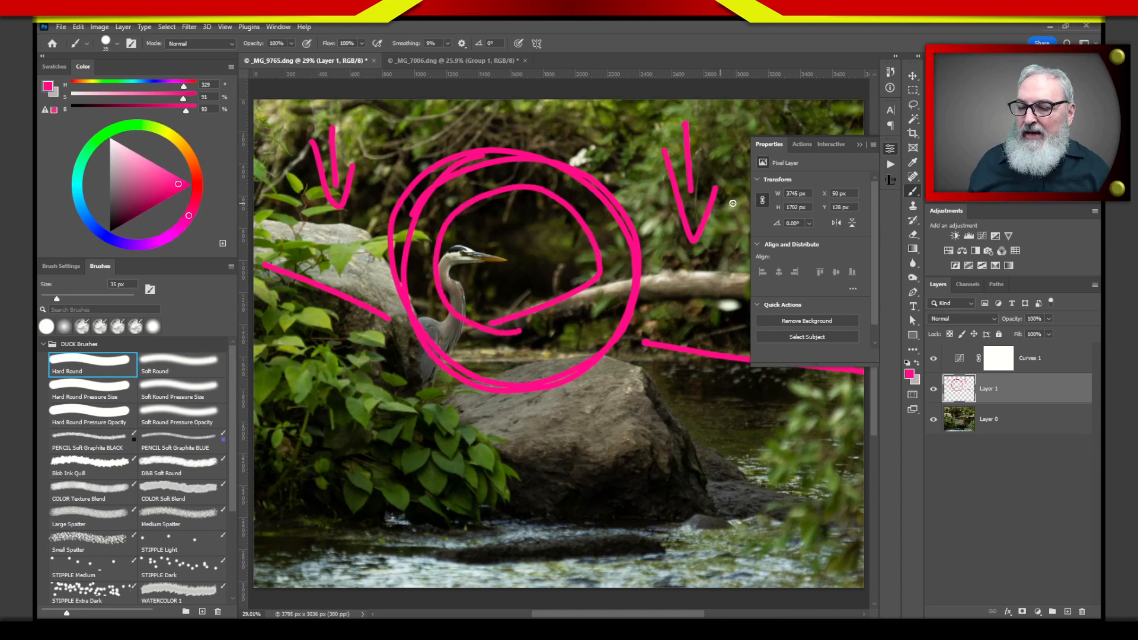
left_click(933, 390)
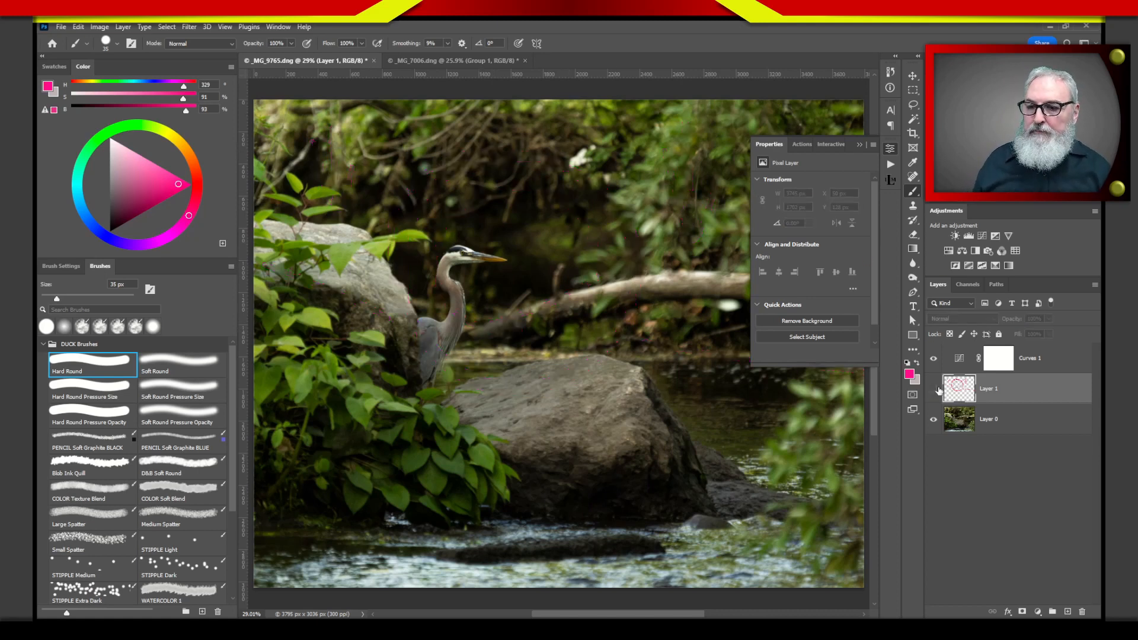
Darken the midtones of Curves 1 to input 149, output 114, and invert its layer mask to black.
left_click(957, 360)
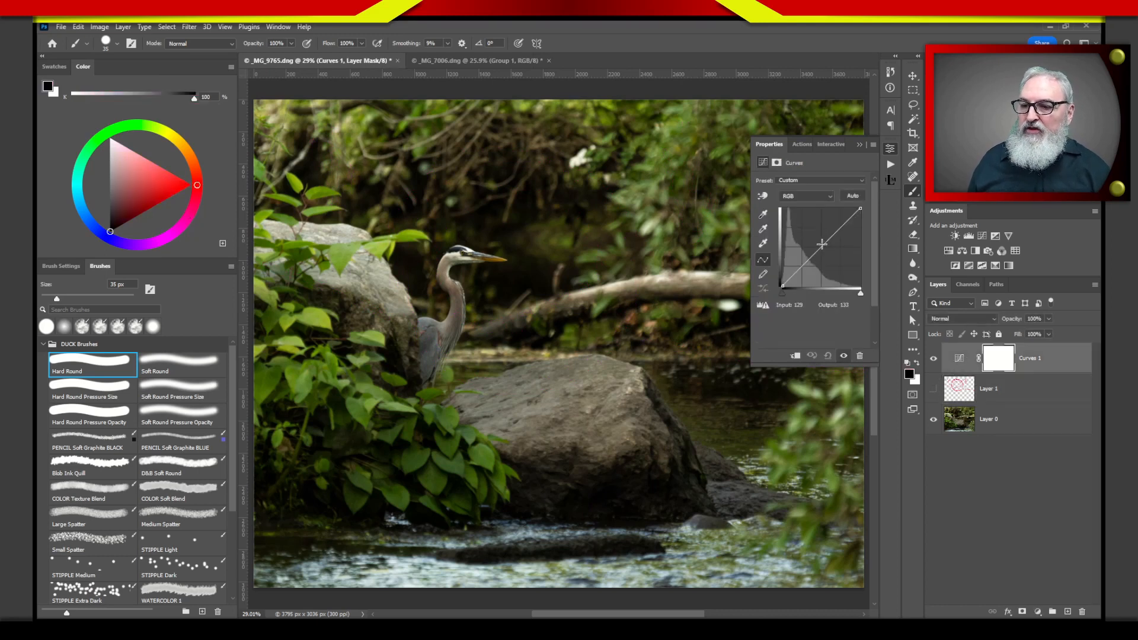
left_click_drag(822, 246, 825, 252)
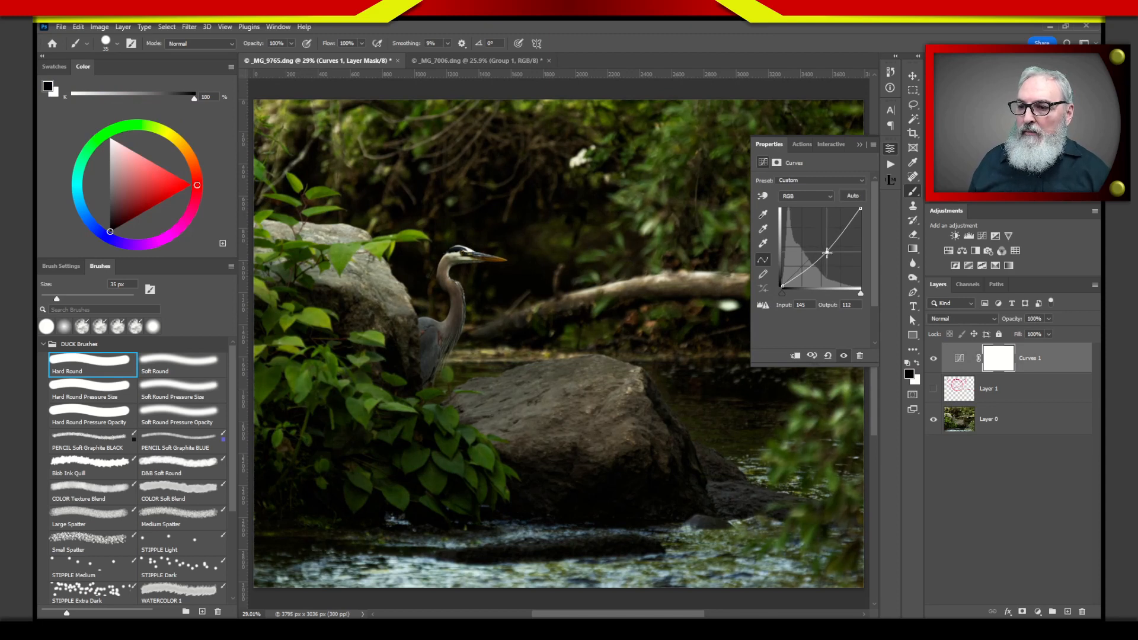
left_click_drag(827, 252, 829, 258)
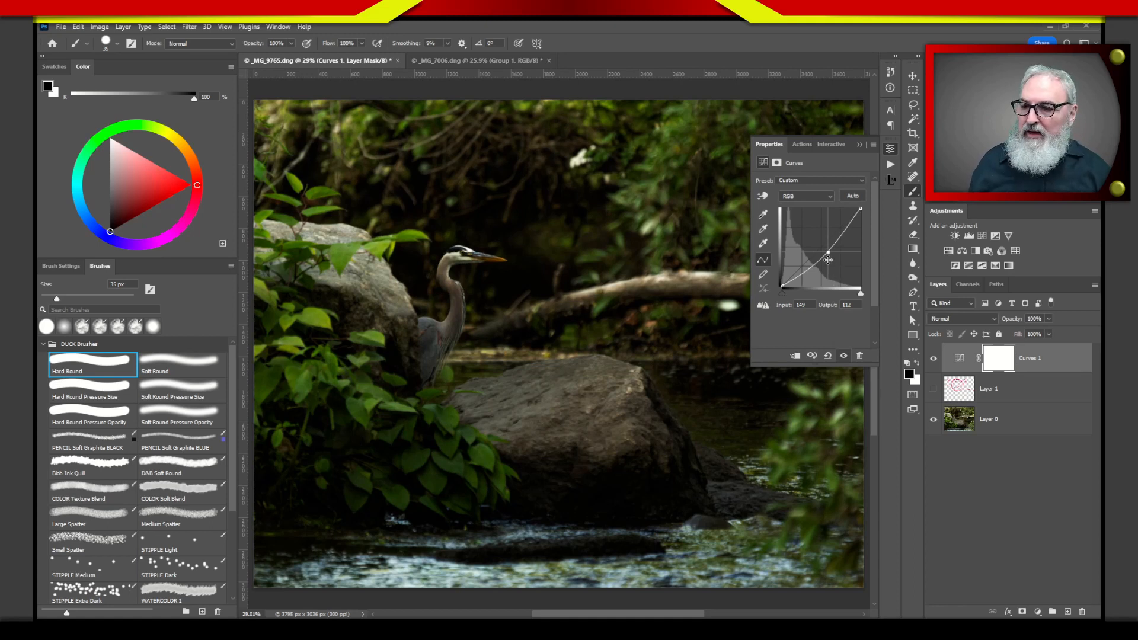
left_click_drag(827, 260, 829, 253)
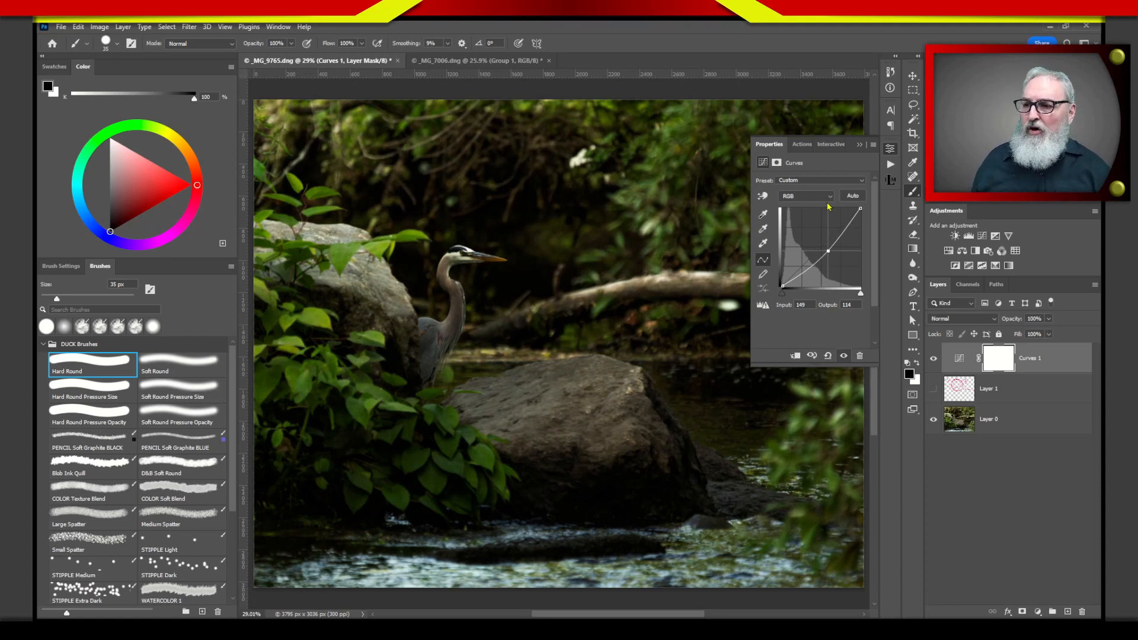
left_click(997, 361)
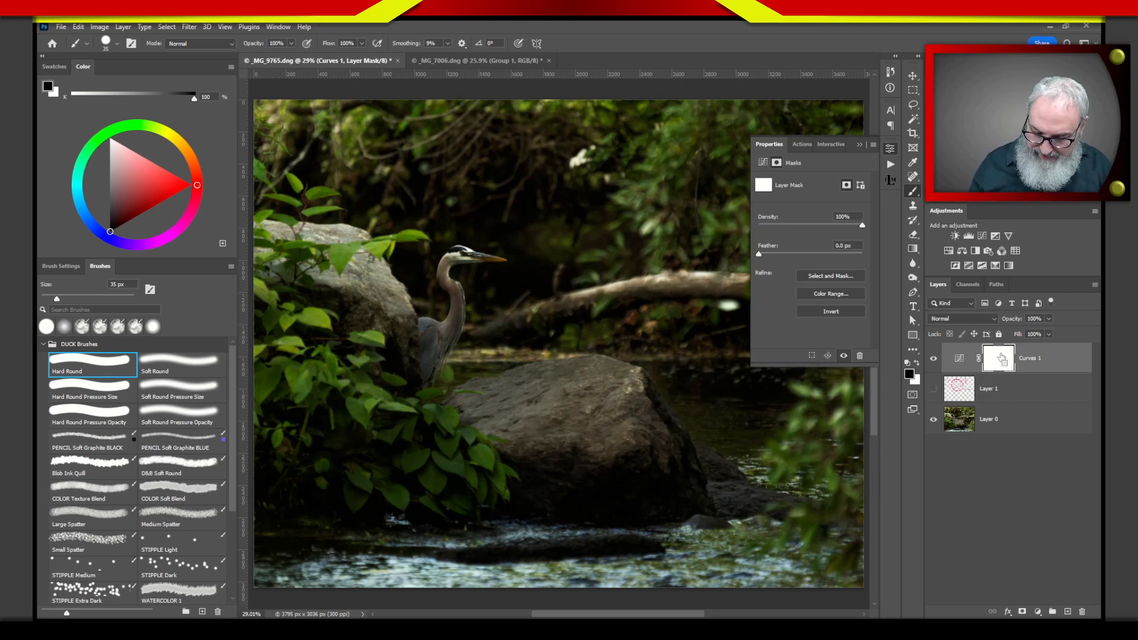
key("ctrl+i")
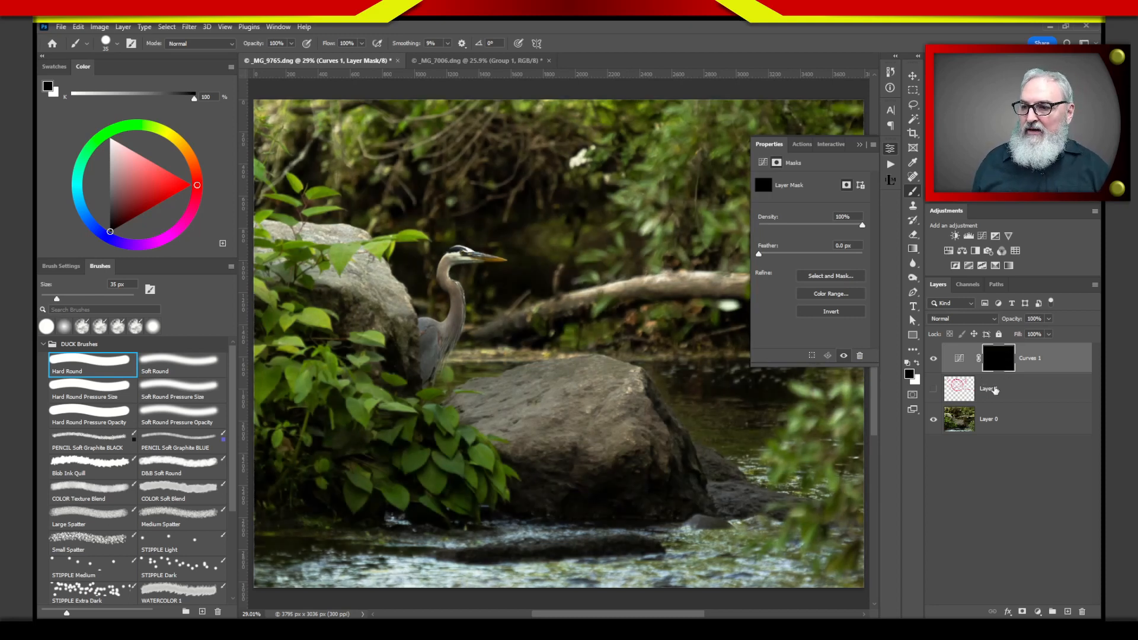
Paint white on the Curves 1 mask over the upper background and the surrounding edges with a 911 px Soft Round brush.
left_click_drag(861, 146, 947, 359)
left_click(186, 371)
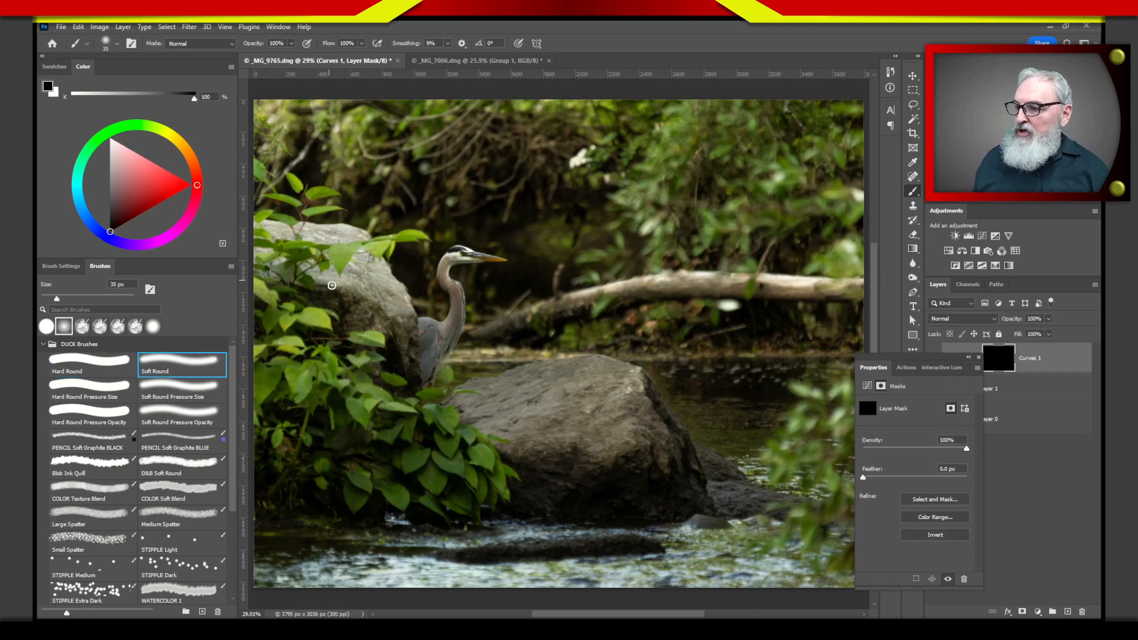
mouse_move(560, 217)
left_mouse_down()
mouse_move(605, 225)
mouse_move(646, 250)
mouse_move(648, 229)
left_mouse_up()
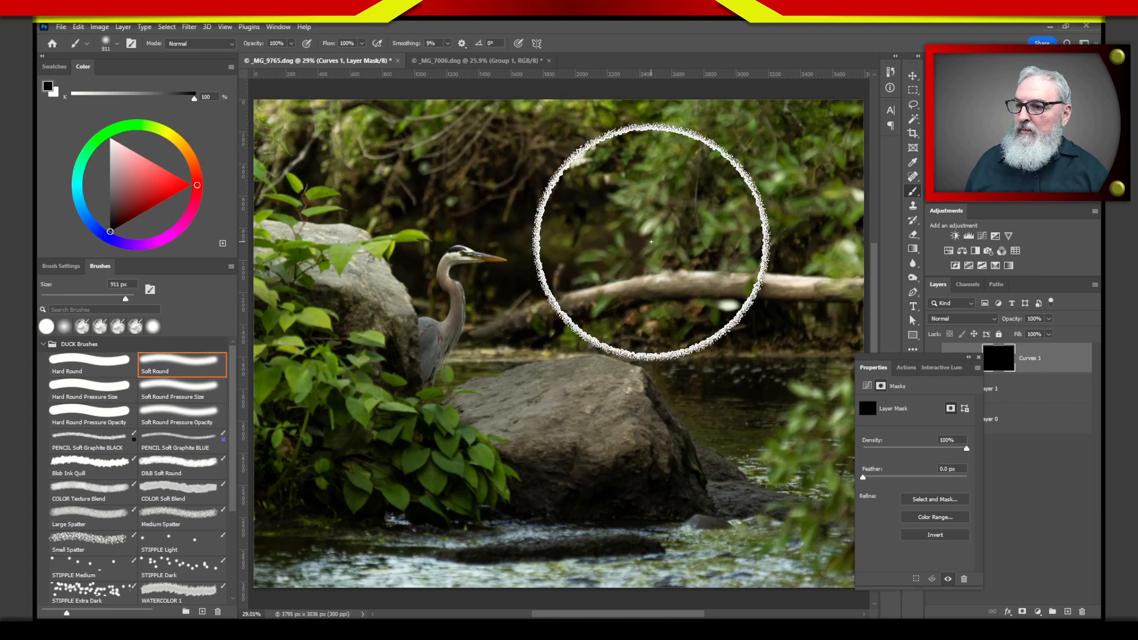
mouse_move(902, 358)
left_mouse_down()
mouse_move(996, 359)
mouse_move(988, 377)
mouse_move(871, 368)
mouse_move(726, 334)
left_mouse_up()
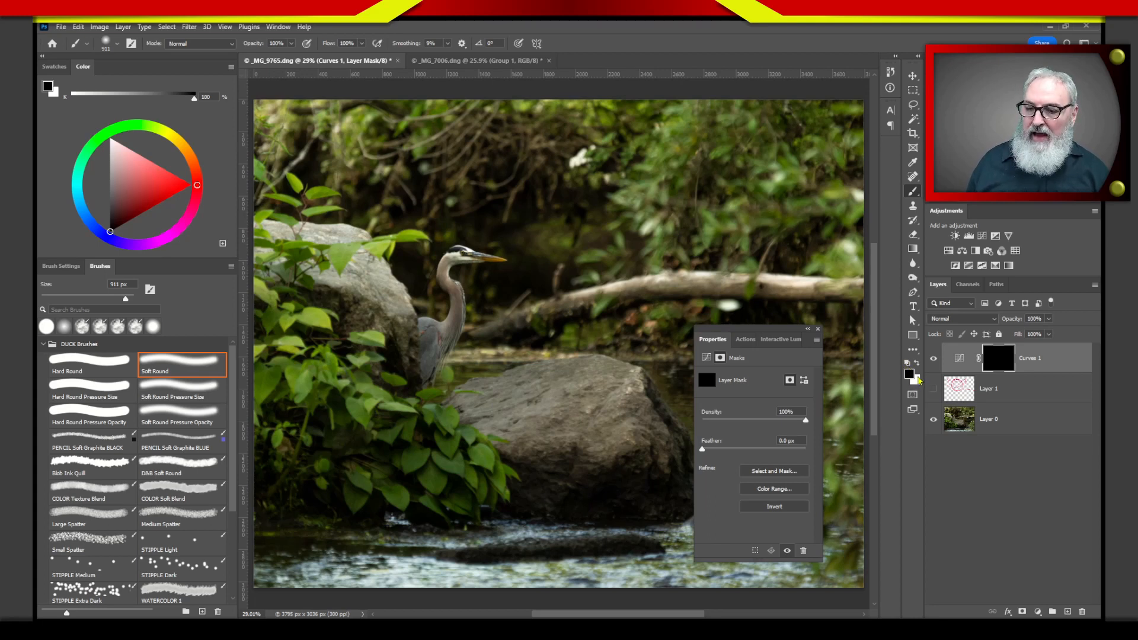
key("x")
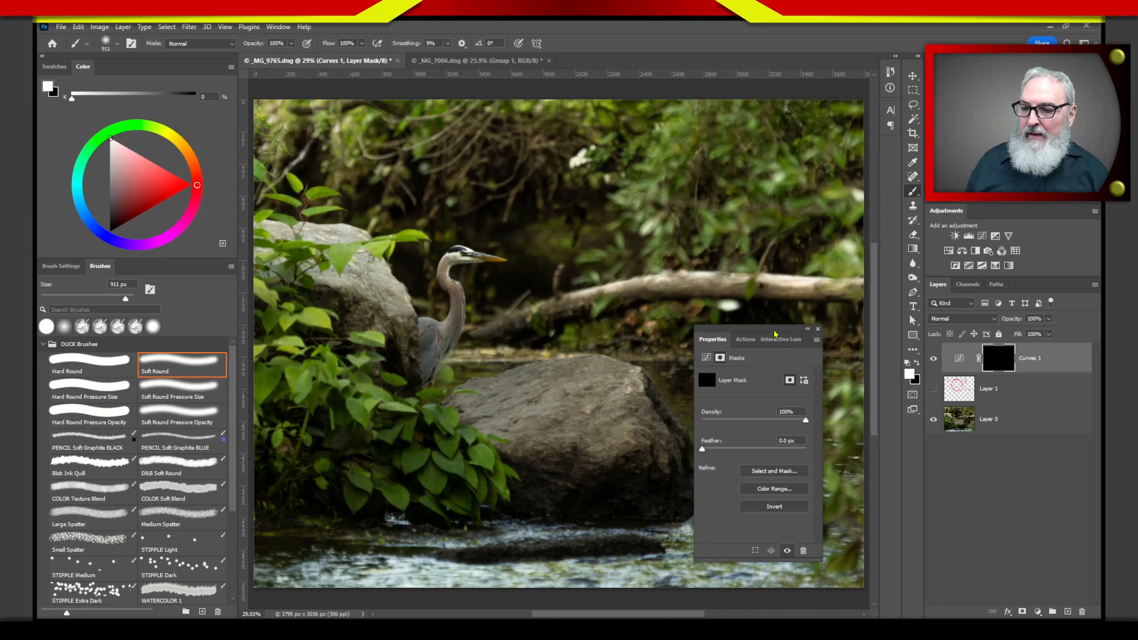
mouse_move(775, 335)
left_mouse_down()
mouse_move(963, 339)
mouse_move(1033, 381)
left_mouse_up()
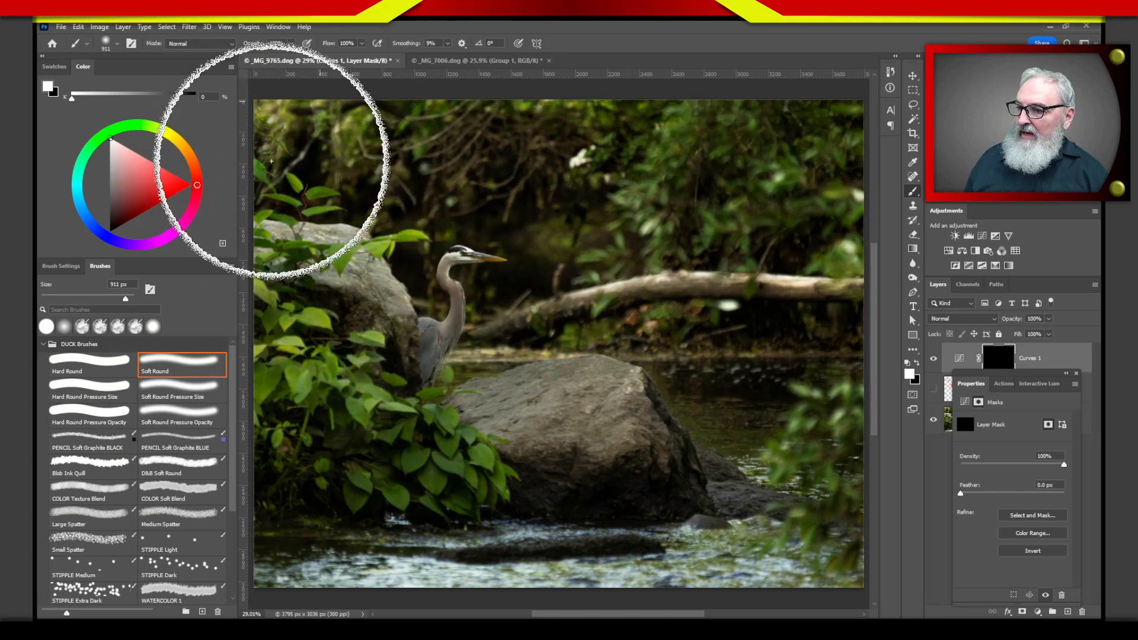
left_click_drag(298, 261, 310, 247)
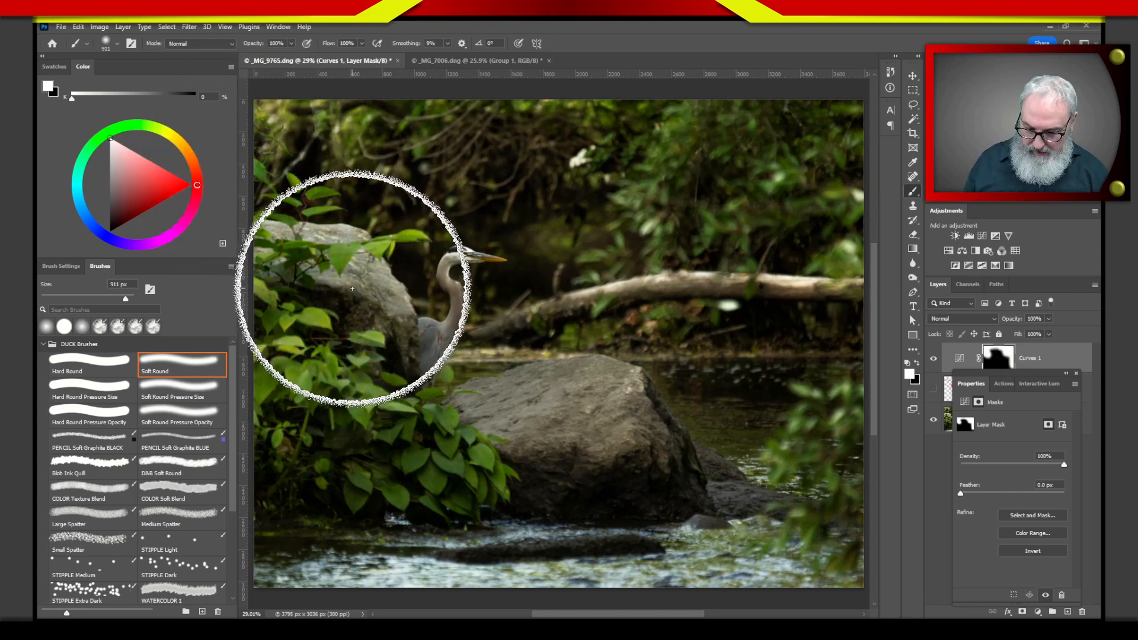
Reduce the brush to 300 px and extend the white mask areas over the rock behind the heron and the side foliage.
key("bracketleft")
key("bracketleft")
key("bracketleft")
key("bracketleft")
key("bracketleft")
key("bracketleft")
key("bracketleft")
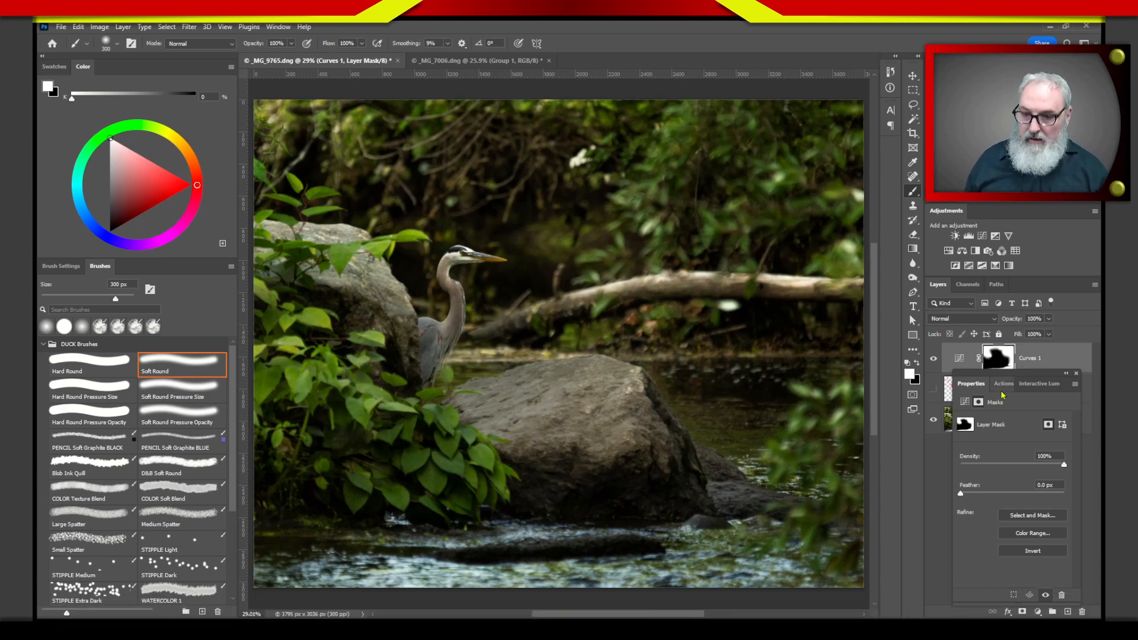
Inspect the Curves 1 mask on its own and compare the photo with the adjustment hidden and shown.
left_click_drag(1037, 376, 987, 401)
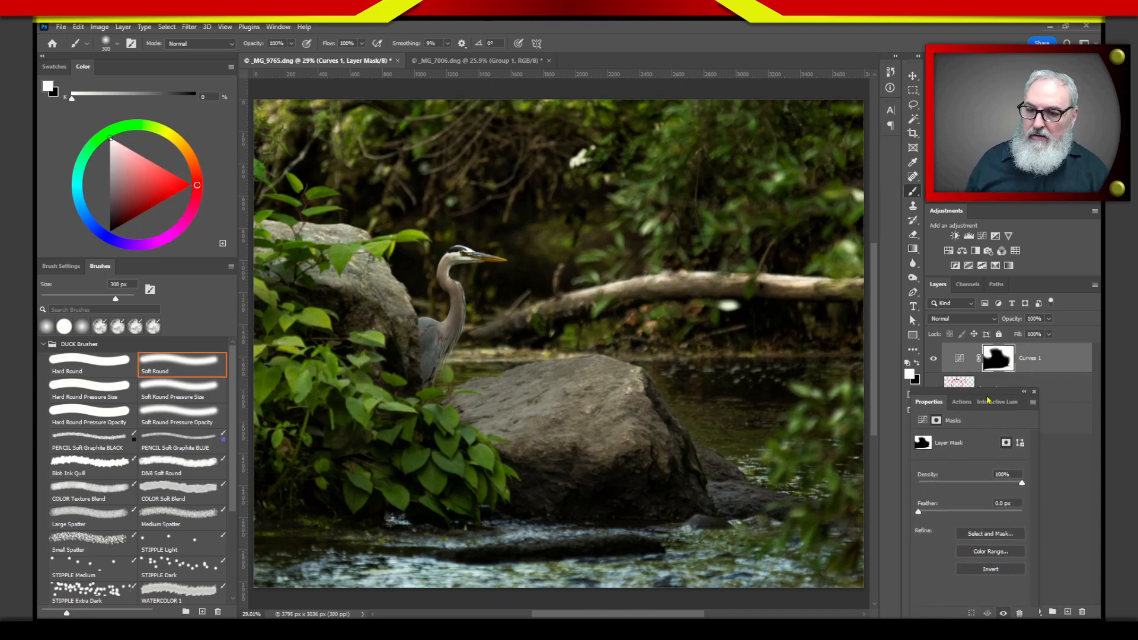
left_click(999, 359, "alt")
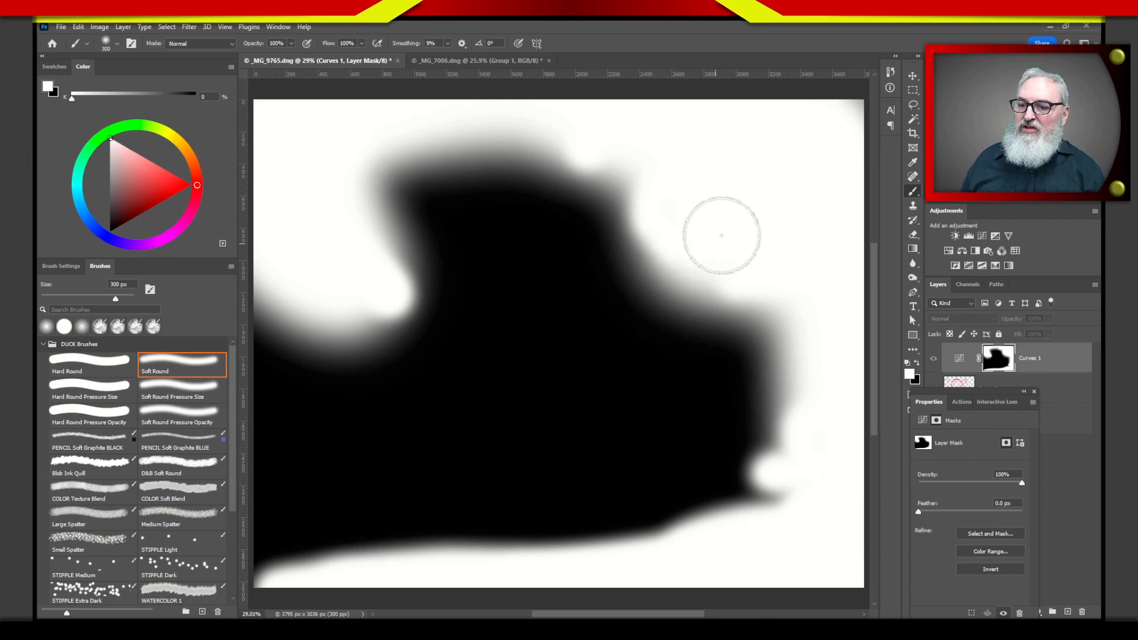
left_click(954, 360)
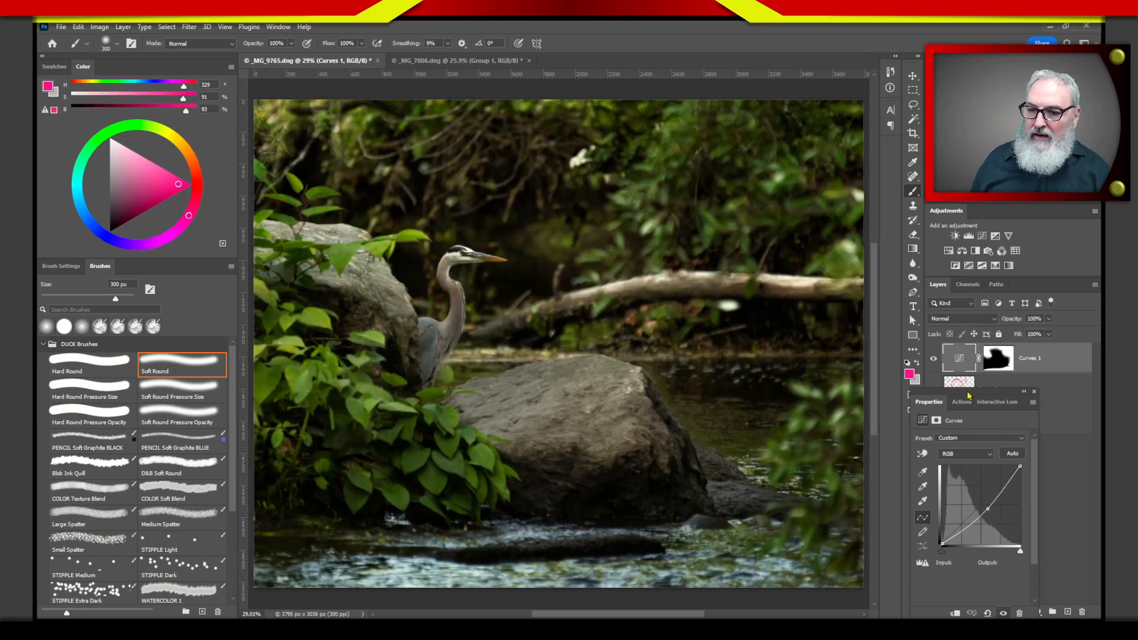
left_click_drag(957, 390, 1016, 385)
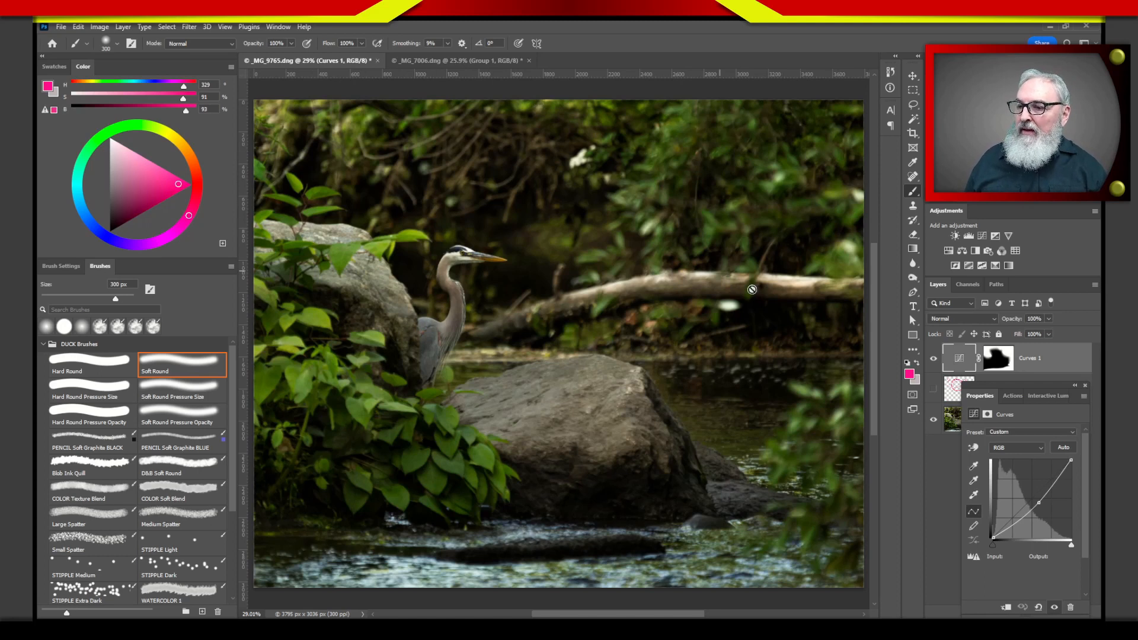
left_click(933, 359)
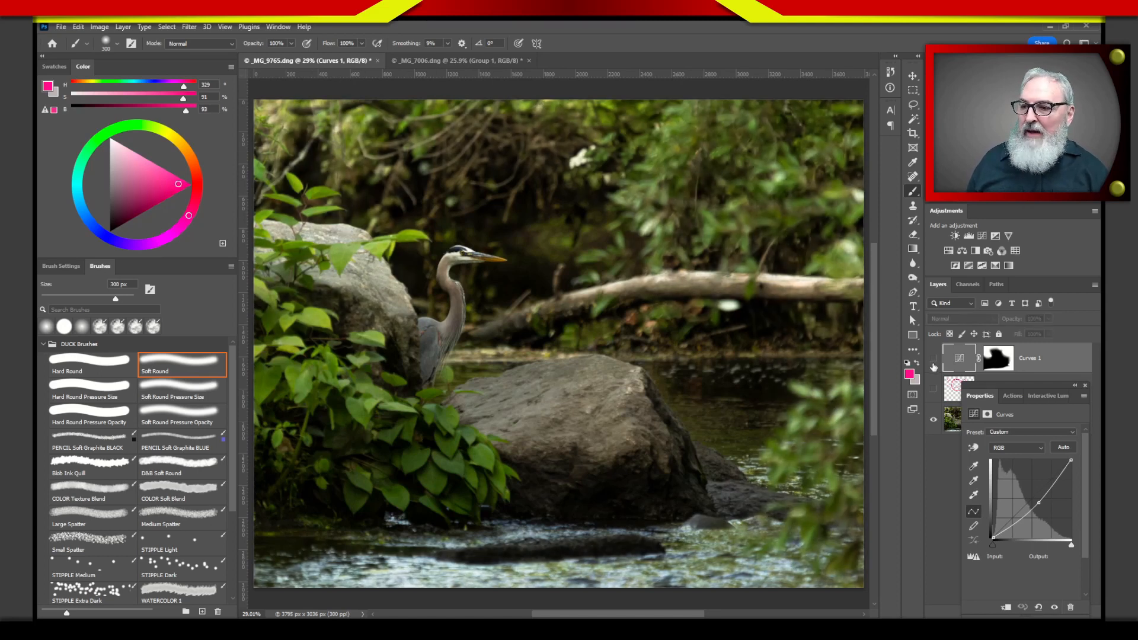
left_click(934, 360)
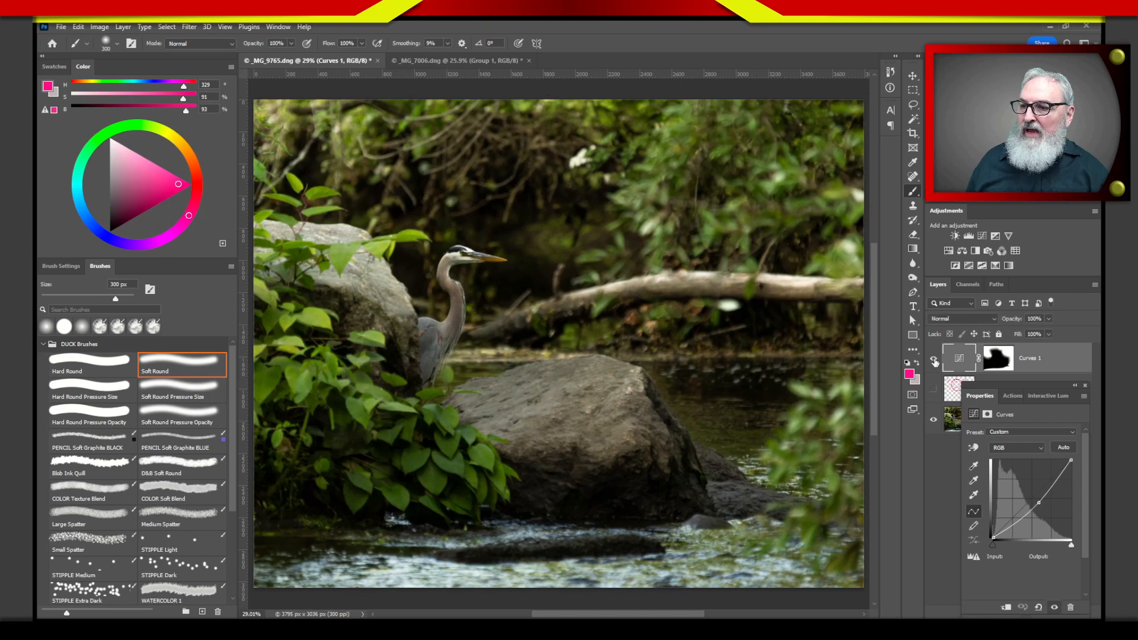
left_click(934, 360)
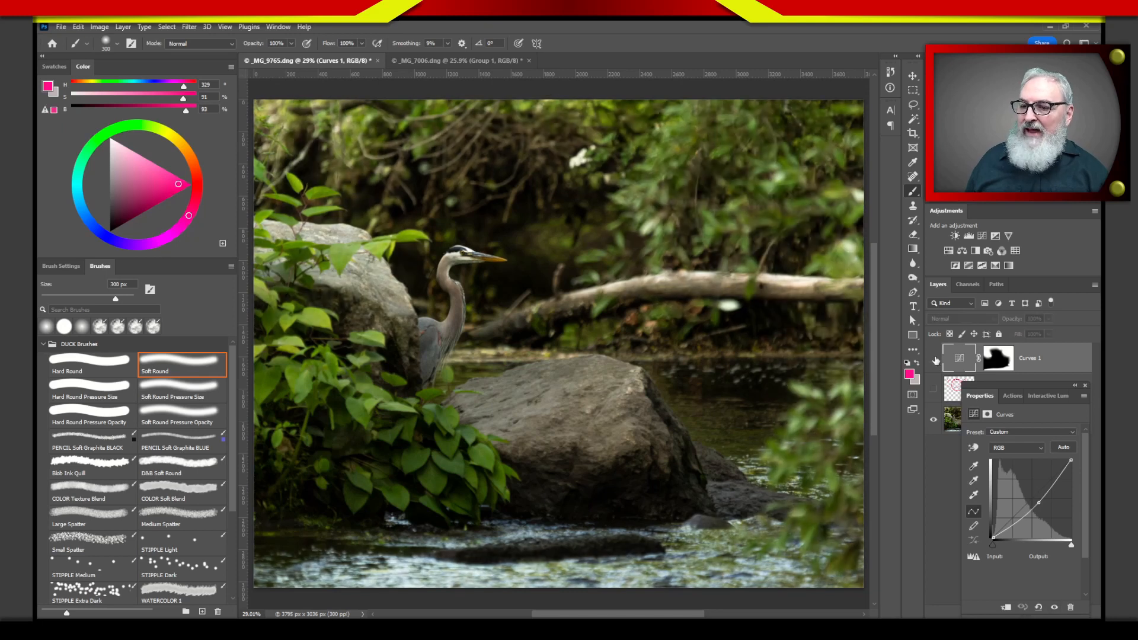
left_click(934, 360)
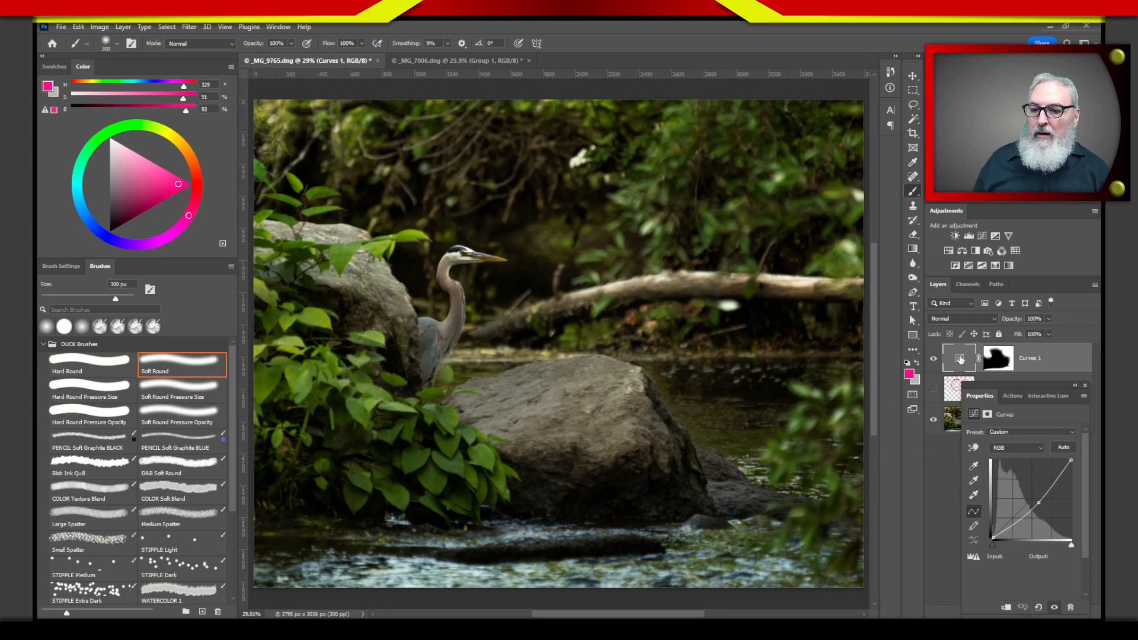
Deepen the Curves 1 darkening by moving the curve point to input 153, output 103, and put the adjustment settings away.
left_click_drag(1027, 391, 792, 102)
mouse_move(805, 218)
left_mouse_down()
mouse_move(802, 209)
mouse_move(799, 226)
mouse_move(806, 218)
left_mouse_up()
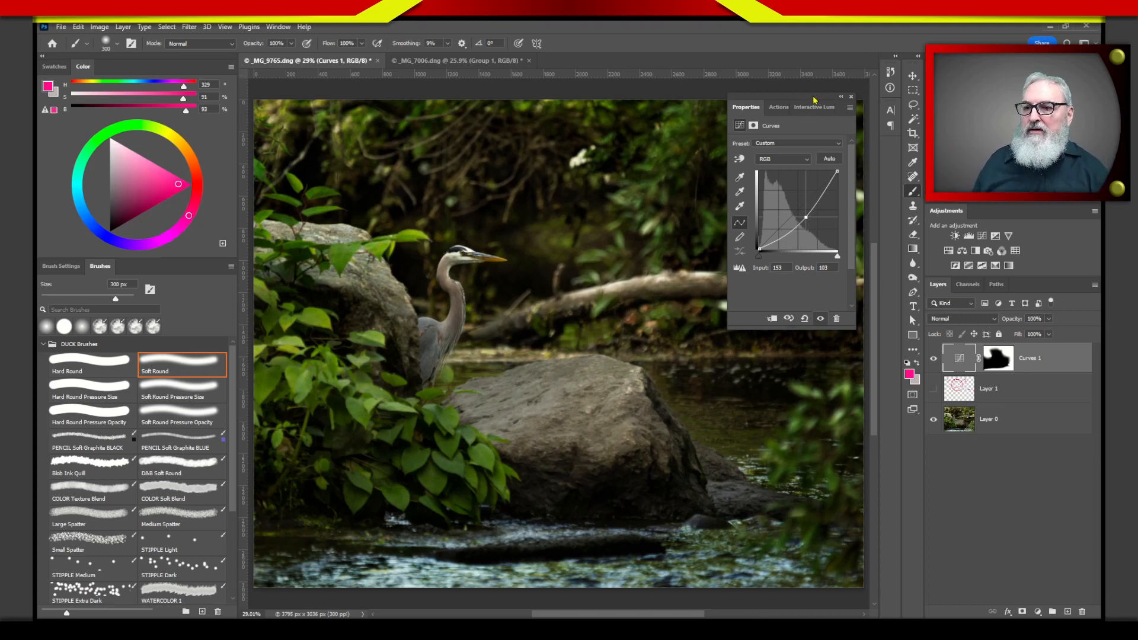
left_click_drag(813, 101, 901, 142)
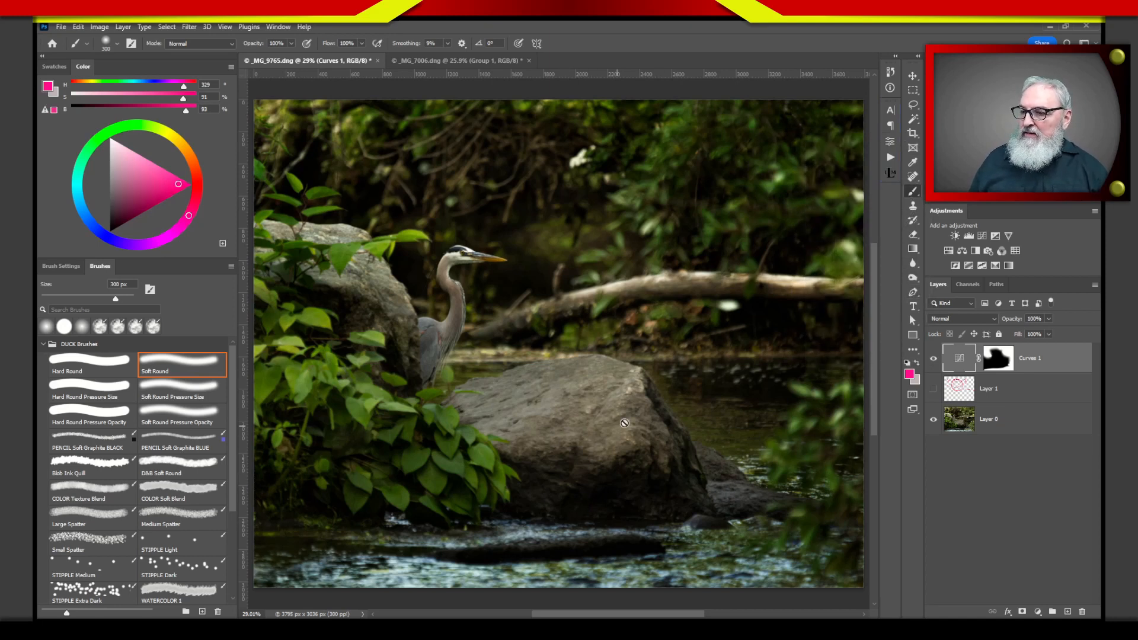
Rename the Curves 1 adjustment layer as BG.
double_click(1029, 358)
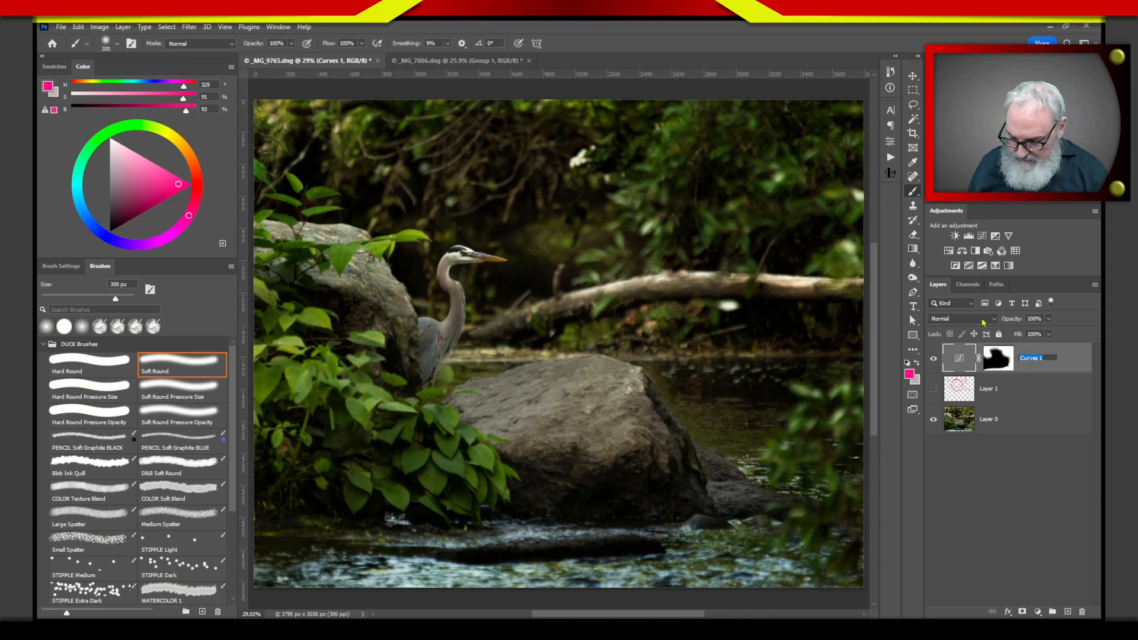
type("BG")
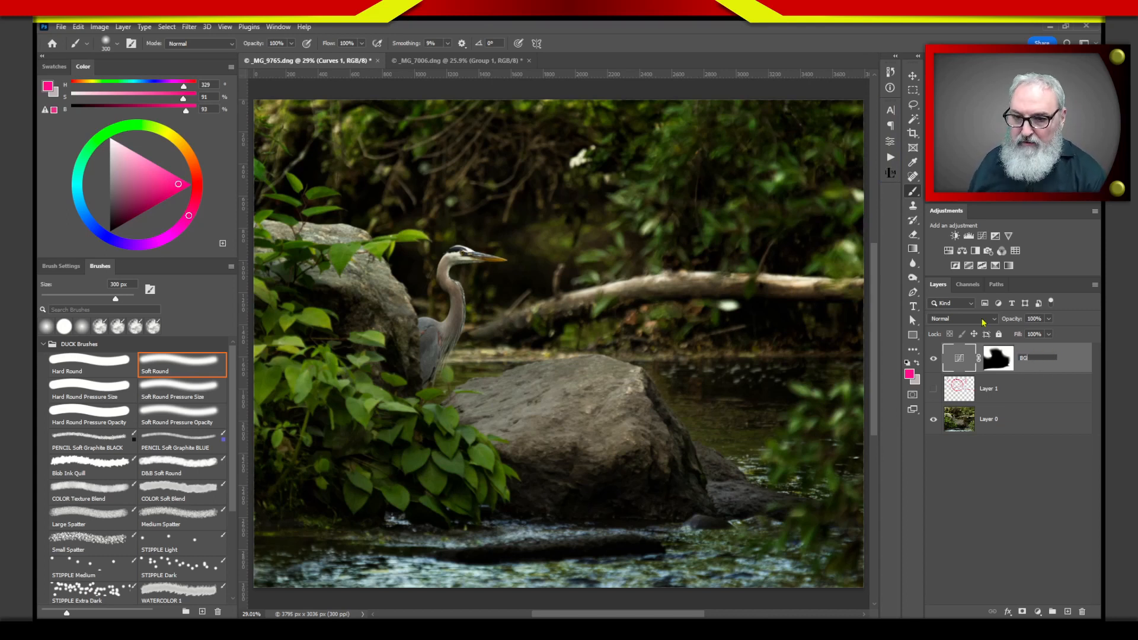
key("Return")
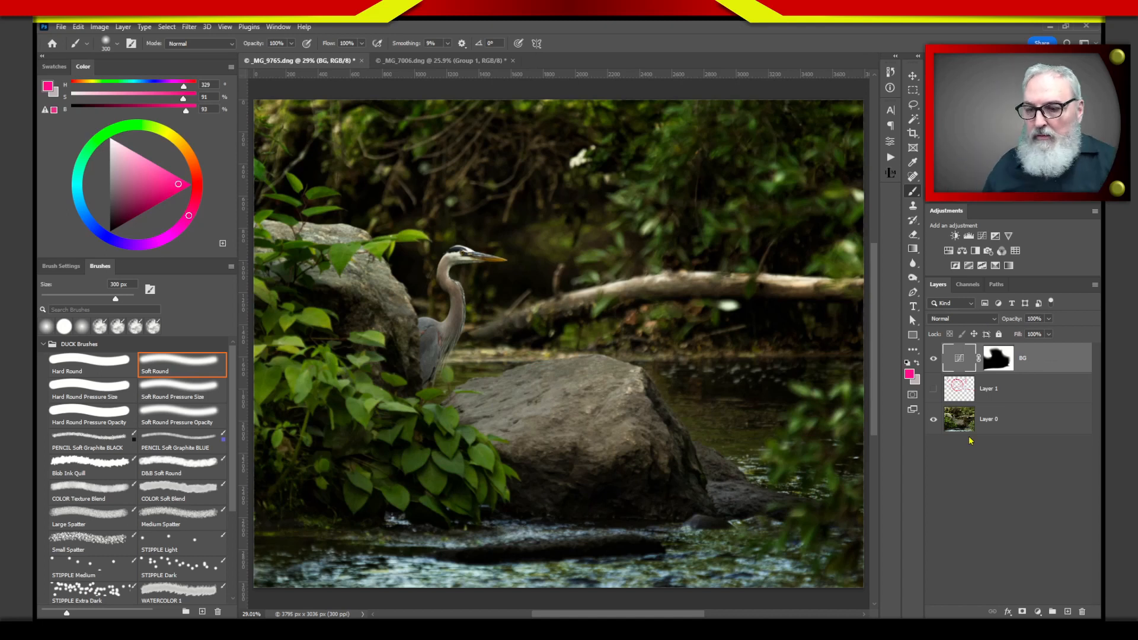
Add a new Curves adjustment layer above the BG layer.
left_click(982, 235)
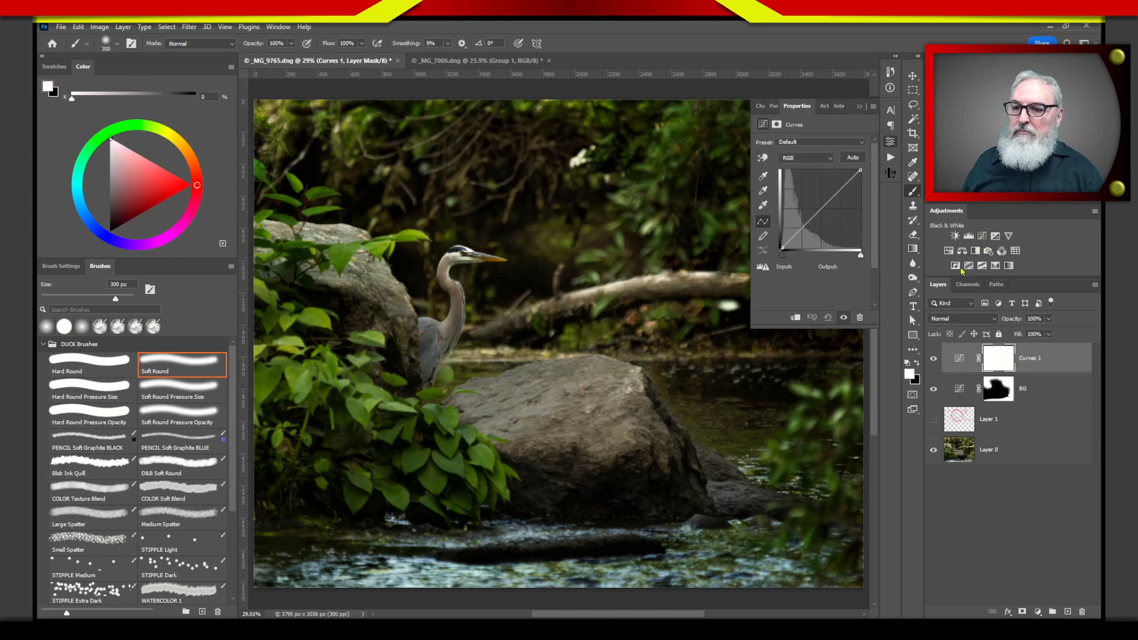
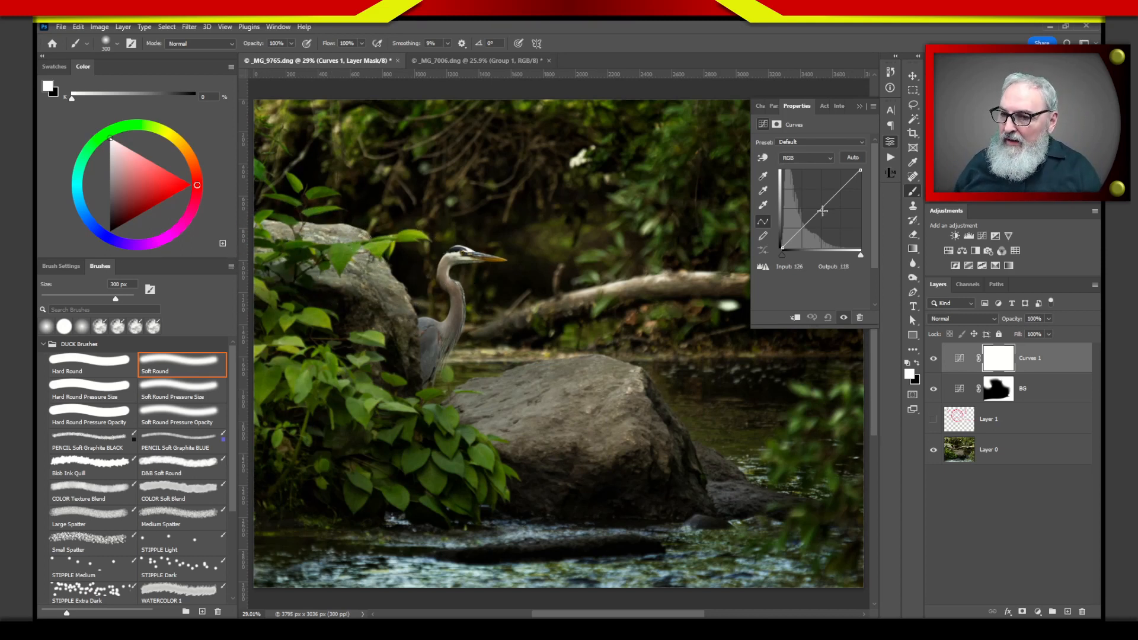
left_click_drag(822, 211, 878, 187)
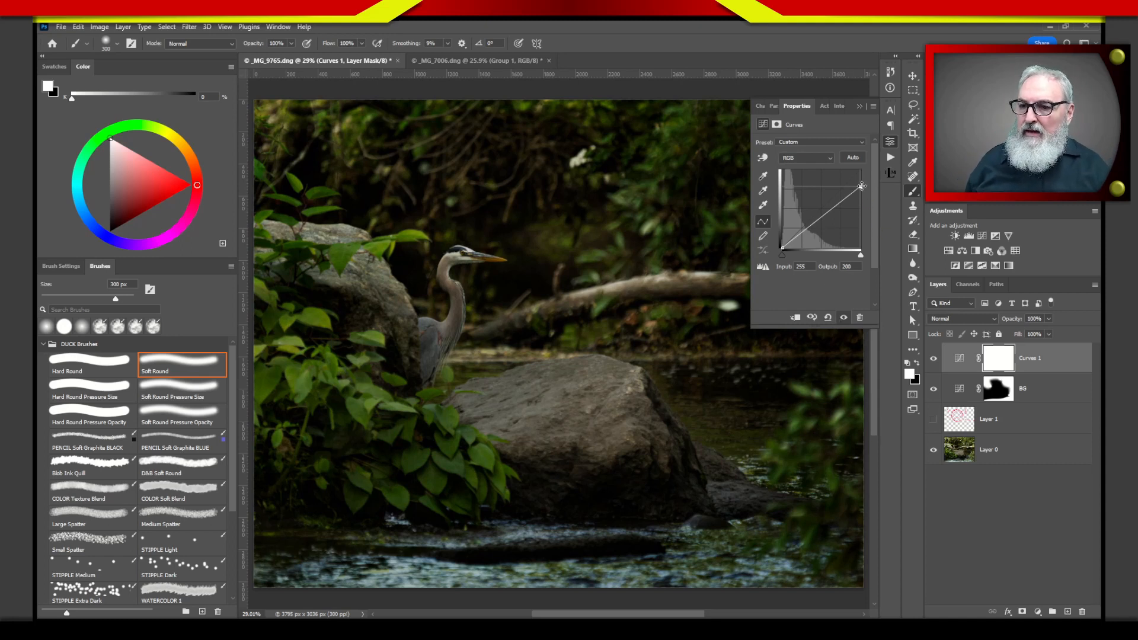
left_click_drag(861, 185, 860, 171)
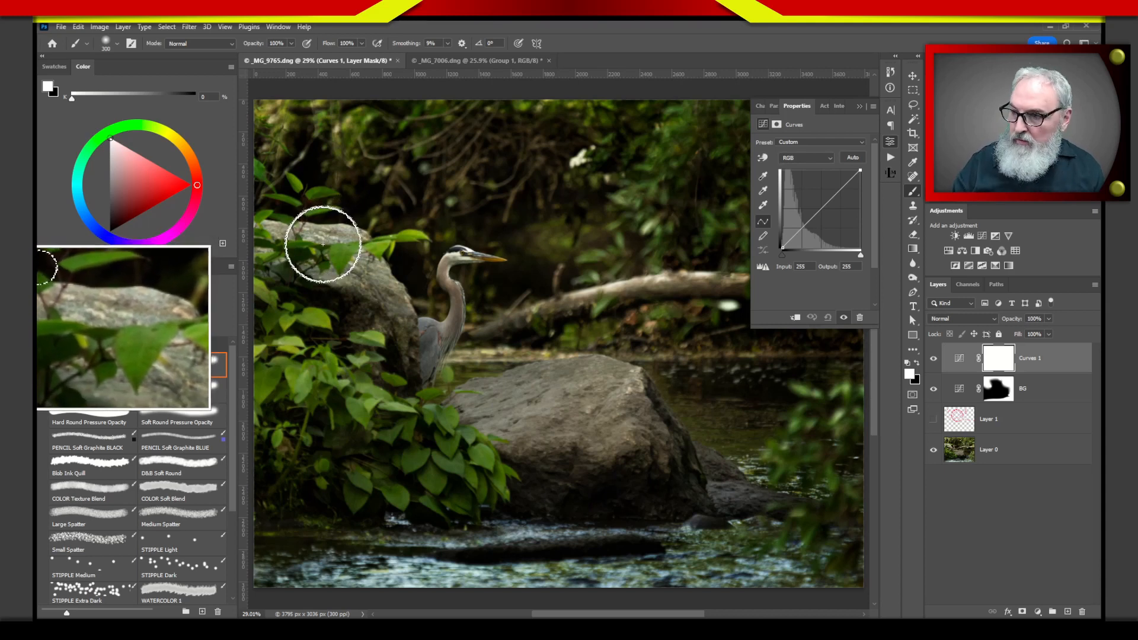
left_click(822, 206)
left_click_drag(822, 207, 823, 218)
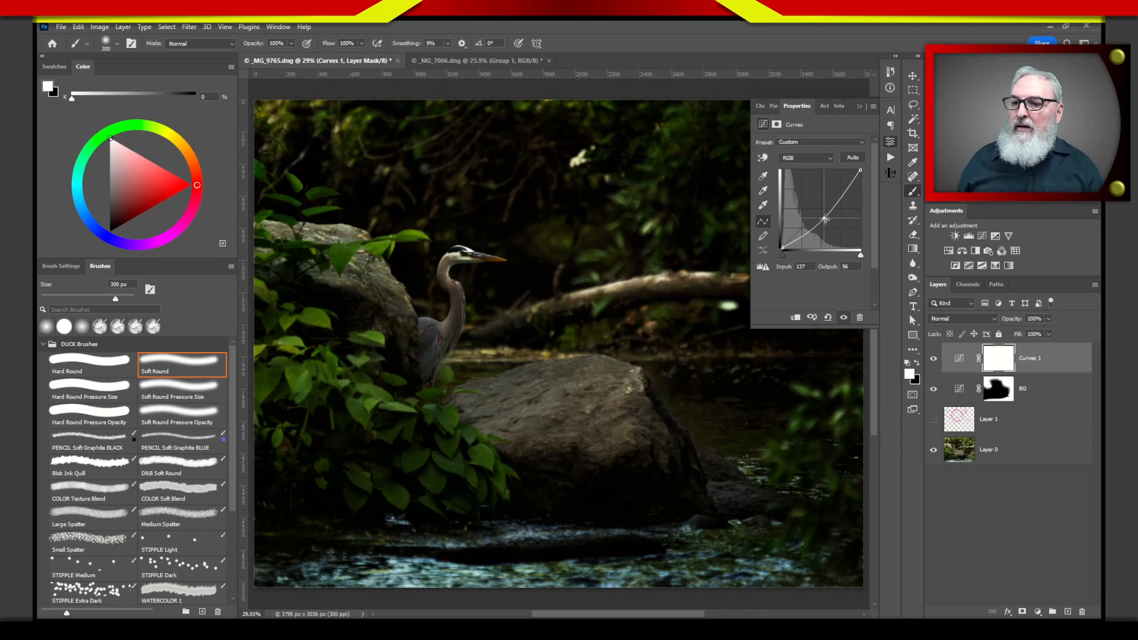
left_click_drag(824, 218, 829, 278)
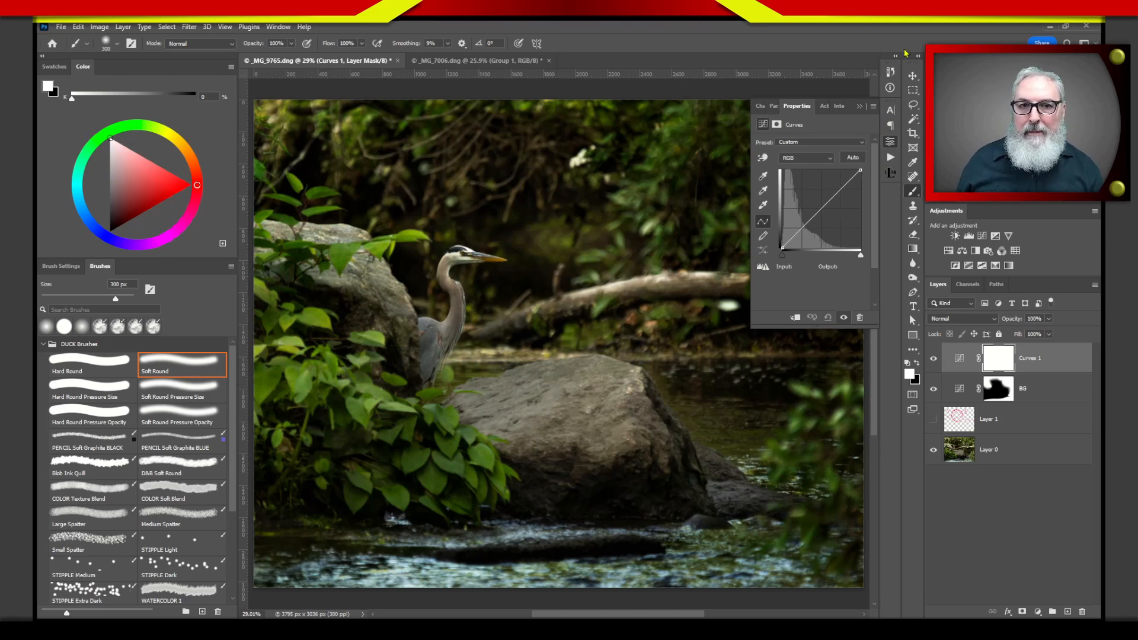
Darken the highlights by lowering the white point of the Curves 1 curve to output 192.
left_click(859, 172)
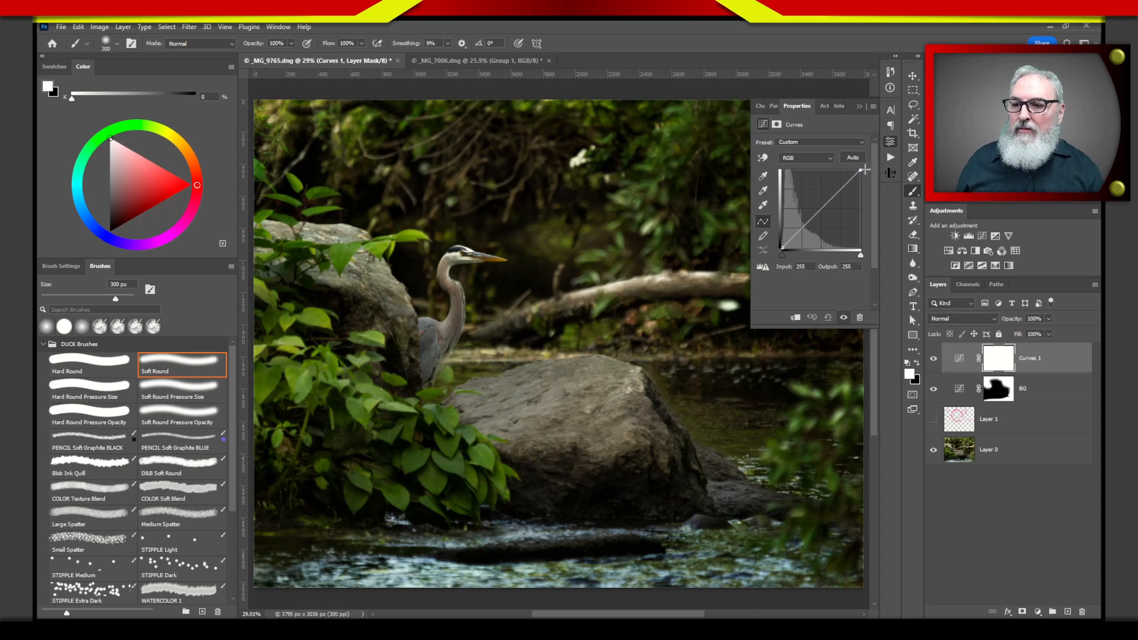
left_click_drag(869, 174, 876, 186)
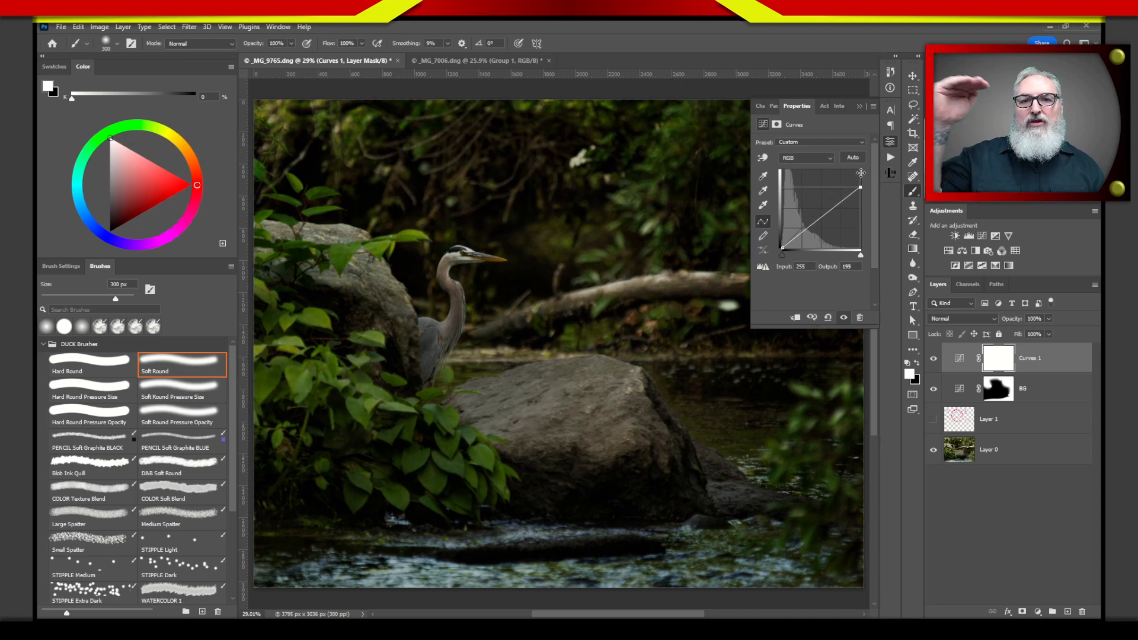
left_click_drag(859, 187, 860, 190)
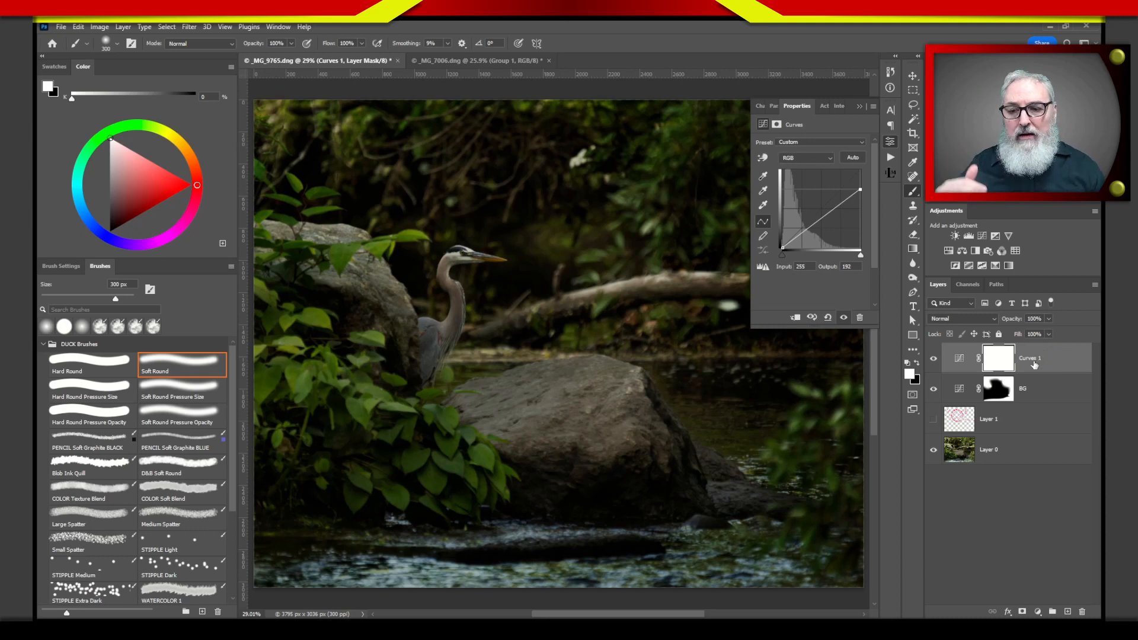
Invert the Curves 1 layer mask to black and reduce the brush to 125 px.
left_click(999, 364)
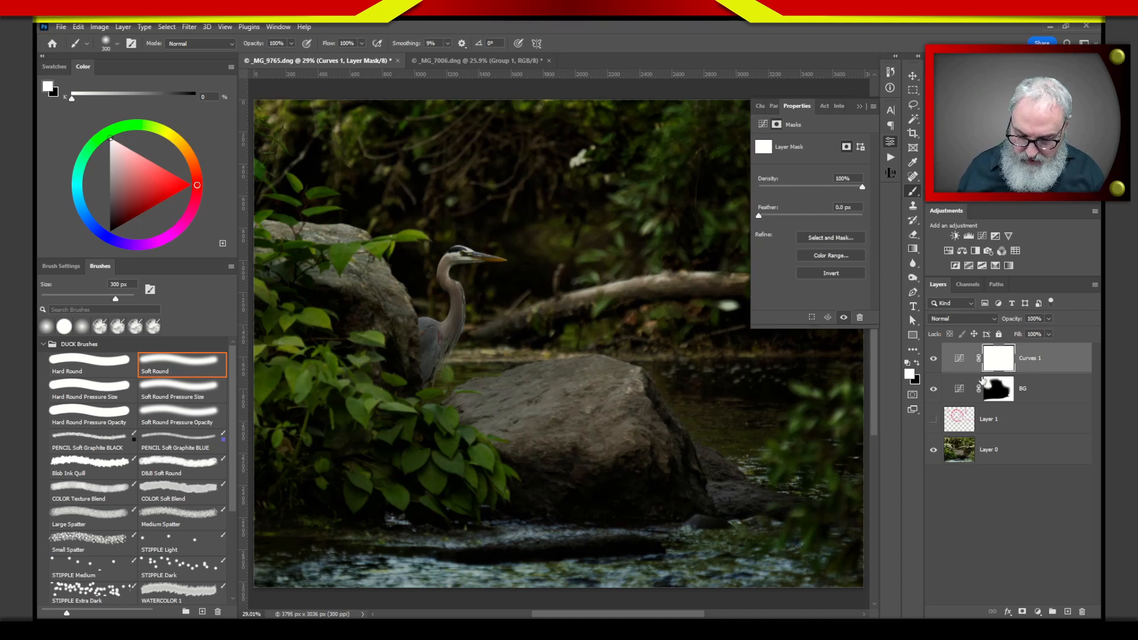
key("ctrl+i")
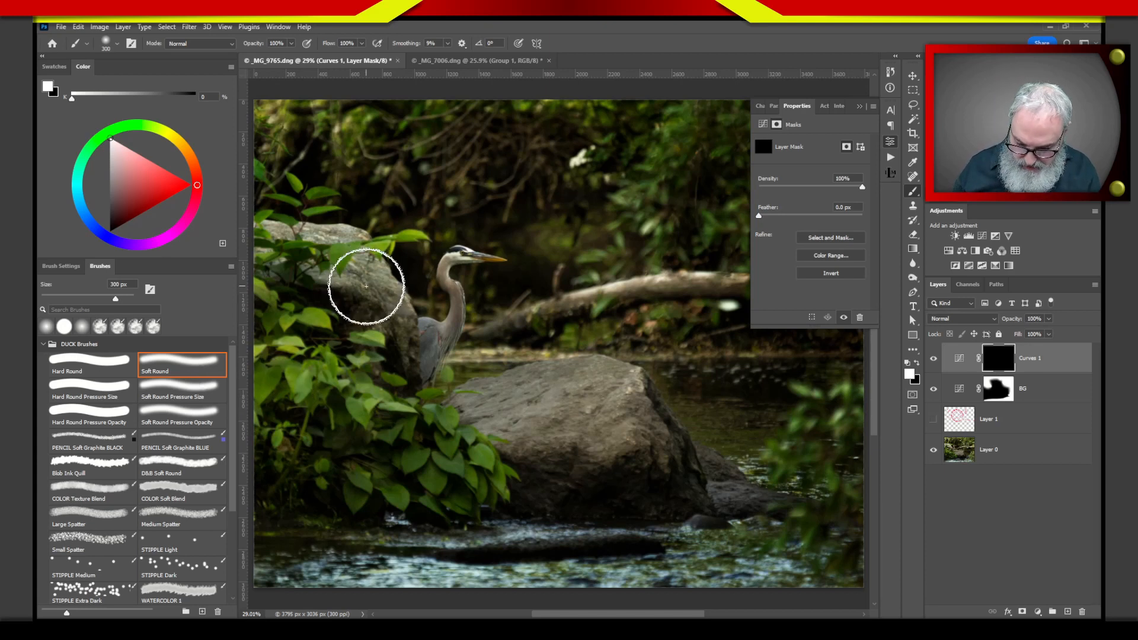
key("bracketleft")
key("bracketleft")
key("bracketleft")
key("bracketleft")
key("bracketleft")
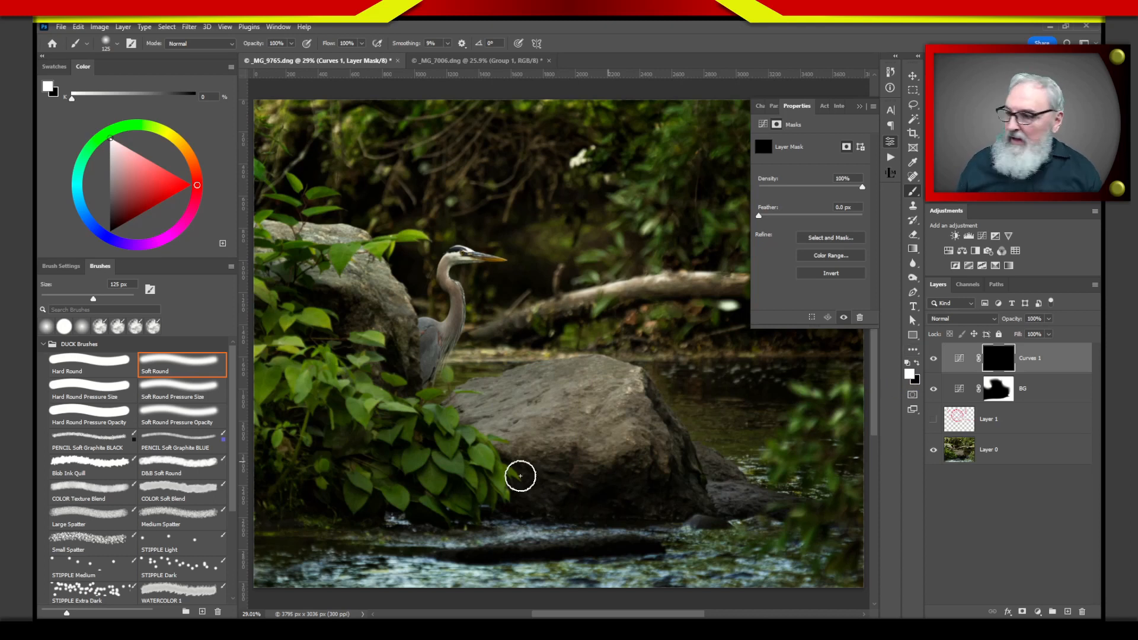
left_click(149, 190)
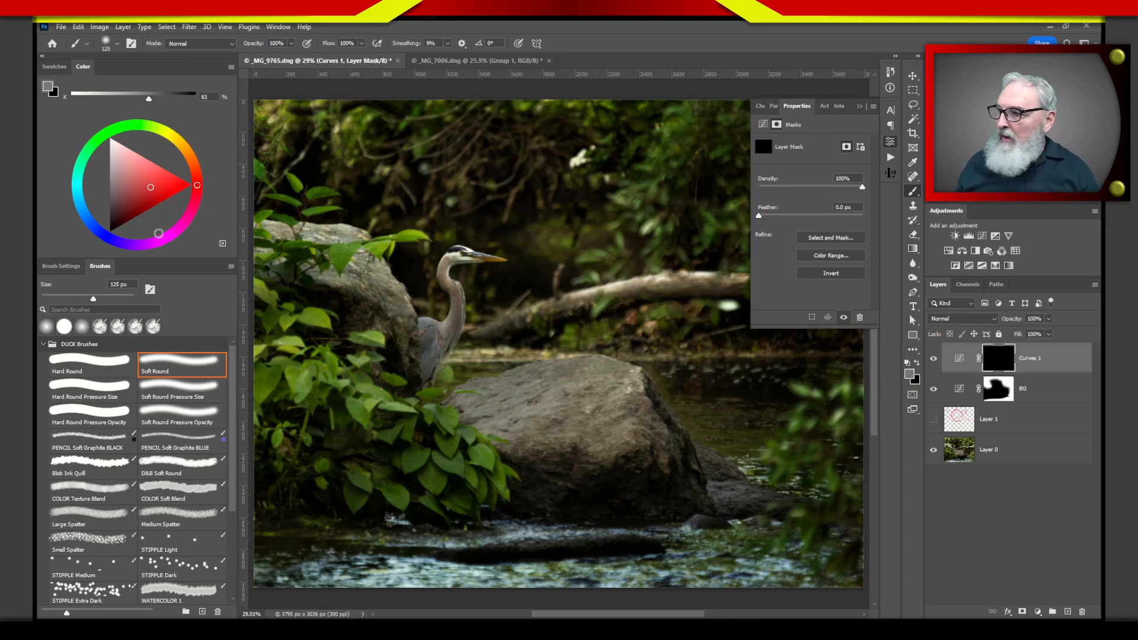
left_click(137, 177)
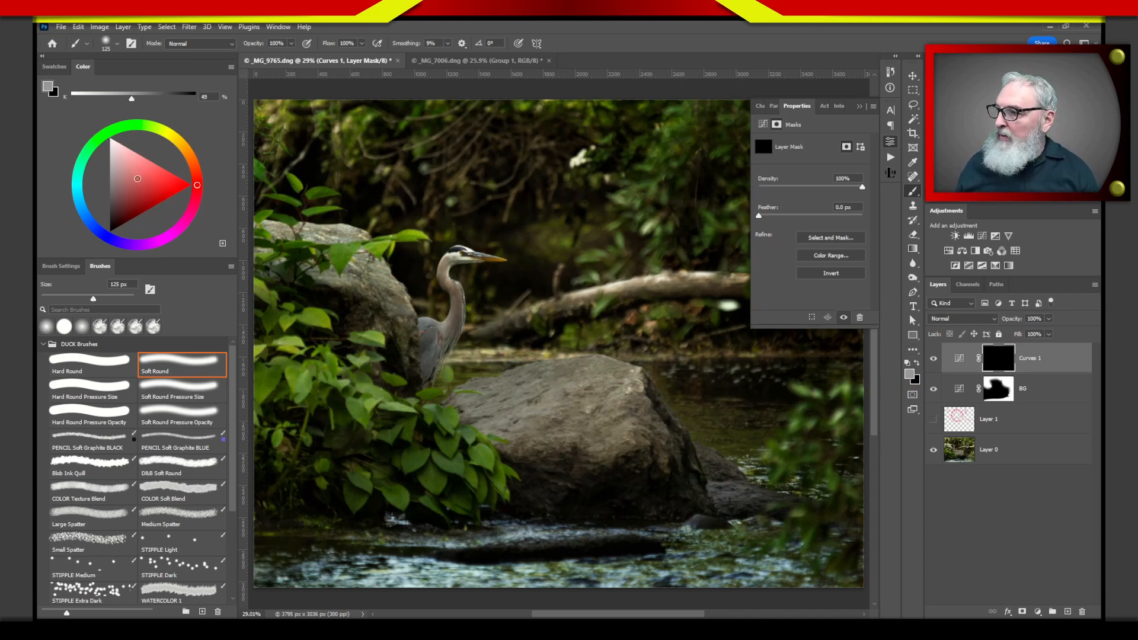
left_click(908, 364)
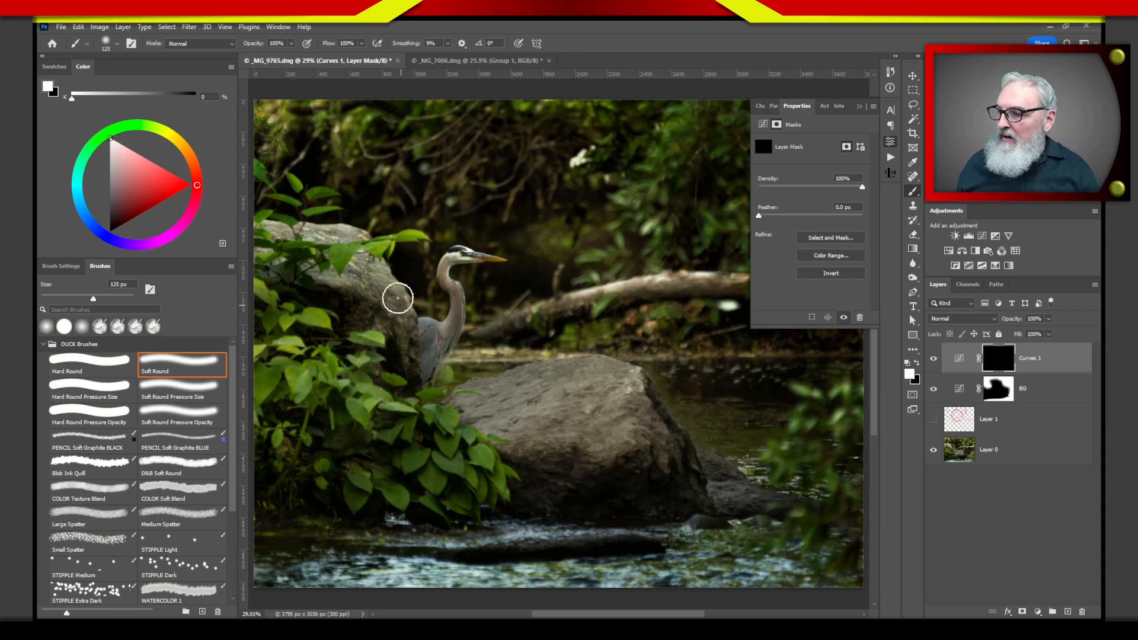
Paint white on the Curves 1 mask over the rock behind the heron, and compare the photo with the adjustment hidden and shown.
mouse_move(331, 267)
left_mouse_down()
mouse_move(411, 239)
mouse_move(361, 254)
mouse_move(315, 234)
mouse_move(261, 233)
mouse_move(291, 233)
mouse_move(273, 263)
mouse_move(261, 226)
mouse_move(341, 240)
mouse_move(322, 272)
mouse_move(369, 289)
mouse_move(343, 230)
mouse_move(293, 225)
mouse_move(297, 241)
mouse_move(334, 249)
mouse_move(305, 216)
mouse_move(321, 212)
mouse_move(288, 202)
mouse_move(293, 184)
mouse_move(314, 197)
mouse_move(286, 208)
mouse_move(326, 268)
mouse_move(310, 149)
mouse_move(258, 110)
mouse_move(276, 139)
mouse_move(292, 105)
mouse_move(330, 112)
mouse_move(327, 137)
left_mouse_up()
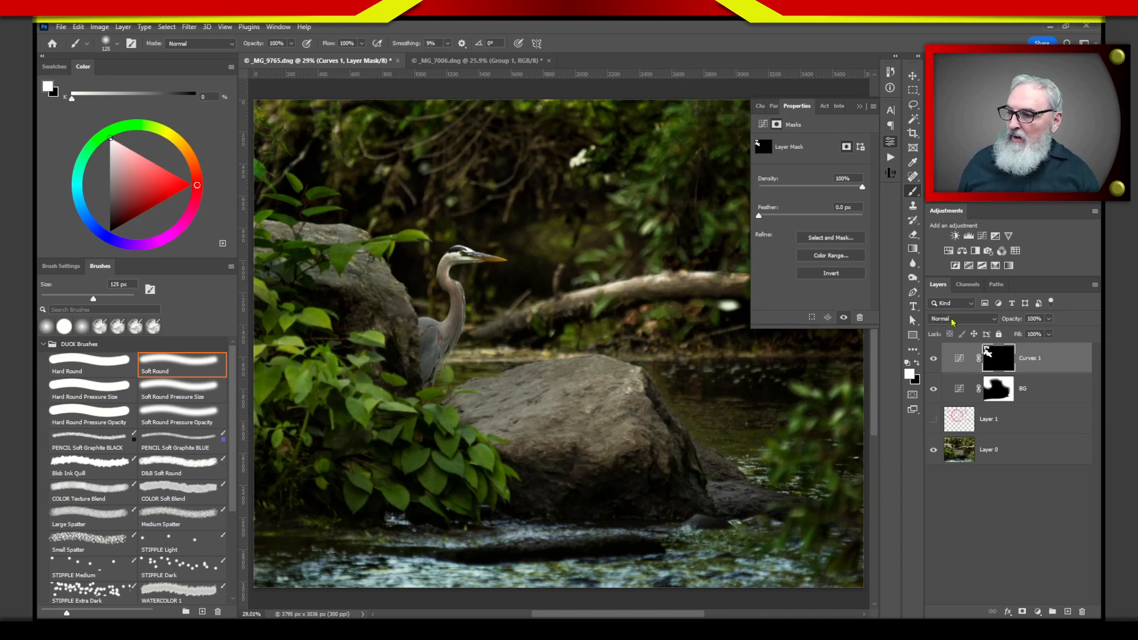
left_click(934, 361)
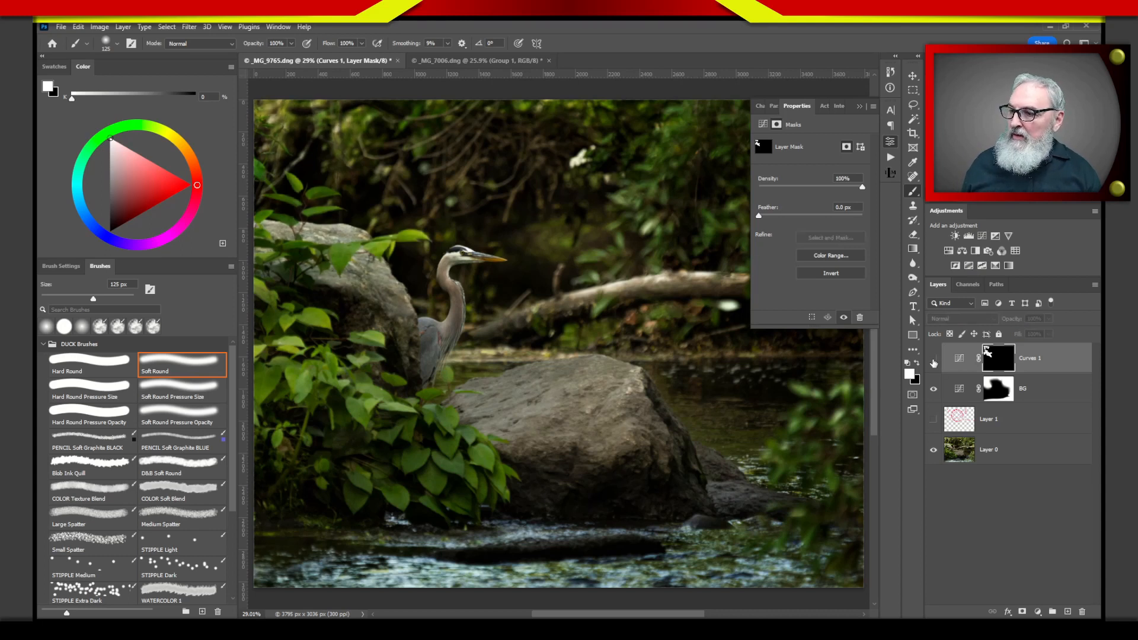
left_click(933, 361)
left_click(934, 361)
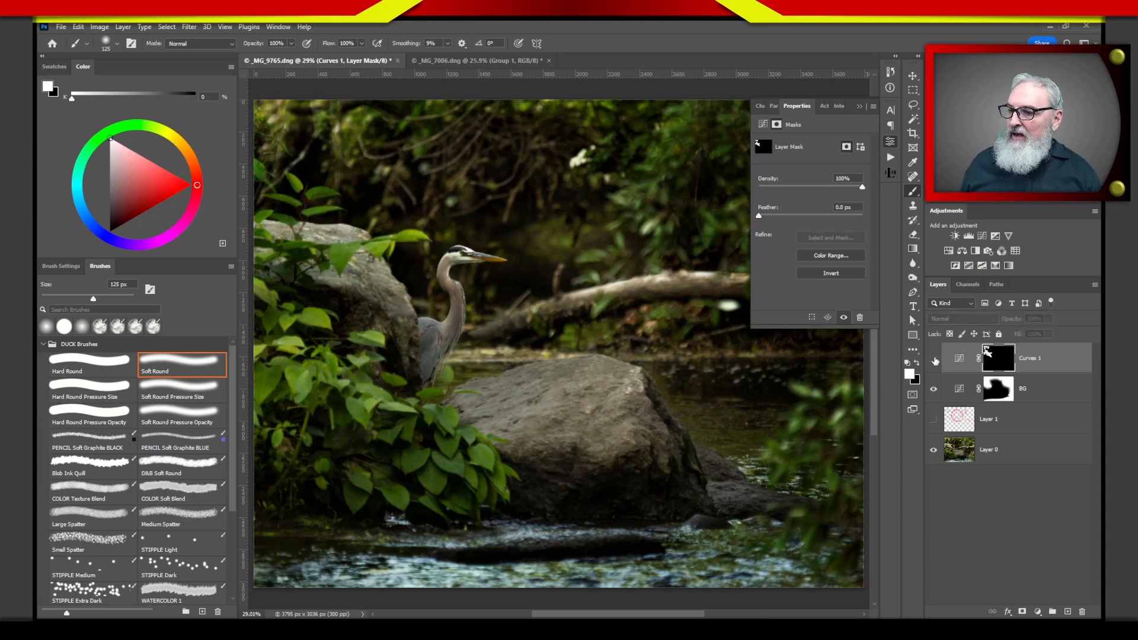
left_click(935, 361)
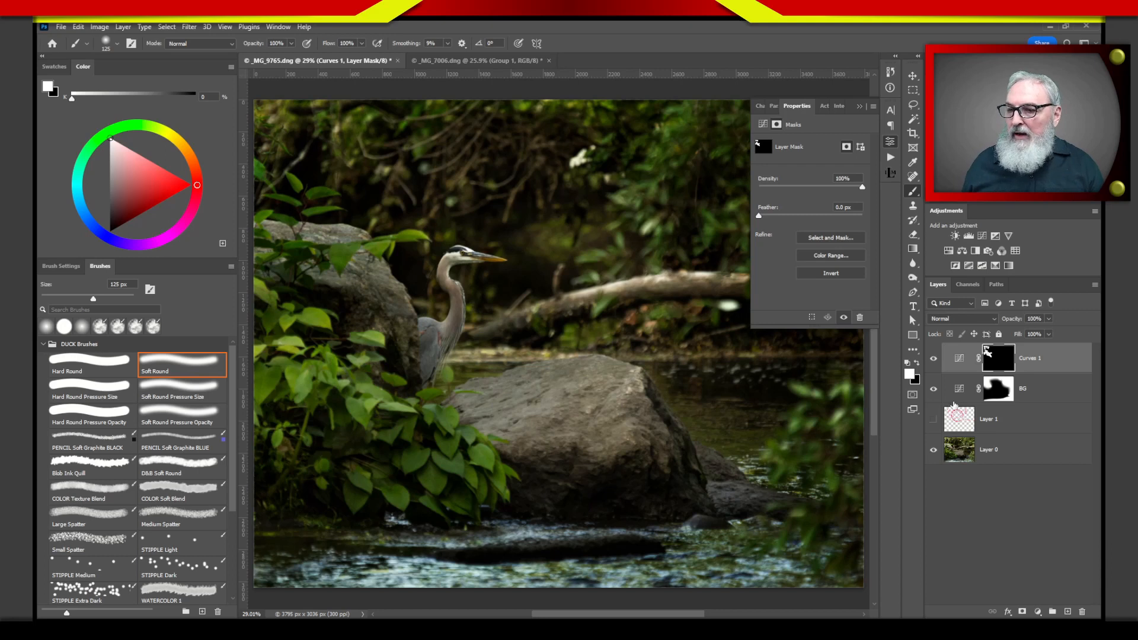
Soften the Curves 1 darkening by raising the curve's white point to output 216.
left_click(960, 360)
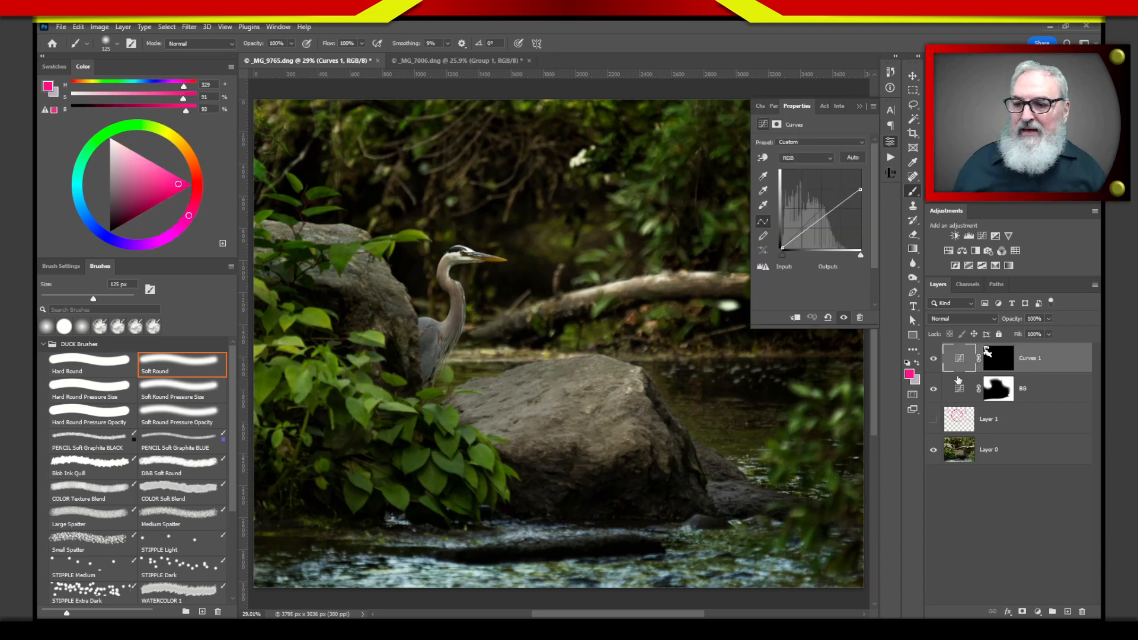
left_click_drag(866, 190, 868, 180)
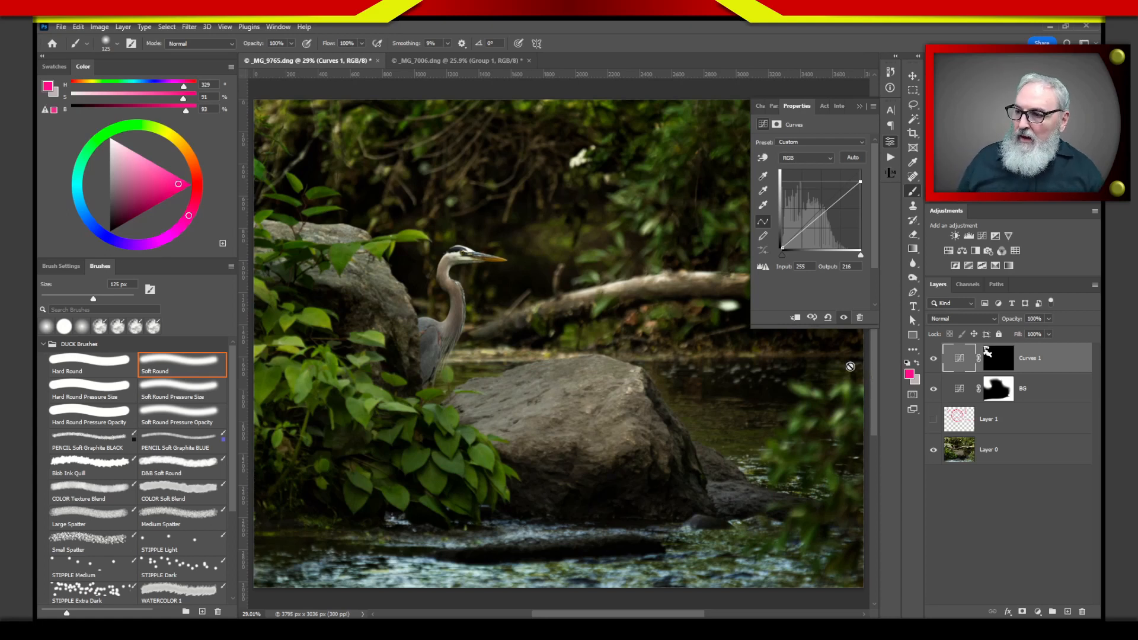
Add a second Curves layer above Curves 1 and brighten the midtones with a curve point at input 104, output 127.
left_click(982, 235)
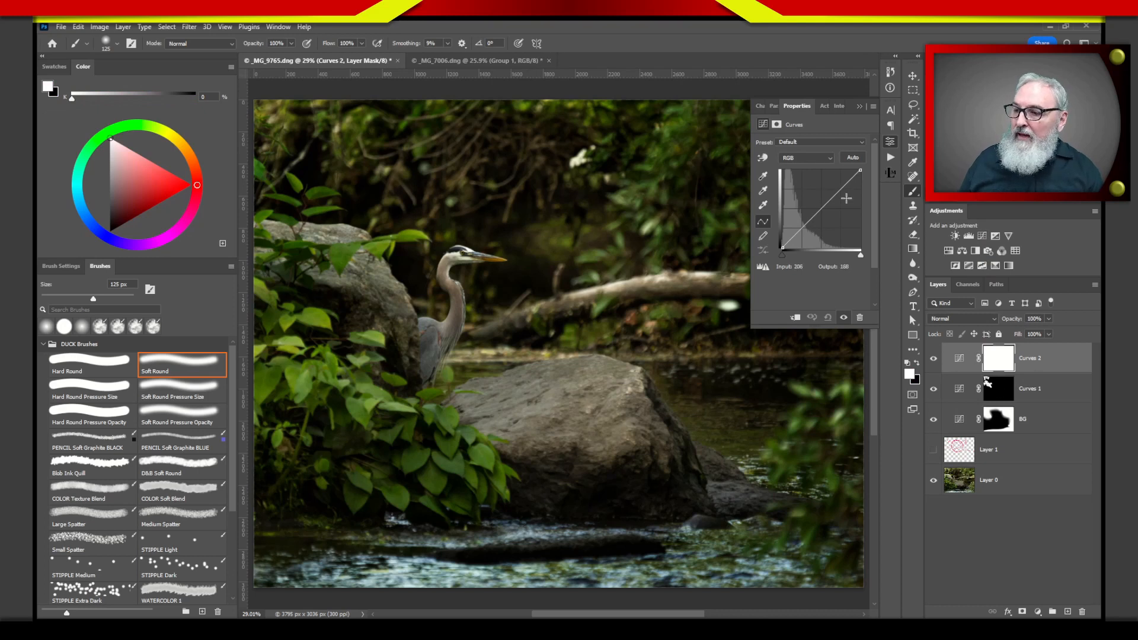
left_click_drag(819, 207, 711, 248)
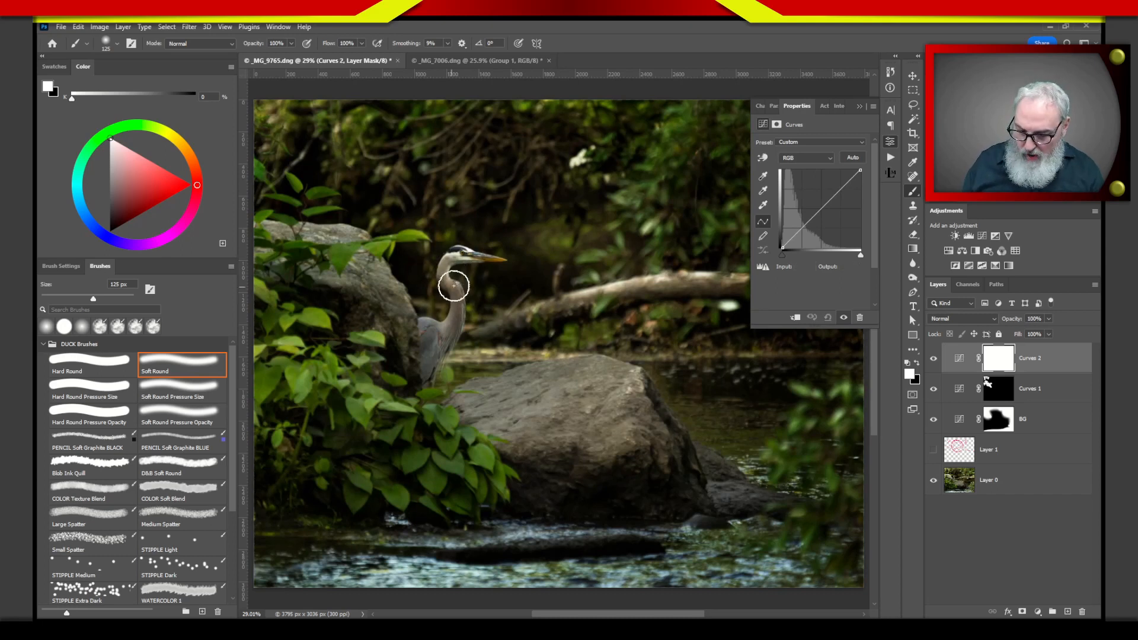
key("z")
left_click_drag(459, 318, 554, 357)
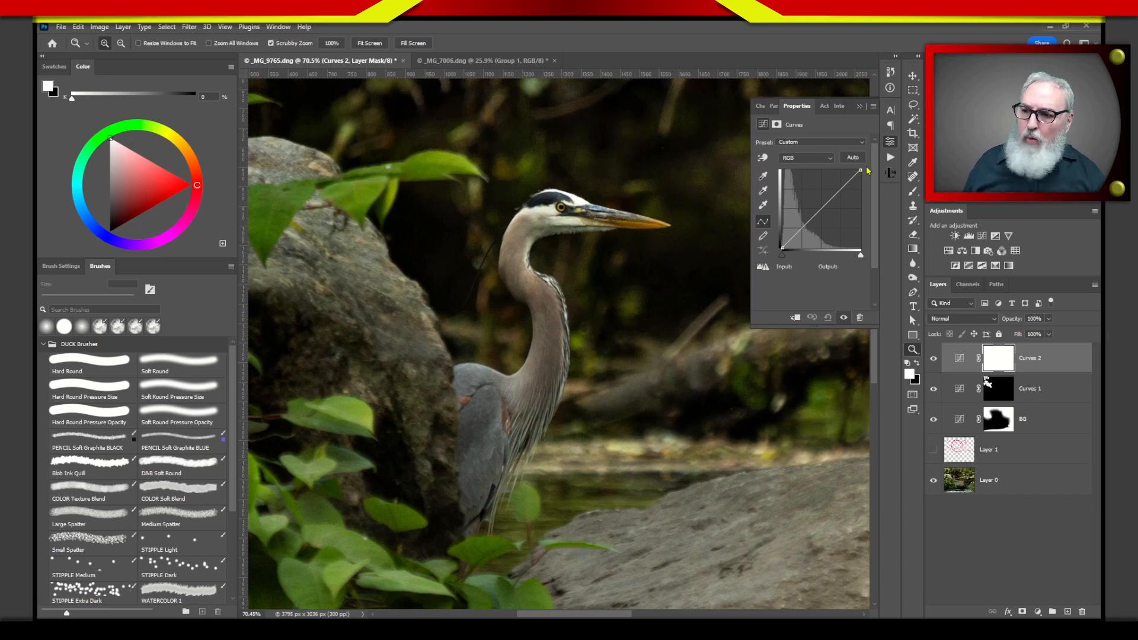
left_click_drag(848, 171, 871, 183)
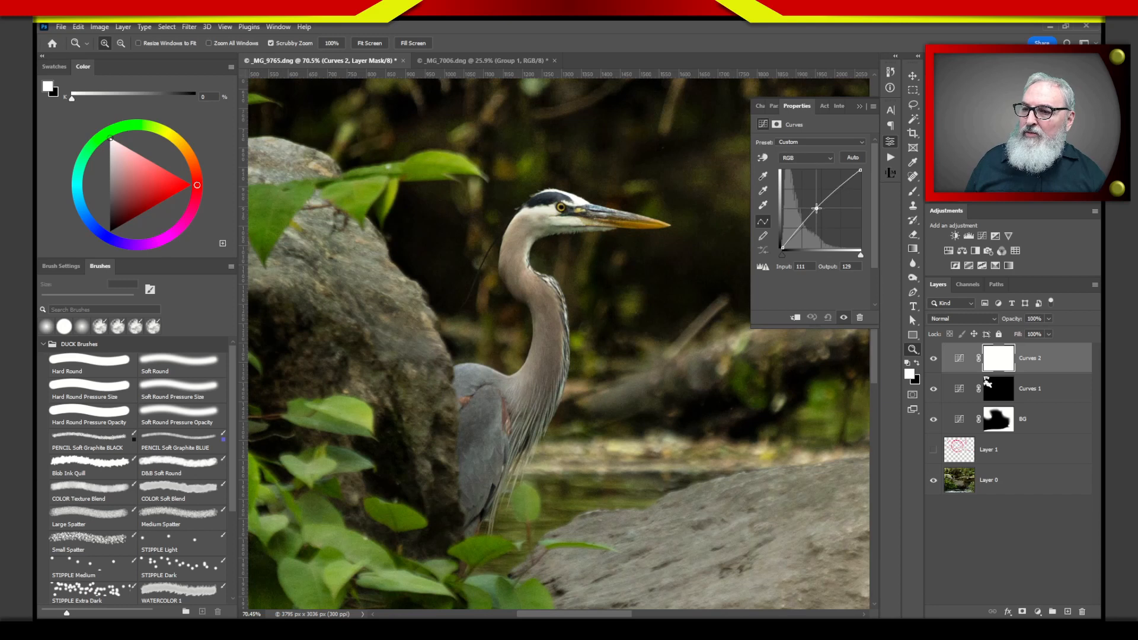
left_click_drag(816, 208, 814, 209)
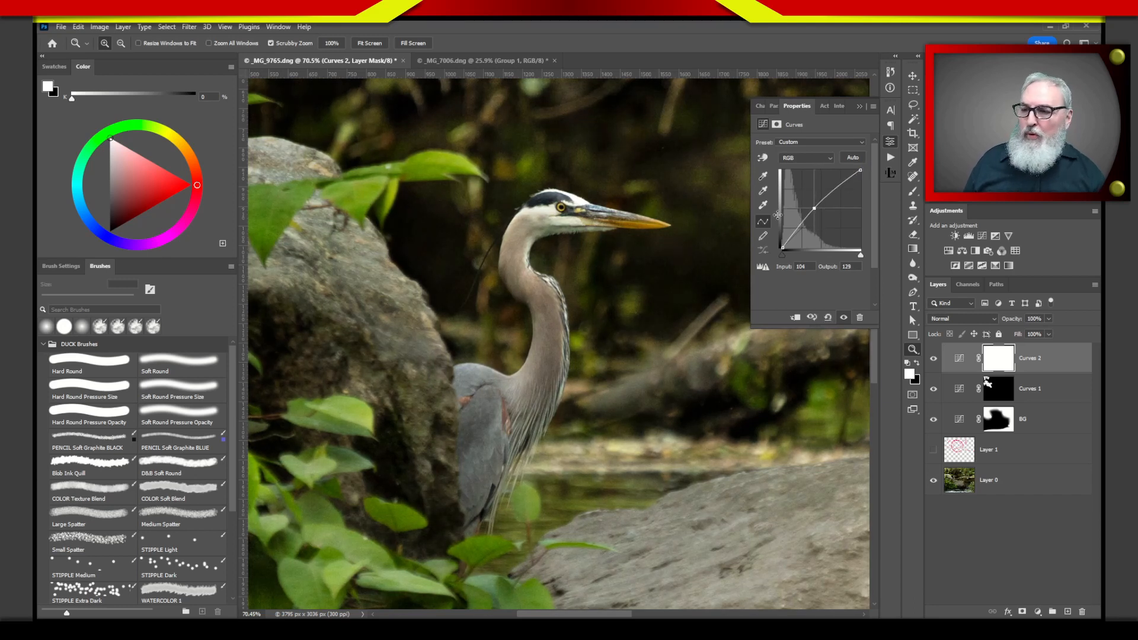
left_click_drag(813, 209, 814, 210)
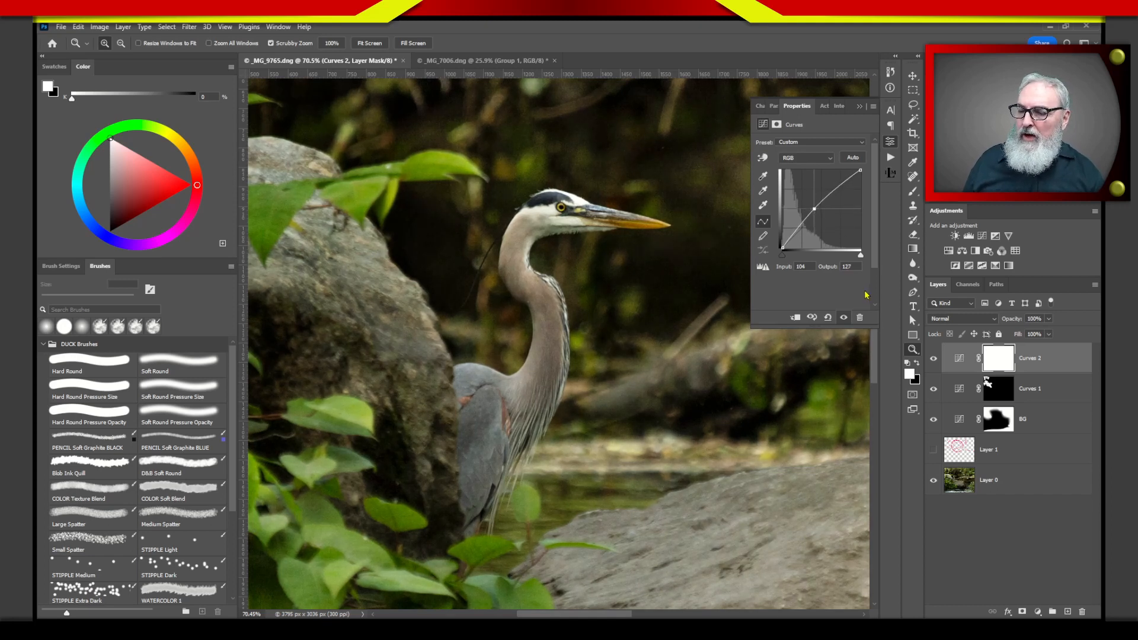
Invert the Curves 2 layer mask to black and choose the Soft Round brush.
left_click(997, 361)
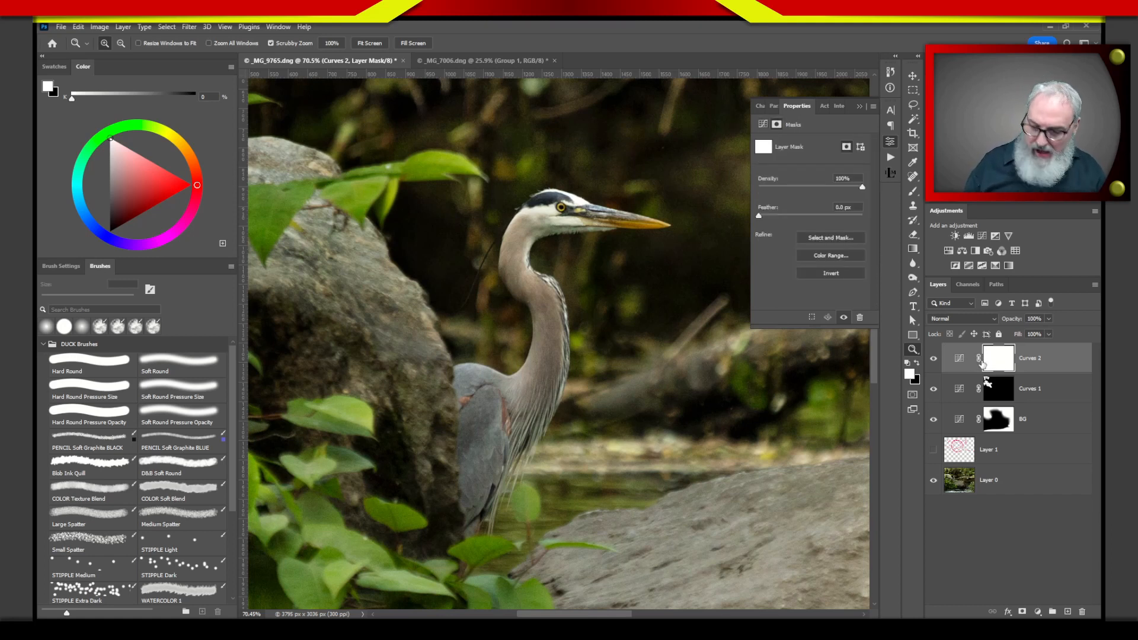
key("ctrl+i")
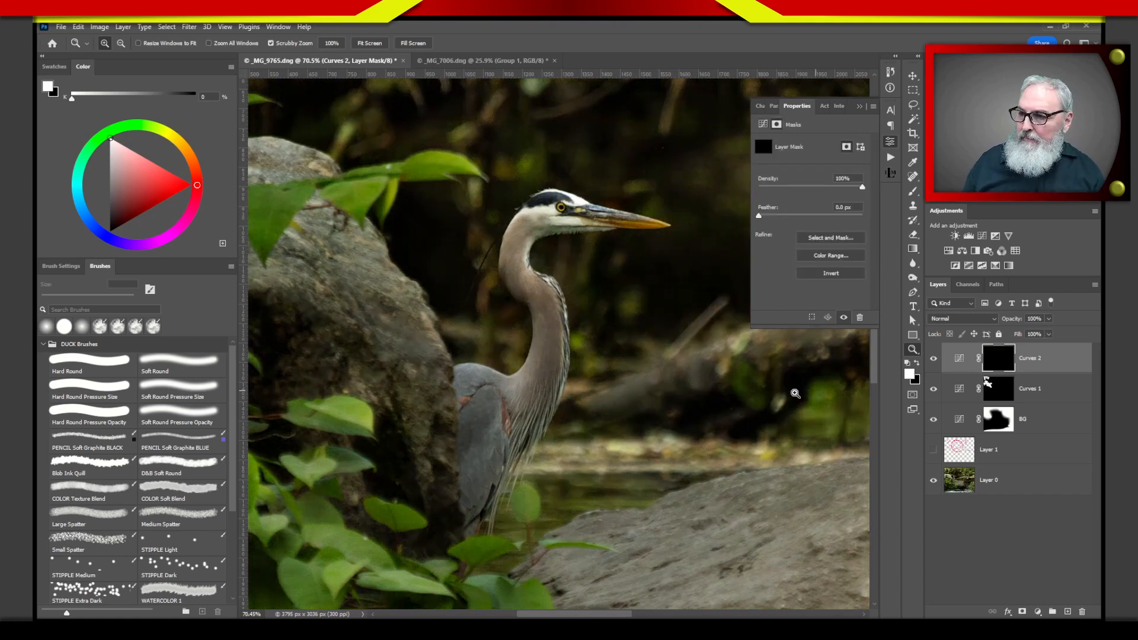
left_click(196, 364)
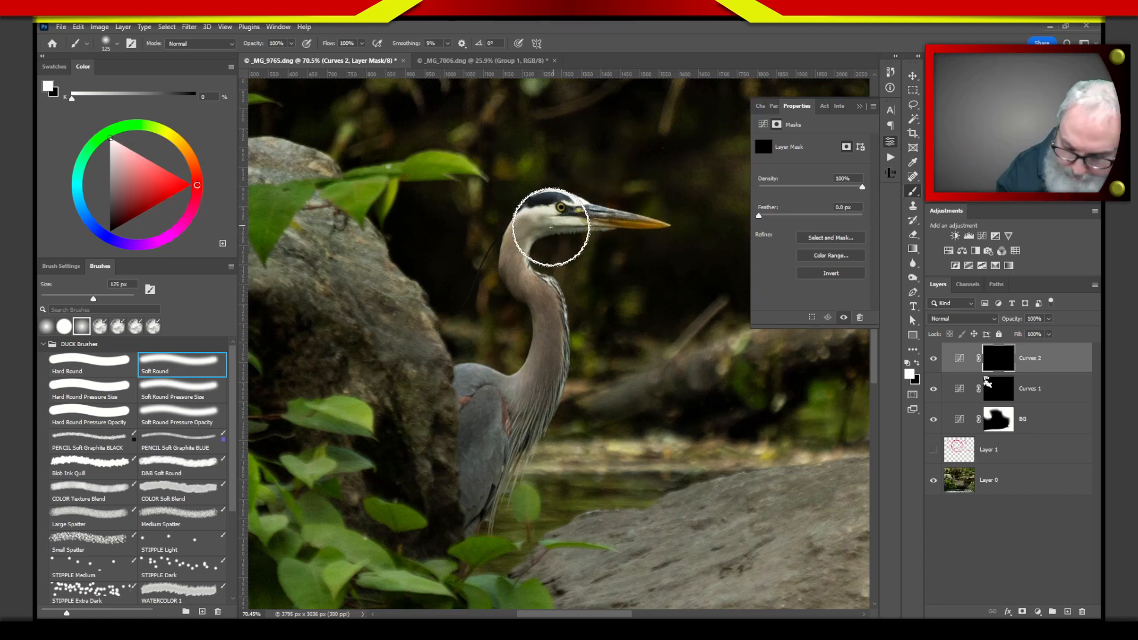
Size the brush to 50 px and paint white on the Curves 2 mask over the heron's head, neck and body.
key("bracketleft")
key("bracketleft")
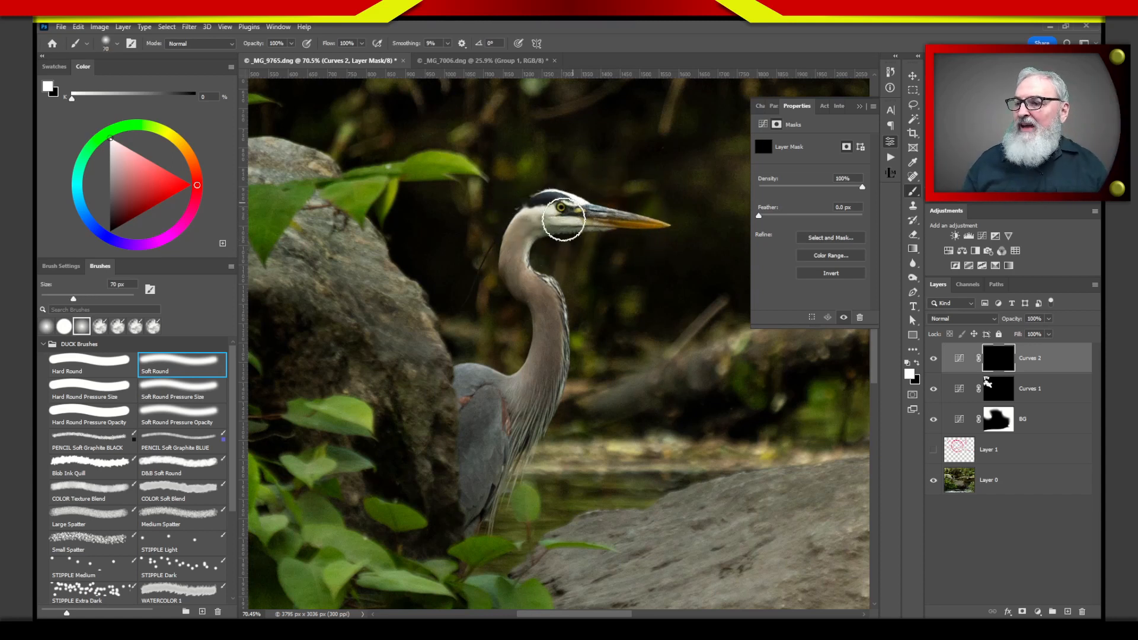
key("bracketleft")
key("bracketleft")
key("bracketleft")
key("bracketleft")
key("bracketleft")
key("bracketleft")
key("bracketright")
key("bracketright")
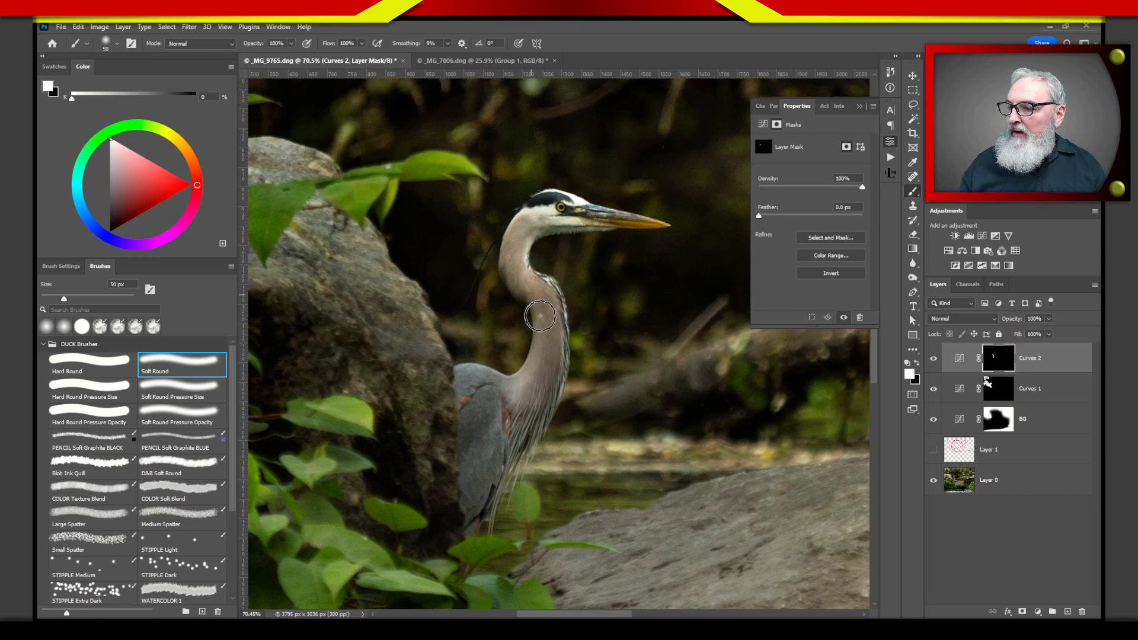
left_click(456, 384)
mouse_move(457, 384)
left_mouse_down()
mouse_move(516, 403)
mouse_move(503, 377)
mouse_move(504, 480)
mouse_move(550, 351)
mouse_move(524, 443)
mouse_move(517, 389)
left_mouse_up()
left_click_drag(510, 502, 514, 496)
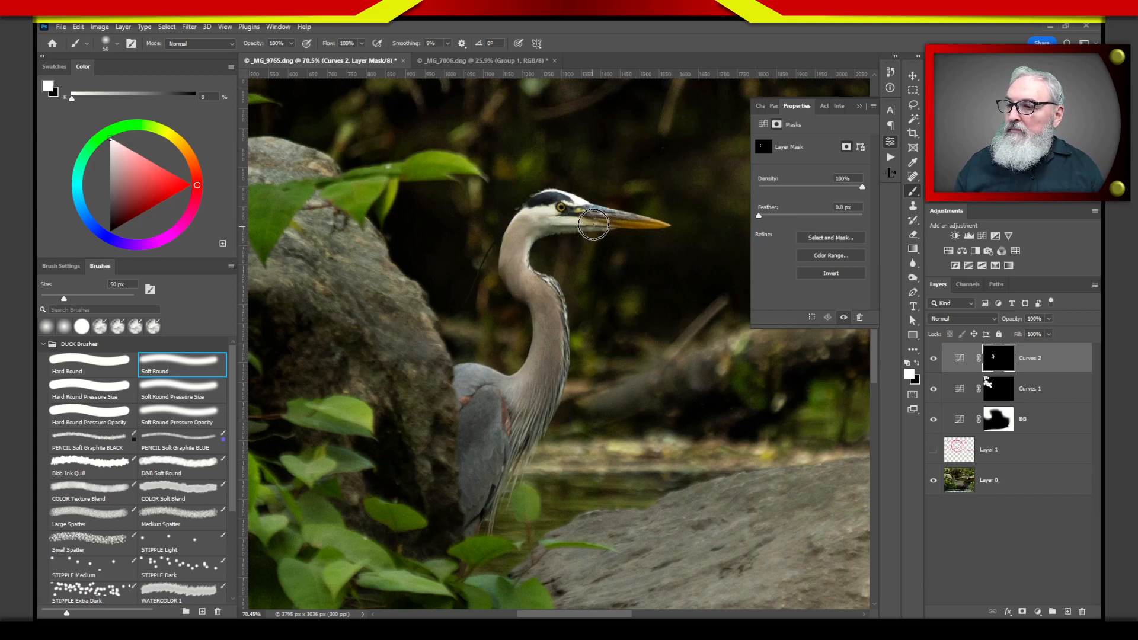
Reduce the brush to 35 px and refine the Curves 2 mask around the heron's beak and back, alternating white and black.
key("bracketleft")
key("bracketleft")
key("bracketleft")
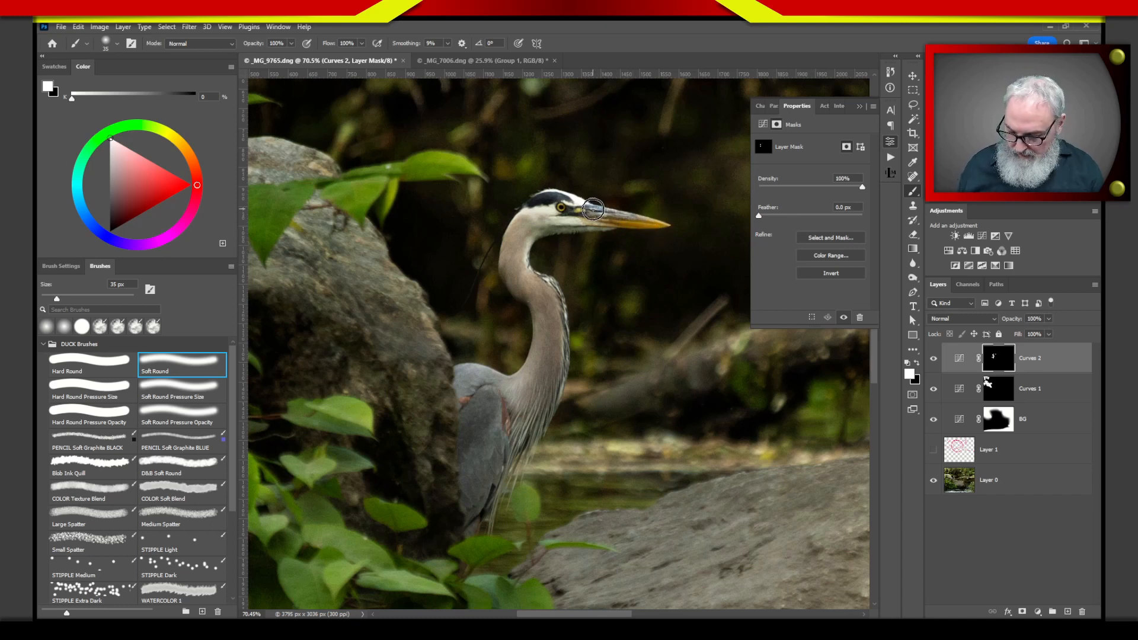
key("x")
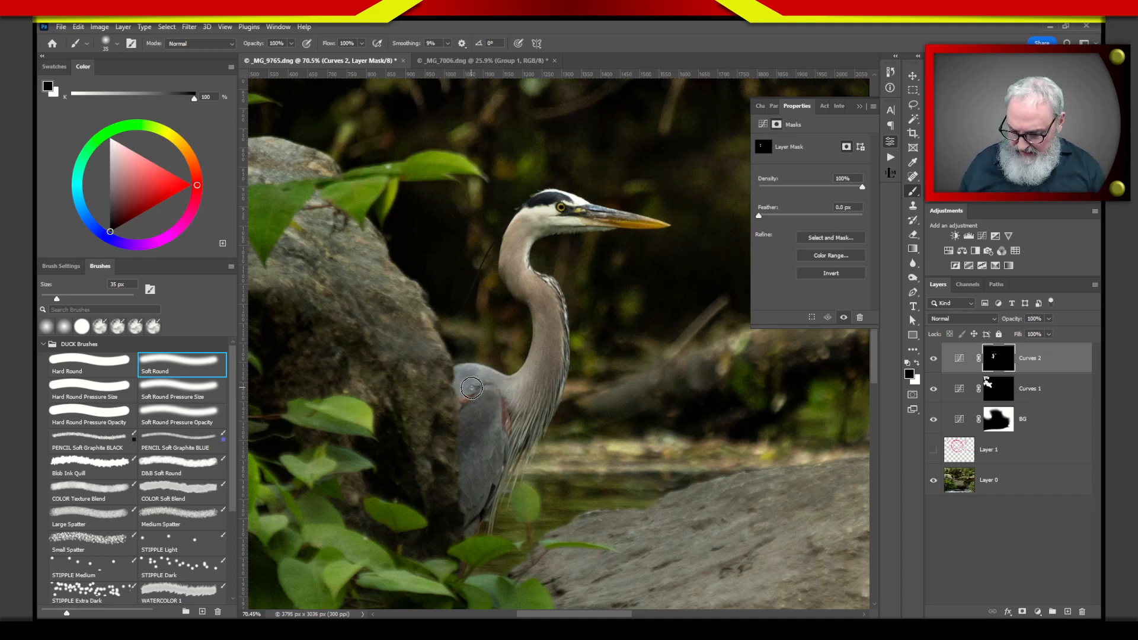
key("x")
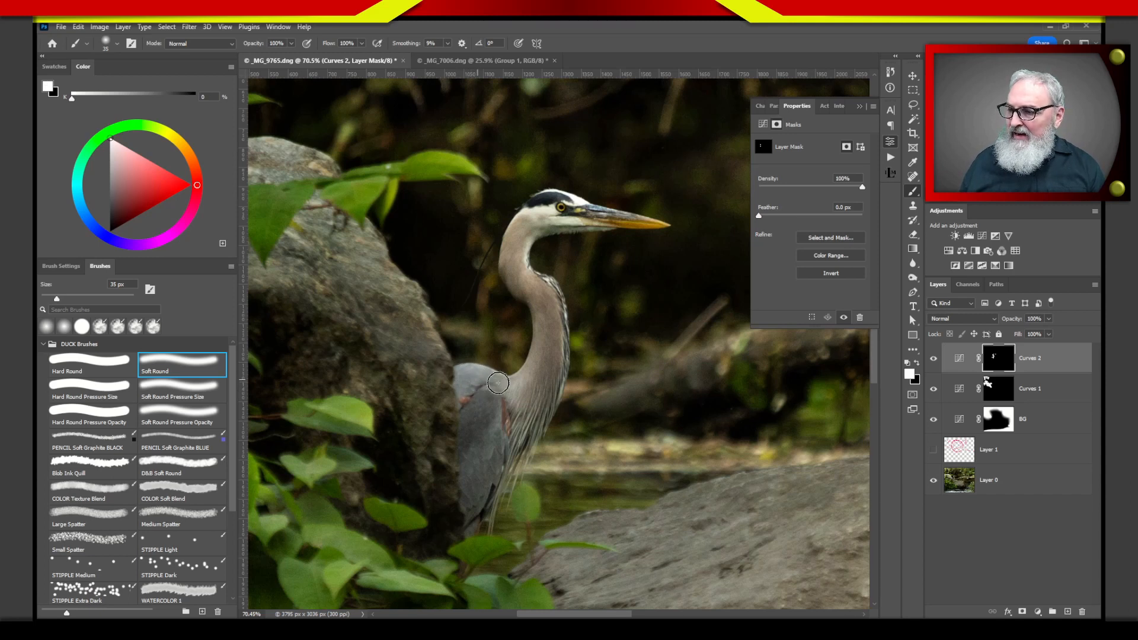
key("x")
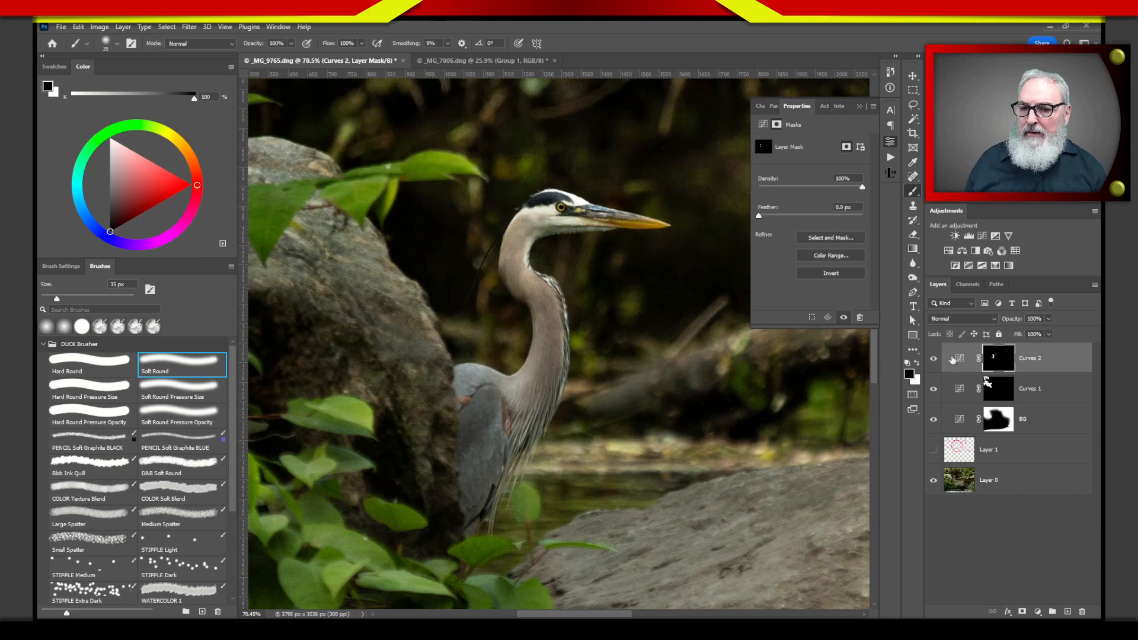
Toggle the Curves 2 layer's visibility to compare the heron's brightening up close and in the full image.
left_click(934, 359)
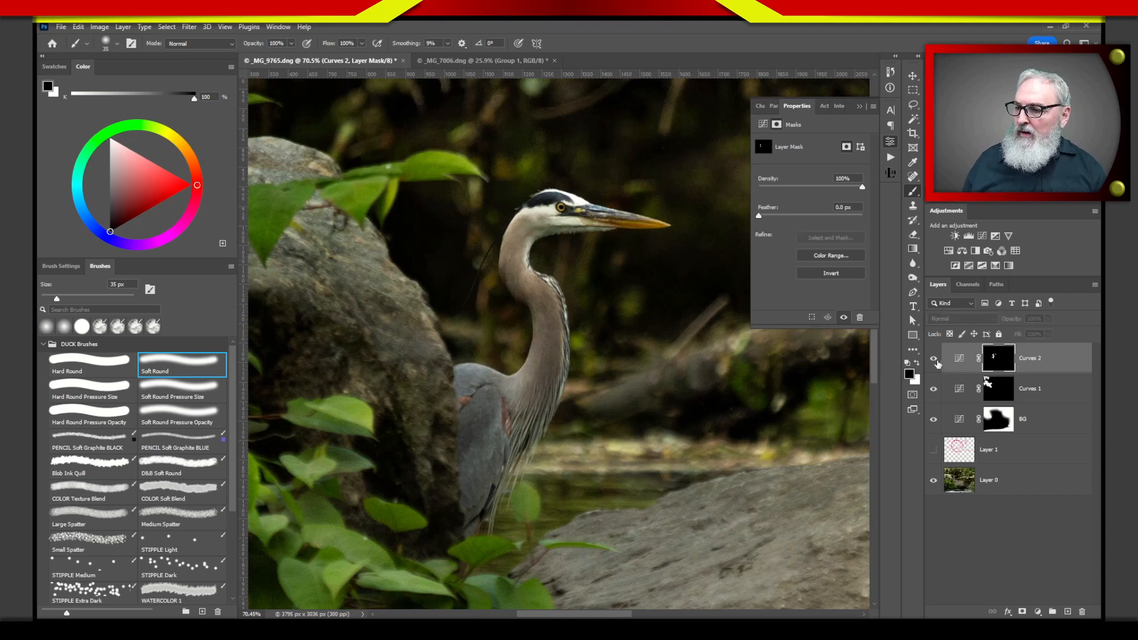
left_click(935, 359)
left_click(934, 362)
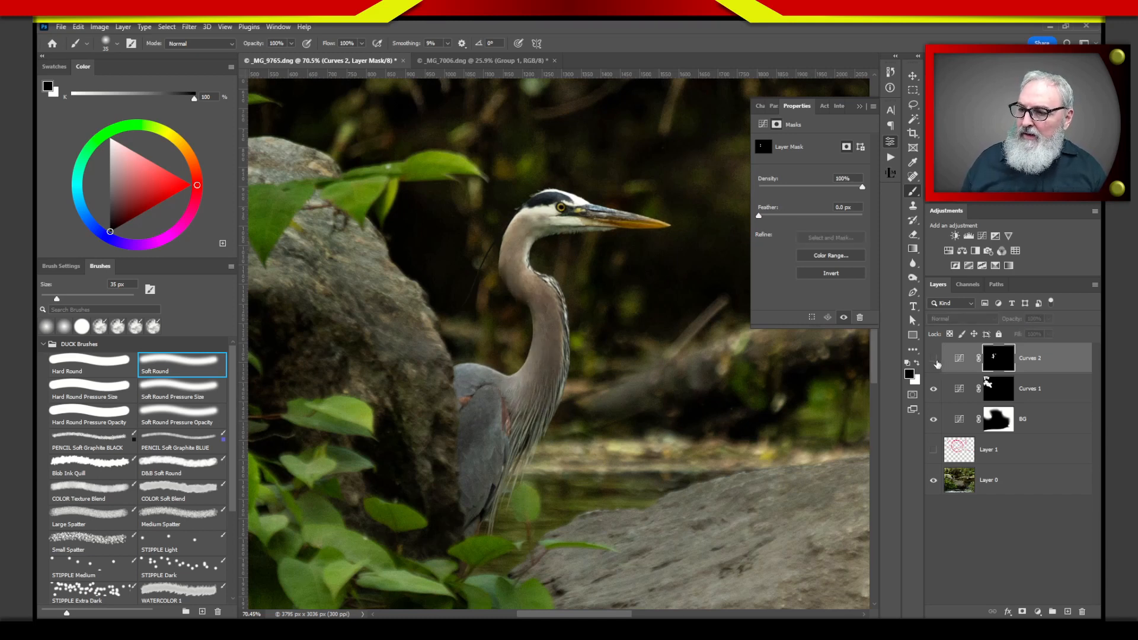
left_click(934, 362)
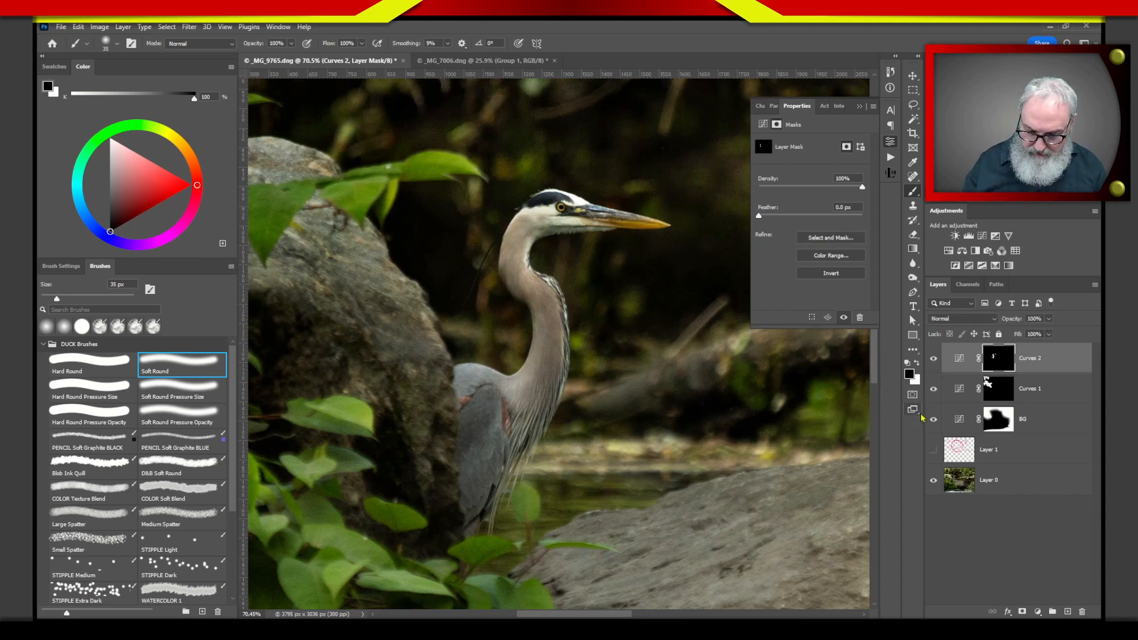
key("ctrl+0")
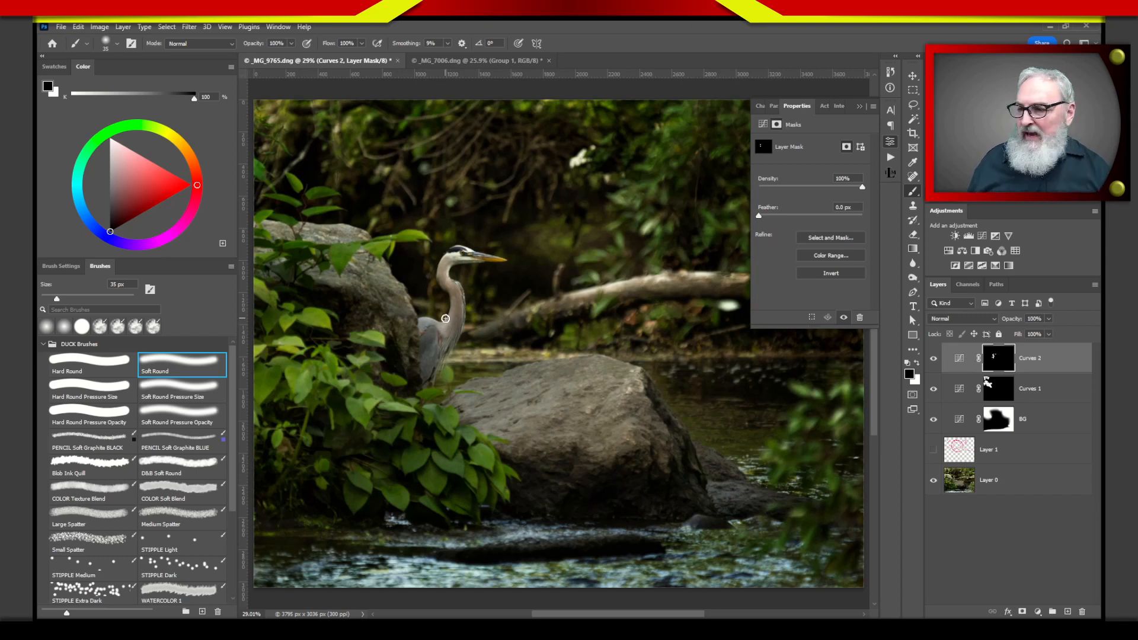
left_click(933, 360)
left_click(934, 360)
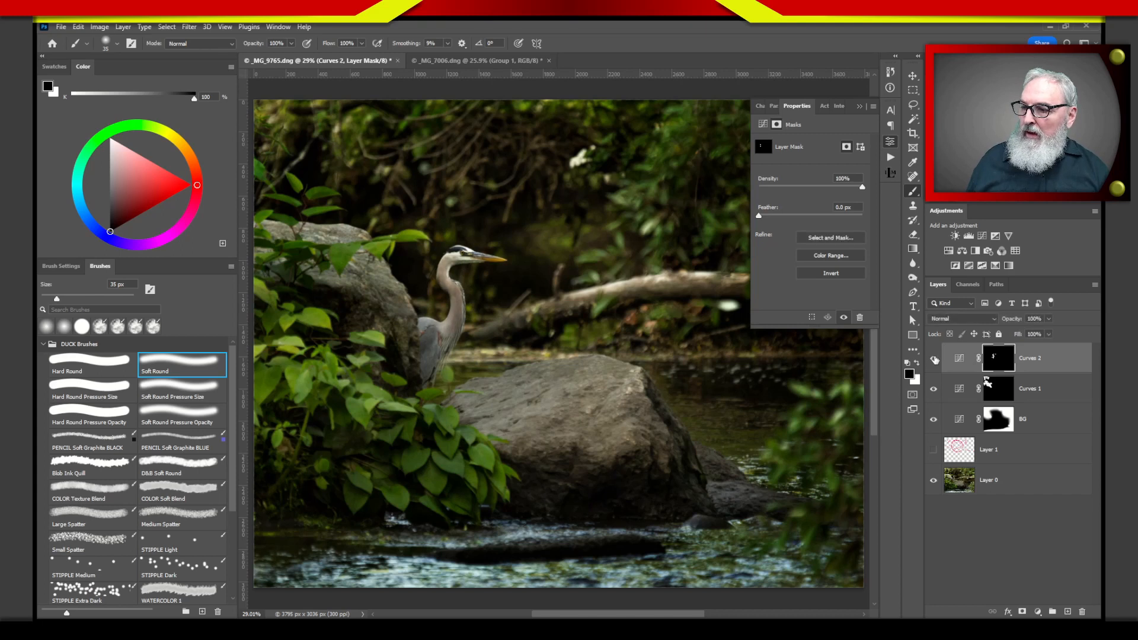
left_click(933, 361)
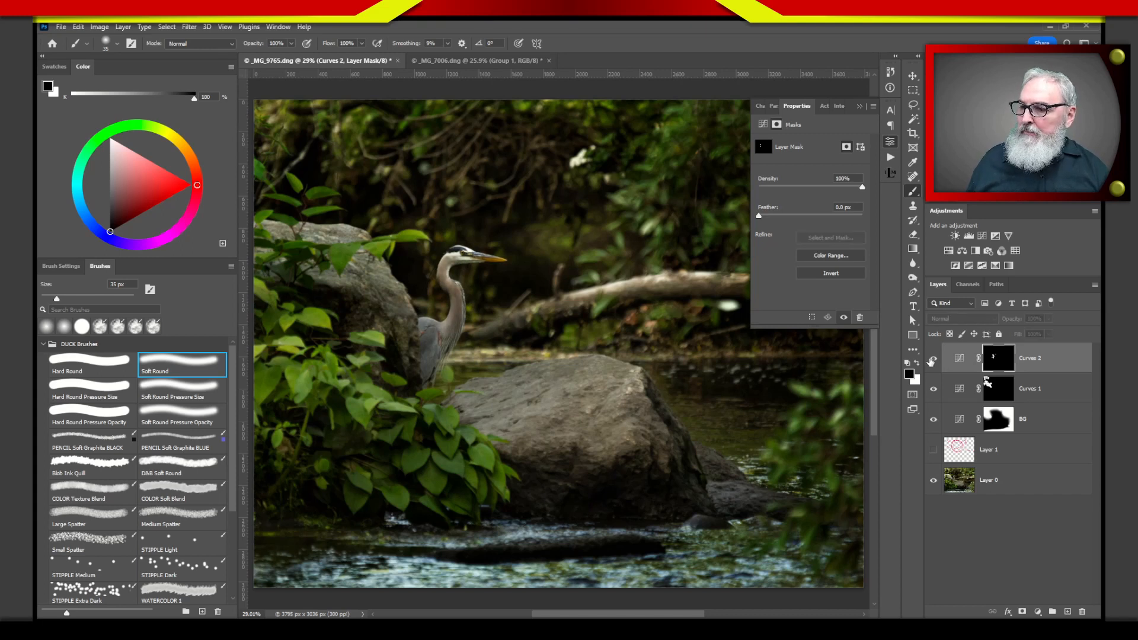
left_click(933, 360)
left_click(933, 361)
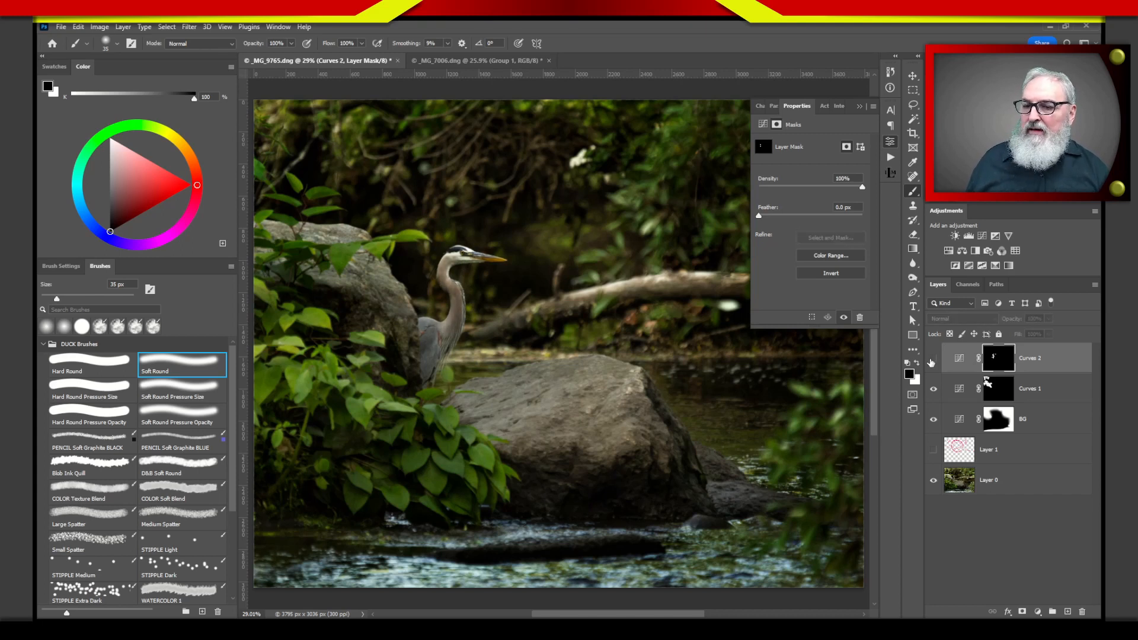
left_click(933, 359)
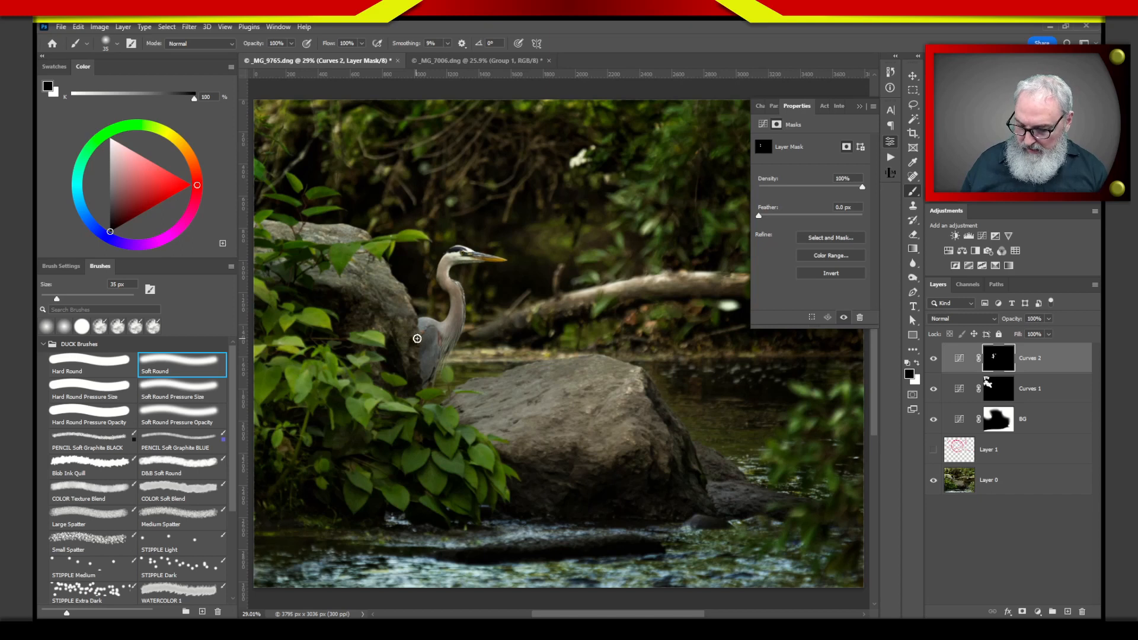
Show Layer 1 and delete all of its pink annotation strokes.
scroll(420, 347, "up", 5)
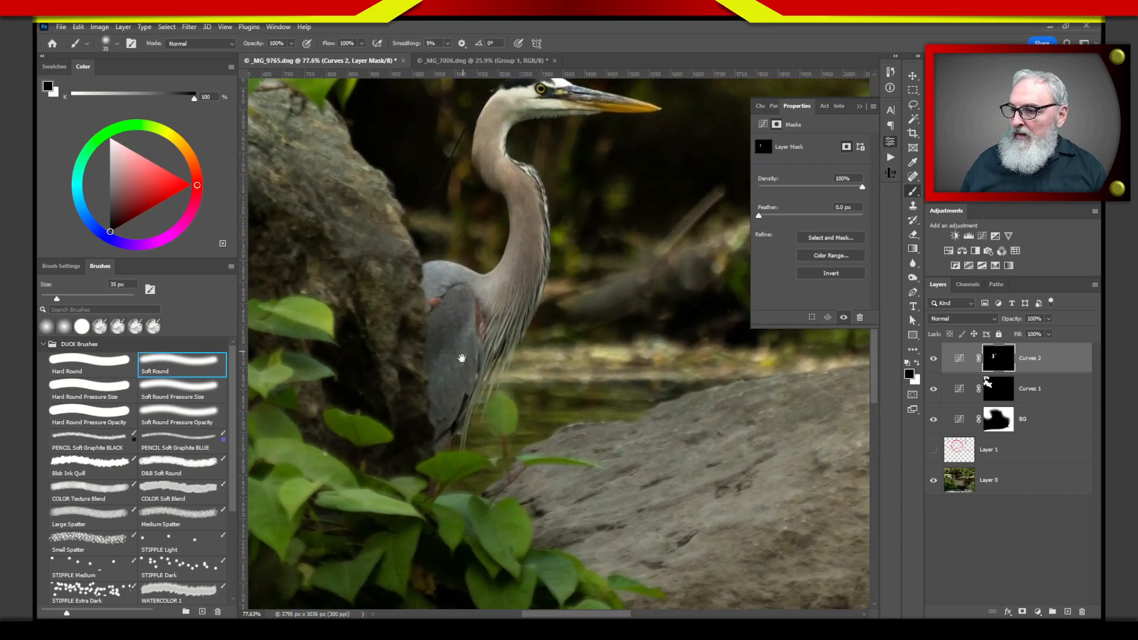
left_click_drag(462, 358, 513, 306)
left_click(964, 450)
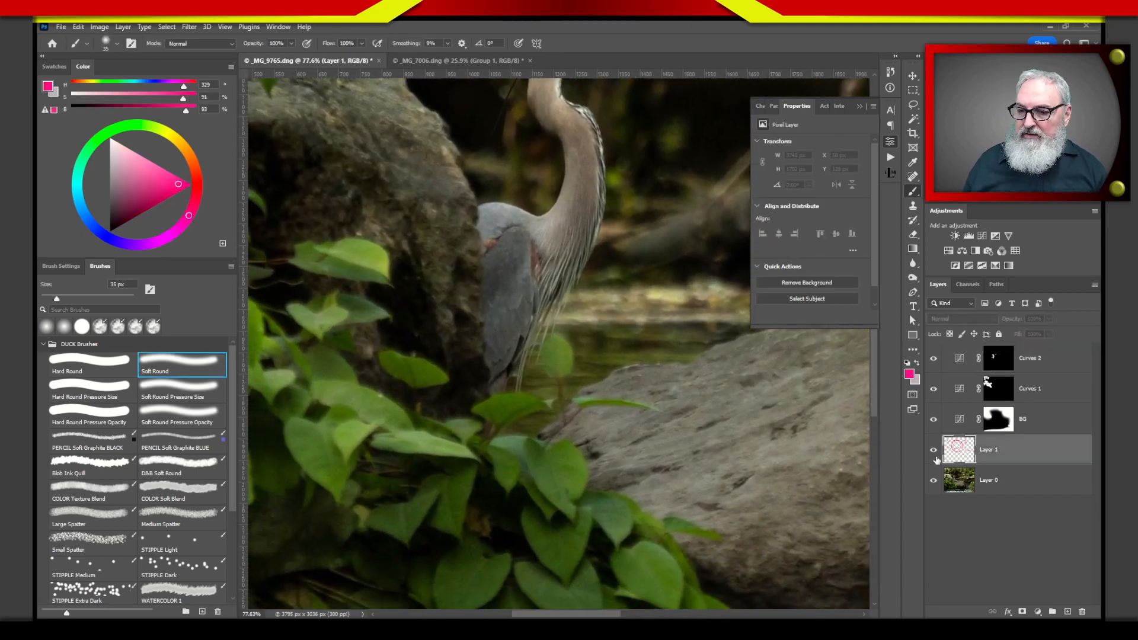
left_click(933, 449)
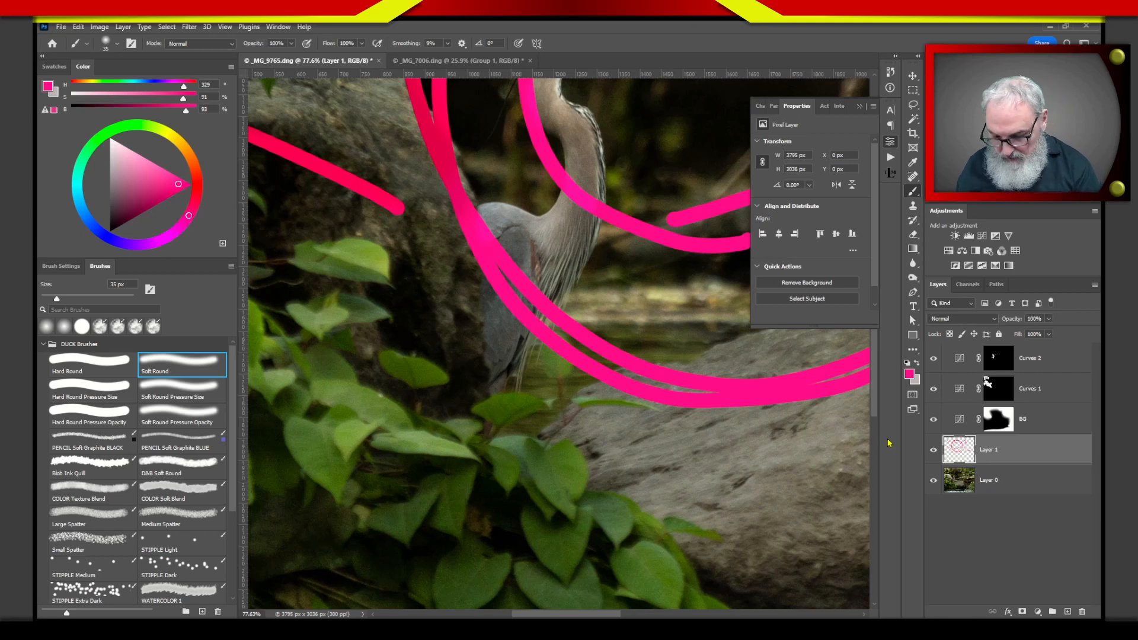
key("ctrl+a")
key("Delete")
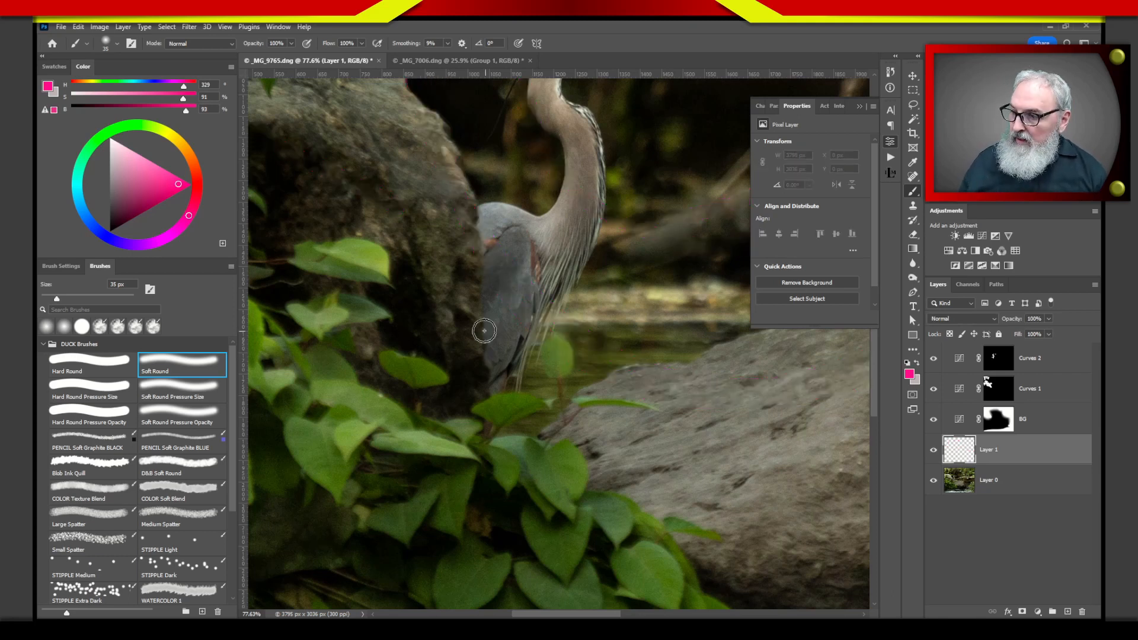
With a 21 px Hard Round brush, draw a pink line between rock and heron and a downward arrow on the rock on Layer 1.
left_click(112, 369)
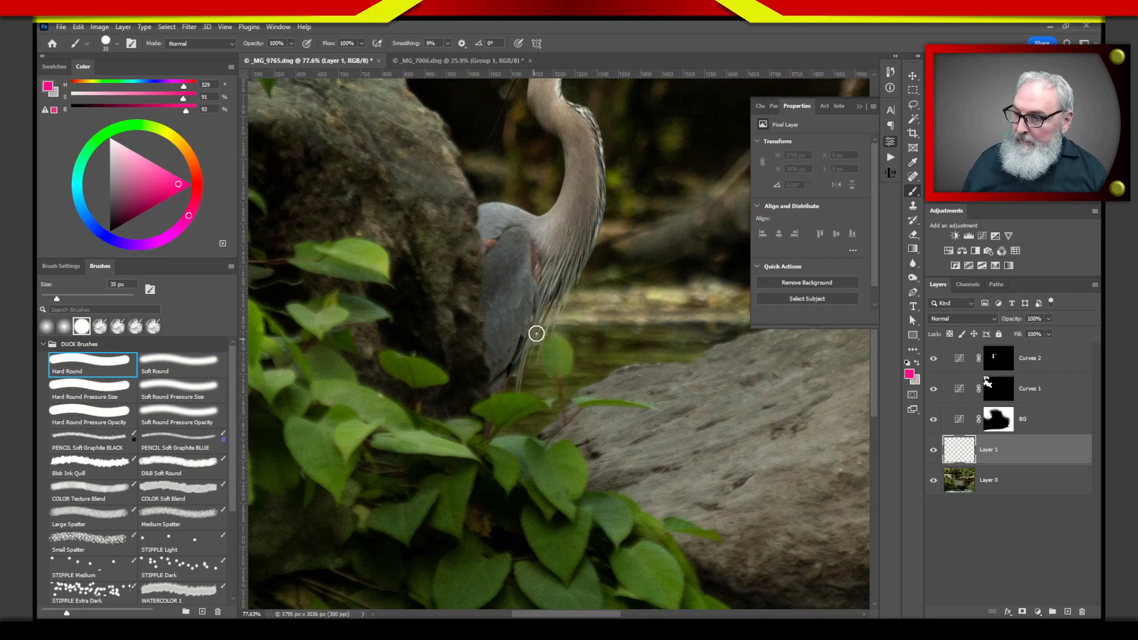
mouse_move(536, 328)
left_mouse_down()
mouse_move(523, 331)
mouse_move(534, 333)
left_mouse_up()
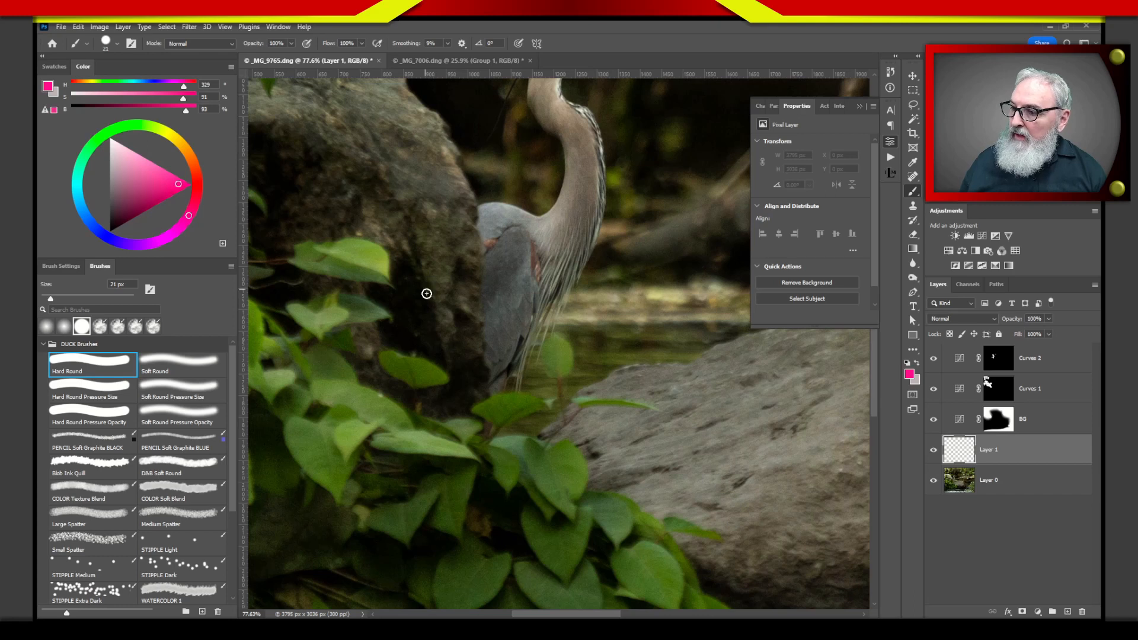
left_click_drag(472, 189, 497, 451)
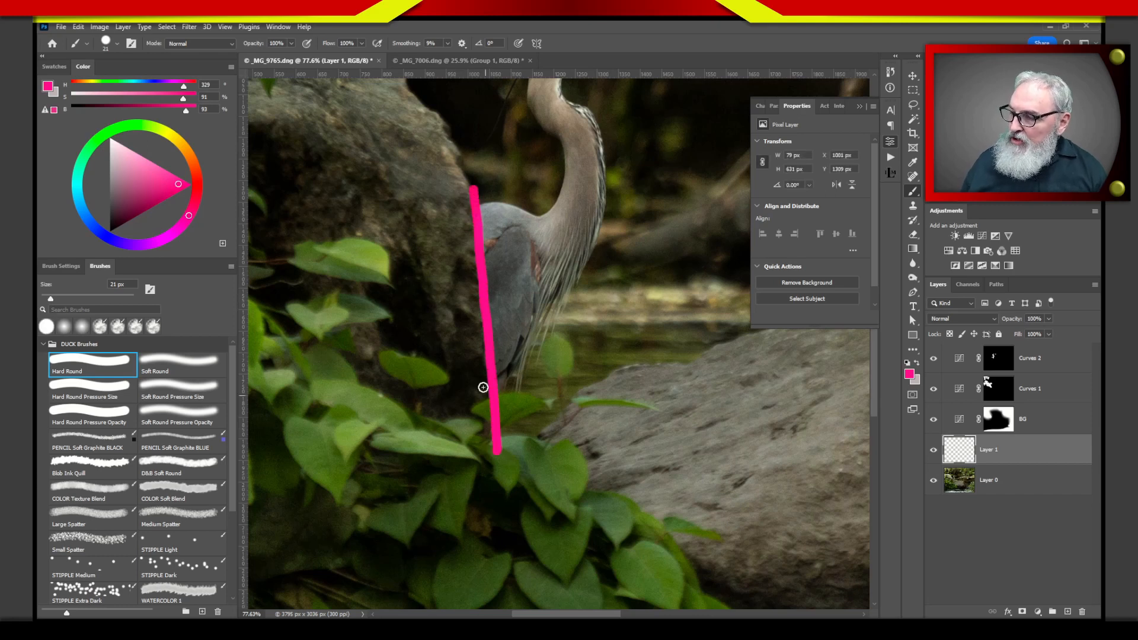
left_click(451, 249)
left_click_drag(454, 271, 461, 353)
left_click_drag(439, 281, 461, 355)
left_click_drag(472, 295, 463, 352)
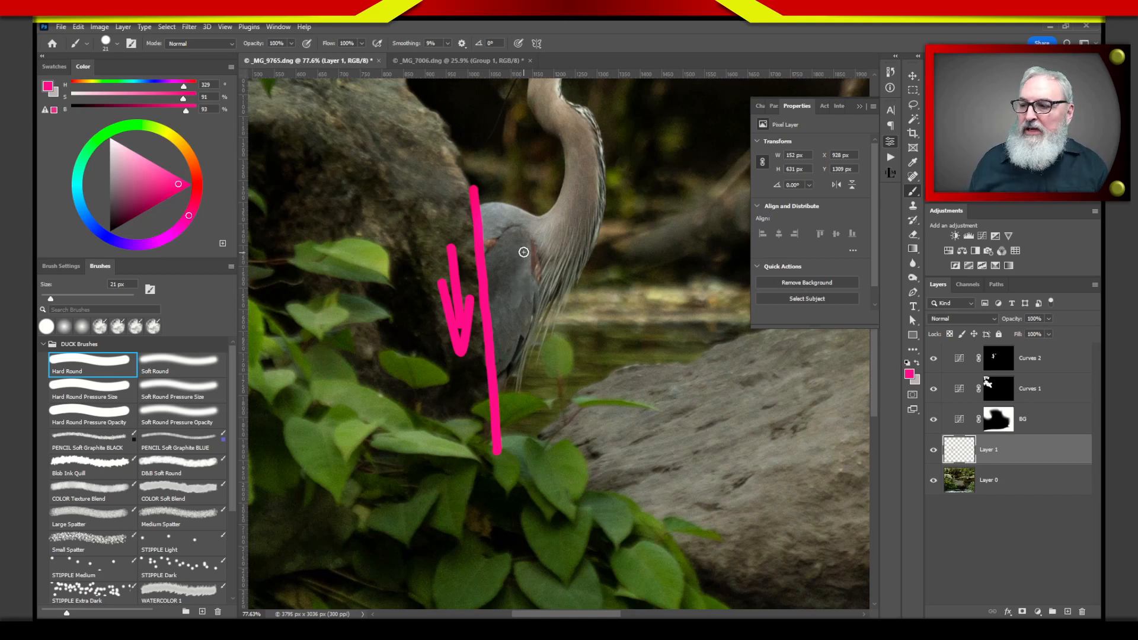
Draw a pink upward arrow on the heron and extra marks above the rock's arrow, and clear Layer 1 of all strokes.
left_click_drag(523, 247, 521, 310)
mouse_move(505, 269)
left_mouse_down()
mouse_move(536, 242)
mouse_move(549, 266)
left_mouse_up()
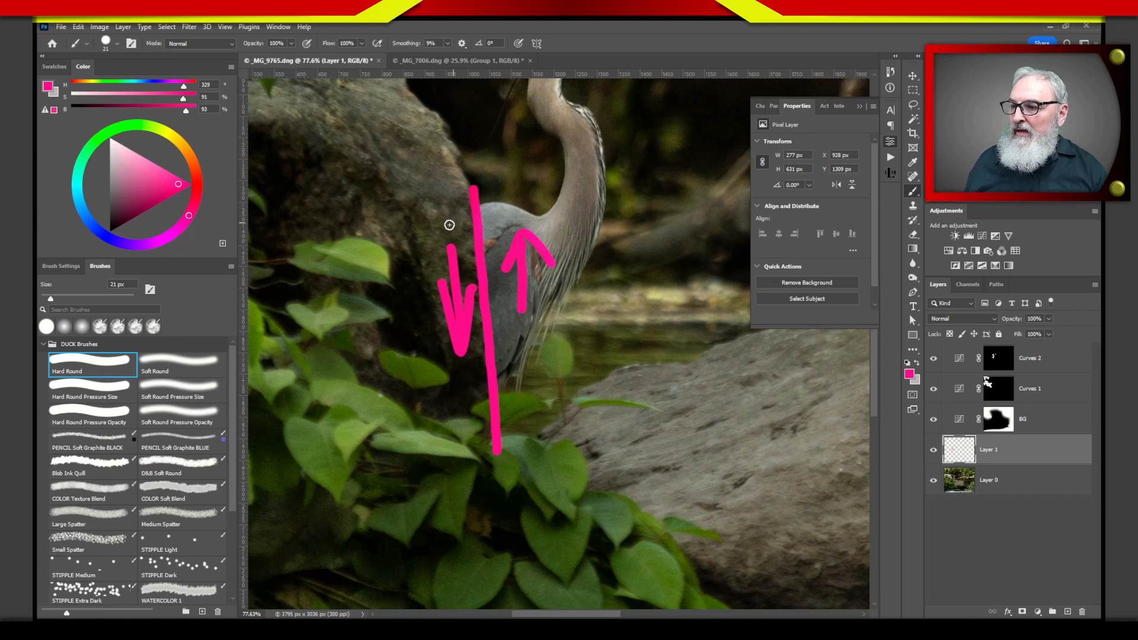
mouse_move(405, 234)
left_mouse_down()
mouse_move(451, 220)
mouse_move(449, 276)
left_mouse_up()
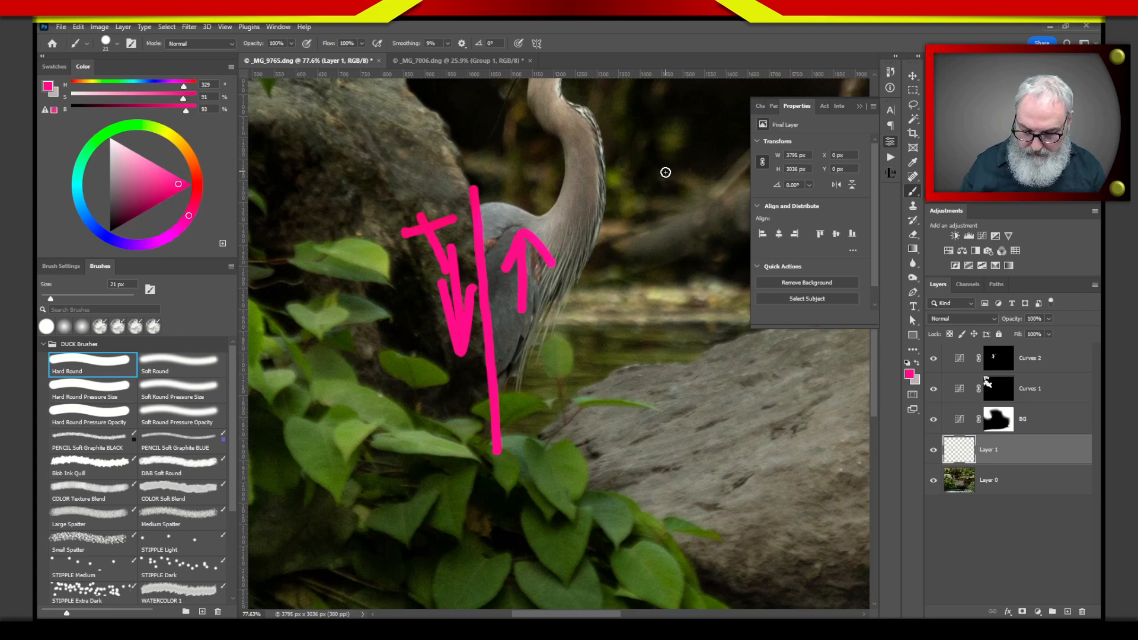
key("Delete")
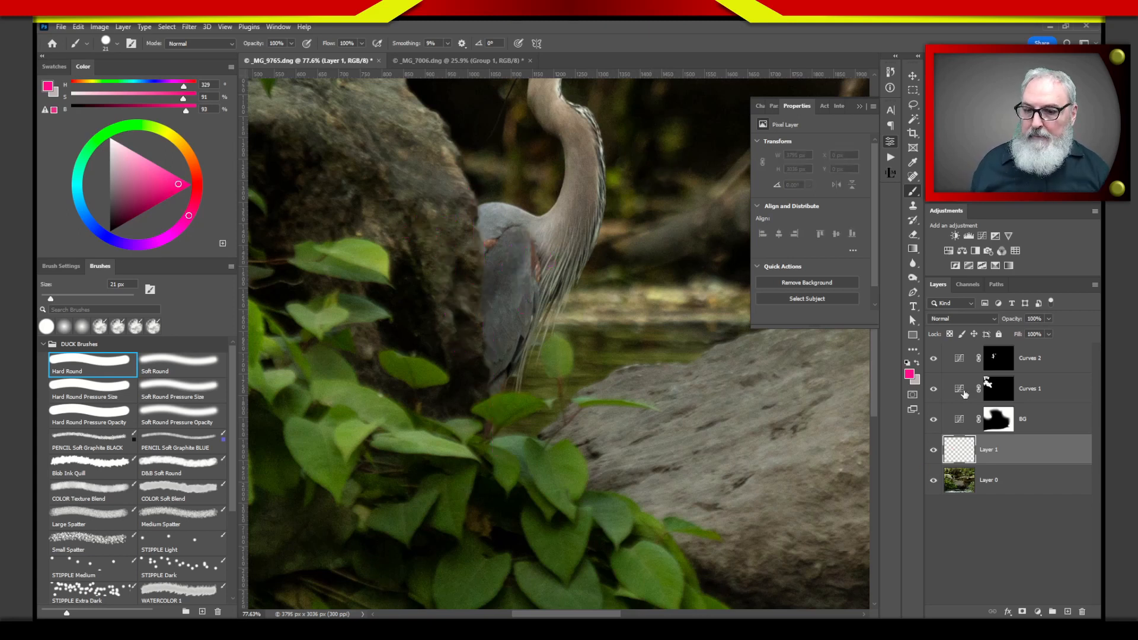
Check the Curves 2 curve and toggle the Curves 1 layer's visibility to compare its darkening effect in the wider scene.
left_click(954, 360)
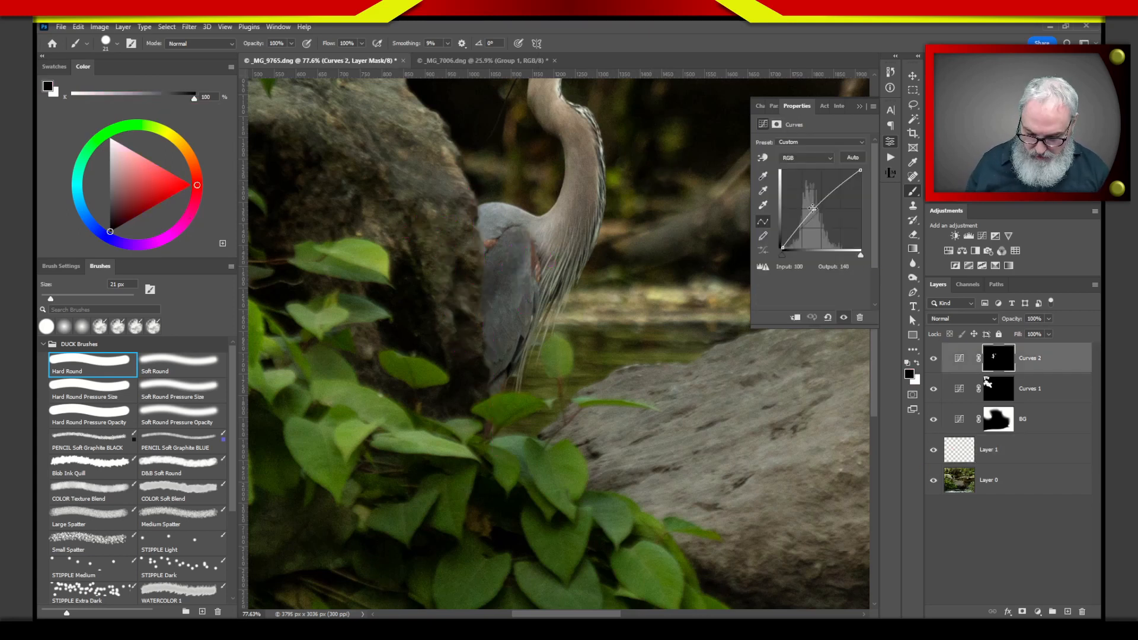
key("ctrl+minus")
key("ctrl+minus")
key("ctrl+minus")
key("ctrl+minus")
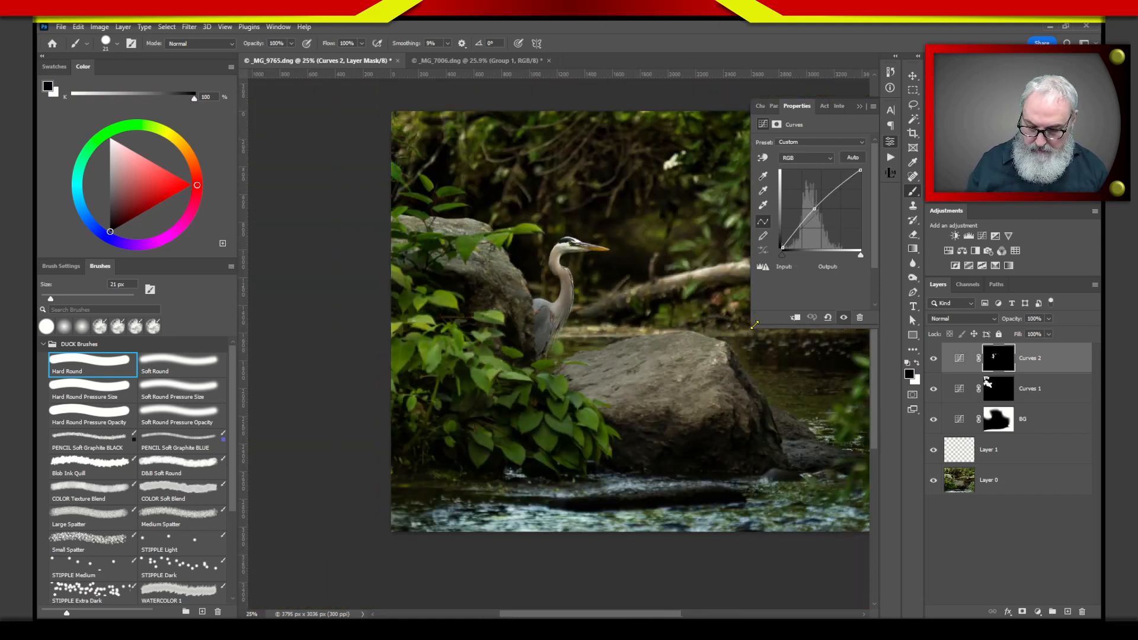
key("ctrl+plus")
left_click_drag(697, 369, 642, 381)
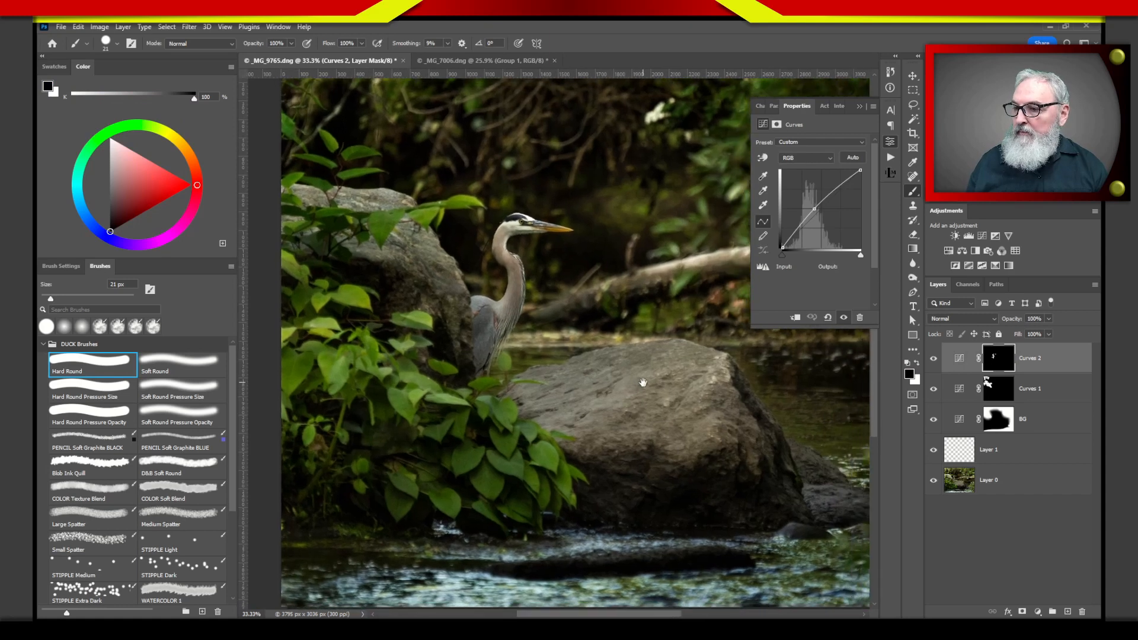
left_click(998, 391)
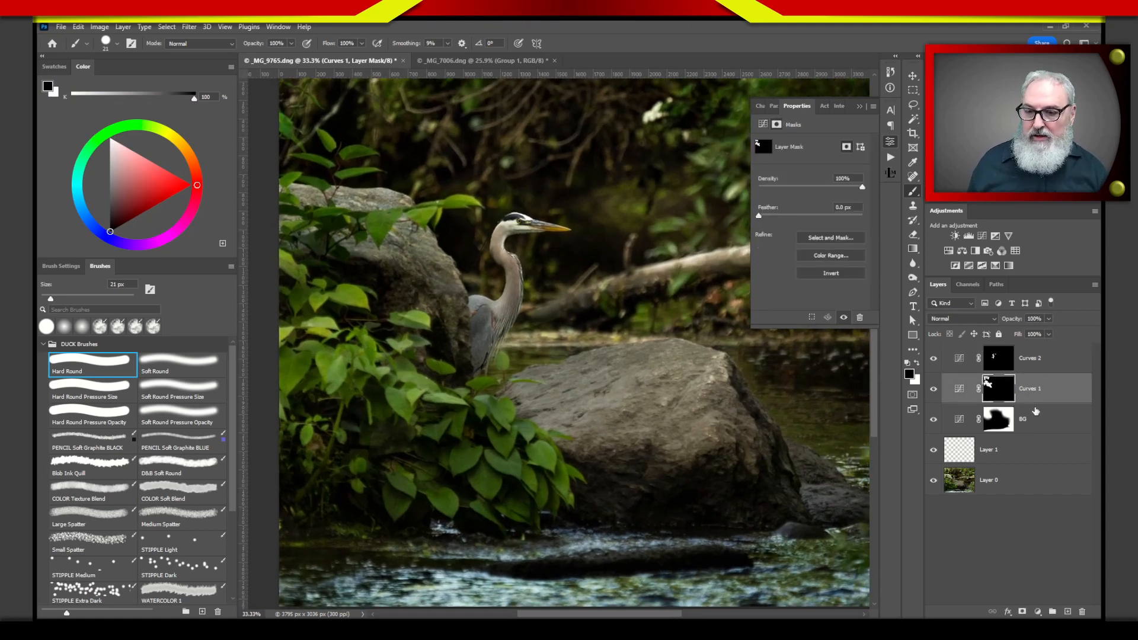
left_click(1021, 399)
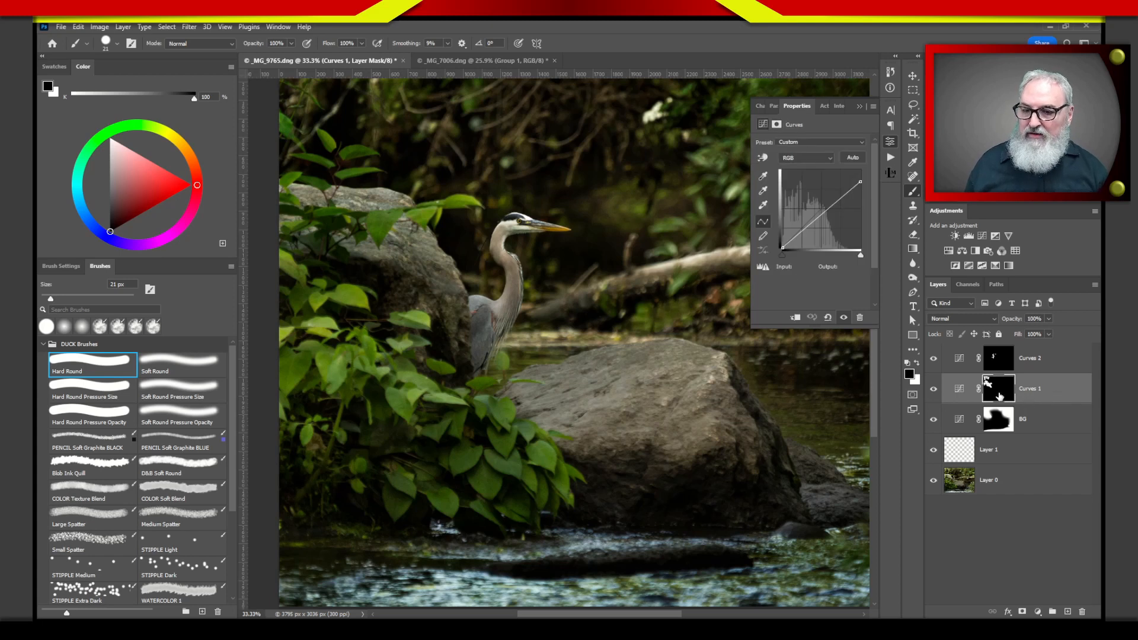
left_click(972, 394)
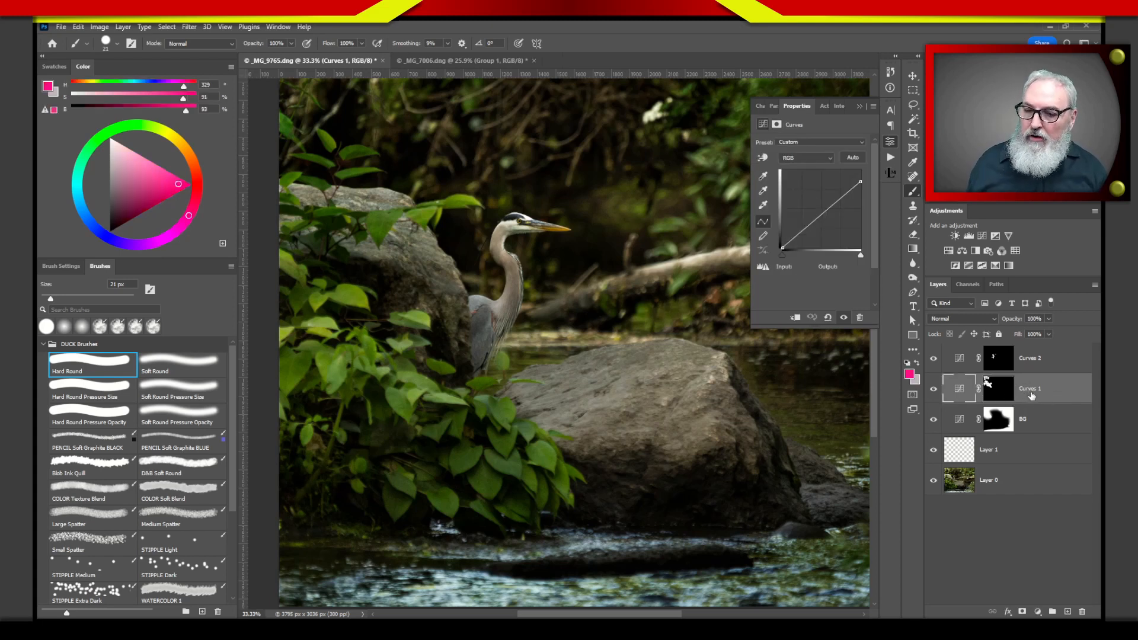
left_click(933, 392)
left_click(933, 392)
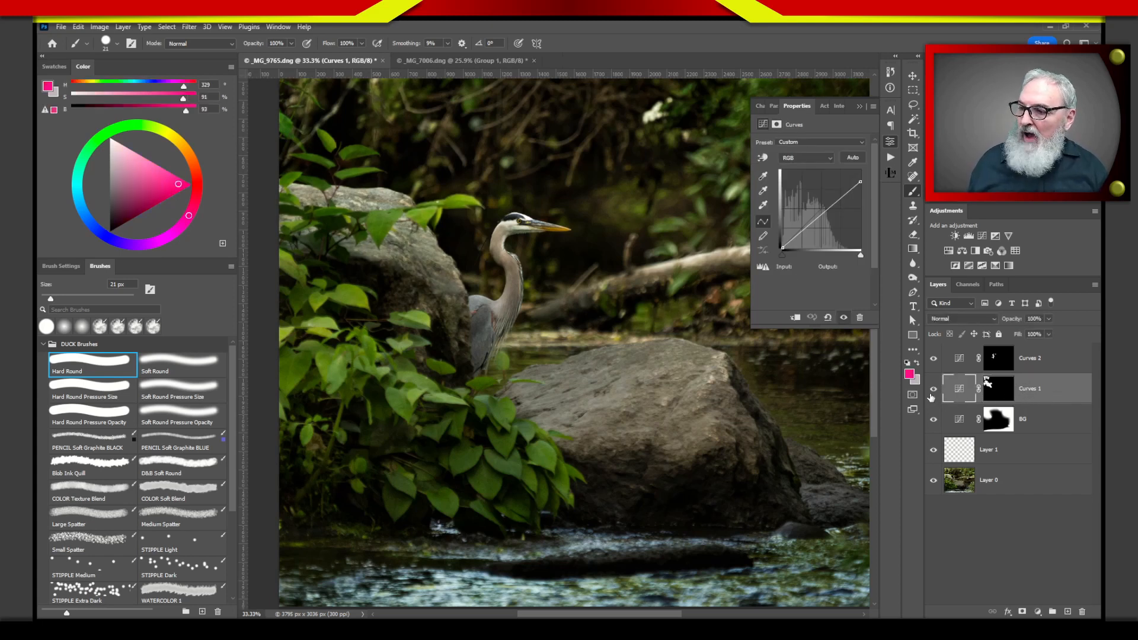
left_click(933, 393)
left_click(932, 392)
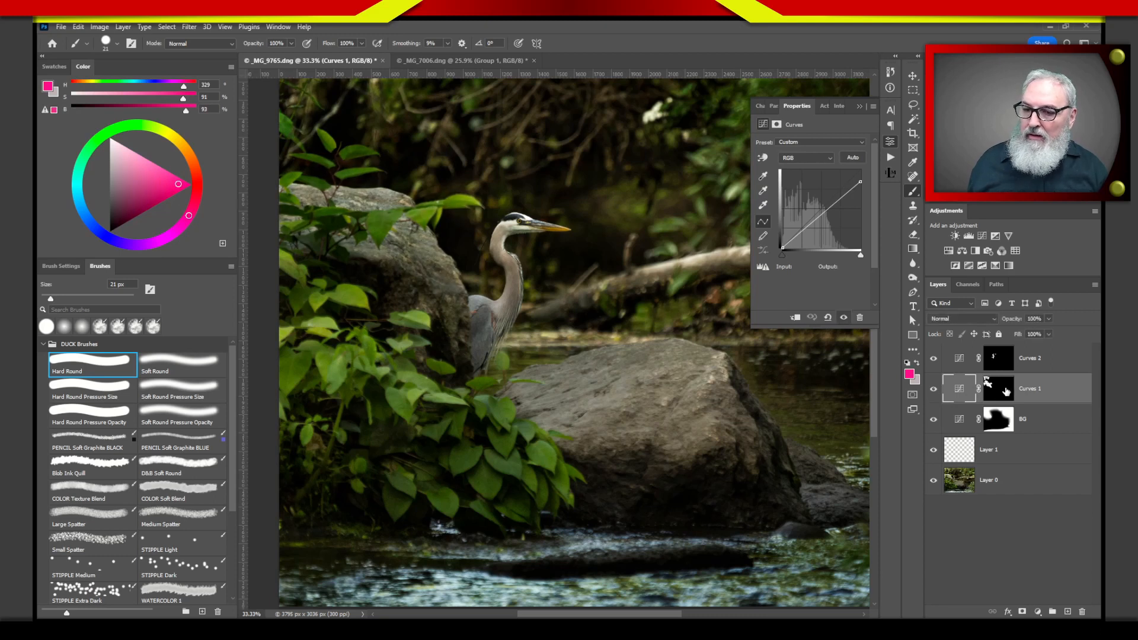
Rename the Curves 1 layer as Rock Left and select its layer mask.
double_click(1031, 388)
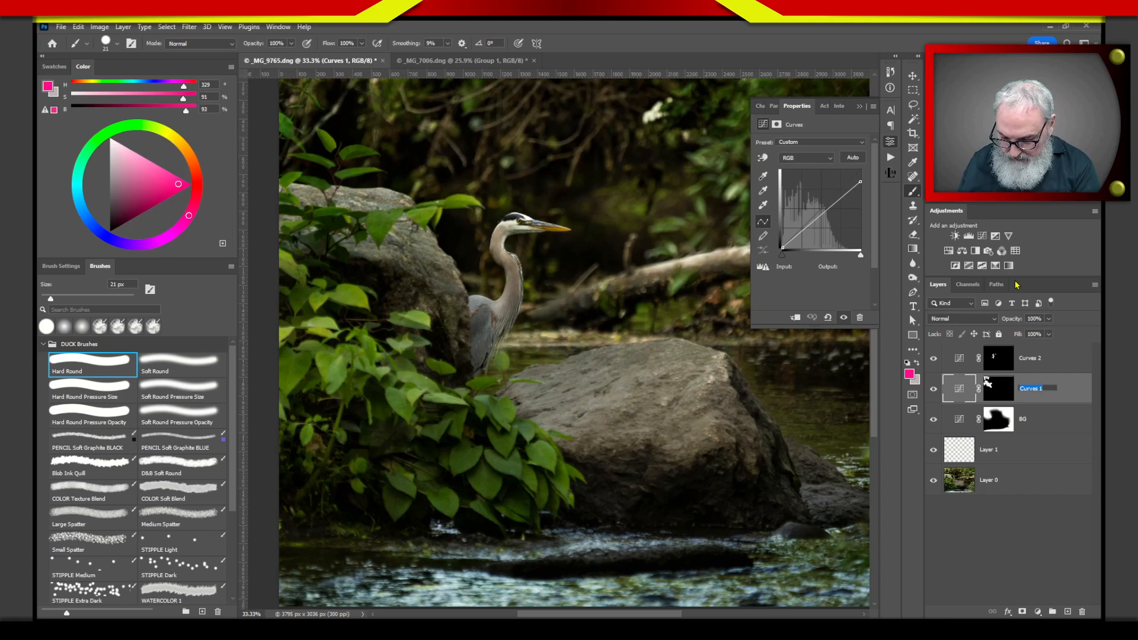
type("Rock Left")
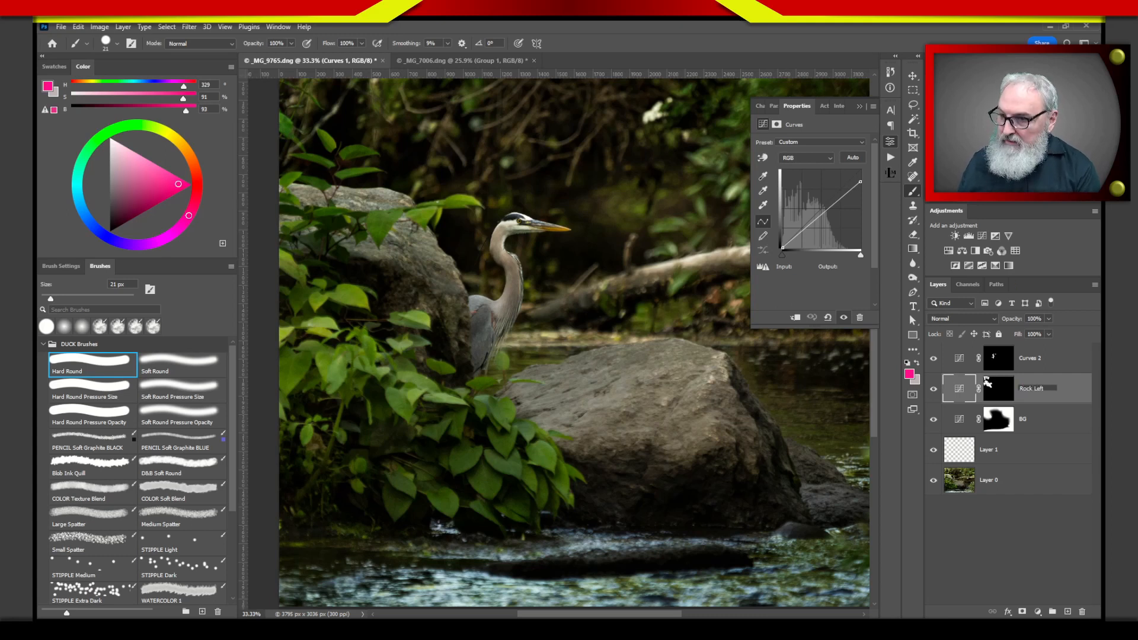
key("Return")
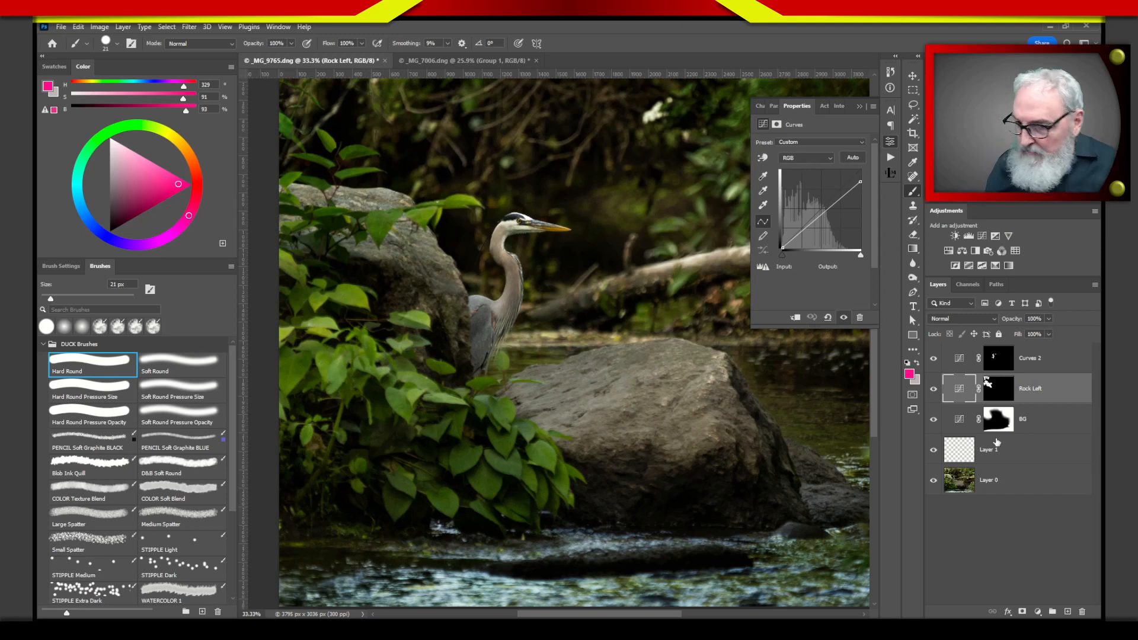
left_click(997, 389)
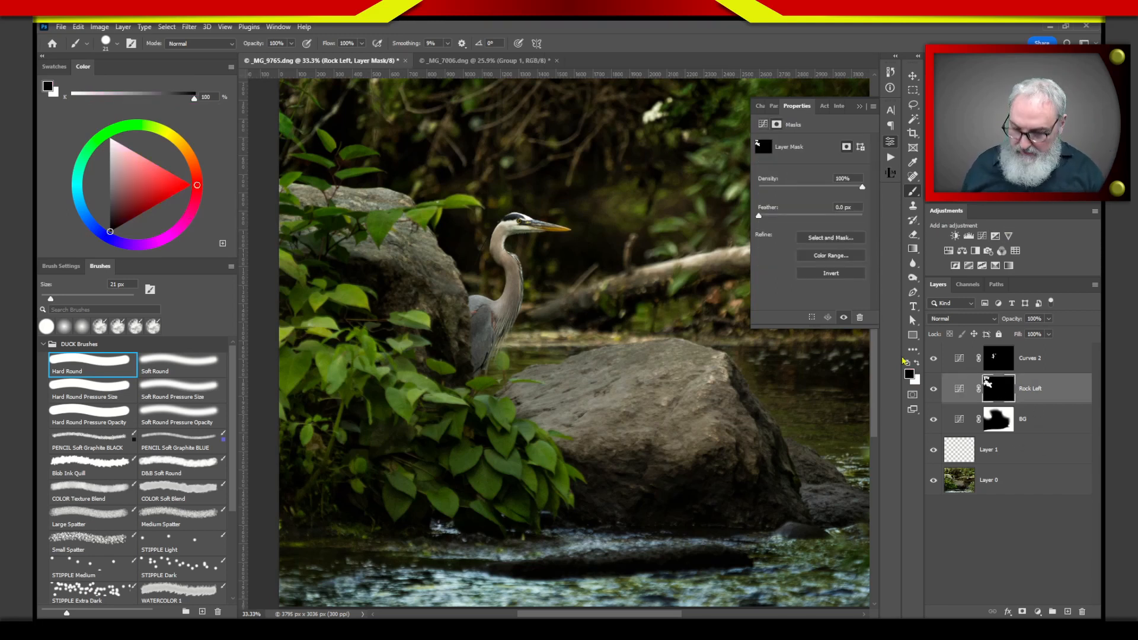
With a white 90 px Soft Round brush, paint the Rock Left mask along the rock's edge beside the heron.
left_click(181, 363)
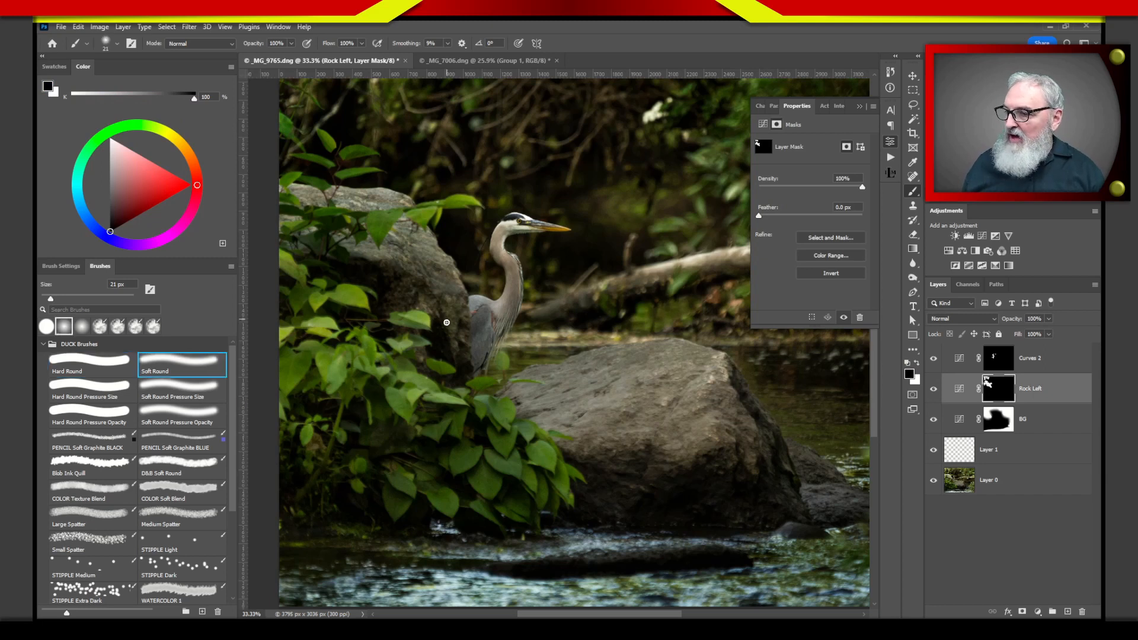
key("bracketright")
key("bracketright")
key("bracketright")
key("bracketright")
key("bracketright")
key("bracketright")
key("bracketright")
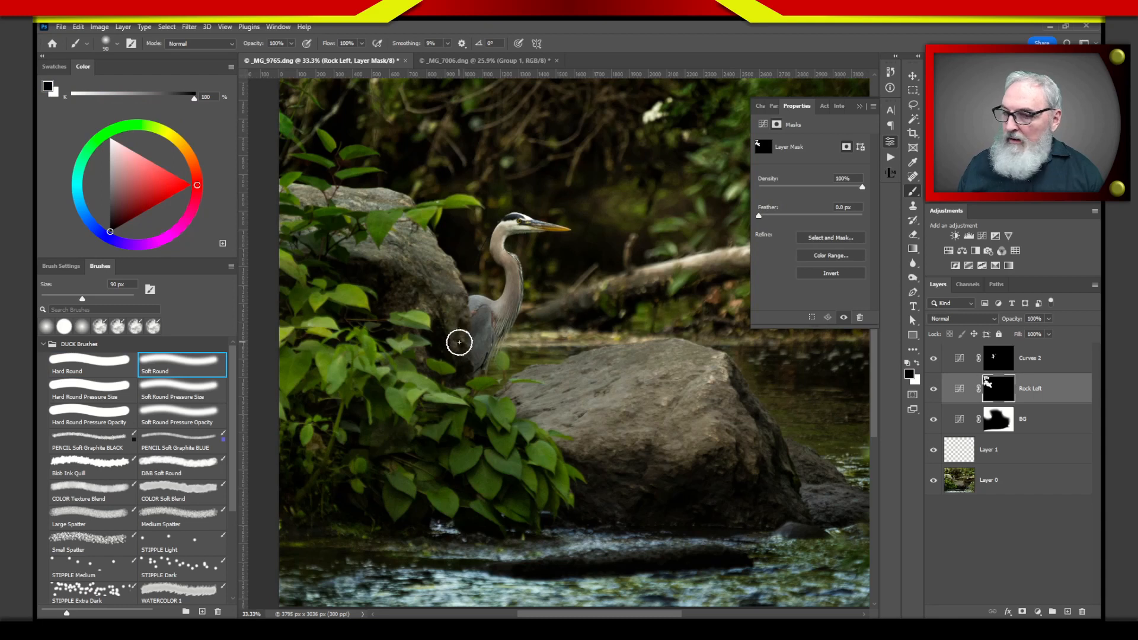
key("x")
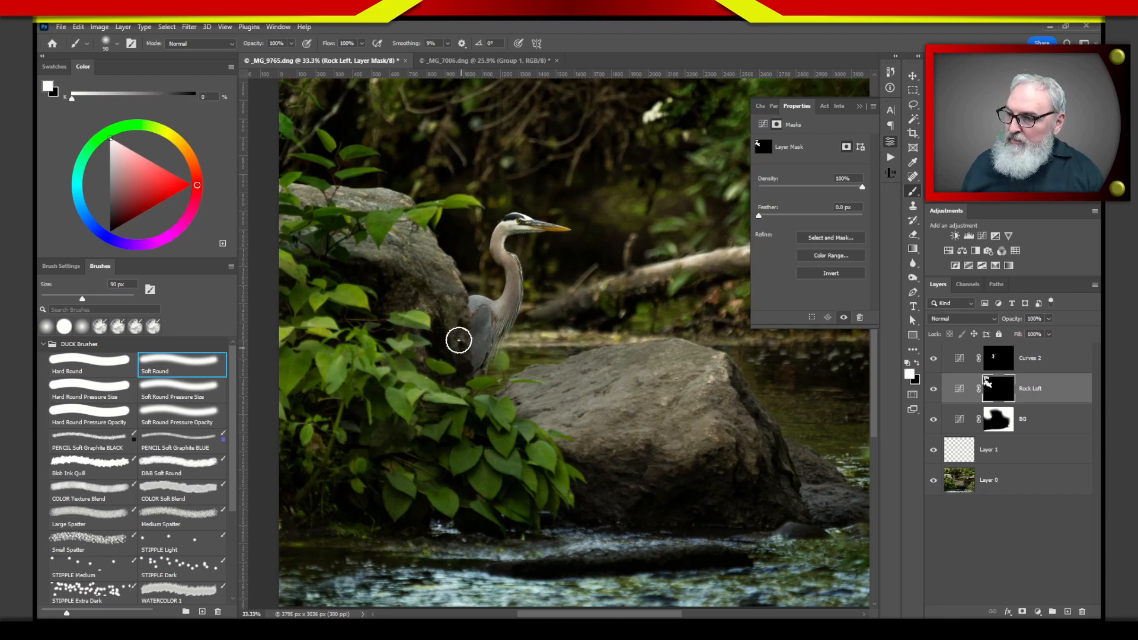
mouse_move(461, 358)
left_mouse_down()
mouse_move(450, 305)
mouse_move(466, 330)
left_mouse_up()
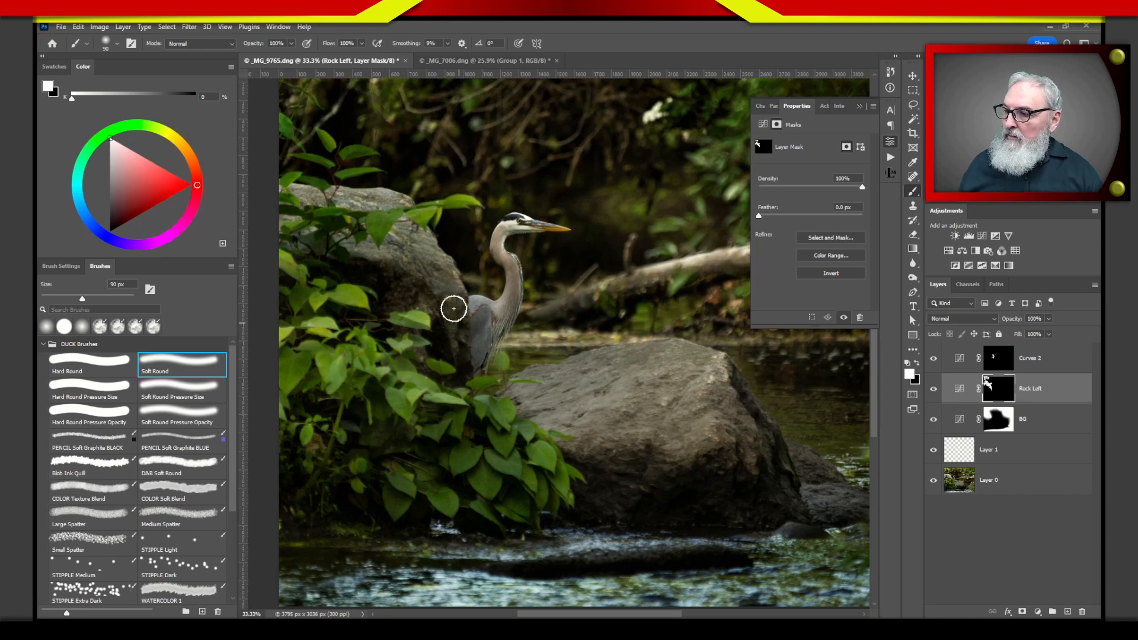
Toggle the Rock Left layer's visibility to compare the rock with and without its darkening.
left_click(934, 388)
left_click(933, 388)
left_click(939, 388)
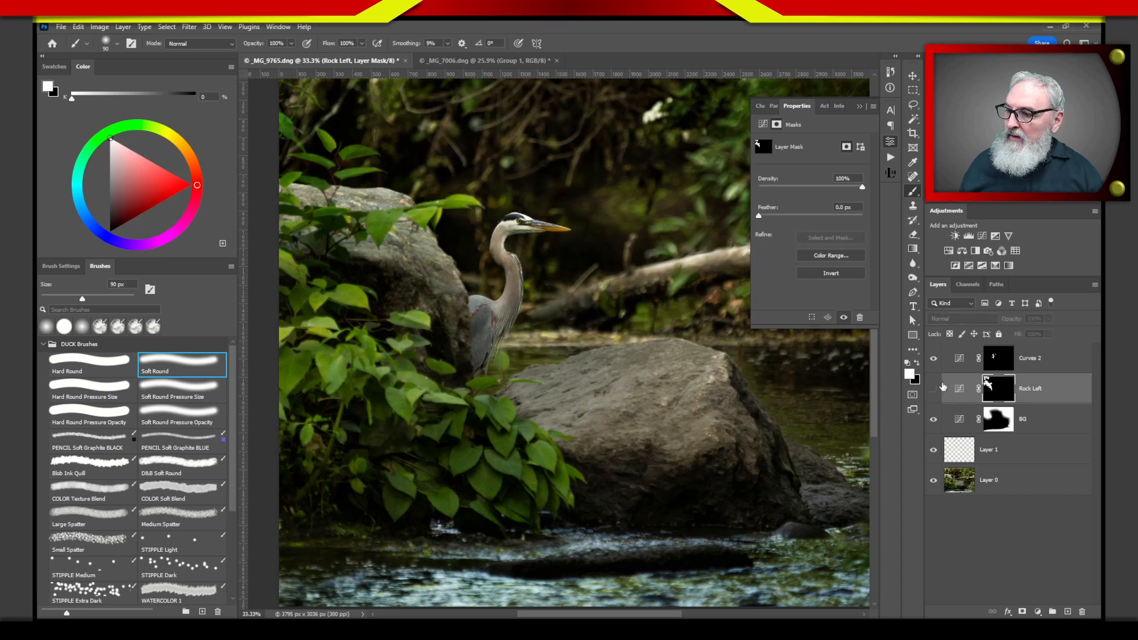
left_click(939, 390)
left_click(934, 390)
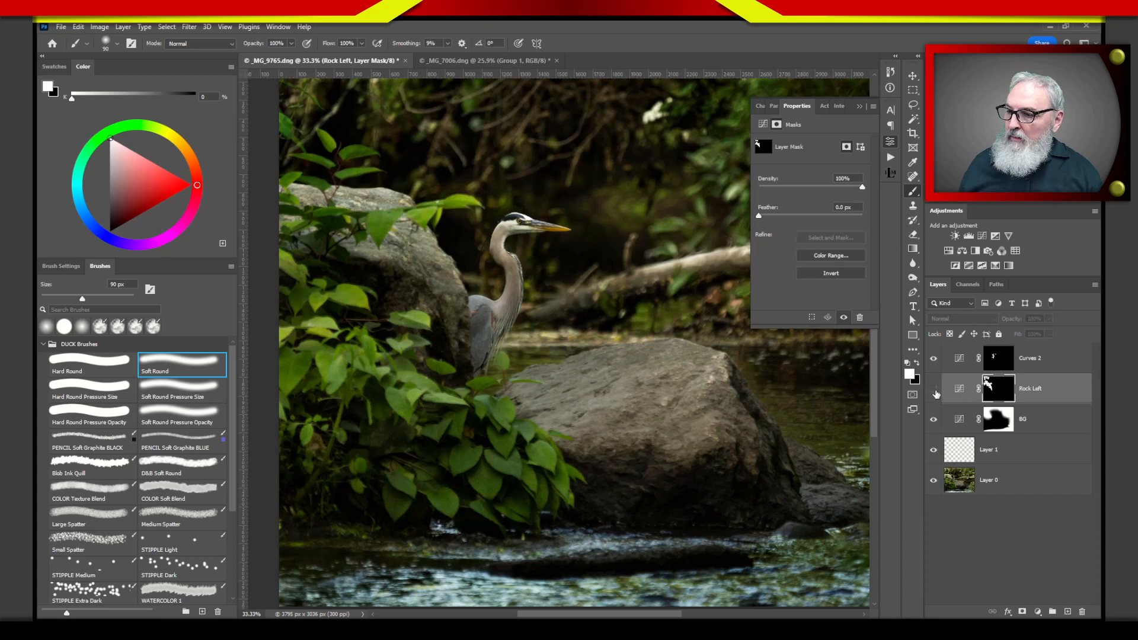
left_click(934, 391)
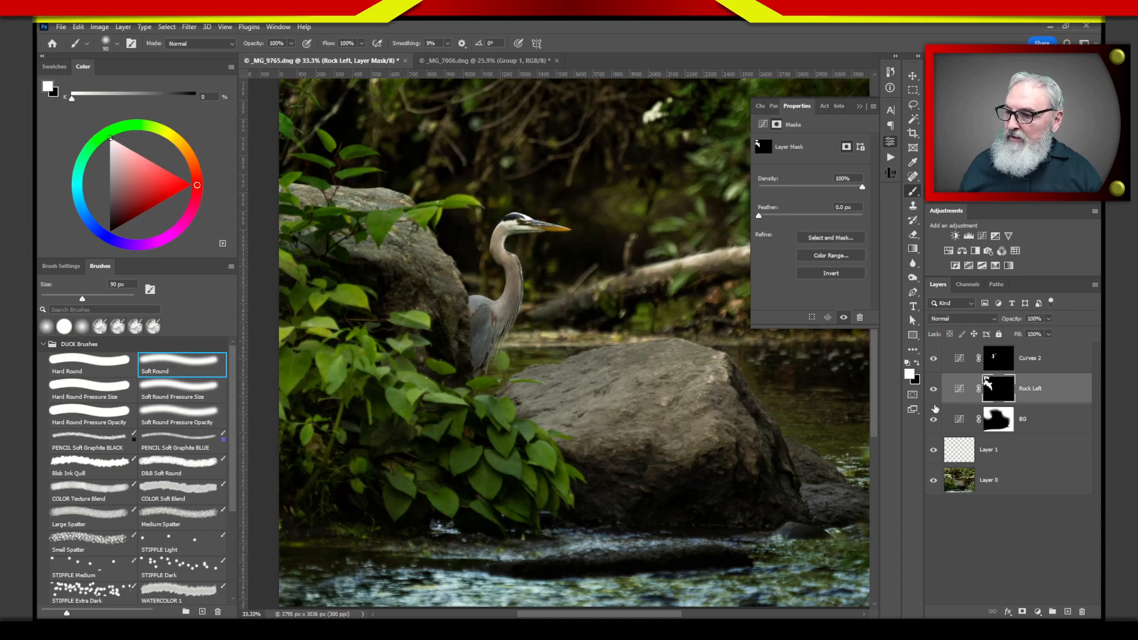
Rename the Curves 2 layer as Bird and move its curve's midpoint to input 111, output 138.
left_click(1003, 368)
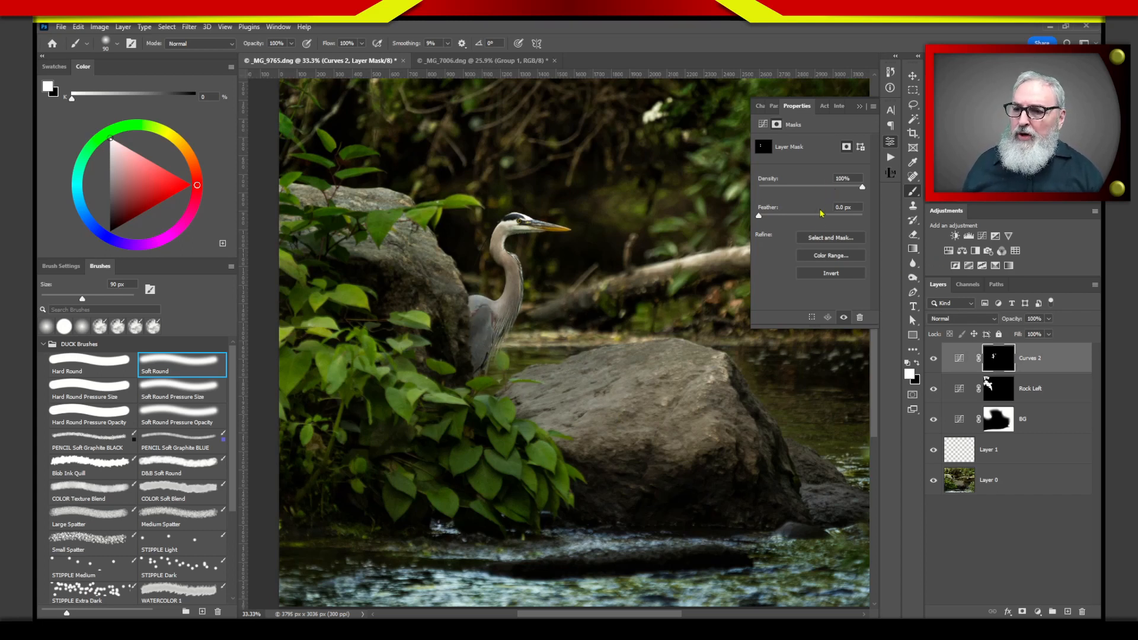
left_click(968, 363)
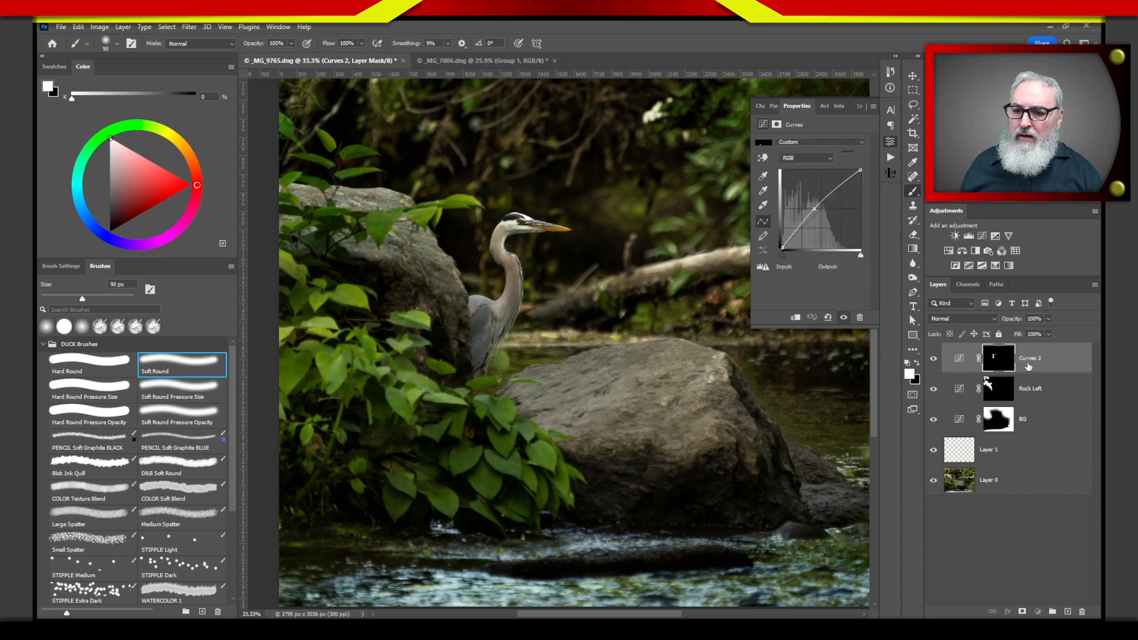
double_click(1031, 358)
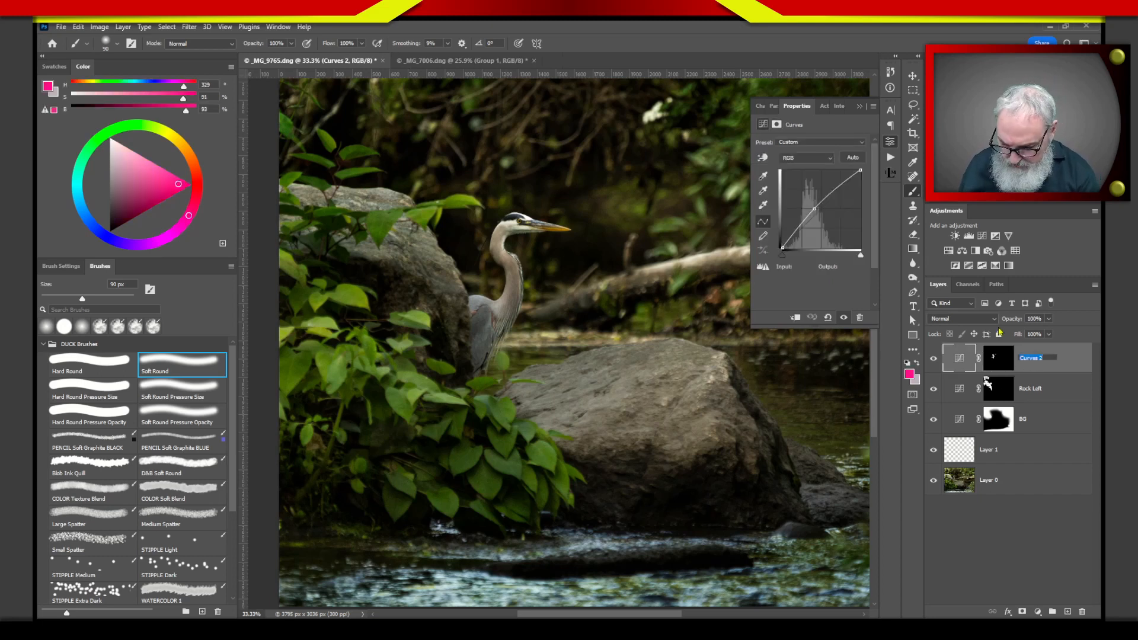
key("Return")
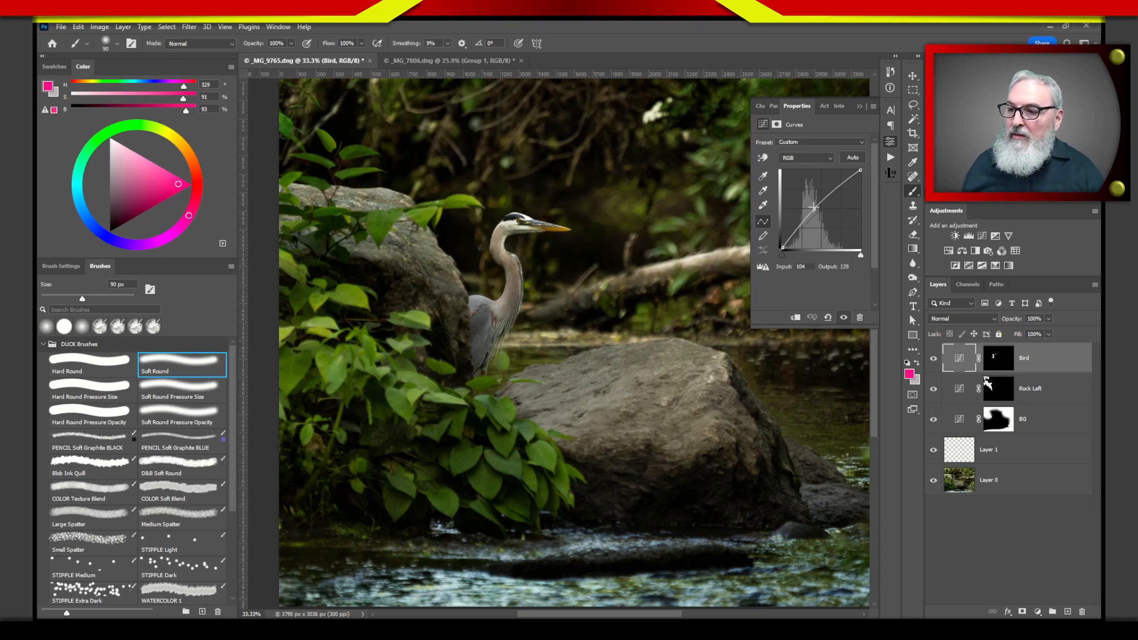
left_click_drag(814, 207, 817, 207)
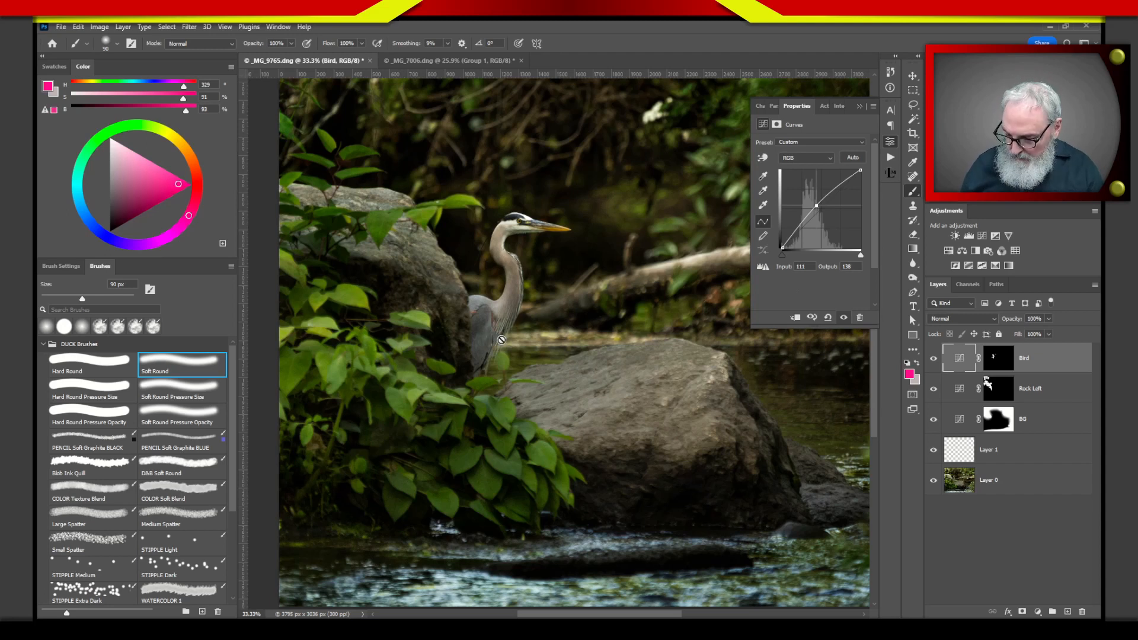
Inspect the Bird layer's mask on its own around the heron's body, then return to the image with the mask selected.
left_click_drag(492, 337, 474, 320)
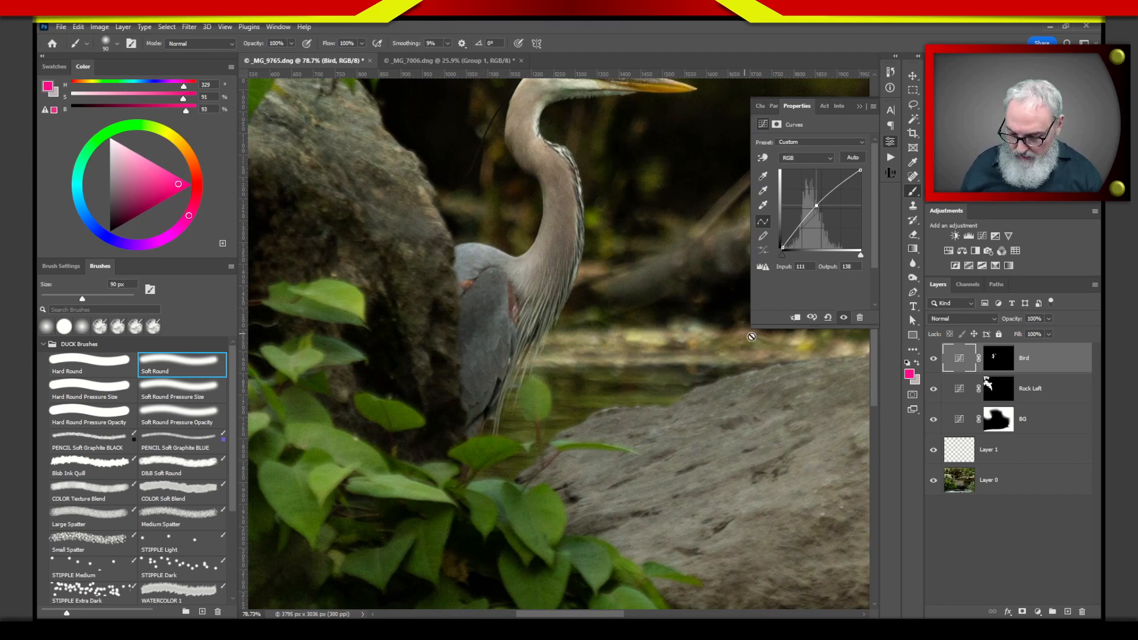
left_click(1002, 363)
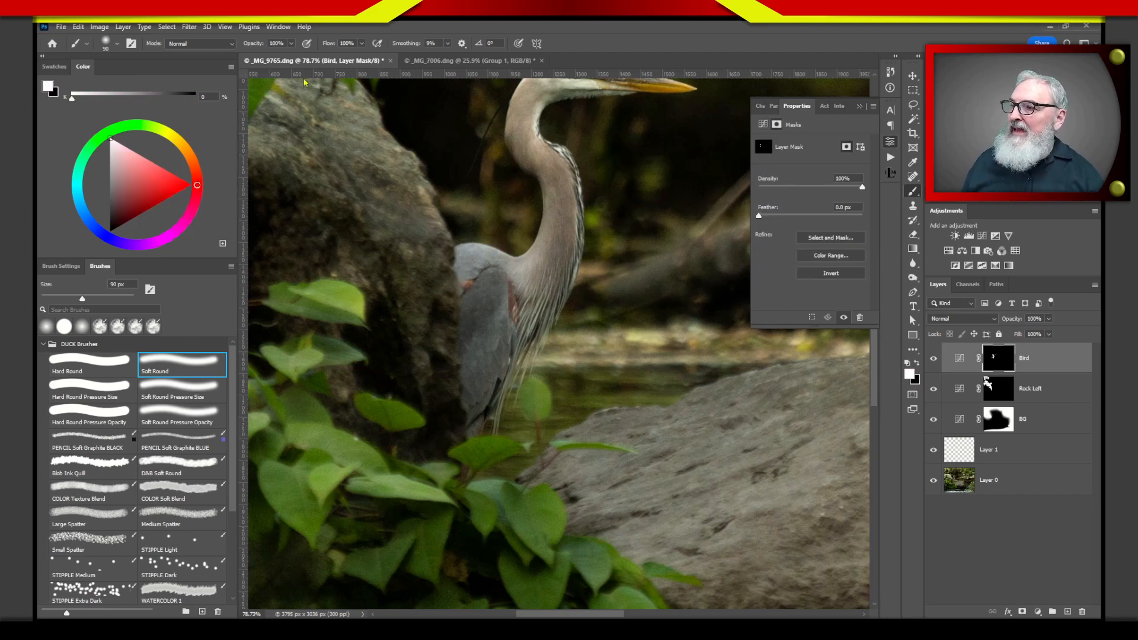
left_click(1000, 361, "alt")
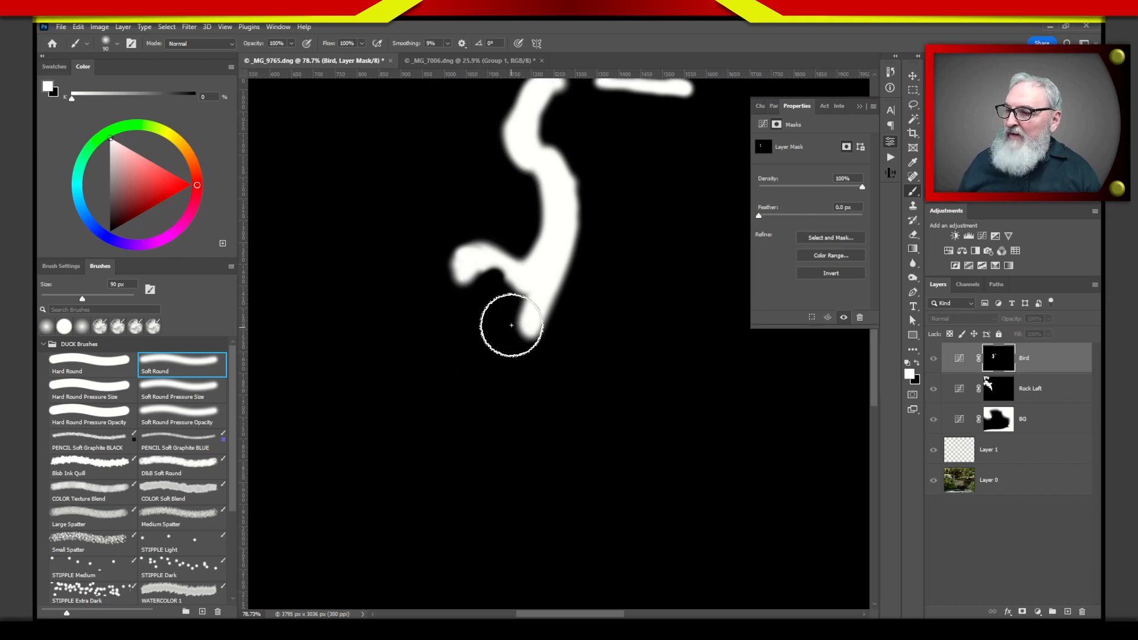
left_click(958, 359)
left_click(997, 359)
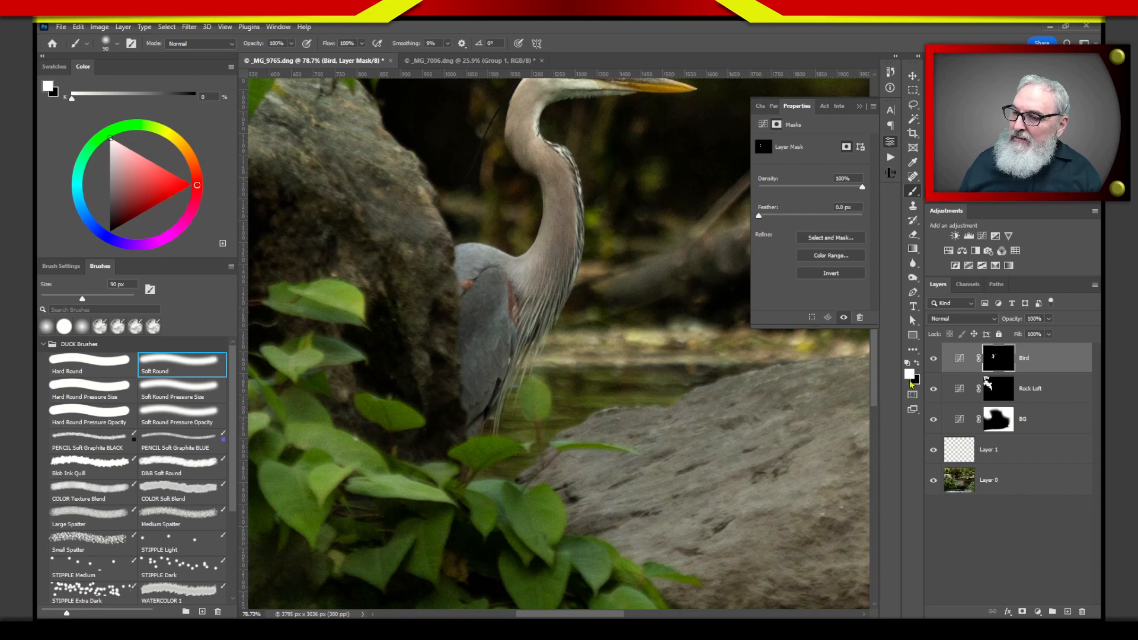
Set the brush opacity to 50% and paint white over the heron's wing on the Bird mask.
left_click(273, 43)
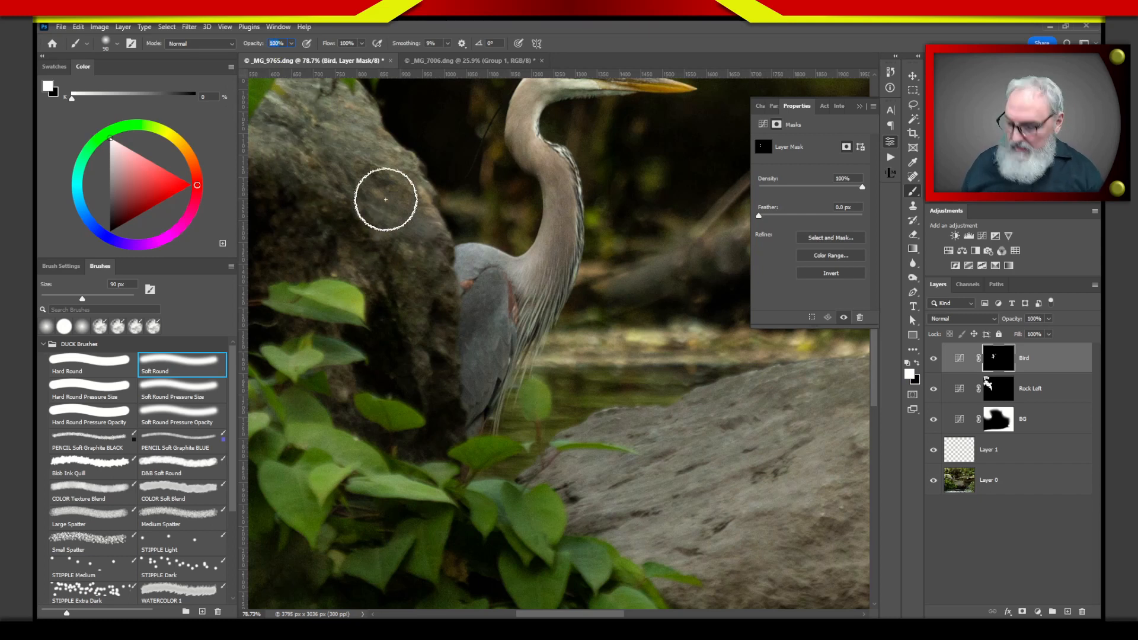
type("50")
key("Return")
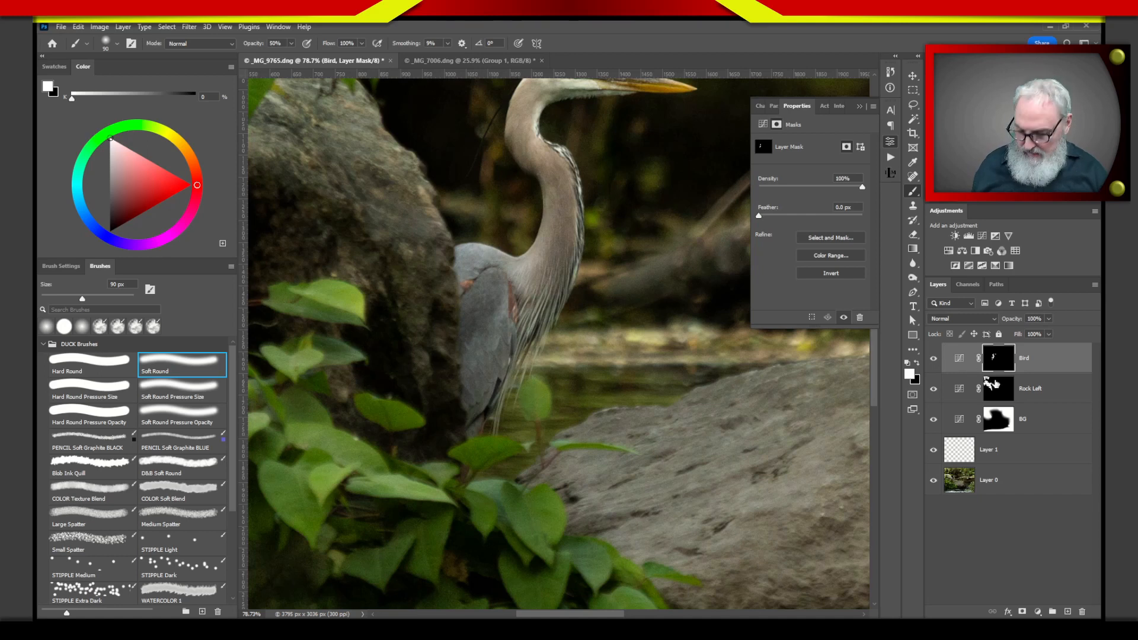
Display the Bird mask alone, try an overlapping 50% white dab on the wing's grey stroke, and undo it.
left_click(1008, 369, "alt")
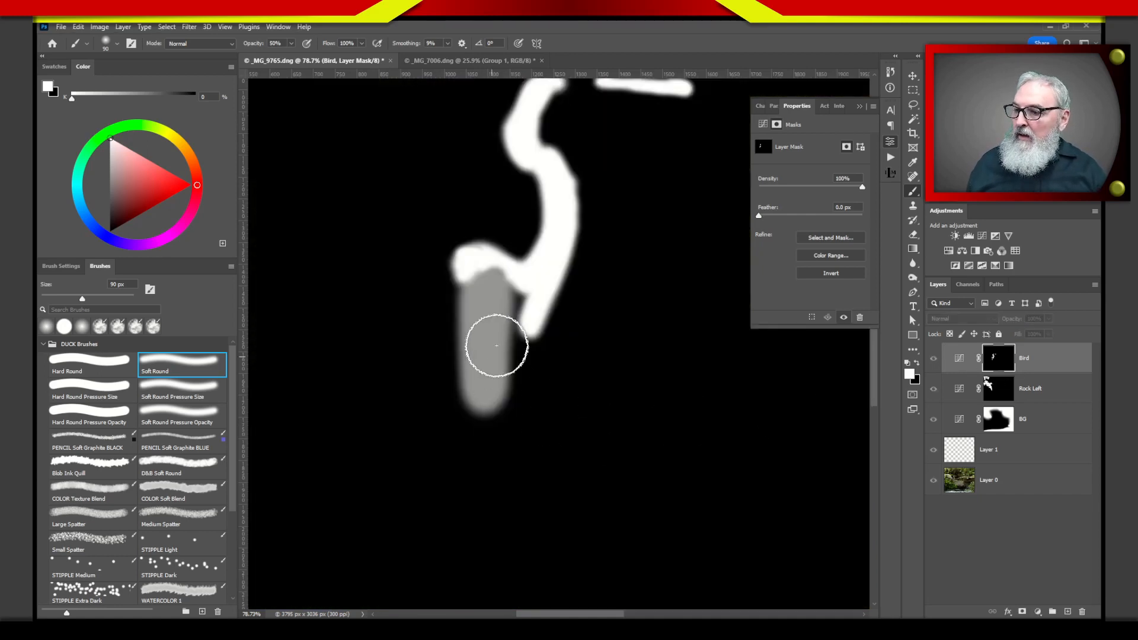
left_click_drag(498, 316, 503, 310)
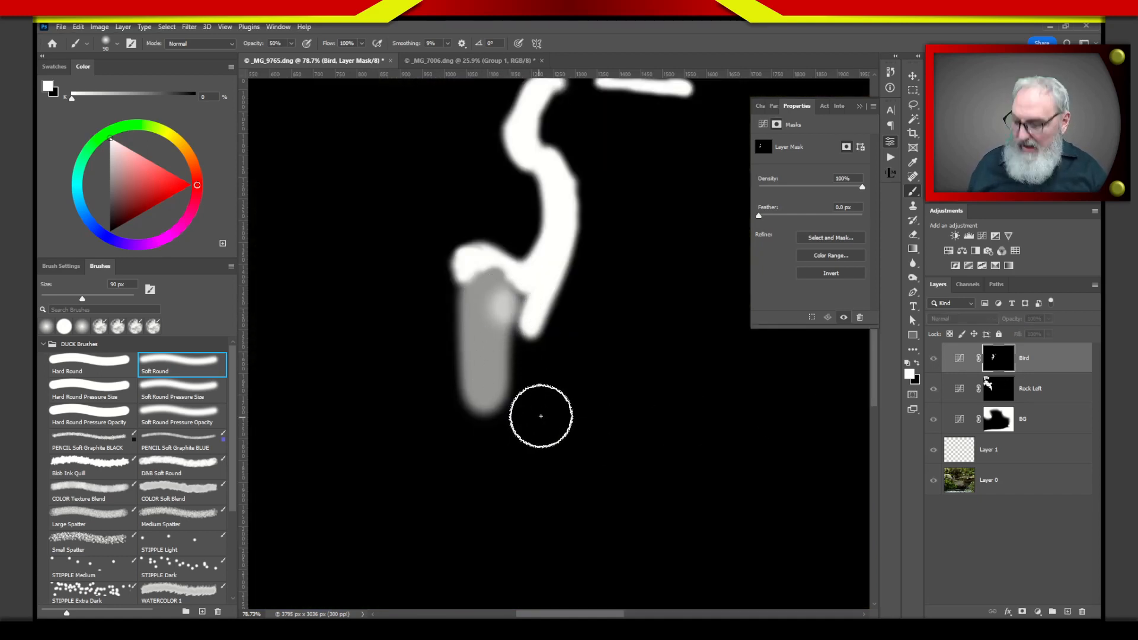
key("ctrl+z")
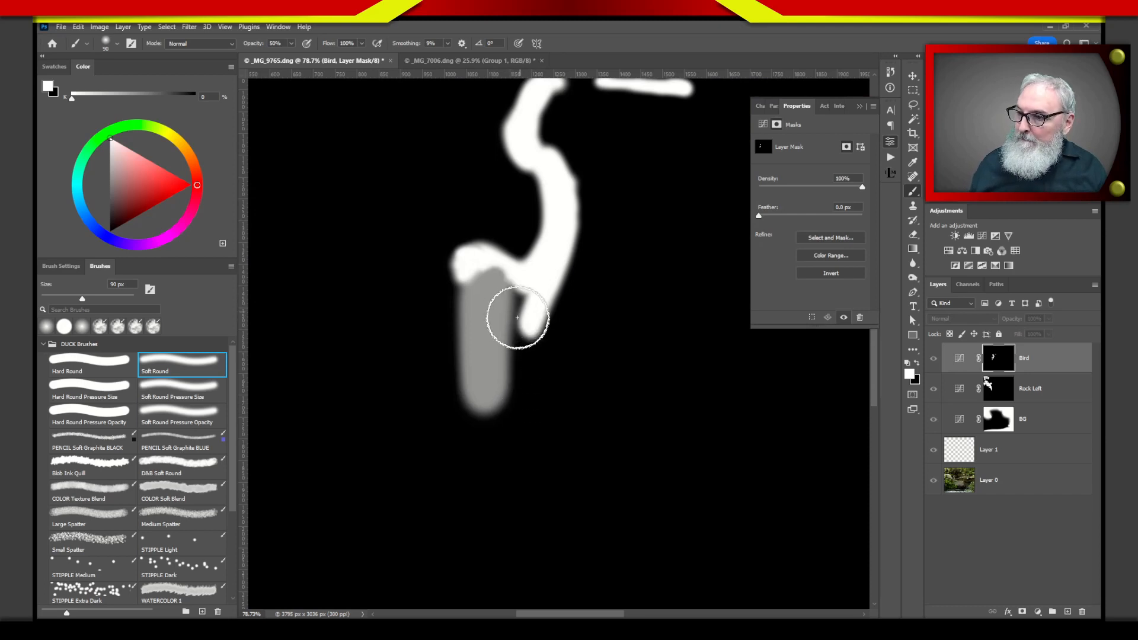
Return to the image and toggle the Bird layer's visibility to compare the heron's brightening.
left_click(959, 360)
left_click(933, 360)
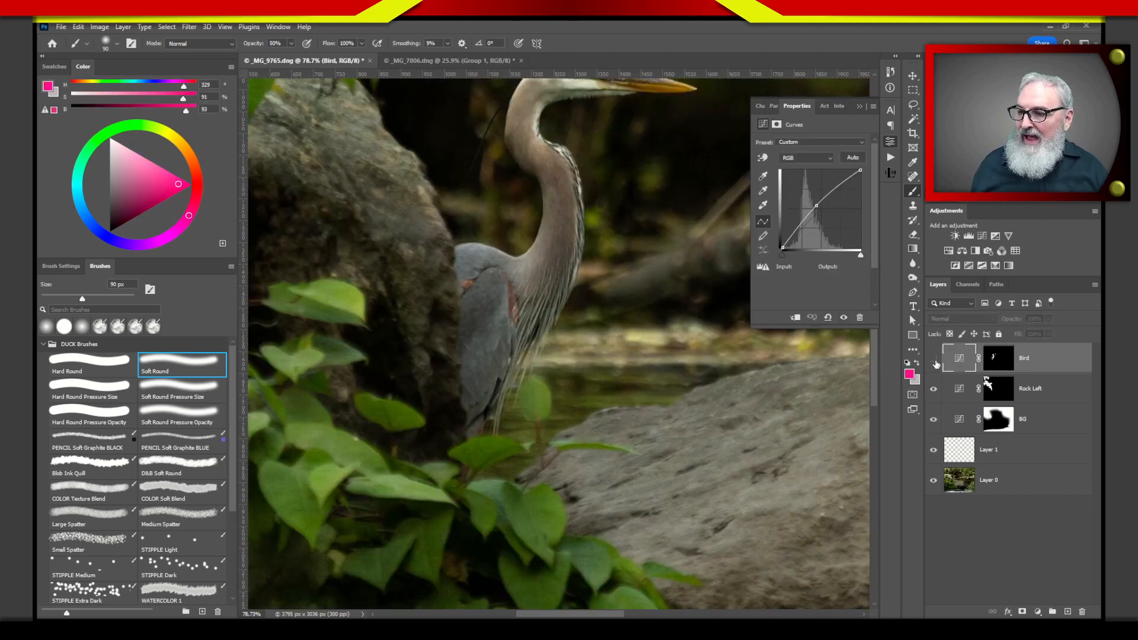
left_click(933, 359)
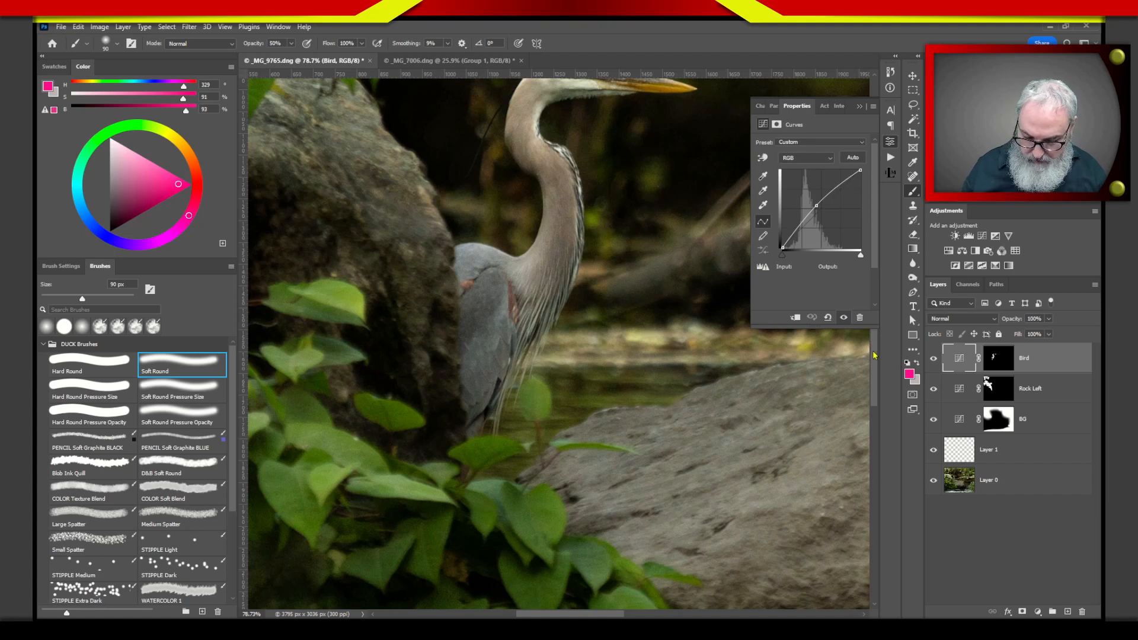
Add a Curves adjustment above Bird with its midpoint raised to input 117, output 147, and invert its mask to black.
key("ctrl+0")
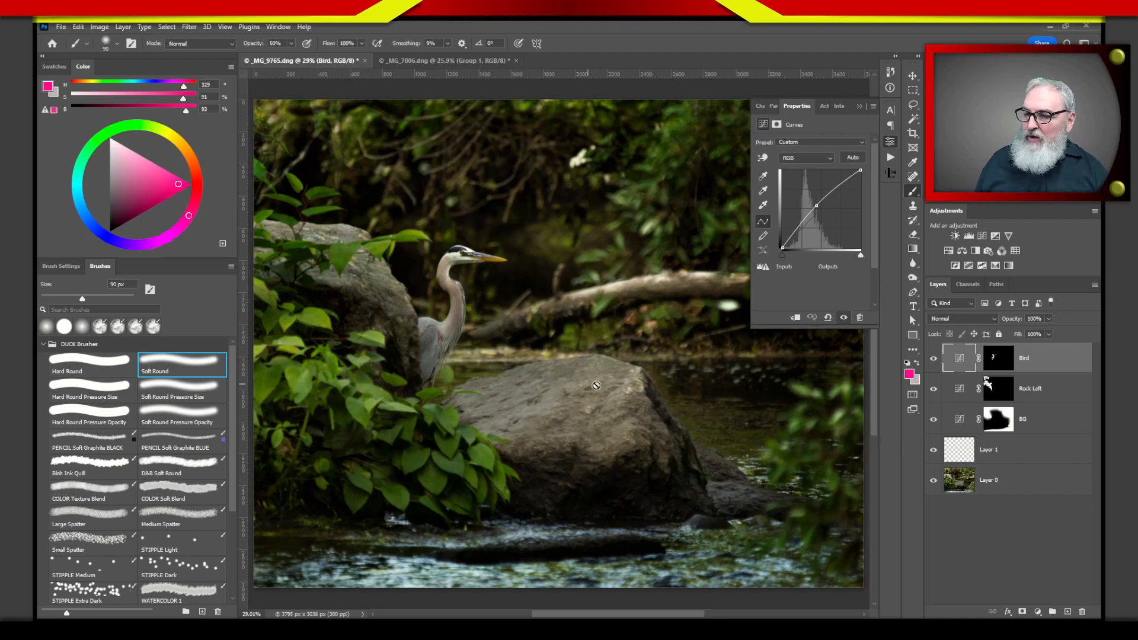
left_click(981, 236)
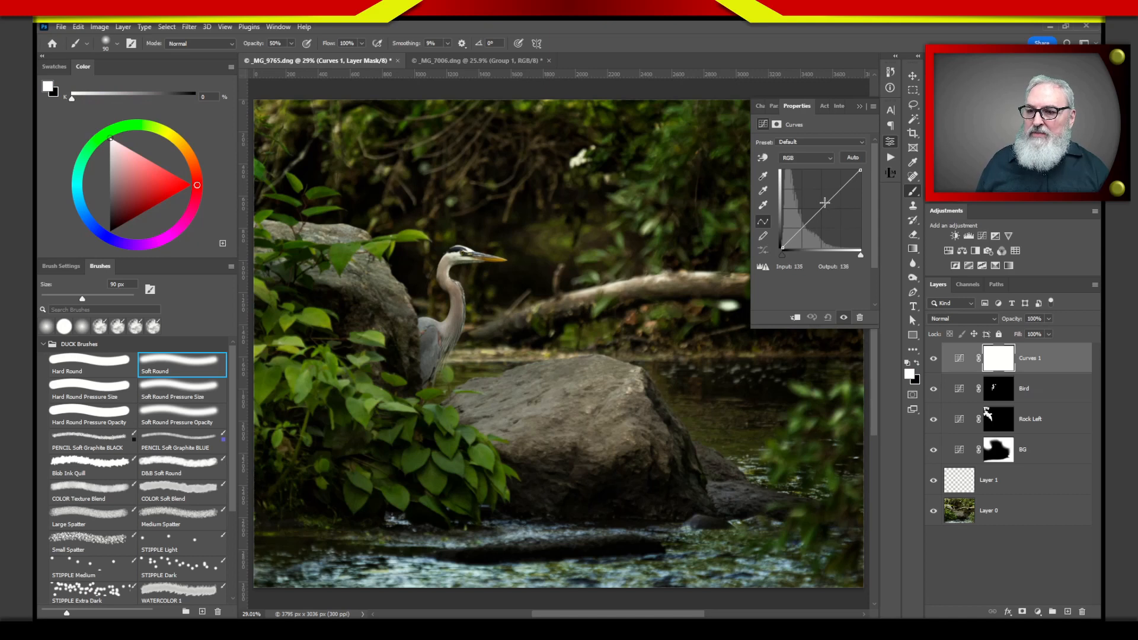
left_click_drag(823, 207, 817, 203)
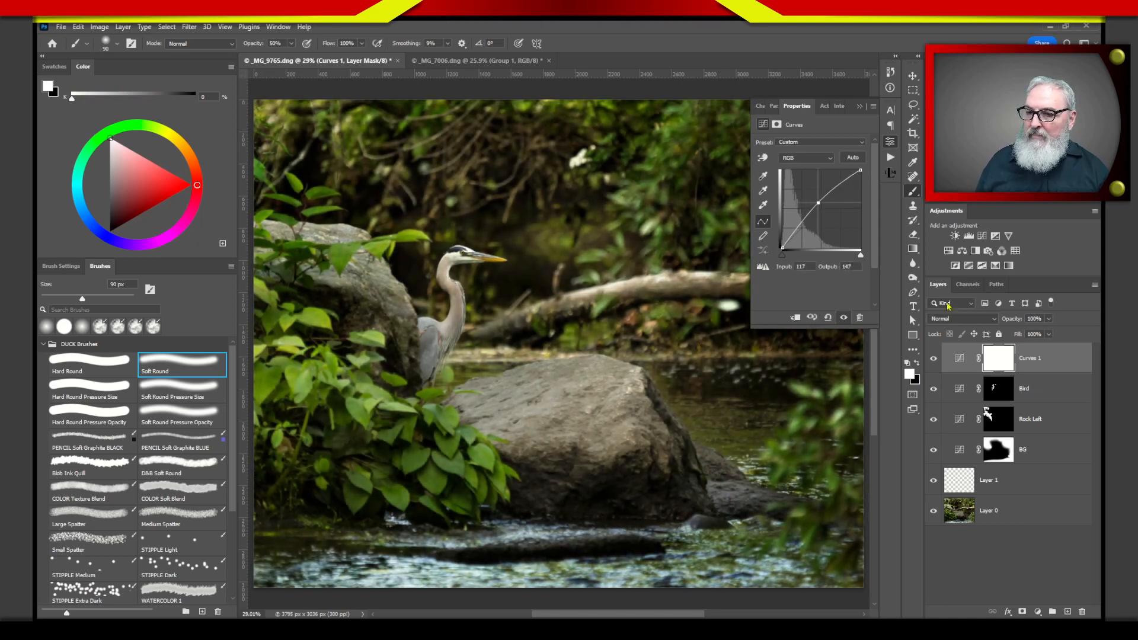
left_click(998, 368)
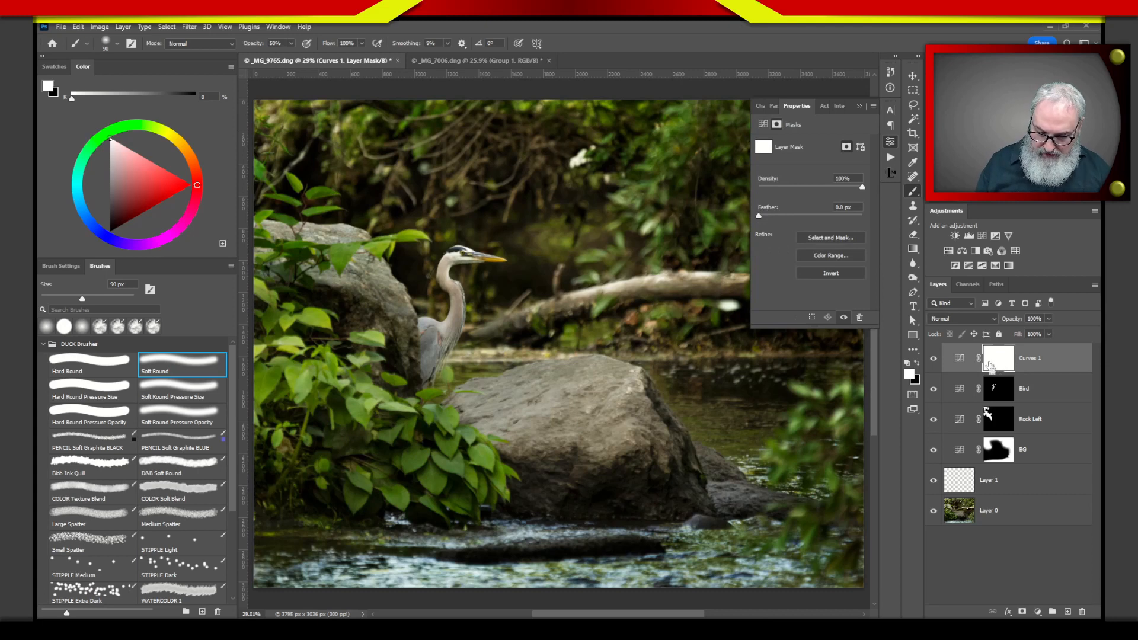
key("ctrl+i")
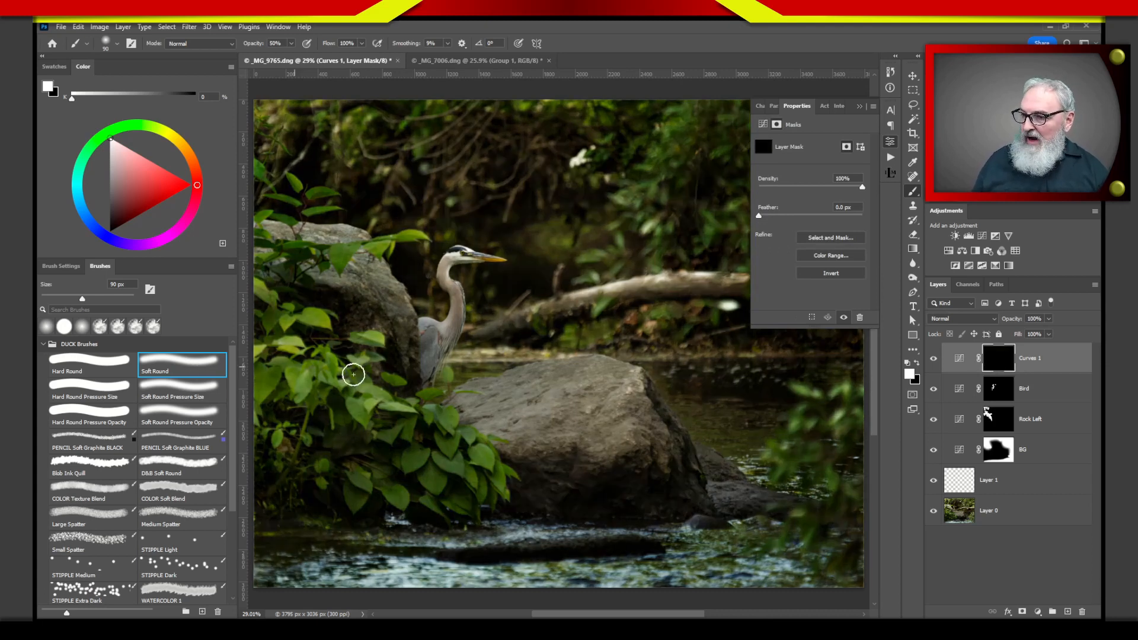
Paint white along the top of the large boulder on the Curves 1 mask, first at 50% and finally at 100% brush opacity.
mouse_move(627, 374)
left_mouse_down()
mouse_move(602, 360)
mouse_move(505, 386)
left_mouse_up()
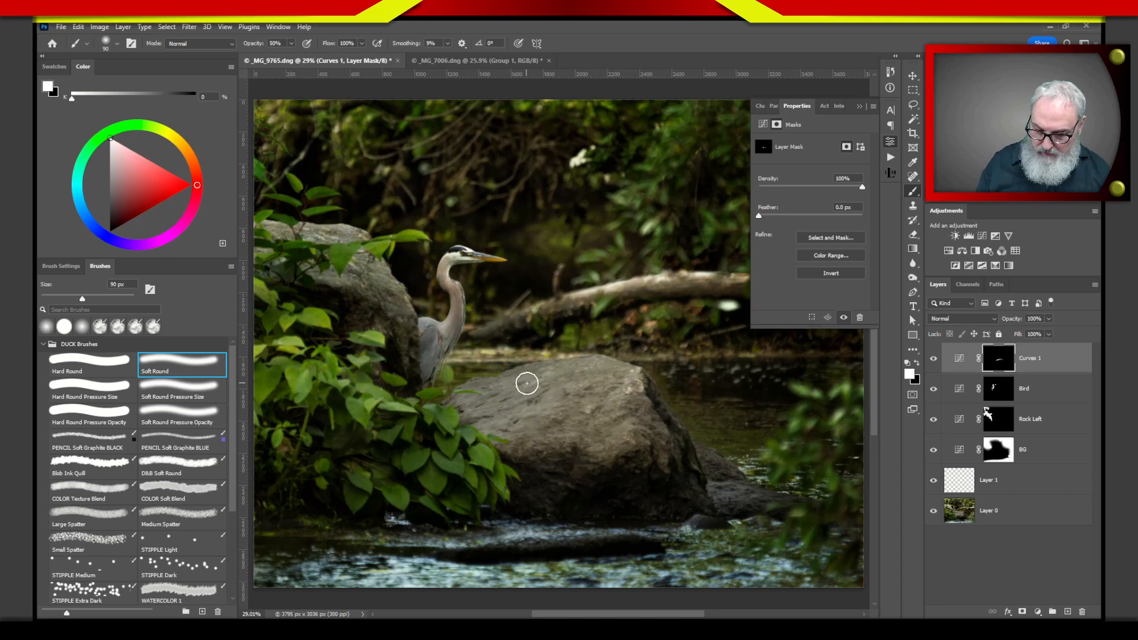
key("0")
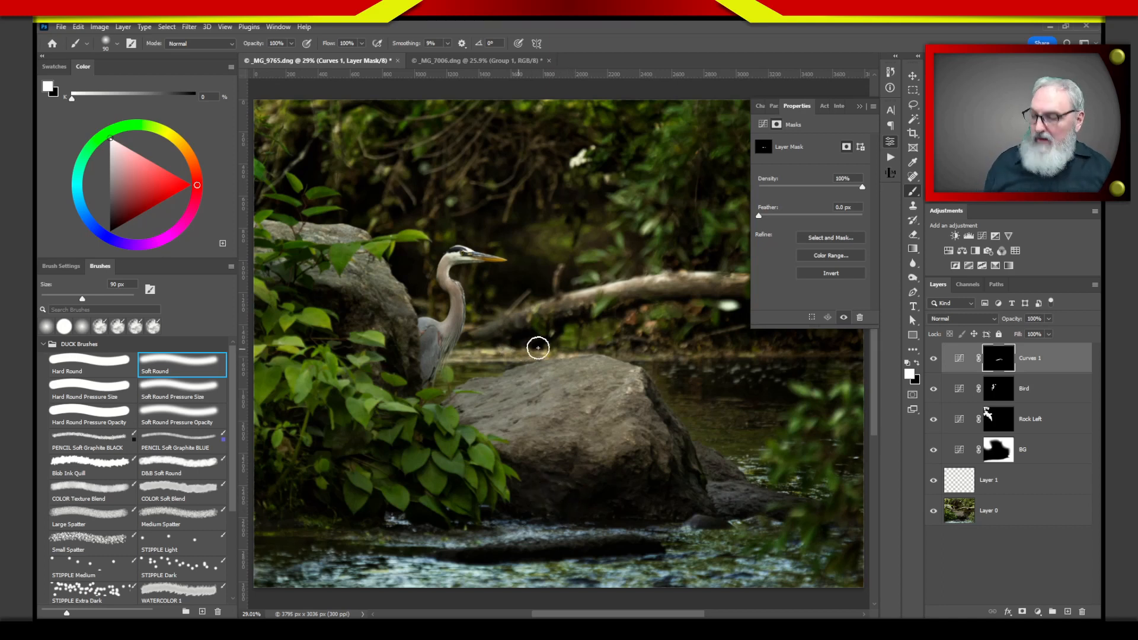
key("5")
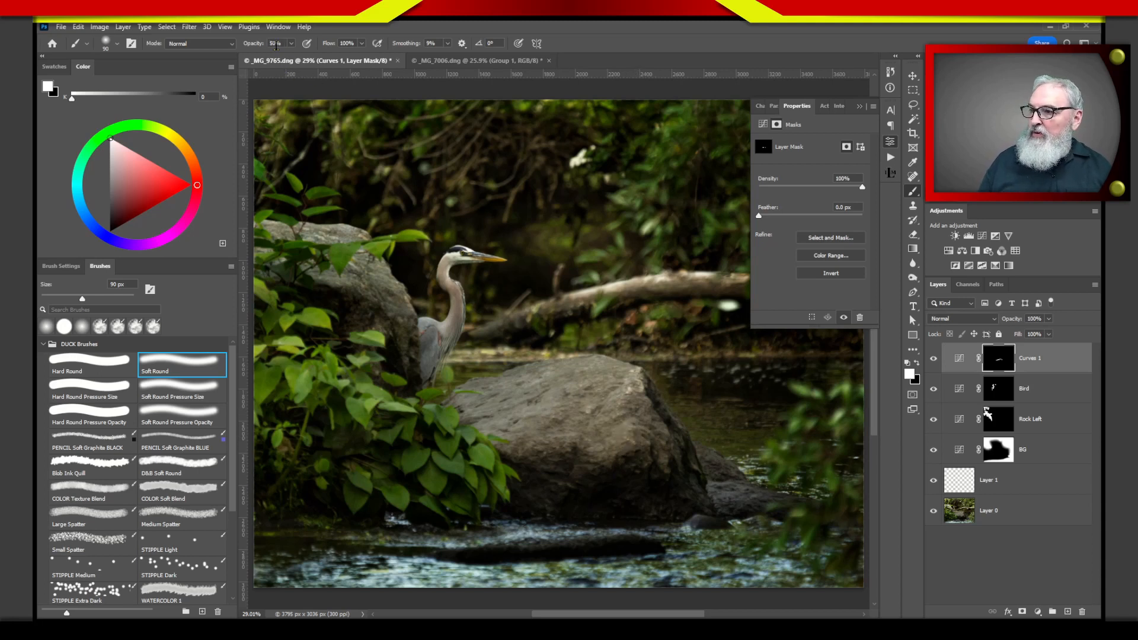
key("0")
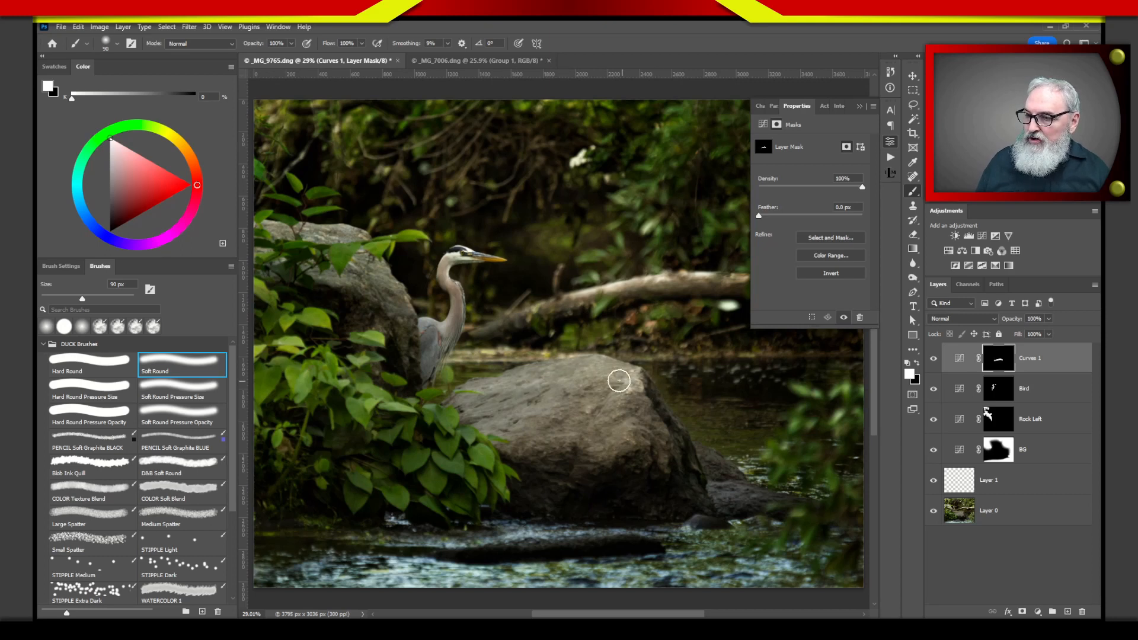
Swap the brush colour back and forth between black and white for the Curves 1 mask, ending on white.
key("x")
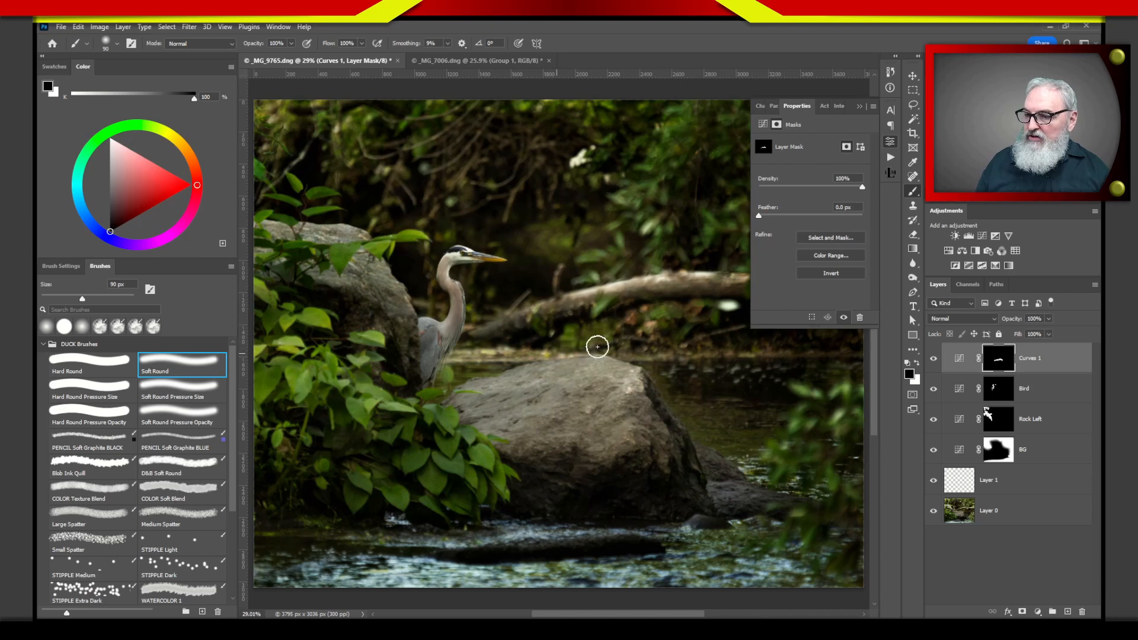
key("x")
key("x")
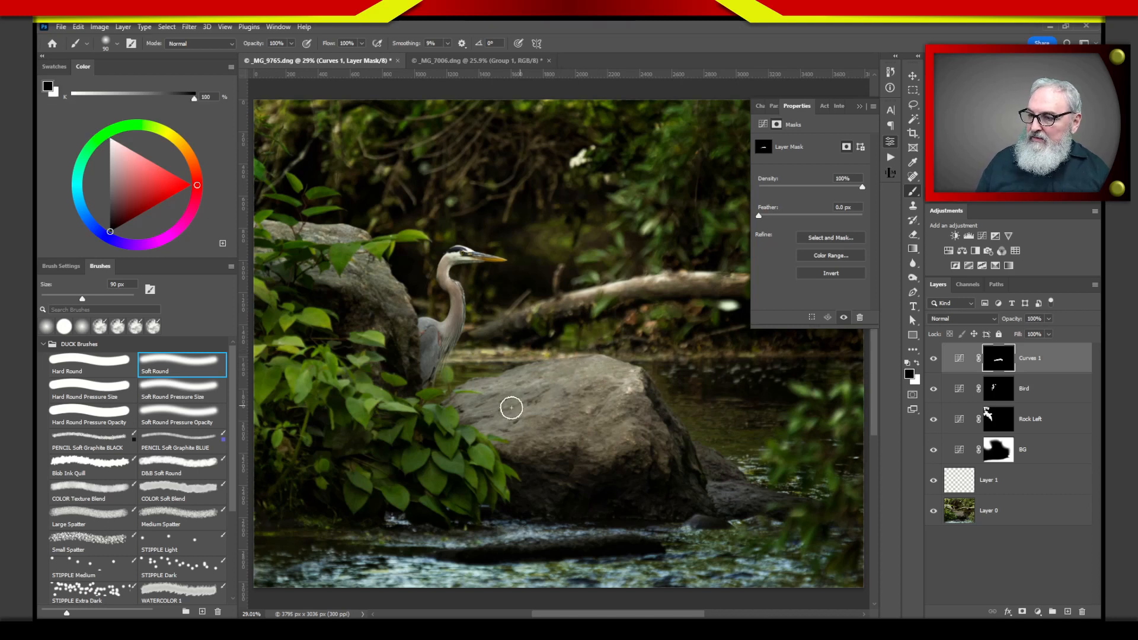
key("x")
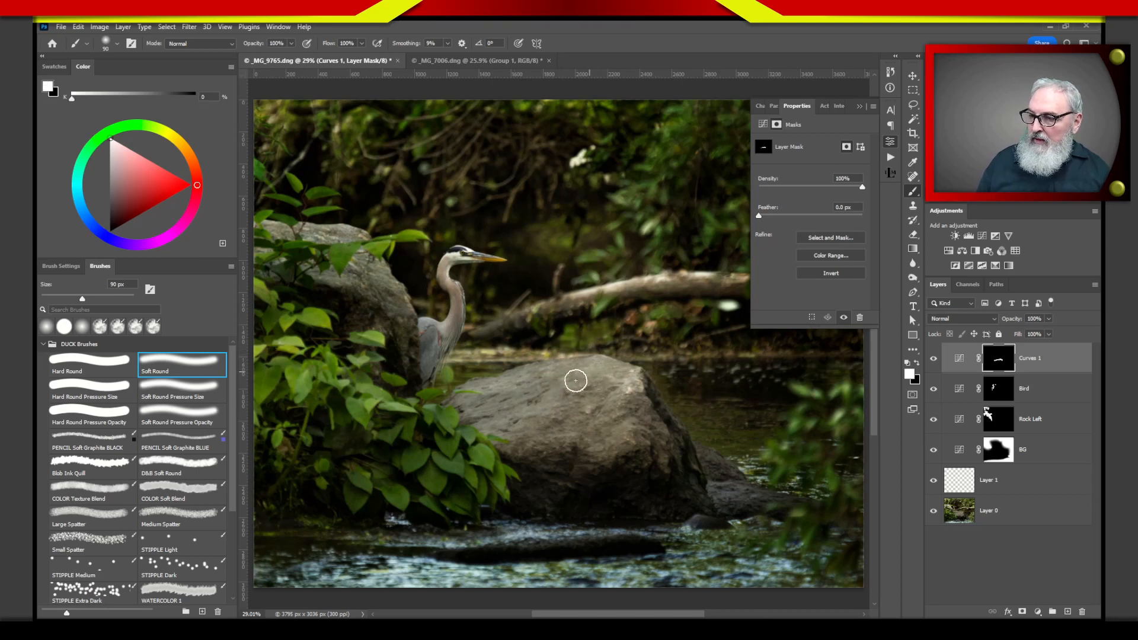
Toggle the Curves 1 layer's visibility to compare the large boulder with and without its brightening.
mouse_move(575, 380)
left_mouse_down()
mouse_move(609, 373)
mouse_move(610, 403)
mouse_move(633, 380)
left_mouse_up()
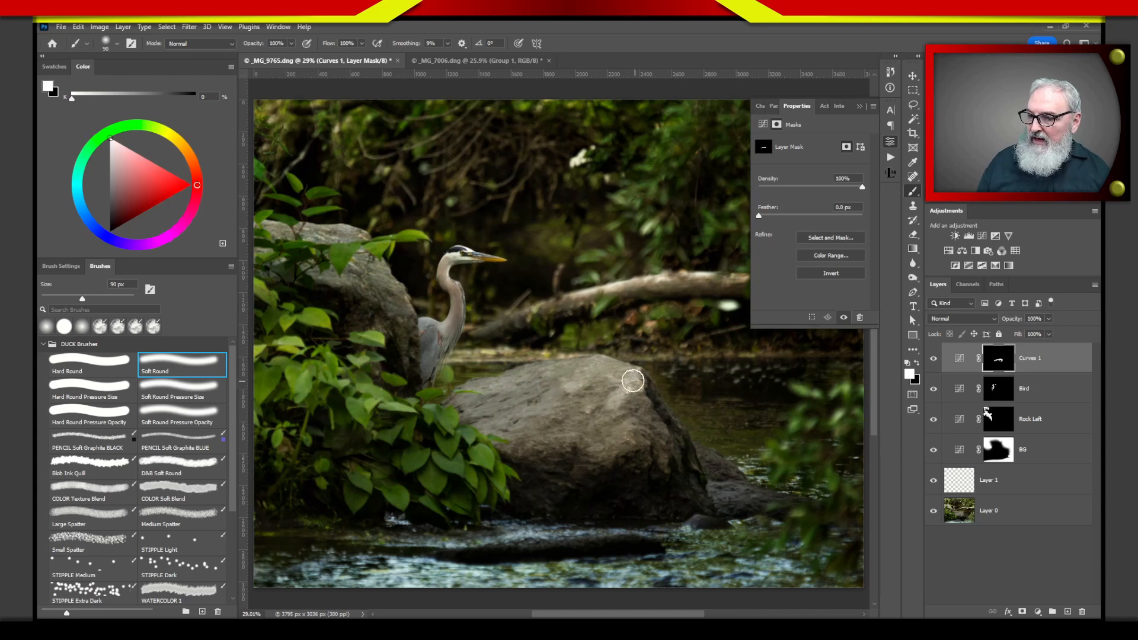
key("x")
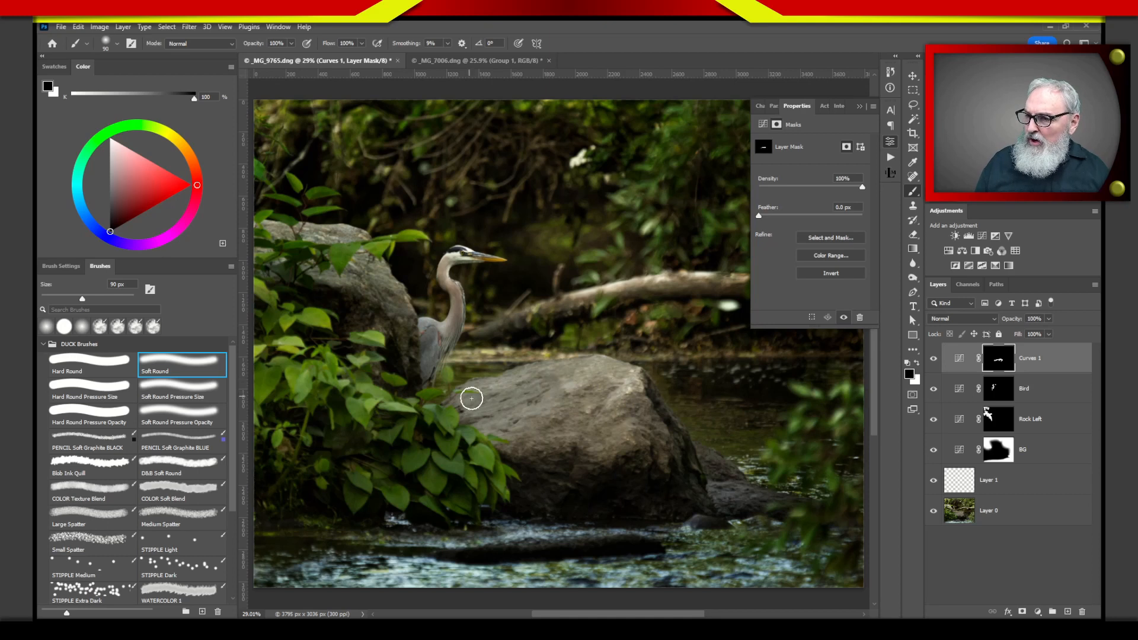
mouse_move(626, 607)
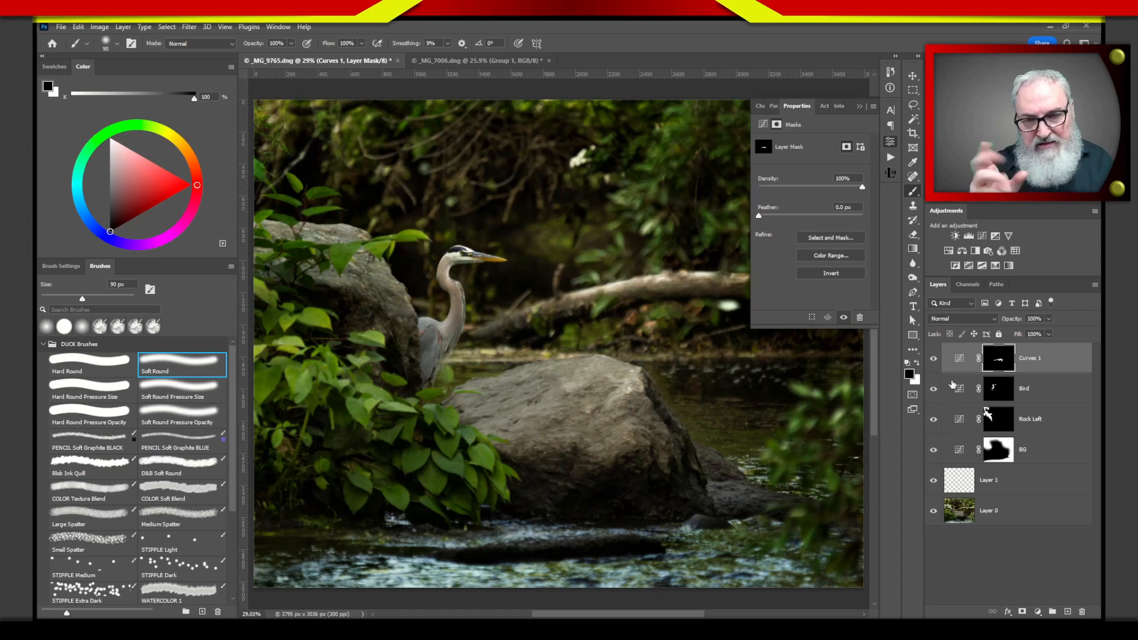
left_click(934, 359)
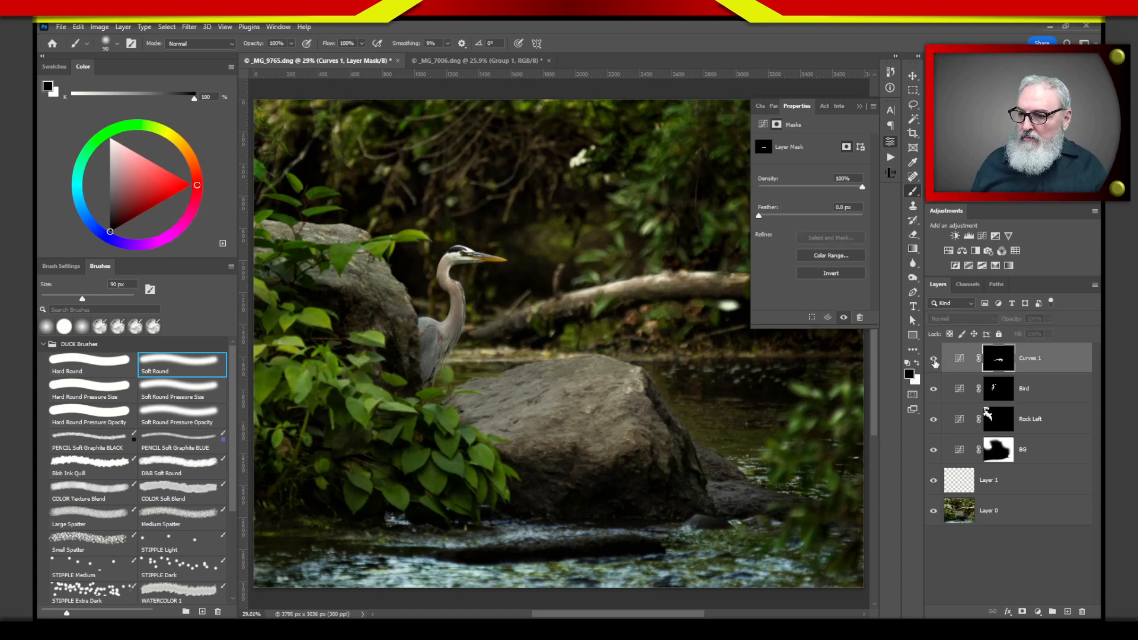
left_click(934, 360)
left_click(935, 361)
left_click(934, 363)
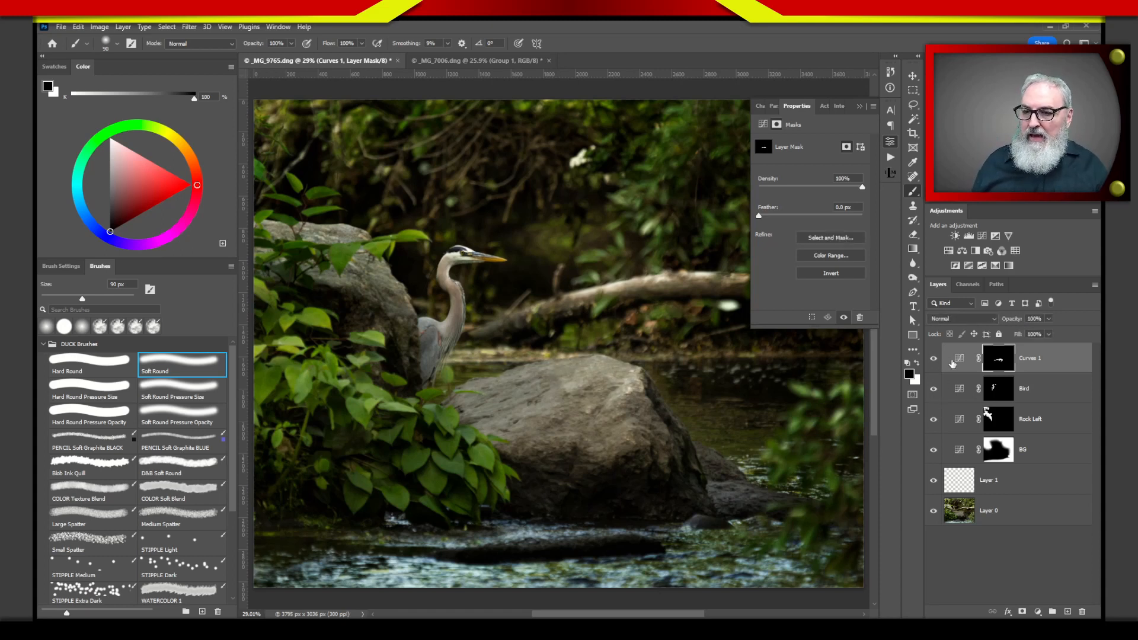
Try a softer brightening on Curves 1 by moving its curve midpoint to input 112, output 136.
left_click(959, 359)
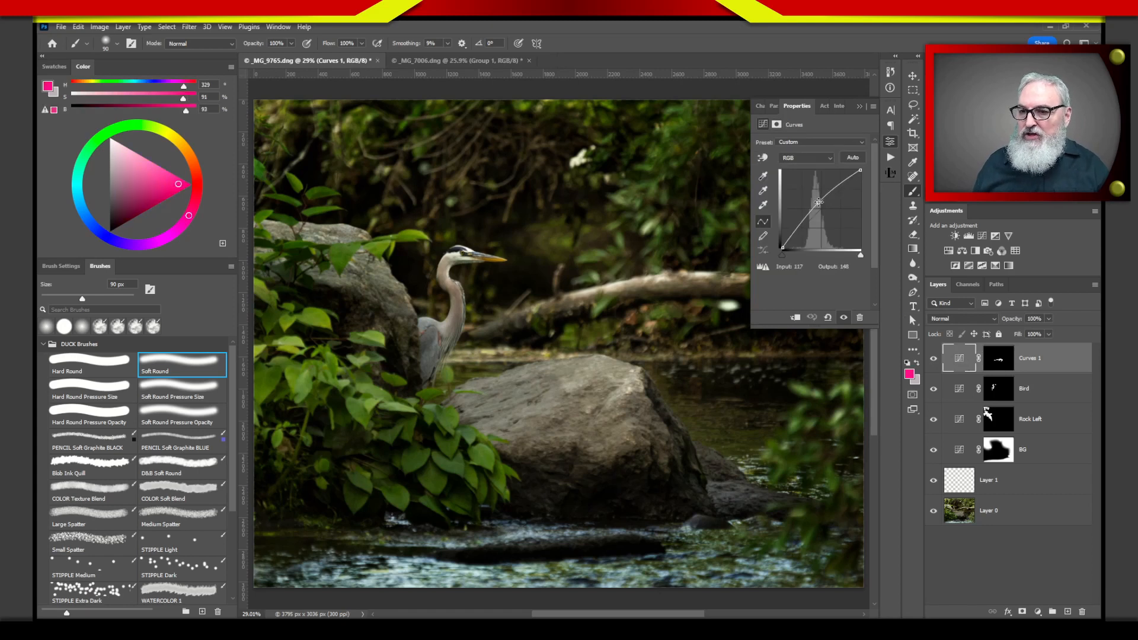
left_click_drag(818, 202, 819, 205)
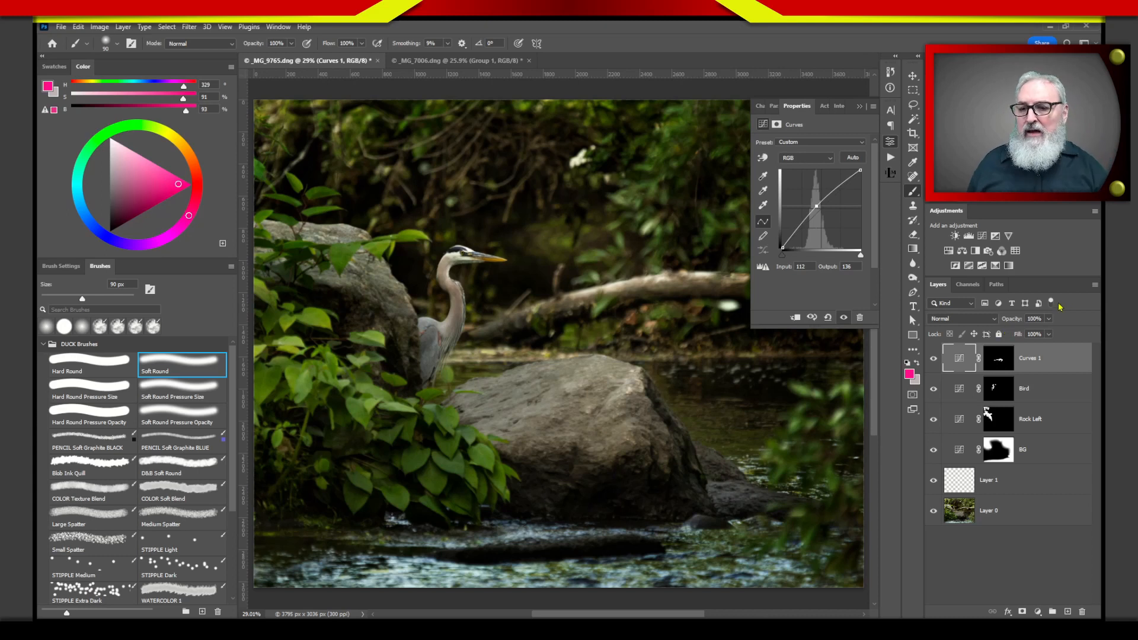
left_click_drag(816, 207, 816, 207)
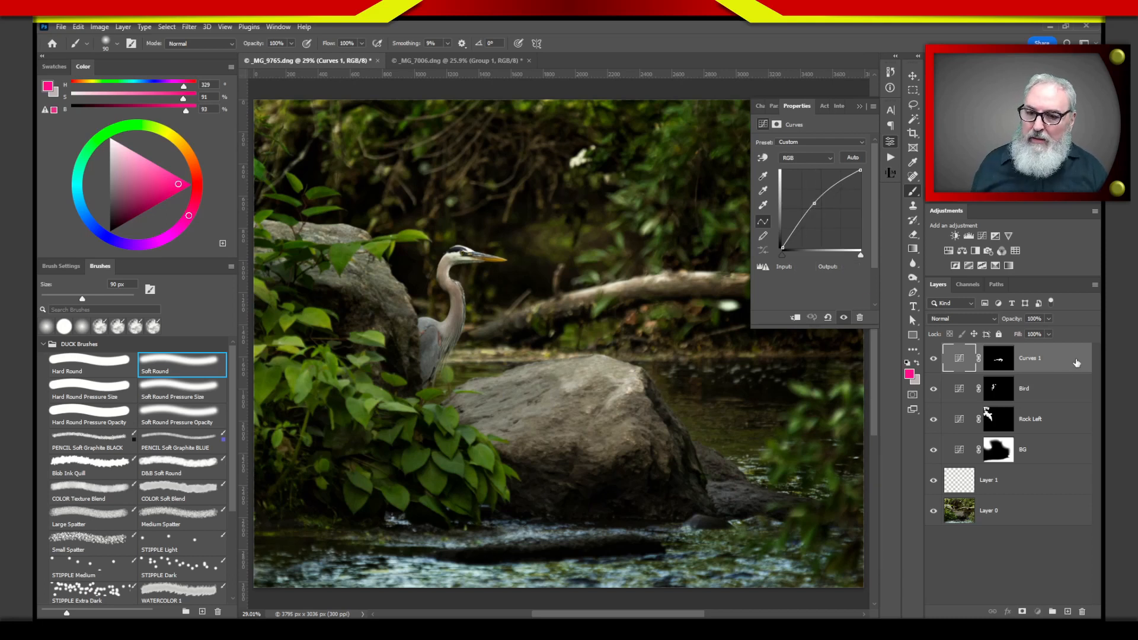
Split the dark Blend If slider for the underlying layer on Curves 1 to 55 / 161.
double_click(1070, 362)
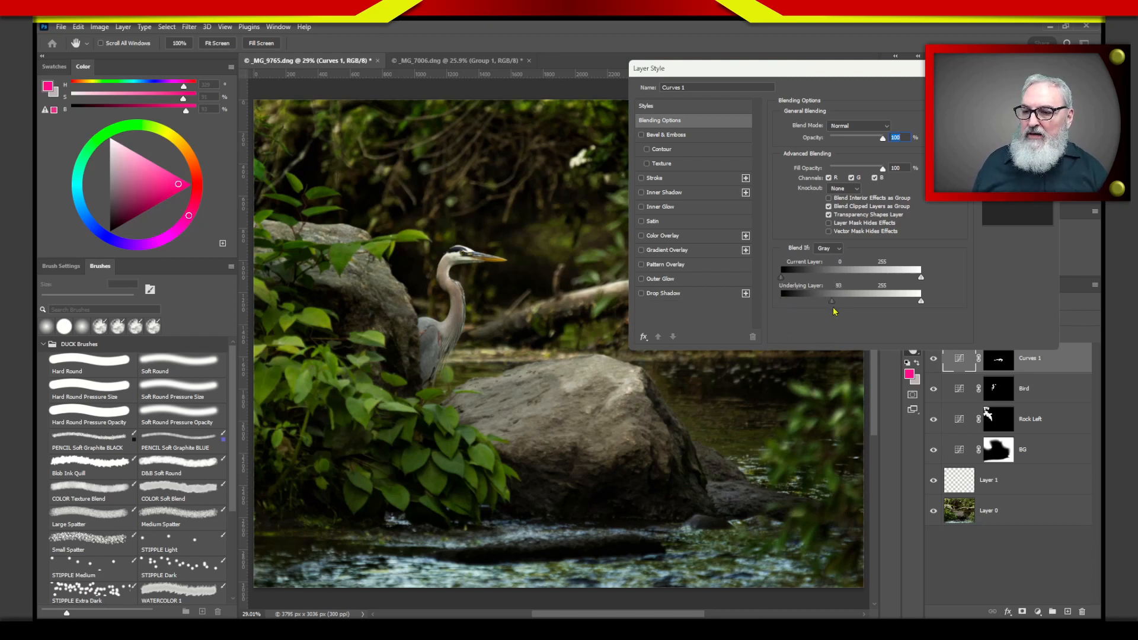
left_click_drag(833, 311, 855, 305)
key("alt")
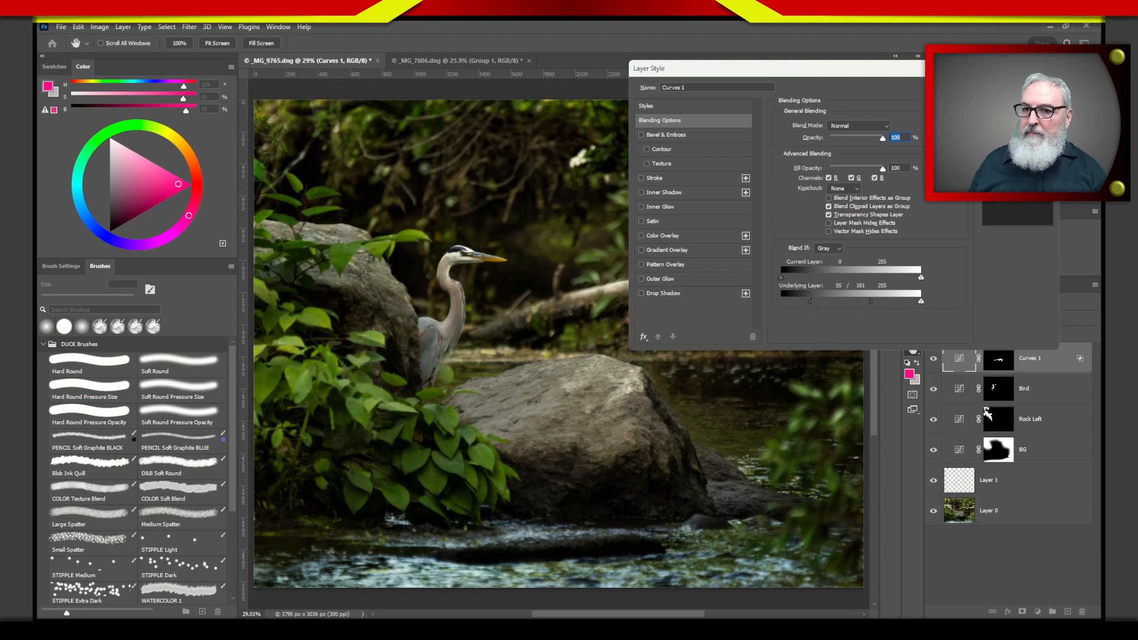
key("Return")
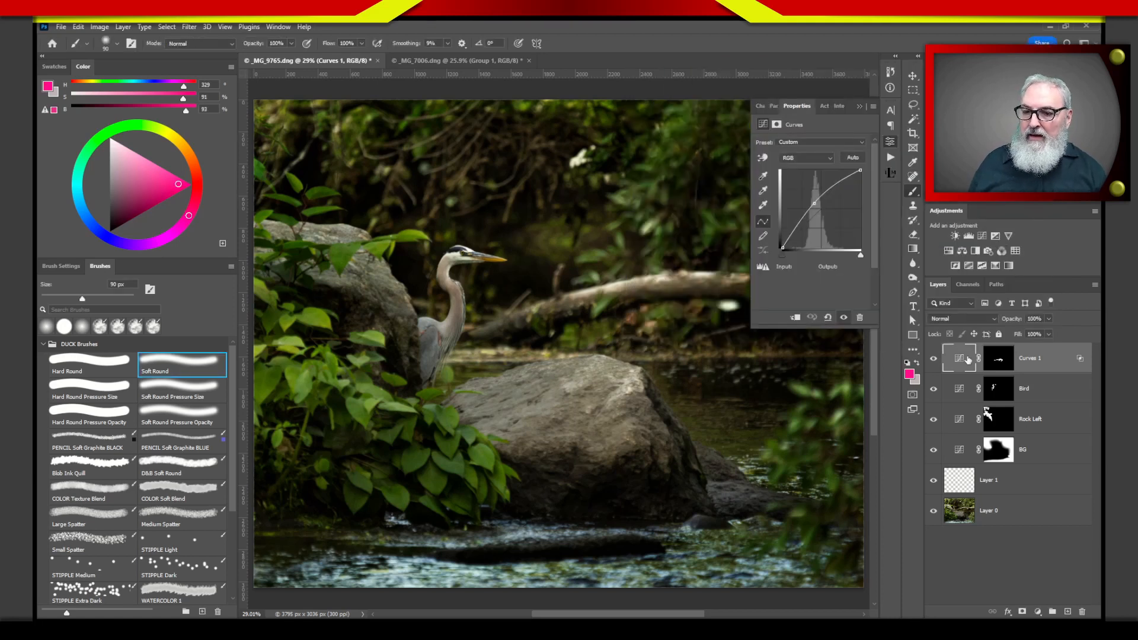
Set the Curves 1 midpoint to input 101, output 138, and rename the layer Rock Right.
left_click_drag(814, 204, 812, 206)
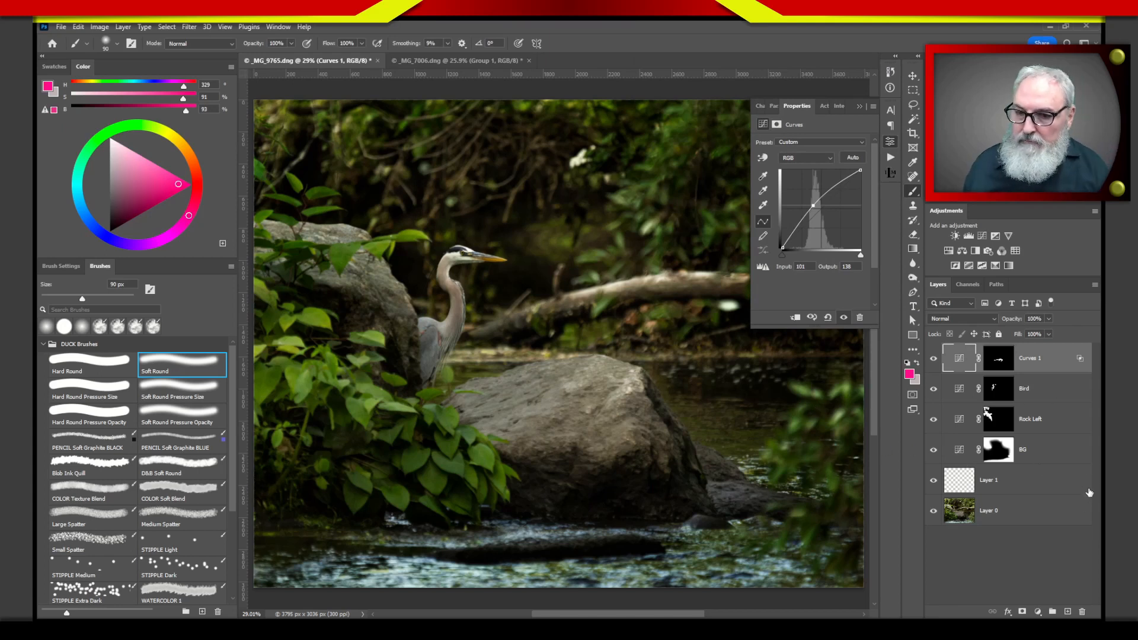
double_click(1029, 358)
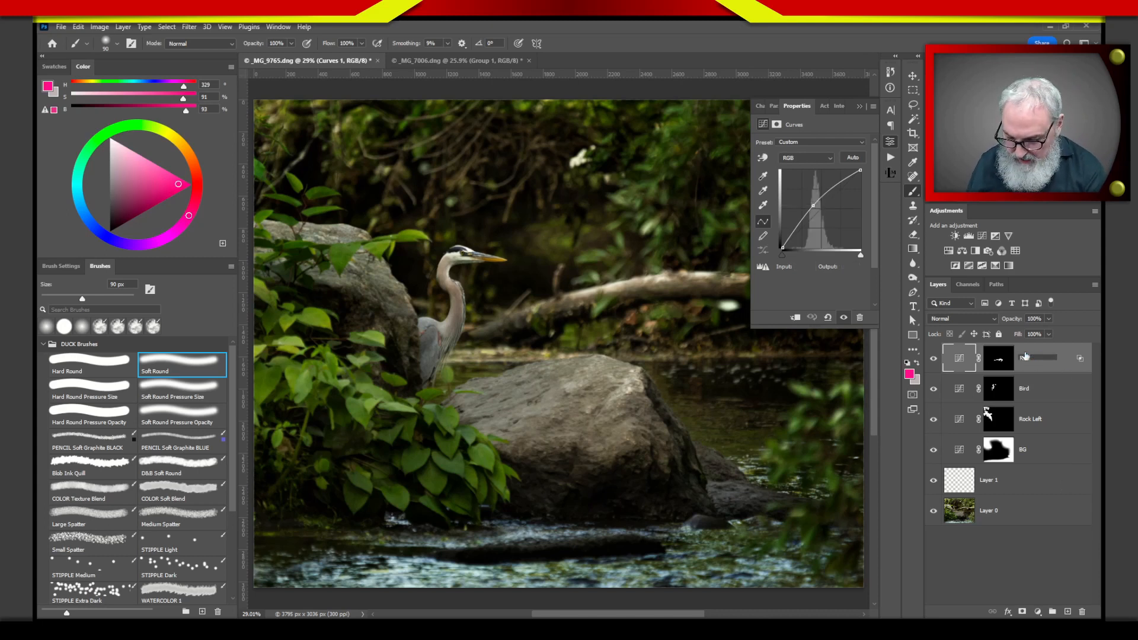
key("Return")
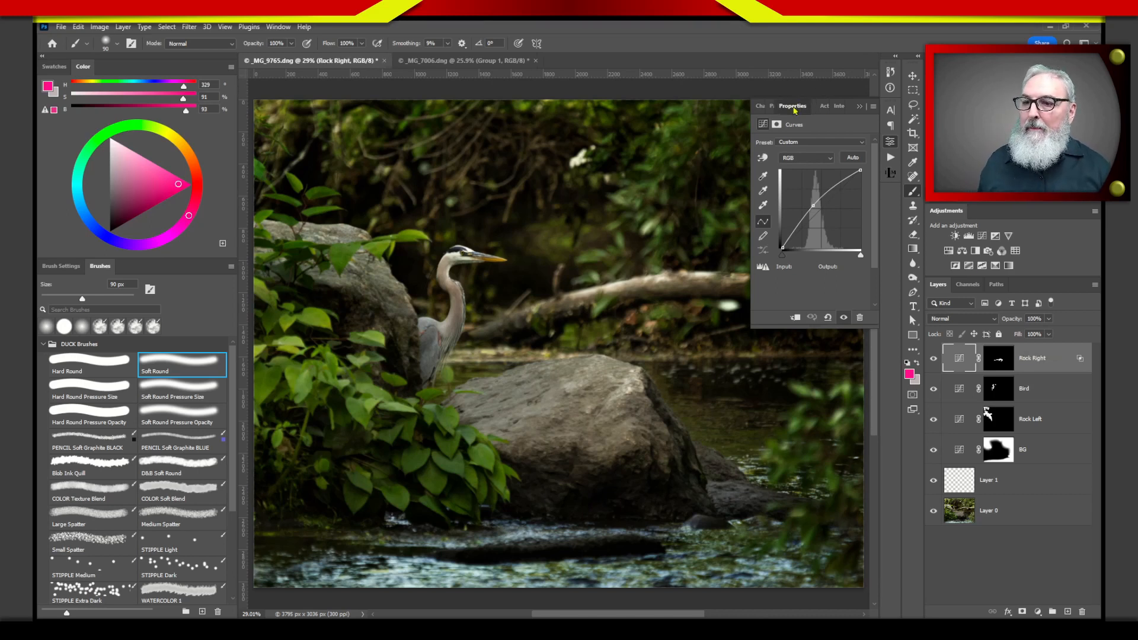
Add a Curves adjustment above Rock Right with white point output 140 and midpoint input 135, output 96, and invert its mask to black.
left_click_drag(797, 106, 870, 358)
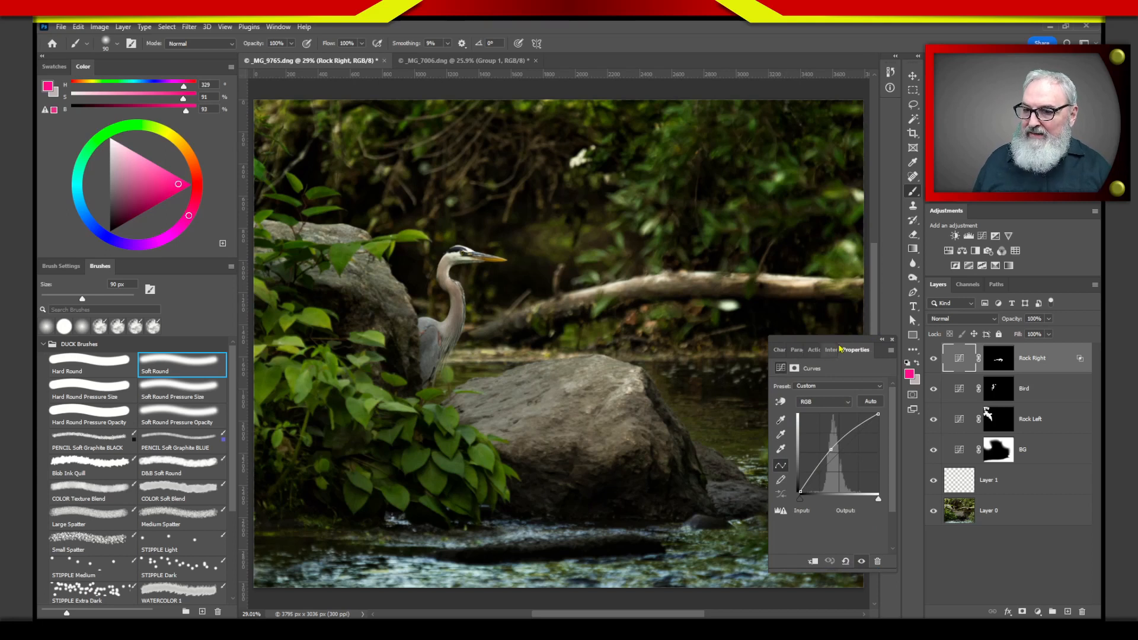
left_click(982, 236)
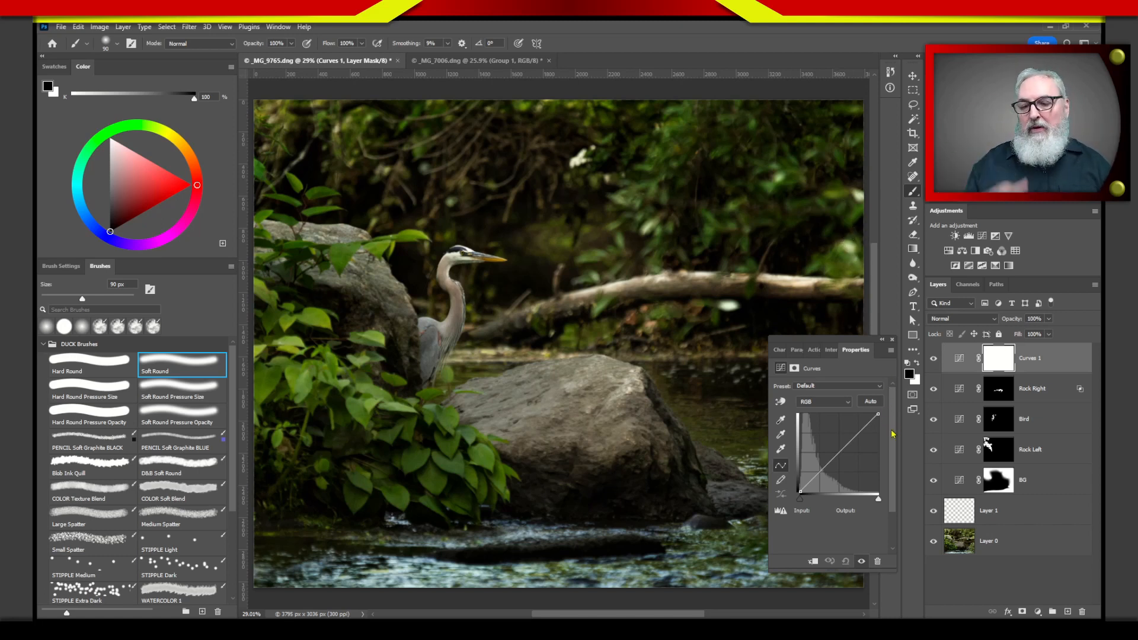
left_click(877, 414)
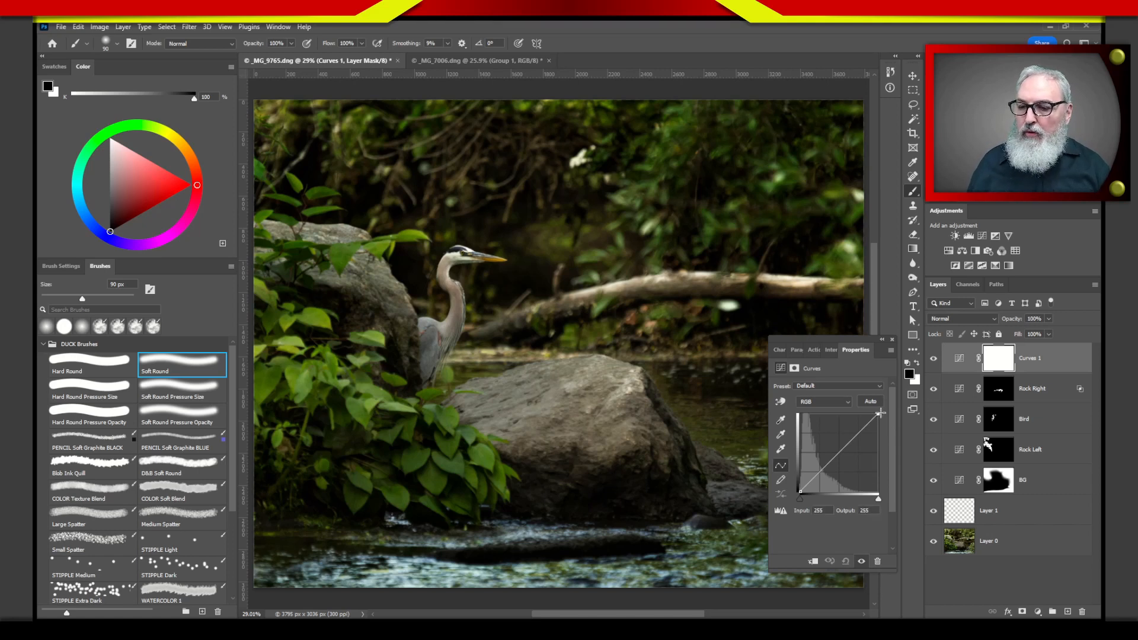
left_click_drag(882, 415, 896, 448)
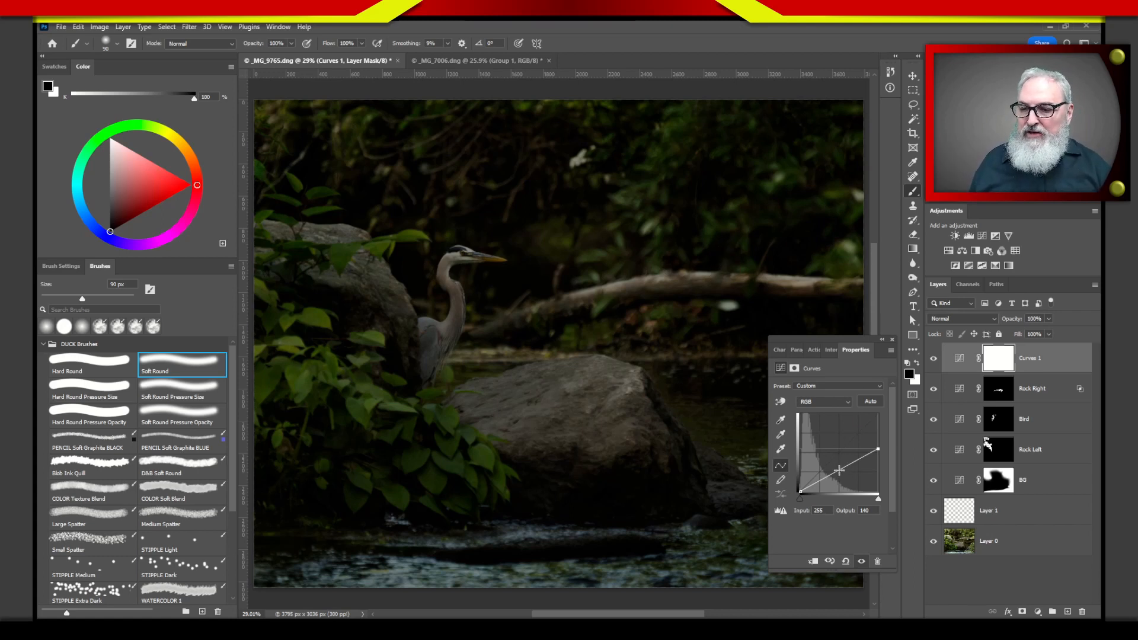
left_click_drag(839, 470, 838, 461)
left_click_drag(840, 462, 841, 462)
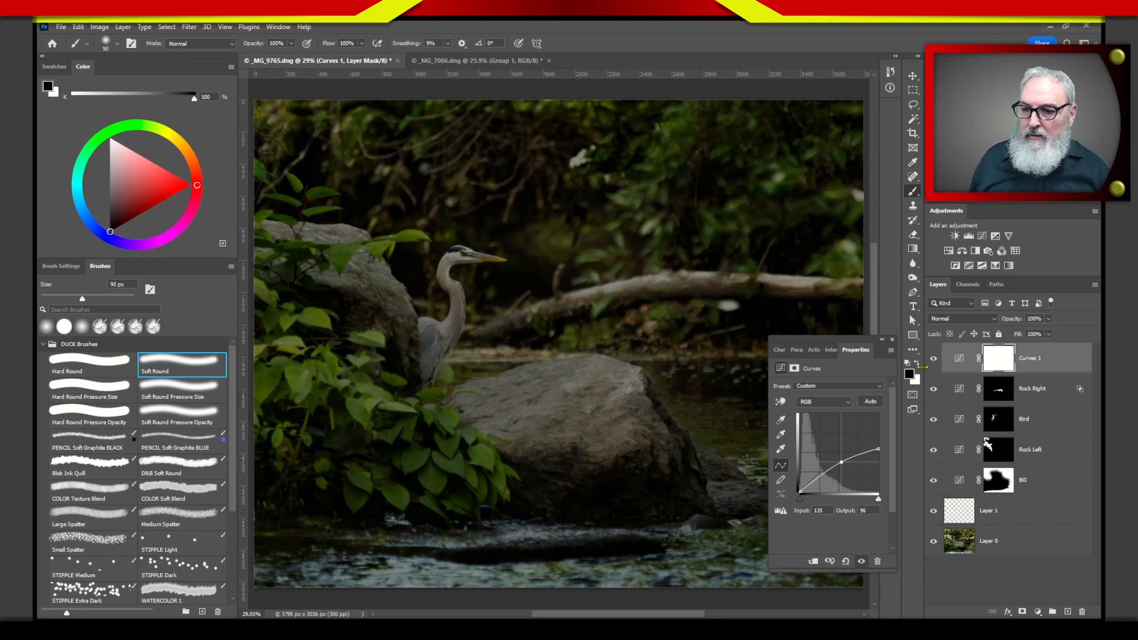
left_click(998, 363)
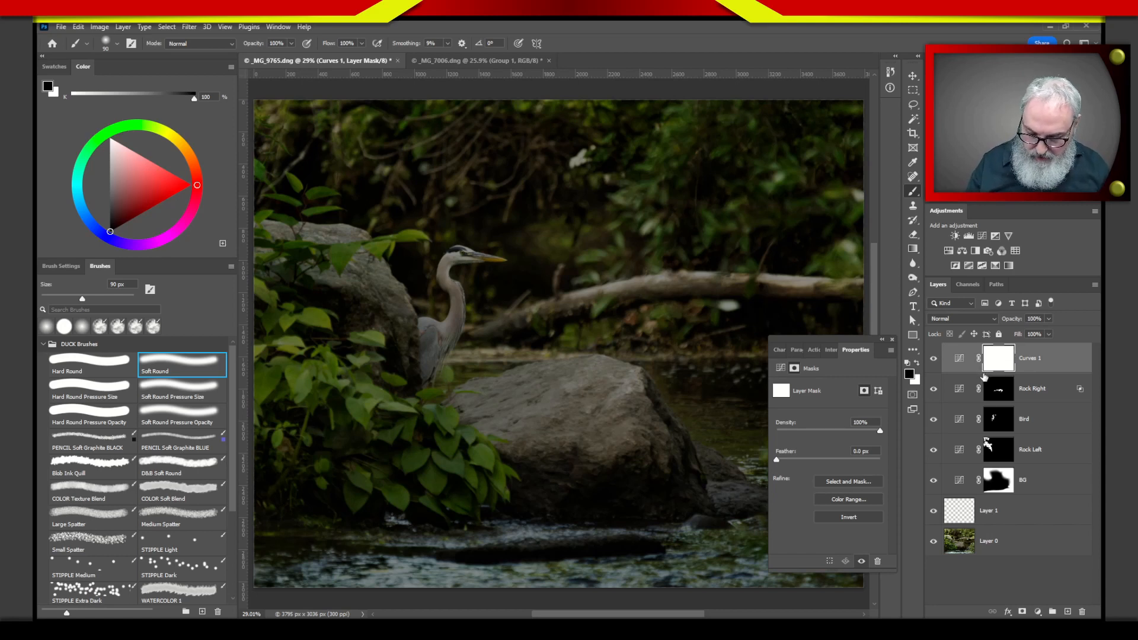
key("ctrl+i")
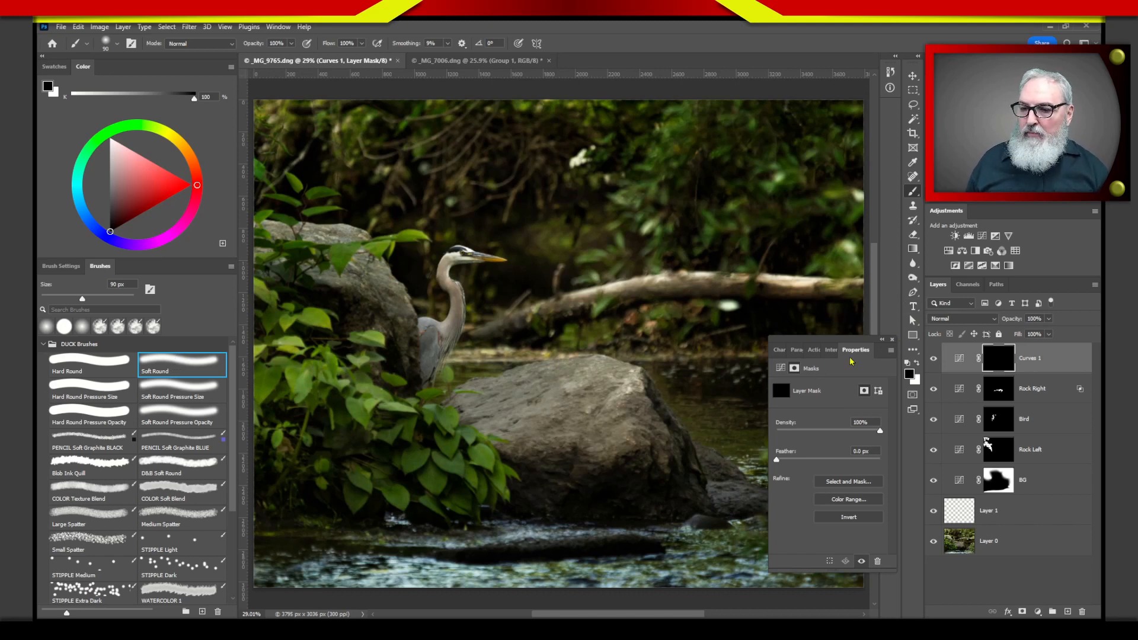
Paint white along the fallen log on the Curves 1 mask with a 150 px soft brush.
left_click(916, 363)
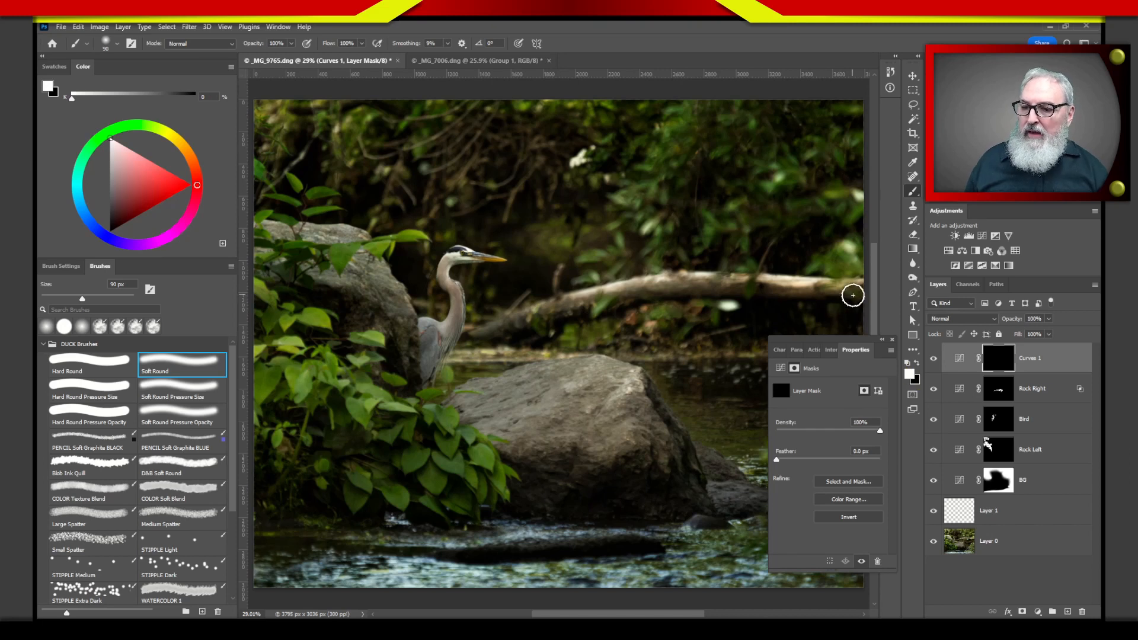
key("bracketright")
key("bracketright")
key("bracketright")
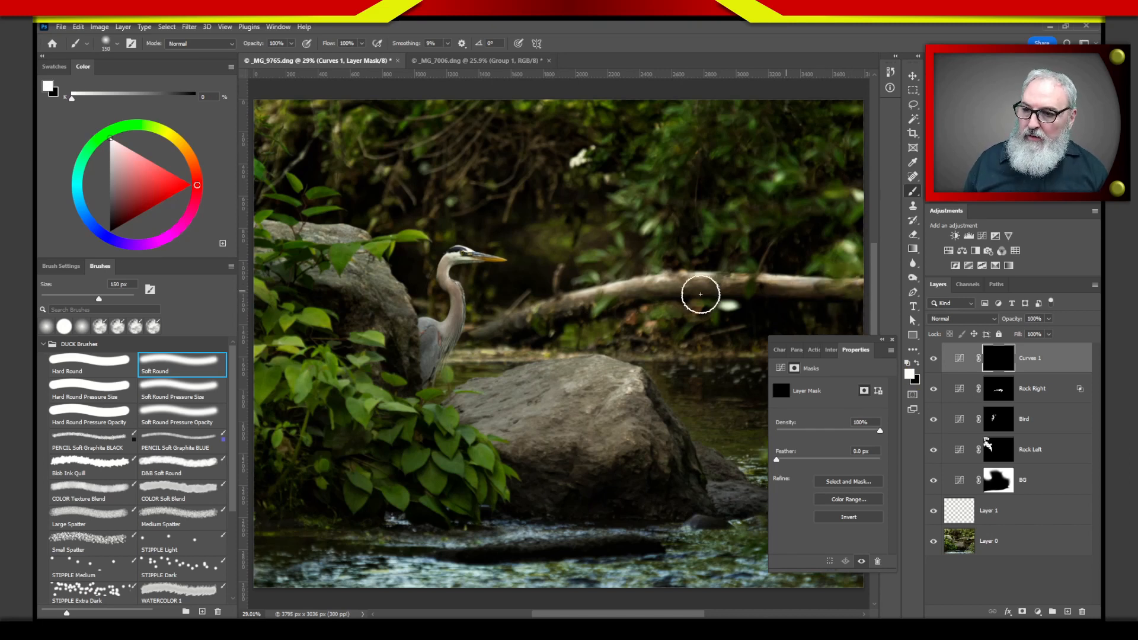
mouse_move(726, 286)
left_mouse_down()
mouse_move(795, 281)
mouse_move(650, 287)
left_mouse_up()
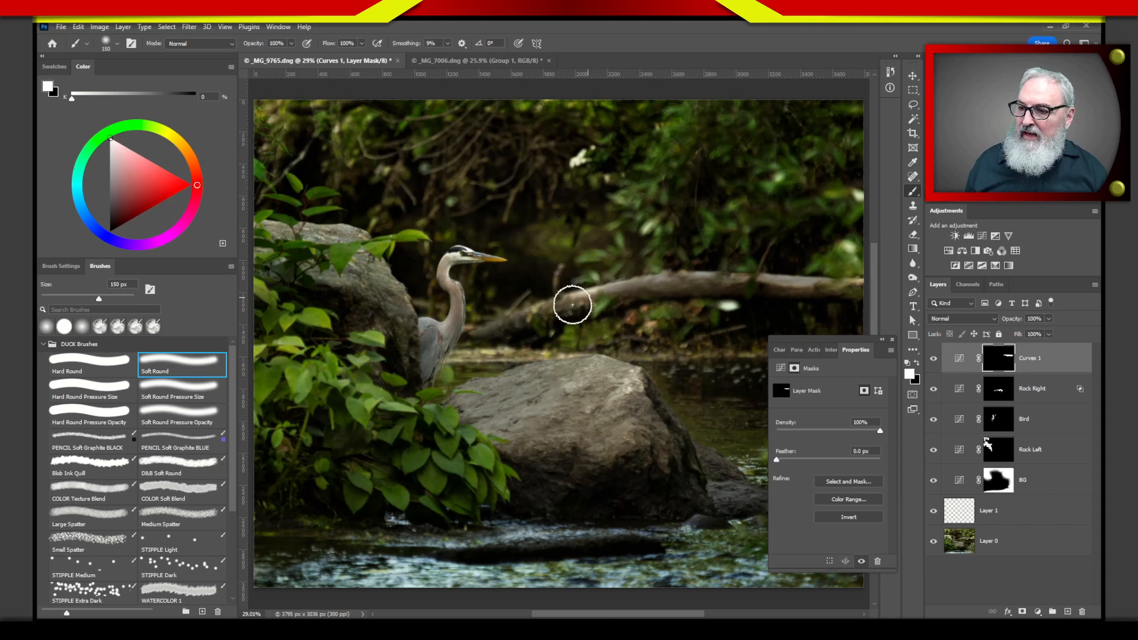
mouse_move(814, 264)
left_mouse_down()
mouse_move(828, 304)
mouse_move(620, 287)
mouse_move(607, 307)
mouse_move(617, 307)
left_mouse_up()
key("x")
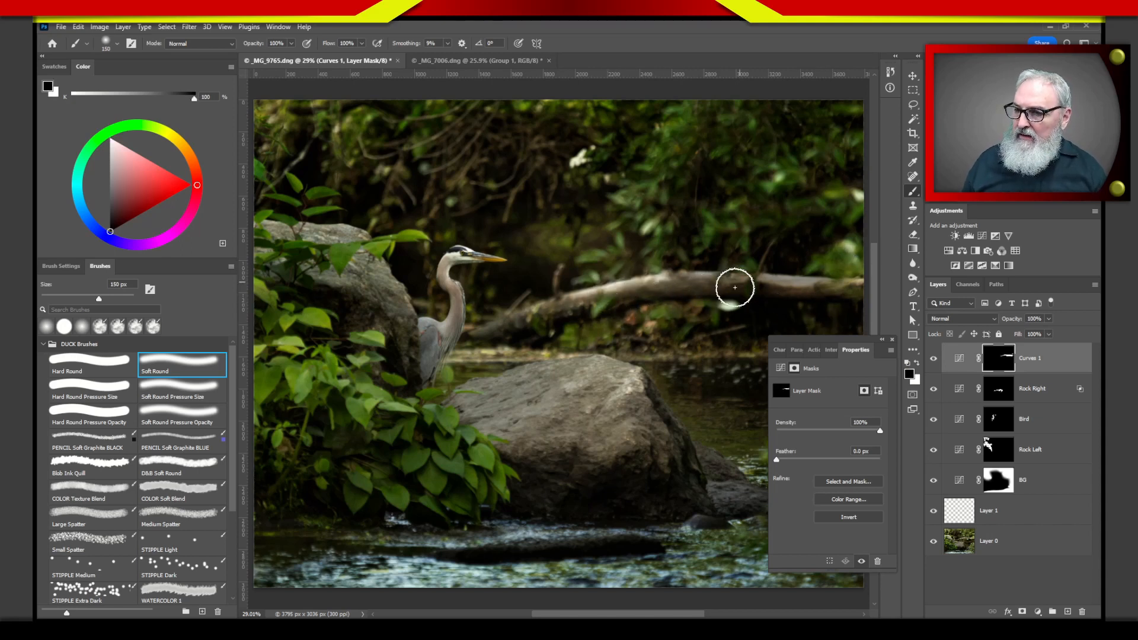
key("x")
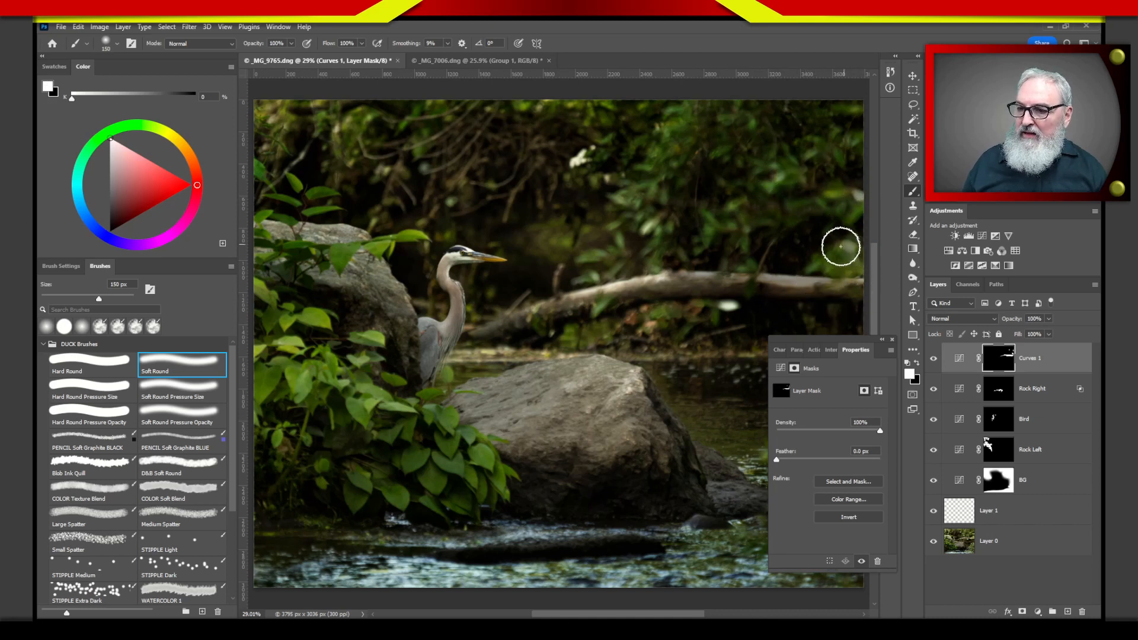
scroll(865, 198, "up", 5)
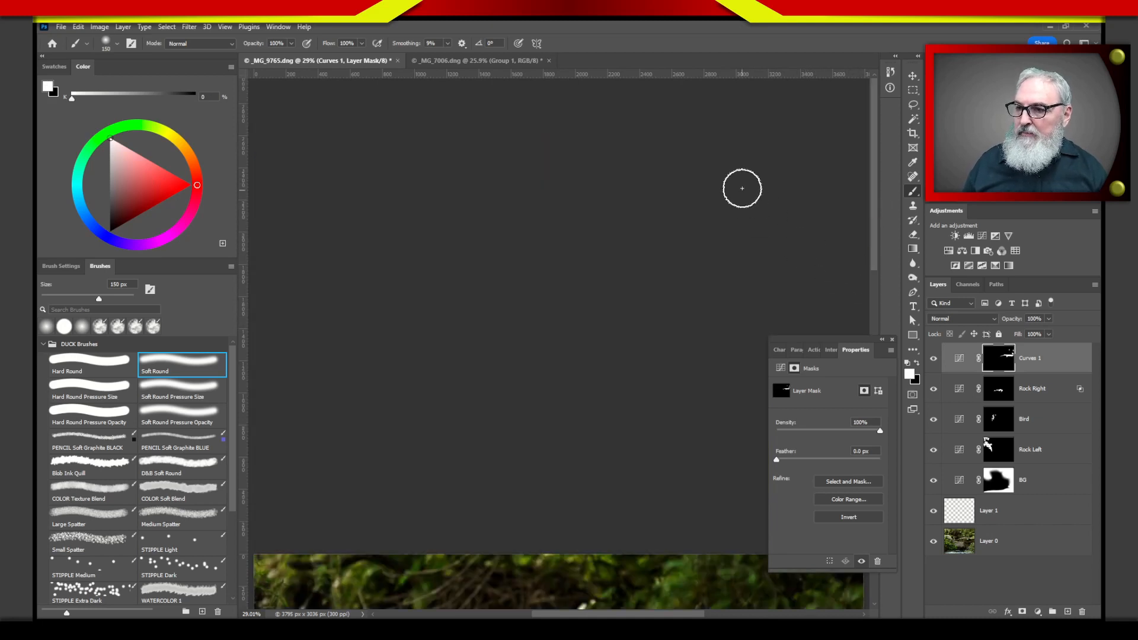
scroll(869, 252, "down", 5)
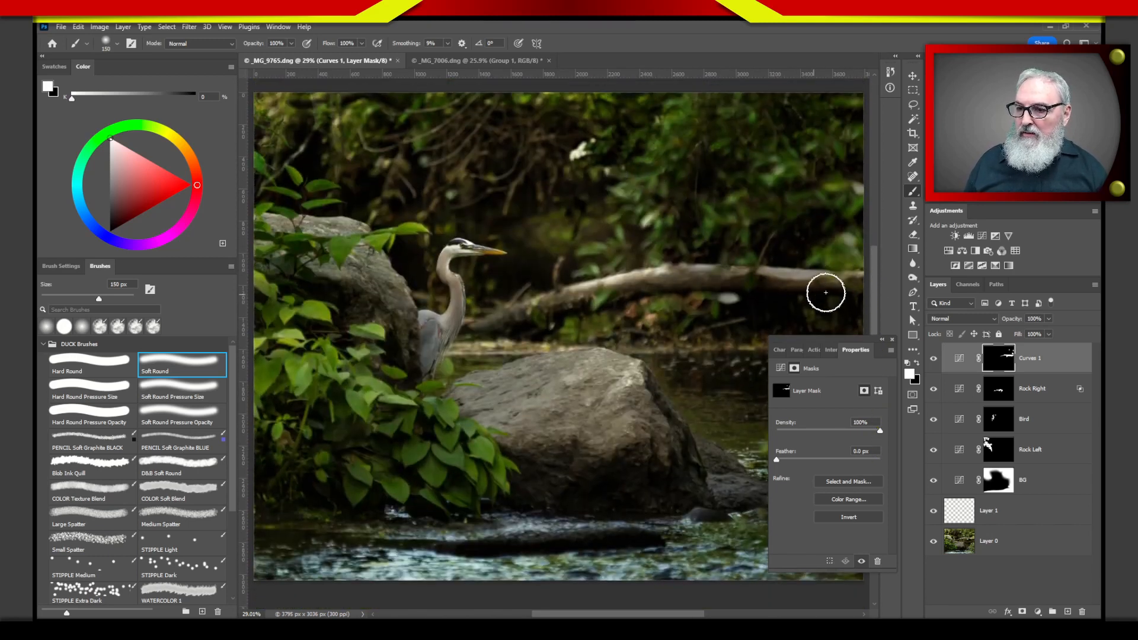
Raise the Curves 1 white point, set its midpoint to input 135, output 120, and move the adjustment settings off the image.
left_click(958, 362)
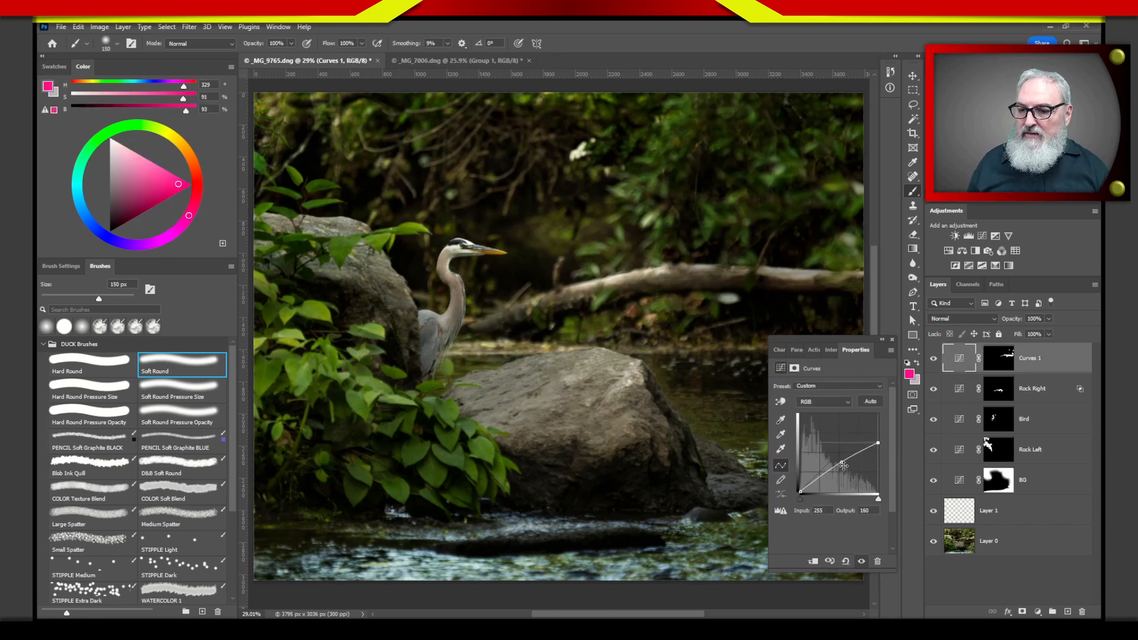
mouse_move(841, 463)
left_mouse_down()
mouse_move(885, 438)
mouse_move(841, 454)
left_mouse_up()
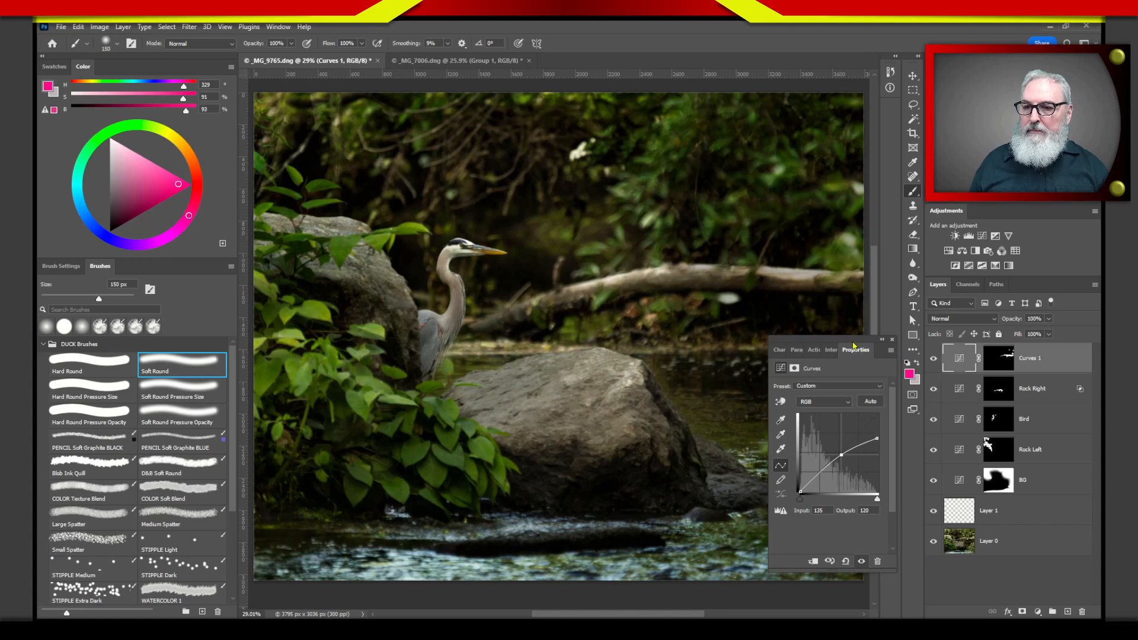
left_click_drag(854, 345, 889, 192)
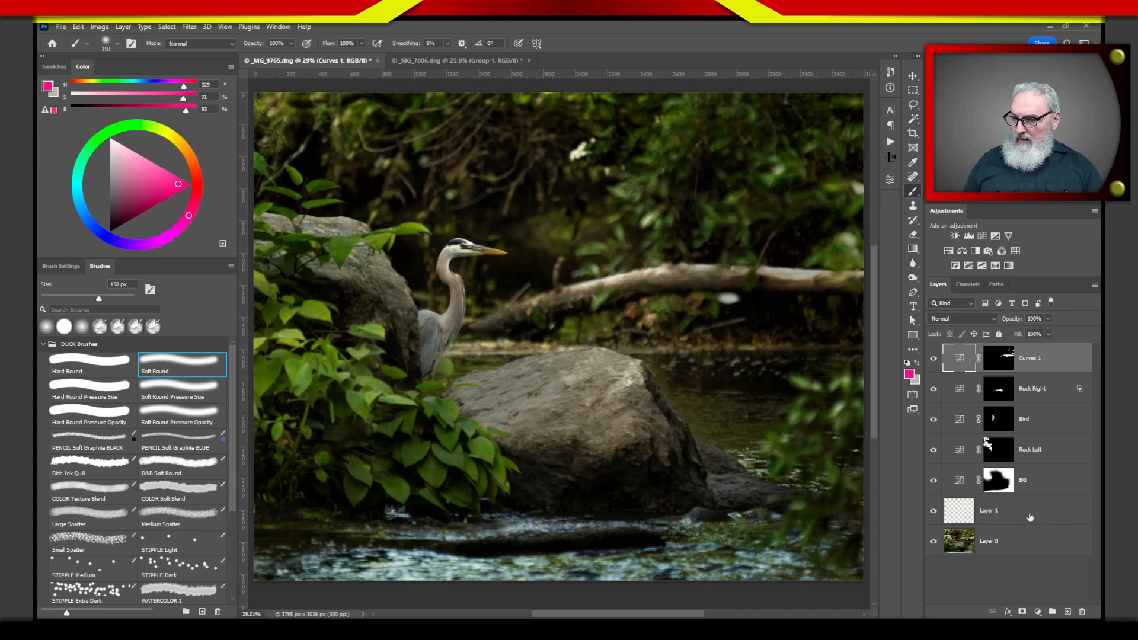
Rename the Curves 1 layer Log.
double_click(1031, 357)
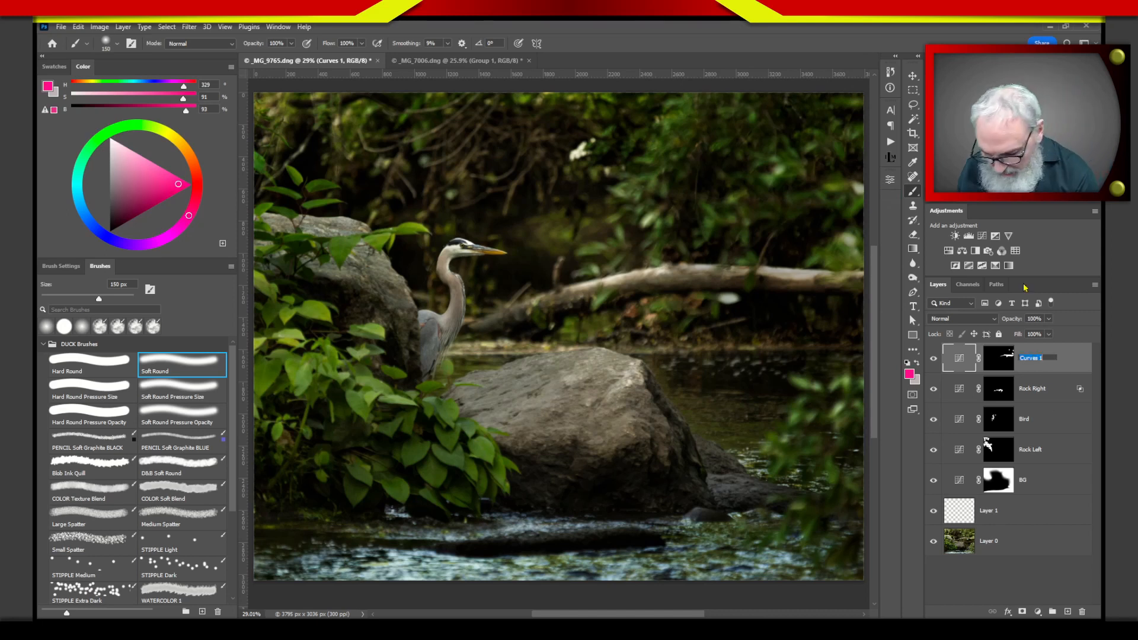
type("Log")
key("Return")
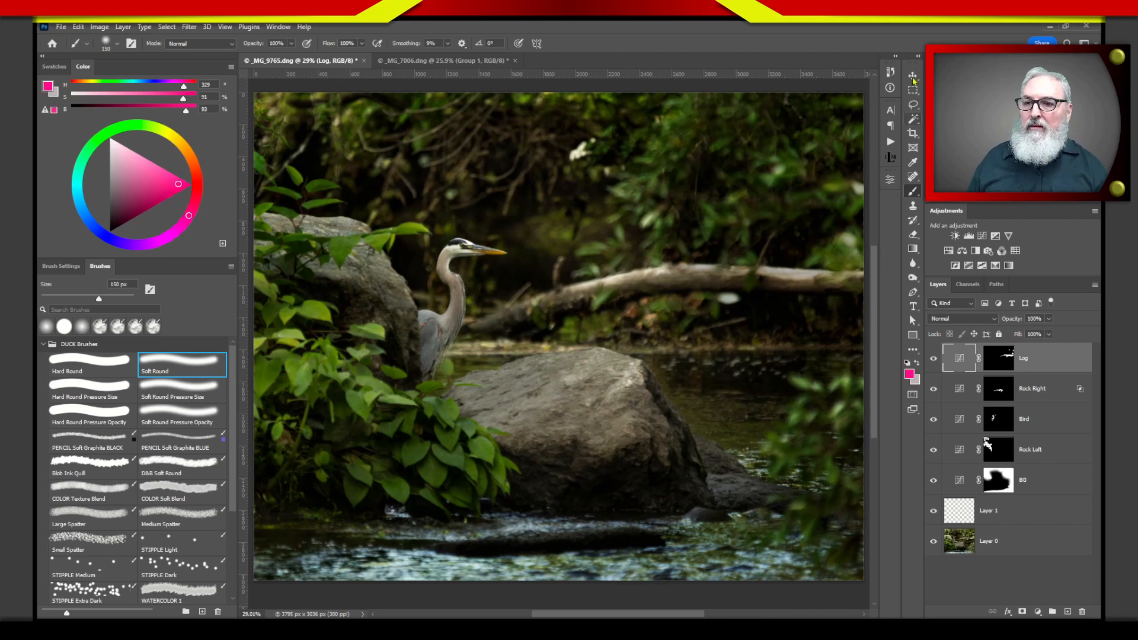
Add a Curves adjustment above Log, lower its white point, set the midpoint to input 145, output 93, and invert its mask to black.
left_click(981, 236)
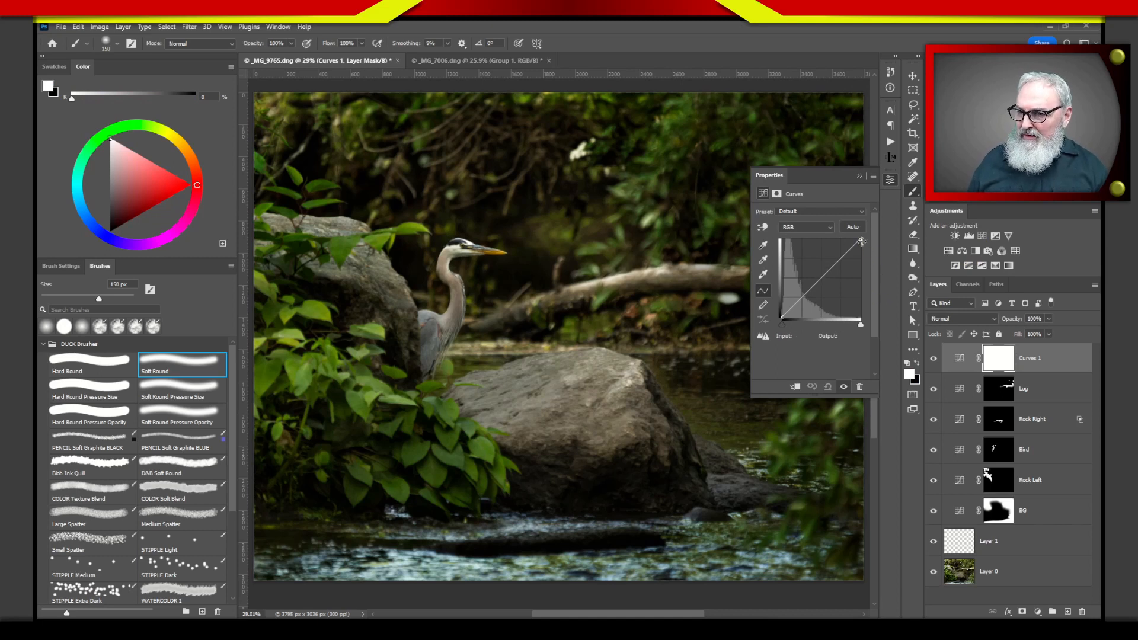
left_click_drag(861, 240, 826, 286)
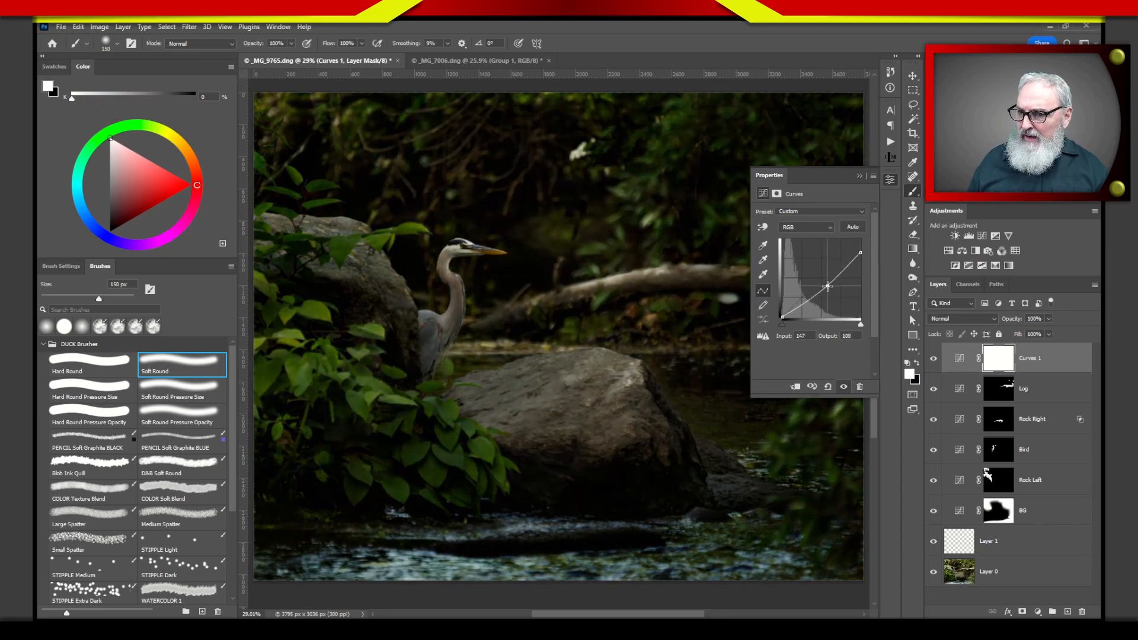
left_click_drag(860, 252, 831, 288)
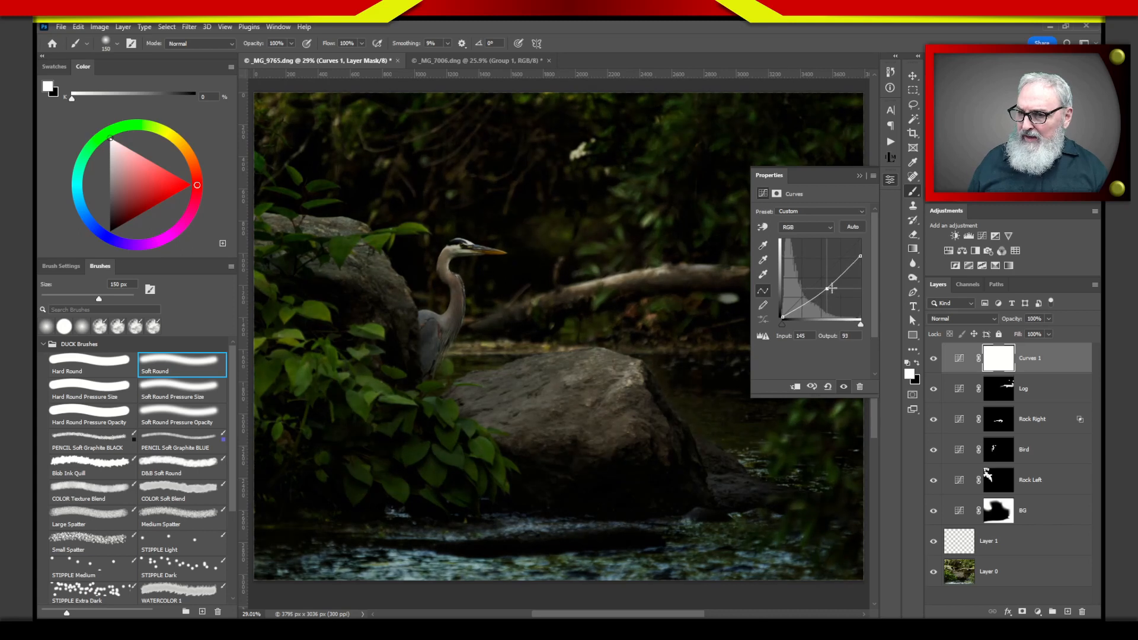
left_click(861, 178)
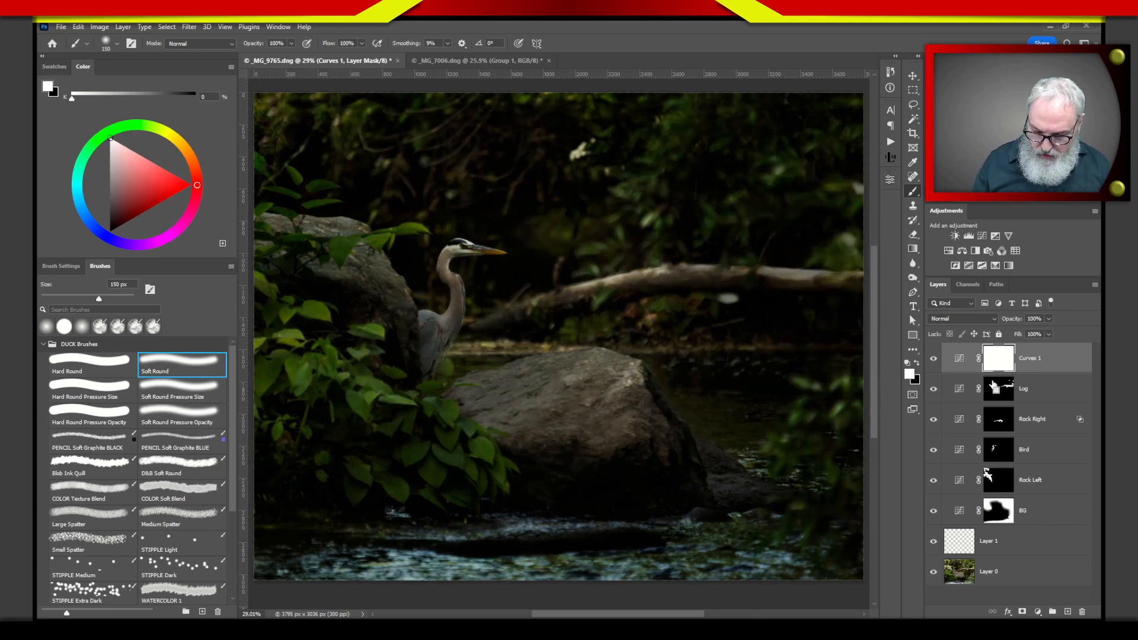
key("ctrl+i")
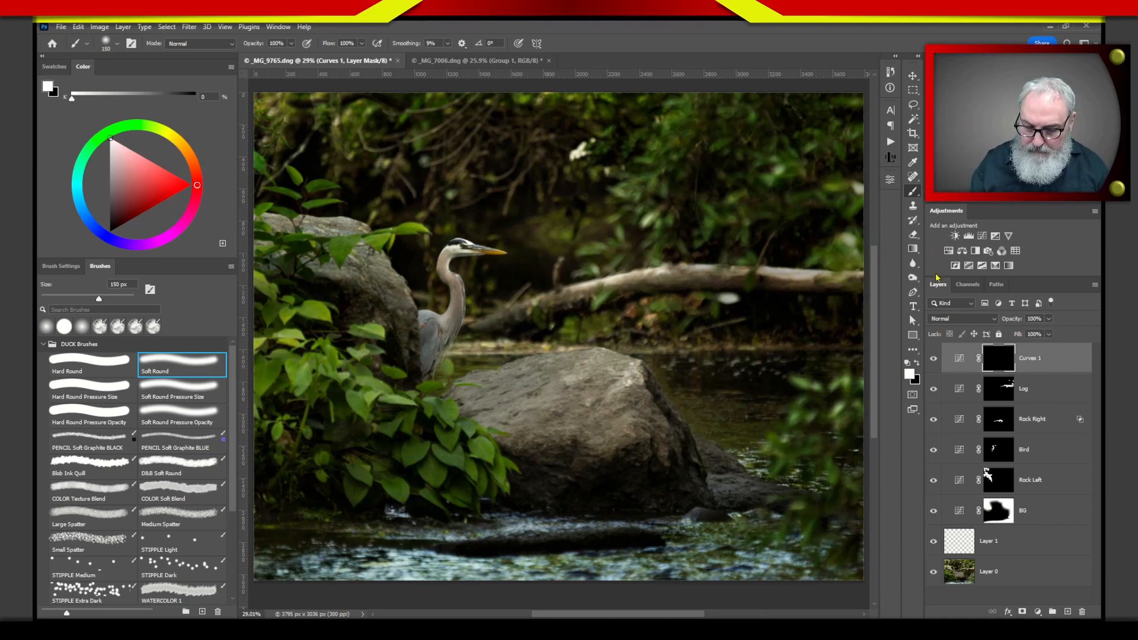
Activate the Gradient tool with the Foreground to Transparent preset.
left_click(913, 252)
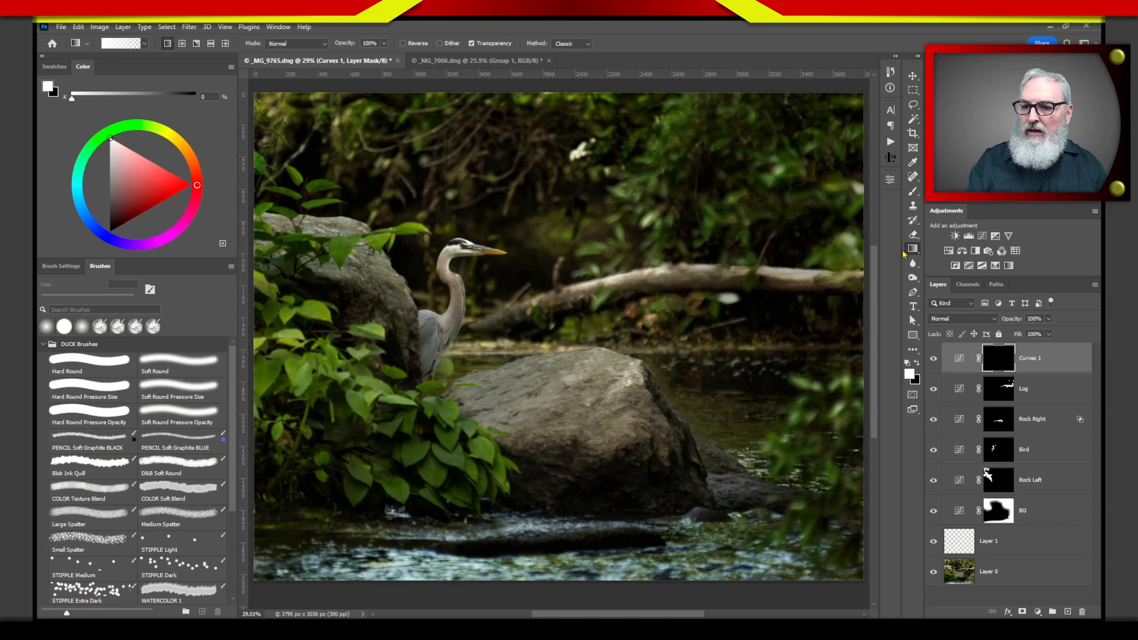
left_click(144, 46)
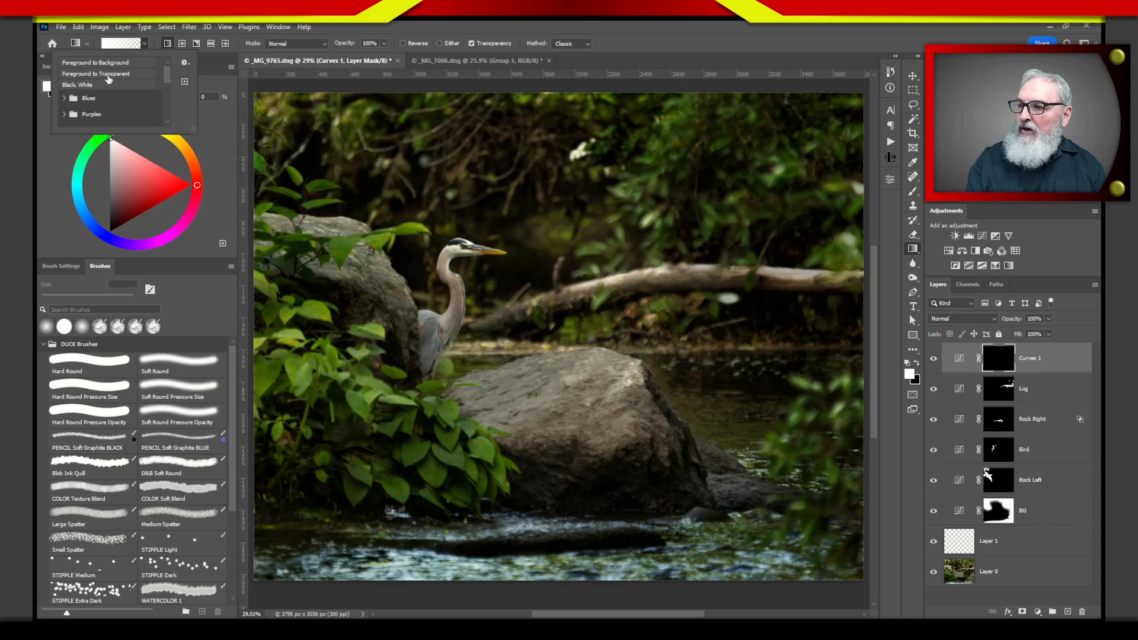
left_click(131, 44)
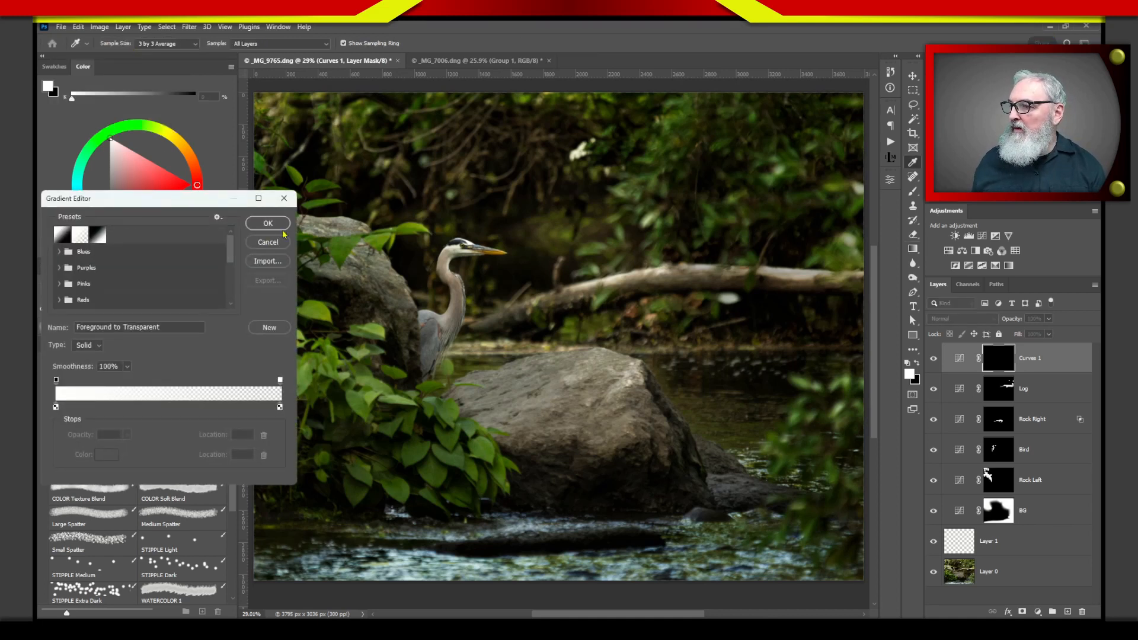
left_click(282, 243)
left_click(143, 44)
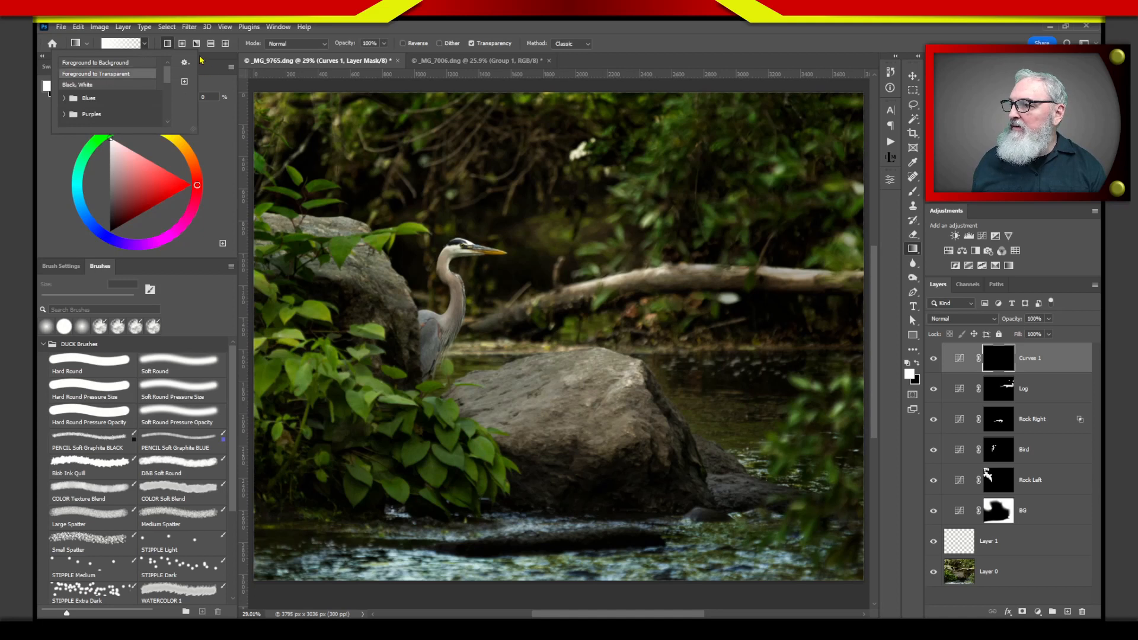
left_click(131, 45)
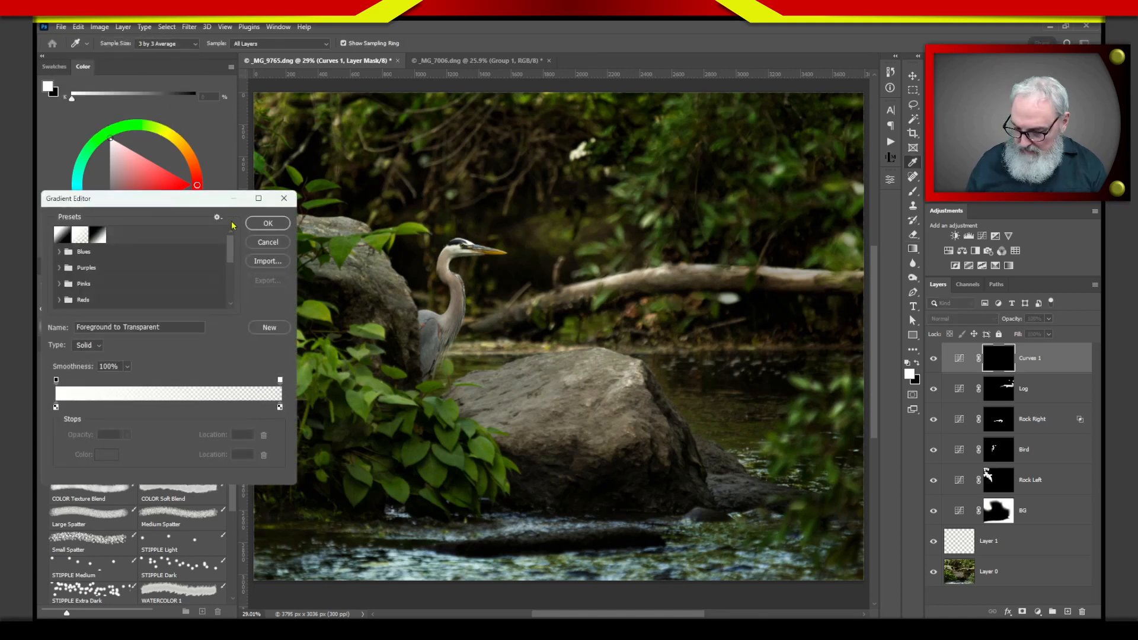
key("Return")
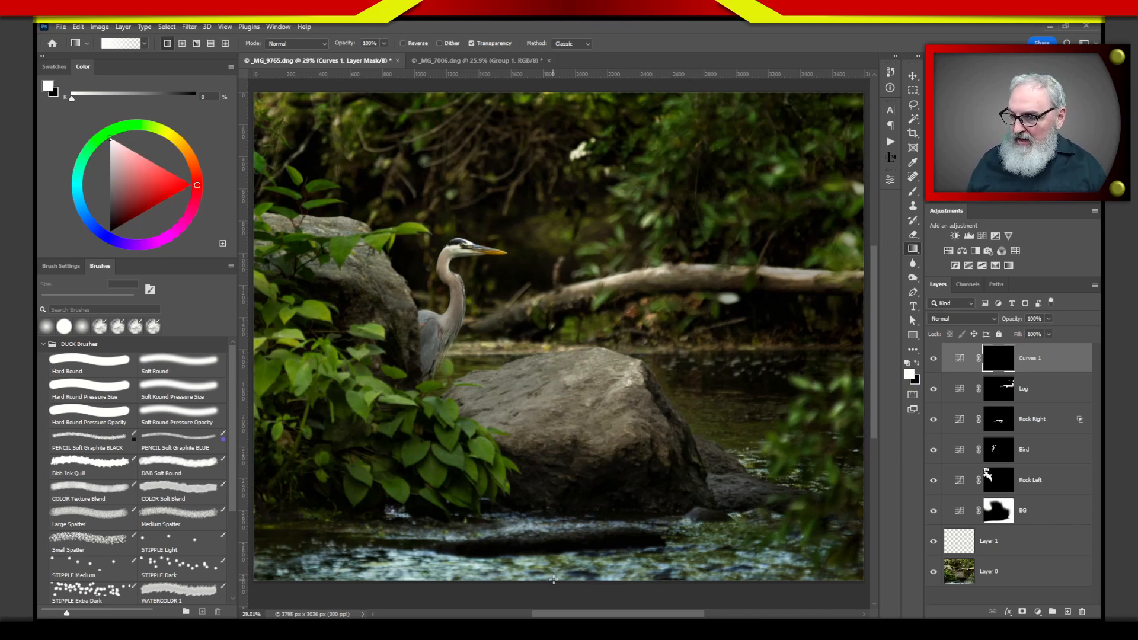
Draw a white gradient on the Curves 1 mask, straight up from the photo's bottom edge to the lower part of the right rock.
left_click_drag(549, 572, 545, 417)
left_click_drag(614, 407, 575, 410)
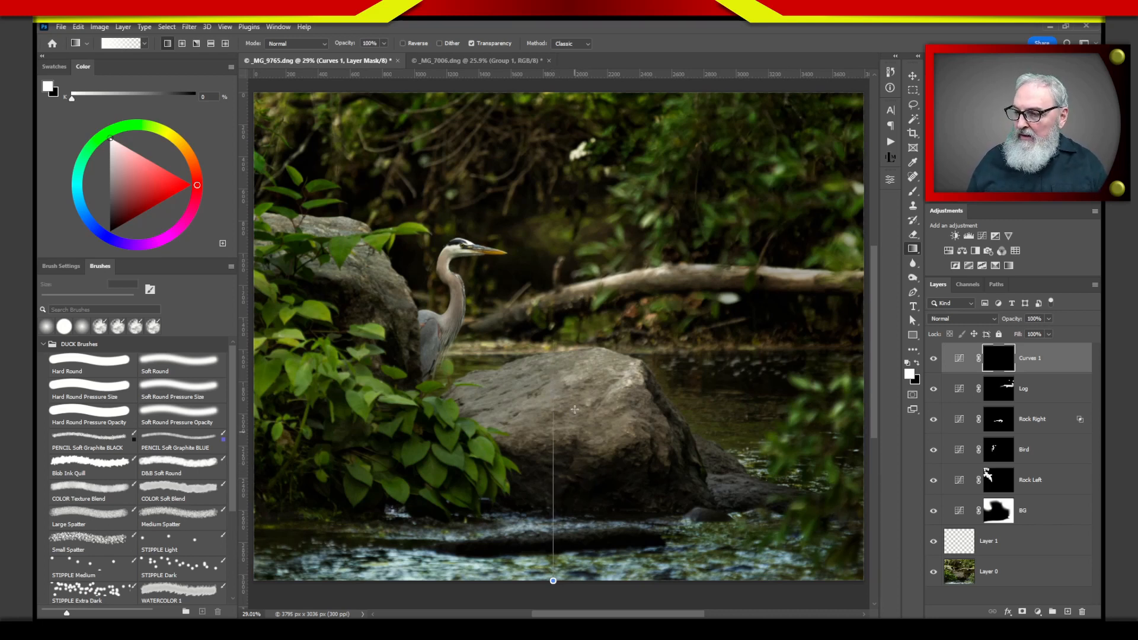
mouse_move(575, 467)
left_mouse_down()
mouse_move(574, 446)
mouse_move(567, 489)
left_mouse_up()
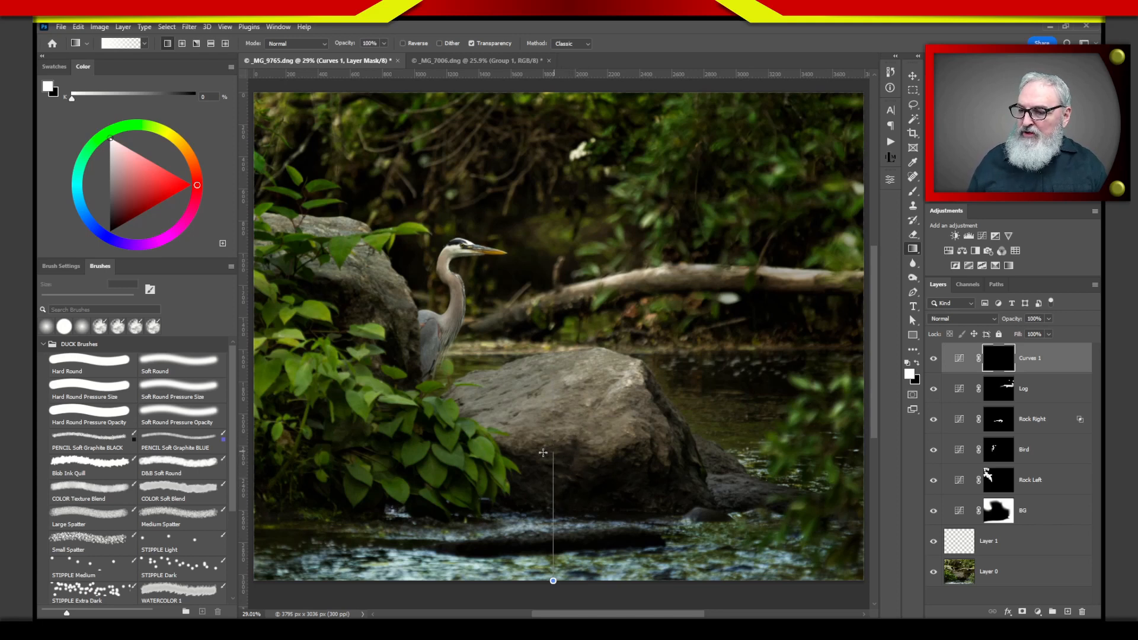
mouse_move(542, 452)
left_mouse_down()
mouse_move(519, 442)
mouse_move(546, 449)
left_mouse_up()
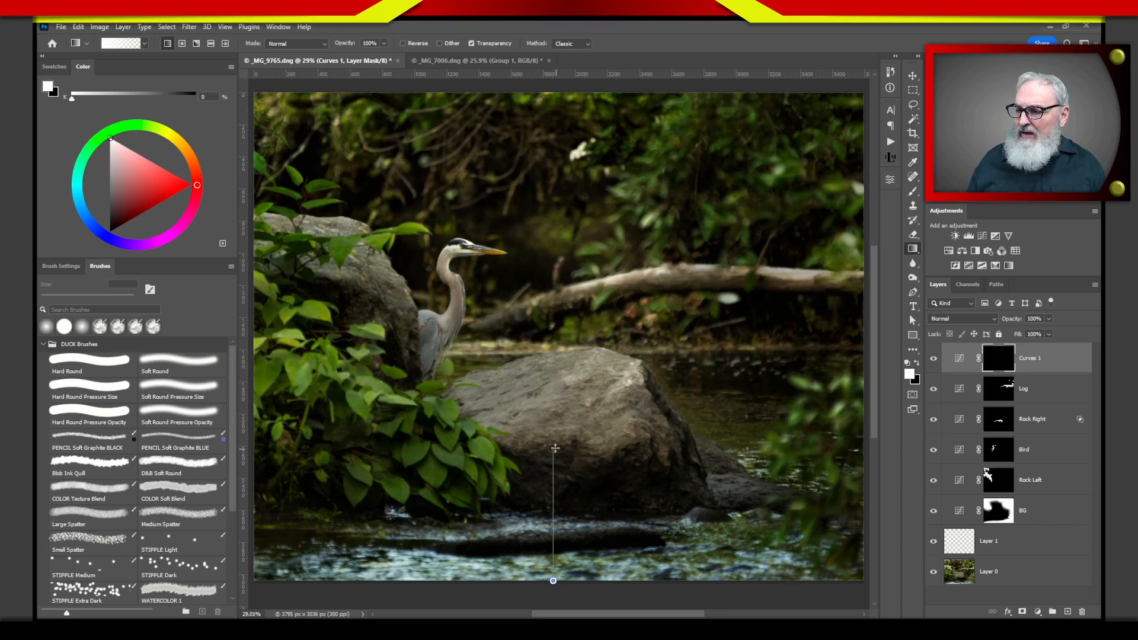
left_click_drag(555, 448, 555, 449)
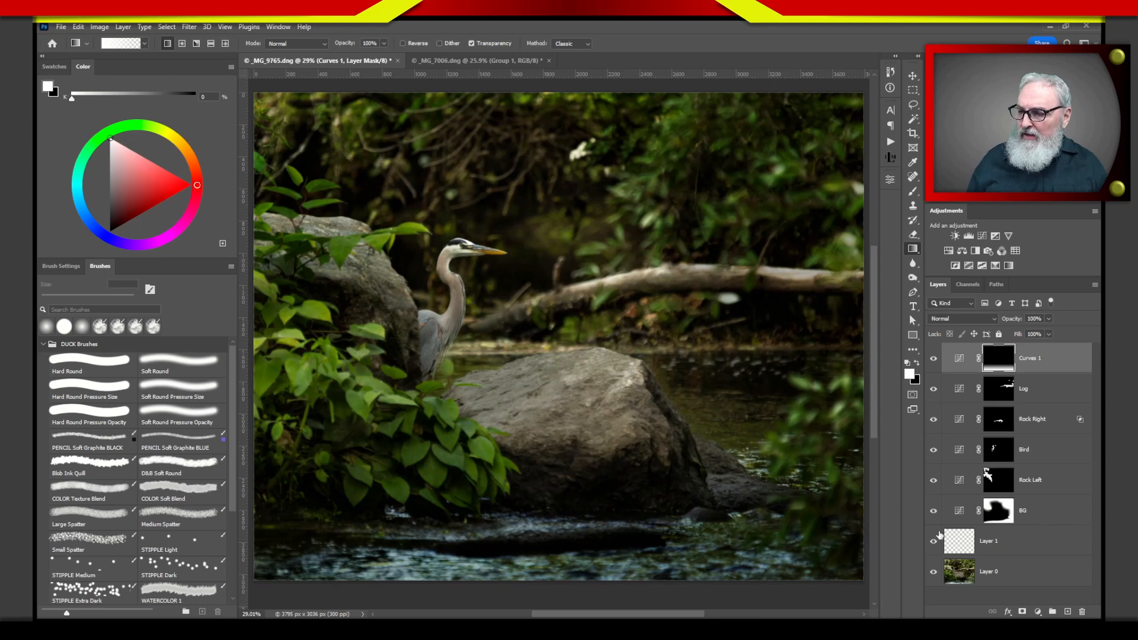
Raise the Curves 1 white point to output 255, set its midpoint to input 151, output 93, and collapse the adjustment settings.
double_click(959, 359)
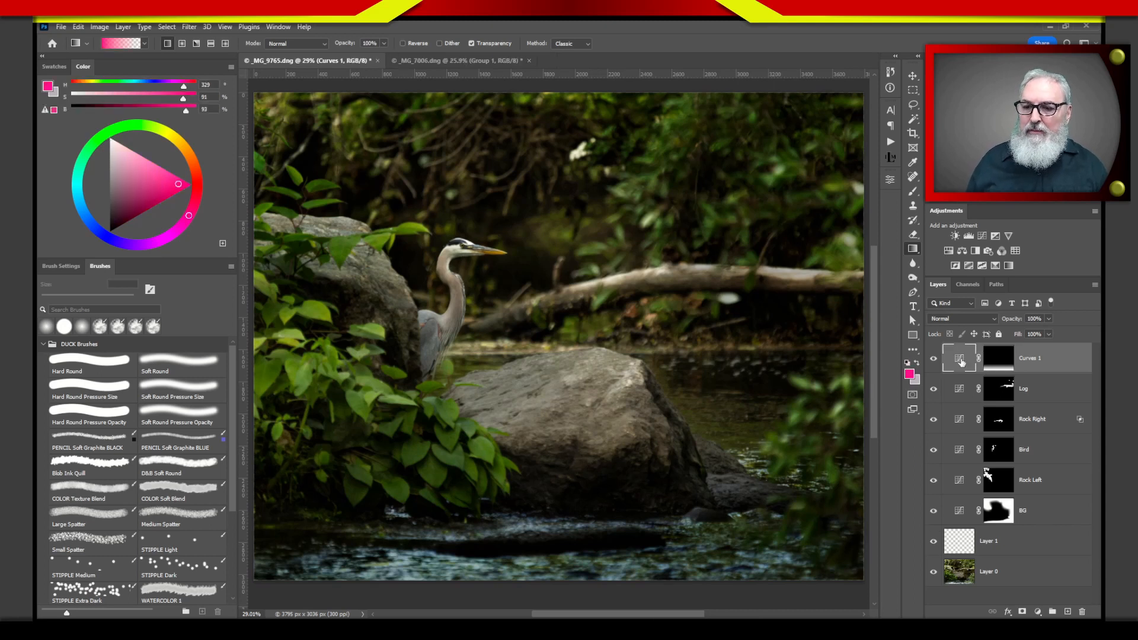
left_click_drag(860, 260, 878, 237)
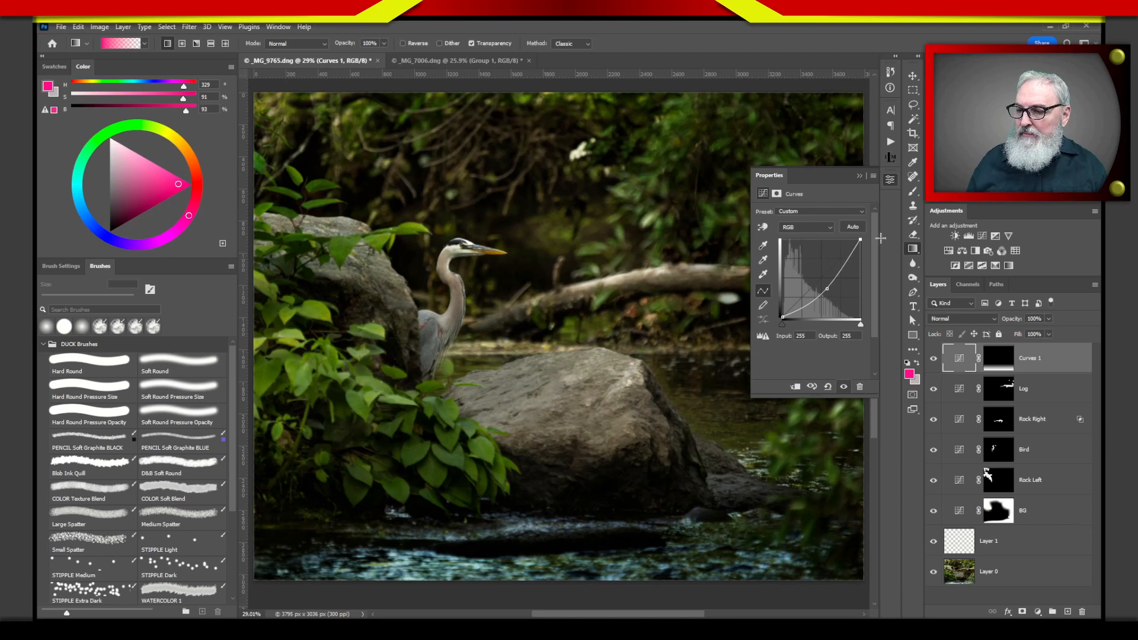
left_click(827, 288)
left_click_drag(827, 287, 828, 288)
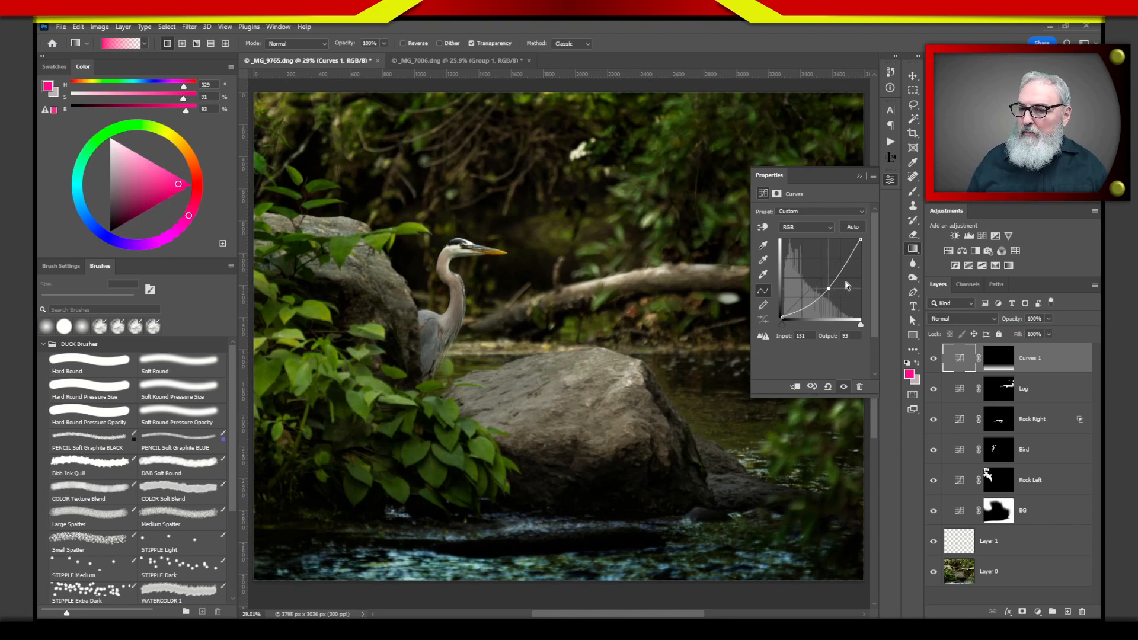
left_click(858, 177)
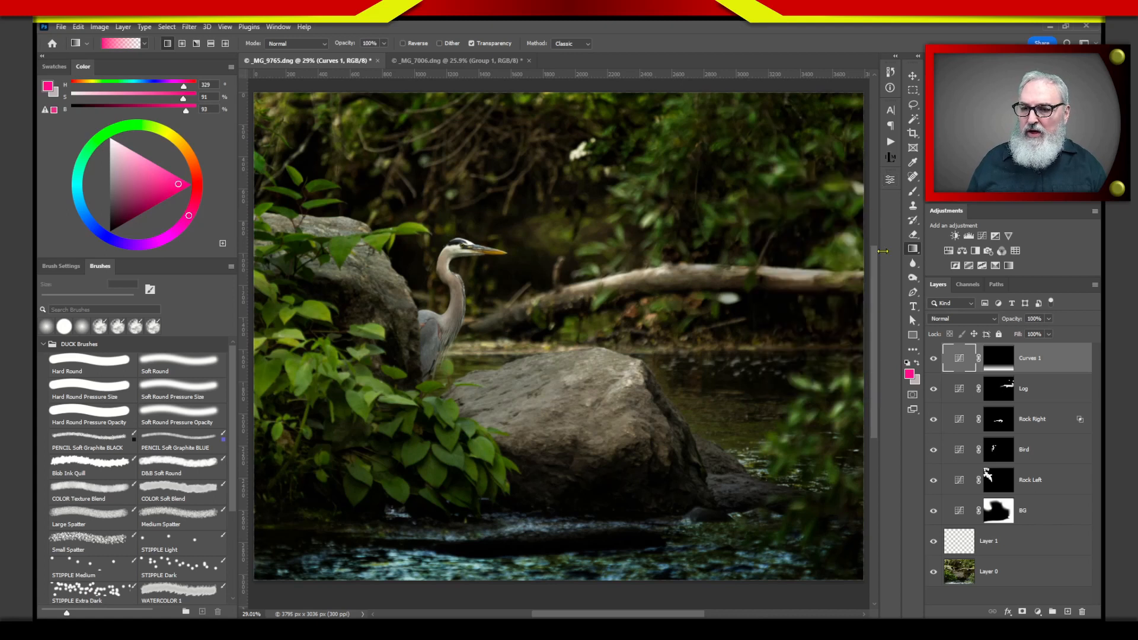
Compare the water at the bottom of the photo with and without the Curves 1 adjustment.
left_click(935, 360)
left_click(933, 361)
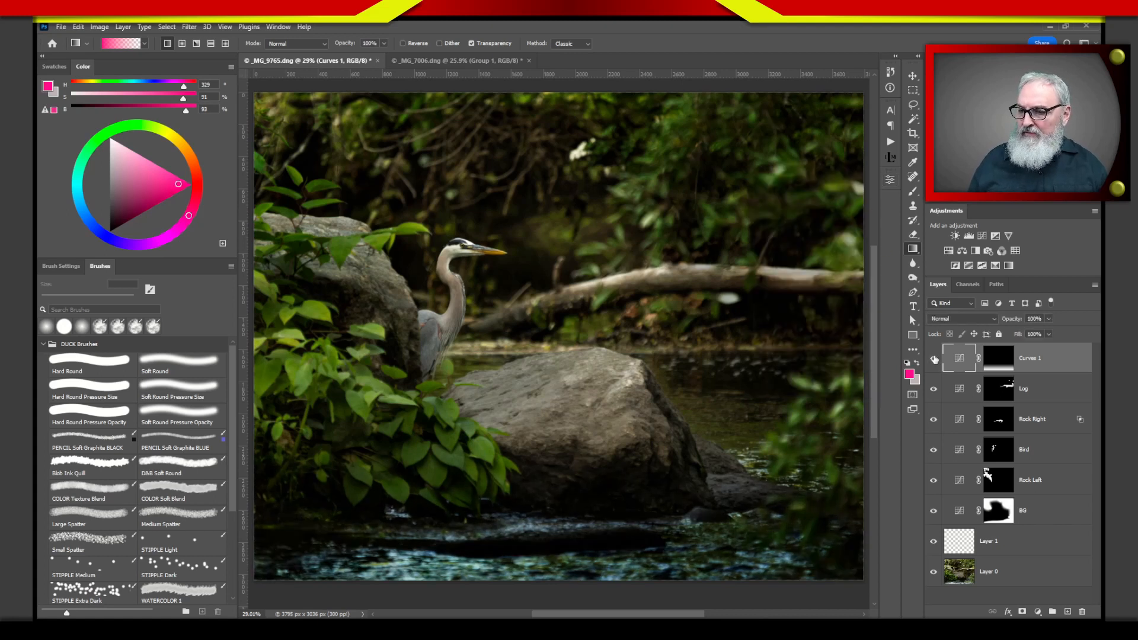
left_click(935, 358)
left_click(934, 359)
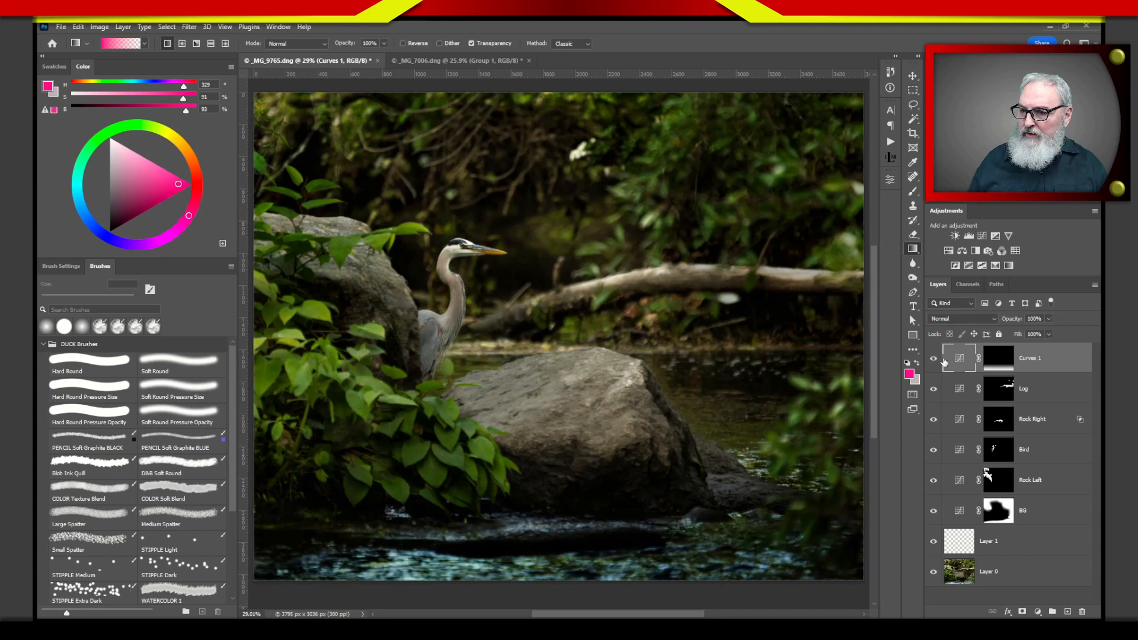
Rename the Curves 1 layer Water and group all the Curves layers from Water down to BG.
double_click(1031, 361)
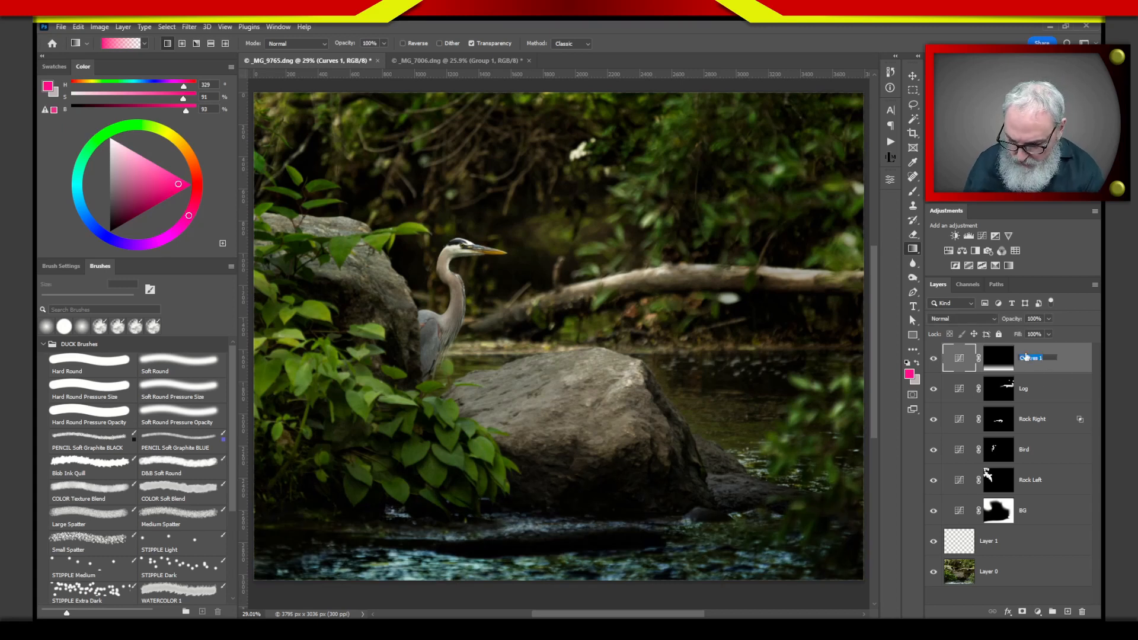
type("Water")
key("Return")
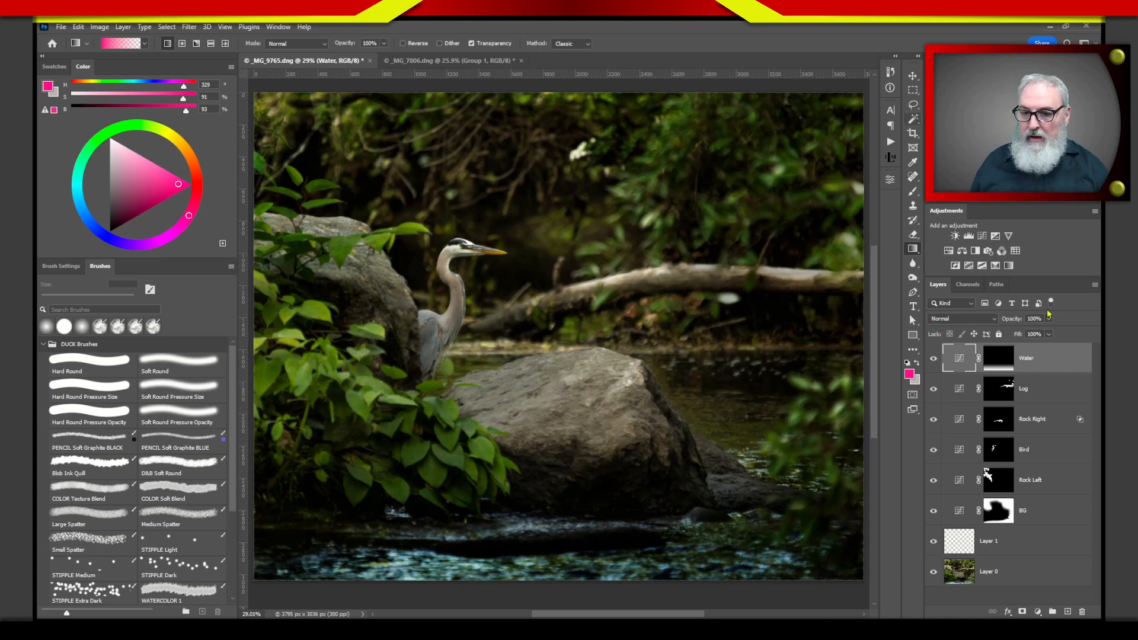
left_click(1058, 514, "shift")
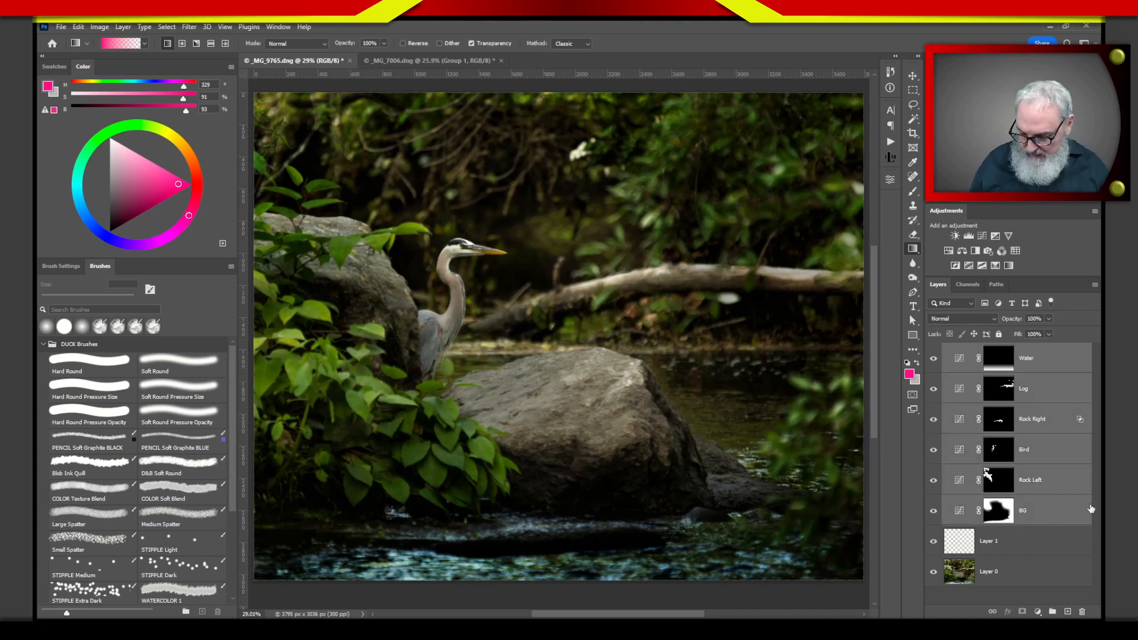
key("ctrl+g")
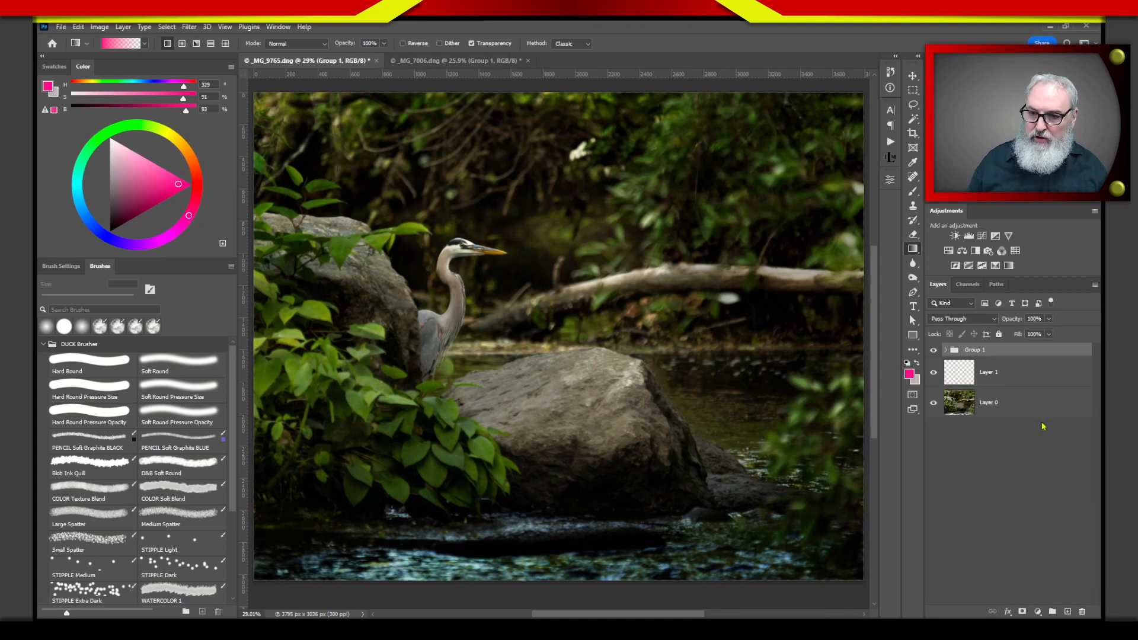
Compare the photo with and without the whole group of Curves adjustments.
left_click(933, 352)
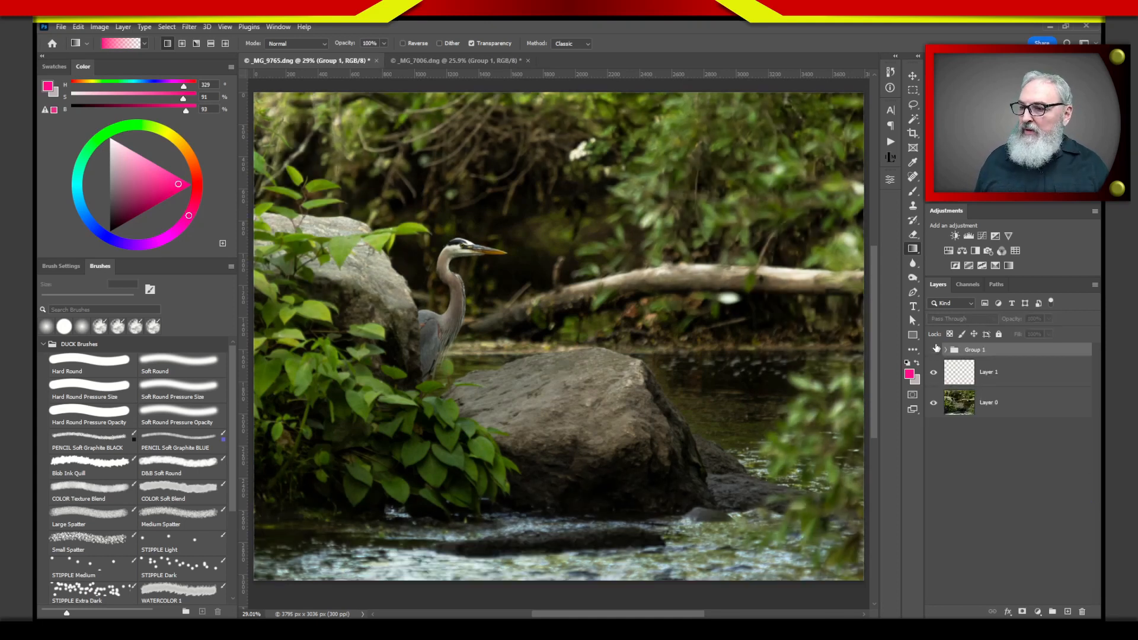
left_click(934, 351)
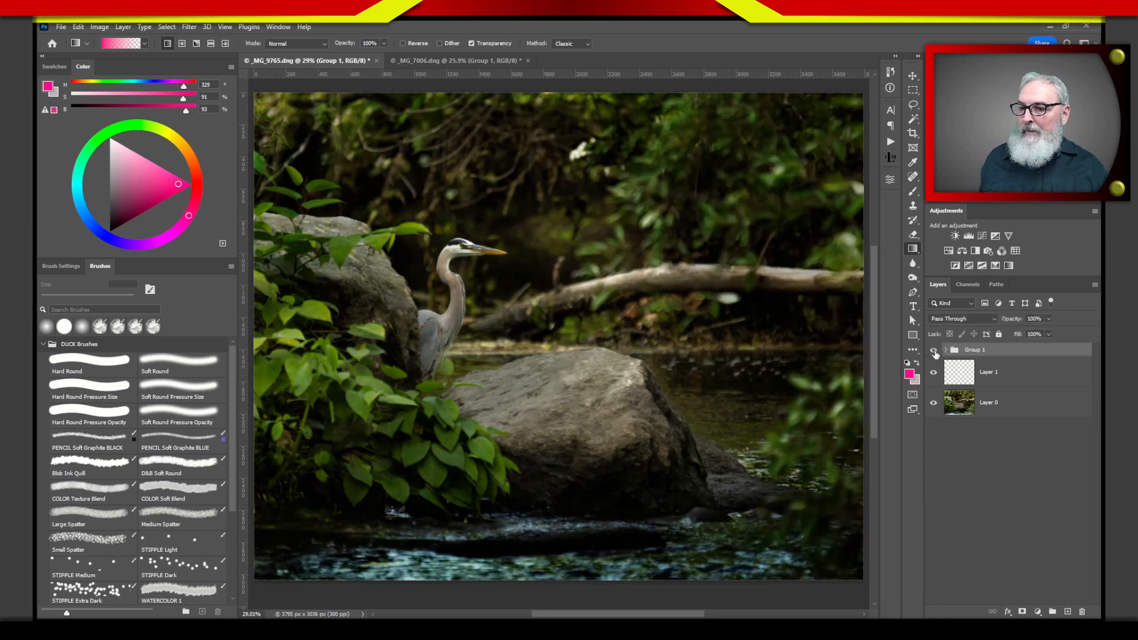
left_click(934, 353)
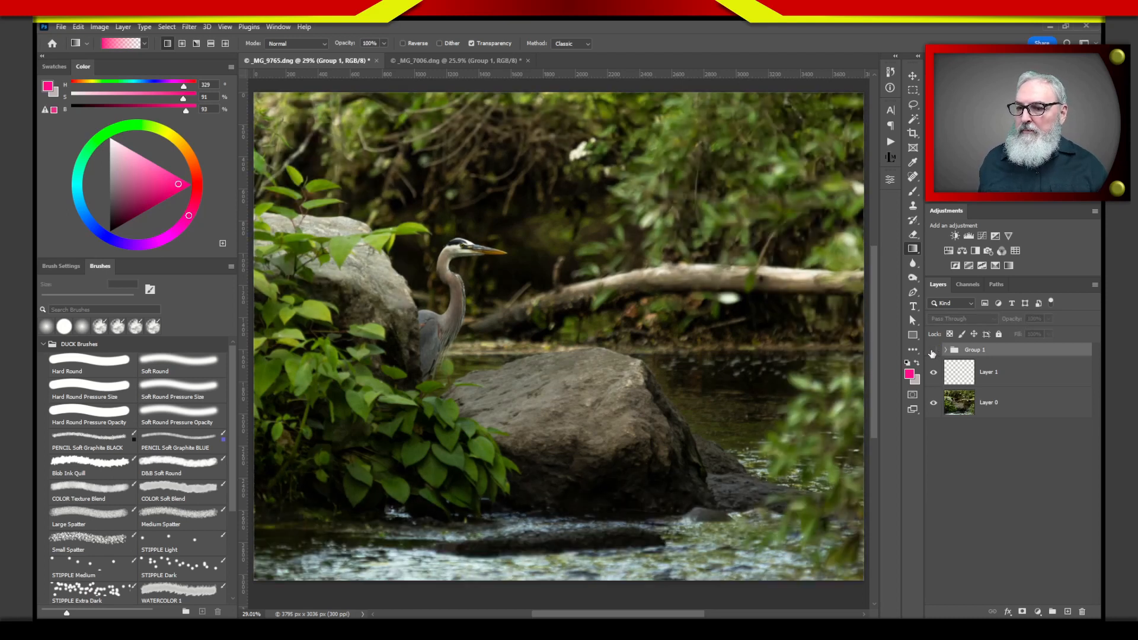
left_click(934, 352)
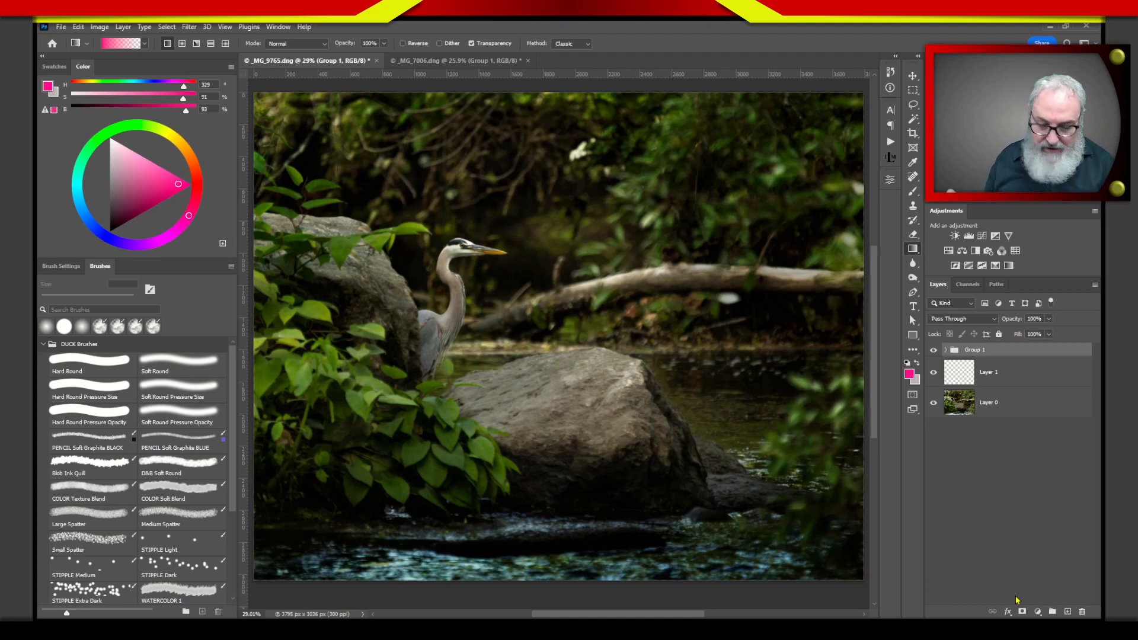
Expand the group, exaggerate the Log curve's midpoint to input 37, output 189, and move its settings away from the log.
left_click(946, 350)
left_click(1015, 409)
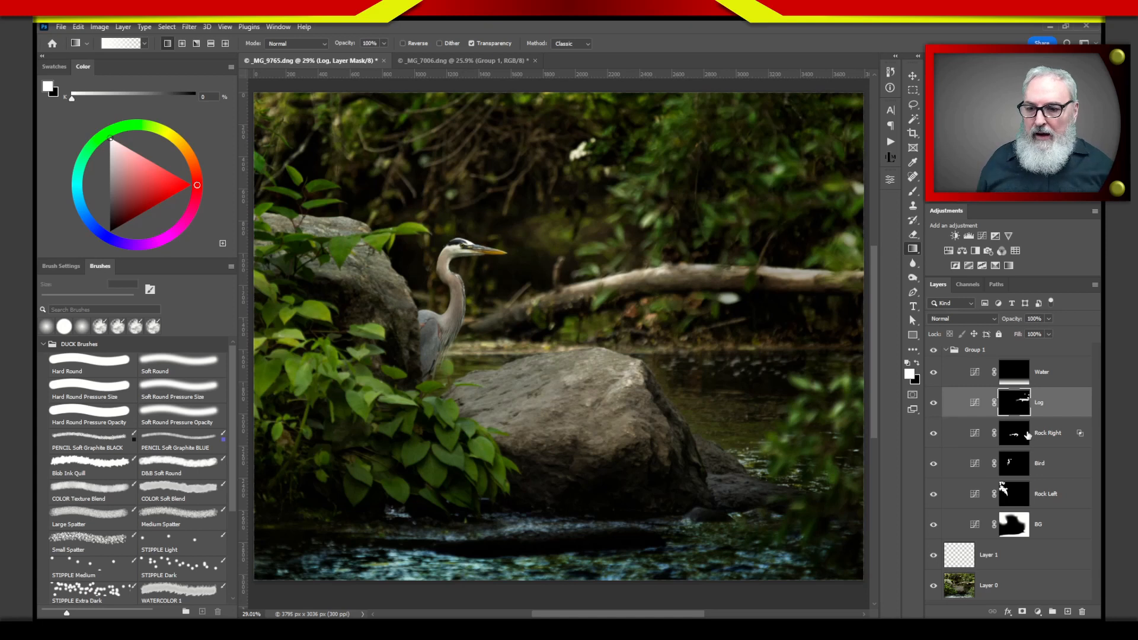
left_click(975, 407)
double_click(975, 408)
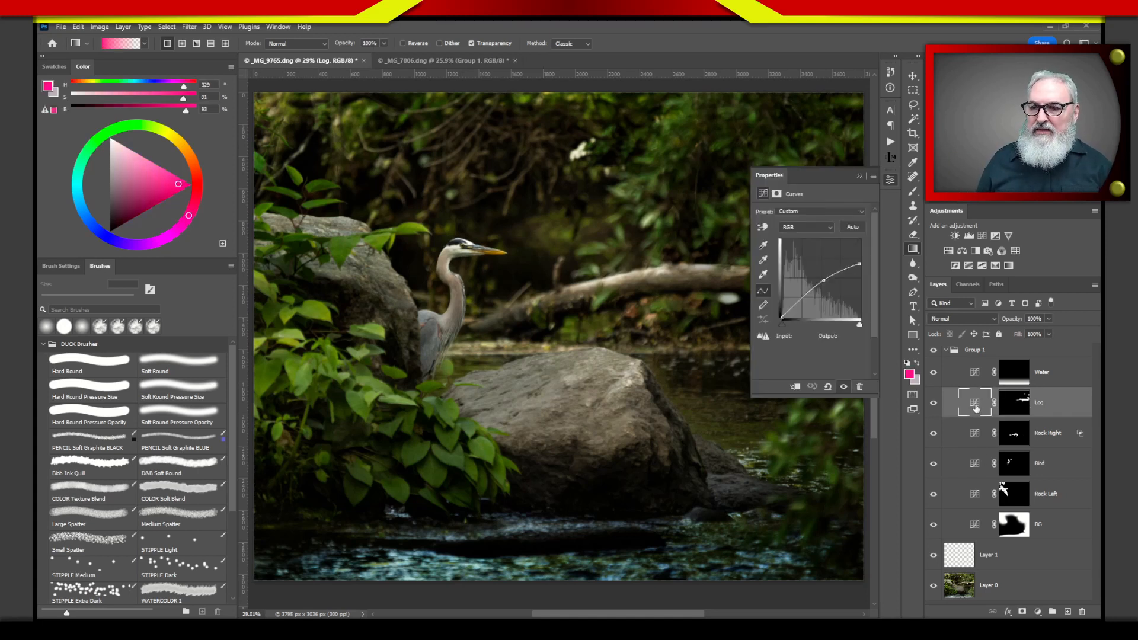
left_click_drag(823, 280, 794, 259)
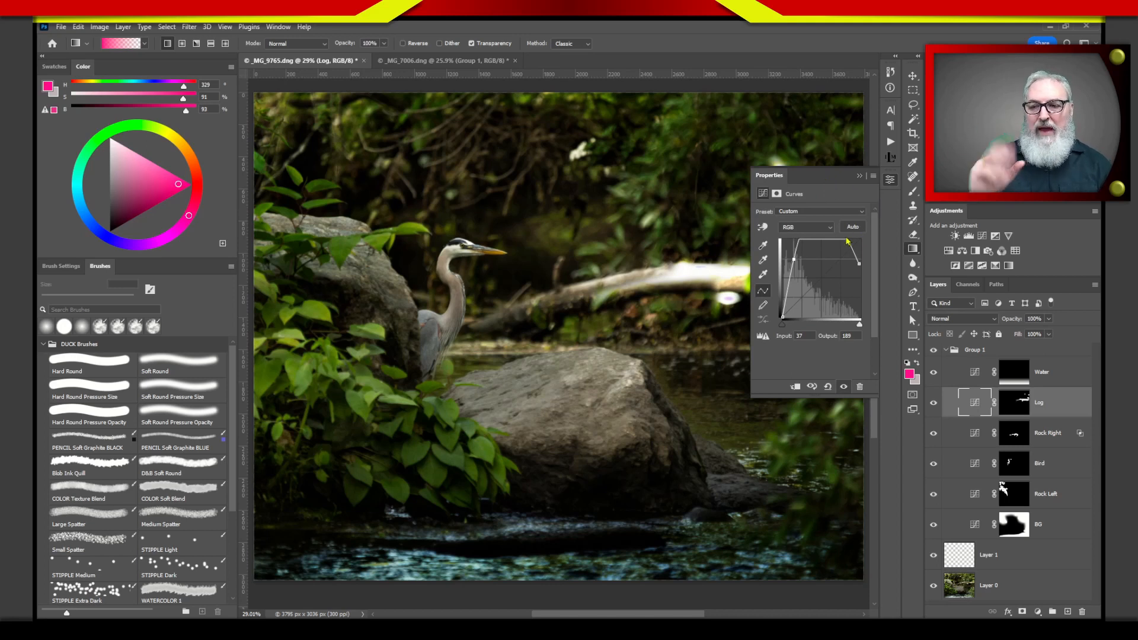
left_click_drag(819, 176, 435, 198)
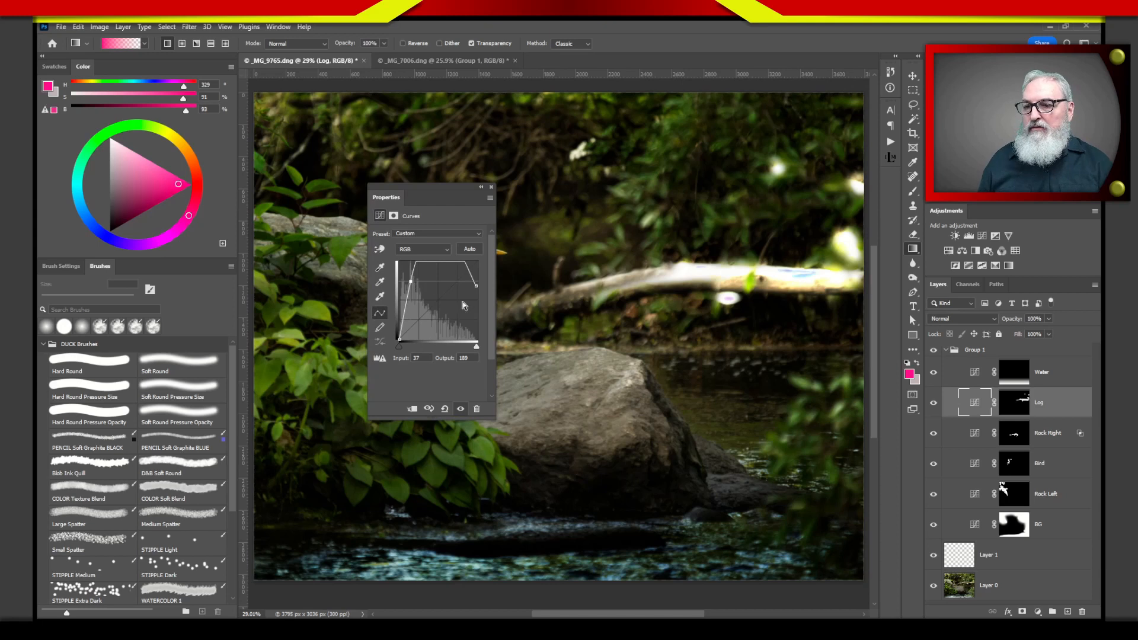
Set the Log curve's midpoint to input 150, output 125, and display its mask as a red overlay.
left_click_drag(411, 282, 445, 303)
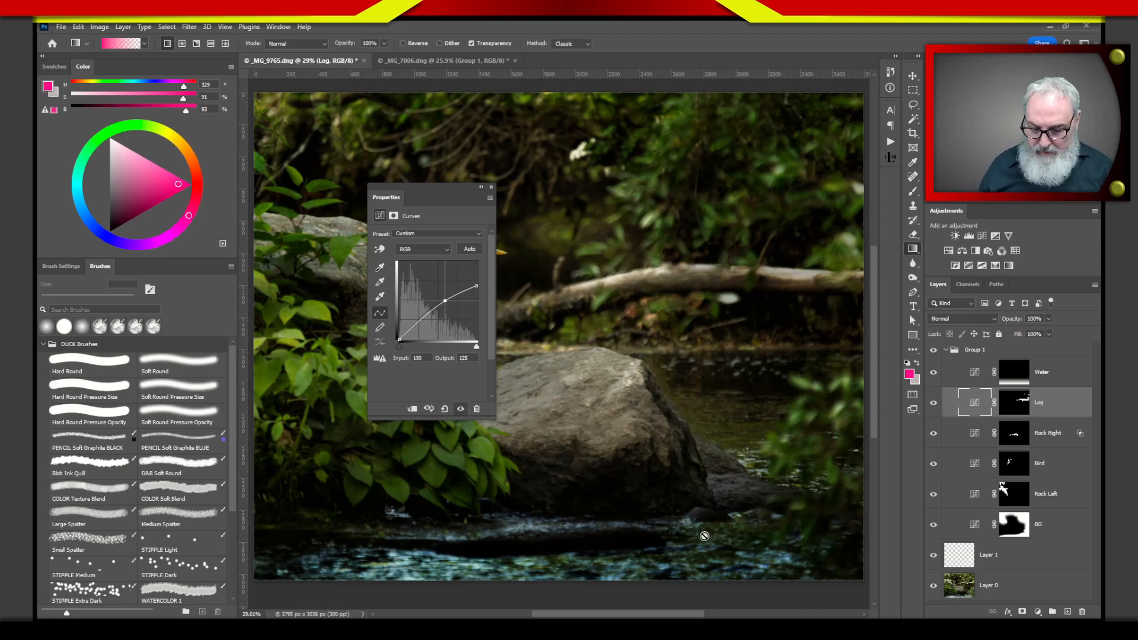
key("backslash")
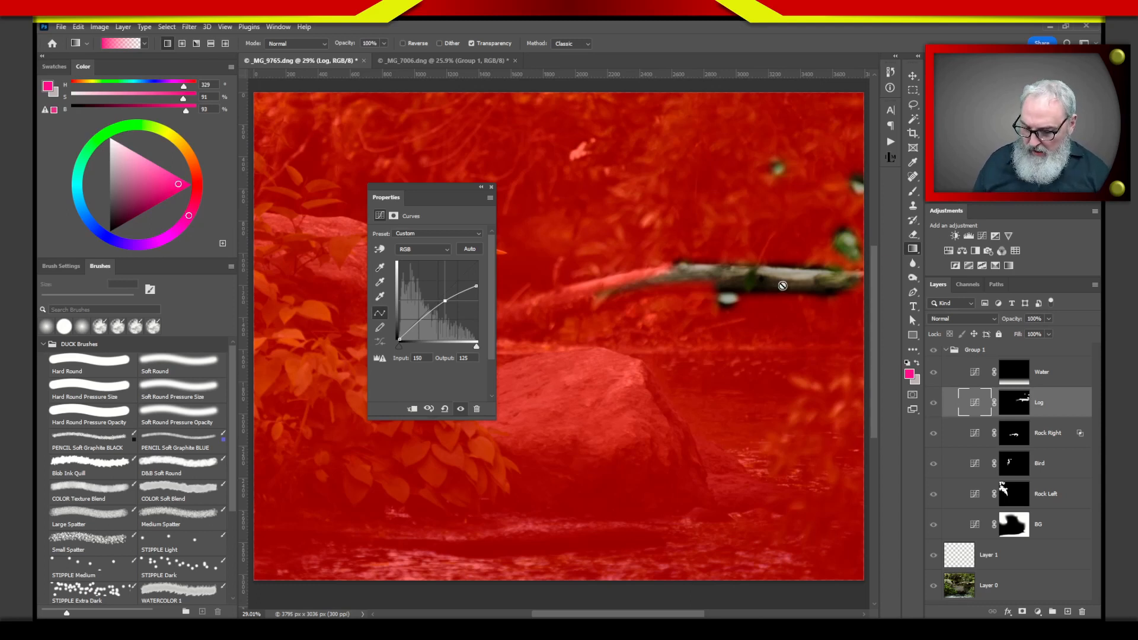
Target the Log layer's mask for painting with the Soft Round brush at 50 px.
key("z")
left_click_drag(767, 274, 807, 256)
key("g")
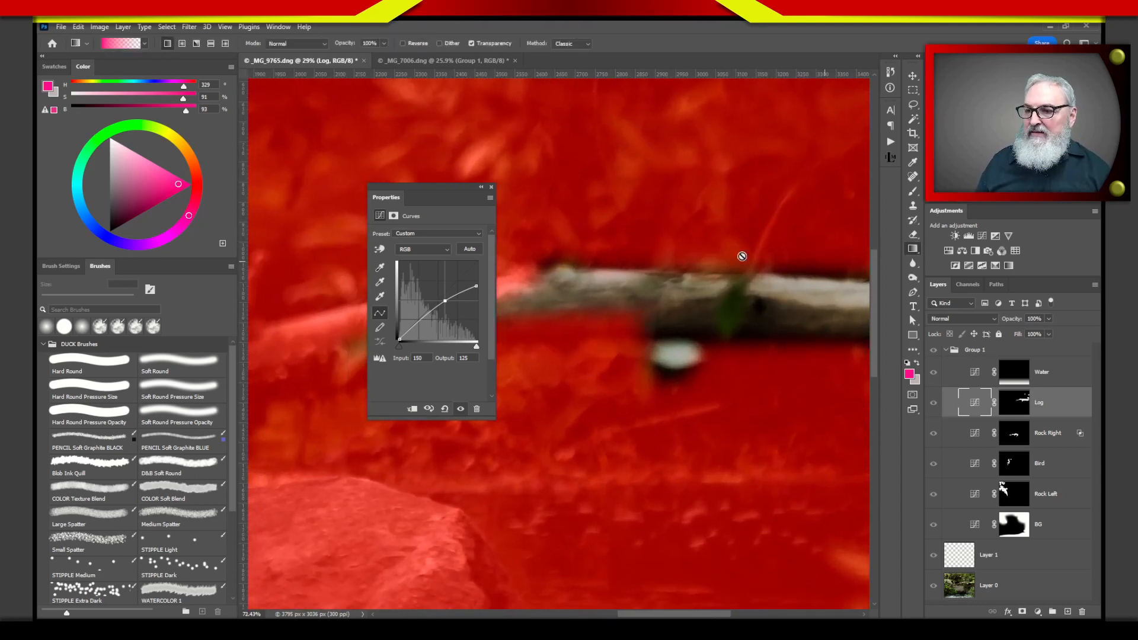
left_click_drag(463, 198, 339, 114)
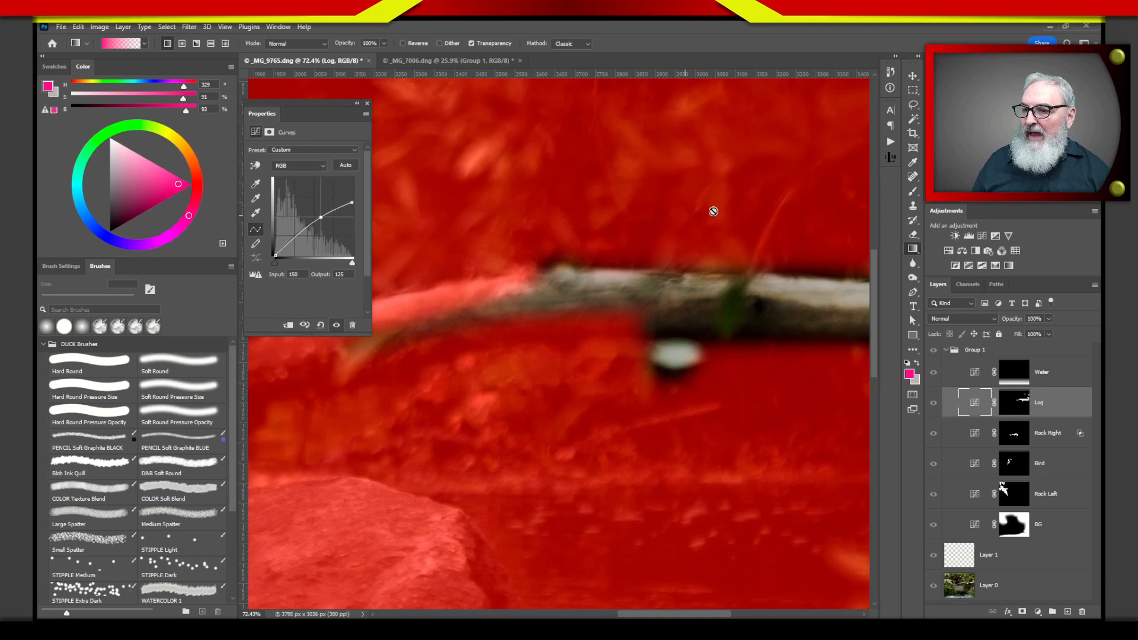
left_click_drag(721, 234, 648, 223)
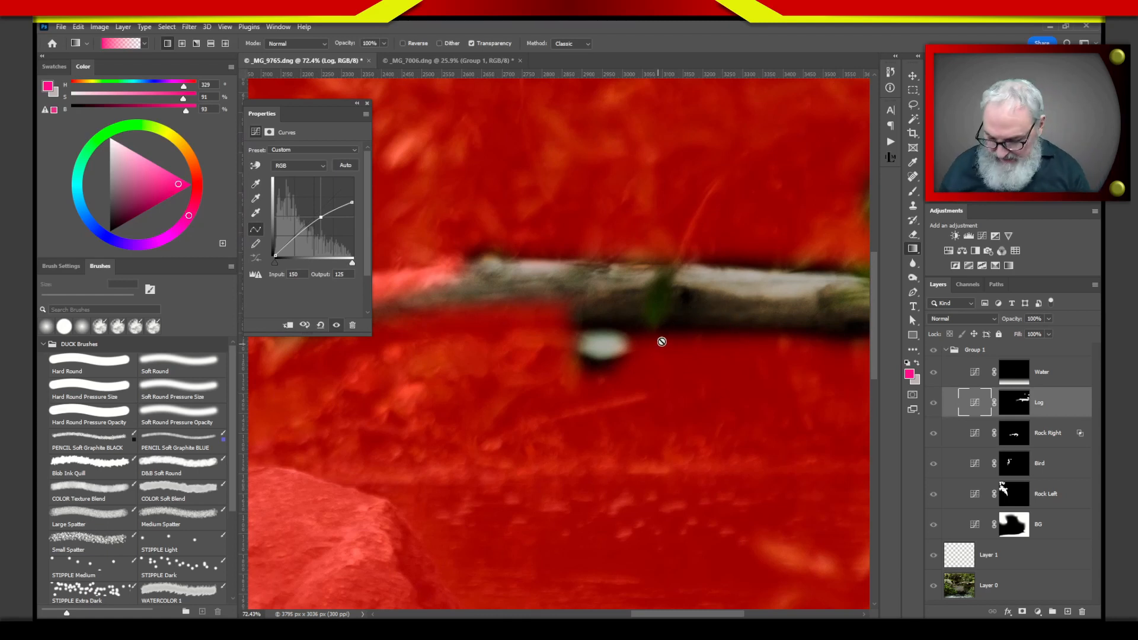
key("b")
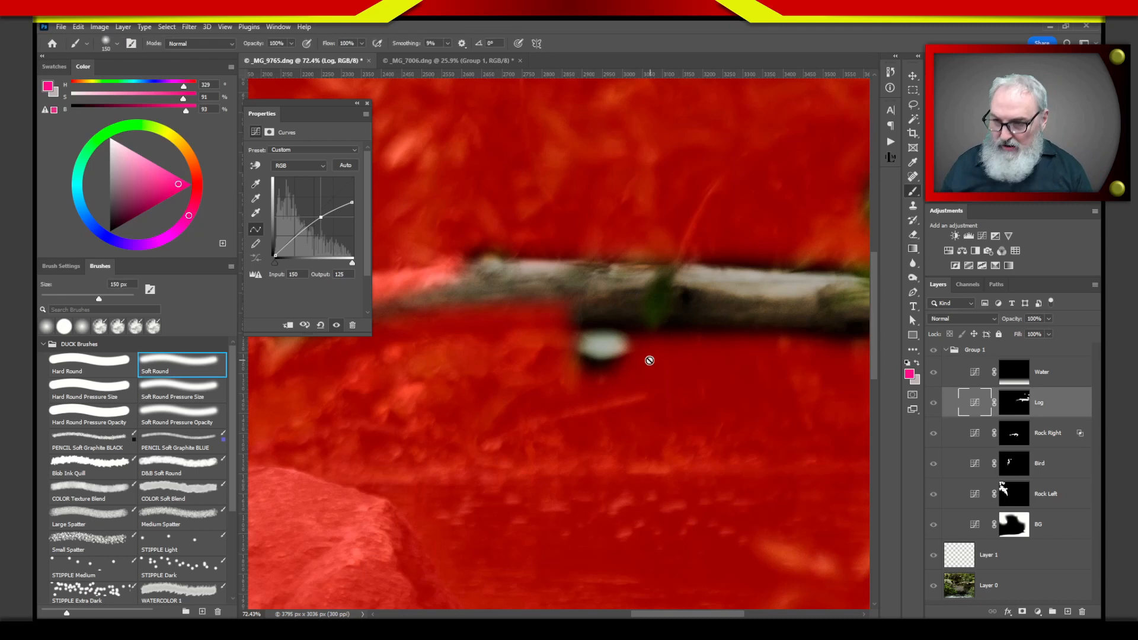
left_click(1015, 401)
left_click_drag(1015, 401, 986, 418)
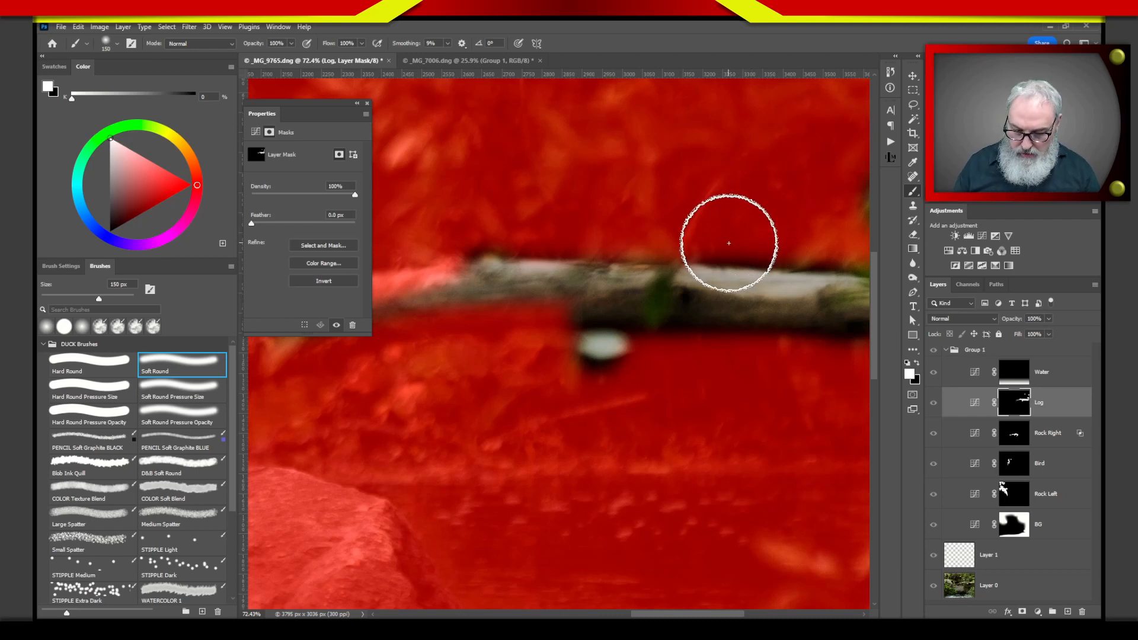
key("bracketleft")
key("bracketleft")
key("bracketleft")
key("bracketleft")
key("bracketleft")
key("bracketleft")
key("bracketleft")
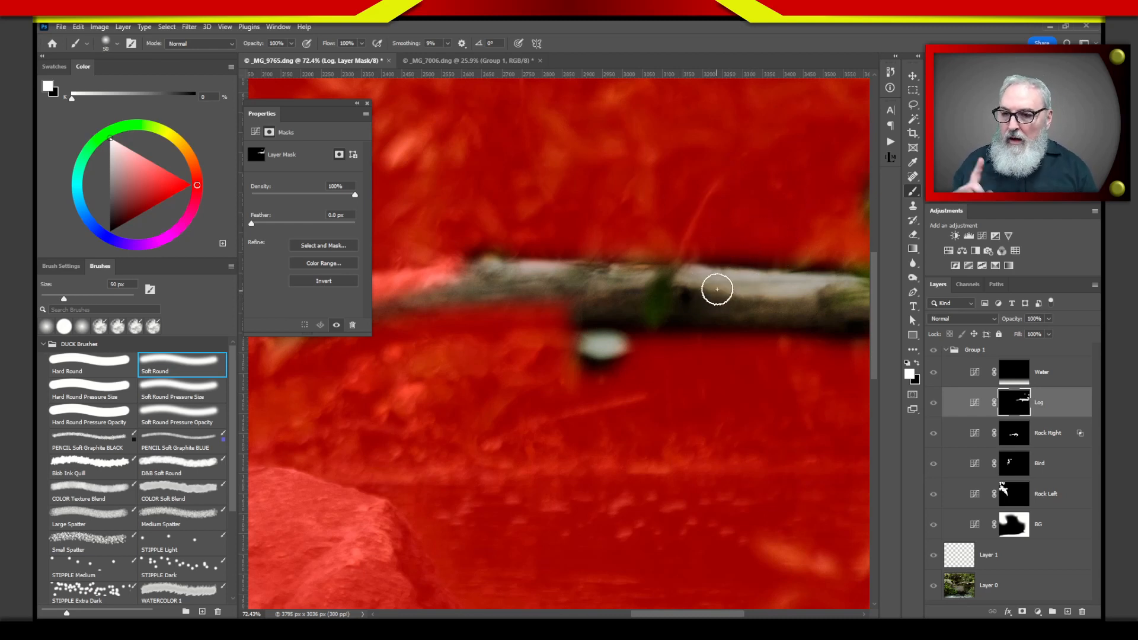
Paint a white test patch above the log on the Log mask and cover it again with black.
mouse_move(665, 121)
left_mouse_down()
mouse_move(673, 277)
mouse_move(672, 147)
mouse_move(695, 286)
mouse_move(695, 152)
mouse_move(715, 231)
mouse_move(690, 137)
mouse_move(686, 237)
mouse_move(690, 143)
mouse_move(712, 246)
left_mouse_up()
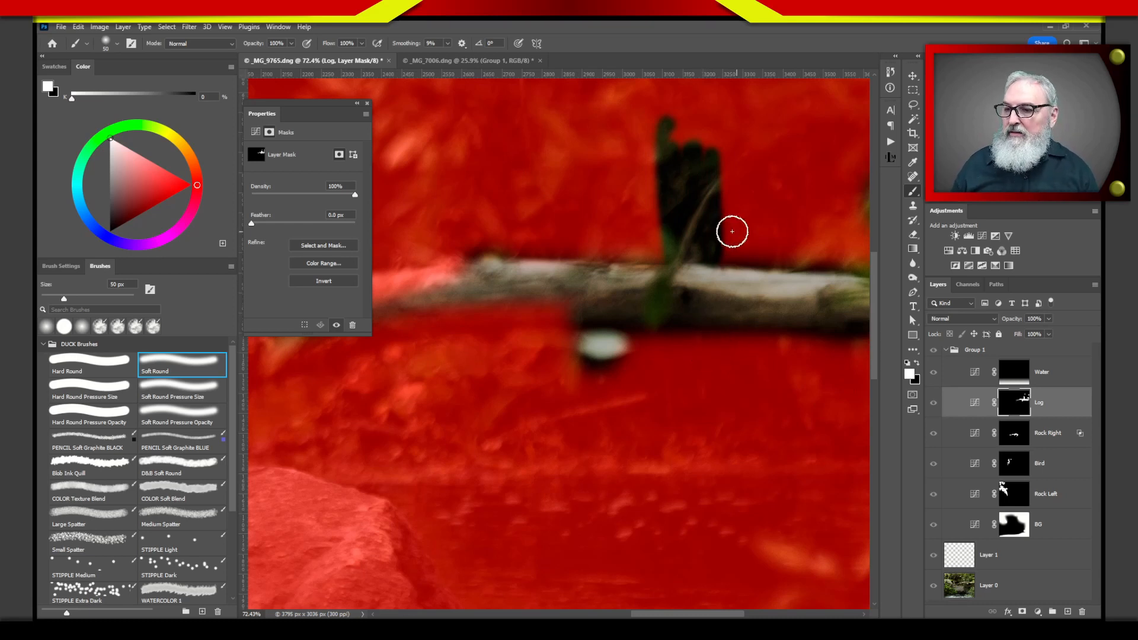
key("x")
mouse_move(712, 247)
left_mouse_down()
mouse_move(670, 245)
mouse_move(739, 254)
mouse_move(708, 230)
mouse_move(642, 216)
mouse_move(675, 244)
mouse_move(670, 202)
mouse_move(736, 176)
mouse_move(654, 121)
mouse_move(659, 135)
mouse_move(691, 127)
mouse_move(716, 140)
left_mouse_up()
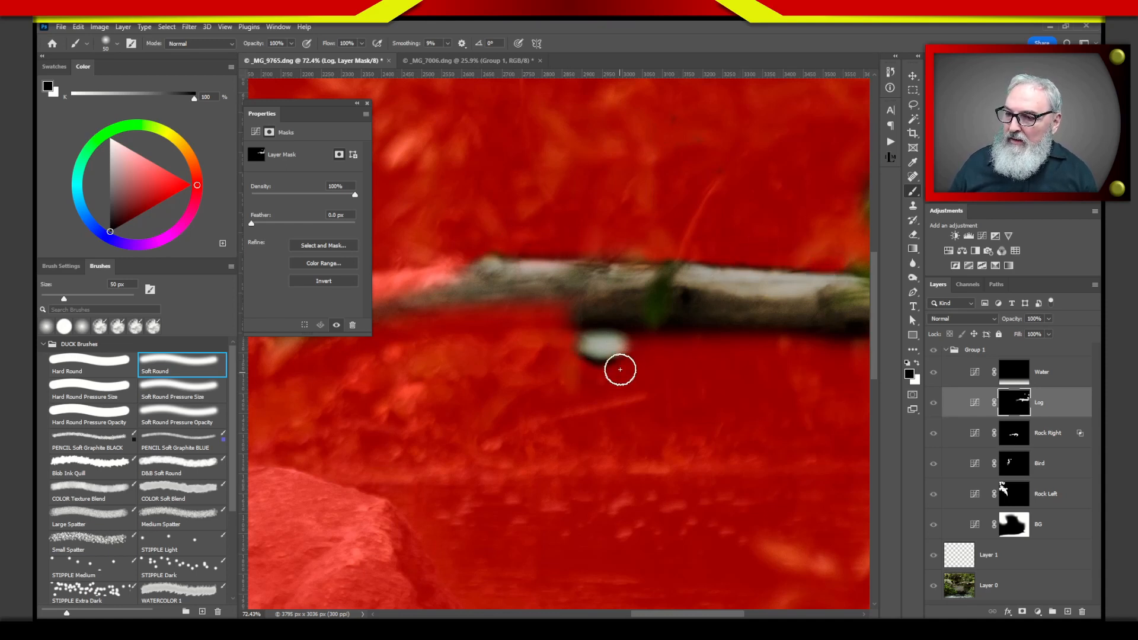
Refine the Log mask around the log's right end and nearby leaves, trimming edges with black and revealing the small upper leaf with white.
left_click_drag(754, 375, 491, 421)
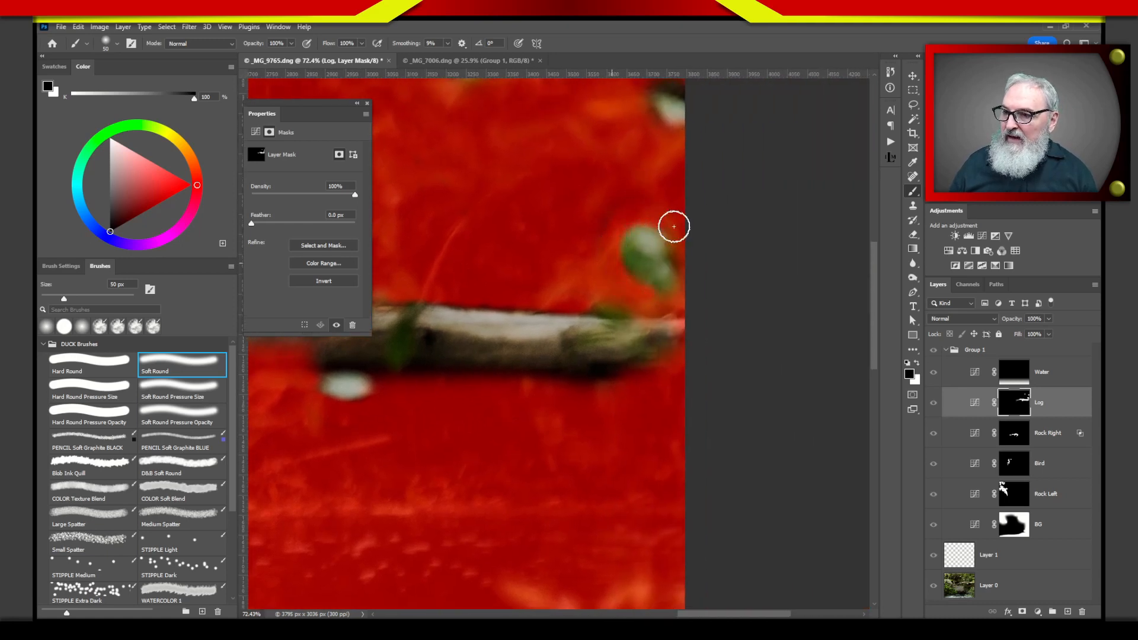
left_click_drag(640, 183, 656, 279)
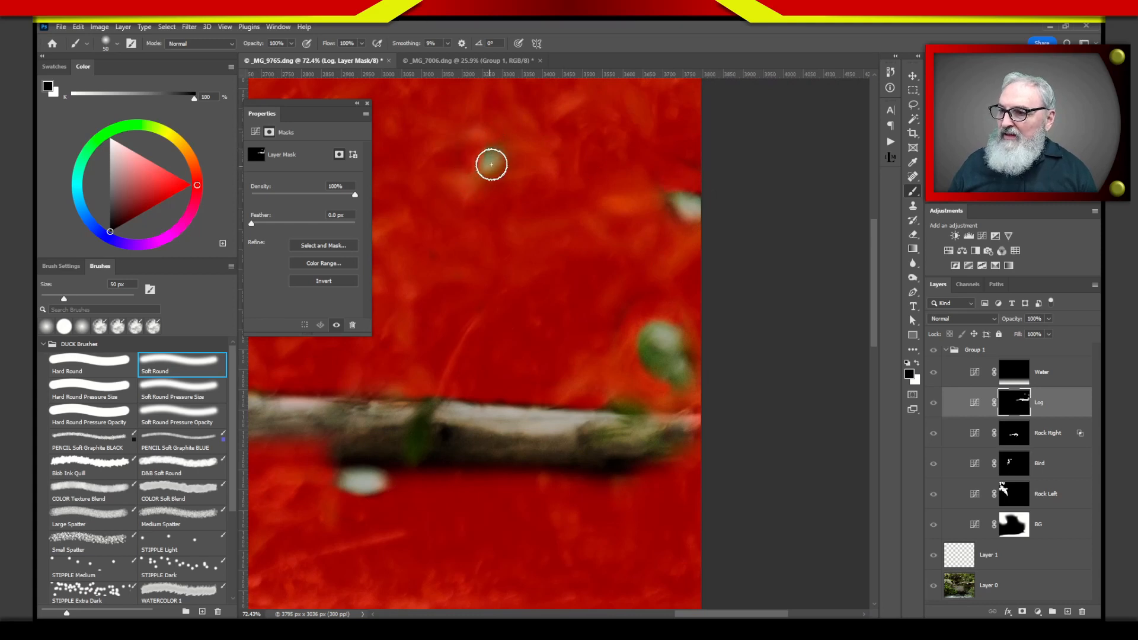
key("x")
left_click_drag(494, 164, 483, 168)
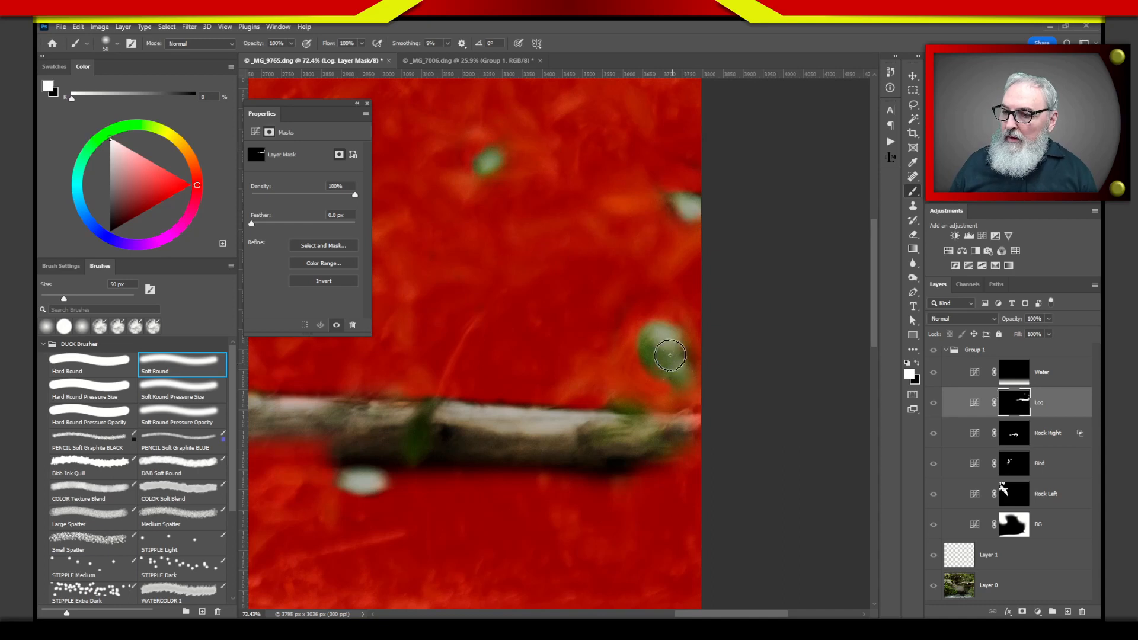
key("x")
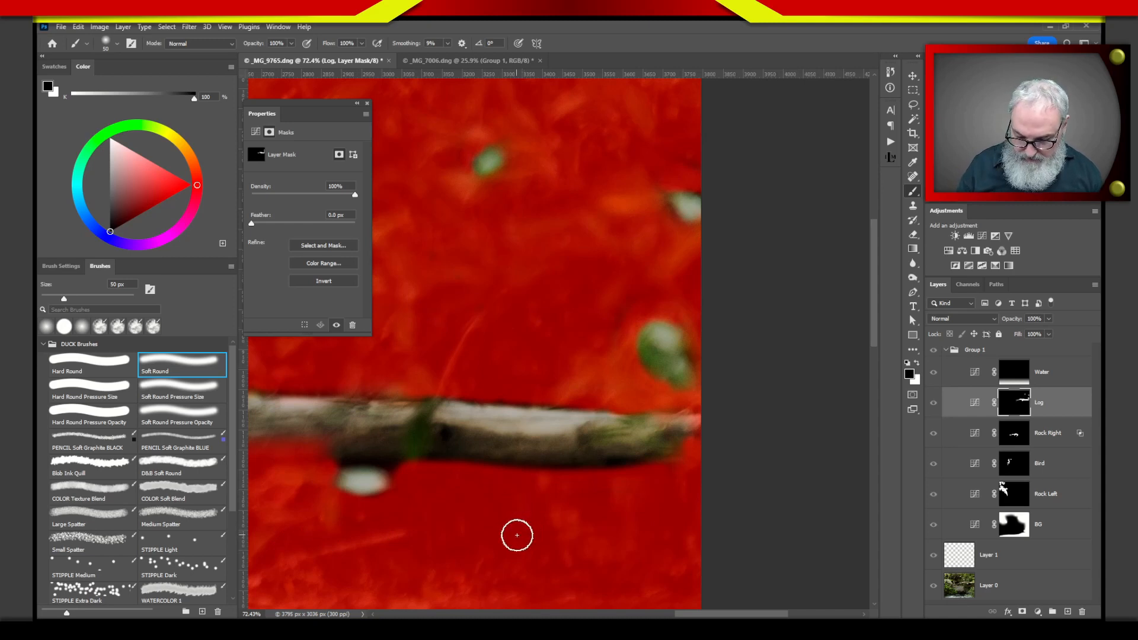
Hide the red mask overlay and dock the mask properties away from the photo.
key("ctrl+0")
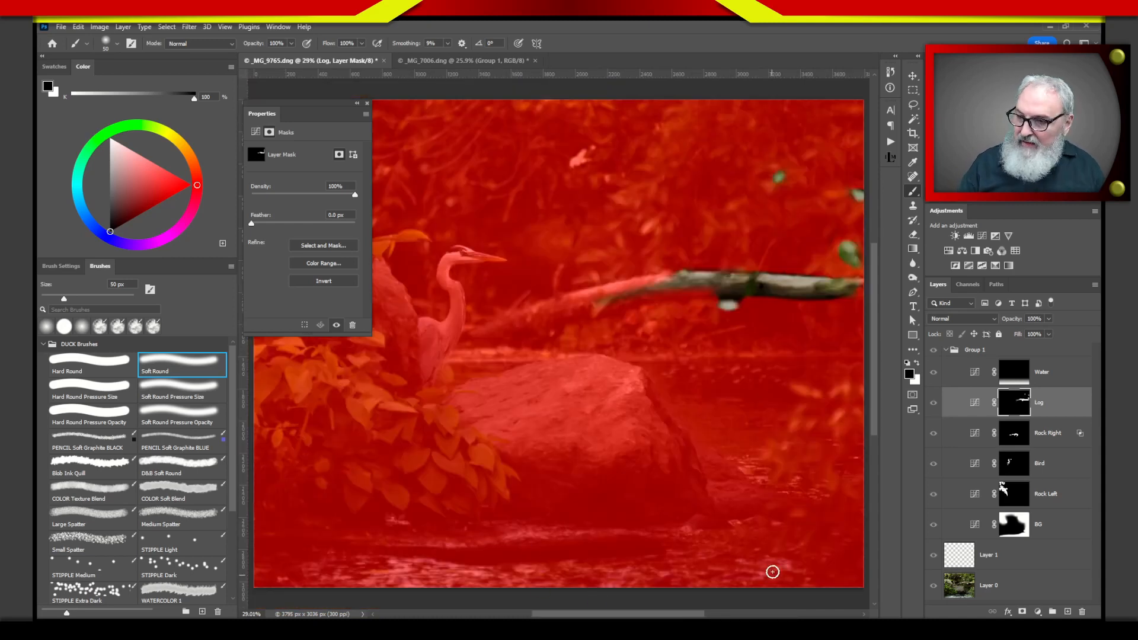
key("x")
key("backslash")
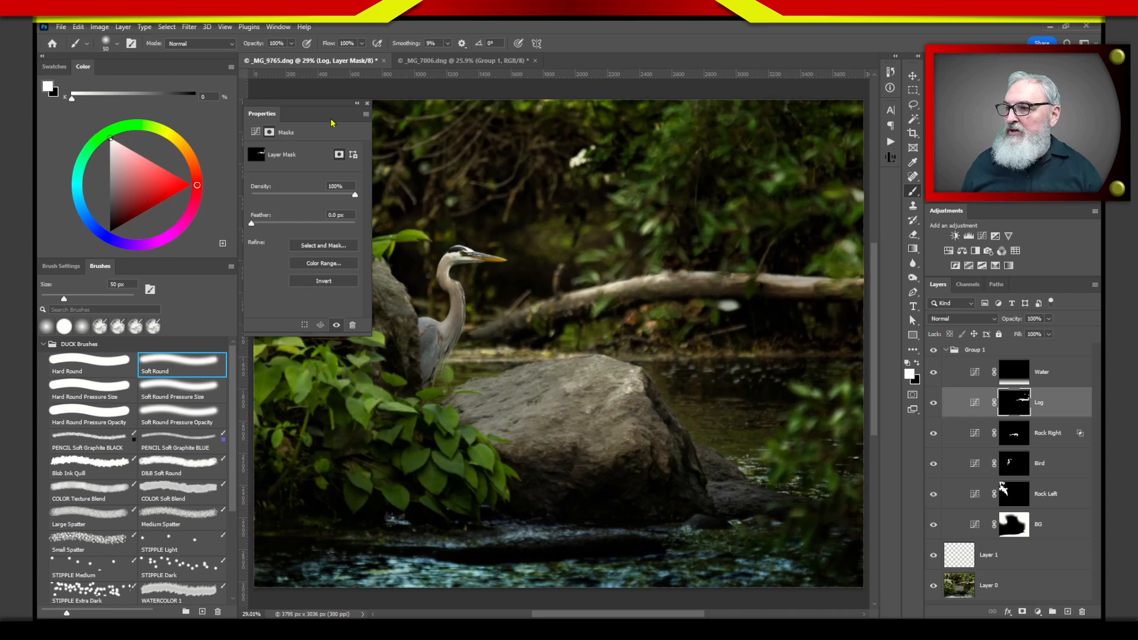
left_click_drag(319, 111, 896, 166)
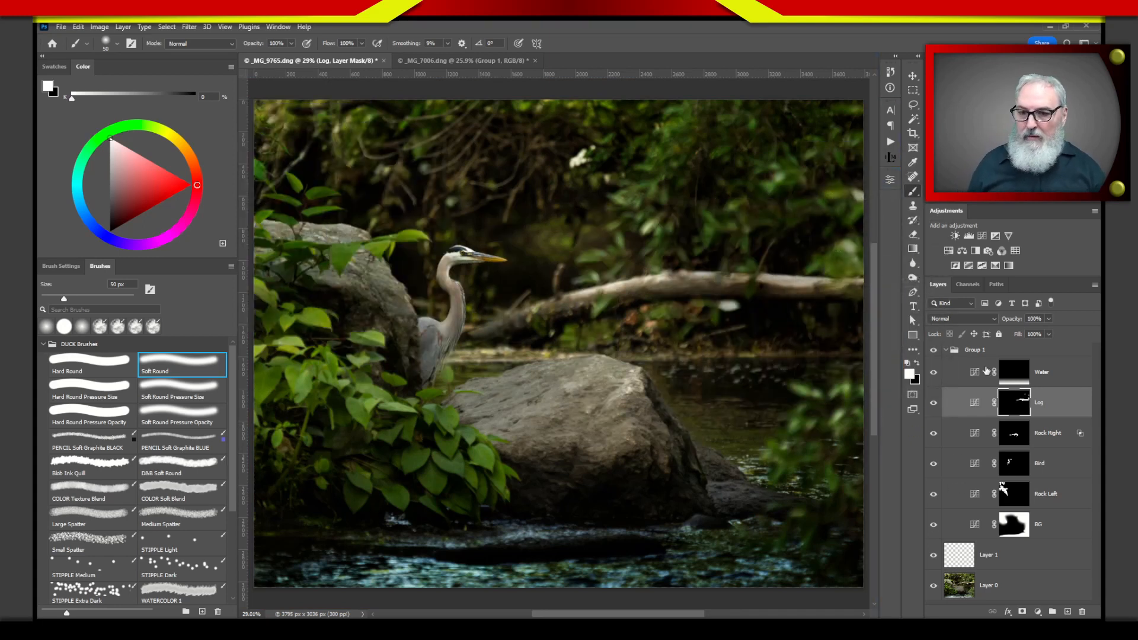
Collapse Group 1 and compare the photo with and without its grouped Curves adjustments.
left_click(944, 350)
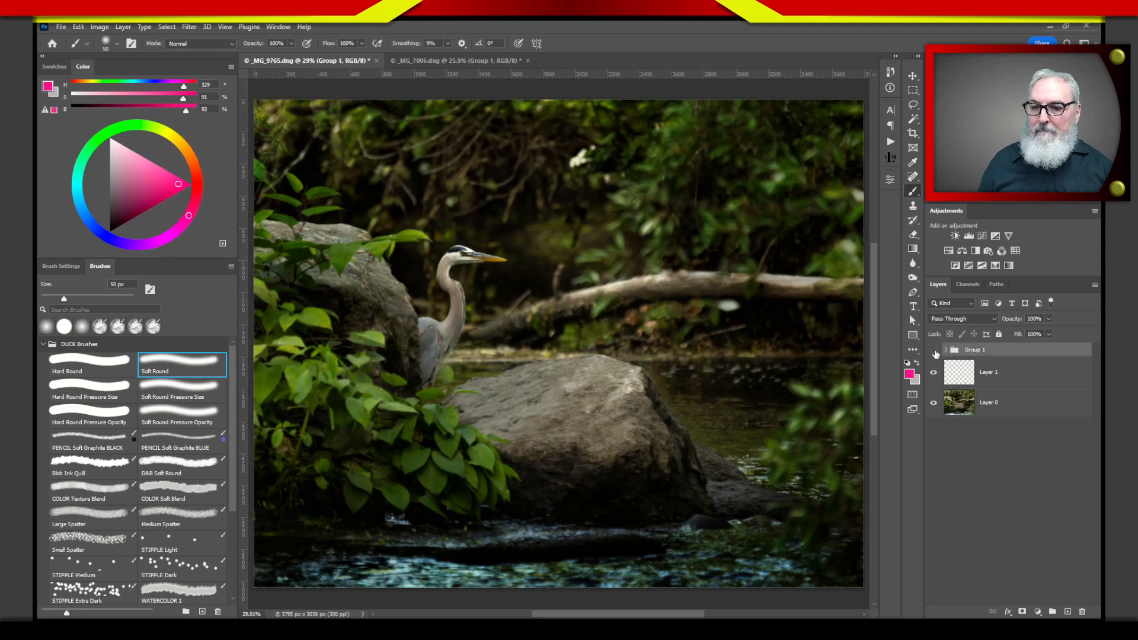
left_click(934, 351)
left_click(934, 351)
mouse_move(1037, 616)
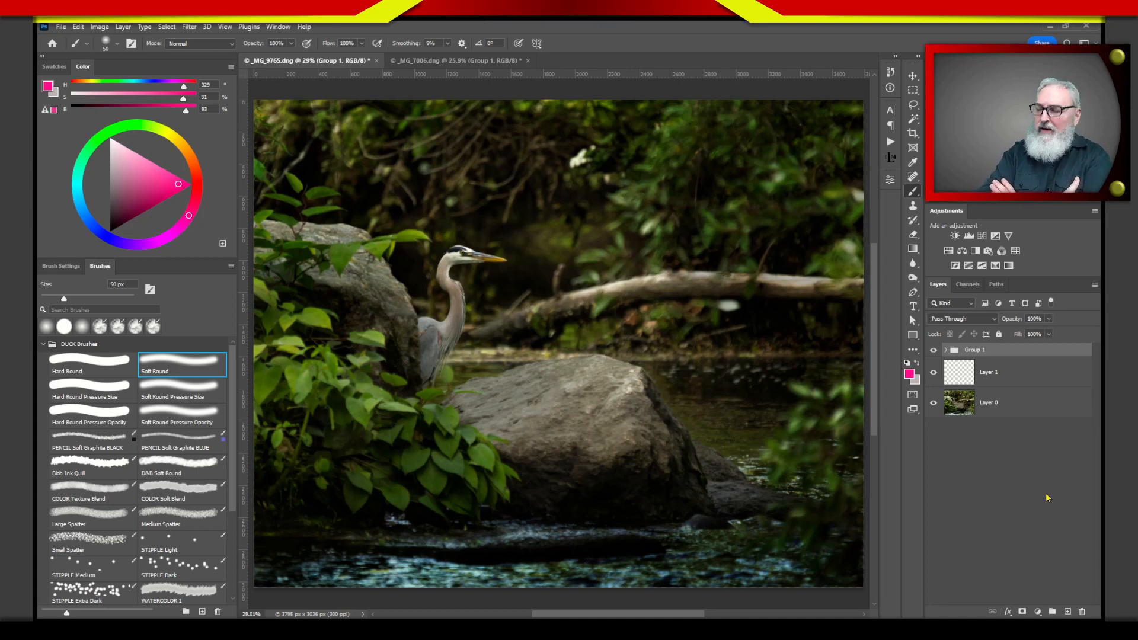
Switch to Lightroom Classic, view the metadata of the original heron photo _MG_9765.dng, and return to Photoshop.
key("alt+Tab")
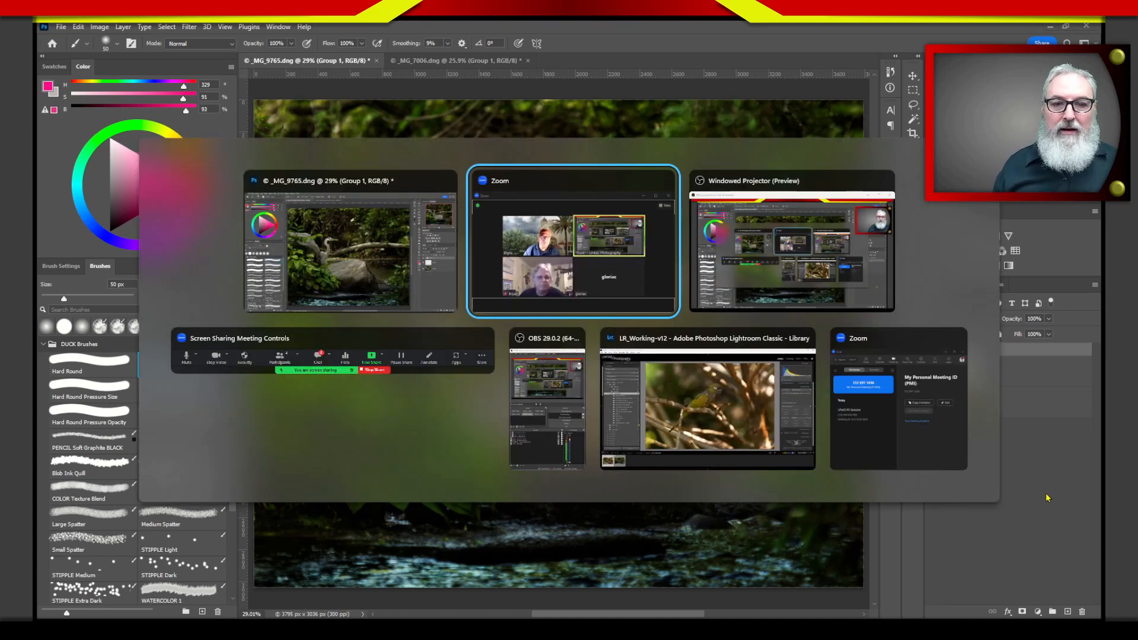
key("Tab")
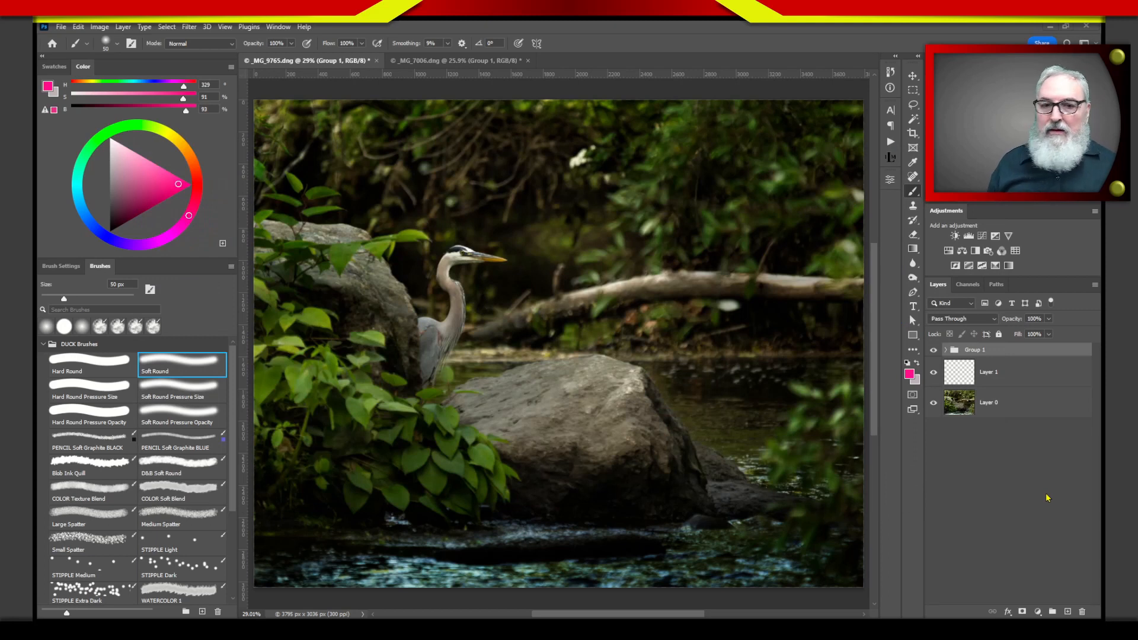
key("alt+Tab")
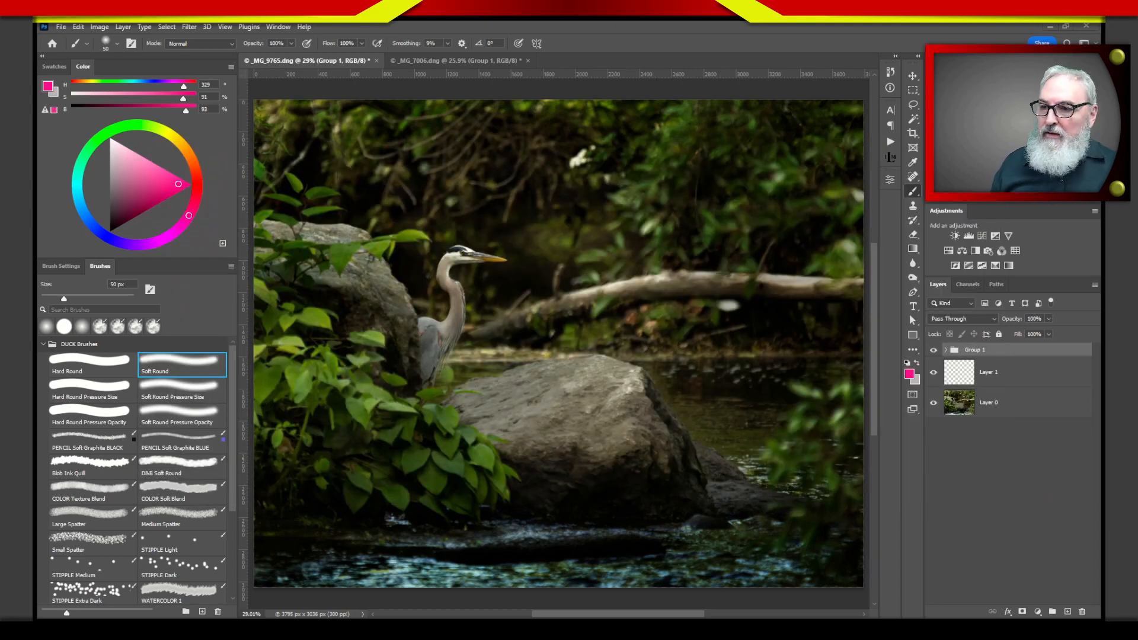
key("alt+Tab")
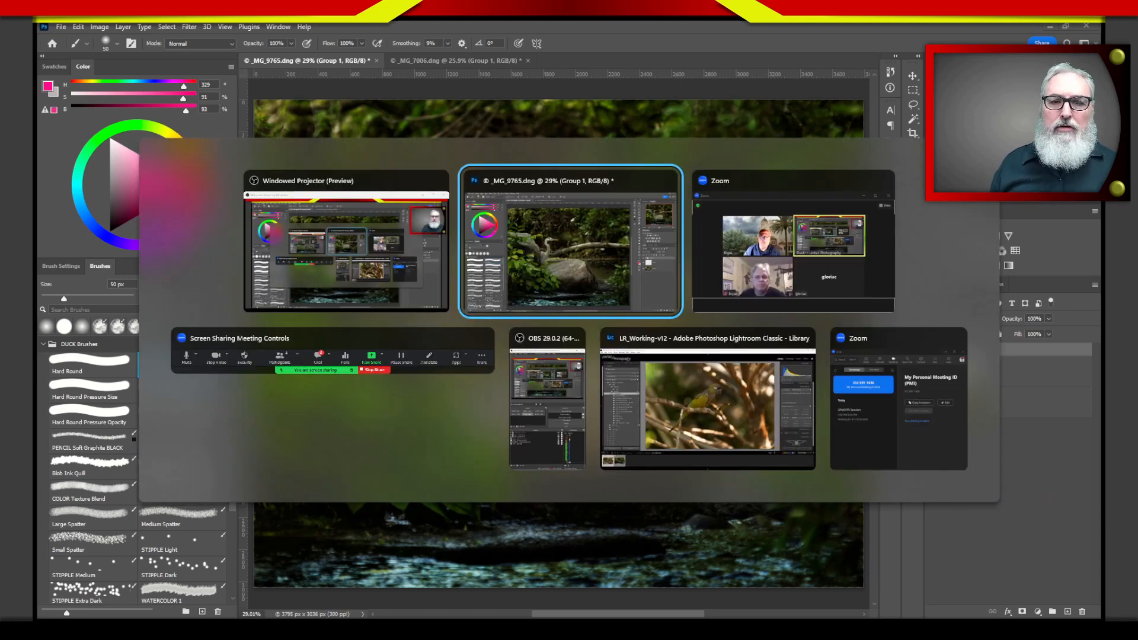
key("Tab")
key("Tab")
key("Tab")
key("Tab")
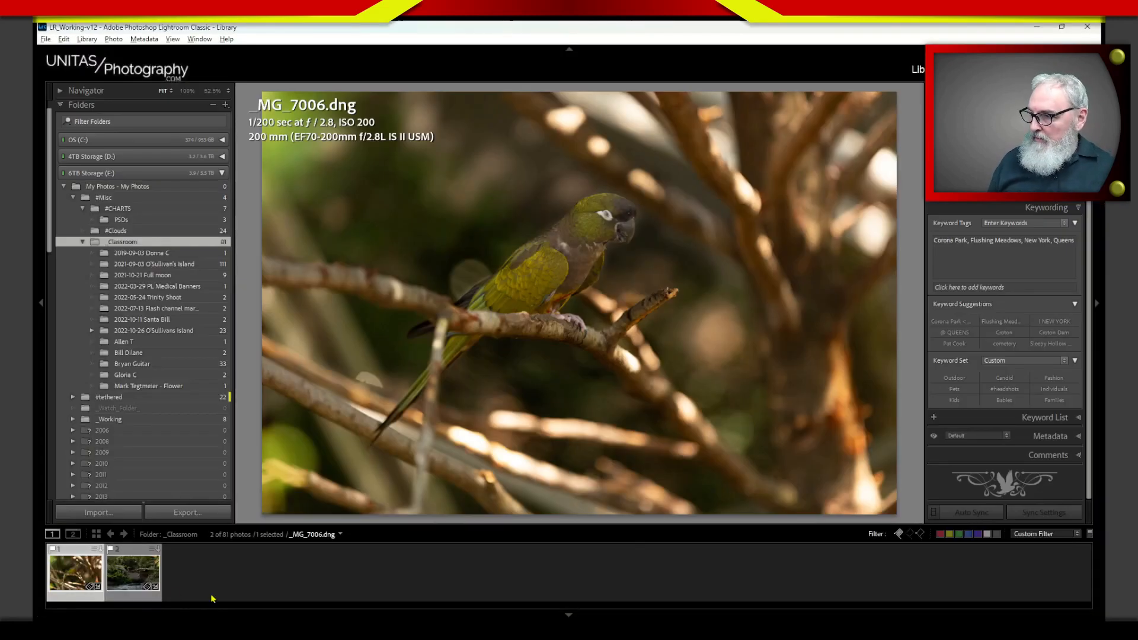
left_click(141, 578)
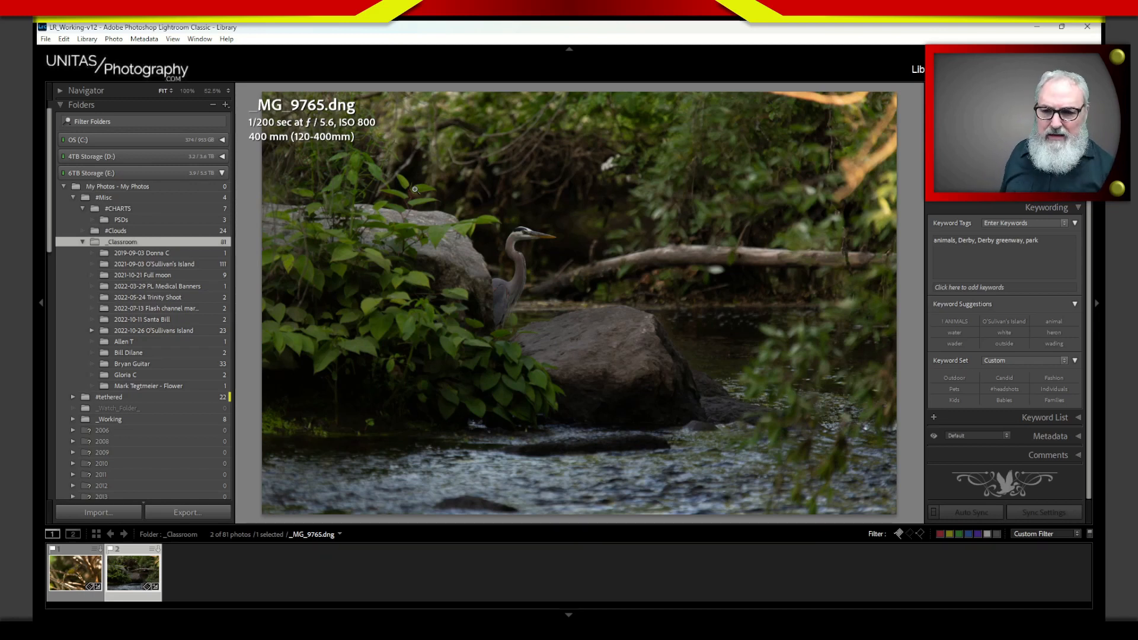
left_click(1057, 439)
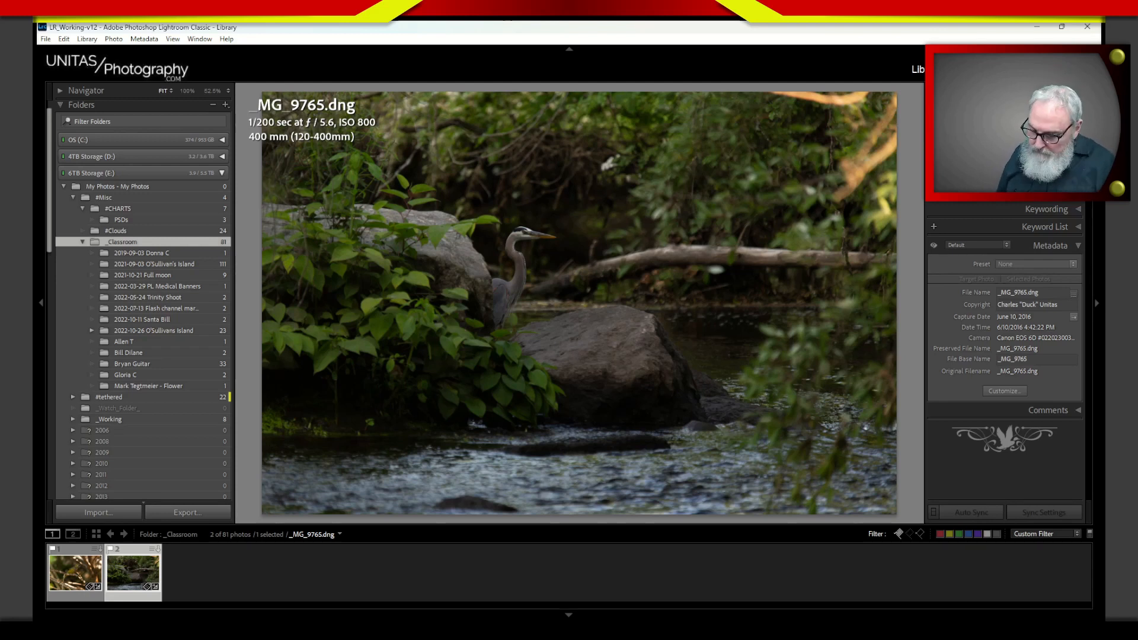
key("alt+Tab")
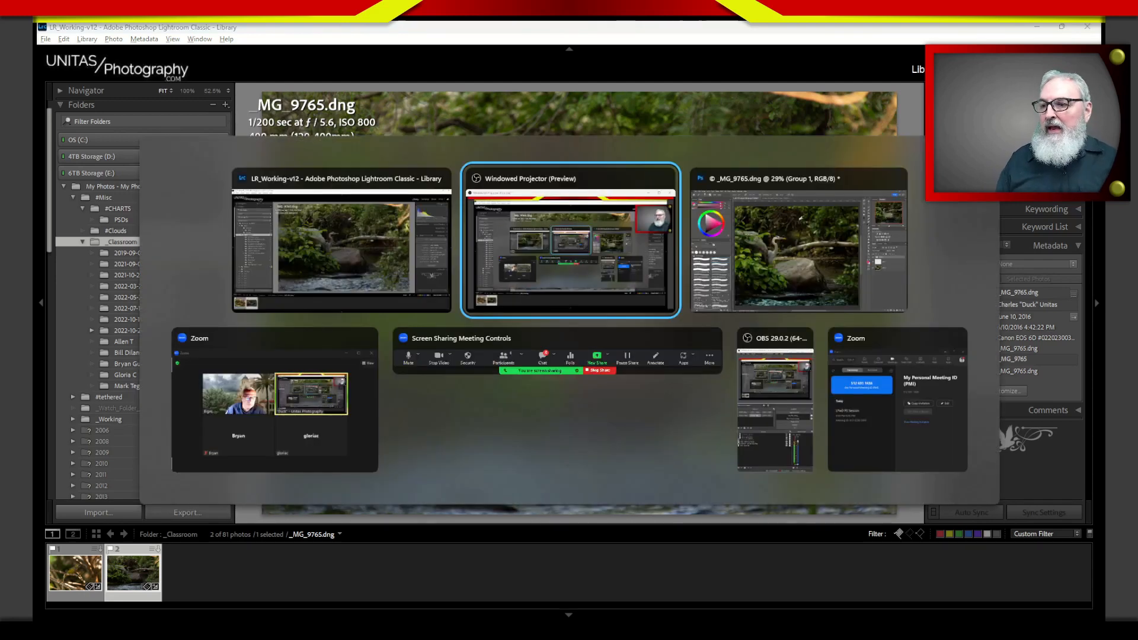
key("alt+Tab")
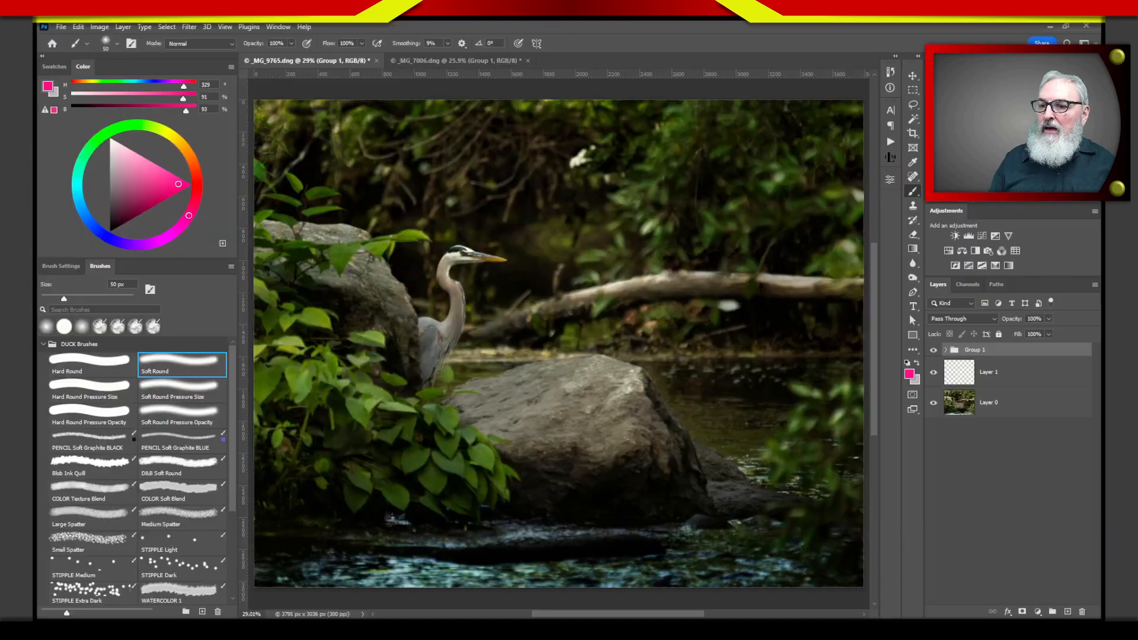